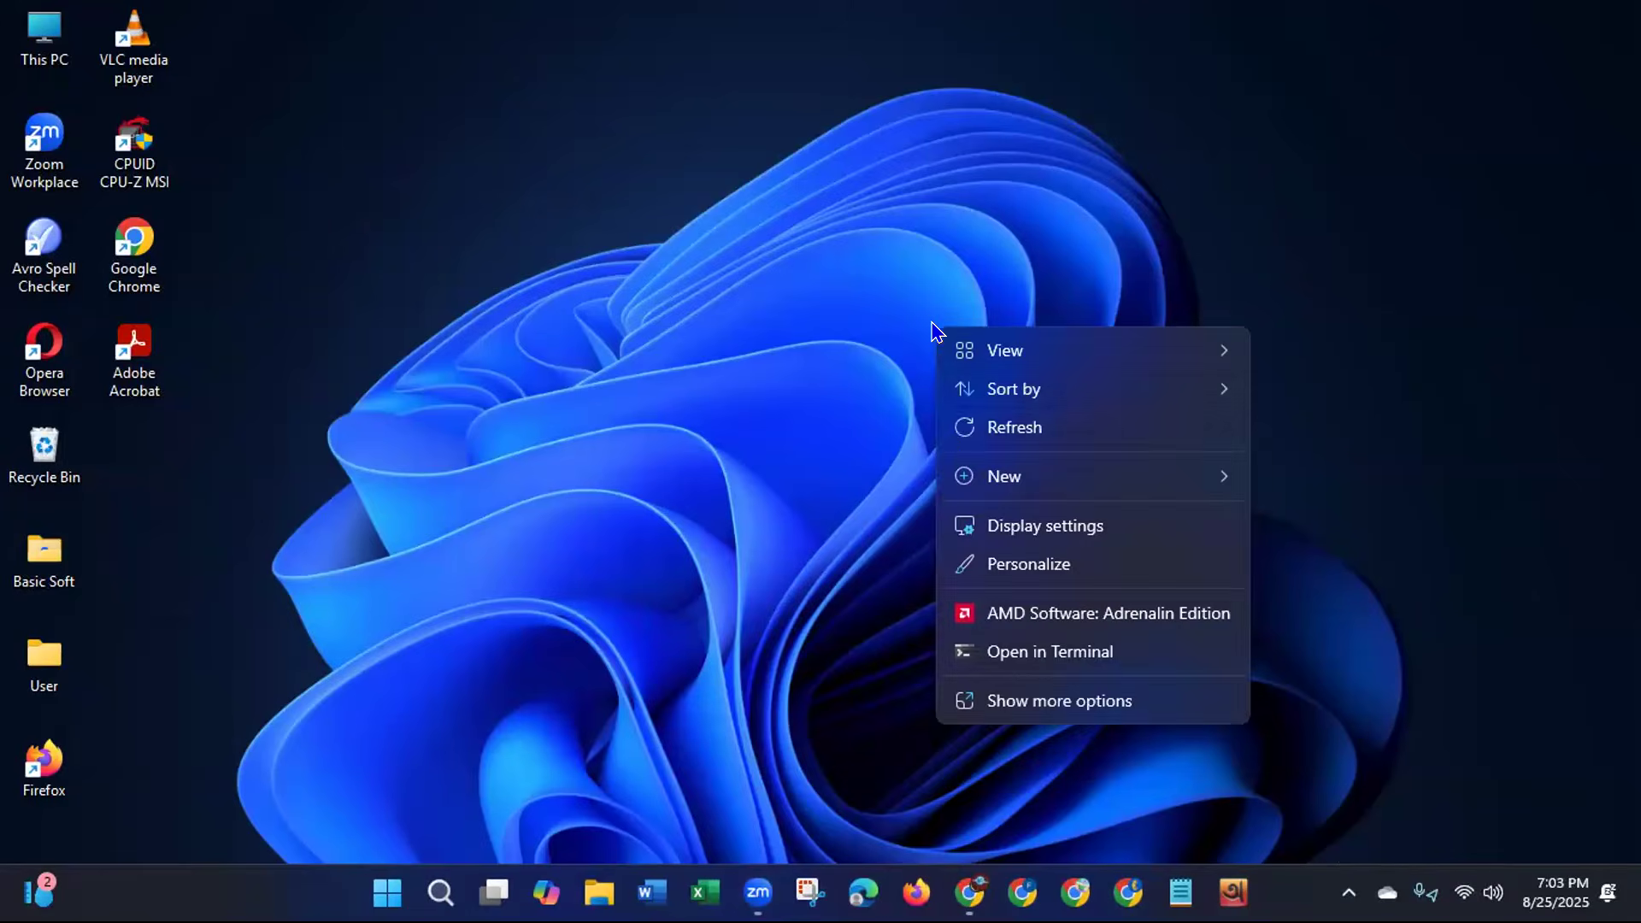
Switch to Microsoft Edge, open the LinkedIn home feed, and dismiss the Premium offer above the post box.
click(966, 439)
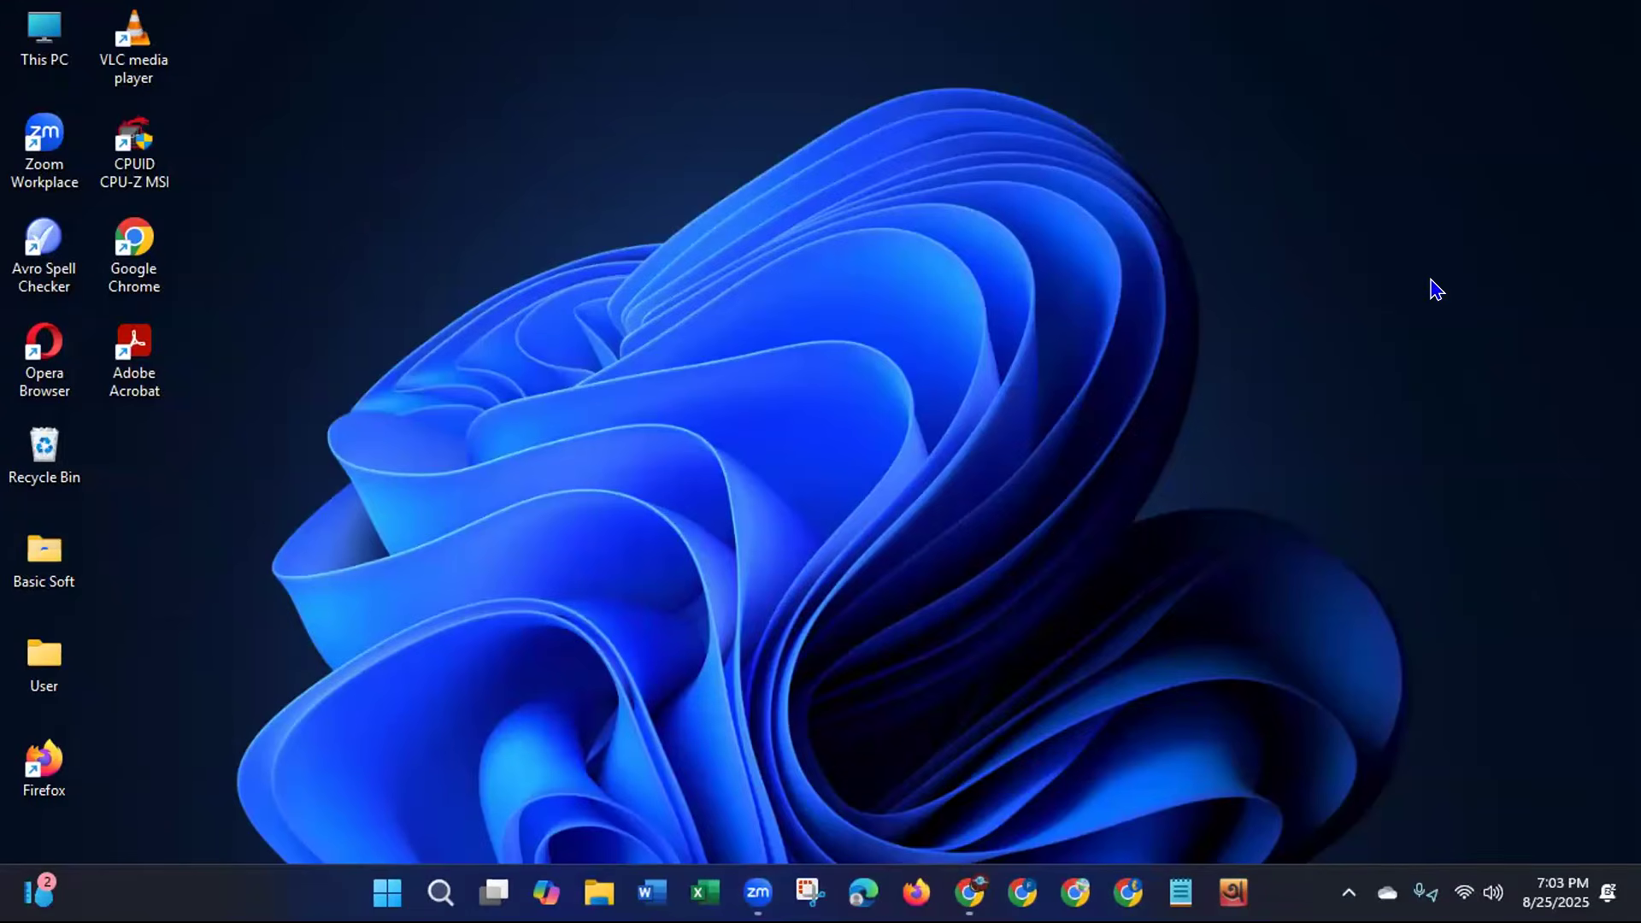
click(863, 892)
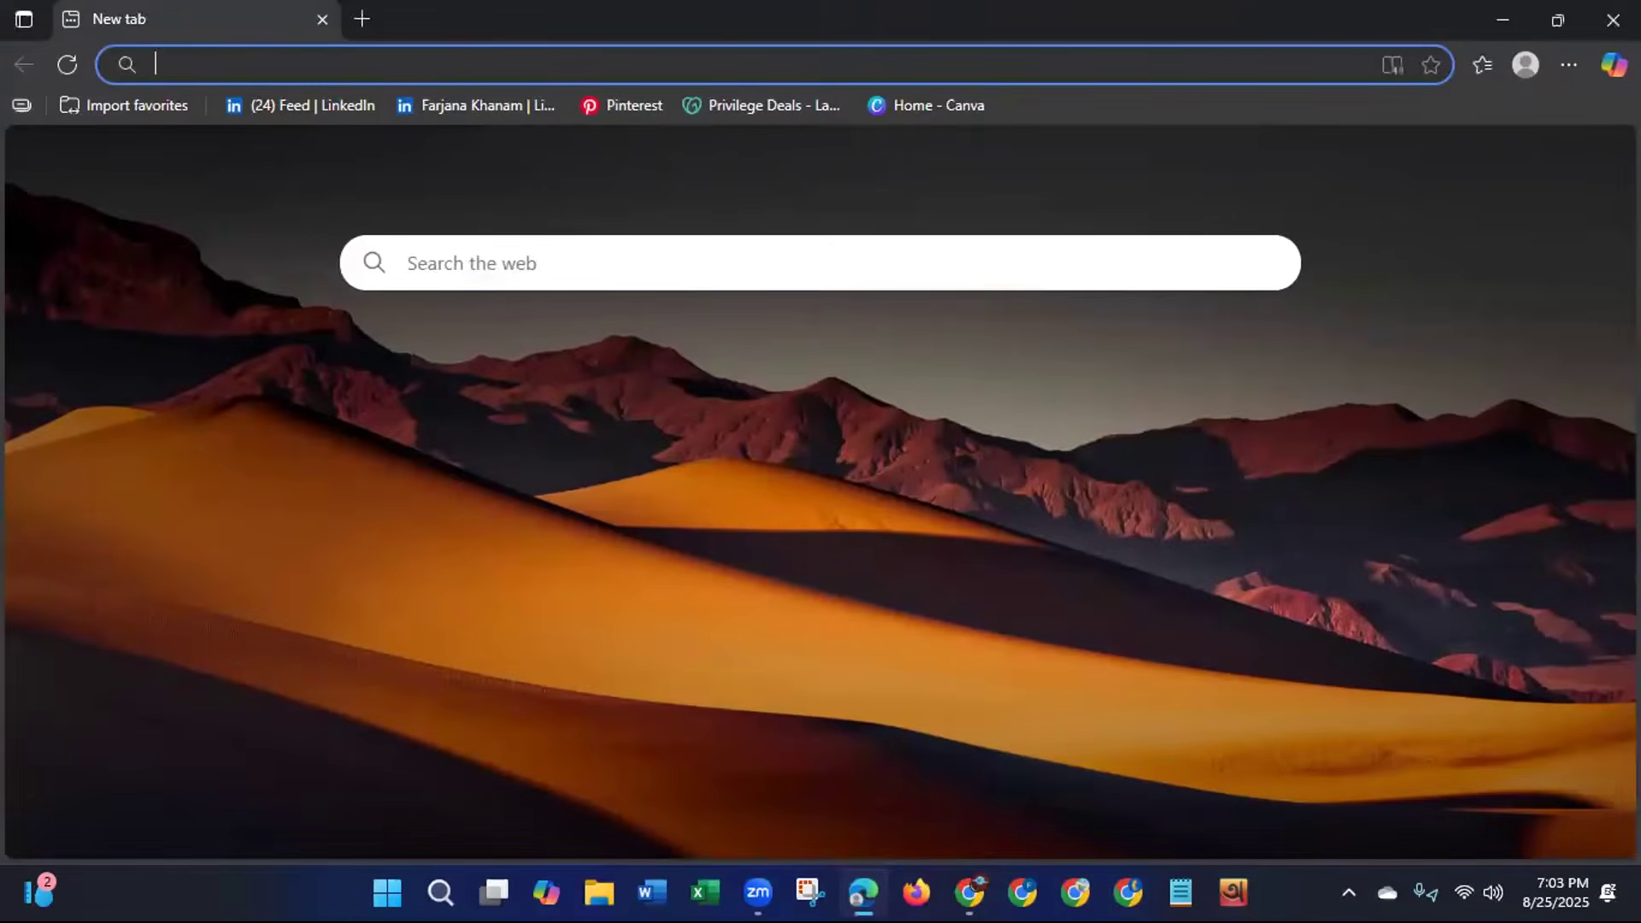
click(330, 109)
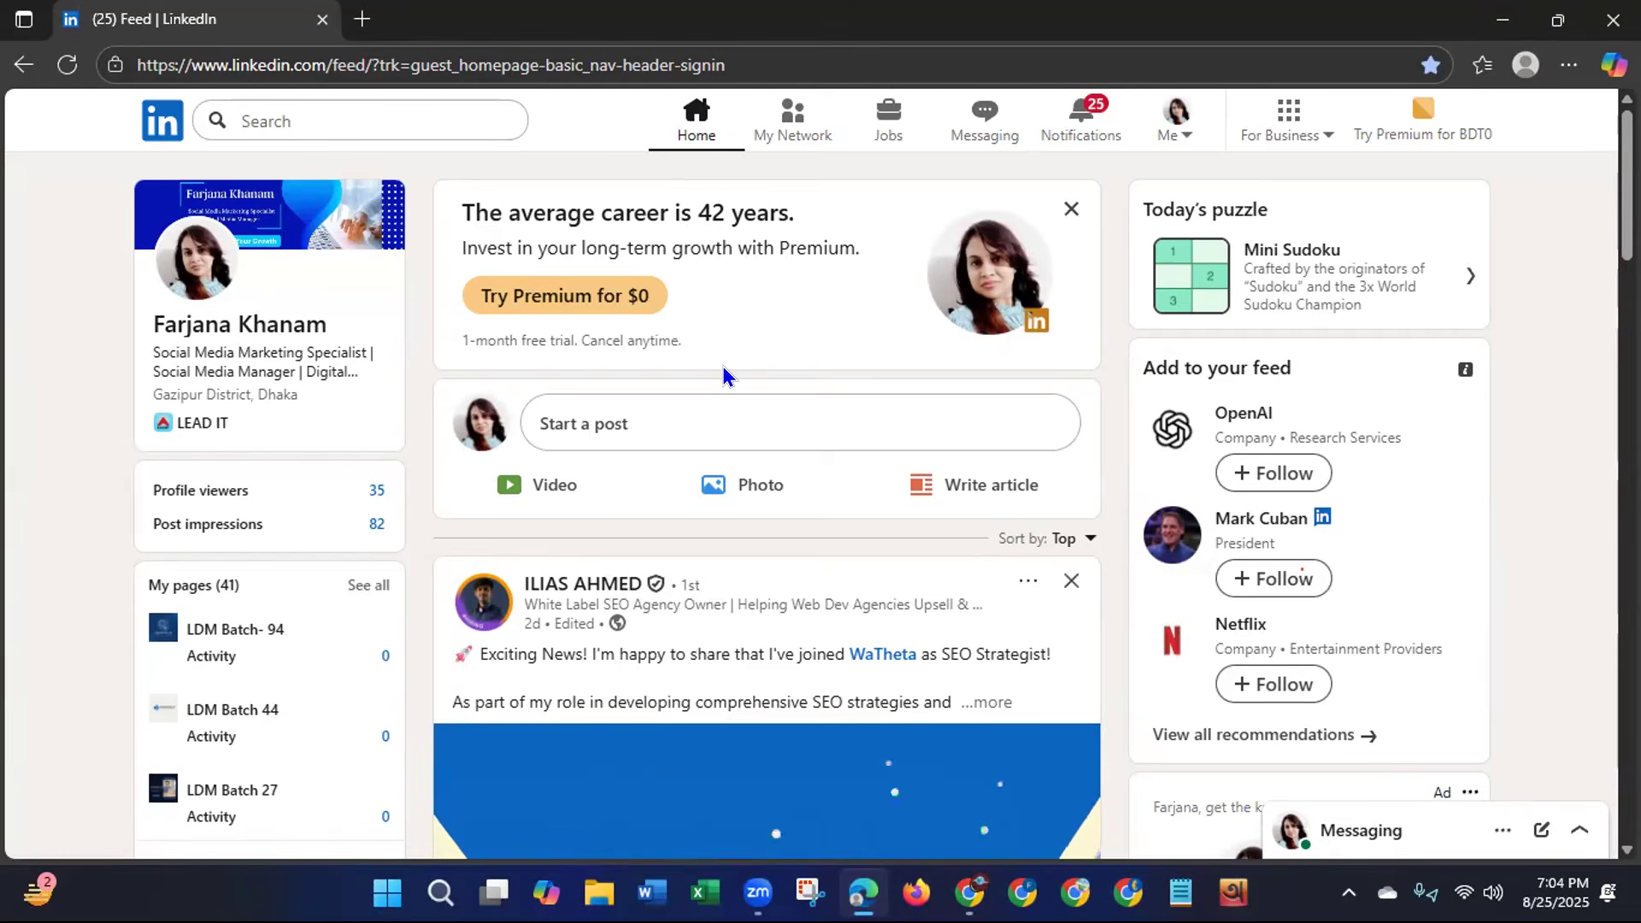
click(1070, 209)
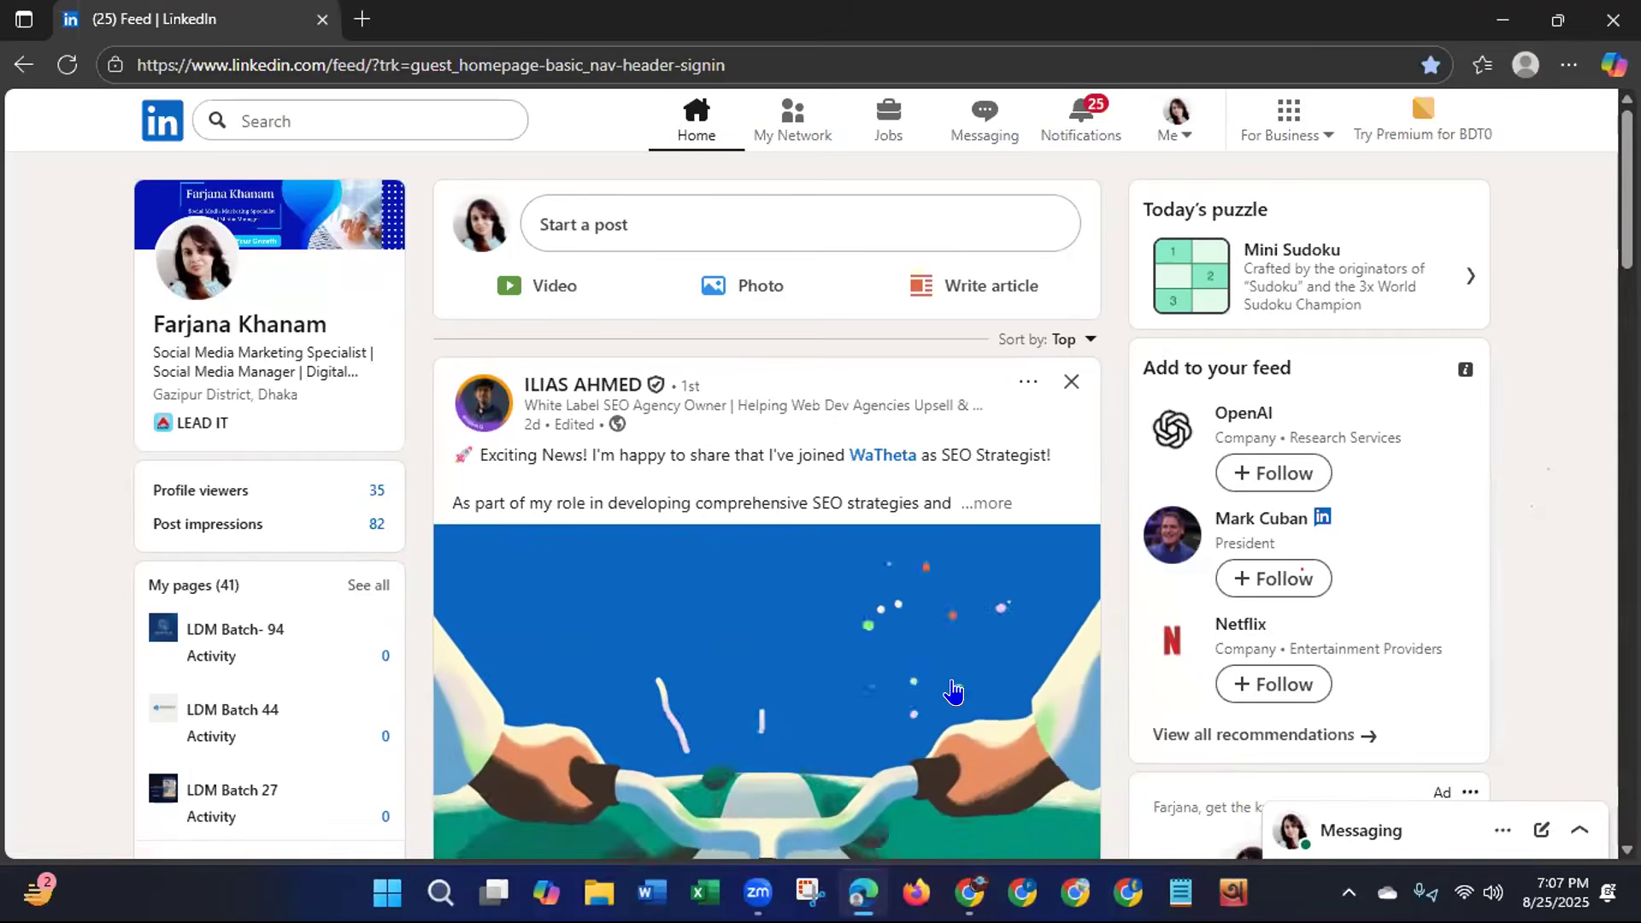
click(1468, 23)
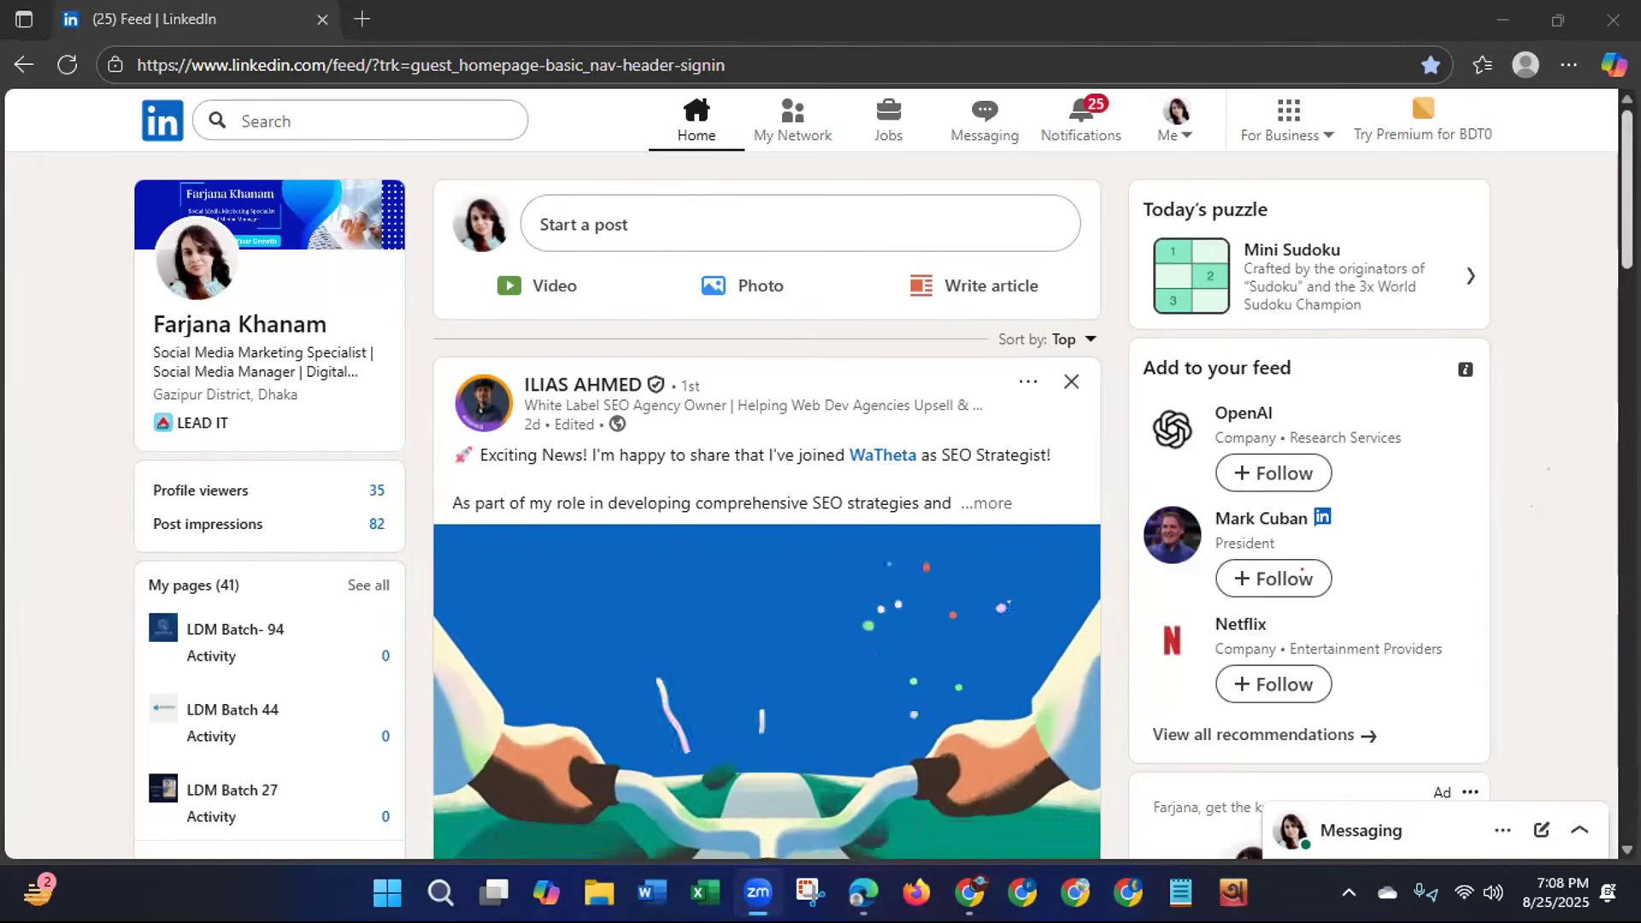
Look through the posts and promoted content in the LinkedIn home feed, and return to its beginning.
scroll(1548, 468, down, 4)
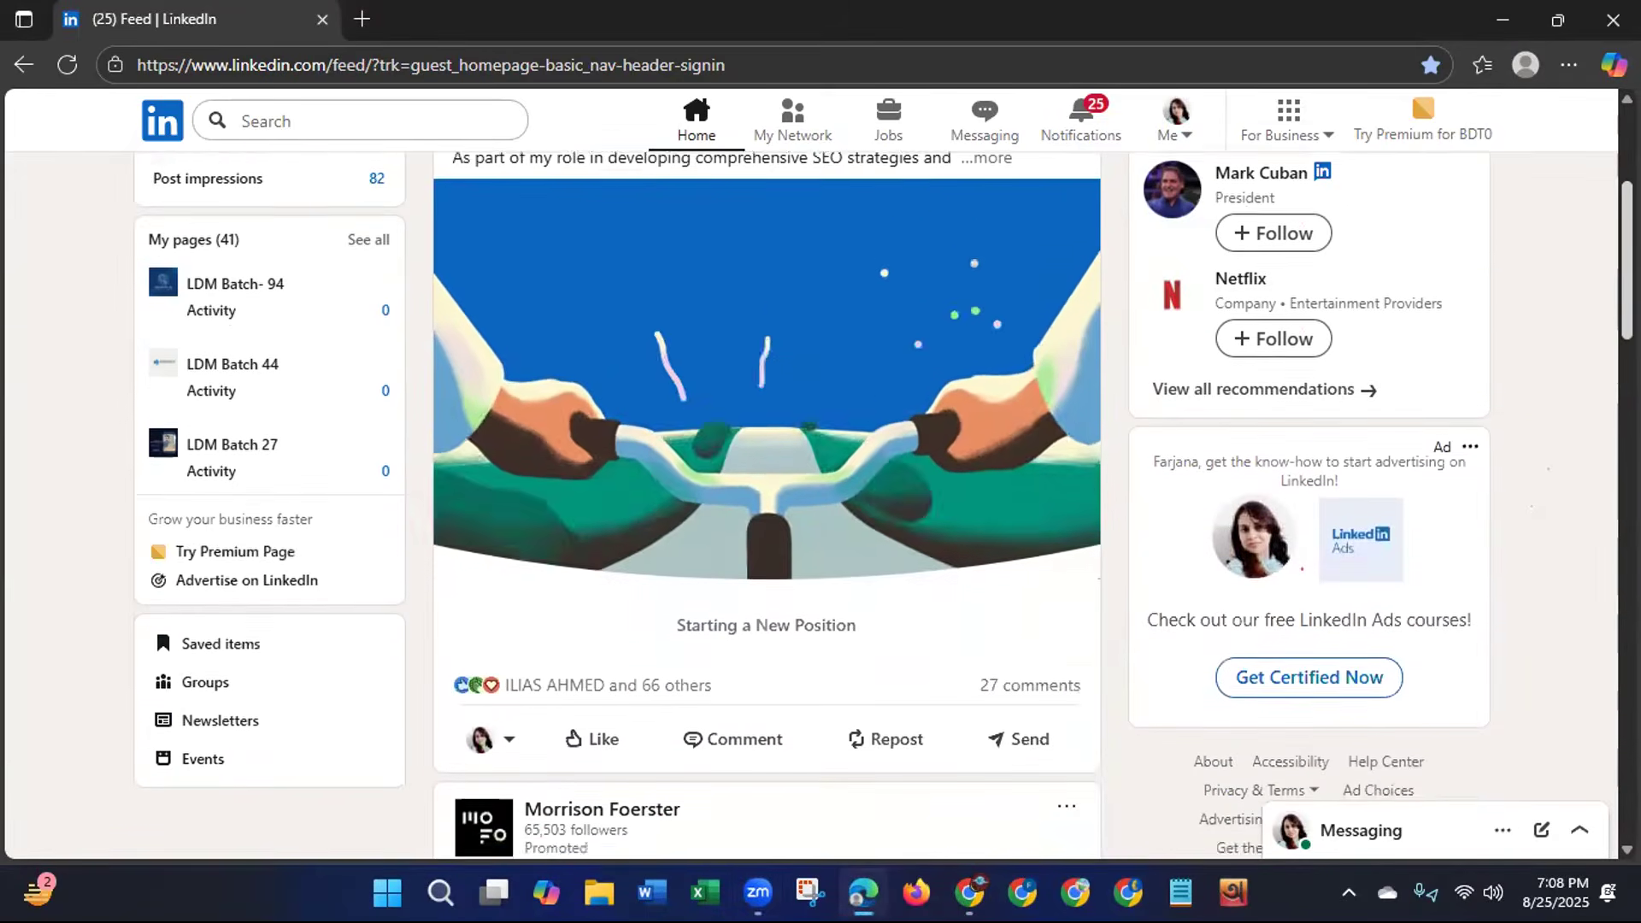
scroll(1547, 468, down, 7)
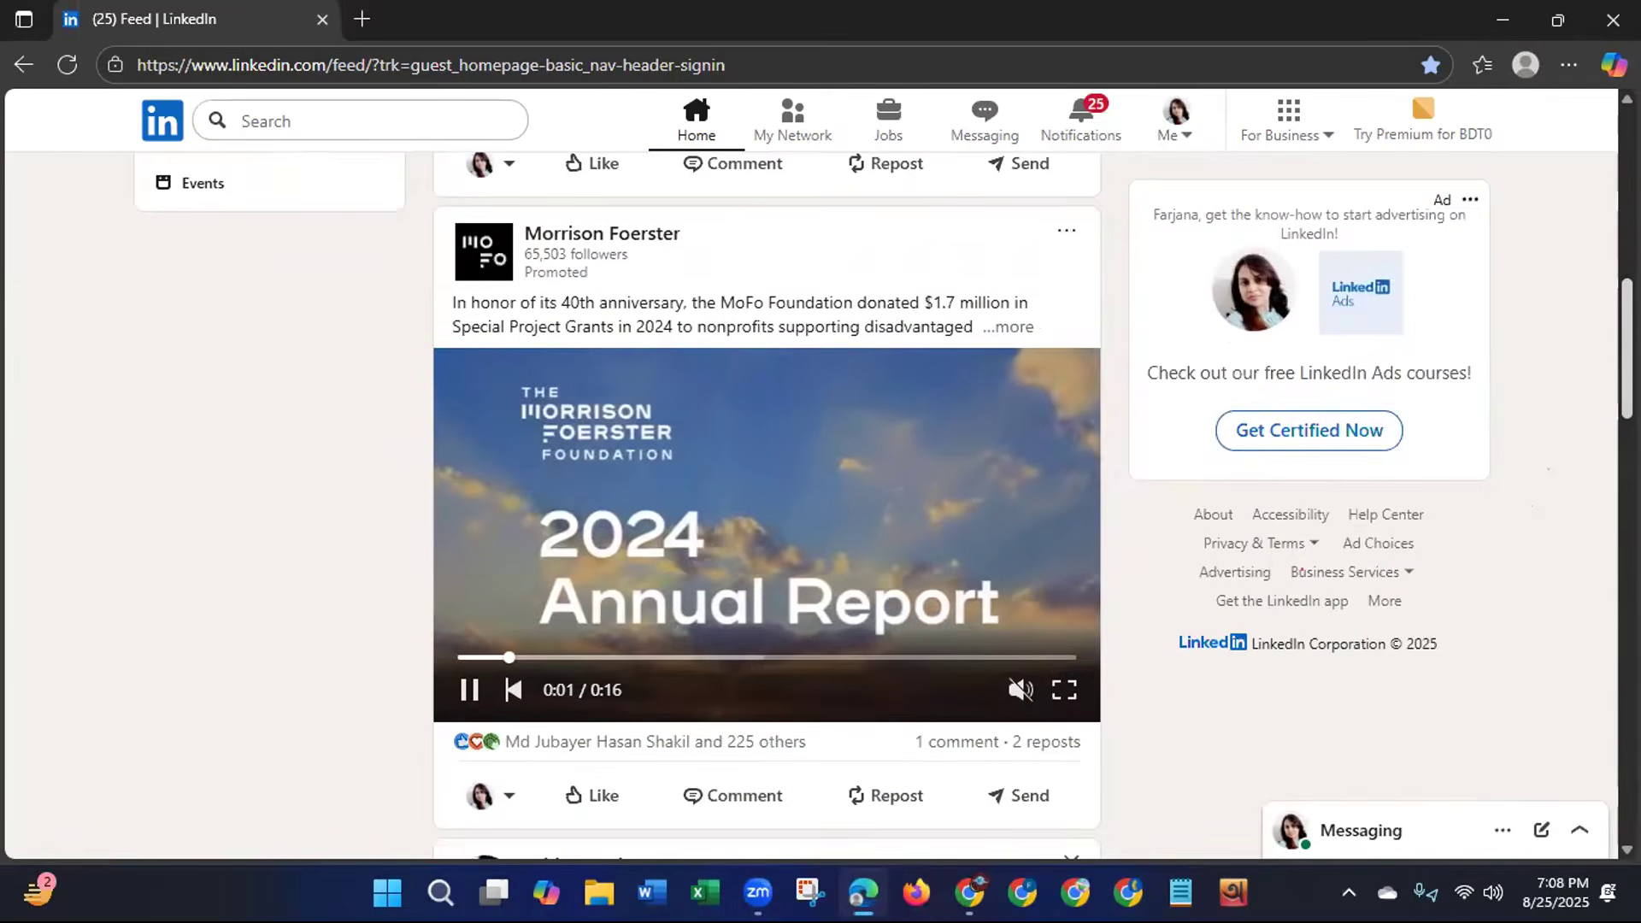
scroll(1587, 449, down, 4)
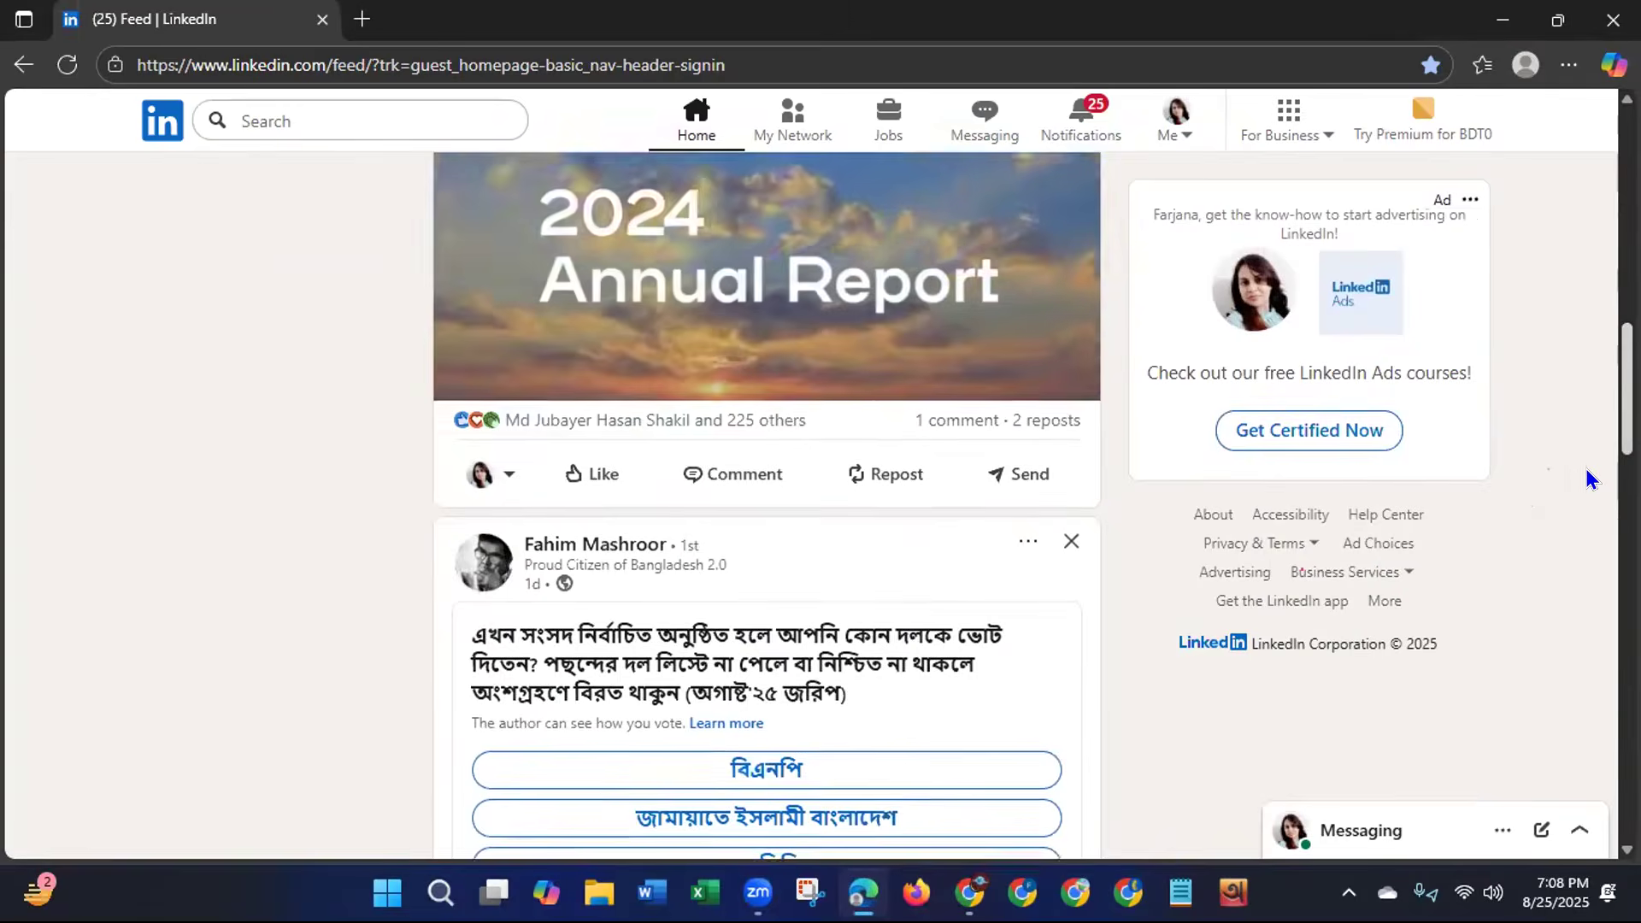
scroll(1582, 501, down, 9)
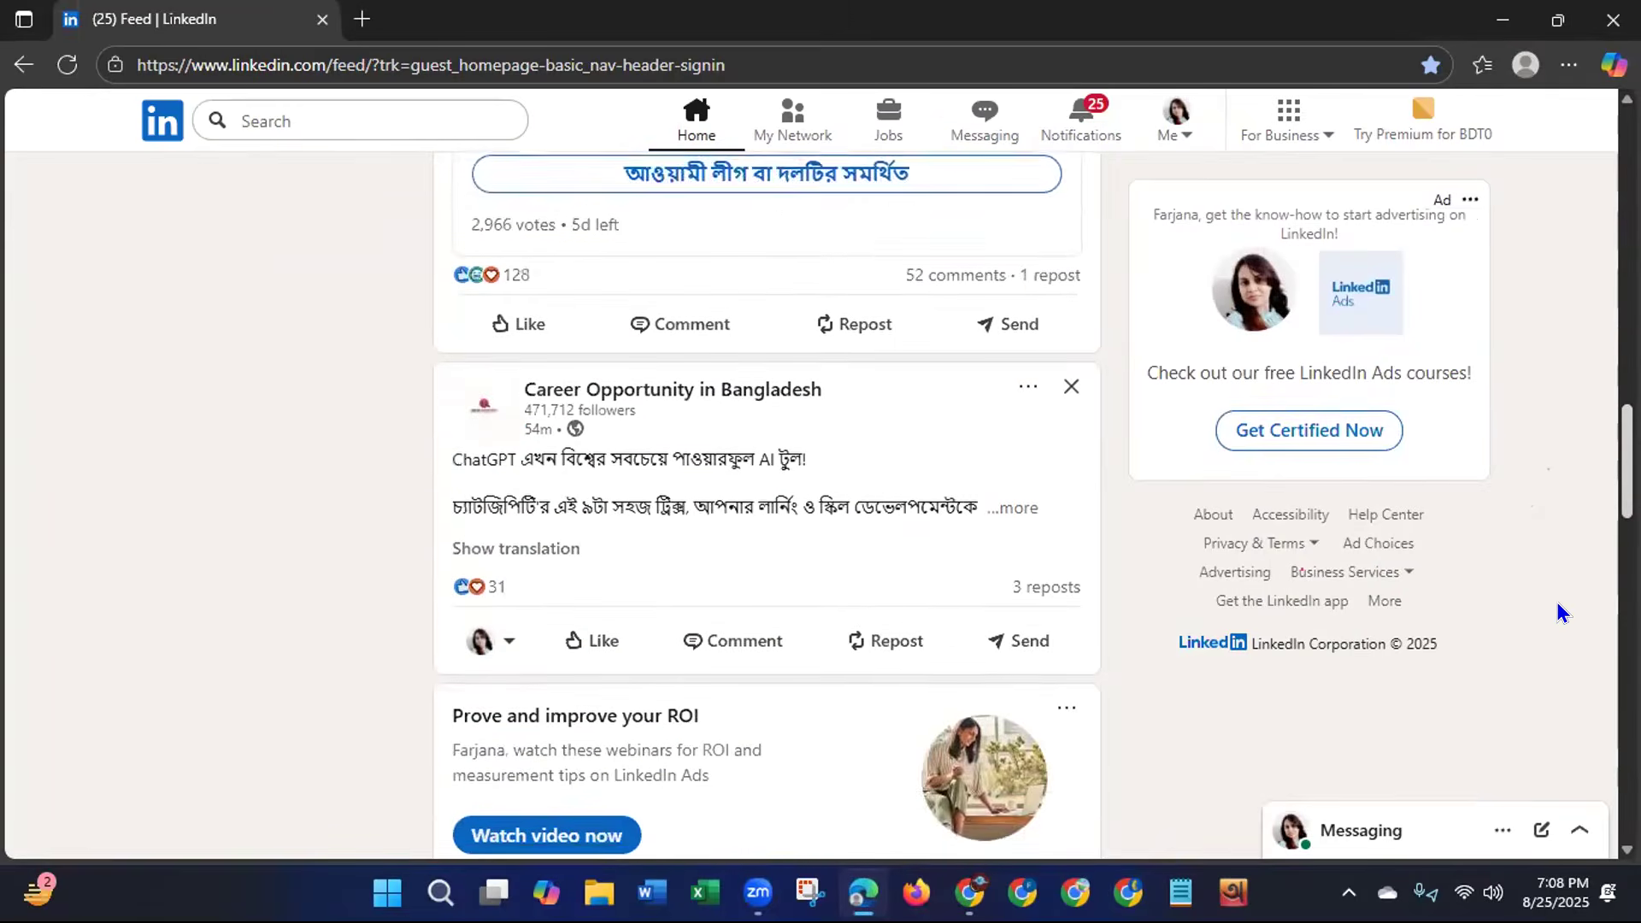
scroll(1553, 620, down, 1)
scroll(1546, 617, down, 6)
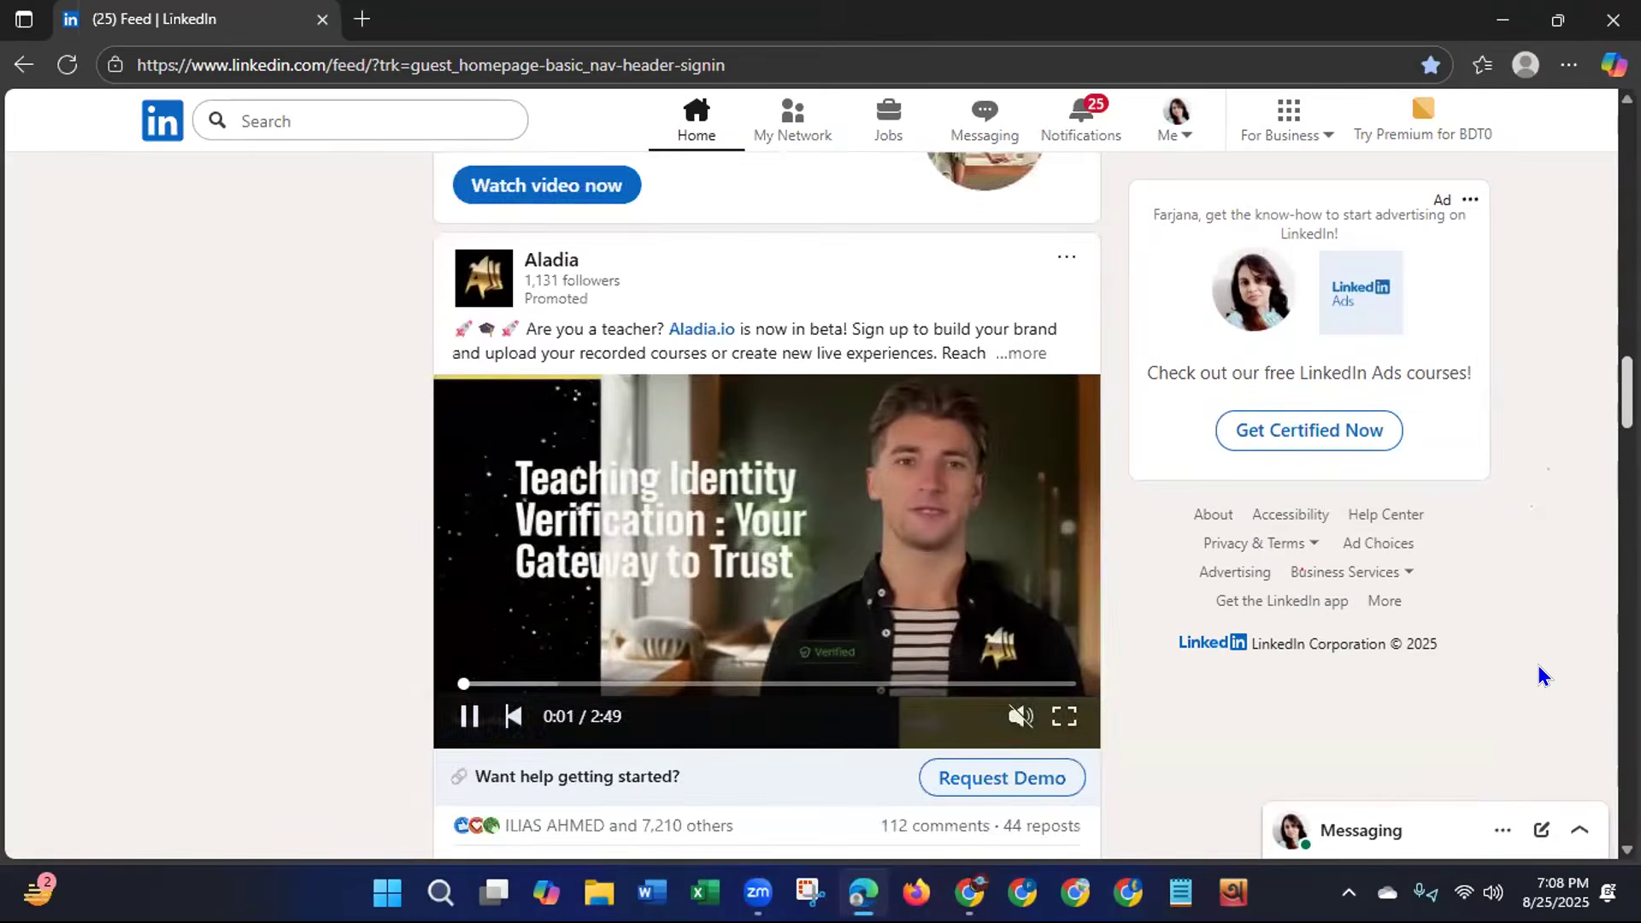
scroll(1536, 664, down, 10)
scroll(1510, 760, down, 3)
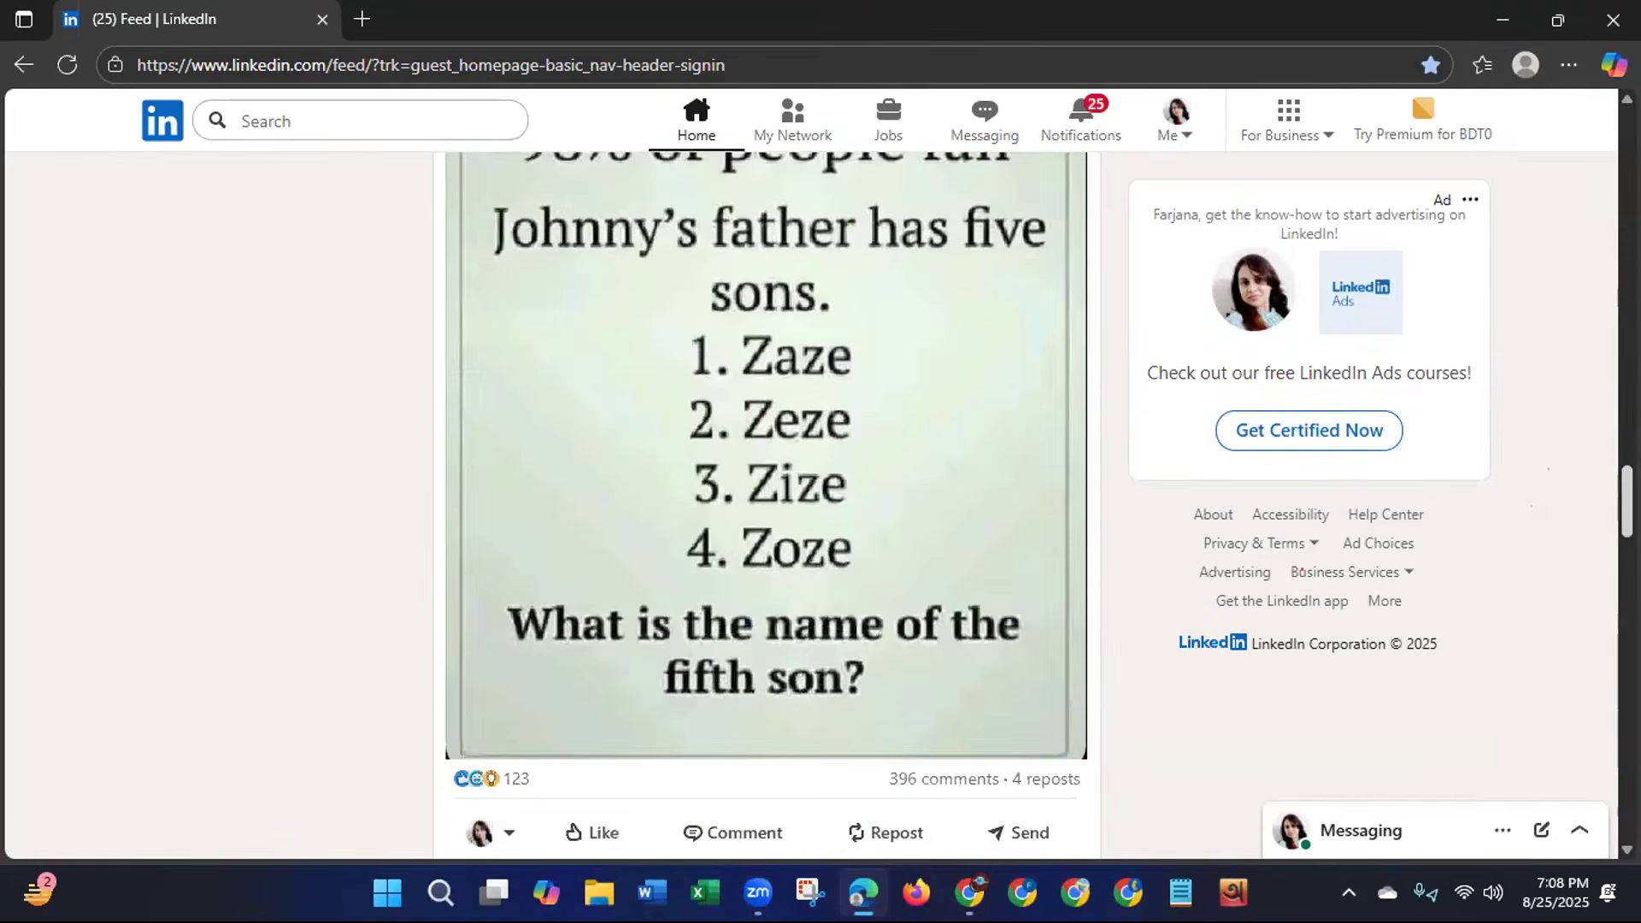
scroll(1505, 777, down, 6)
scroll(766, 504, down, 5)
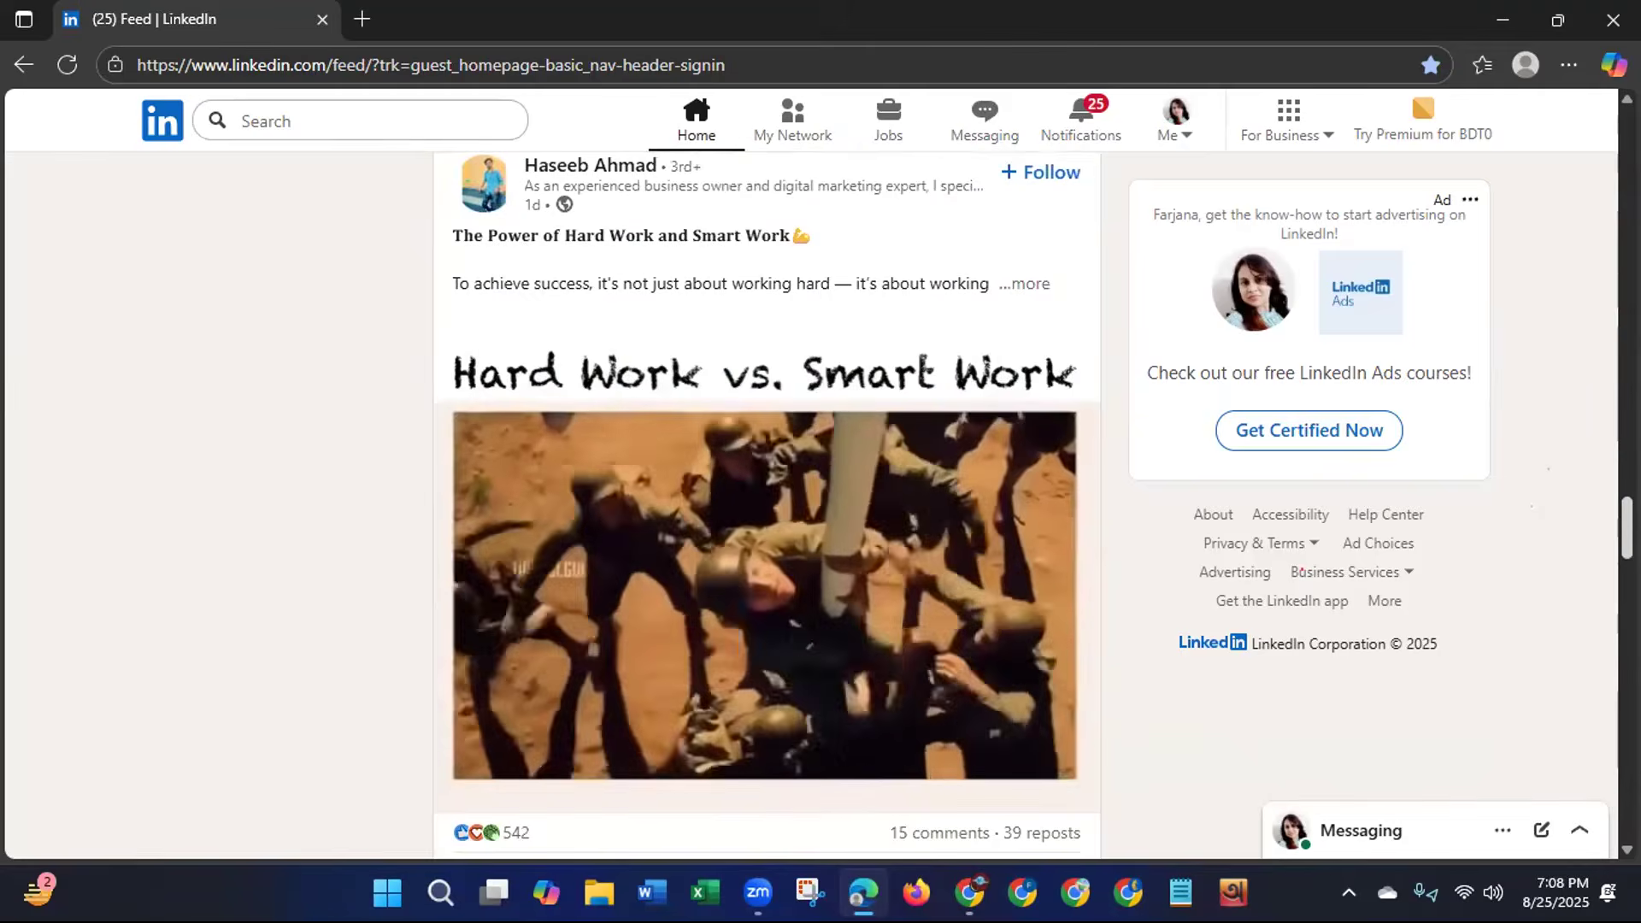
scroll(766, 504, down, 2)
scroll(766, 504, up, 1)
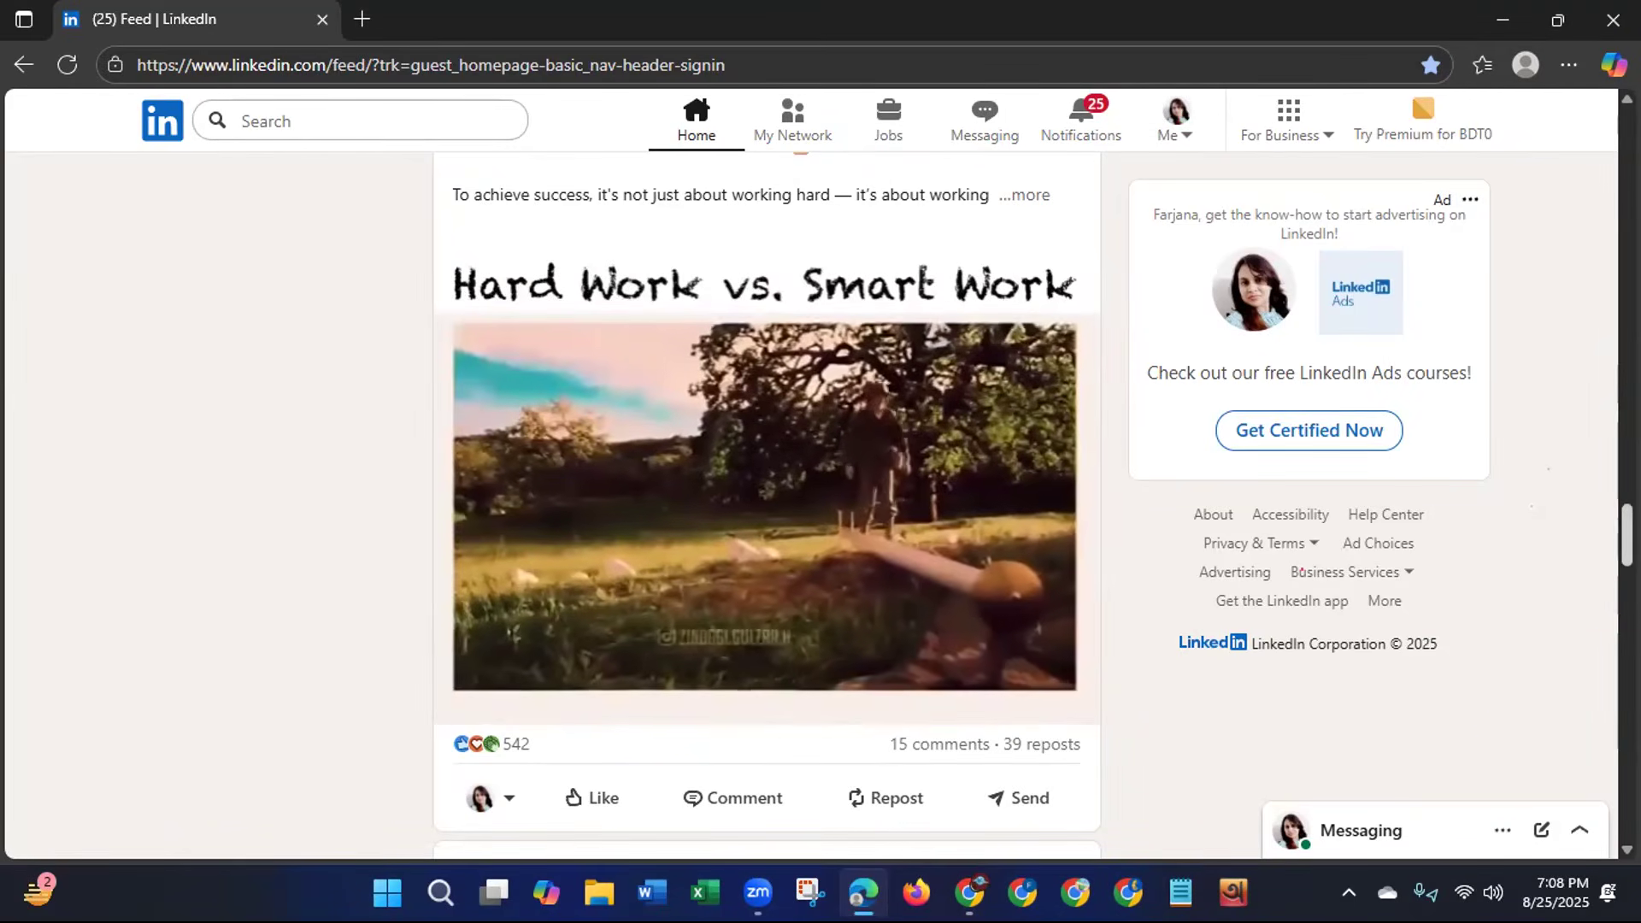
scroll(1587, 564, down, 10)
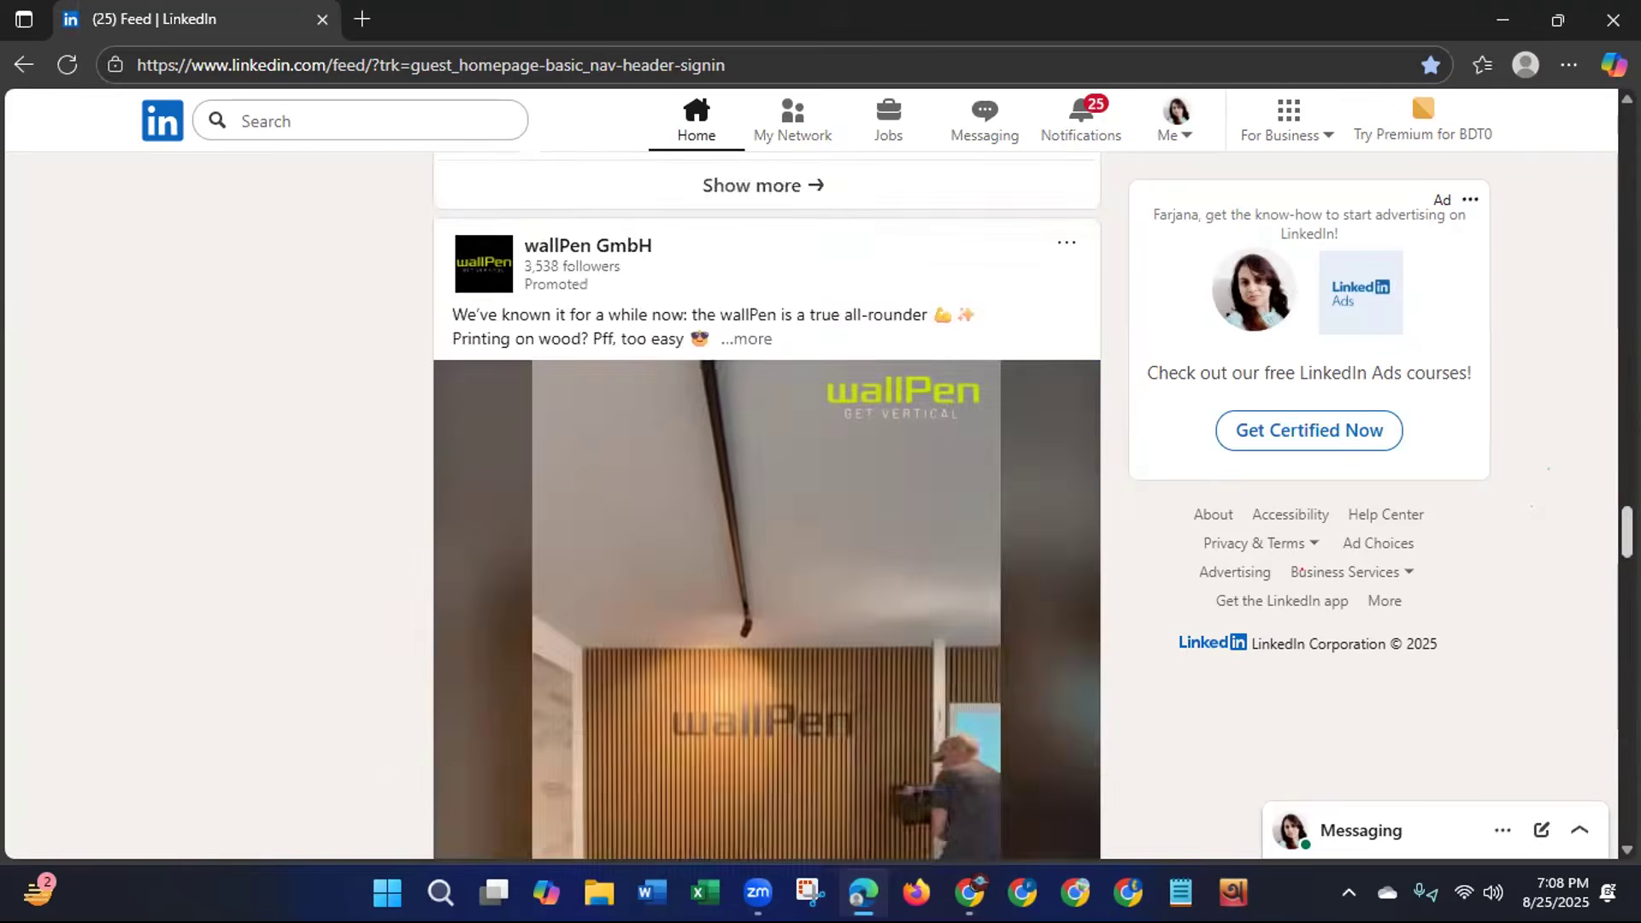
scroll(767, 513, up, 15)
scroll(767, 512, up, 5)
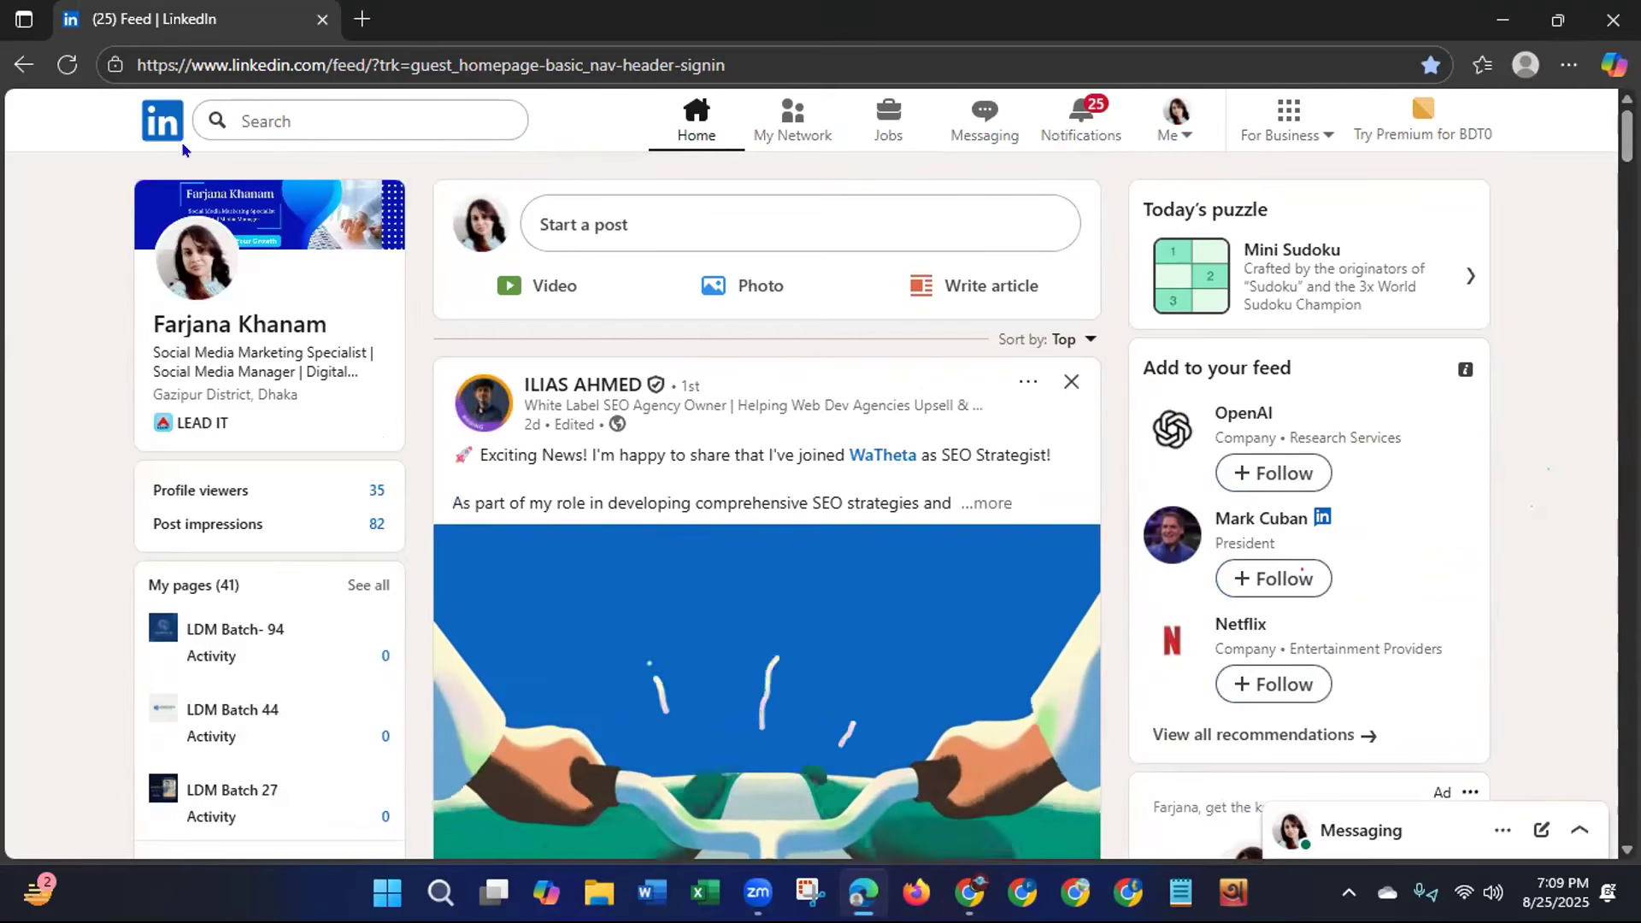
Search LinkedIn for "hr manager" and show all the people results.
click(283, 115)
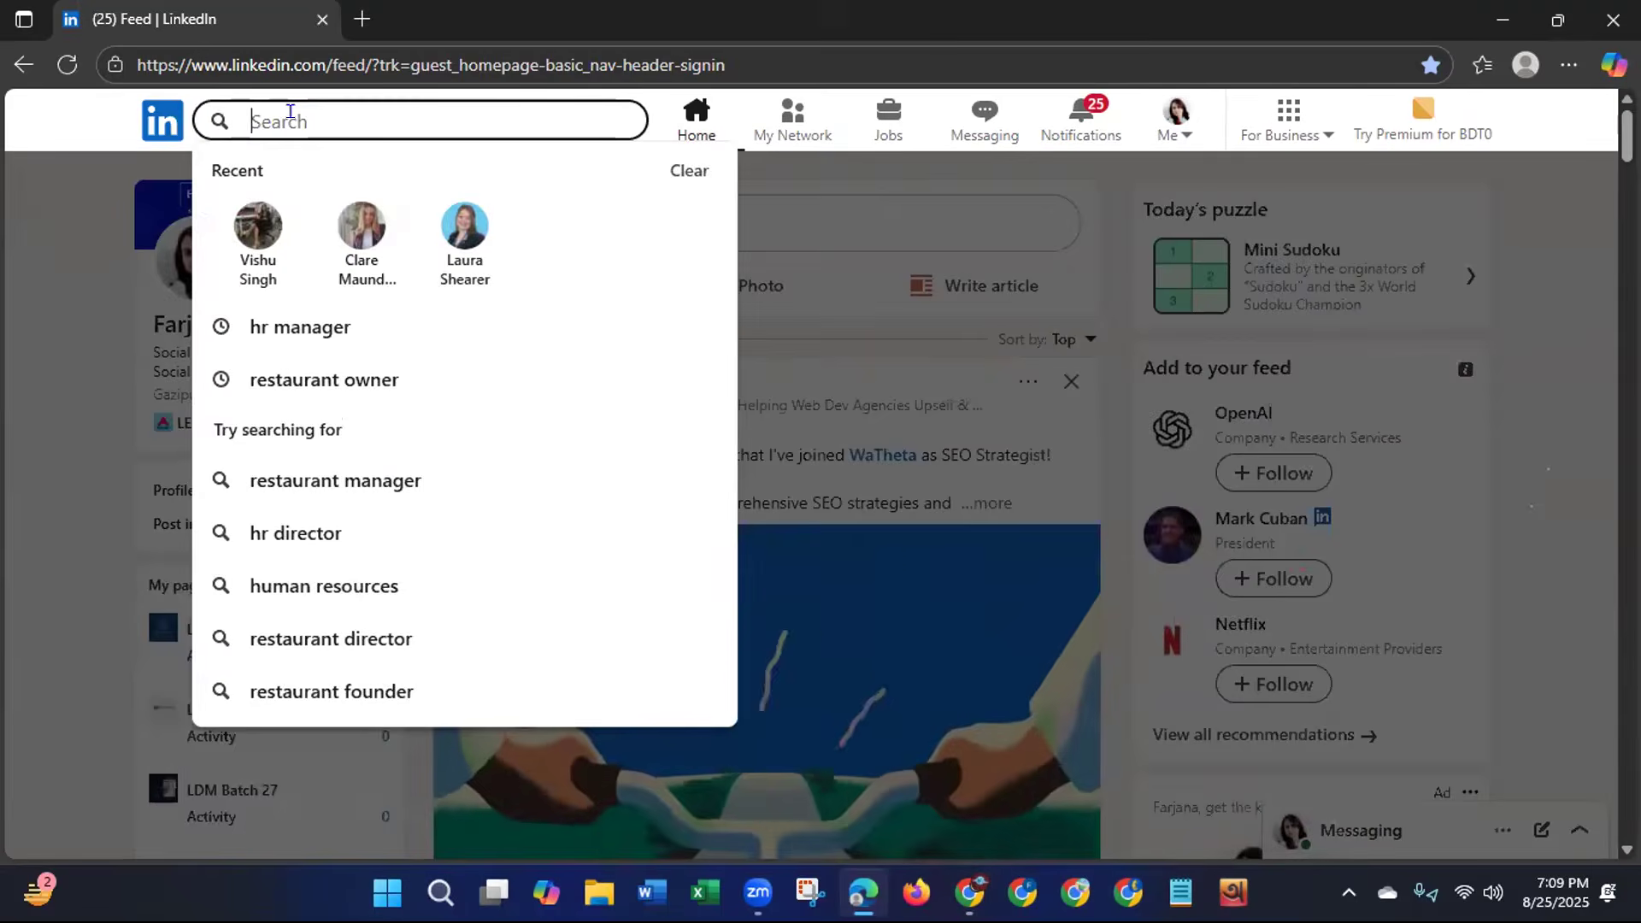
text(H)
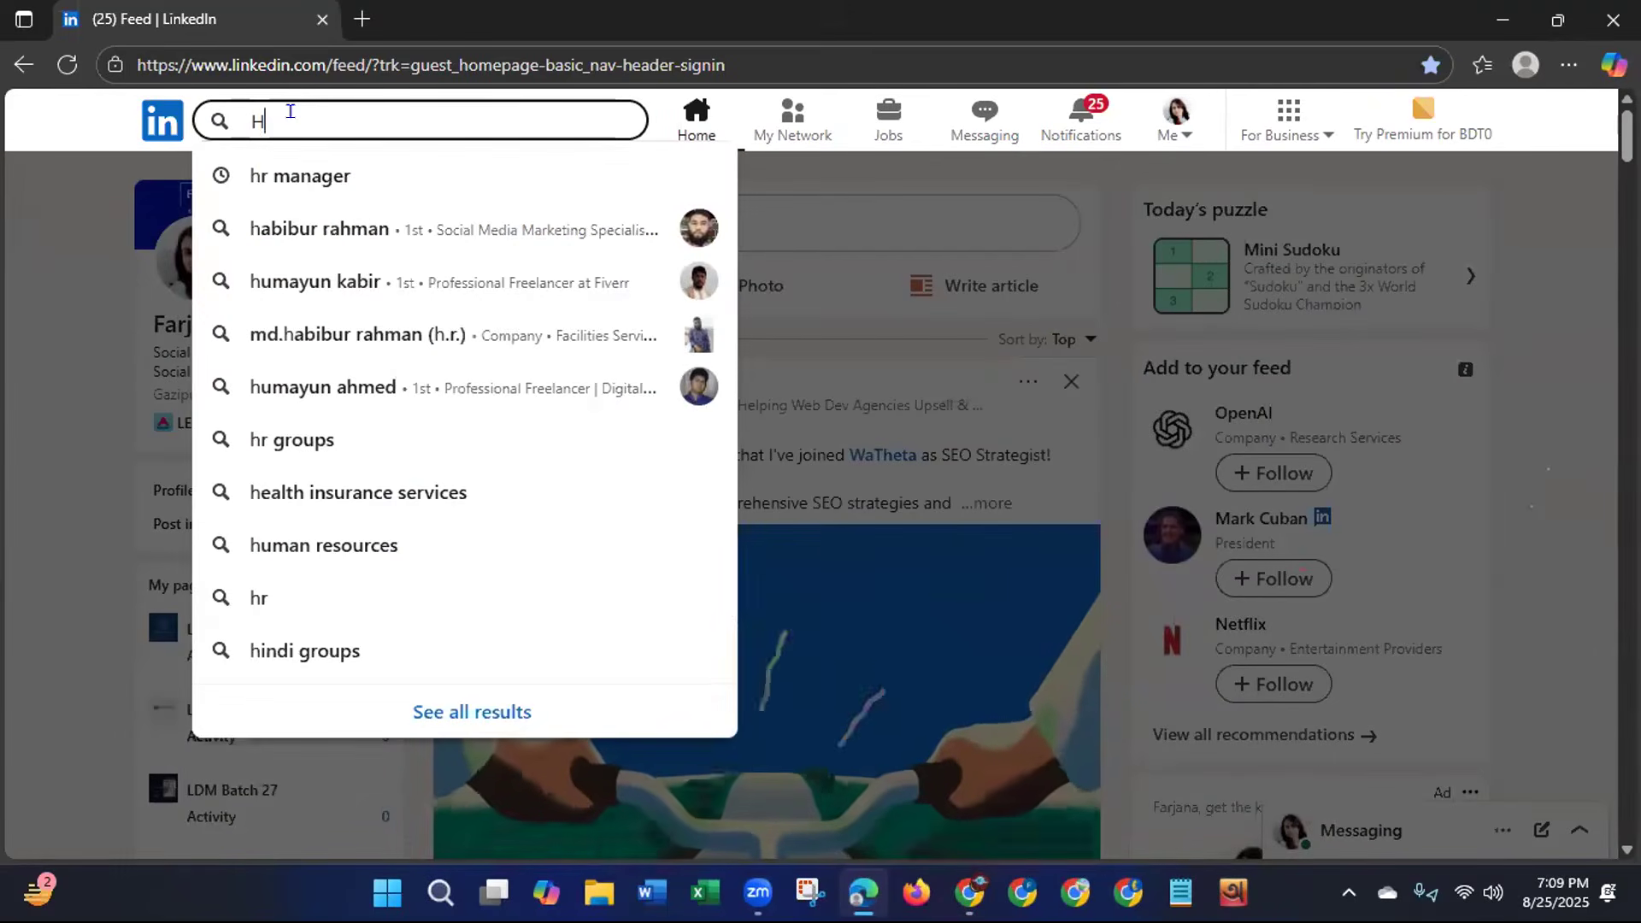
click(300, 178)
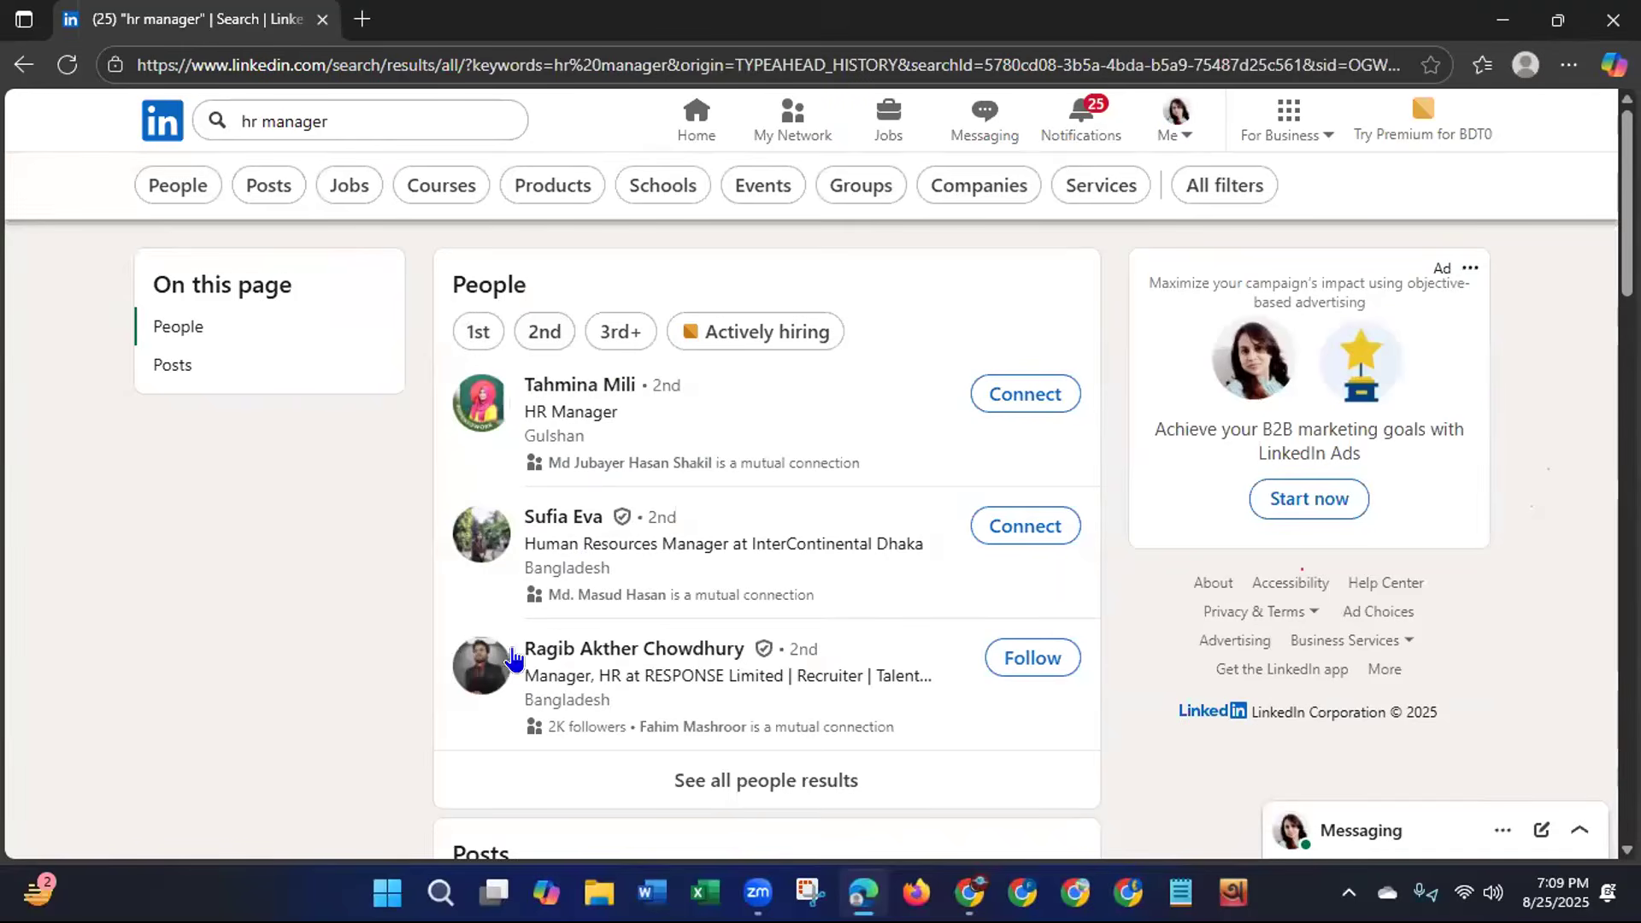
click(753, 769)
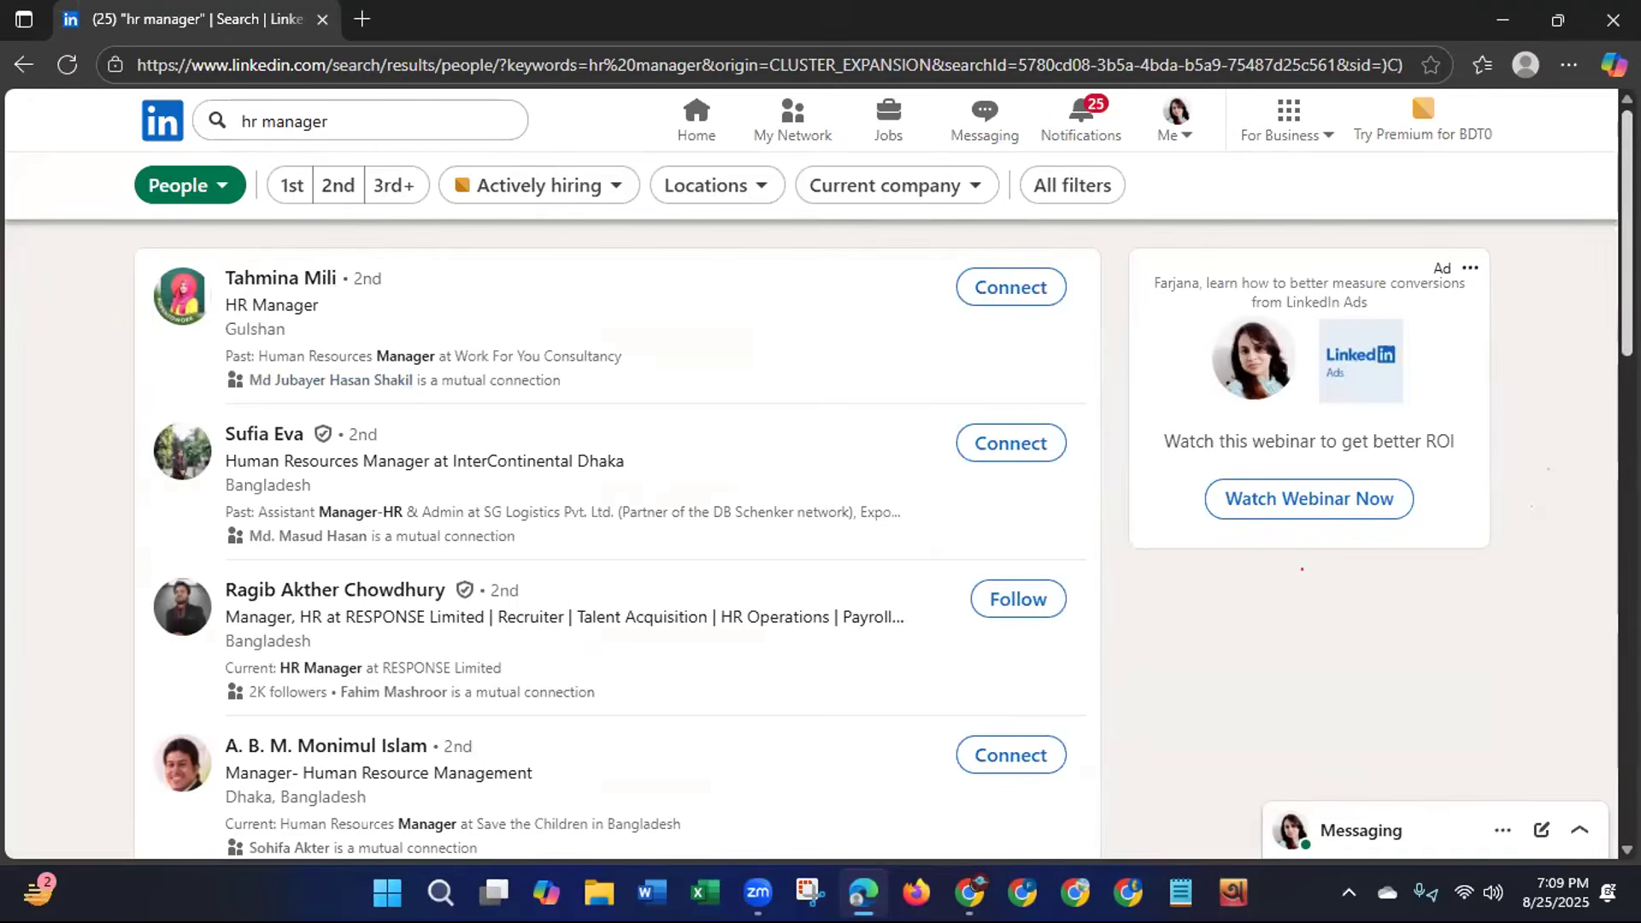
Review the first page of hr manager people results, examining each profile's job title, location and mutual connections.
scroll(1587, 436, down, 5)
scroll(1585, 440, down, 1)
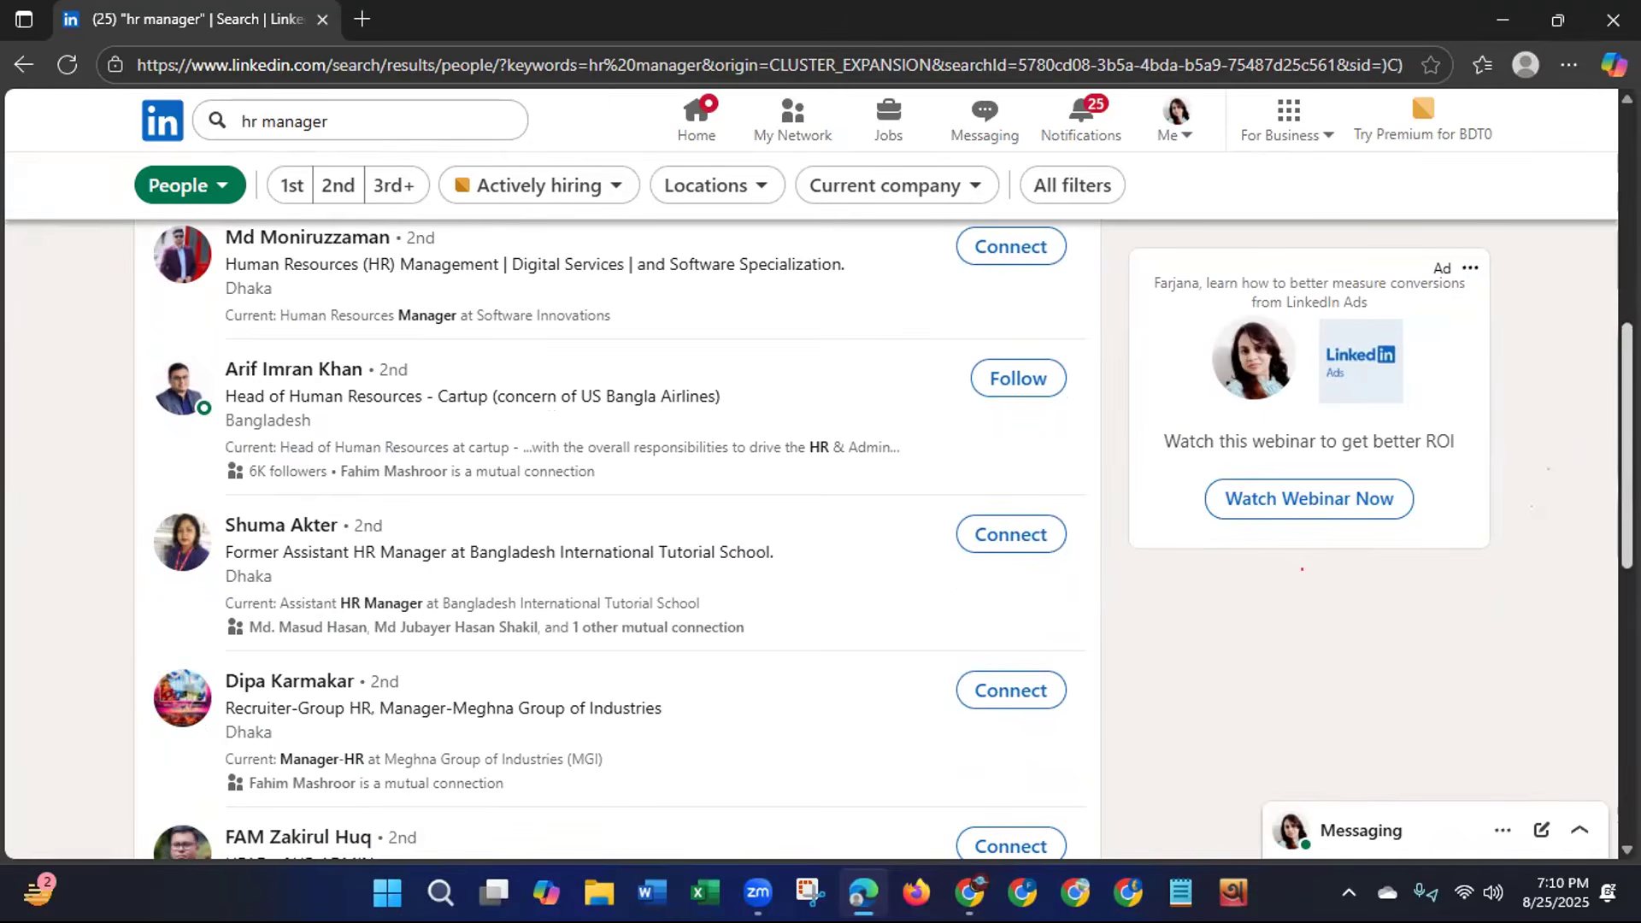
scroll(1605, 462, down, 5)
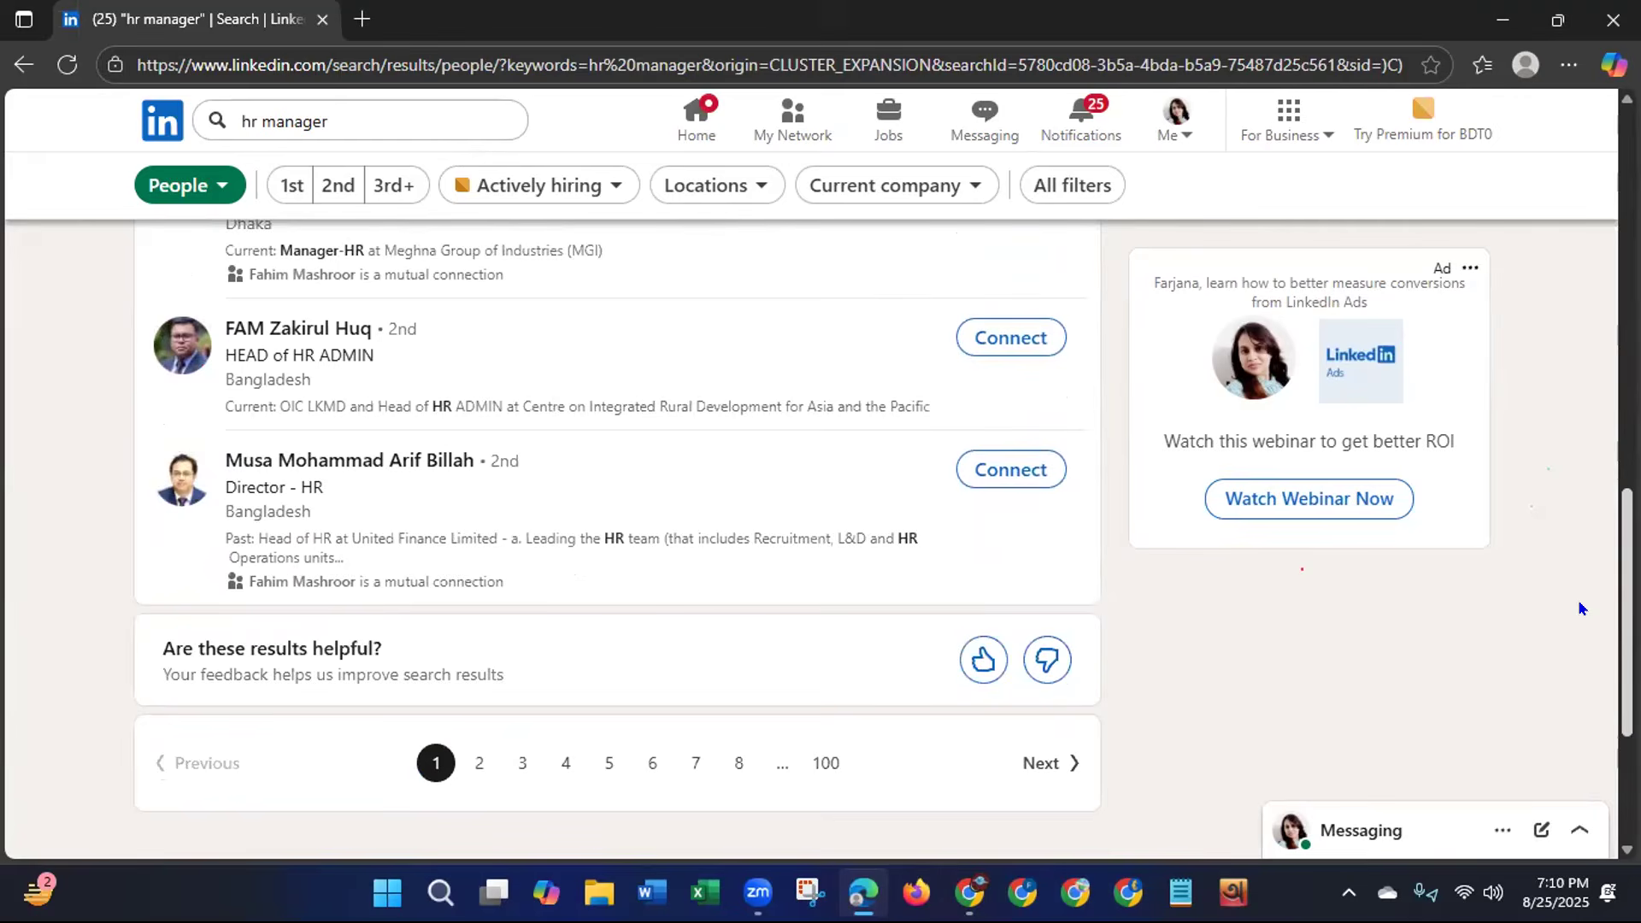
scroll(1577, 603, up, 1)
scroll(1574, 583, up, 3)
scroll(1559, 494, up, 2)
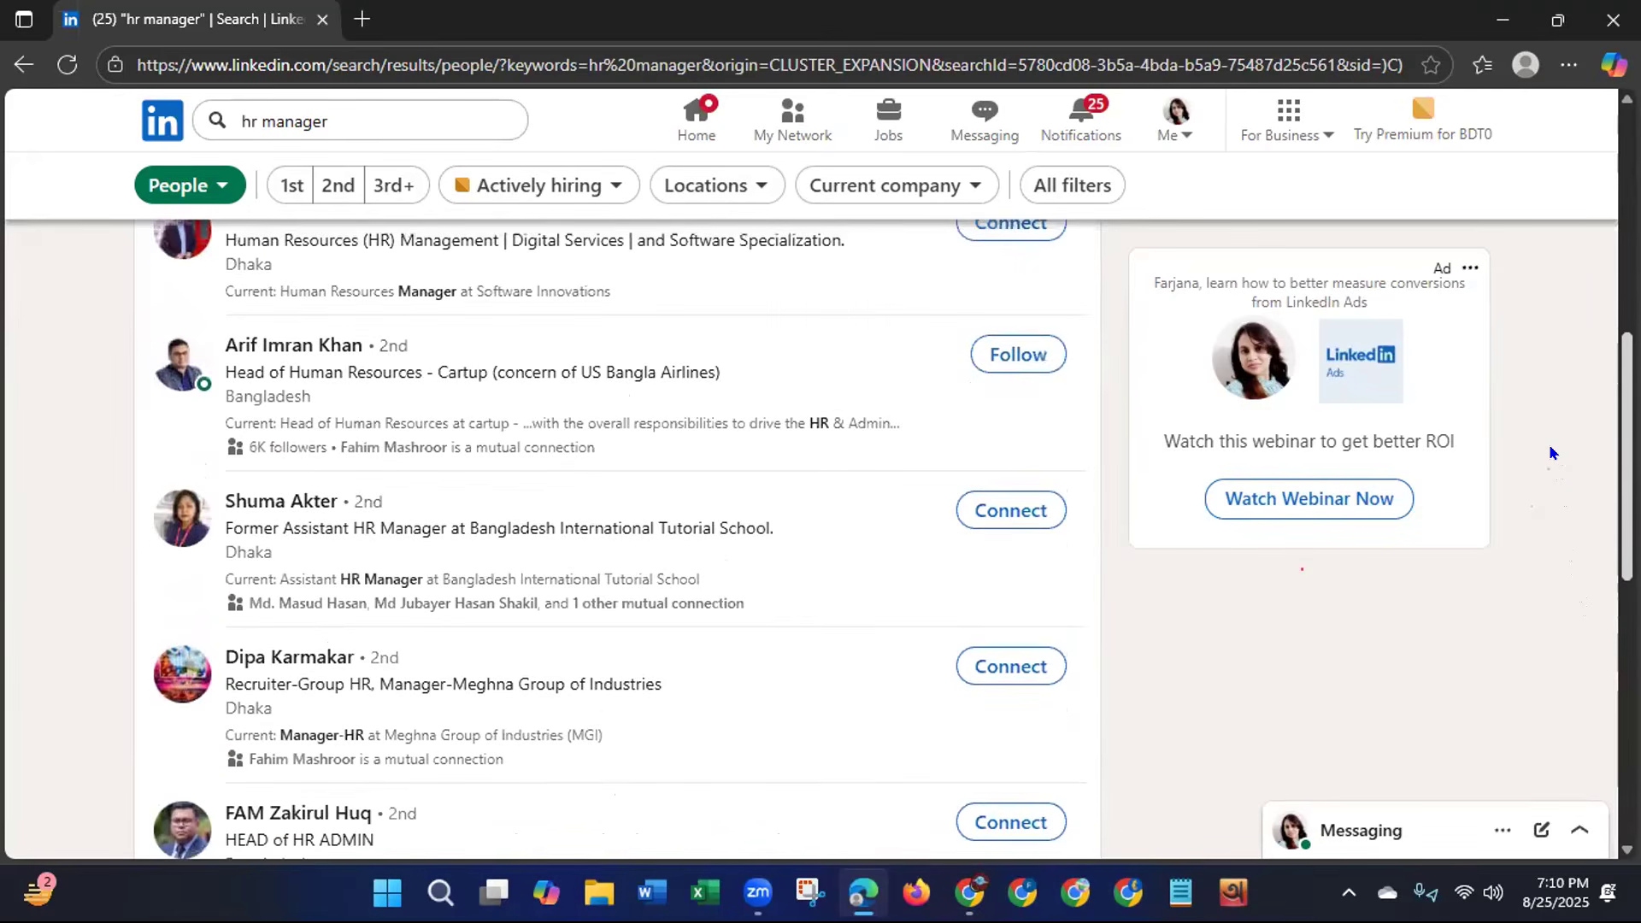
scroll(1552, 449, up, 1)
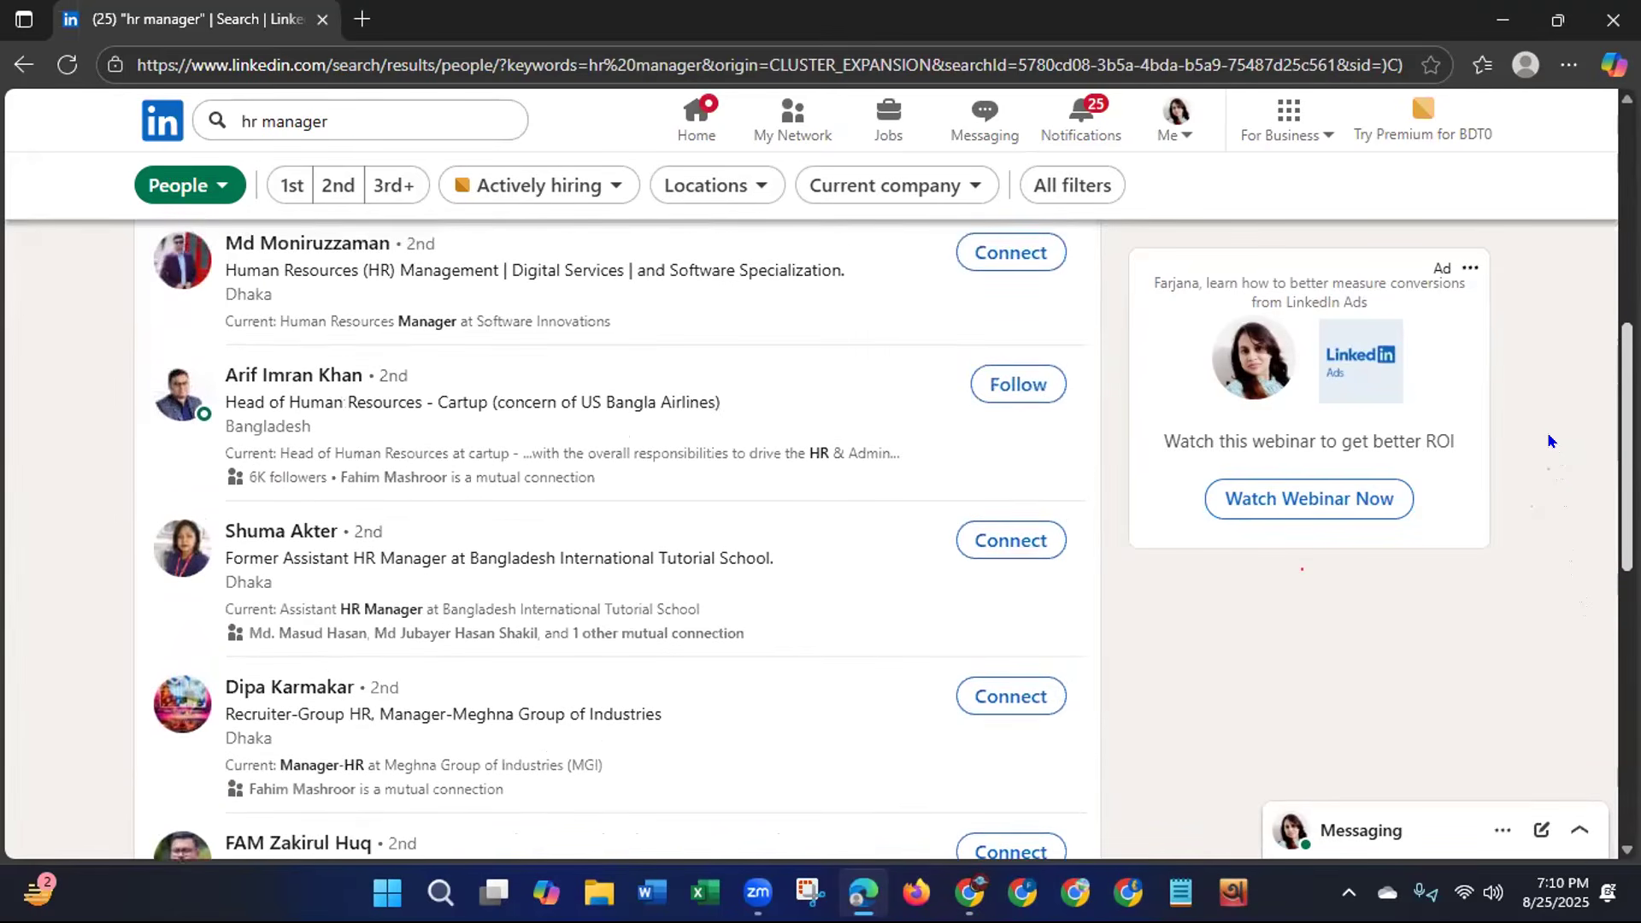
scroll(1547, 432, up, 2)
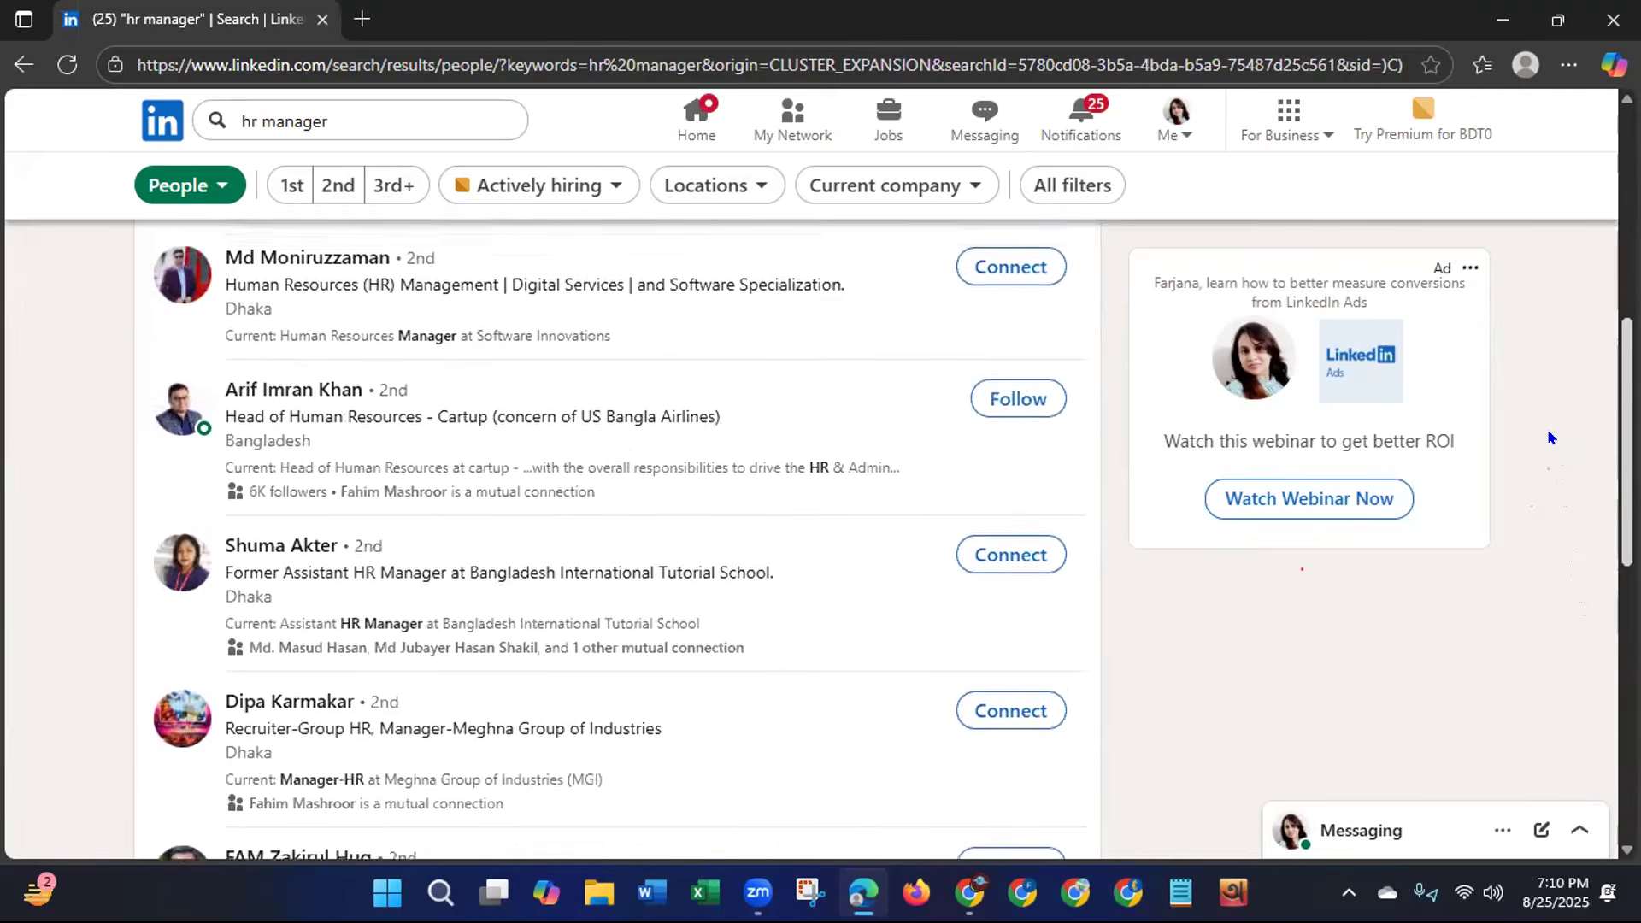
scroll(1542, 396, up, 5)
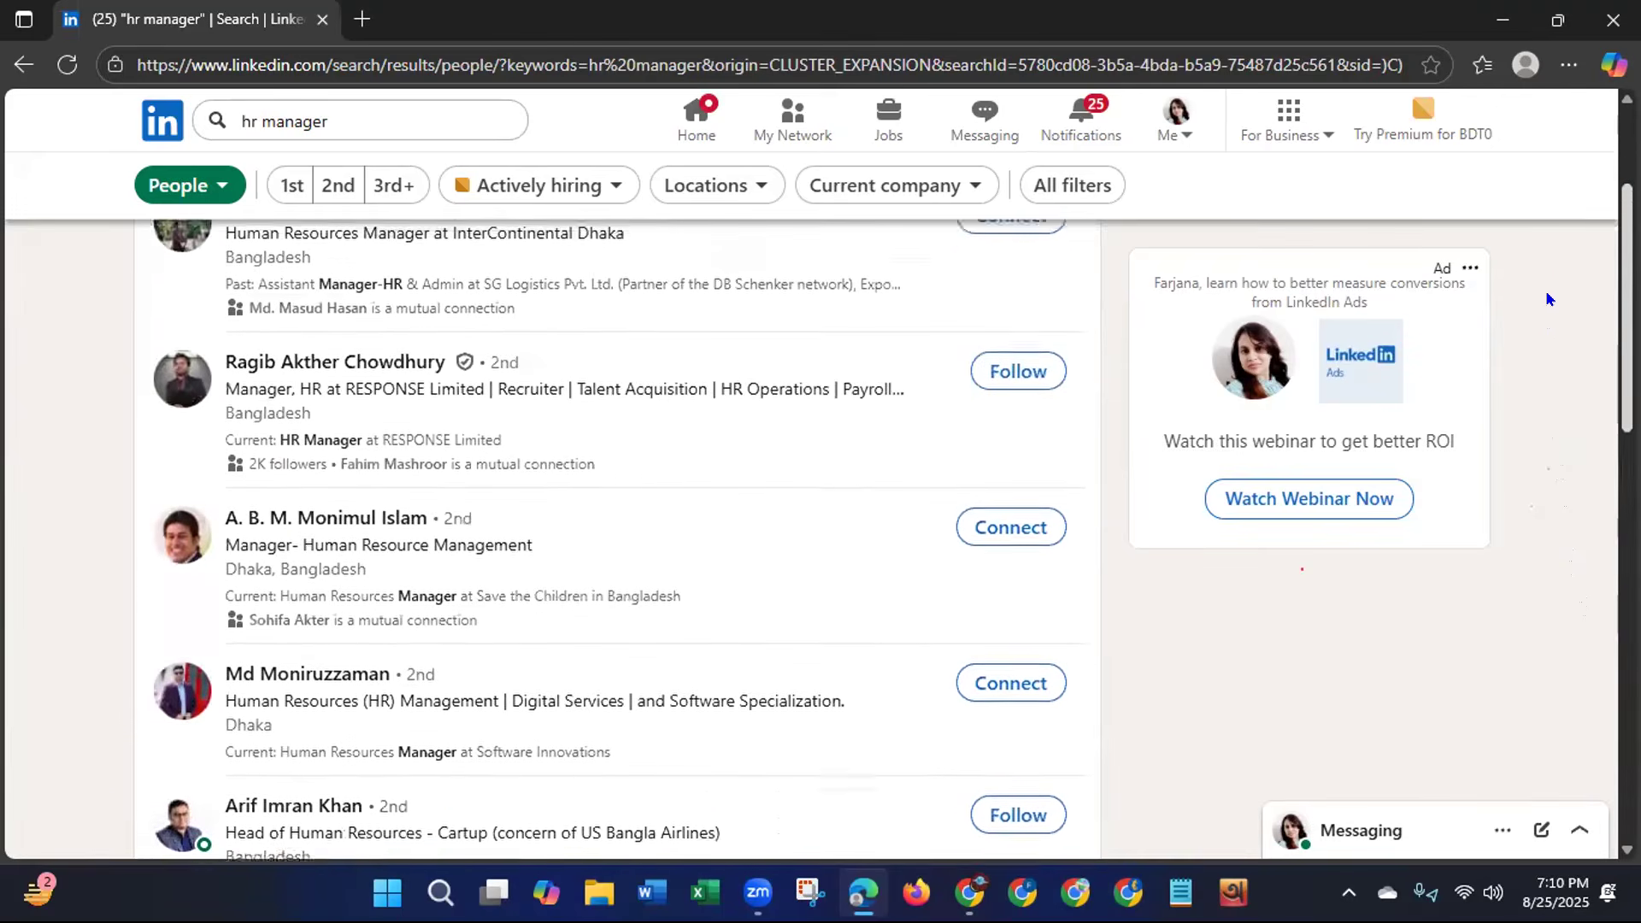
scroll(1556, 248, up, 1)
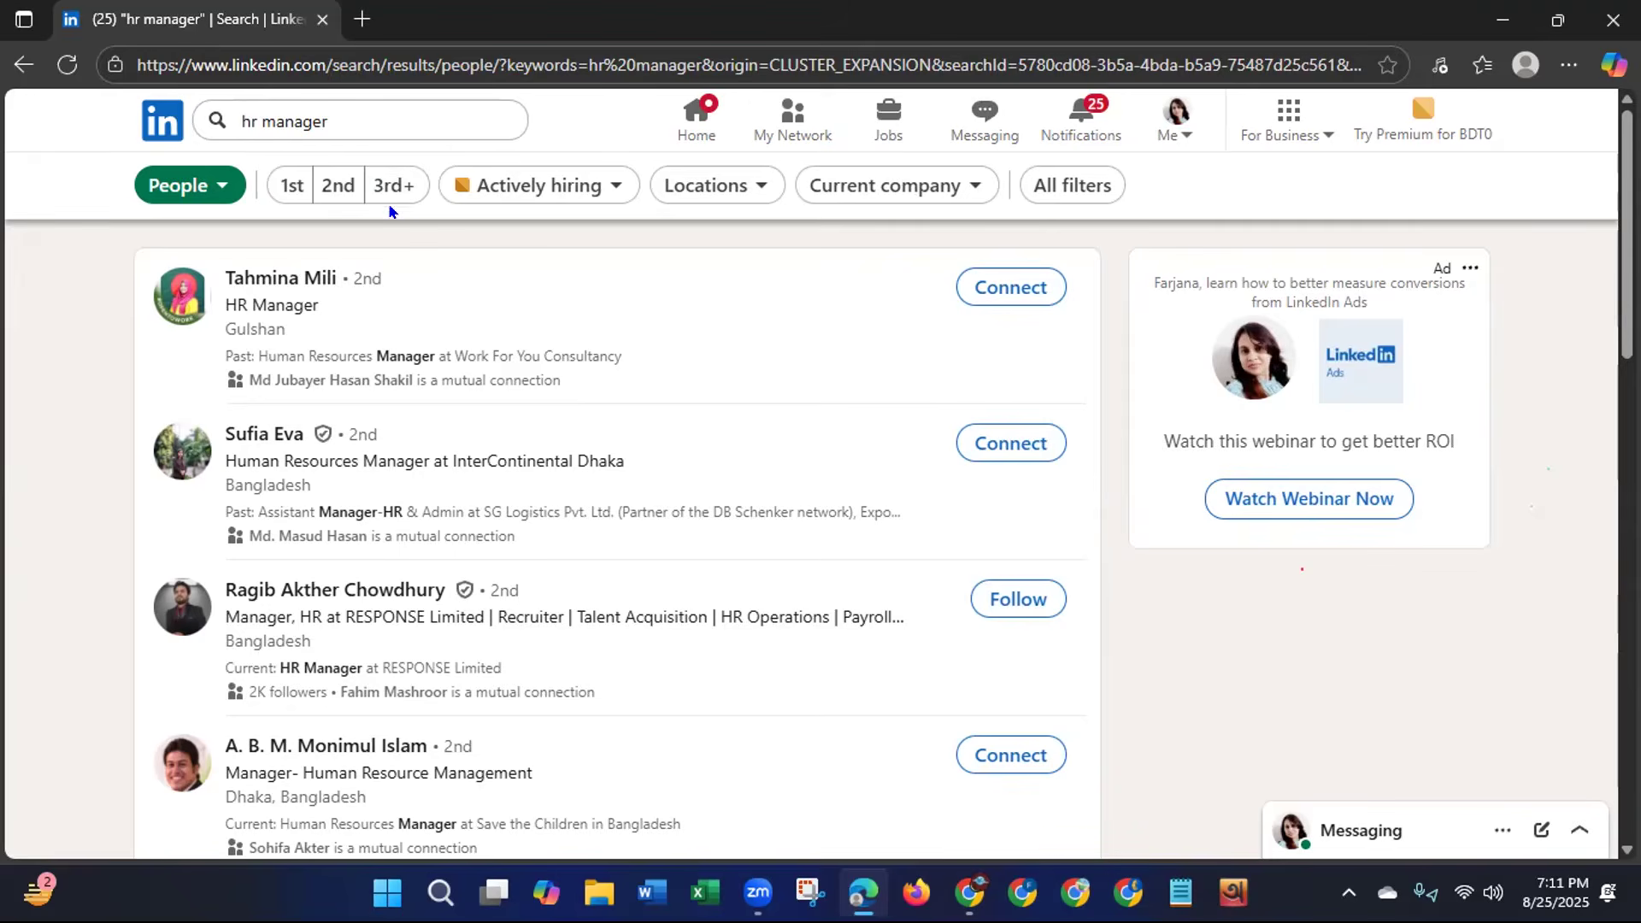
Filter the hr manager people results to the locations United States, United Kingdom and Australia.
click(743, 188)
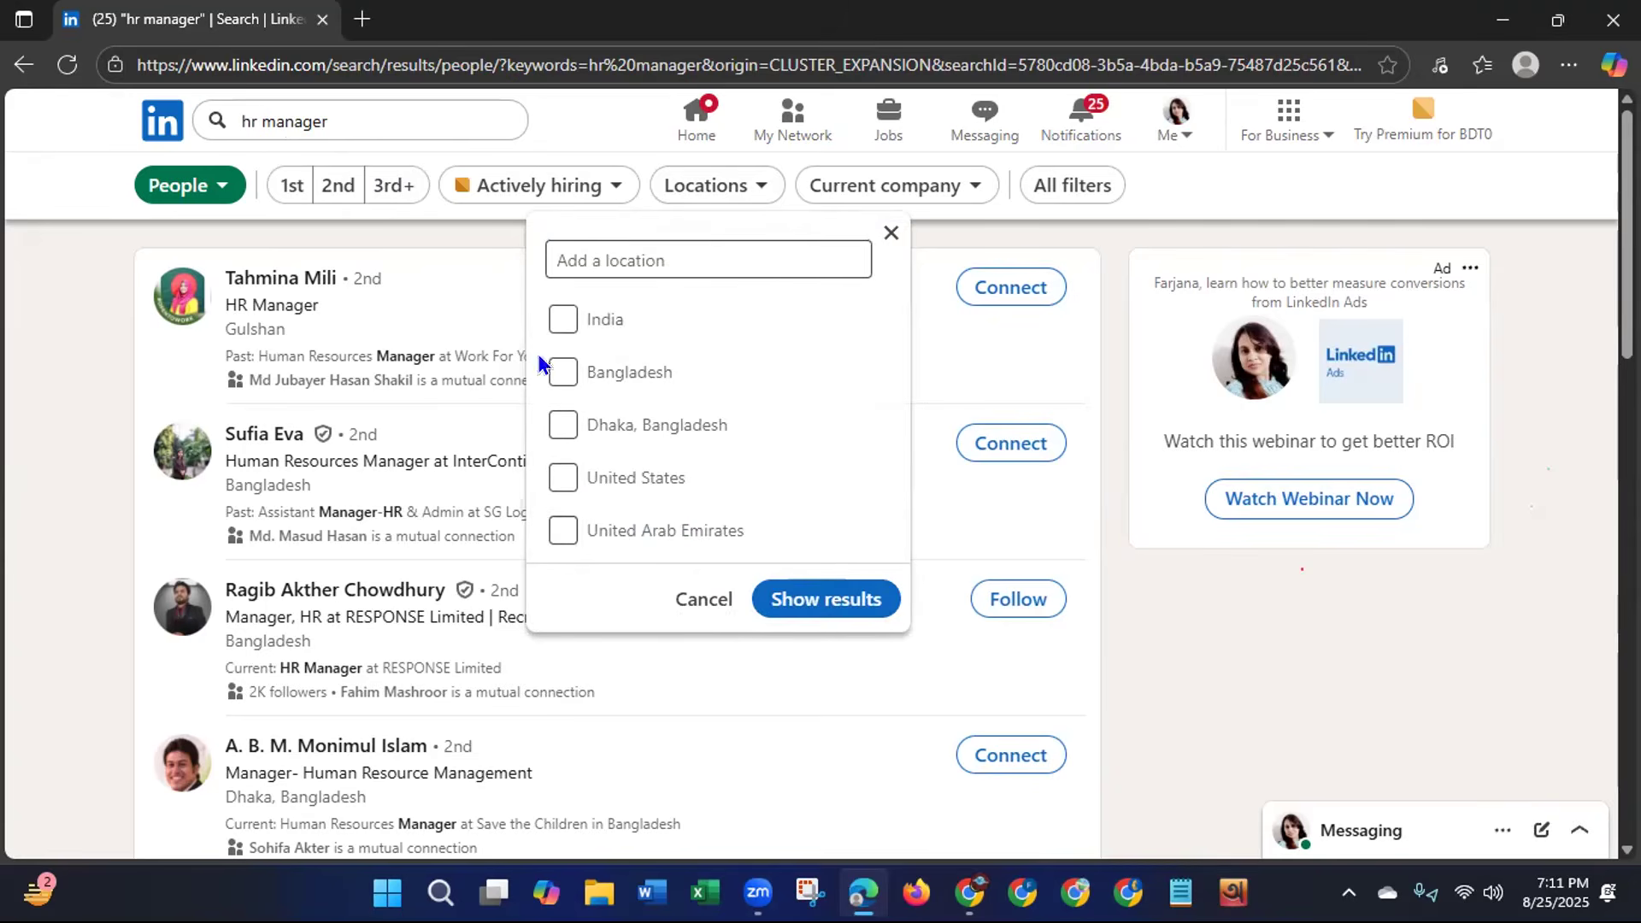
click(561, 480)
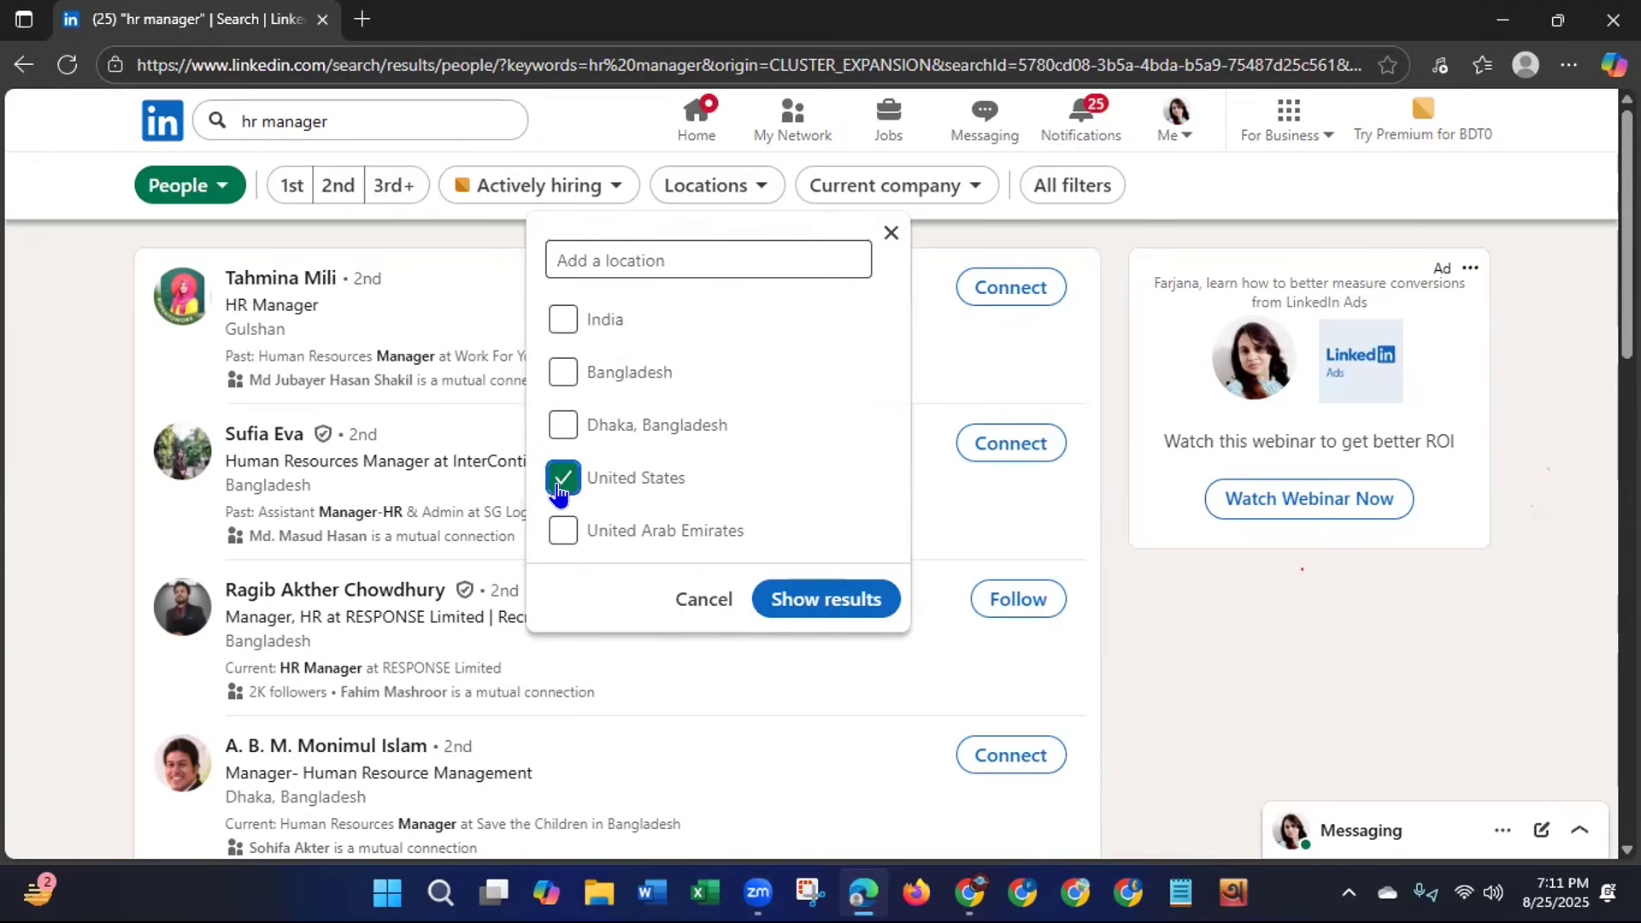
click(587, 258)
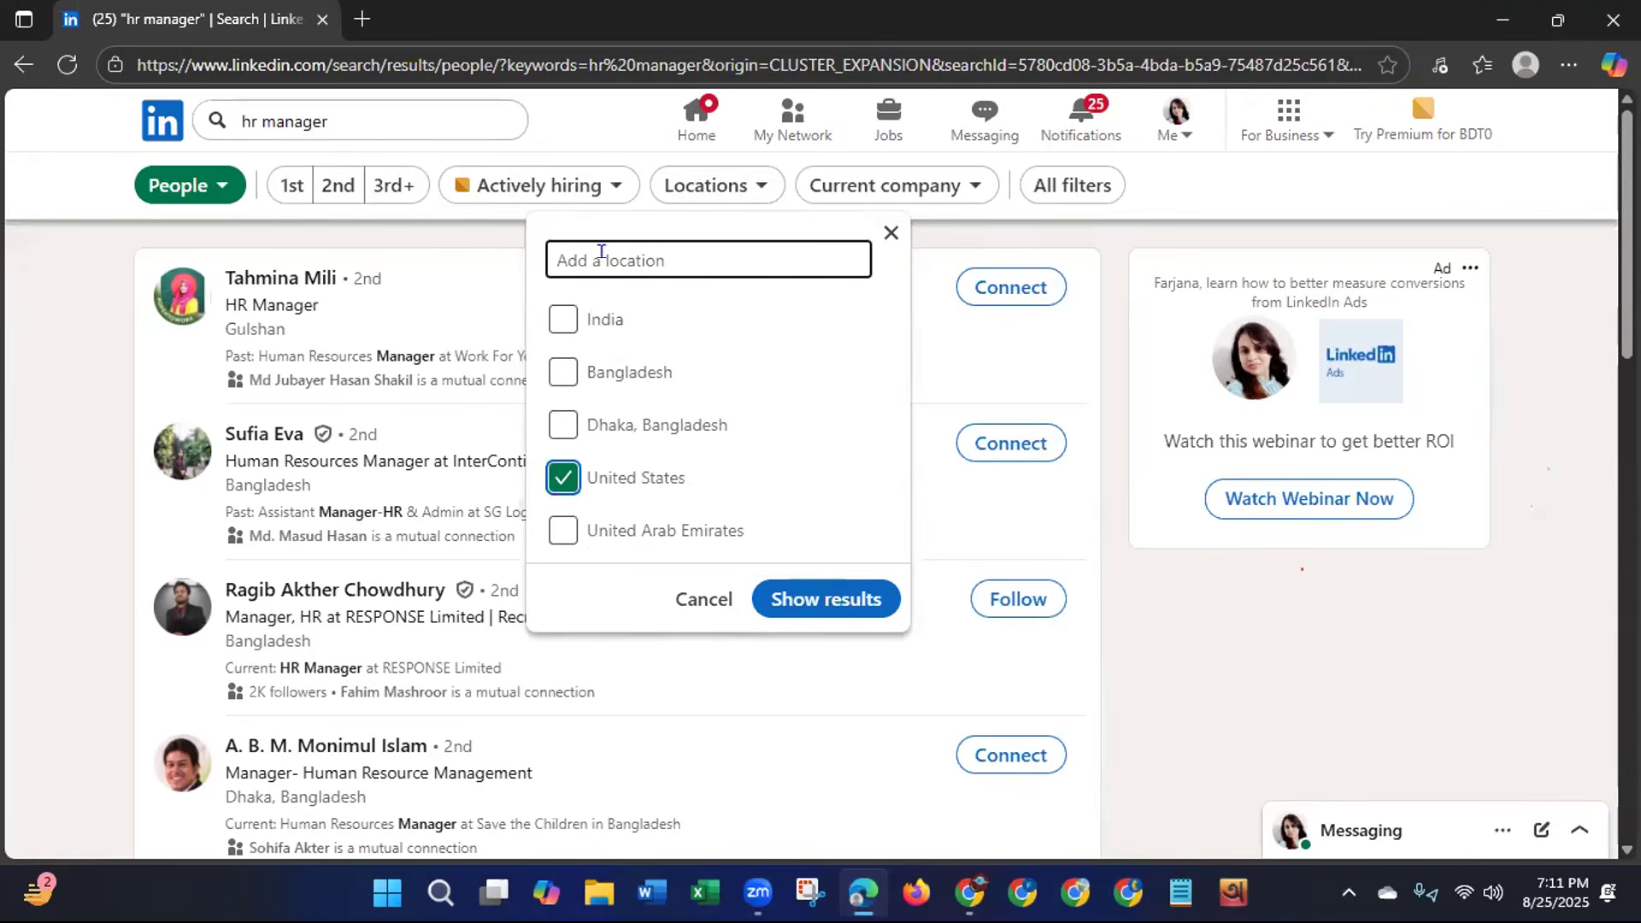
click(601, 251)
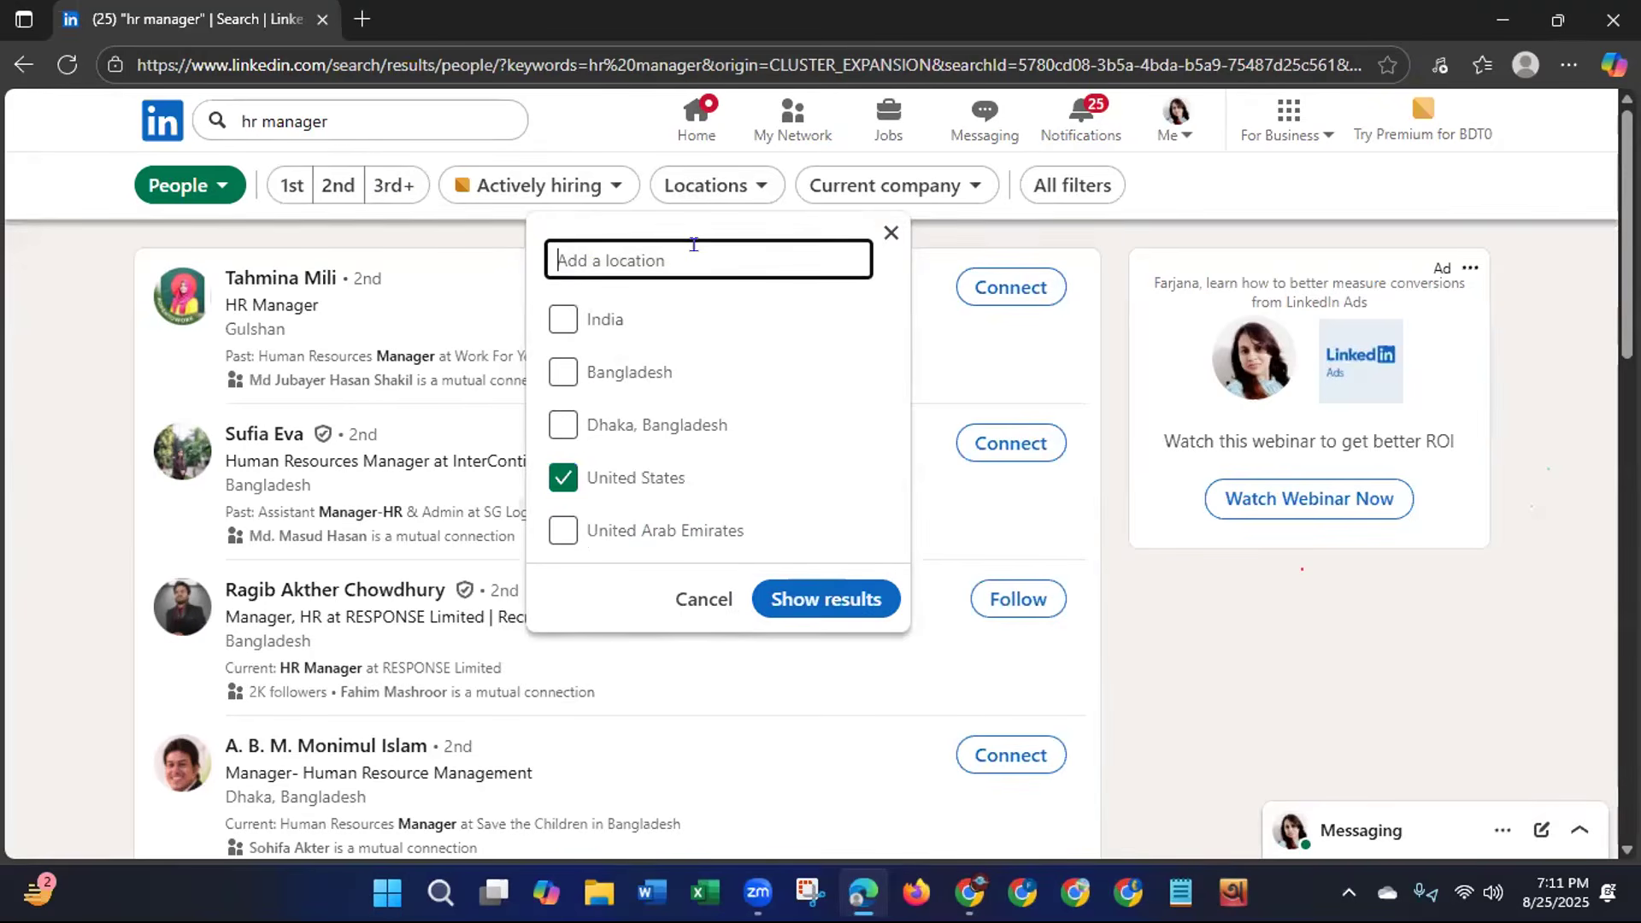
text(U)
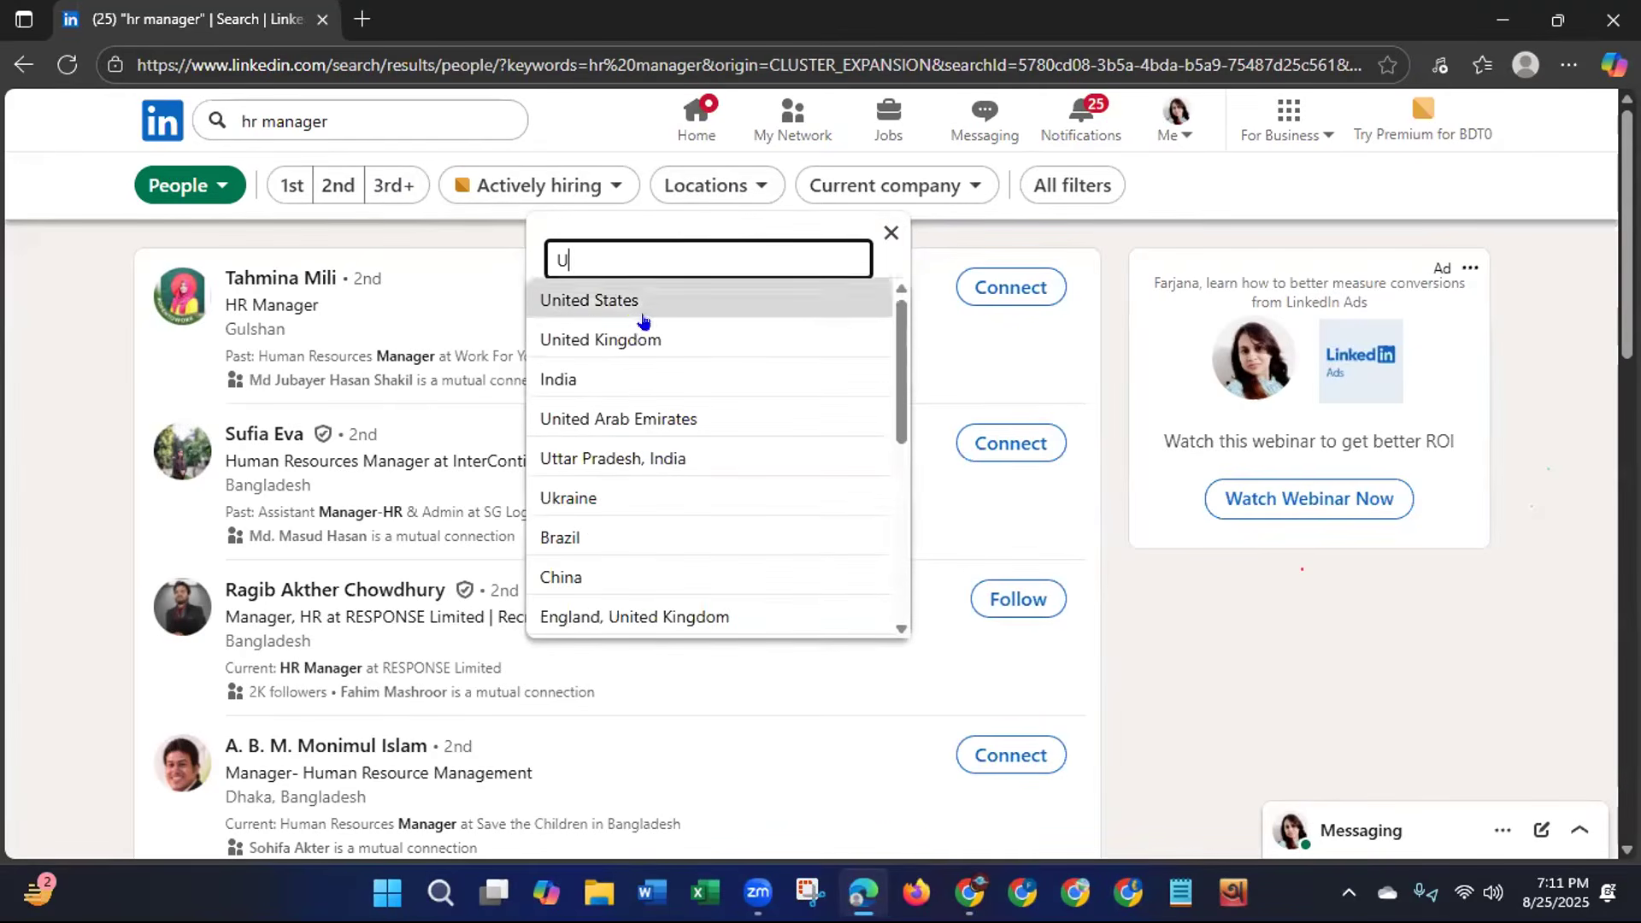
click(629, 341)
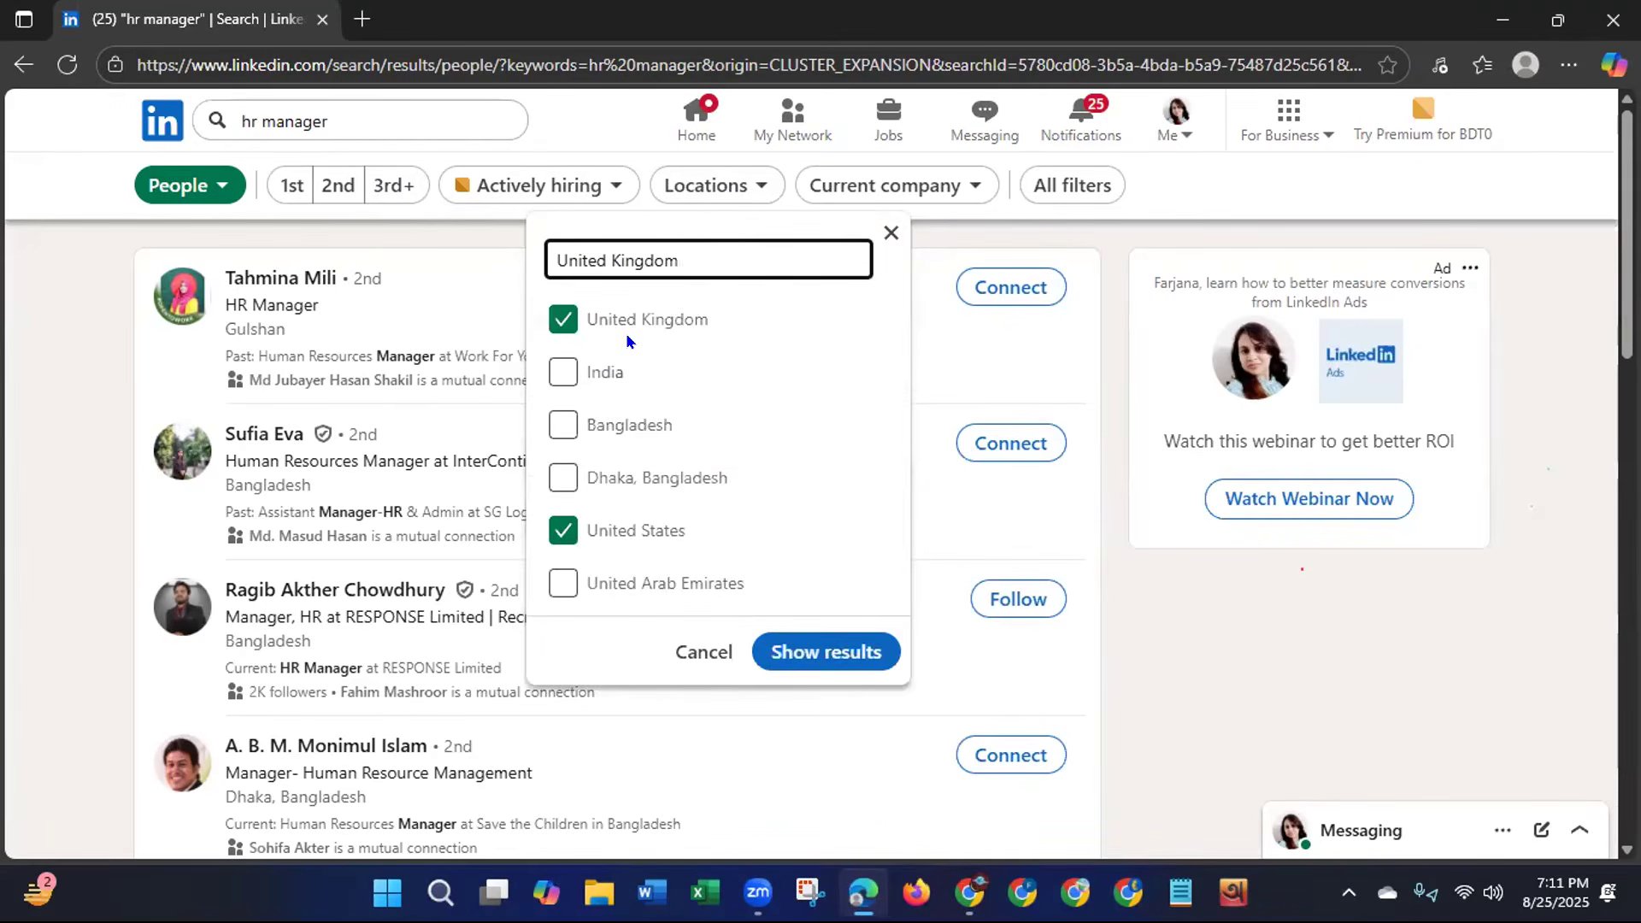
drag(675, 259, 542, 286)
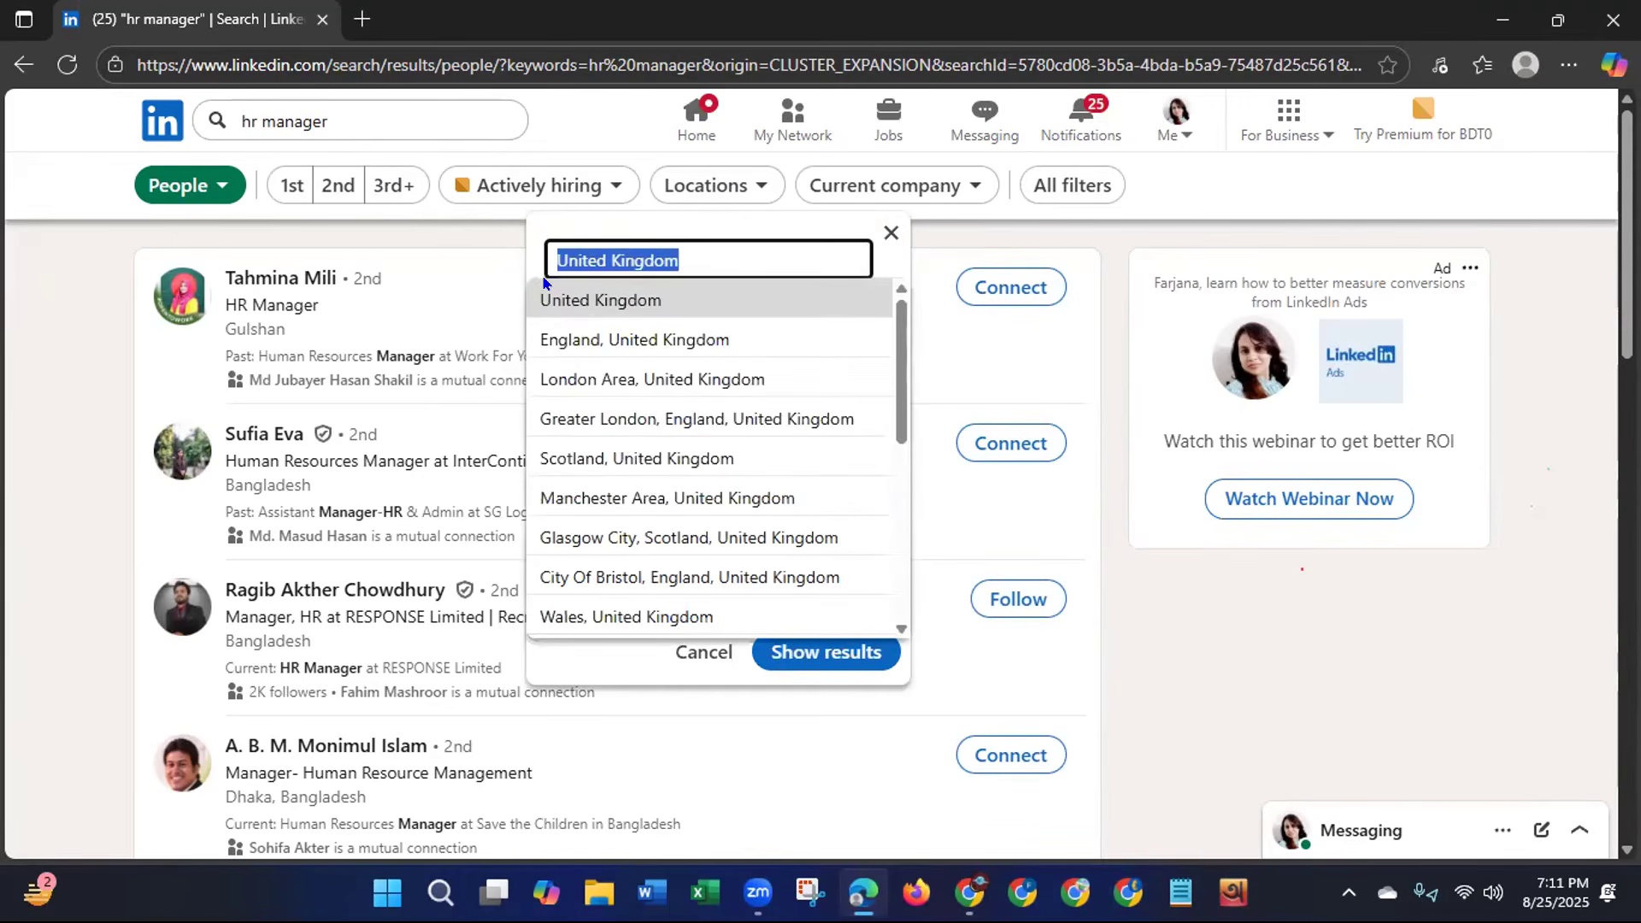
text(Au)
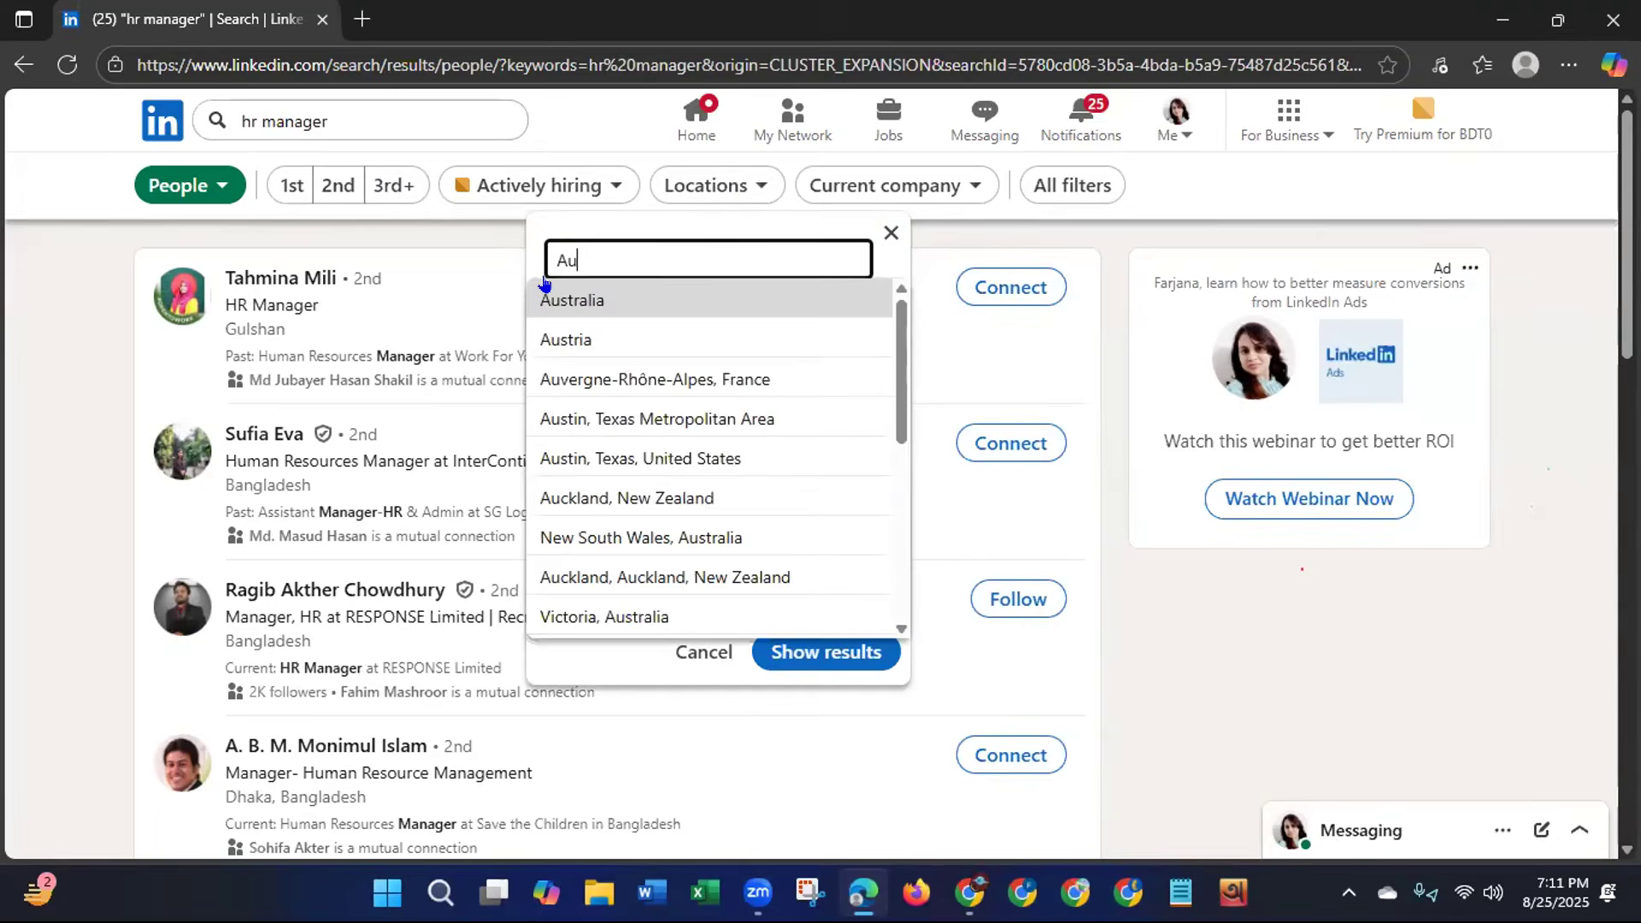
click(632, 297)
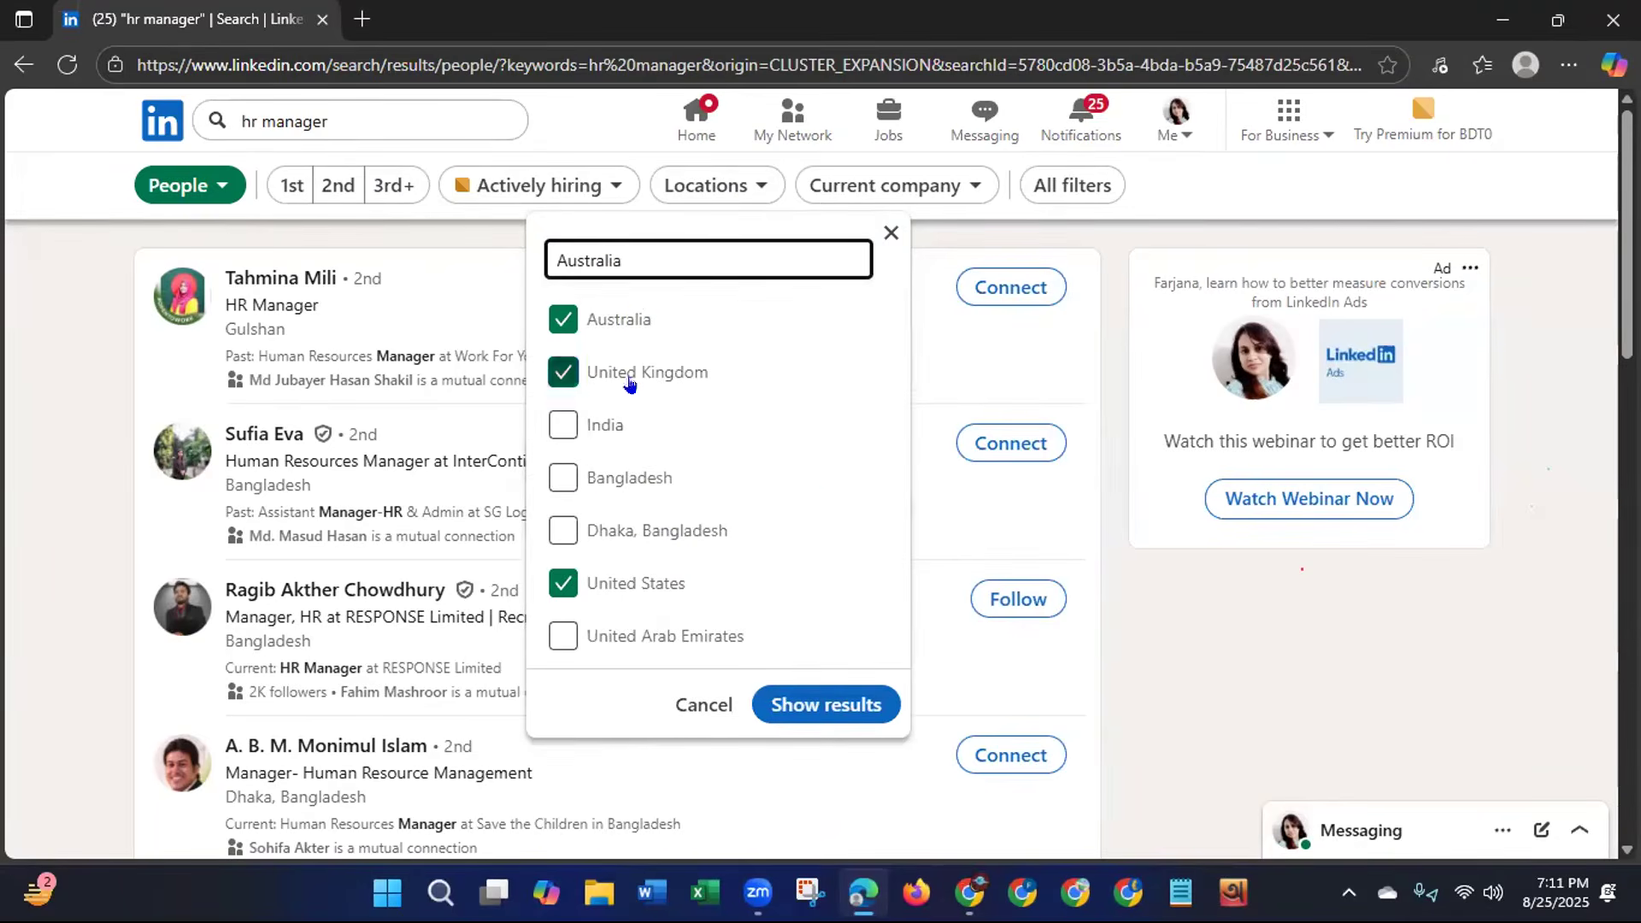
click(837, 716)
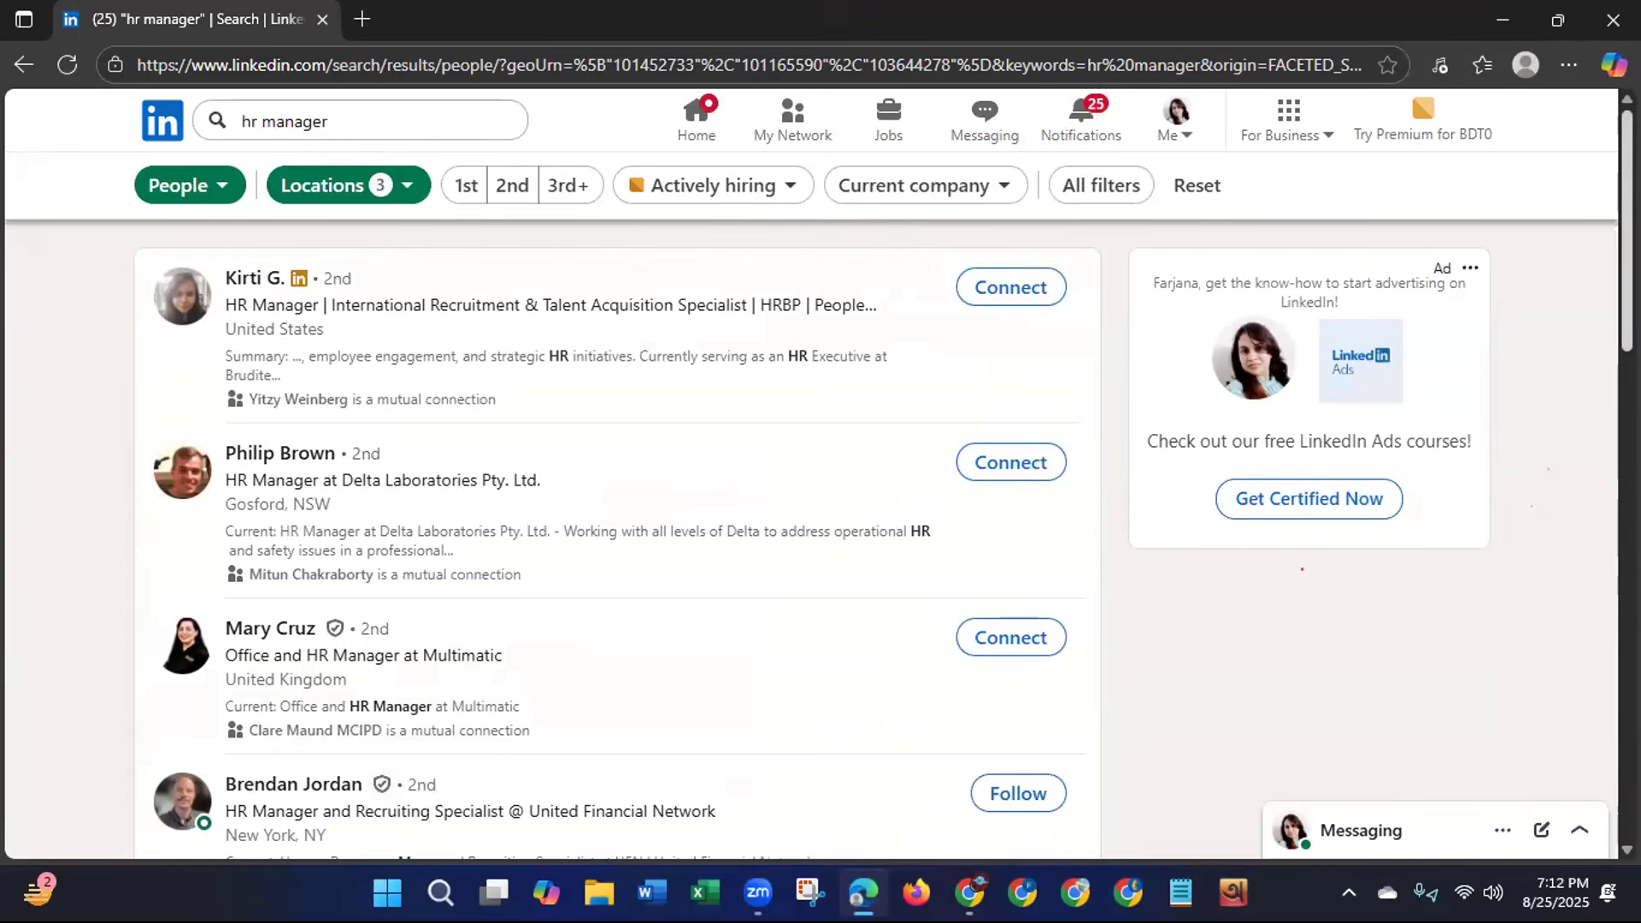
Review the first page of location-filtered results, examining each profile's job title, location and mutual connections.
scroll(615, 539, down, 7)
scroll(265, 701, down, 2)
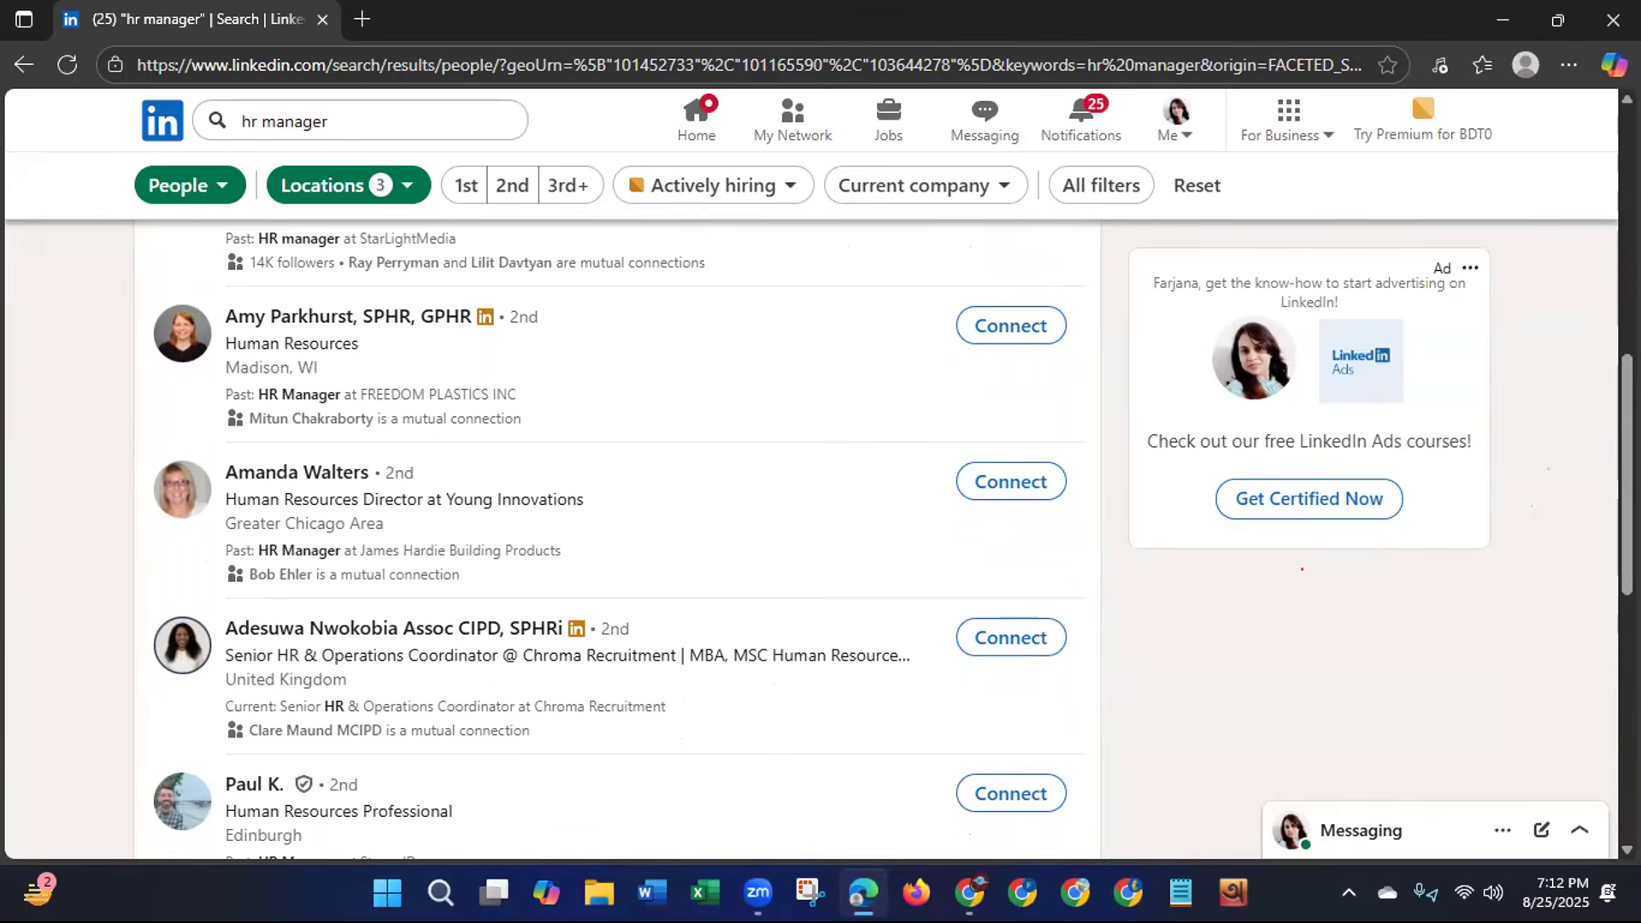
scroll(617, 539, down, 6)
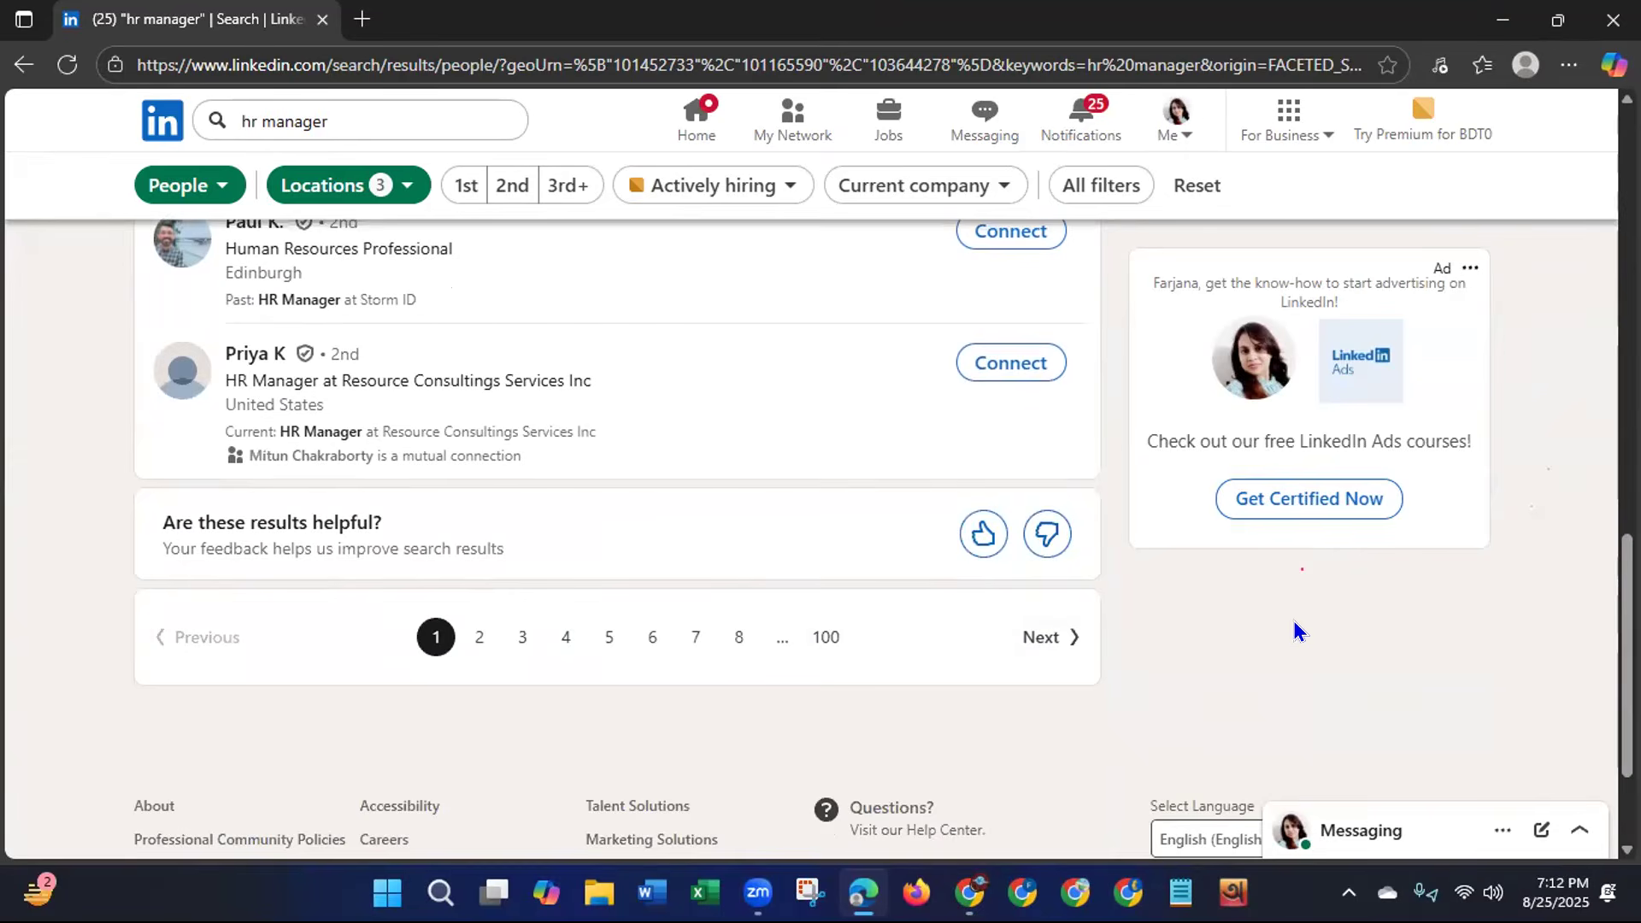
scroll(617, 539, up, 10)
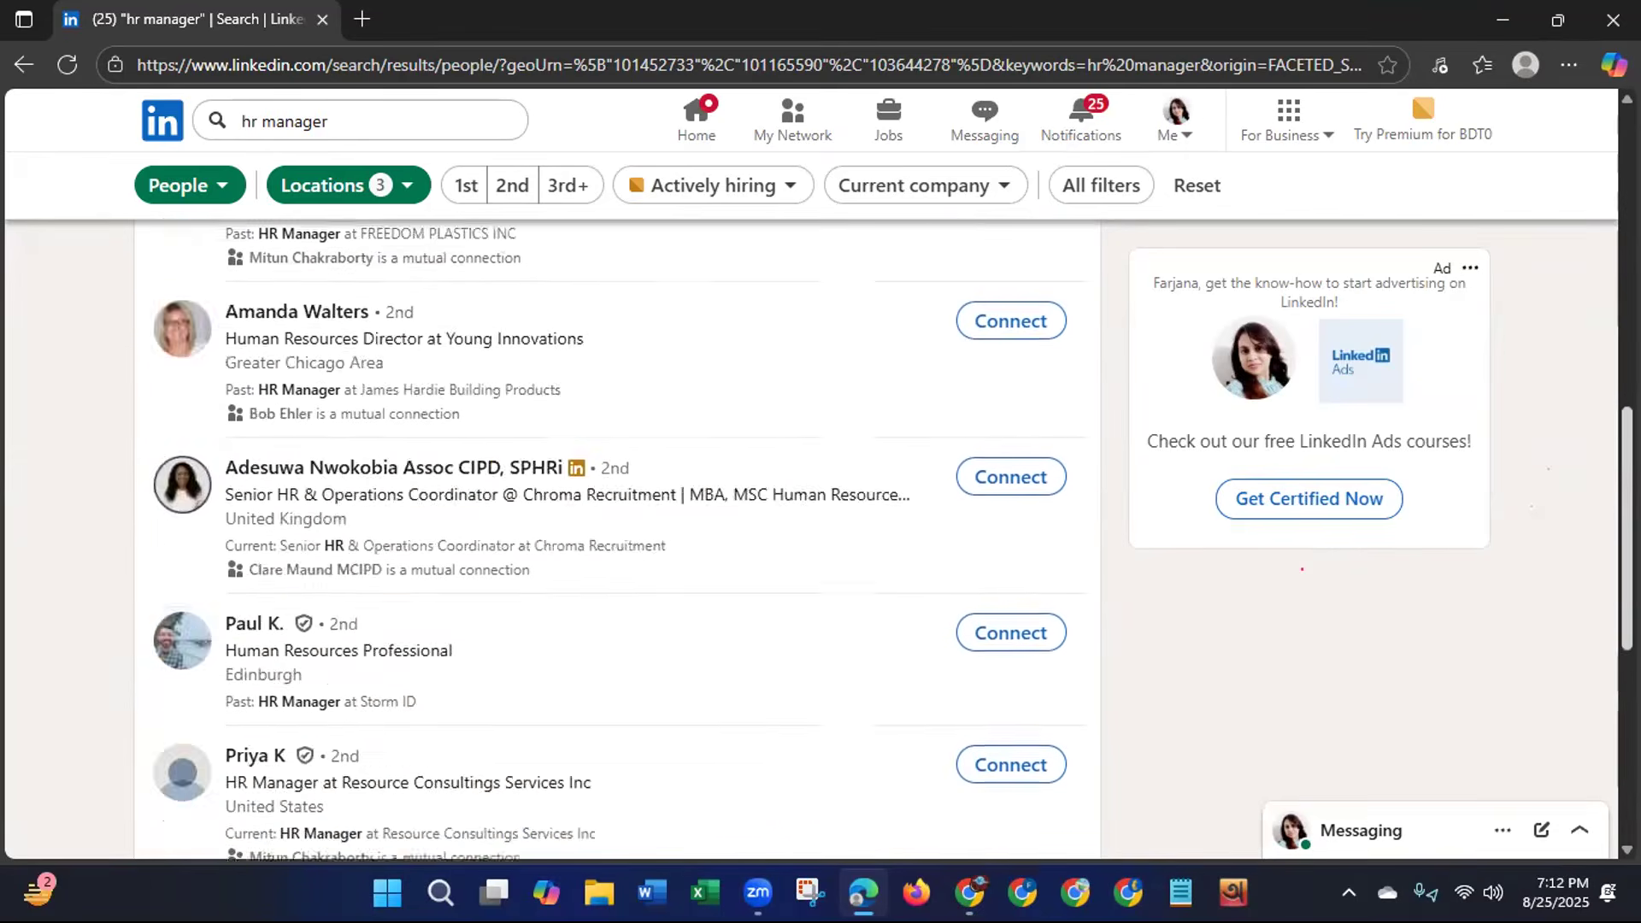
scroll(1301, 569, up, 3)
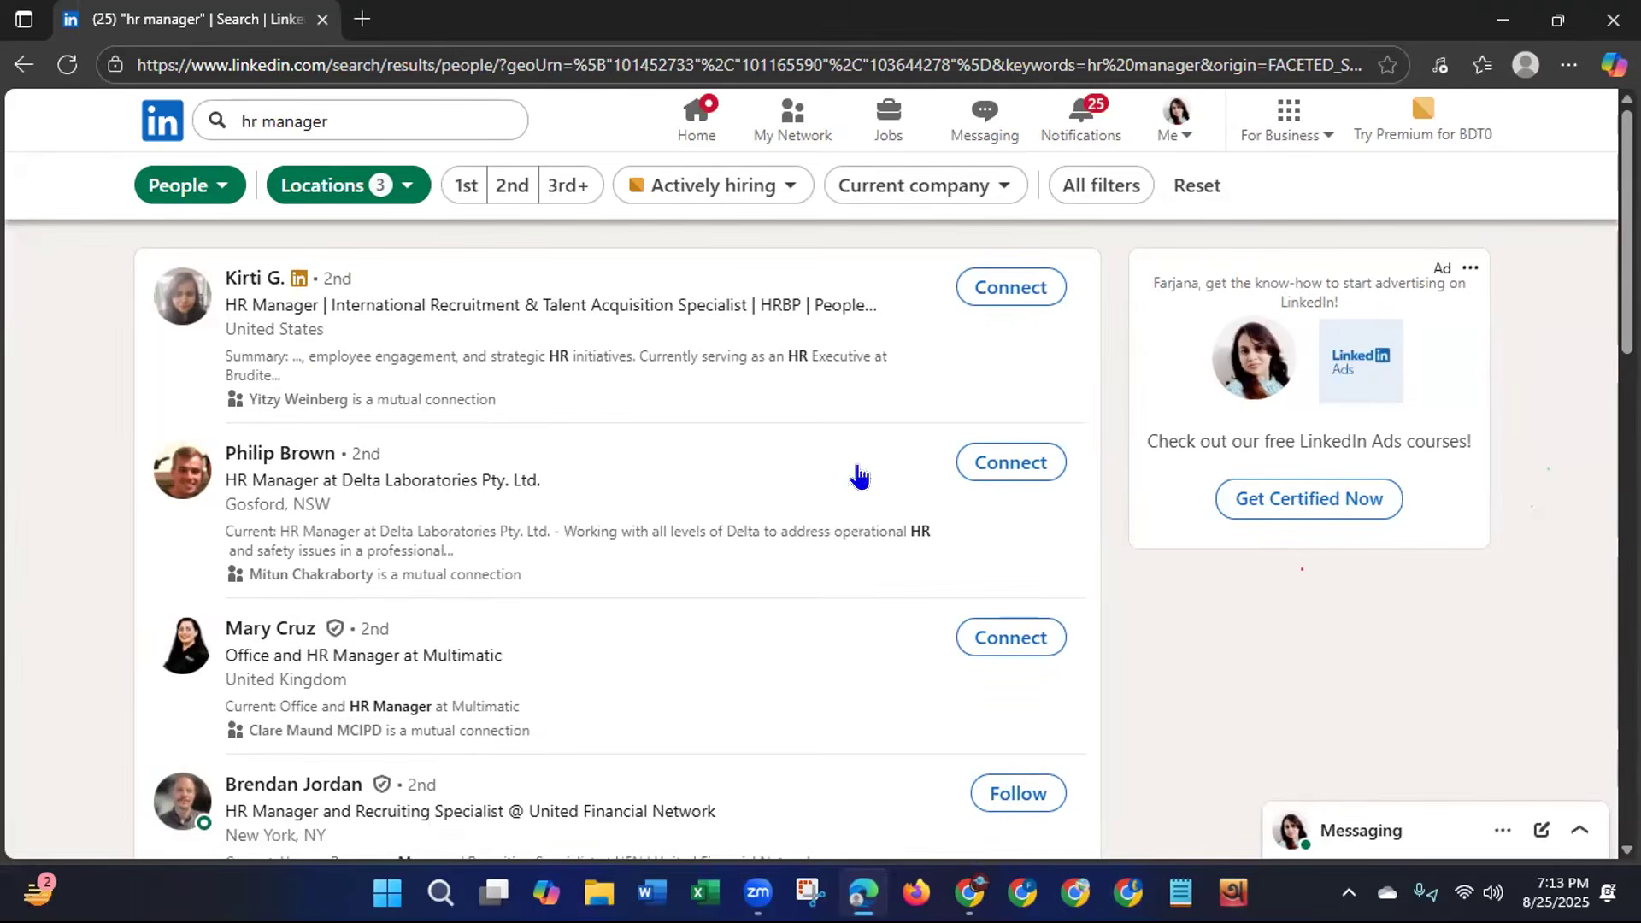
Start an invitation note to the HR Manager at Delta Laboratories with "Hello, this is", the sender's first name, and "a Digital Marketer".
click(1033, 473)
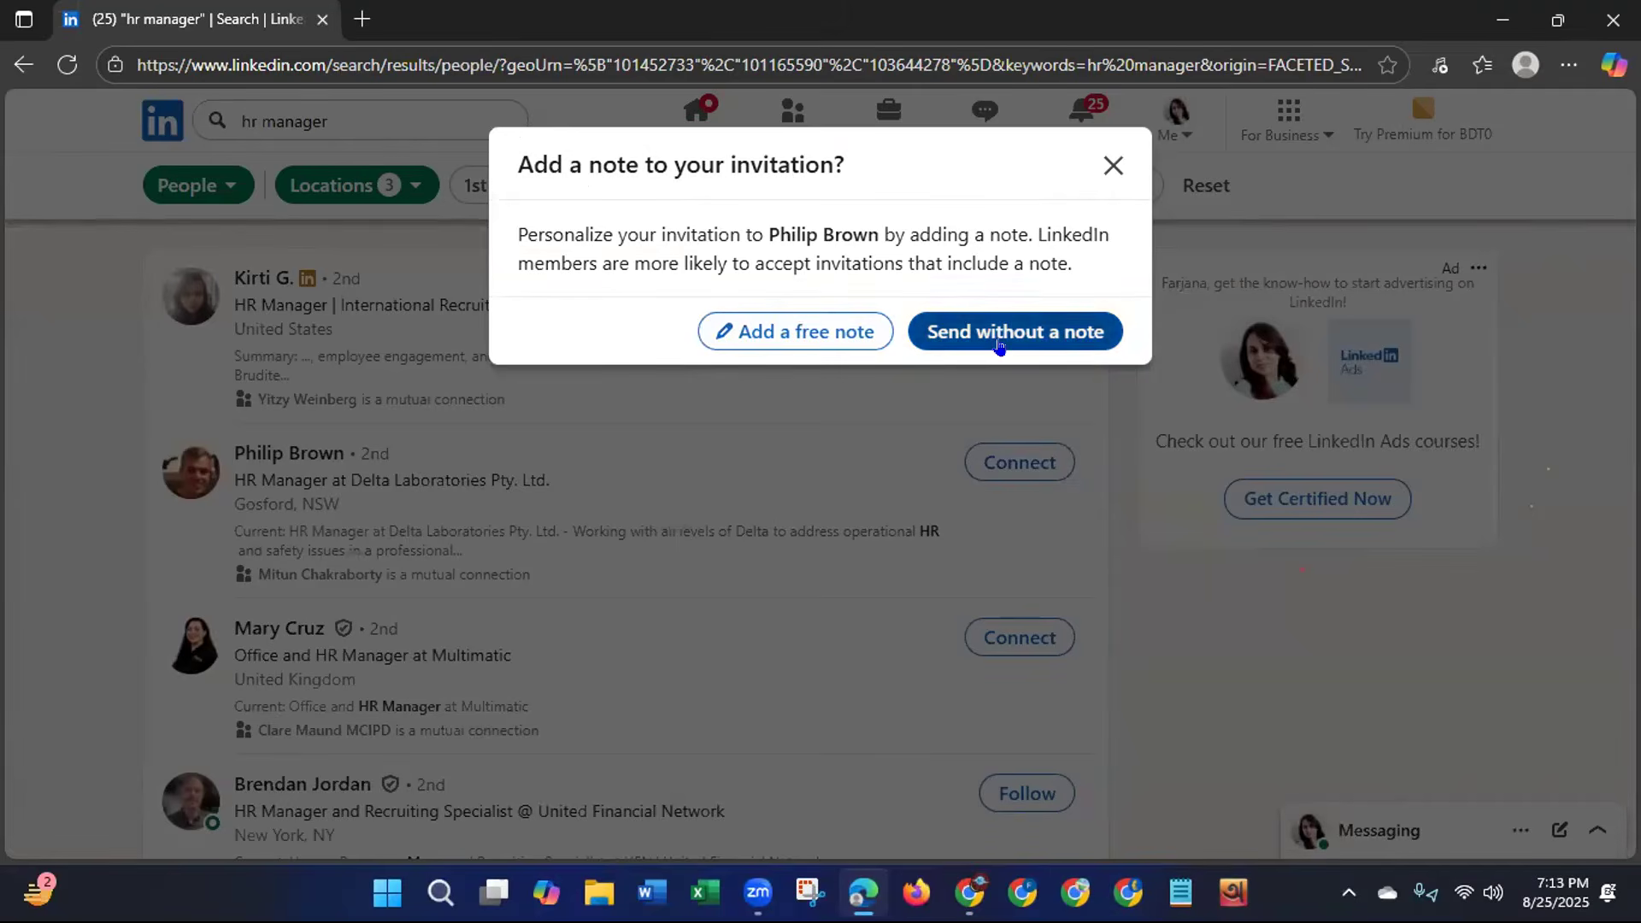
click(745, 340)
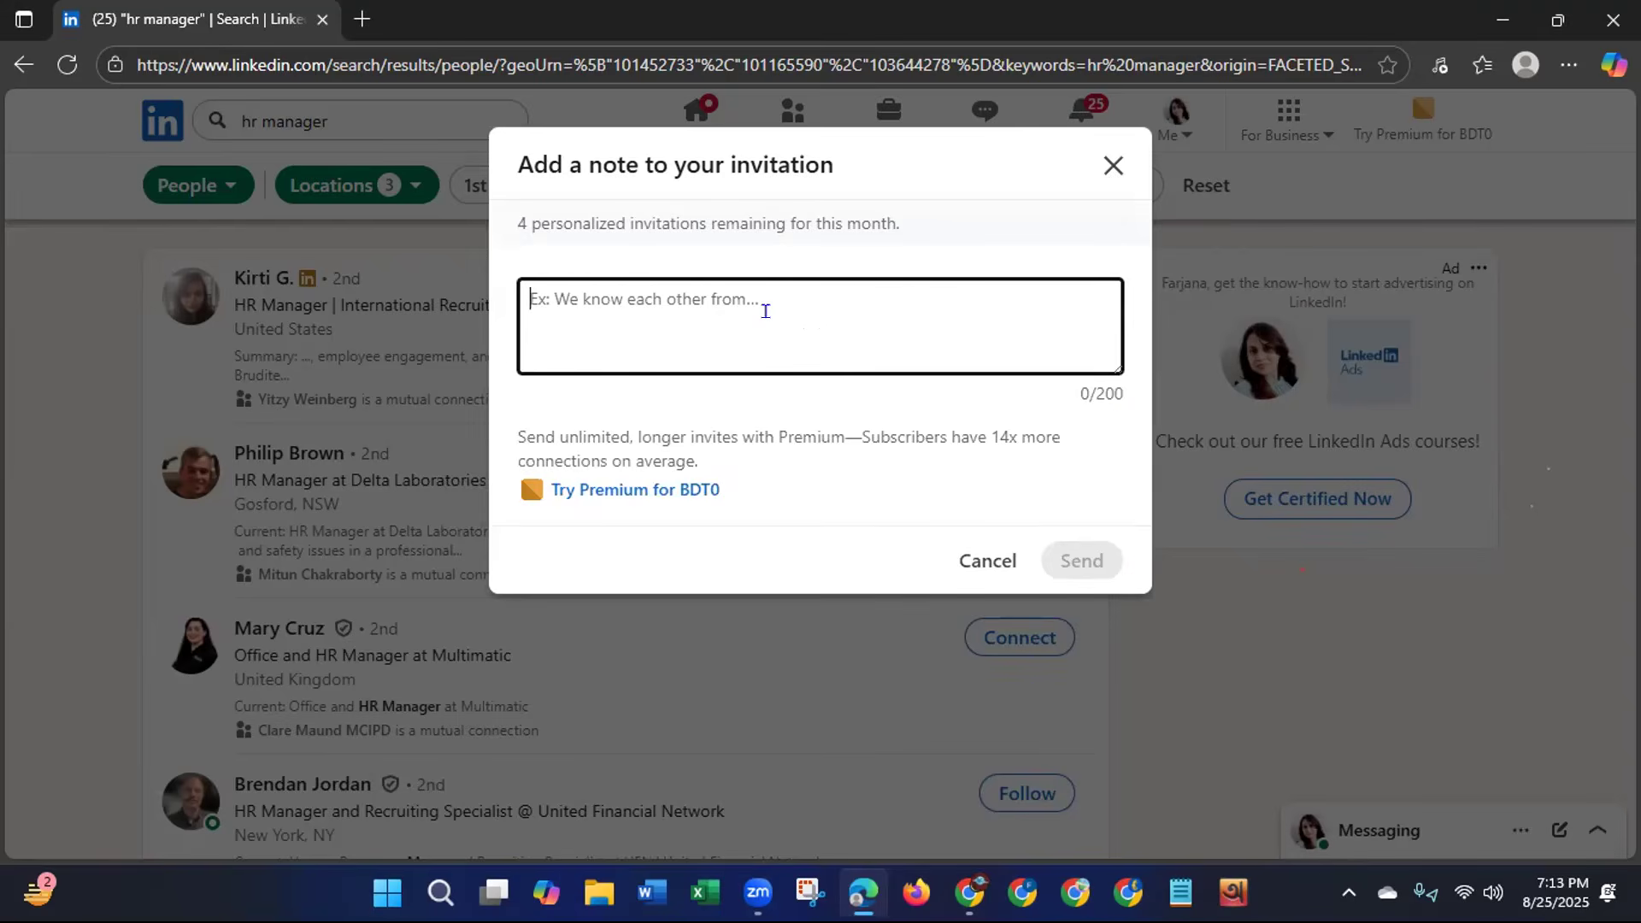
text(Hello)
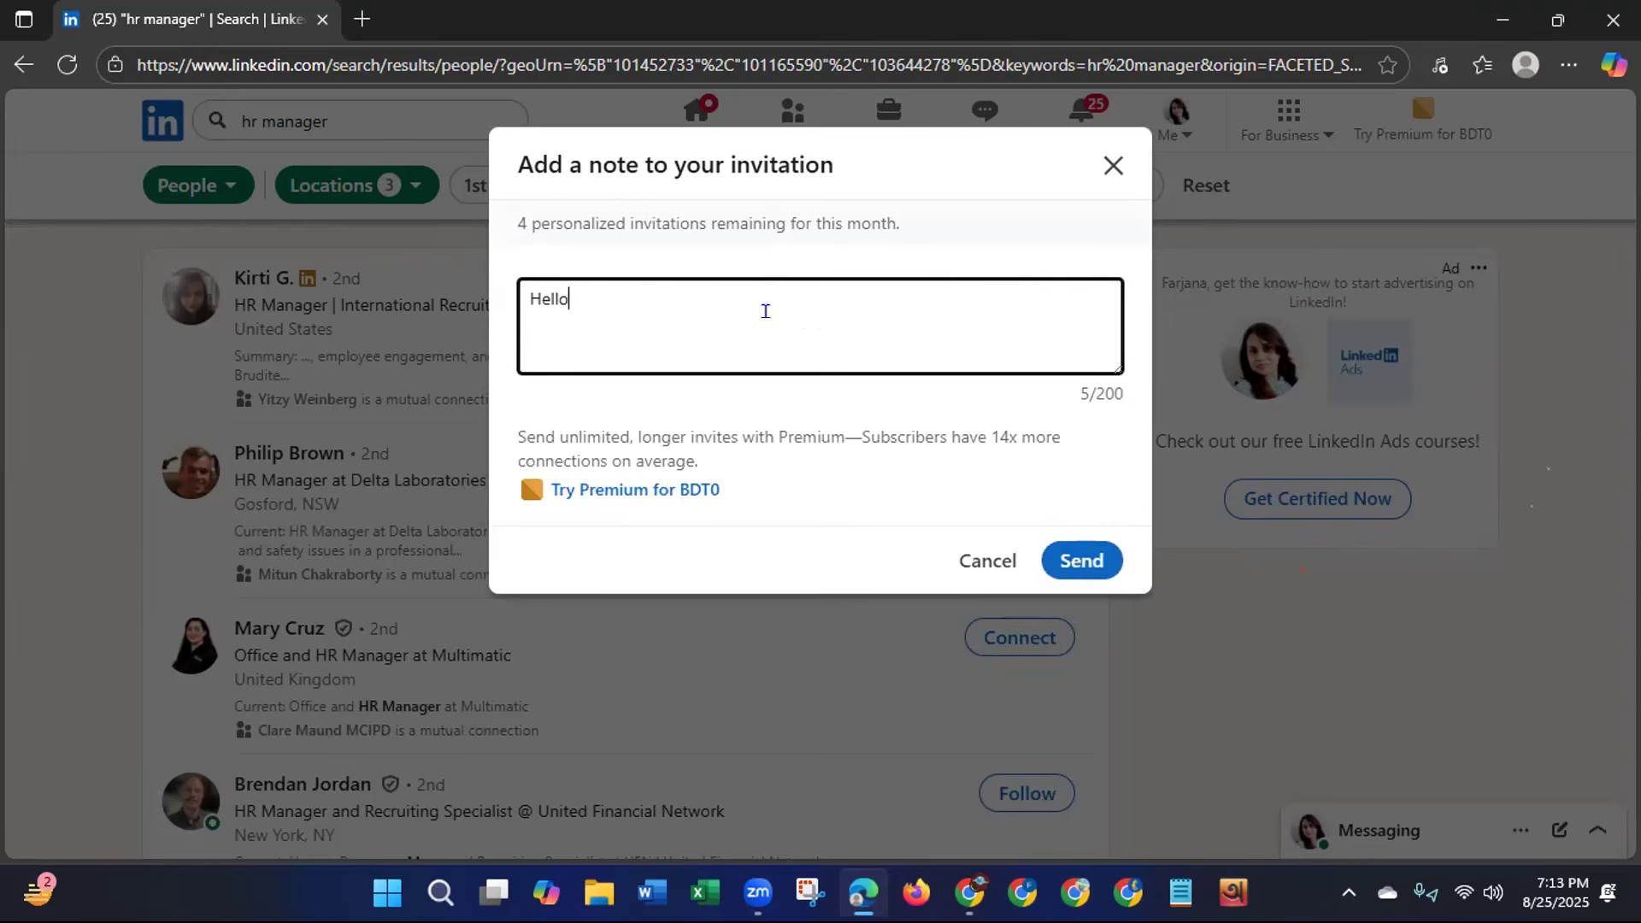
text(, this is Farjana a Digita)
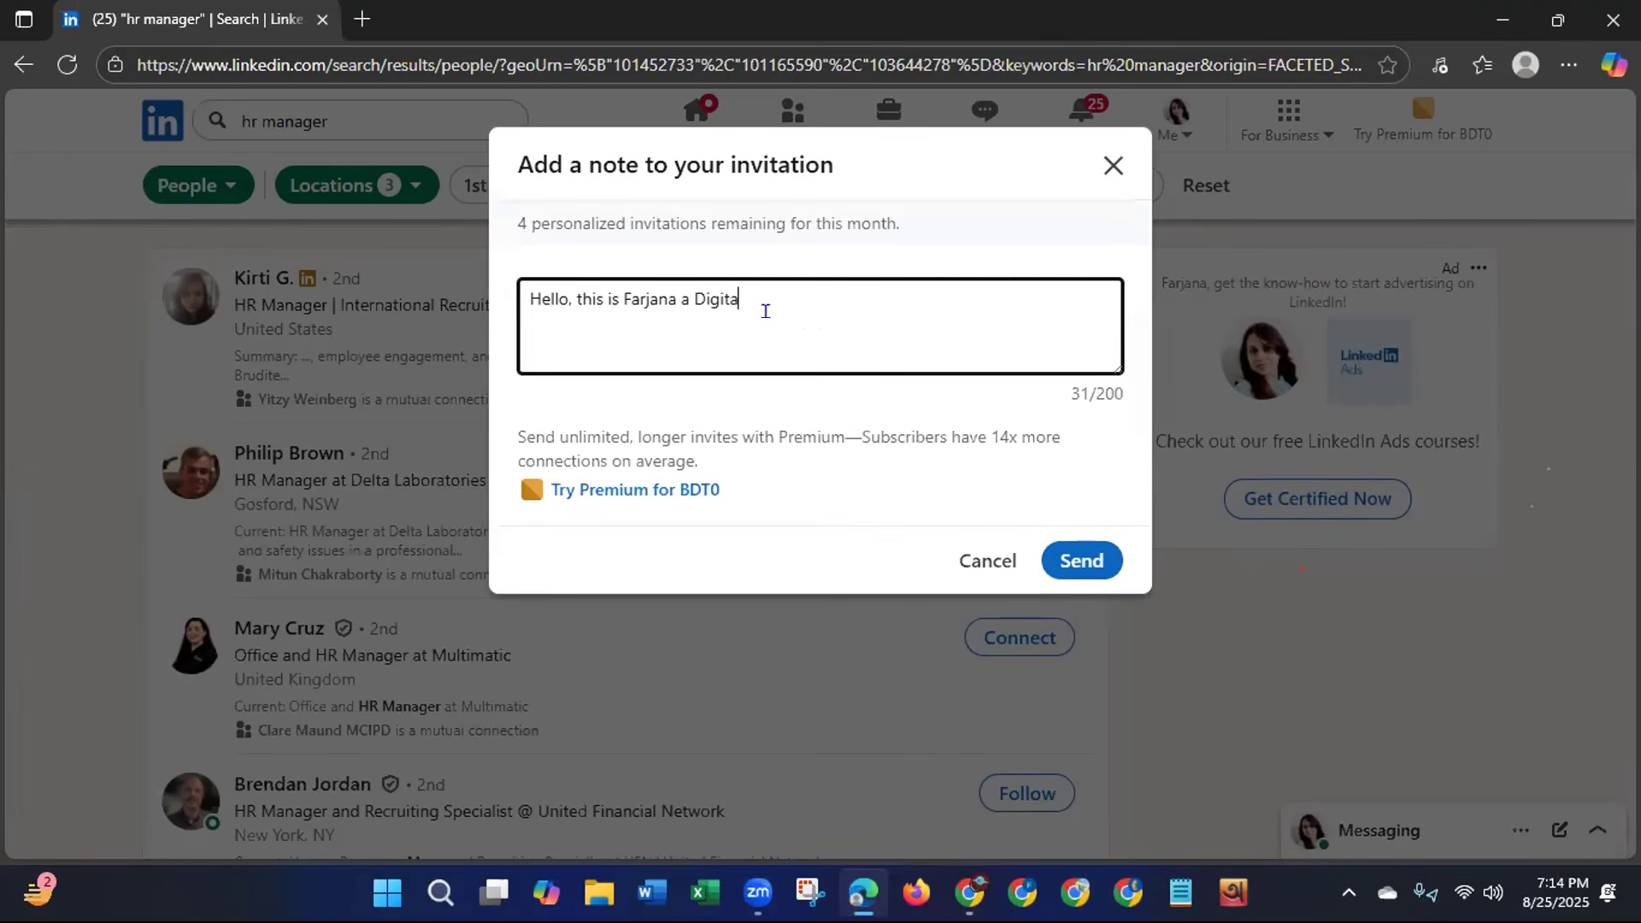
text(l Mar)
text(keter)
text(wi)
key(BackSpace)
key(BackSpace)
text(with the s)
key(BackSpace)
key(BackSpace)
key(BackSpace)
key(BackSpace)
key(BackSpace)
key(BackSpace)
key(BackSpace)
key(BackSpace)
key(BackSpace)
key(BackSpace)
key(BackSpace)
key(BackSpace)
Continue the invitation note after "Digital Marketer" with ". An expert in Social Media Marketing".
text(. Expert in)
click(816, 297)
text(An)
click(855, 298)
key(BackSpace)
text(e)
click(924, 297)
text(Social )
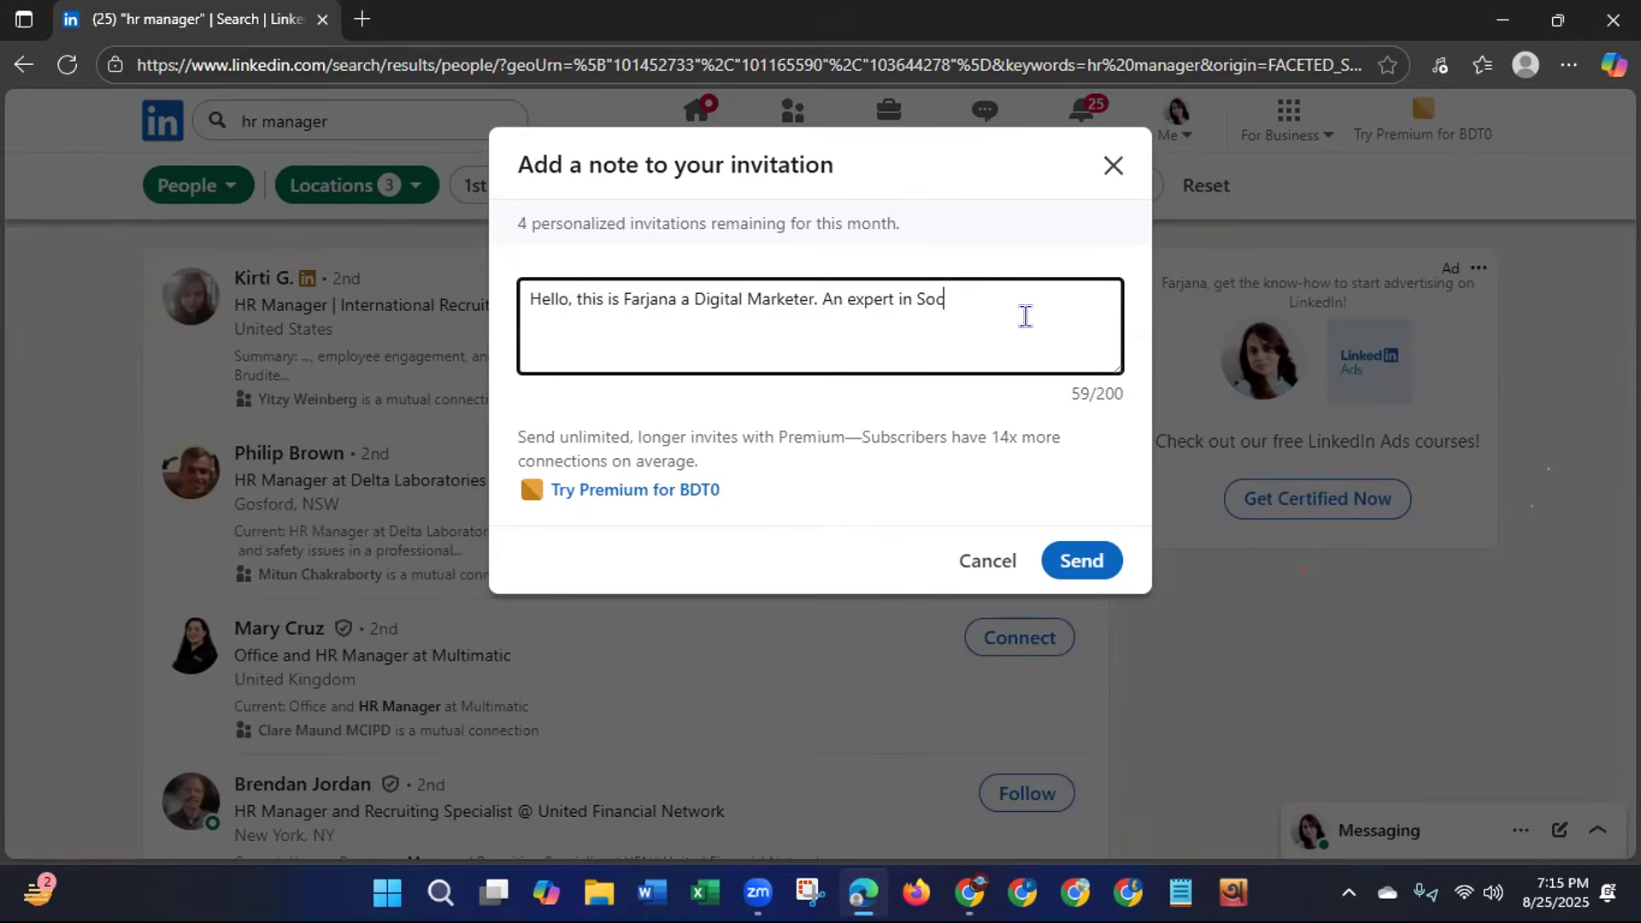
text(Med)
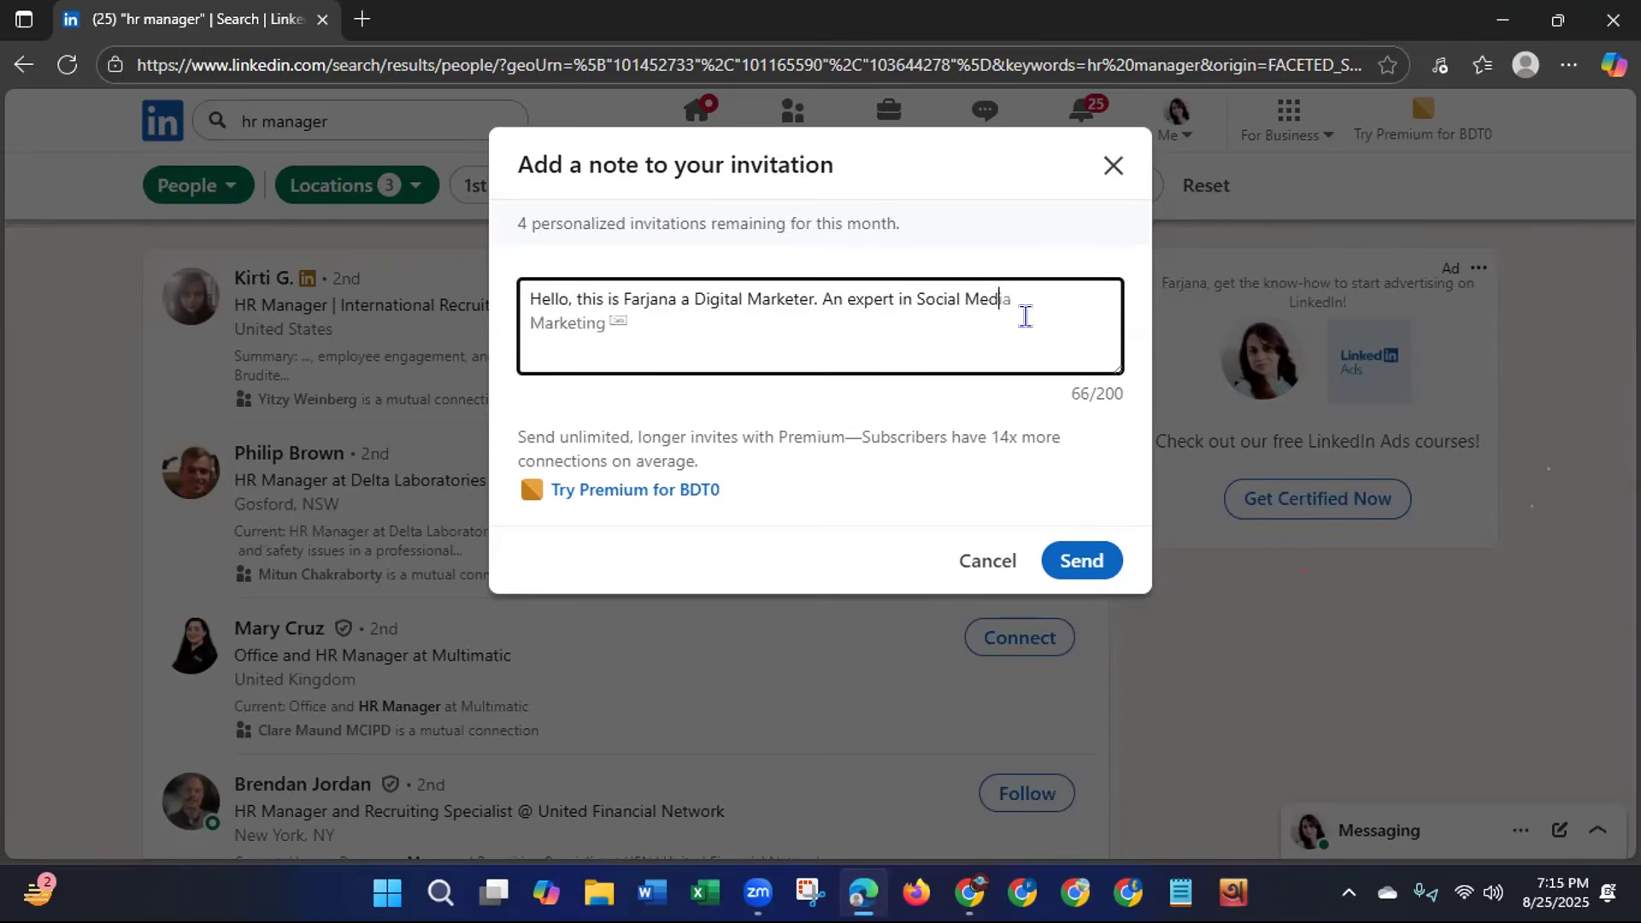
text(ia Marketing)
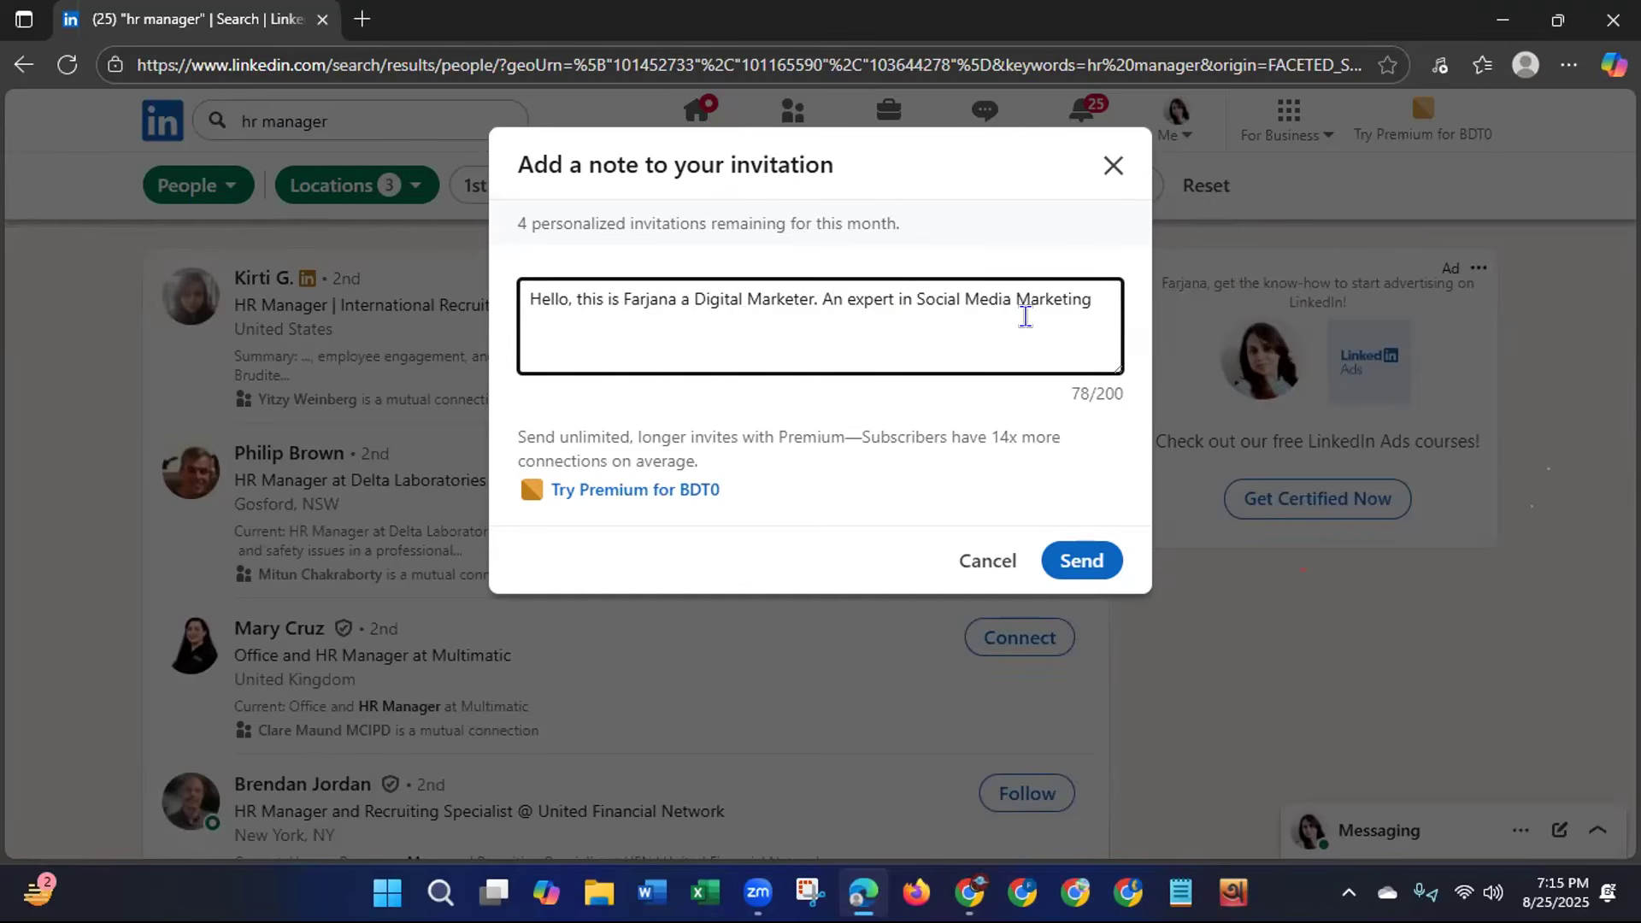
text(, S)
key(BackSpace)
key(BackSpace)
key(BackSpace)
Add "and Social Media Management" to the sentence about expertise, with the last word spelled correctly.
text(and Social Media Managemnet)
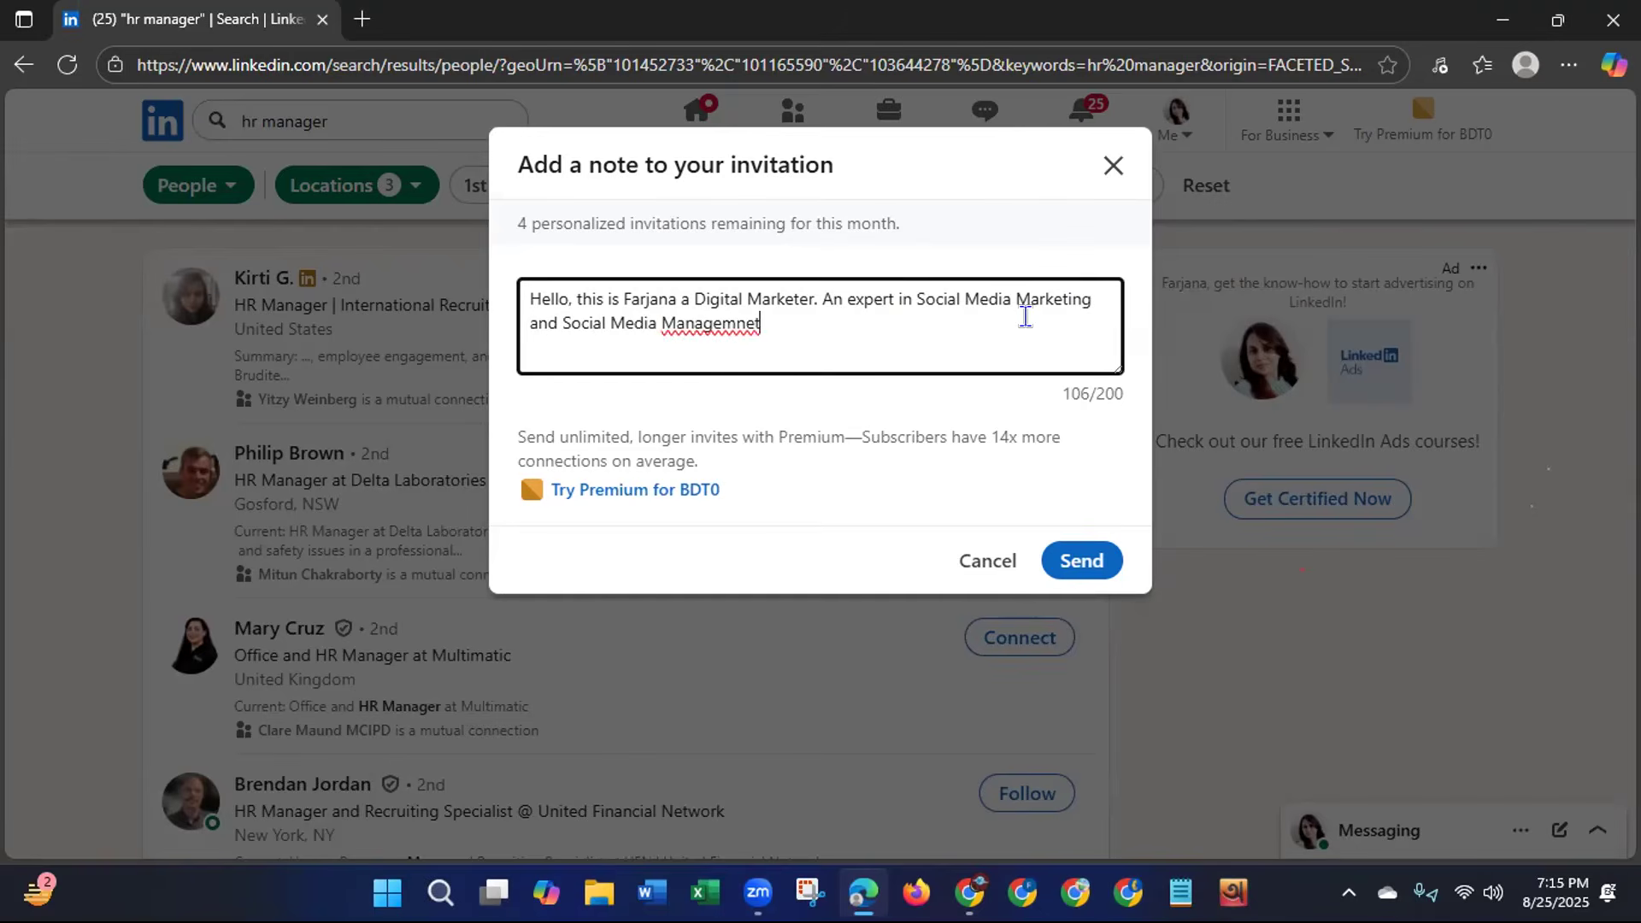
click(734, 317)
key(BackSpace)
click(753, 324)
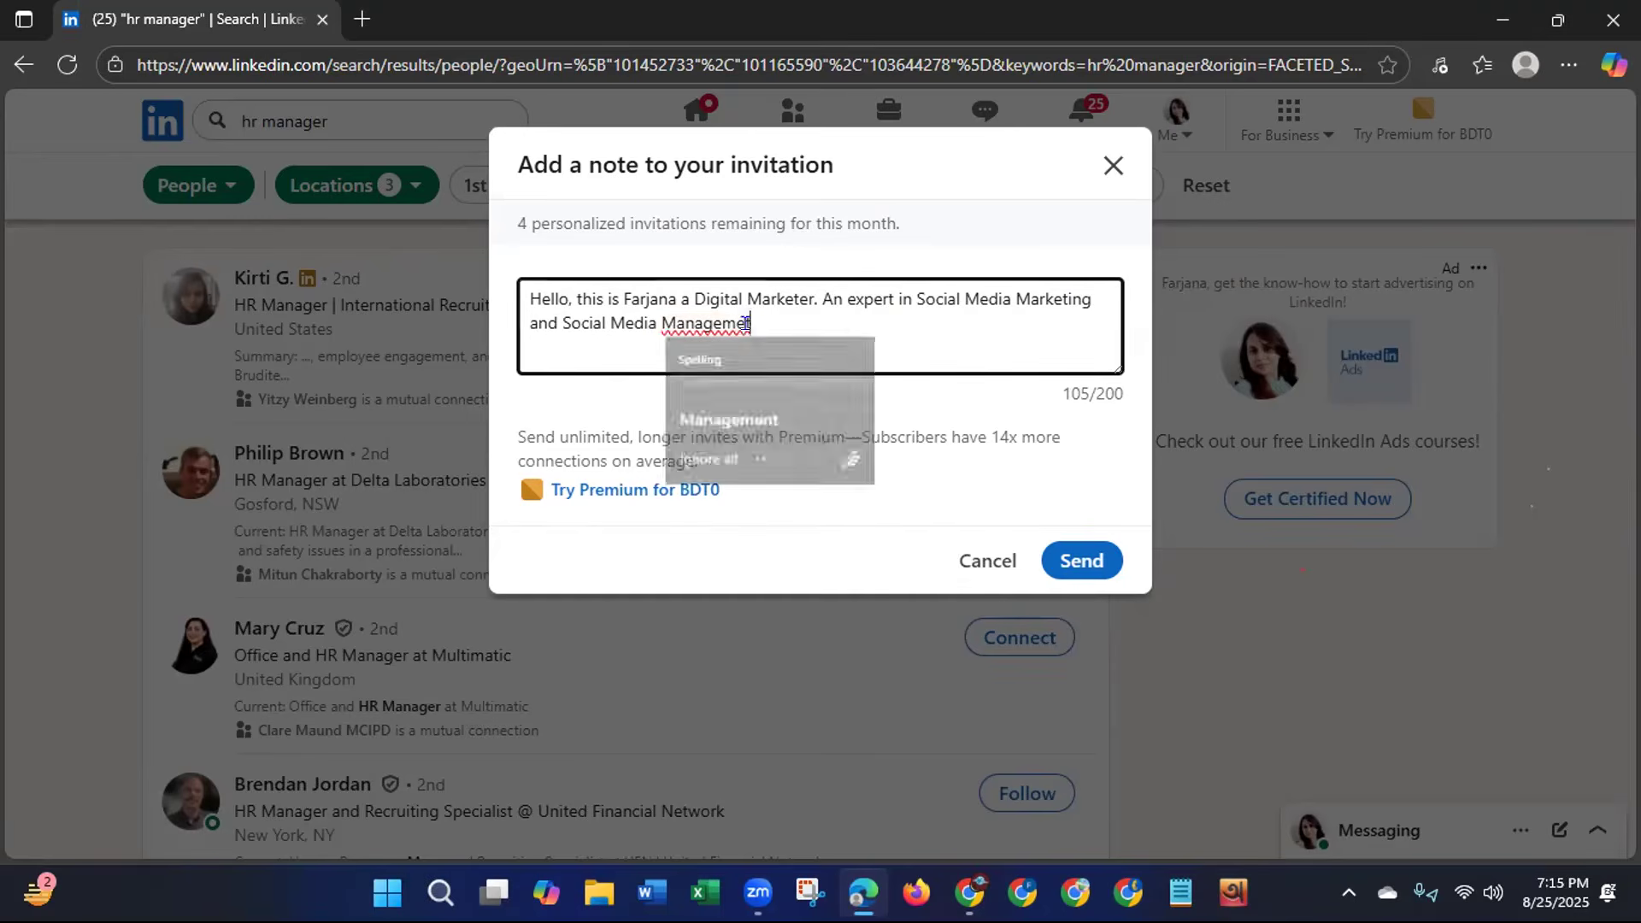
click(715, 421)
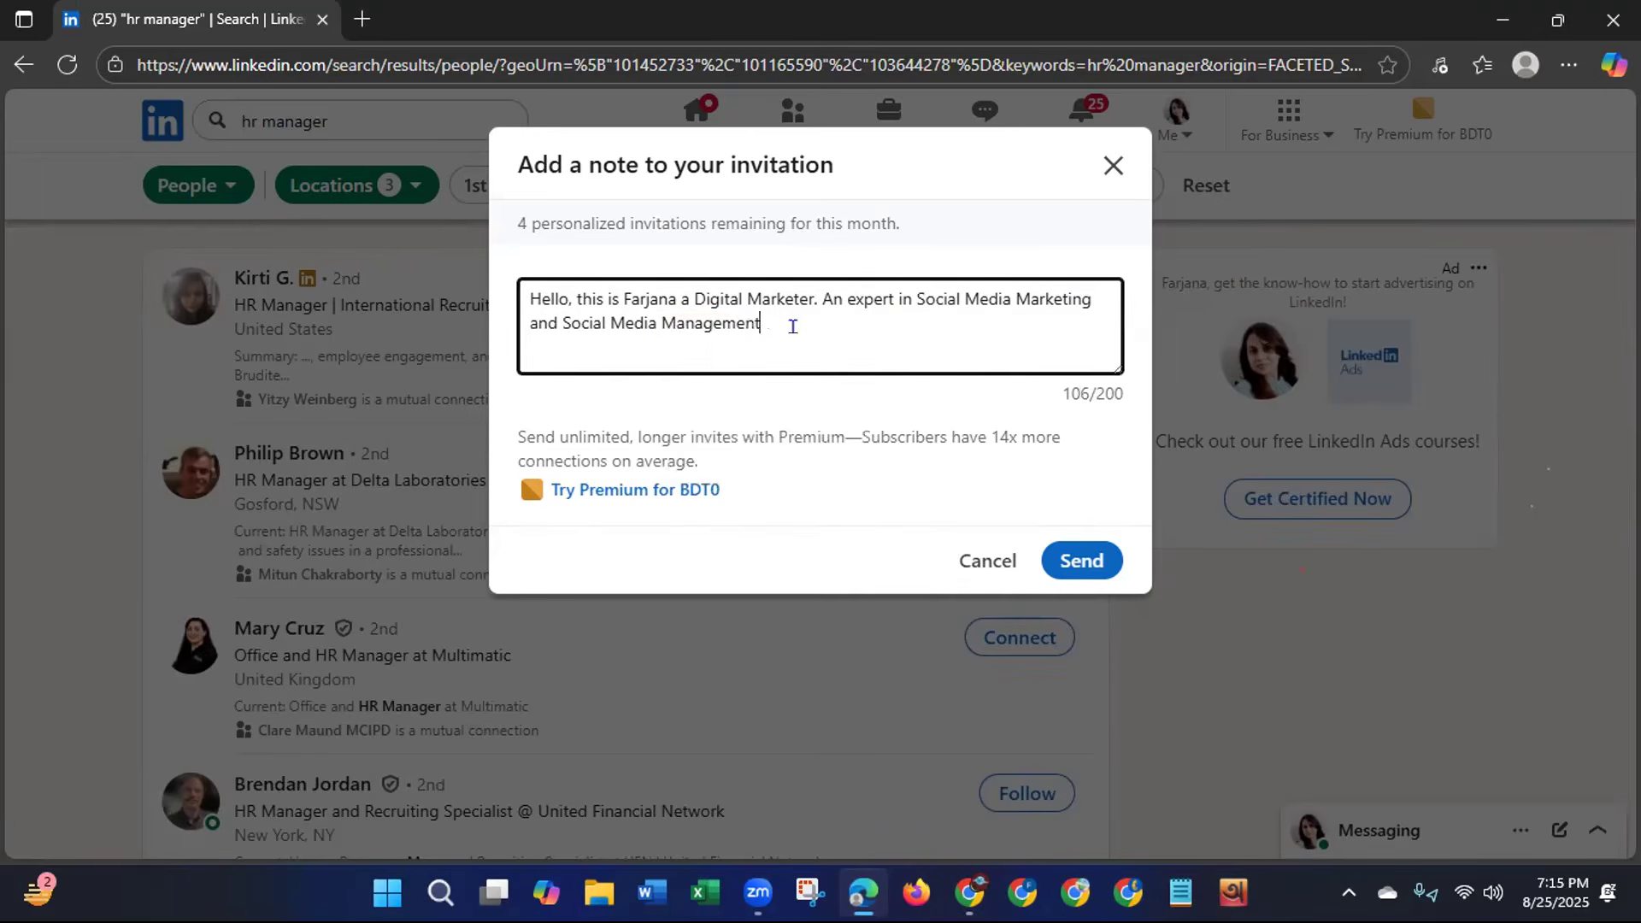
Finish the note with "I've visited your profile and would like to be a part of your professional linkedIn network. Thanks.".
text(. I've visited your profile and )
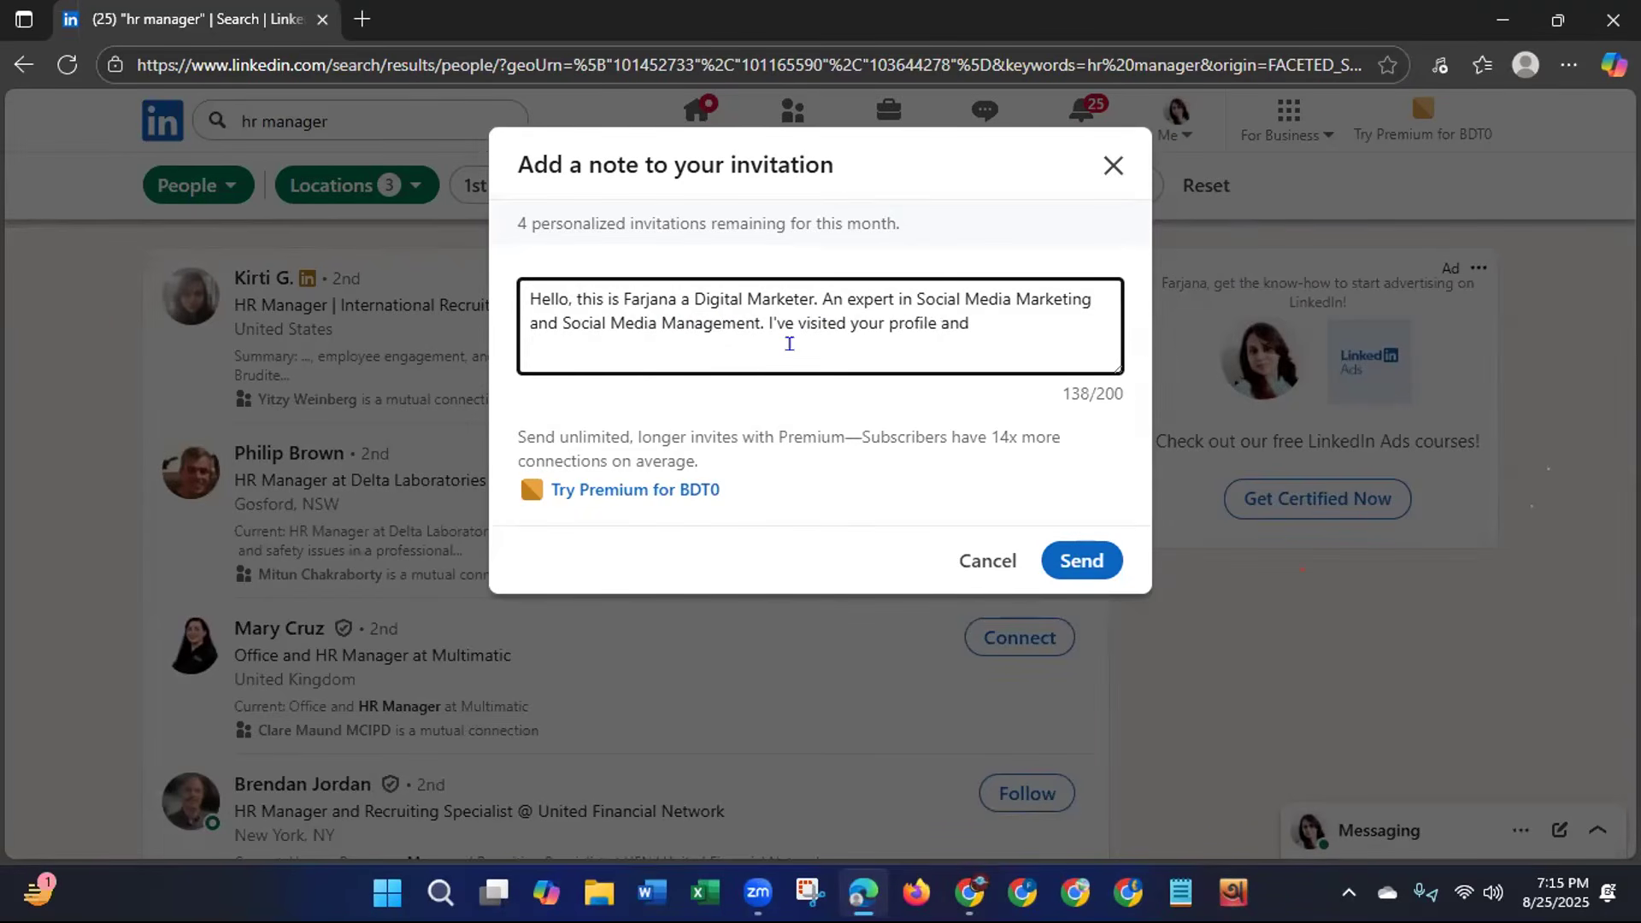
text(would like too be a part )
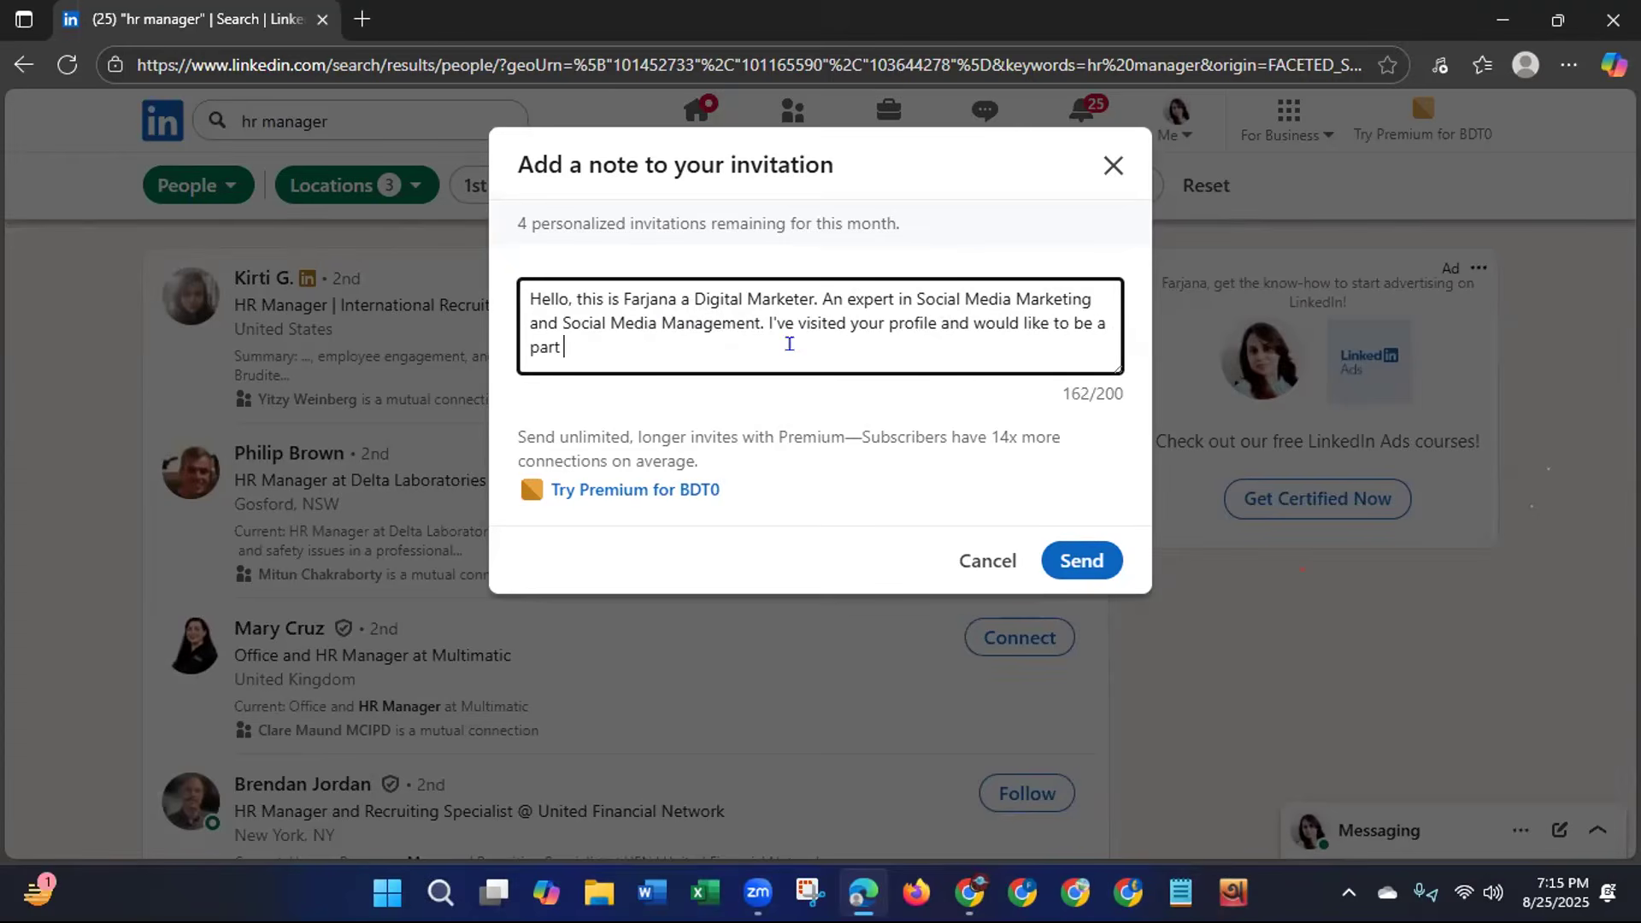
text(of your professiona)
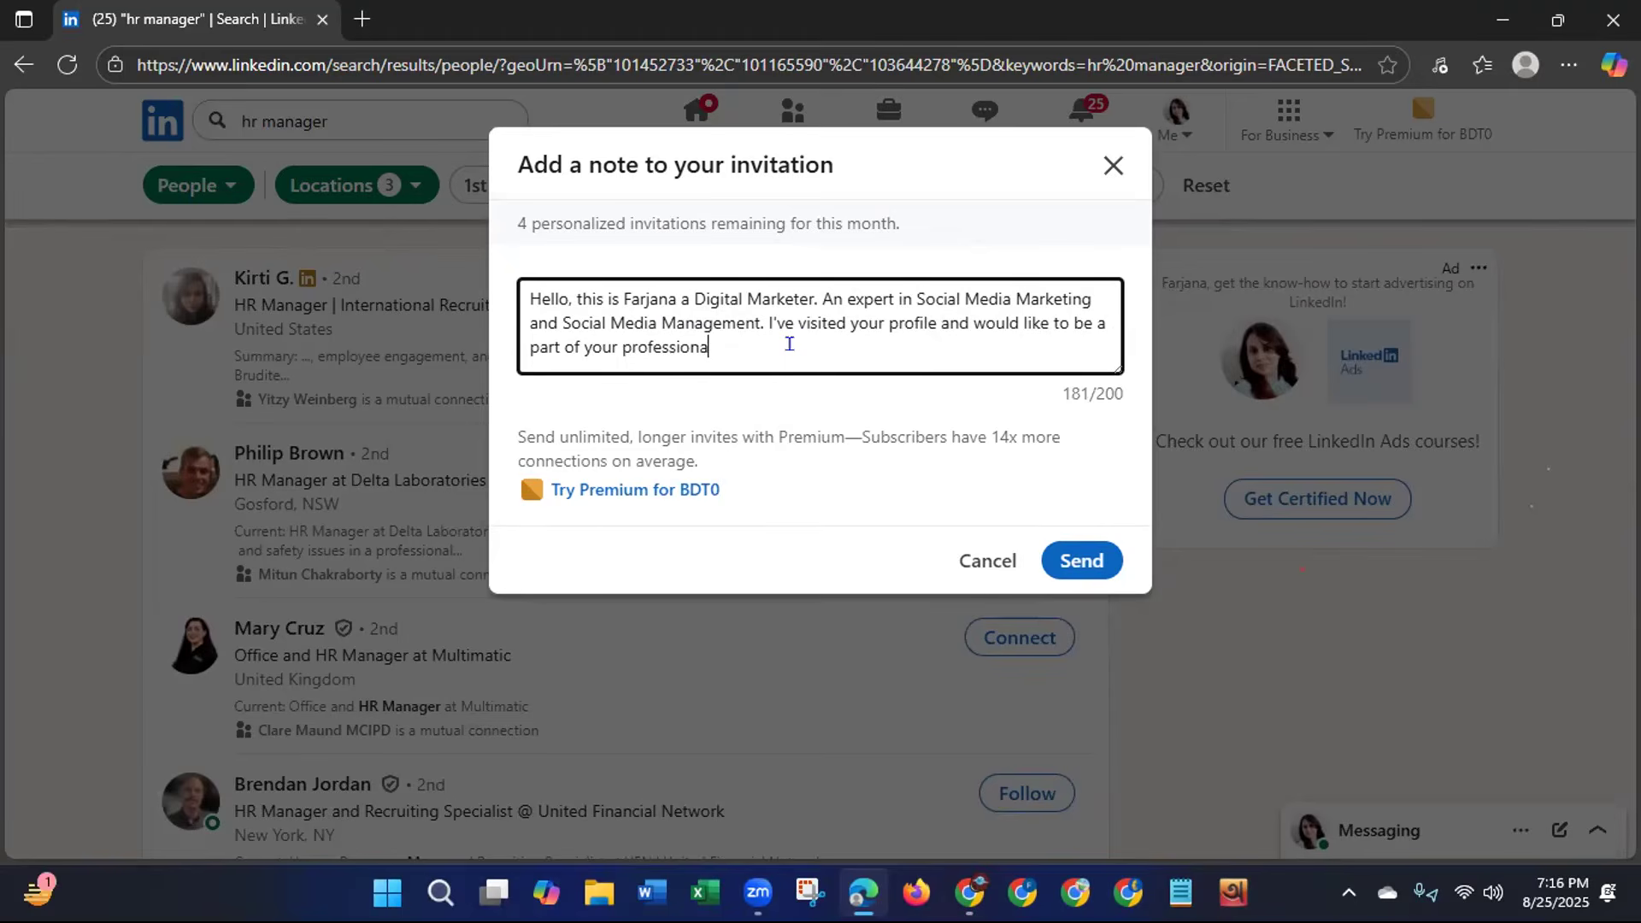
text(l linkedIn network. )
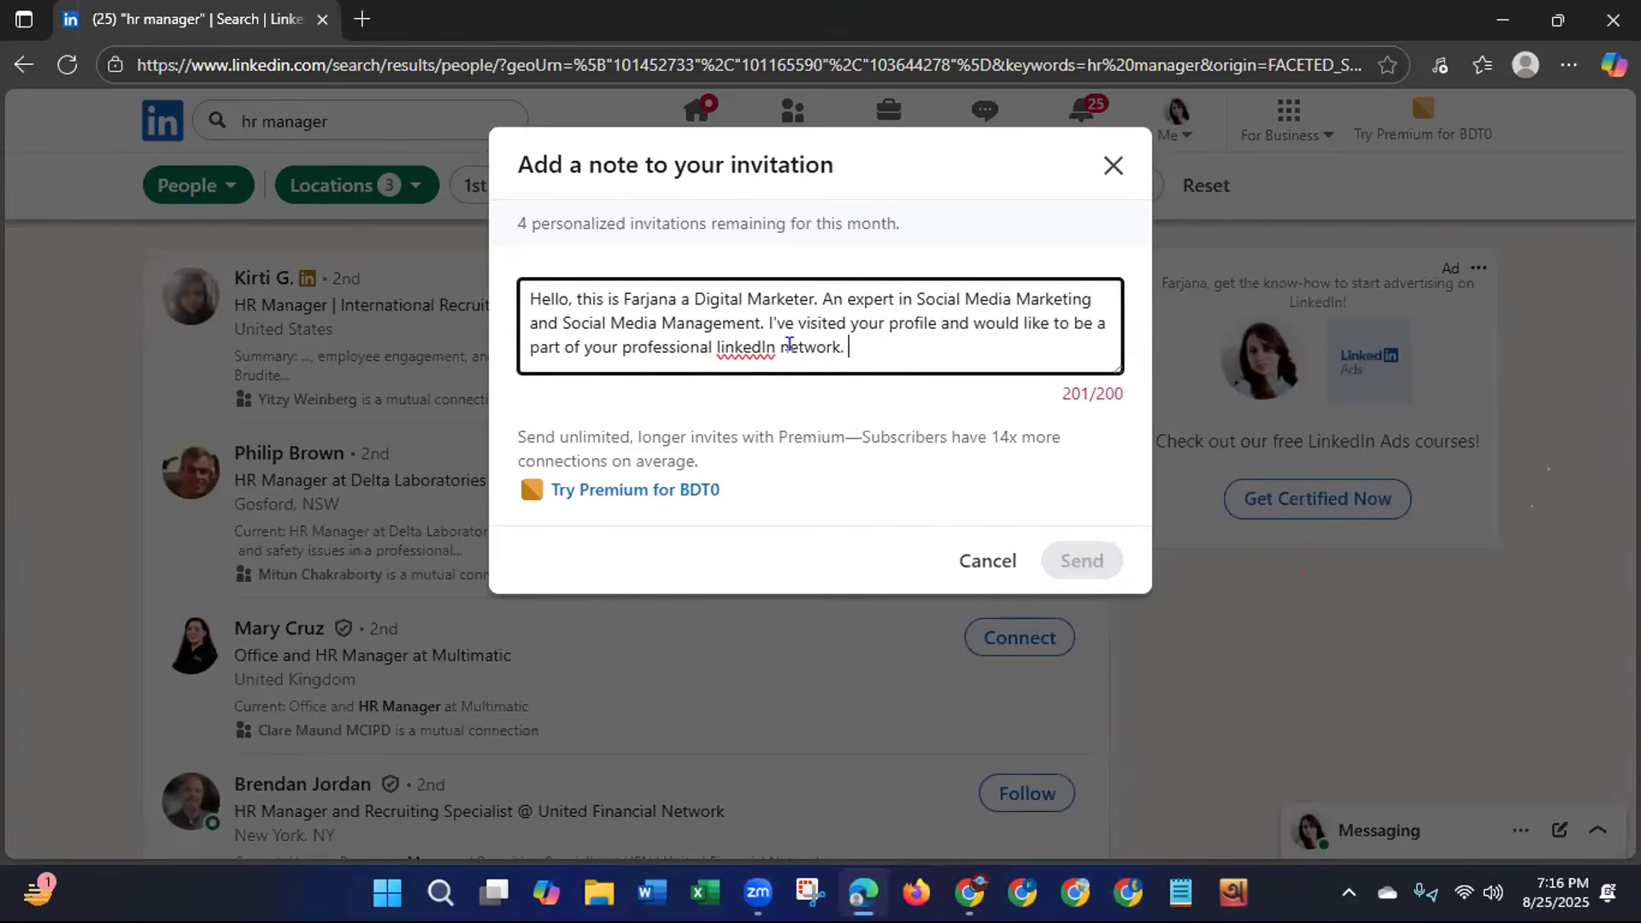
text(Thanks.)
Correct the misspelled word "linkedIn" in the note to "LinkedIn".
right_click(714, 341)
key(Down)
key(Return)
click(909, 348)
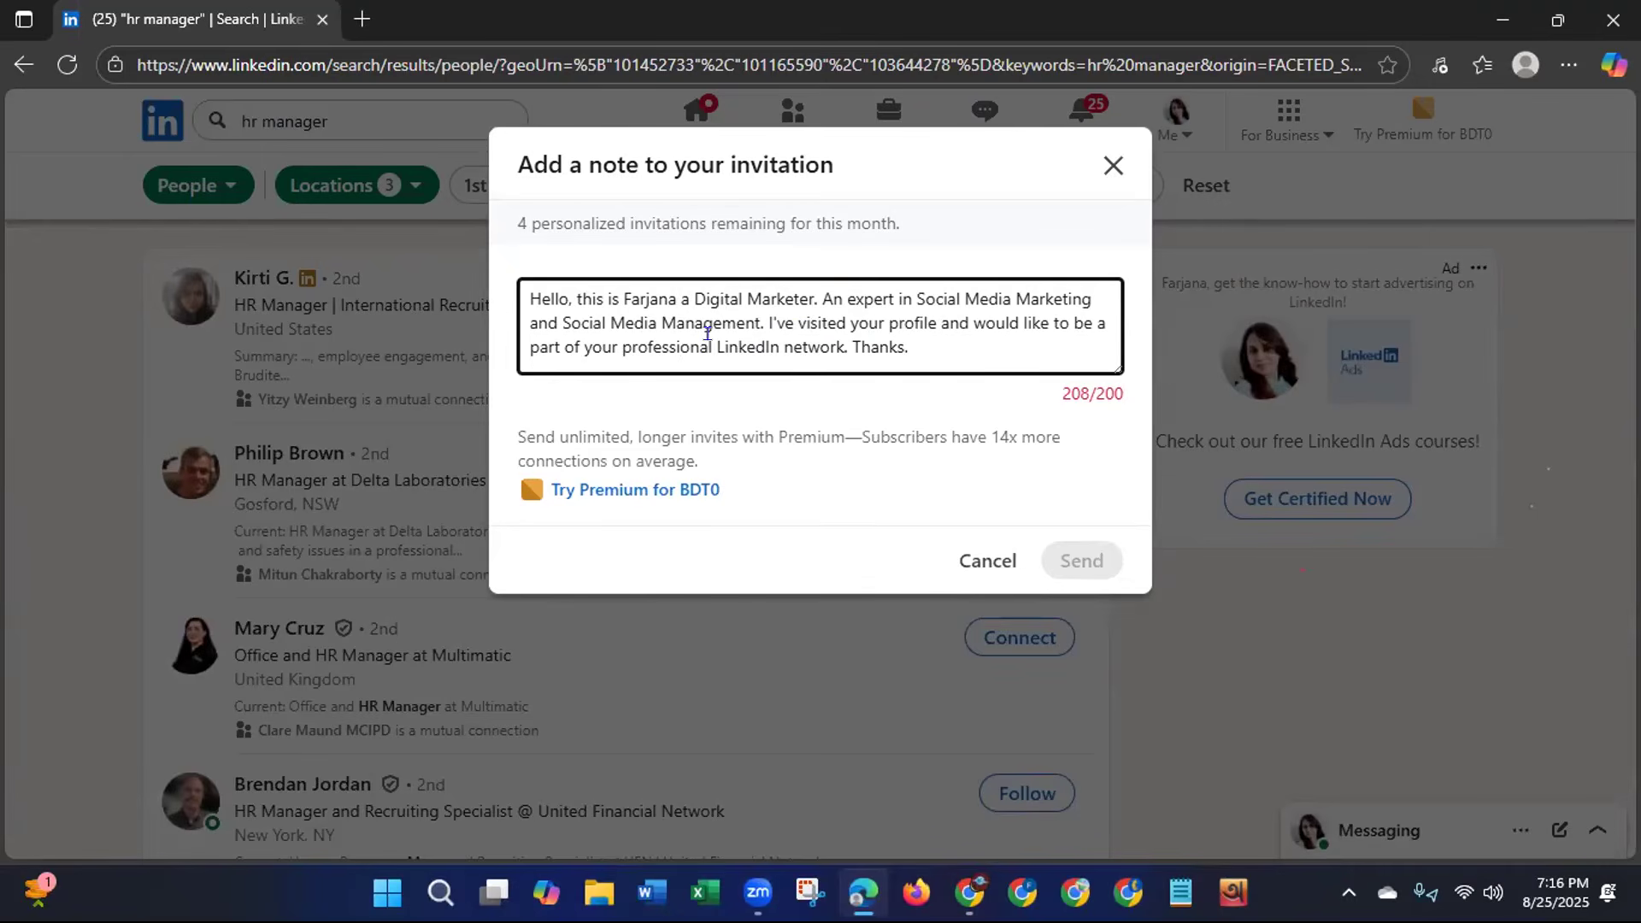
Remove "An expert in" and the period after "Digital Marketer" from the invitation note to shorten it.
click(903, 293)
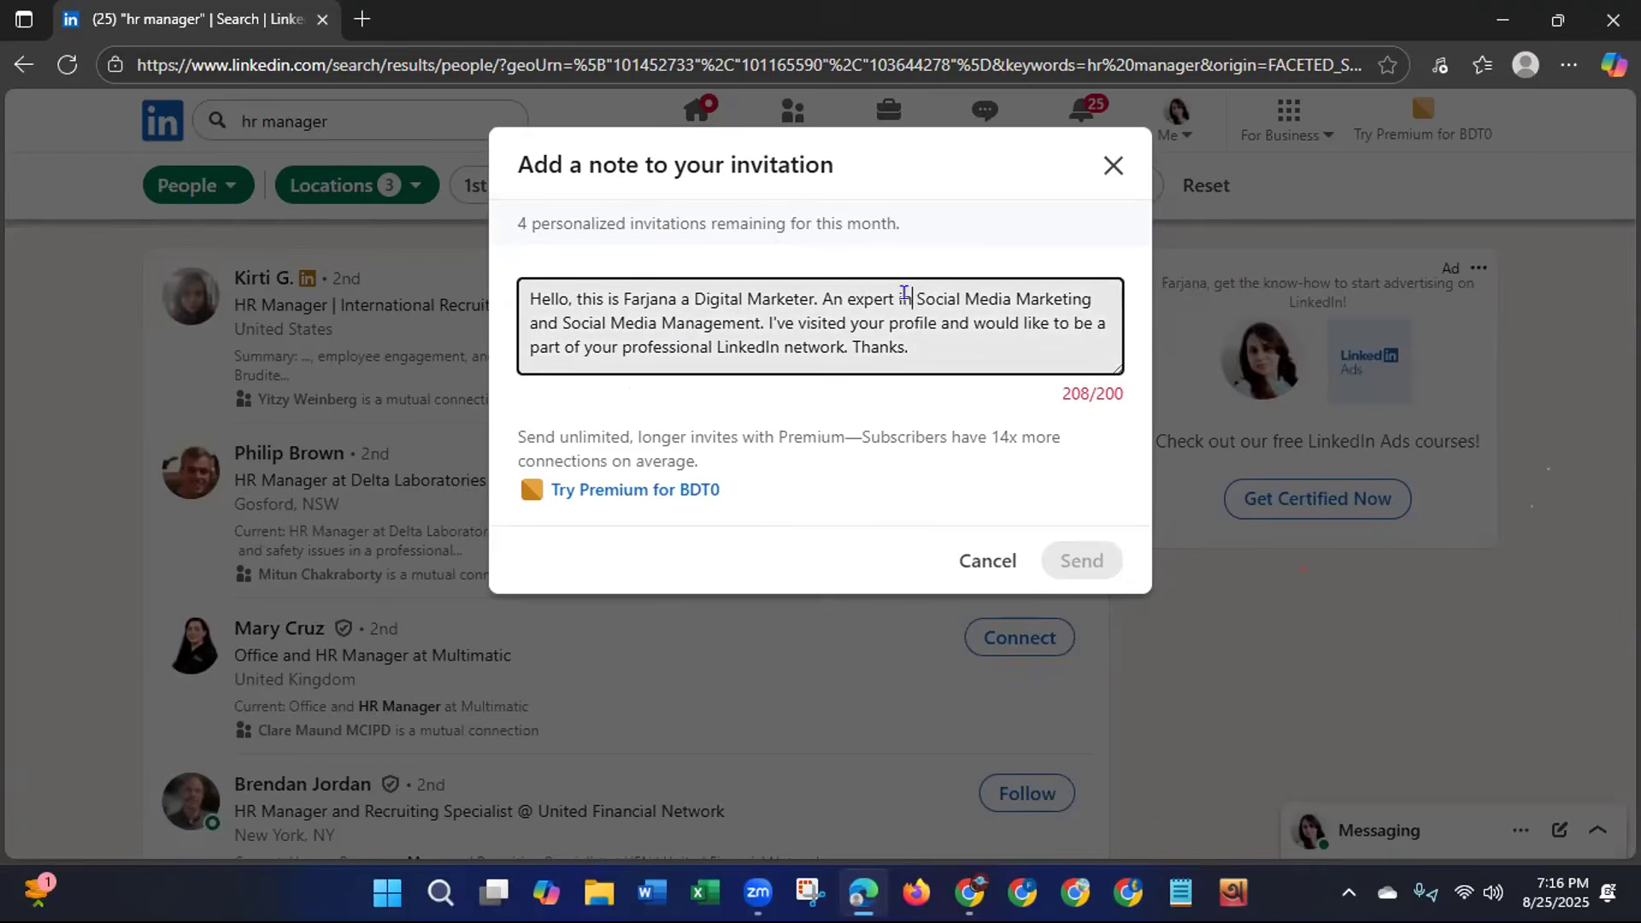
drag(903, 293, 822, 298)
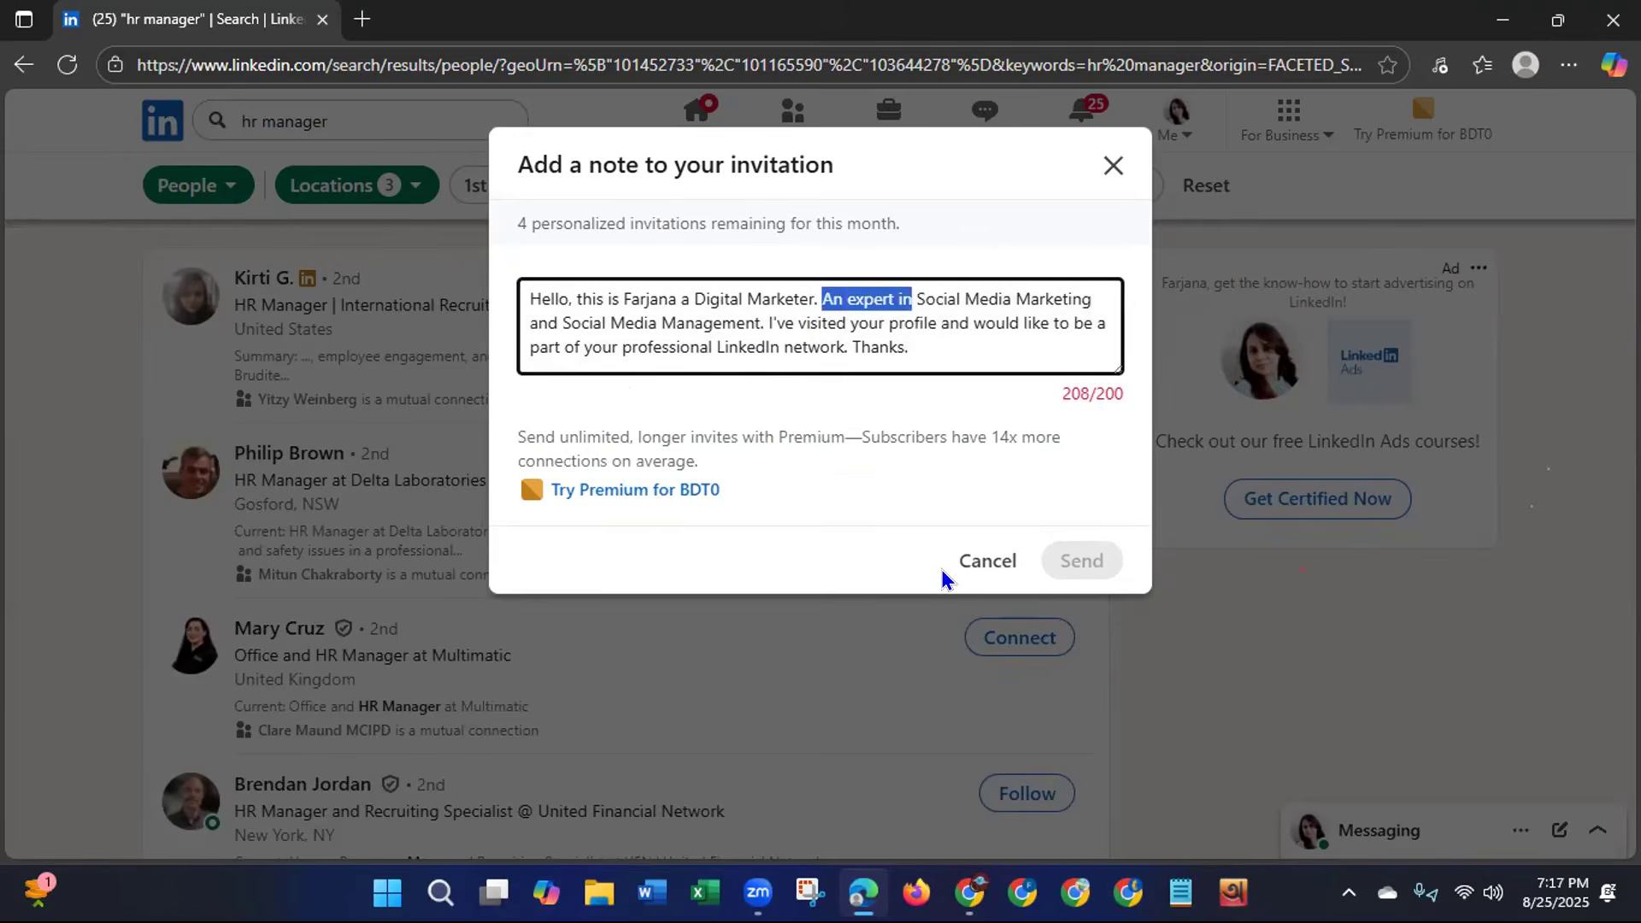
key(BackSpace)
key(BackSpace)
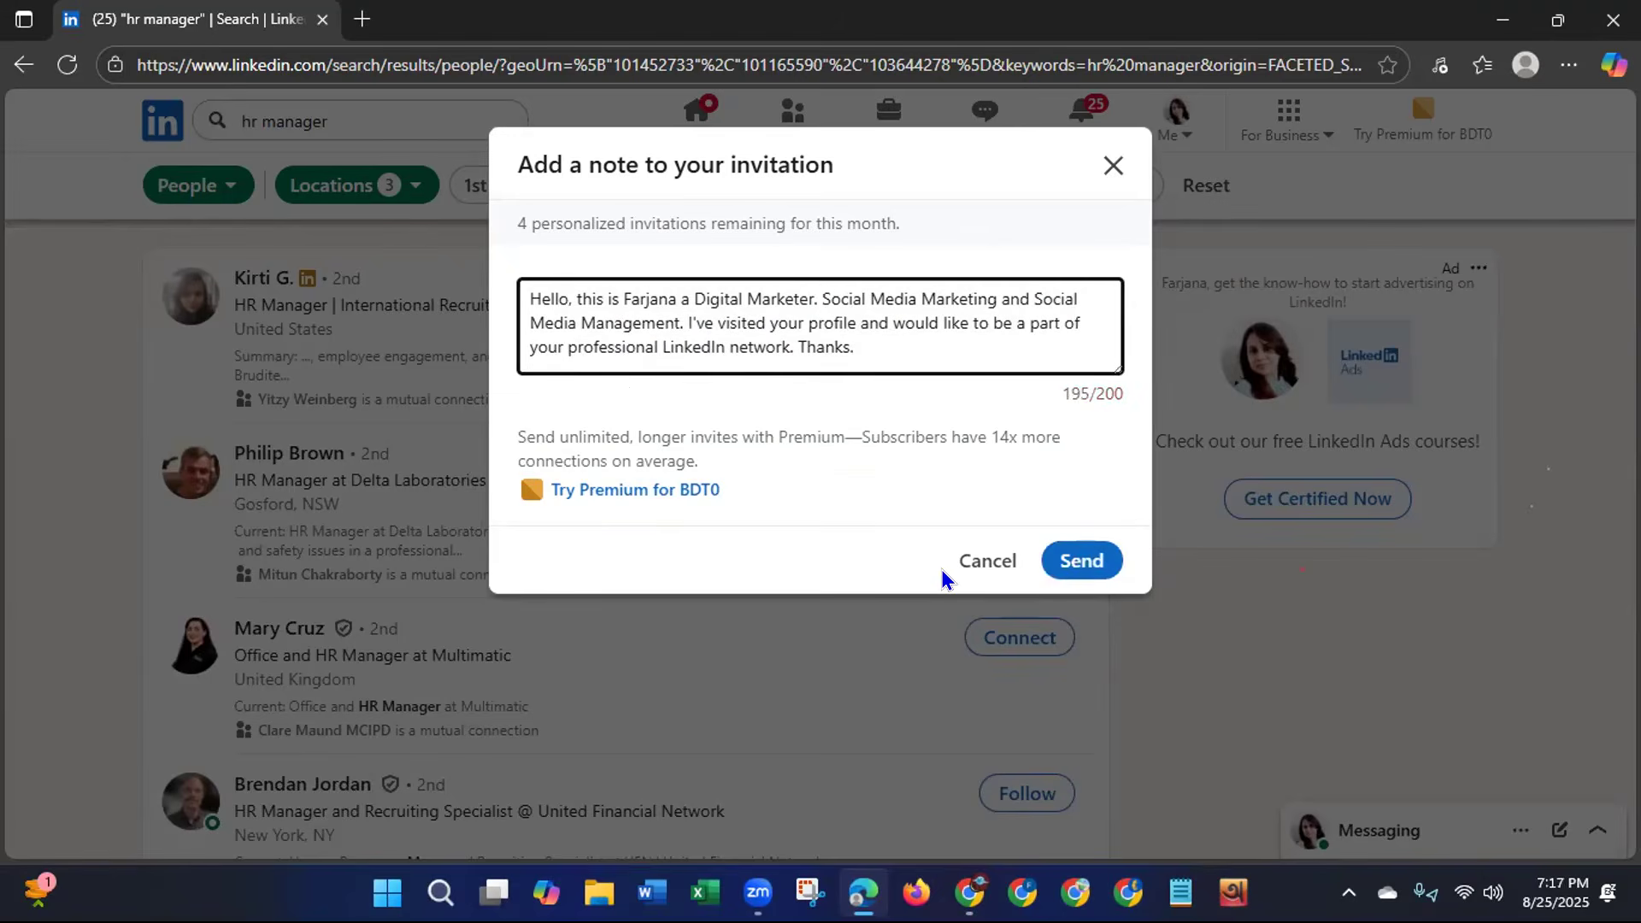
key(BackSpace)
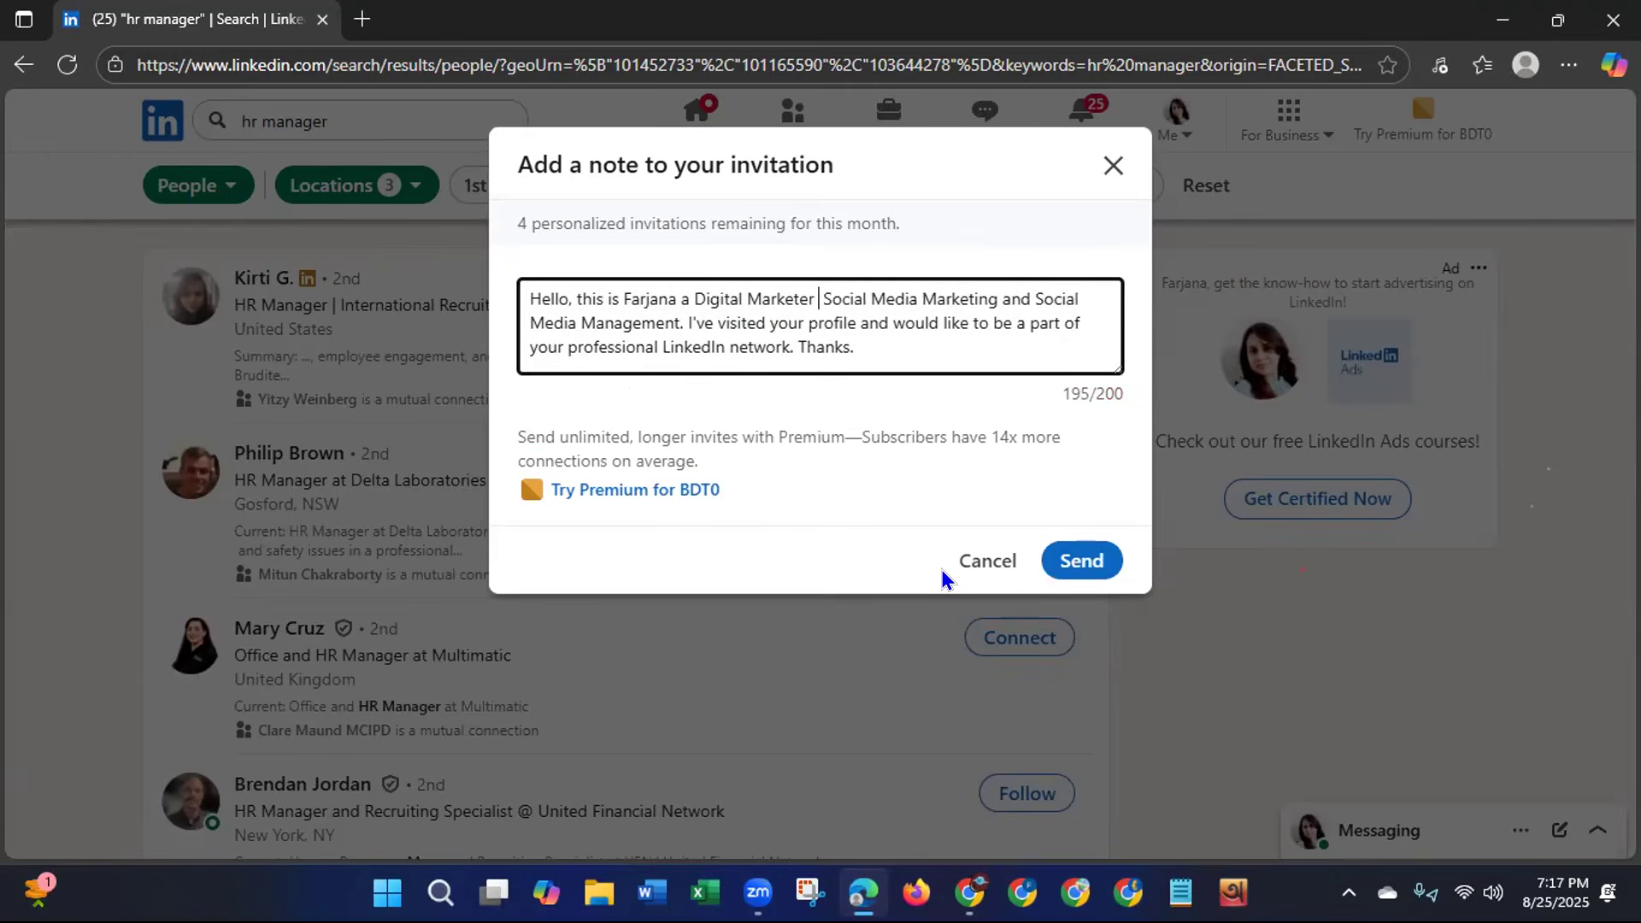
text(spe)
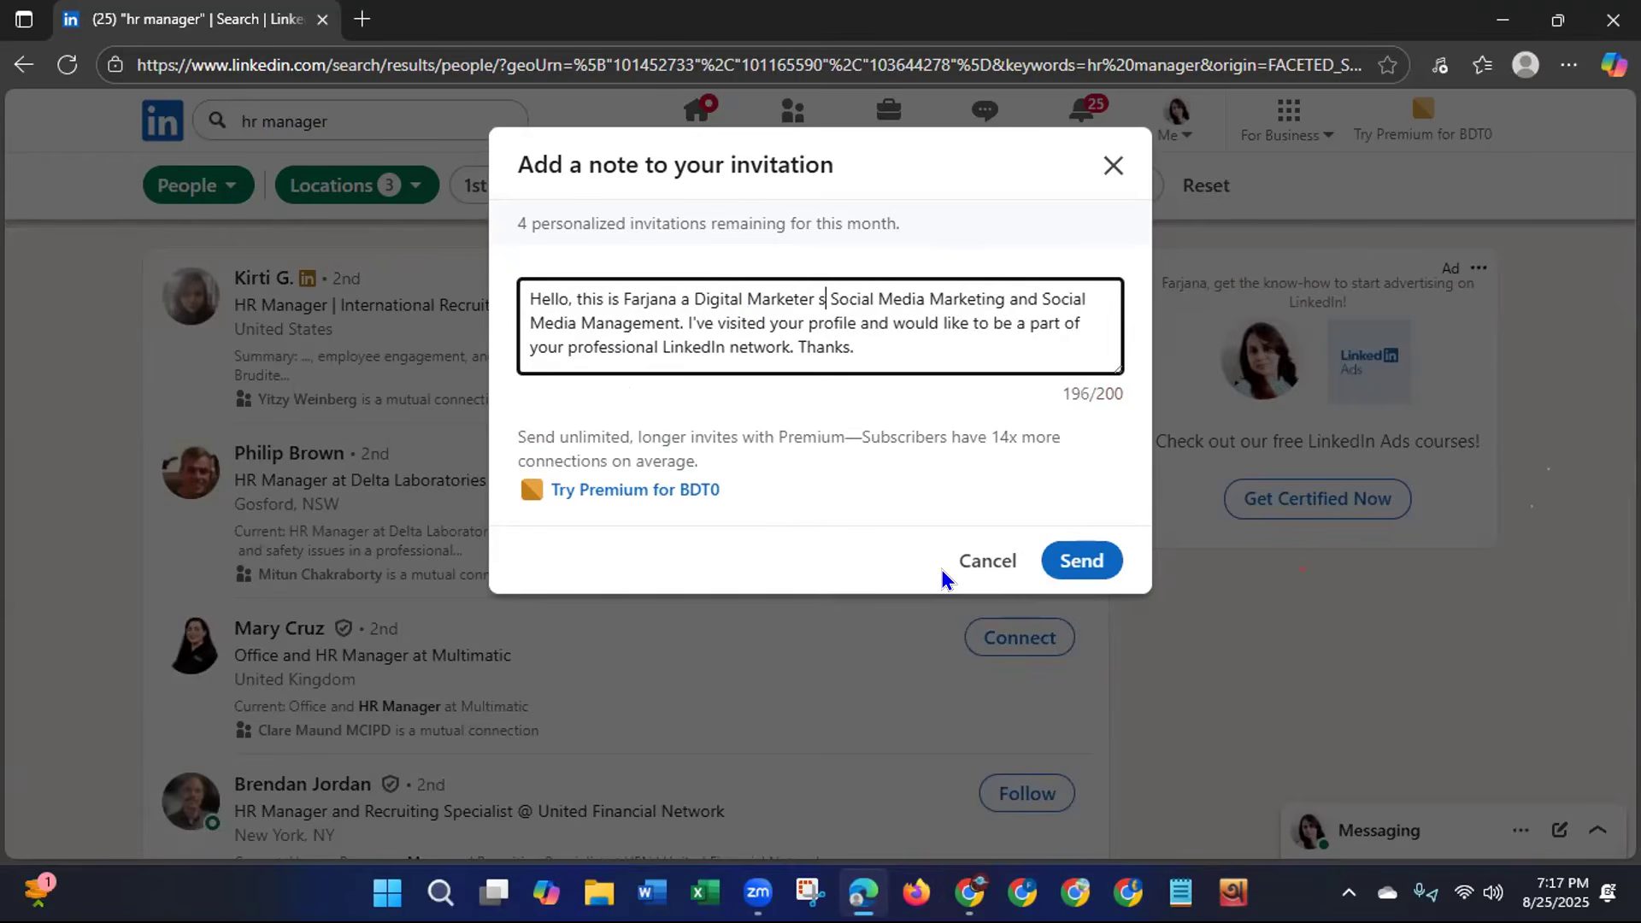
text(cial)
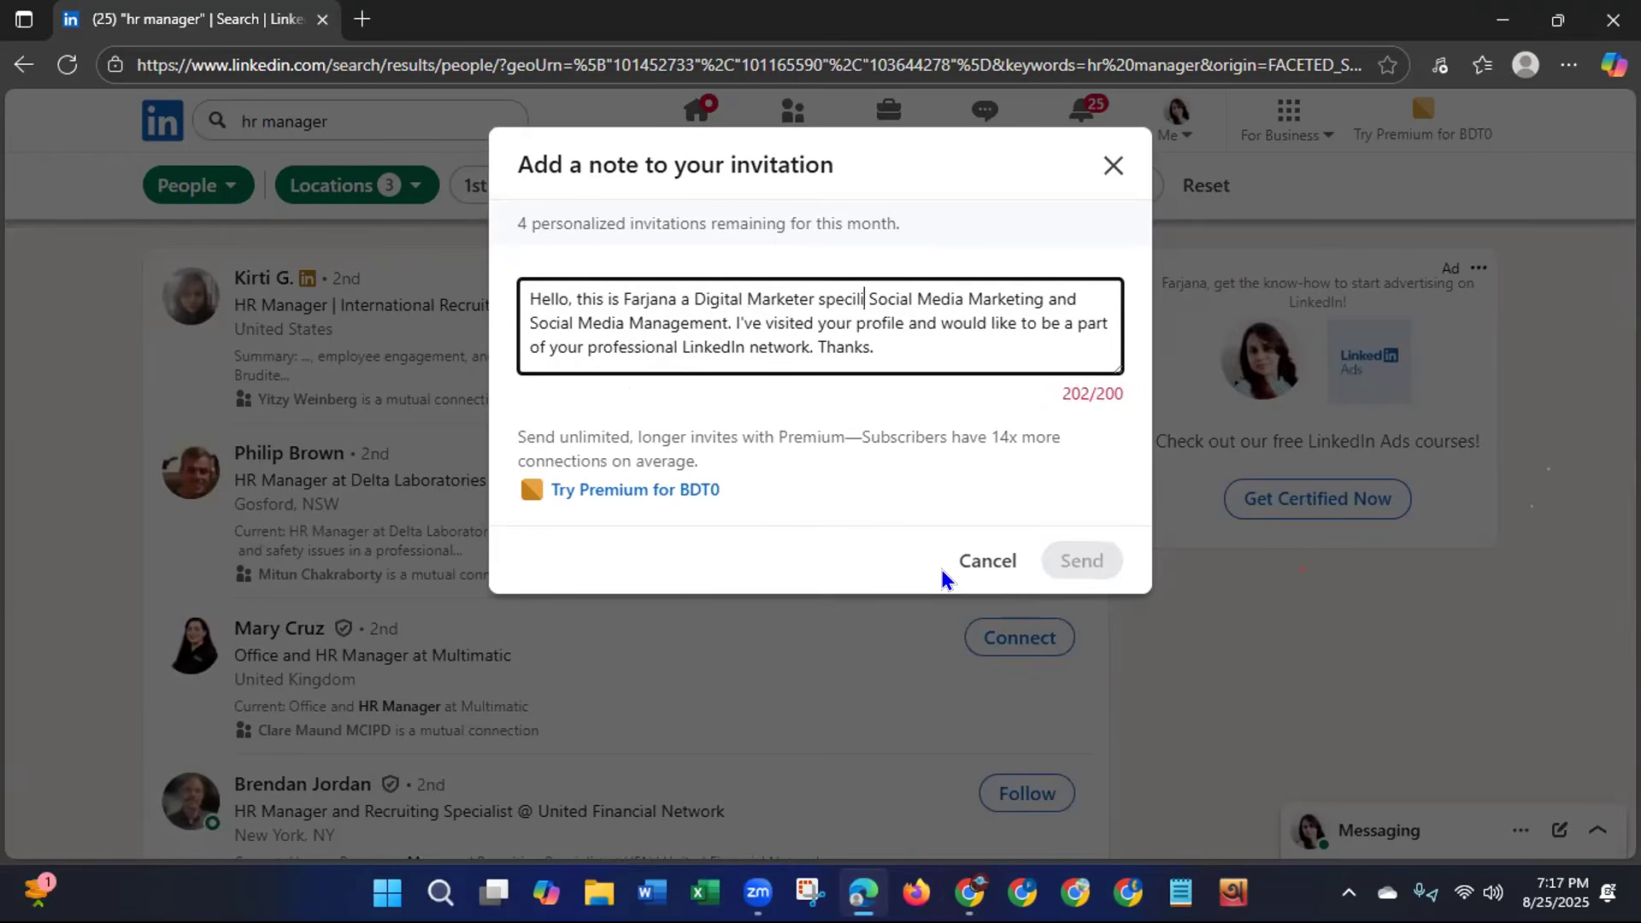
text(ze)
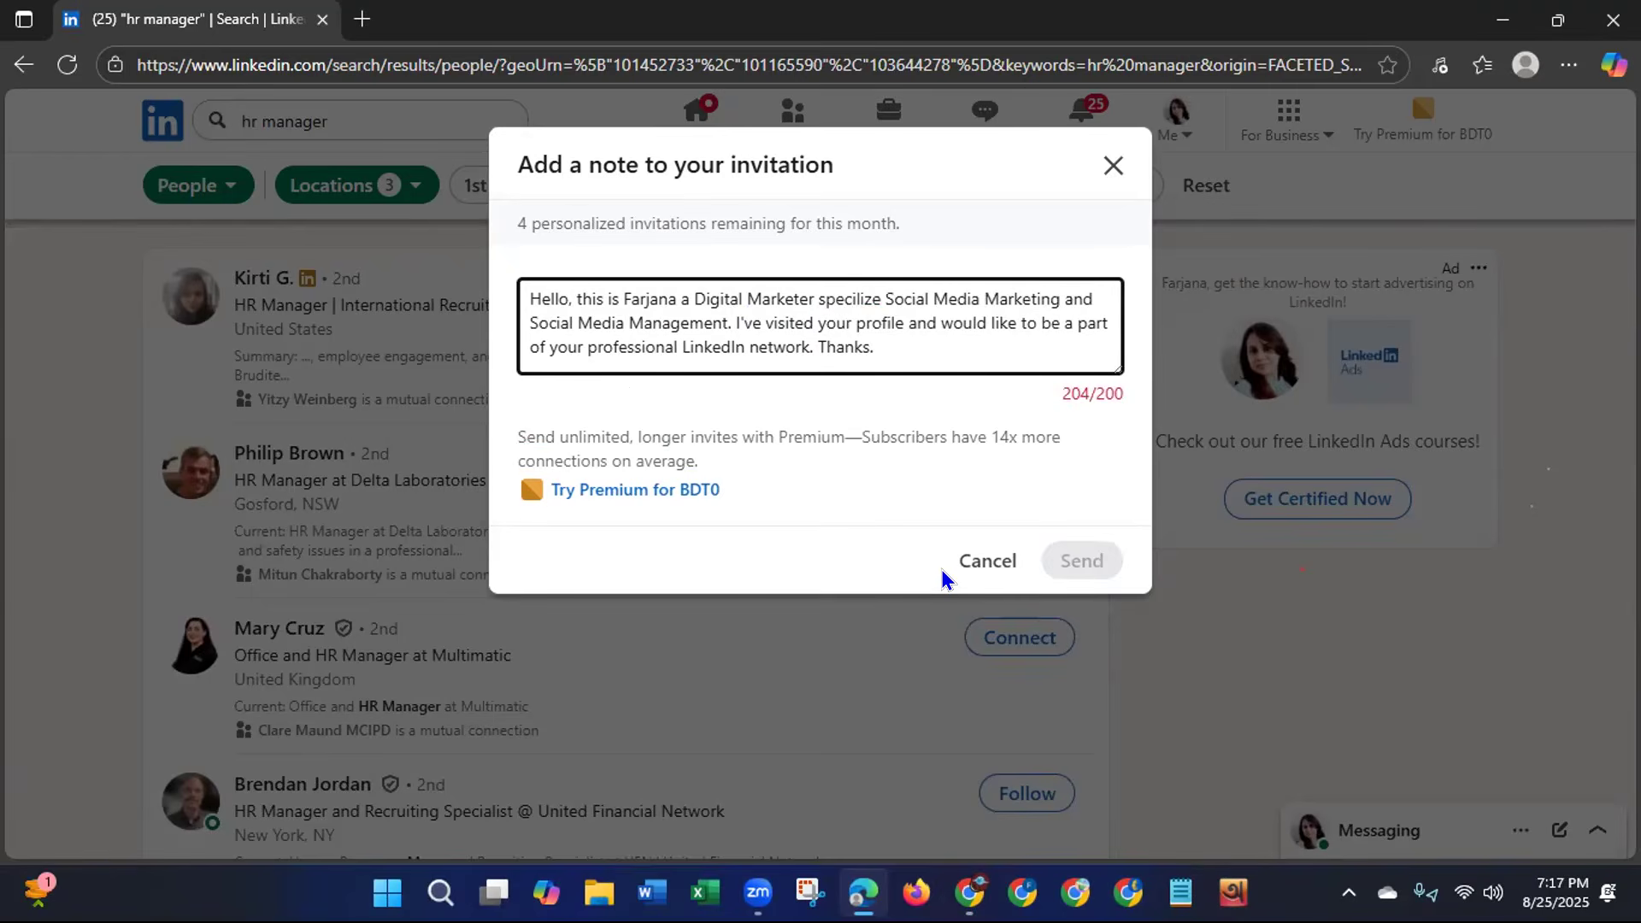
key(BackSpace)
key(BackSpace)
key(BackSpace)
key(BackSpace)
key(BackSpace)
key(BackSpace)
key(BackSpace)
key(BackSpace)
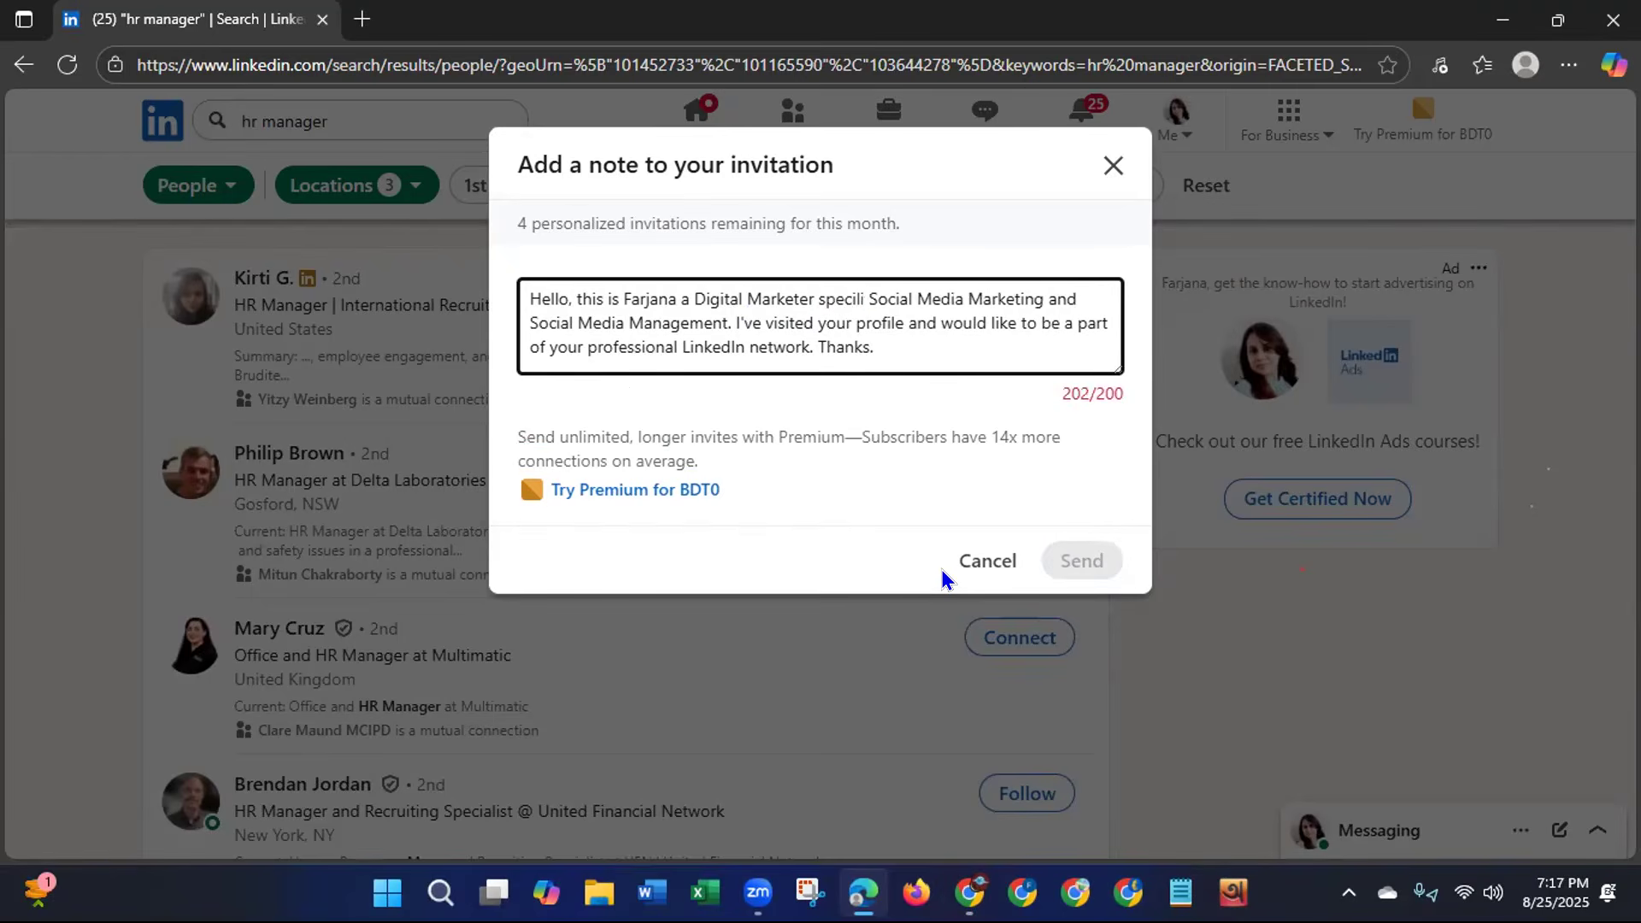
key(BackSpace)
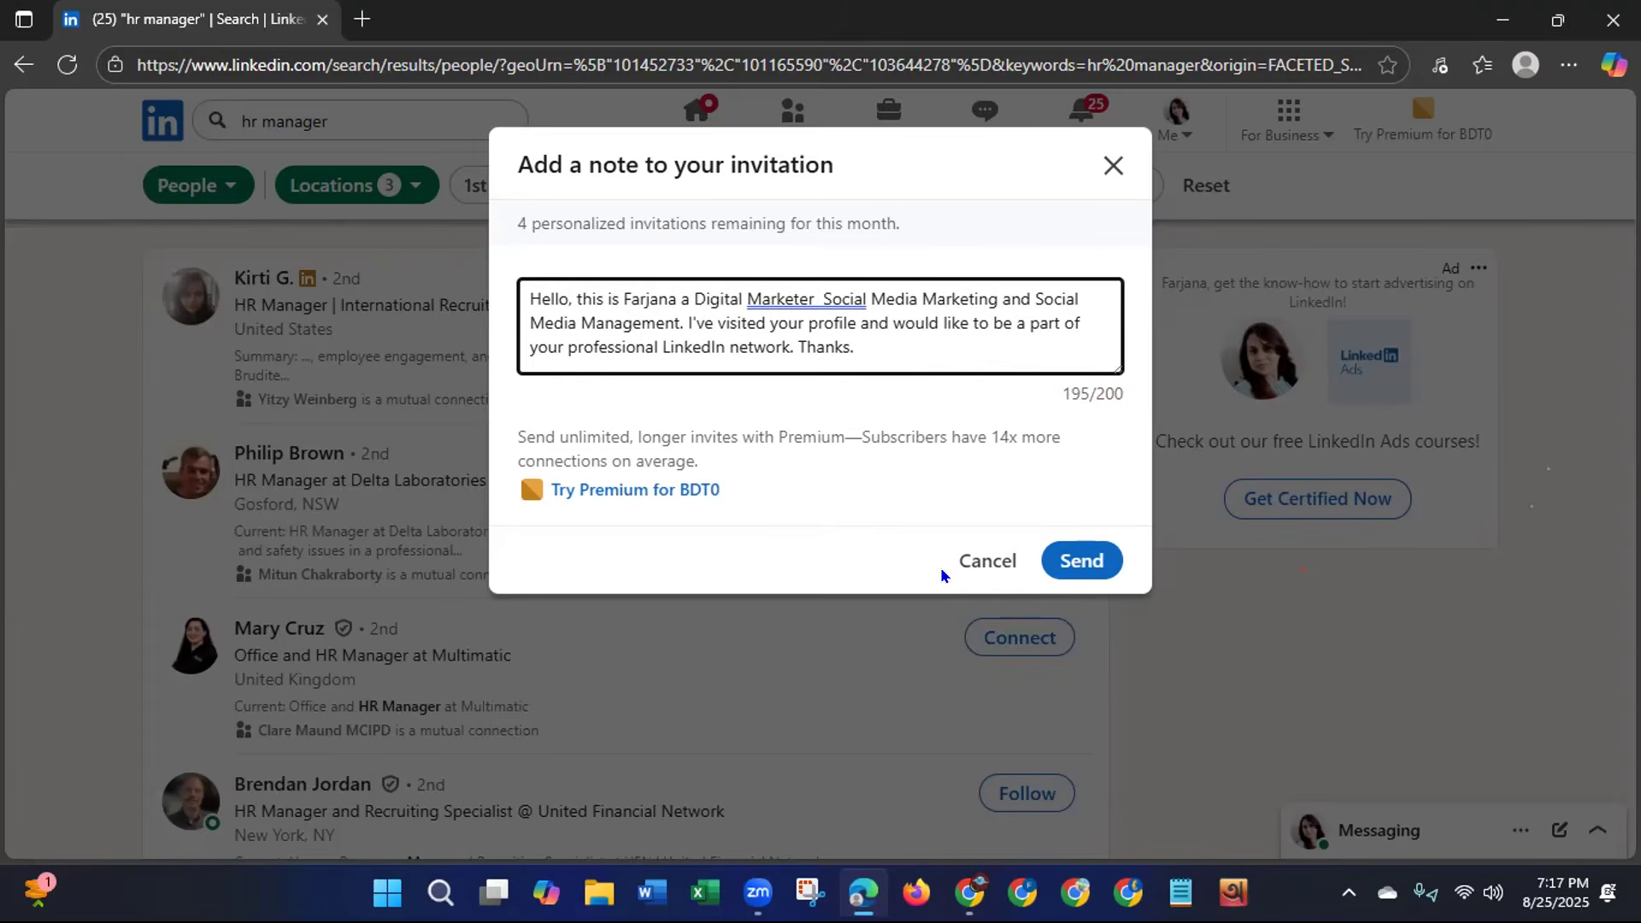
Put a comma directly after "Digital Marketer" and delete "and Social Media Management" from the note.
key(BackSpace)
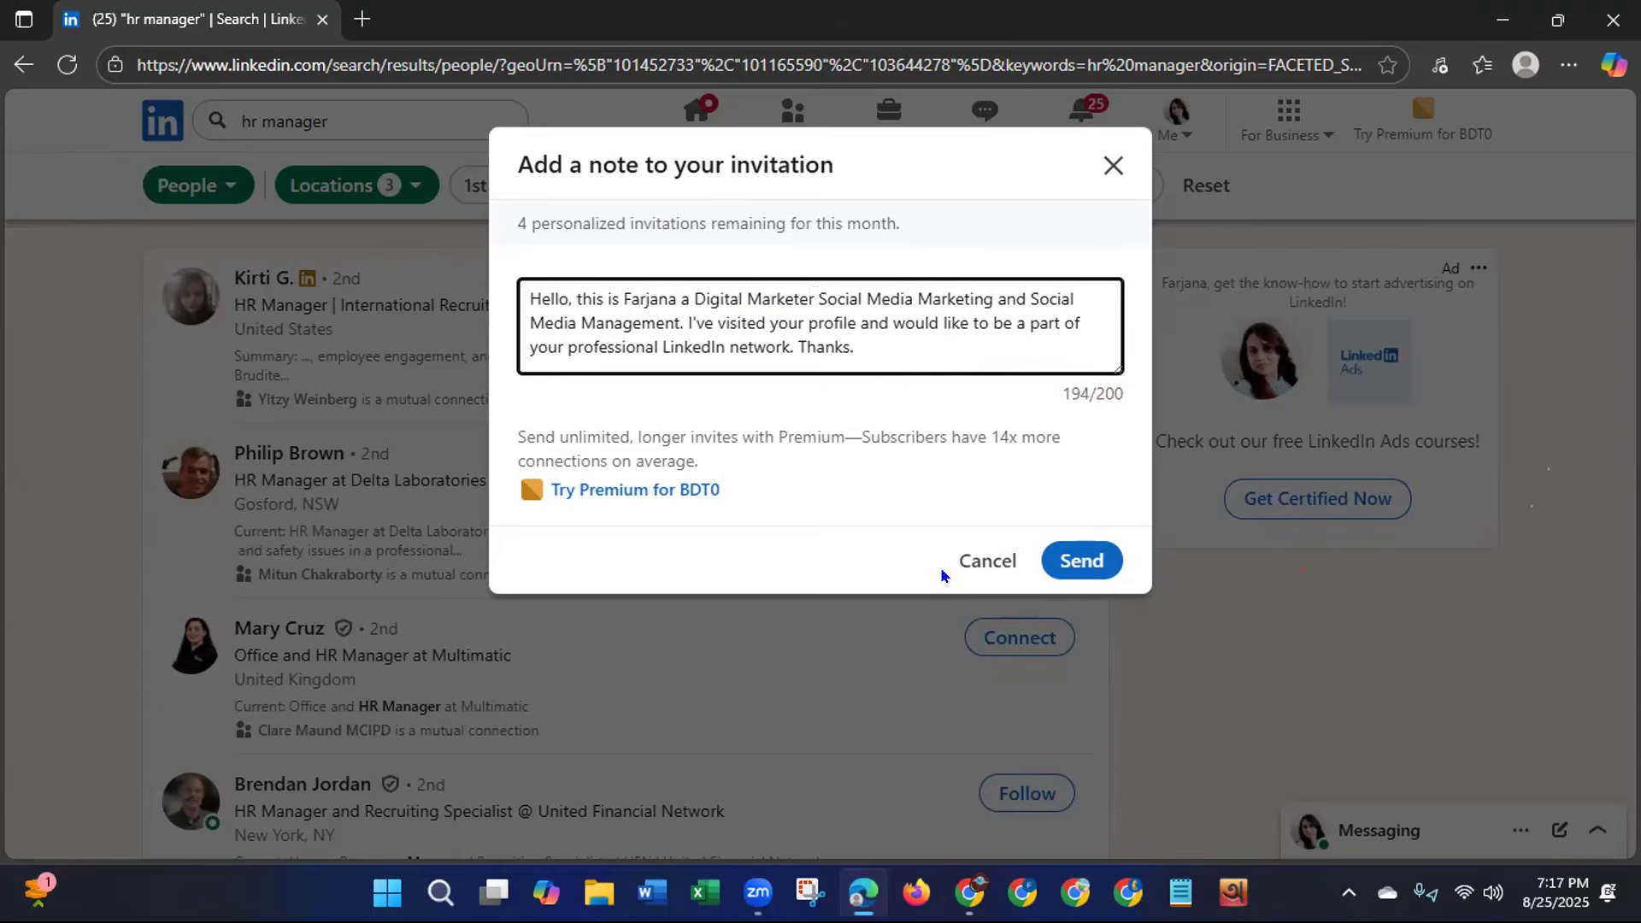
text(,)
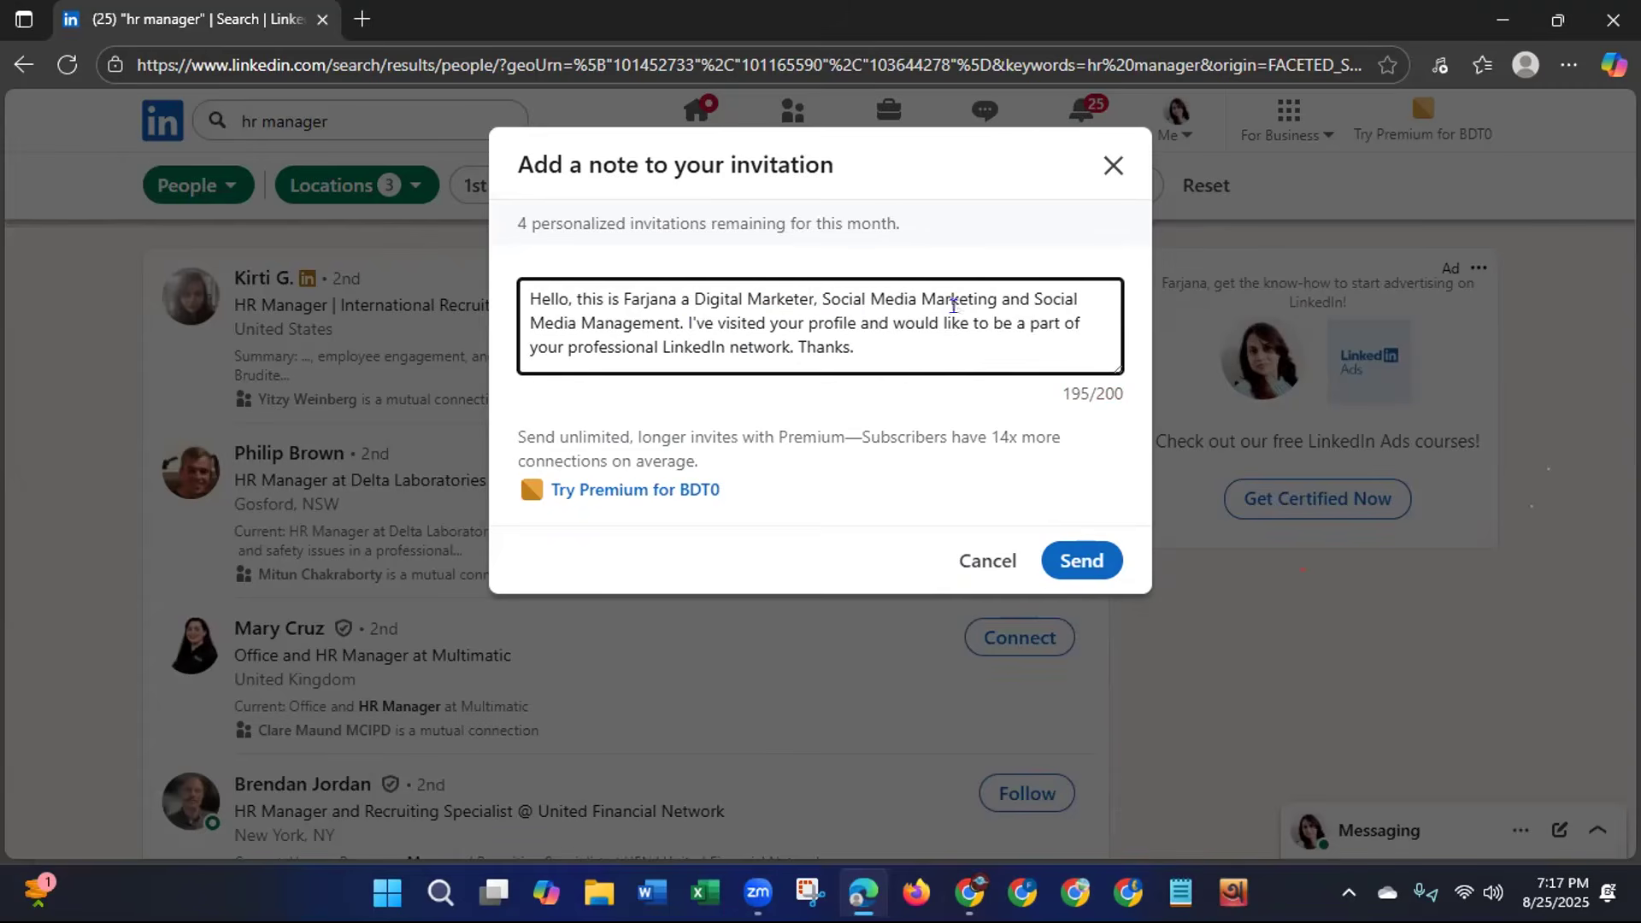
drag(1002, 297, 681, 323)
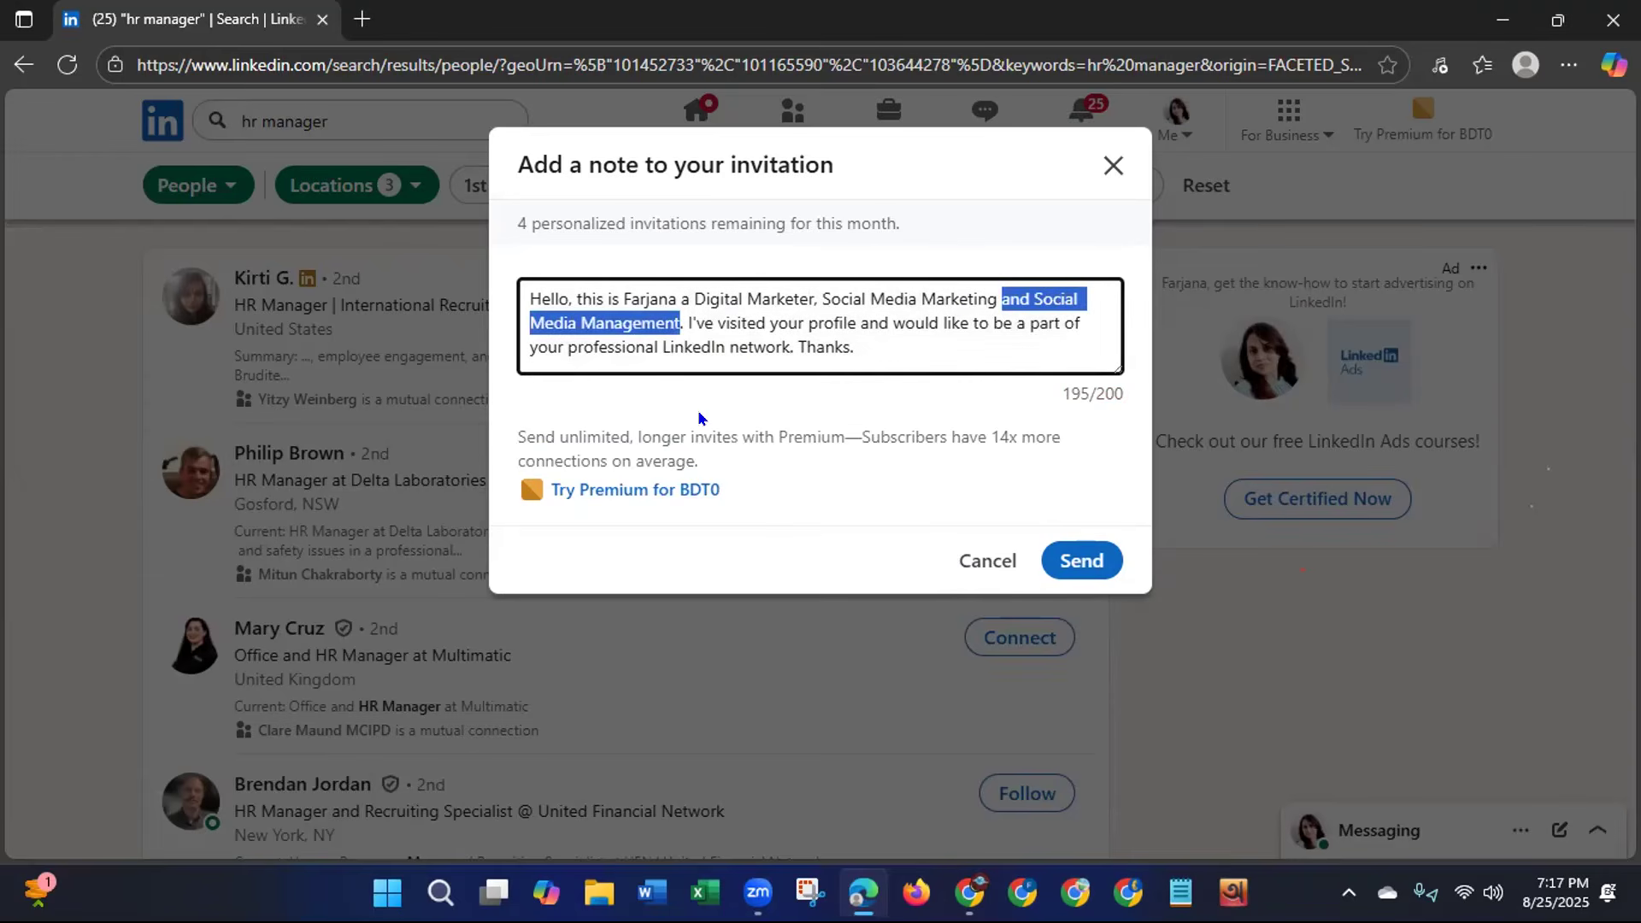
key(BackSpace)
Replace the comma after "Digital Marketer" with "and an expert in" so it leads into "Social Media Marketing".
click(812, 297)
key(BackSpace)
text(and an expert)
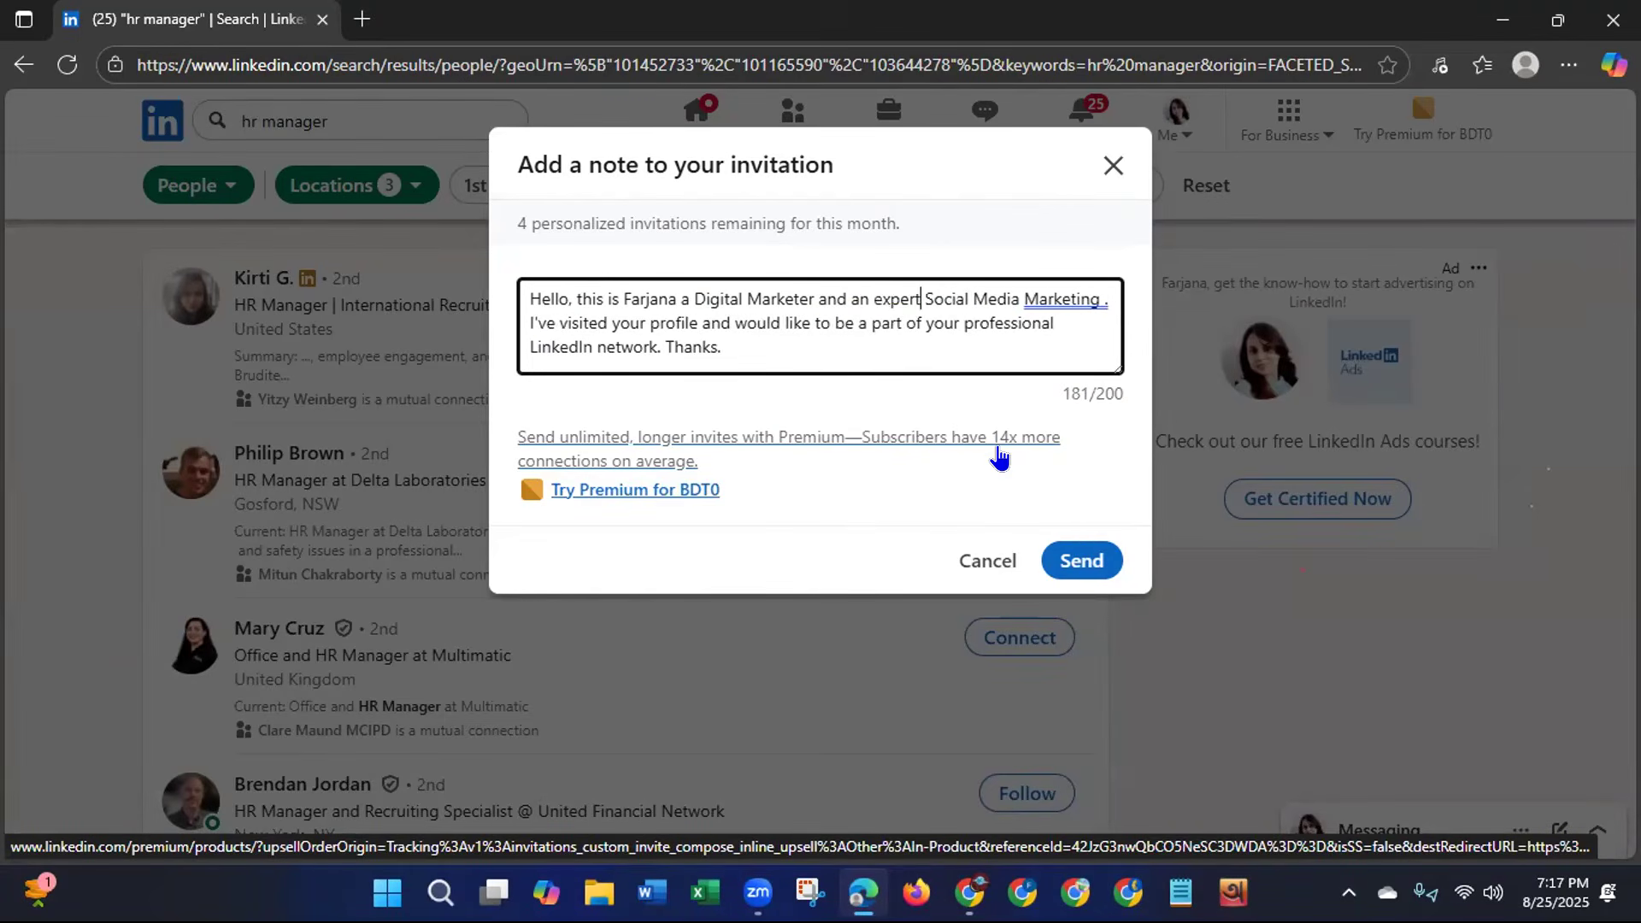
text( in)
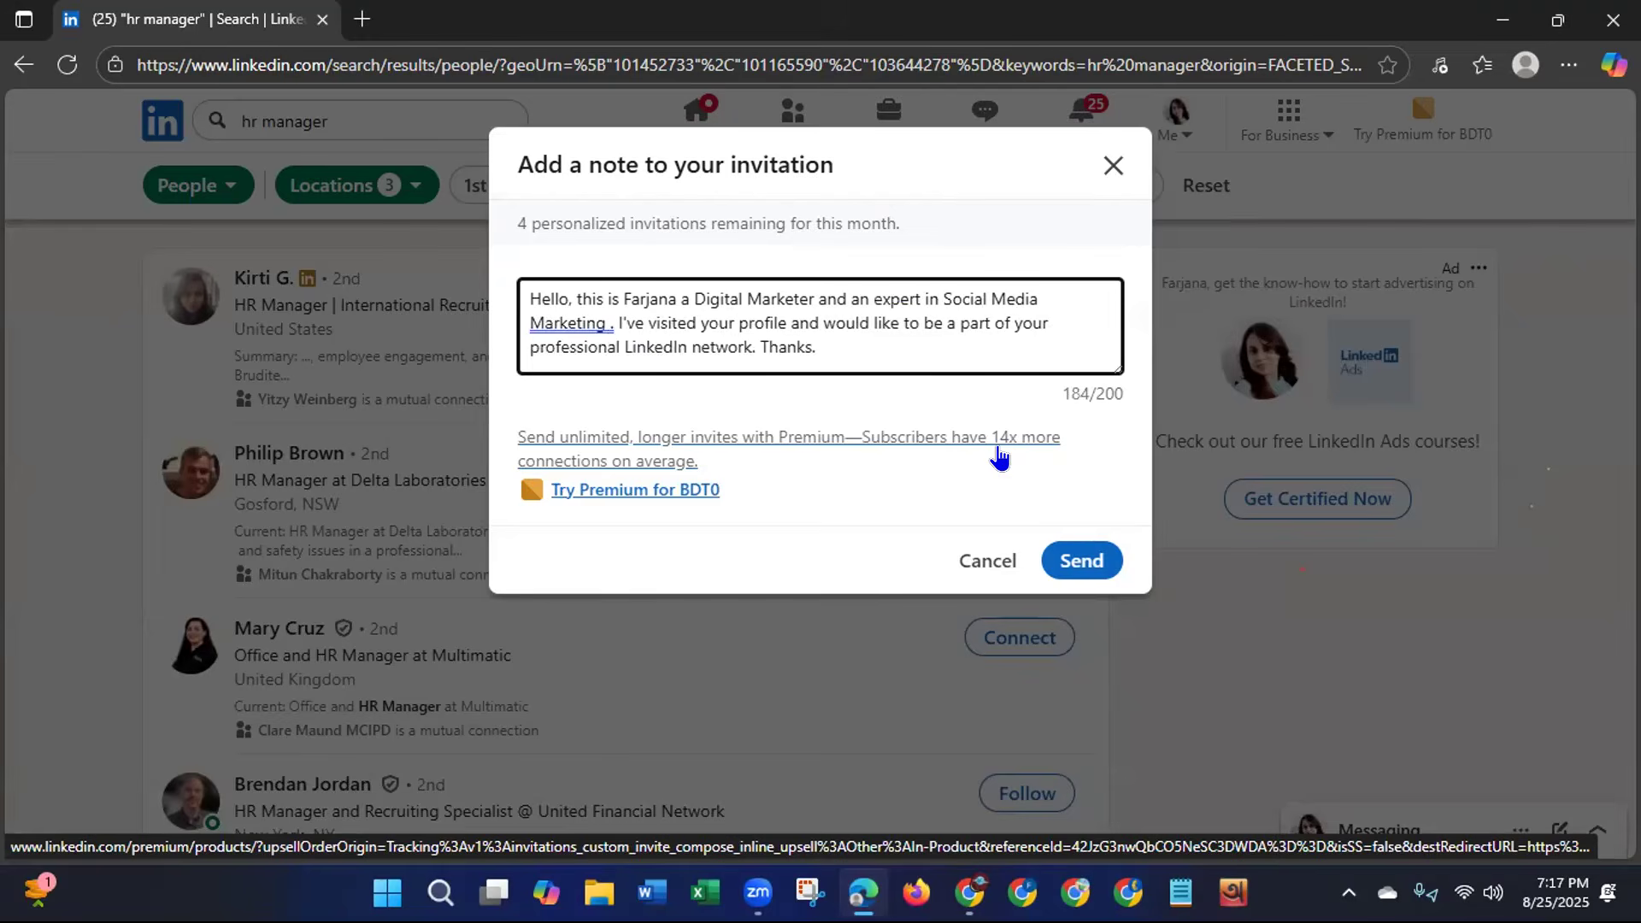
Remove the stray space before the period after "Social Media Marketing" and send the invitation with the note.
click(601, 321)
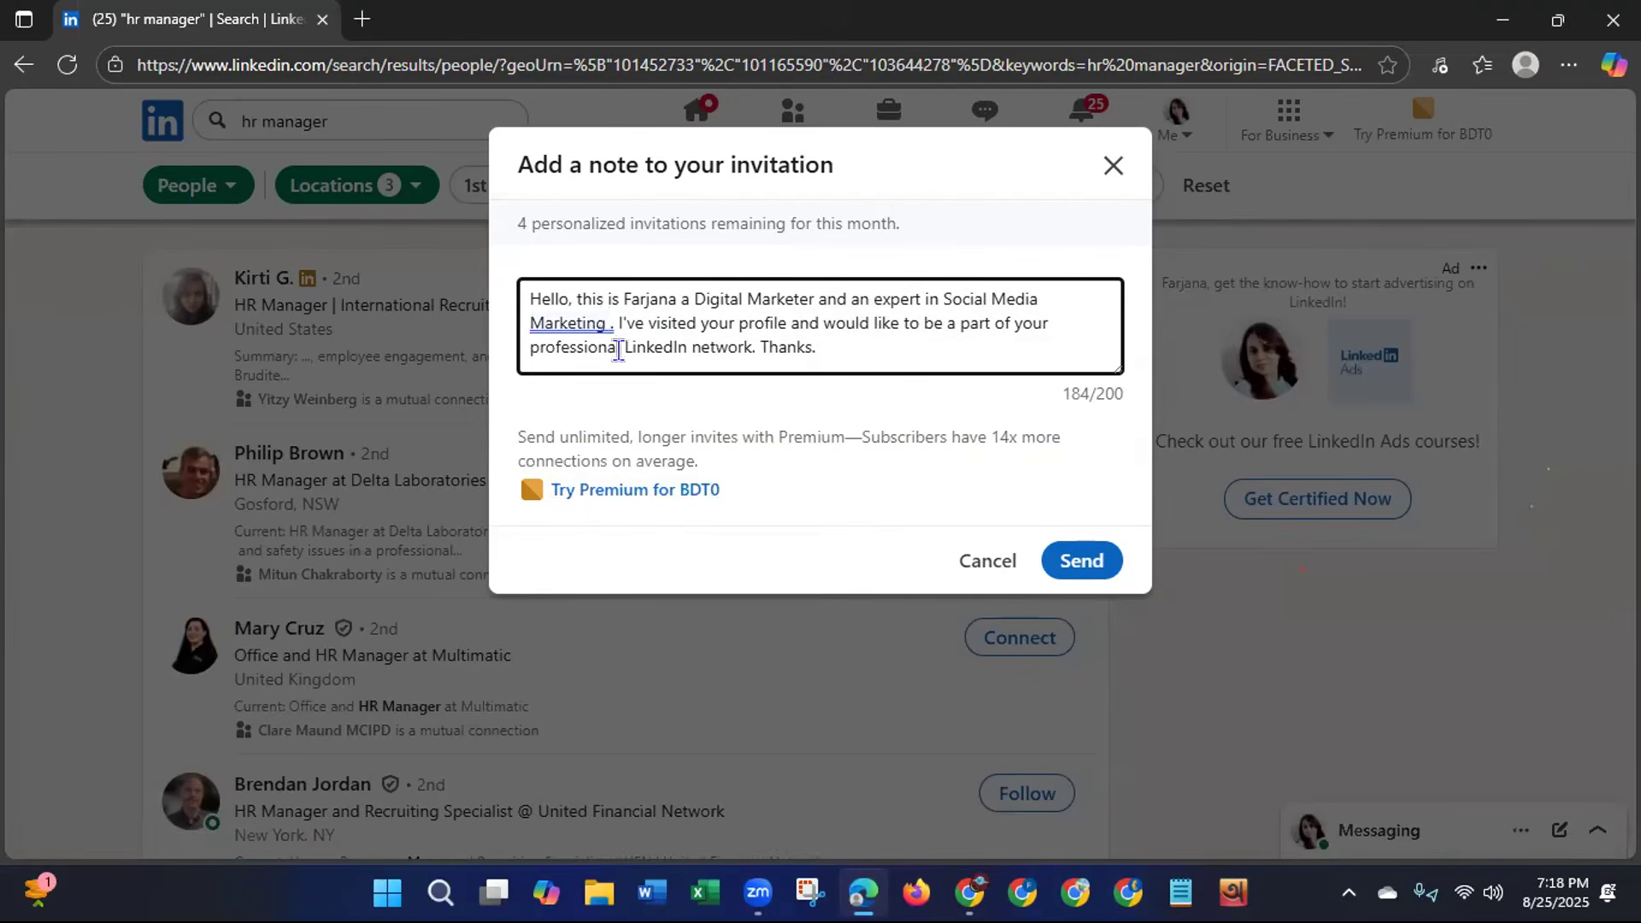
click(610, 325)
key(BackSpace)
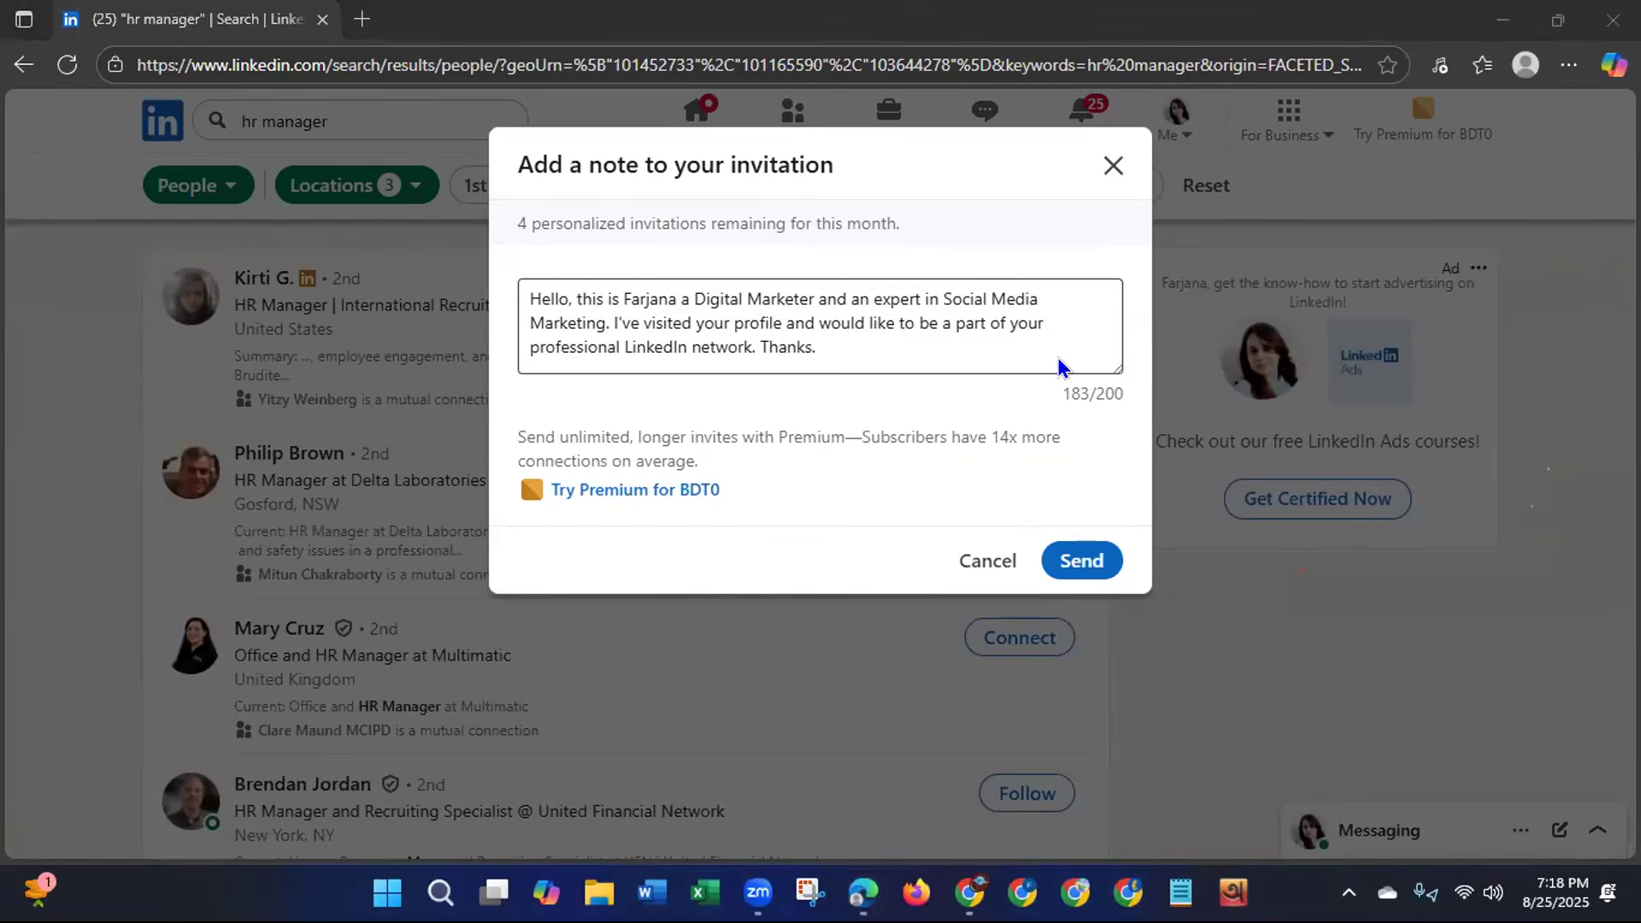
click(844, 347)
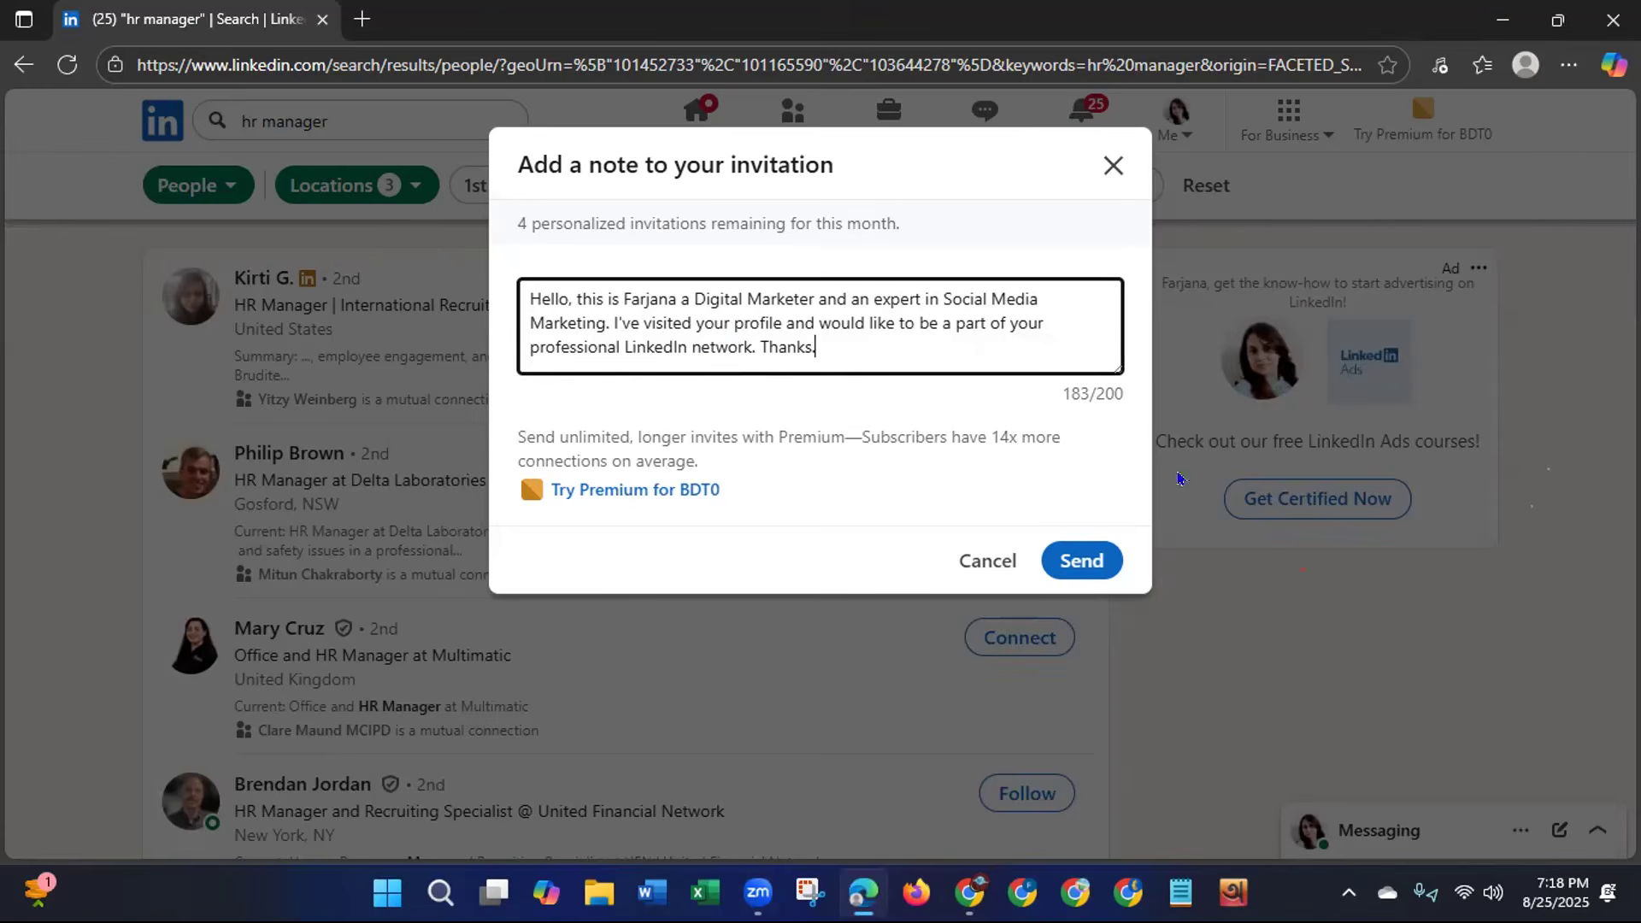
click(1073, 564)
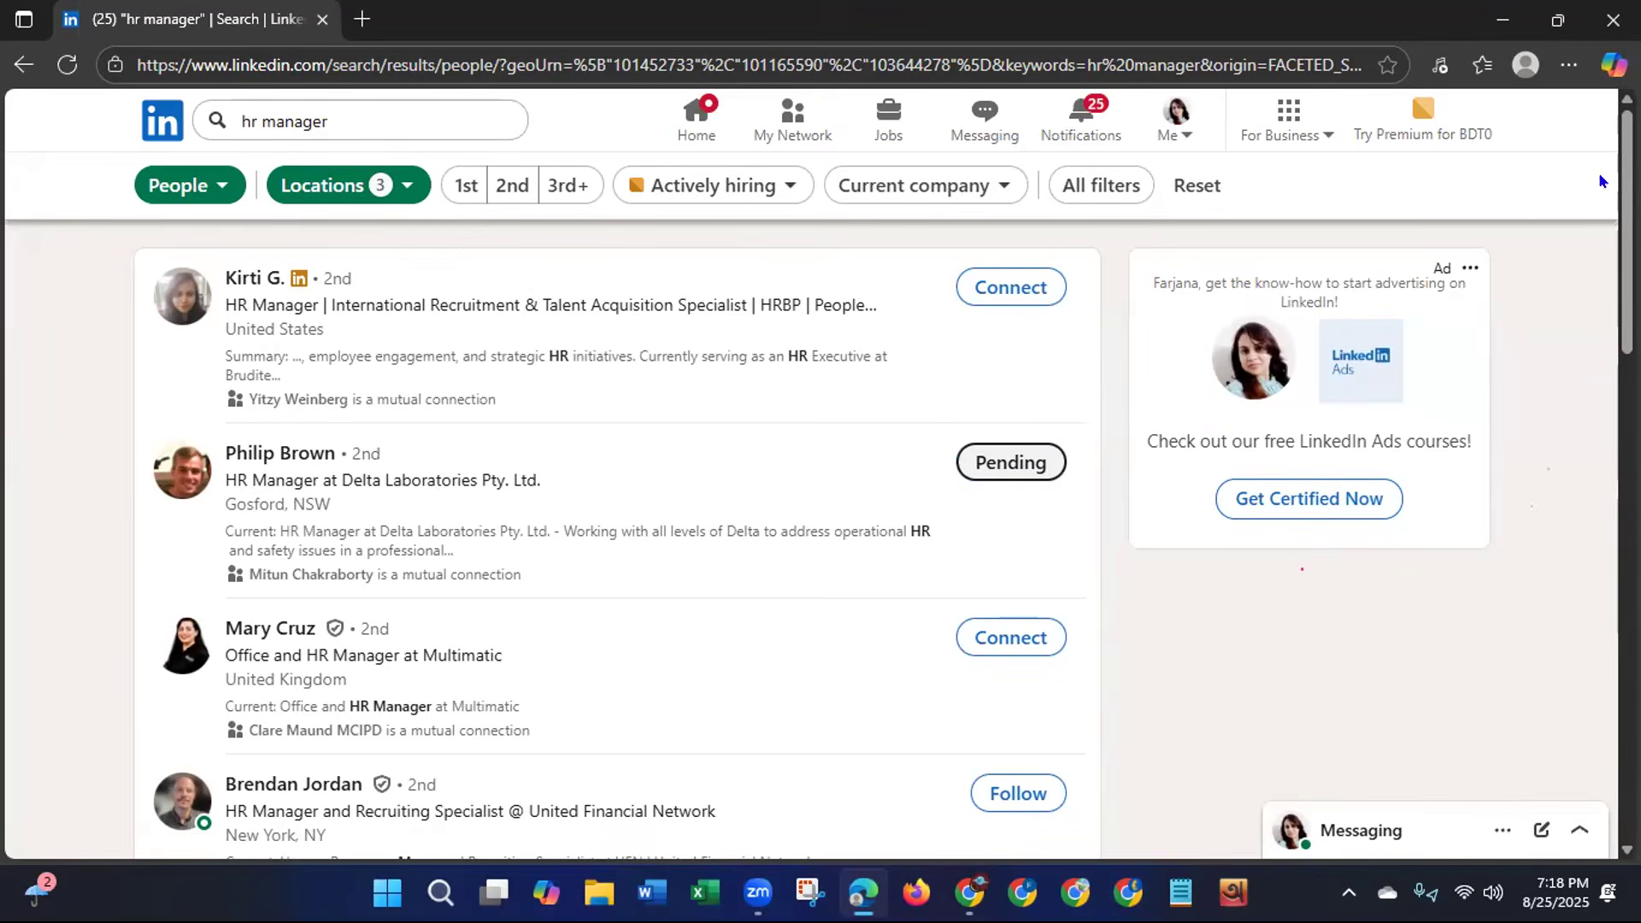
Send a connection invitation without a note to the Human Resources Director at Young Innovations in the search results.
scroll(1598, 172, down, 1)
scroll(1600, 277, down, 4)
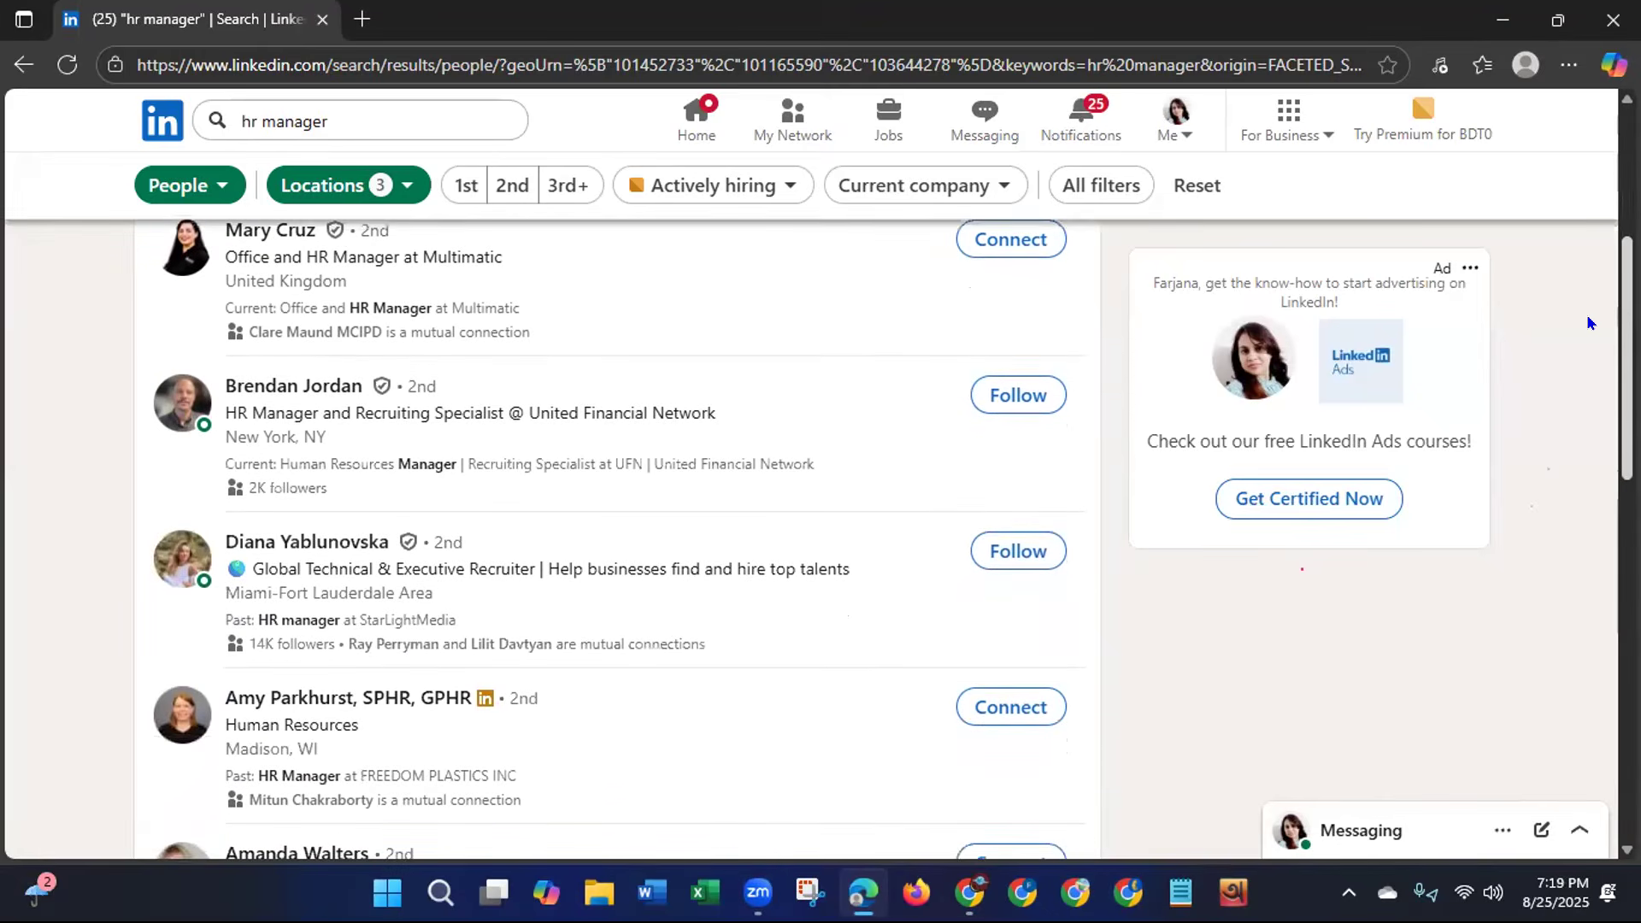
scroll(1588, 321, down, 4)
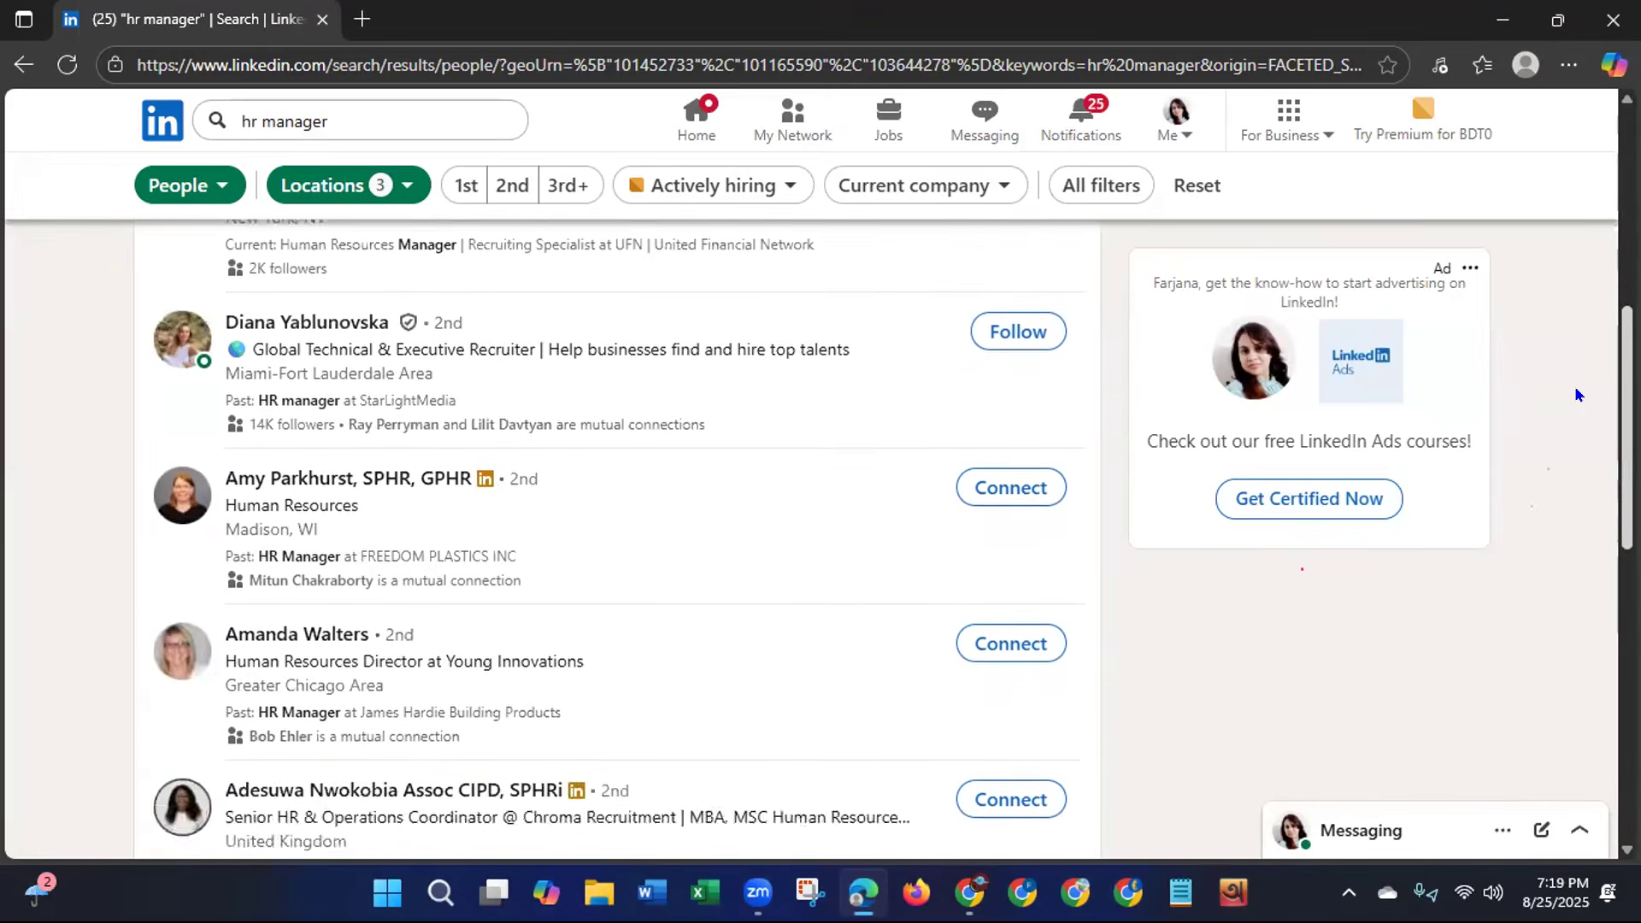
scroll(1564, 432, down, 2)
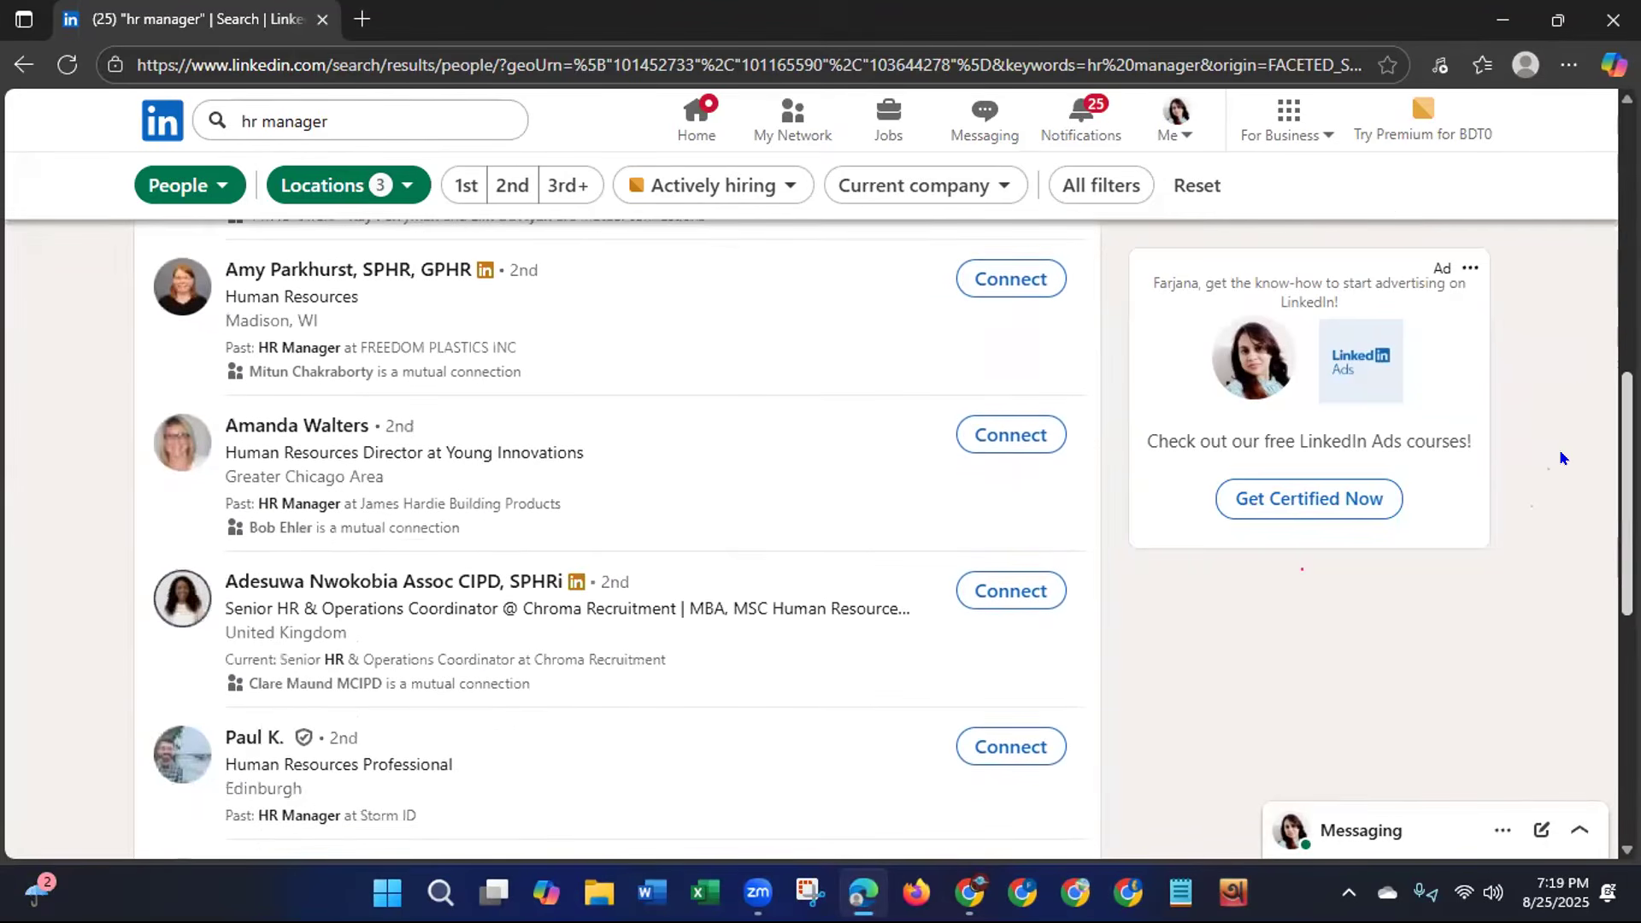
click(1011, 445)
click(1032, 370)
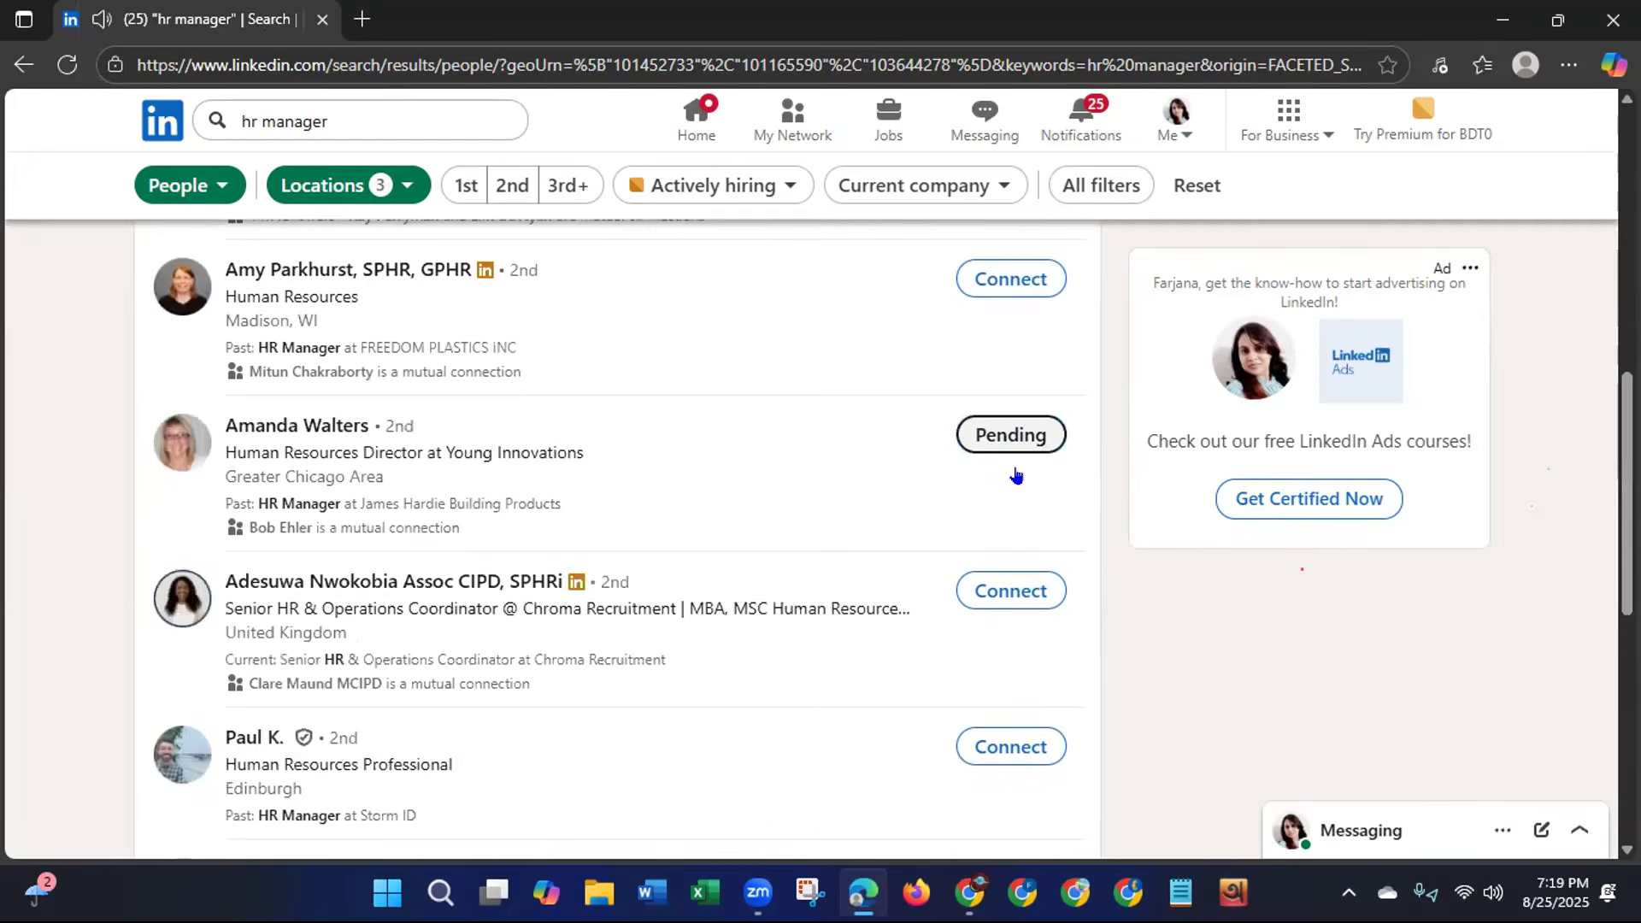
Open the profile of the HR Manager and Recruiting Specialist at United Financial Network in a new browser tab and switch to it.
scroll(1587, 447, down, 2)
scroll(616, 538, down, 2)
scroll(616, 539, up, 10)
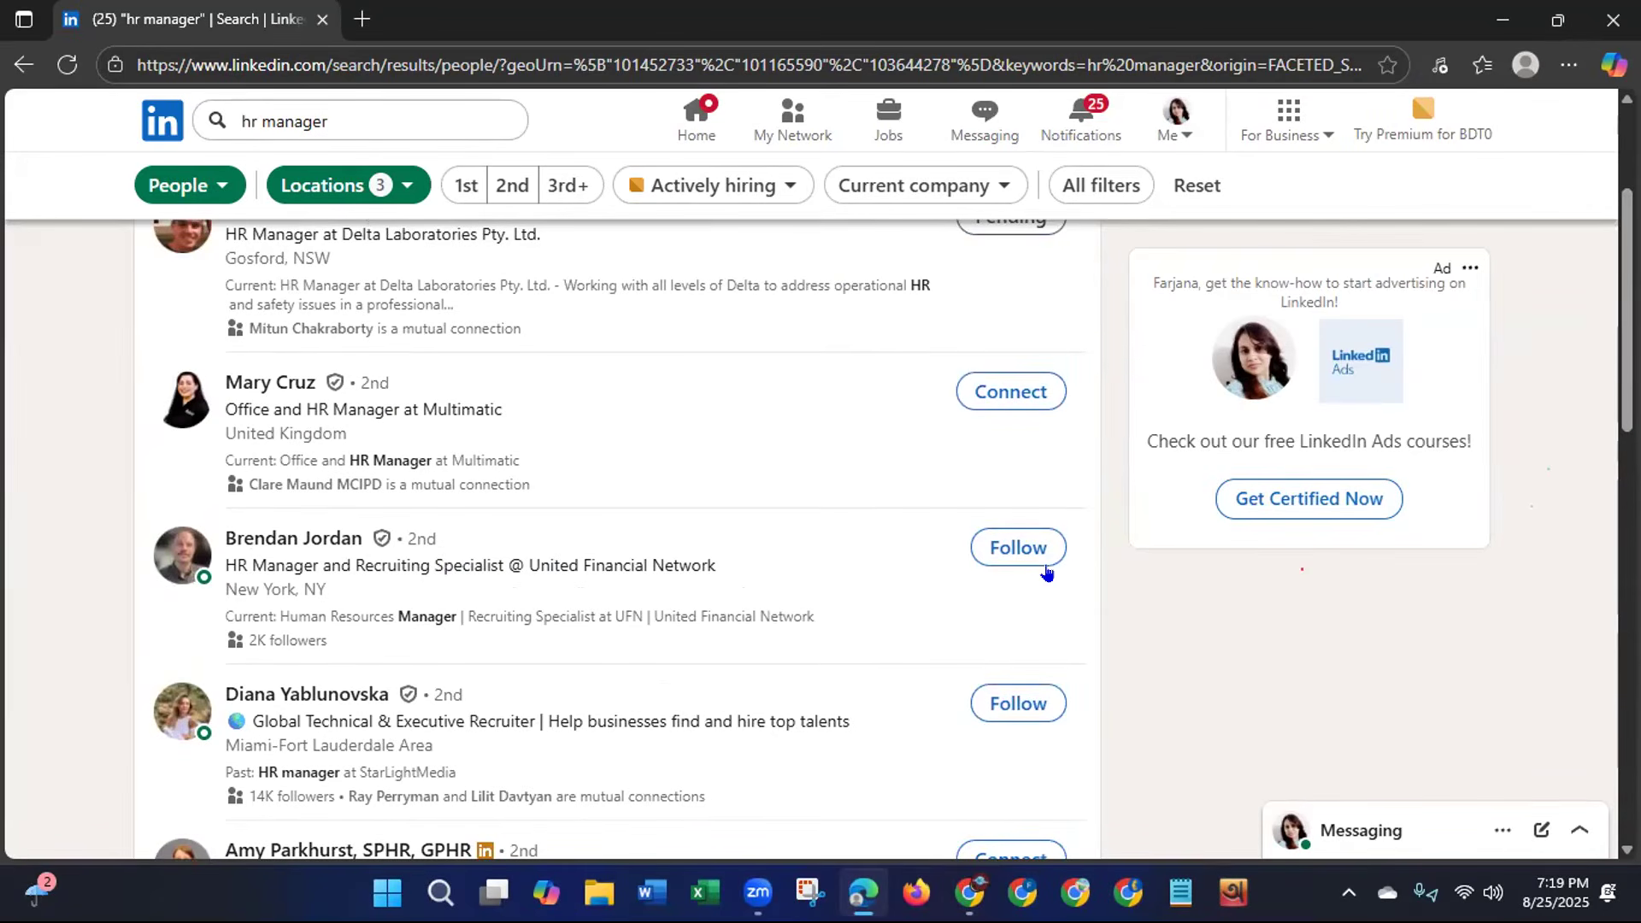
right_click(306, 537)
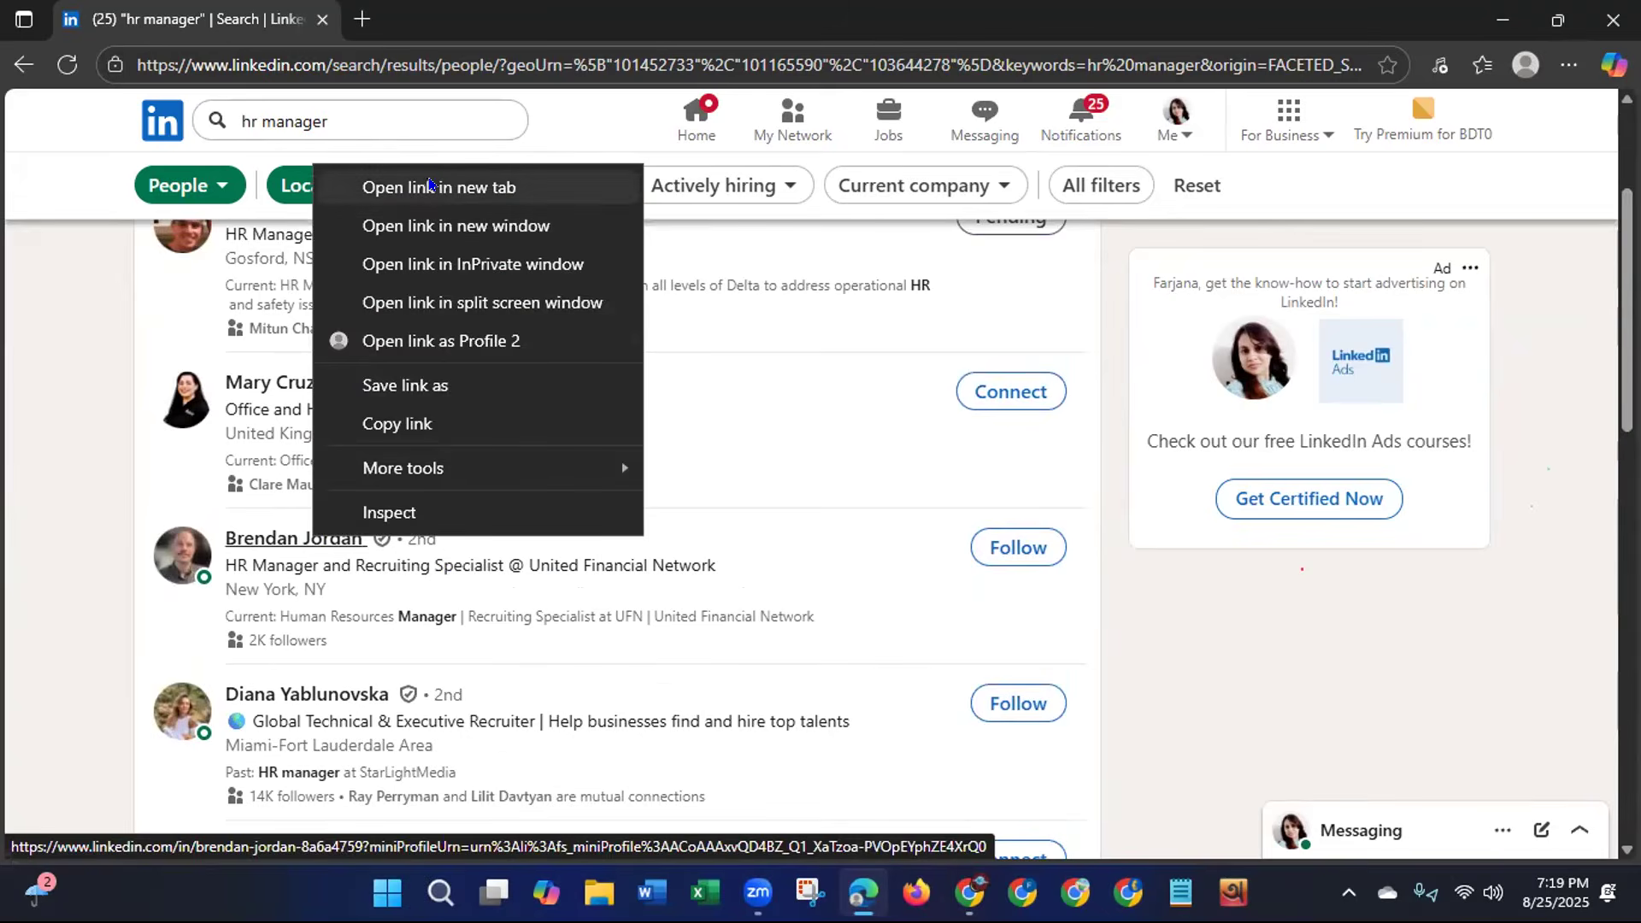
click(429, 186)
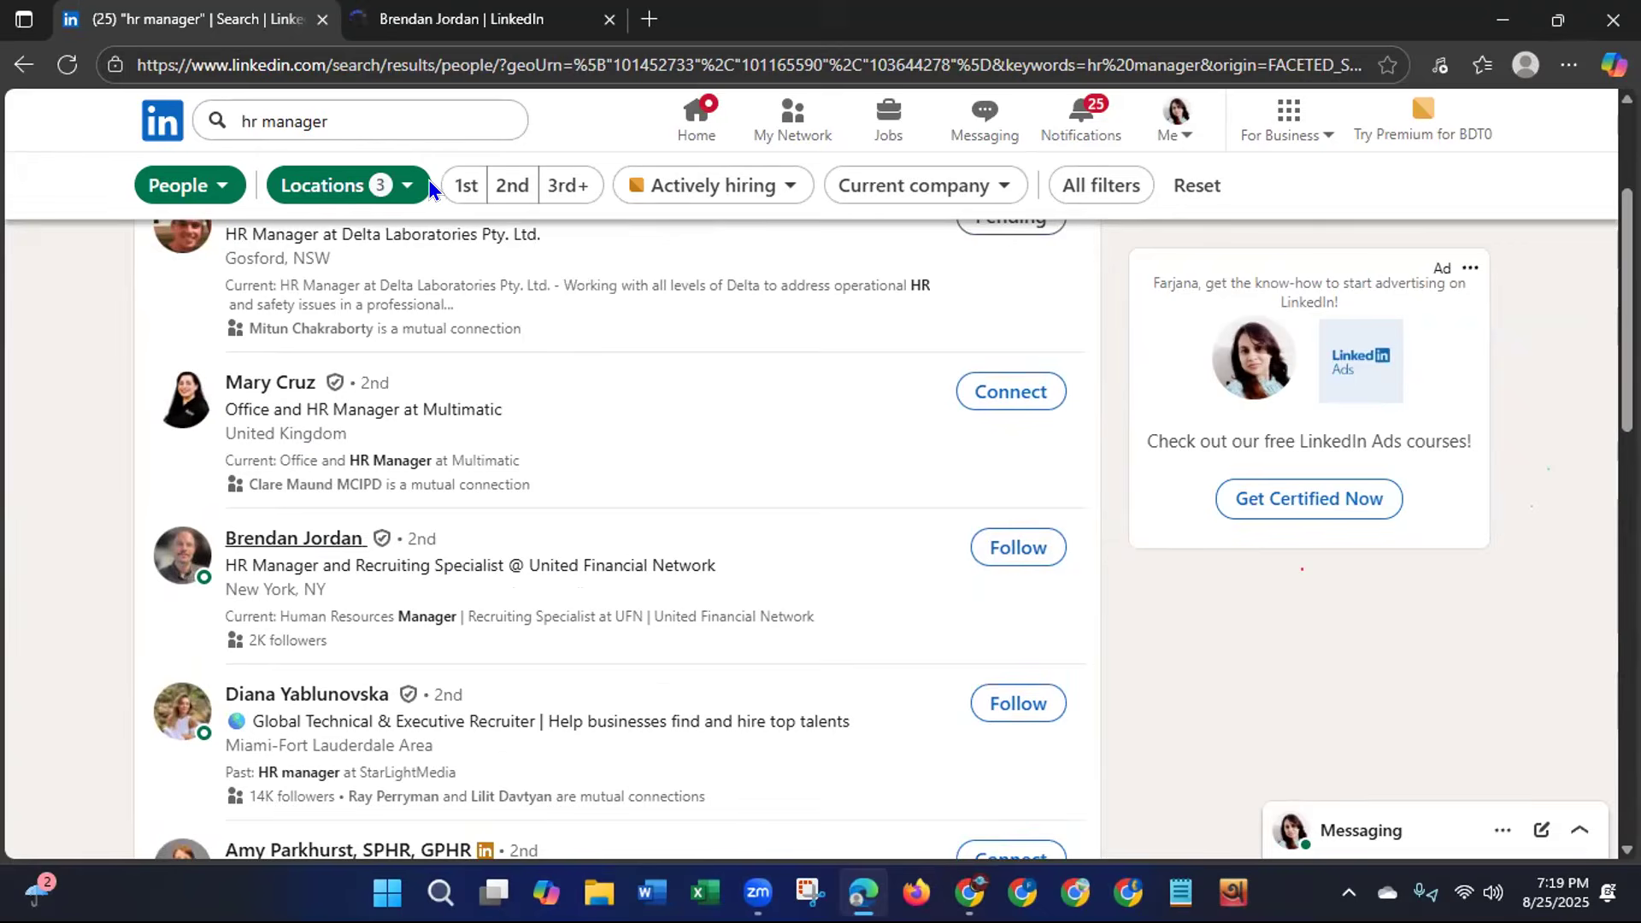
click(391, 24)
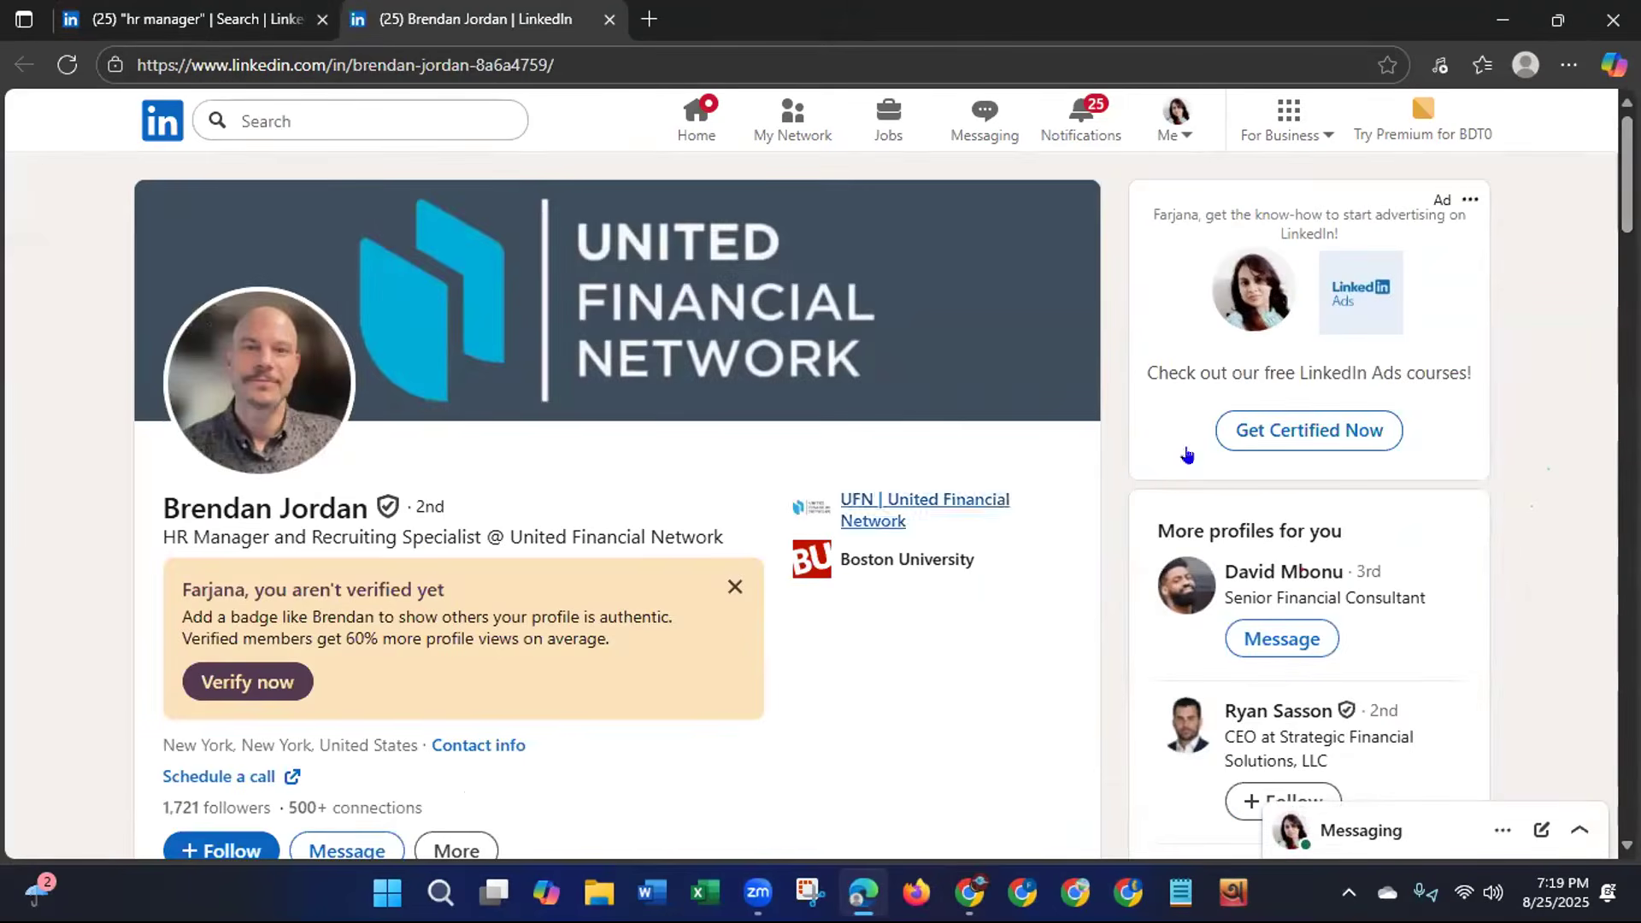
Start a connection request from this profile and choose to add a free note to the invitation.
scroll(981, 476, down, 3)
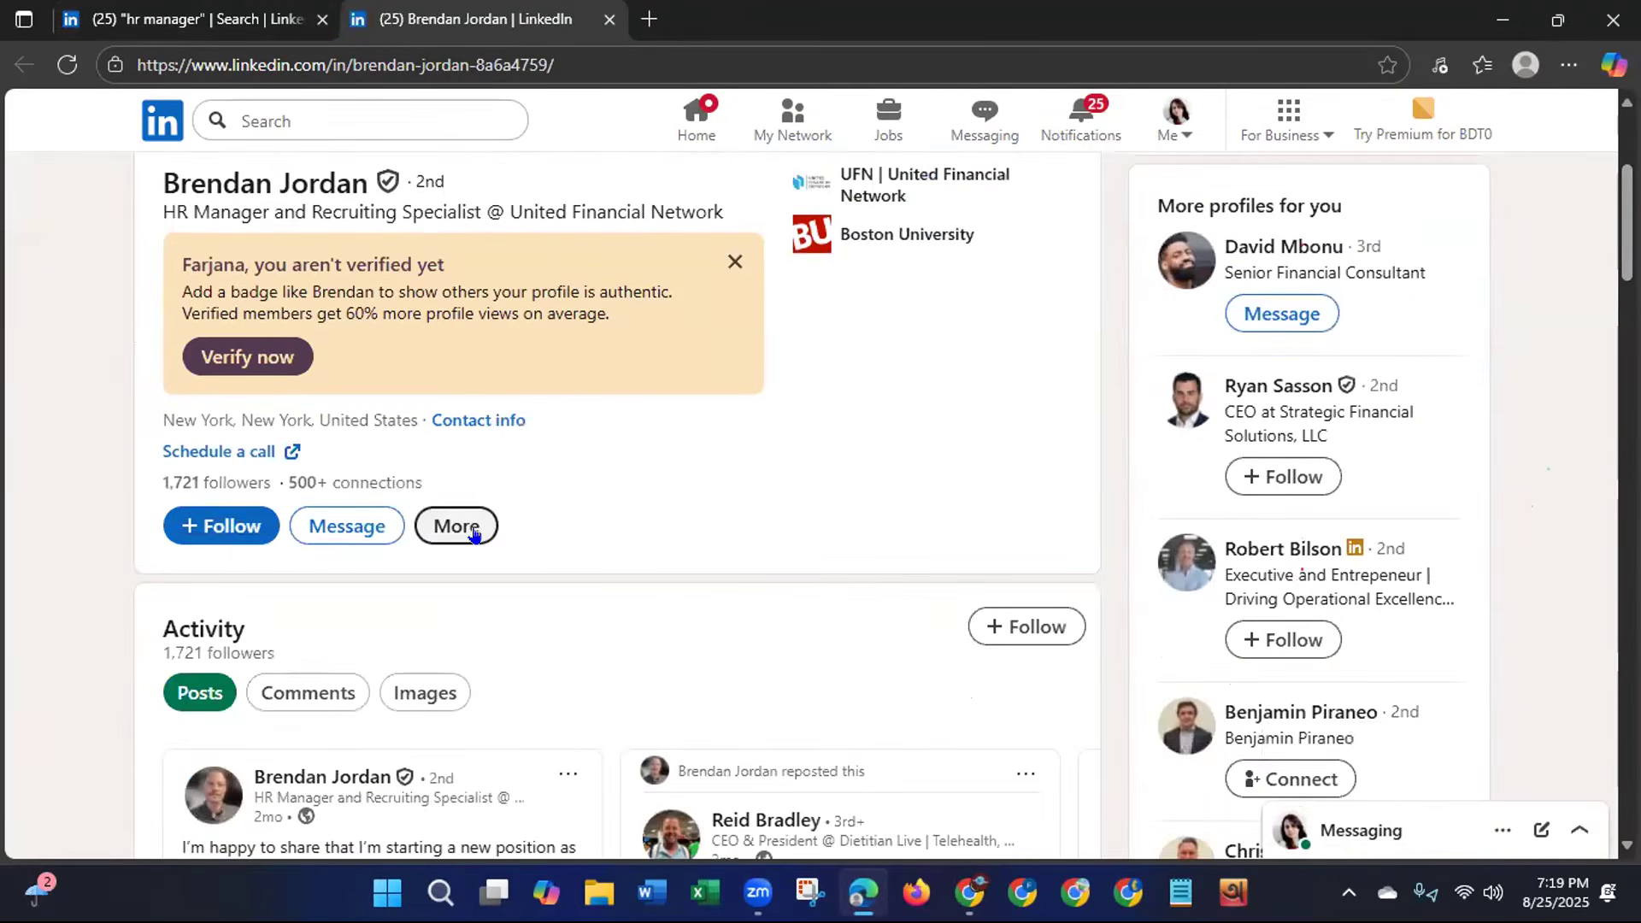
click(475, 535)
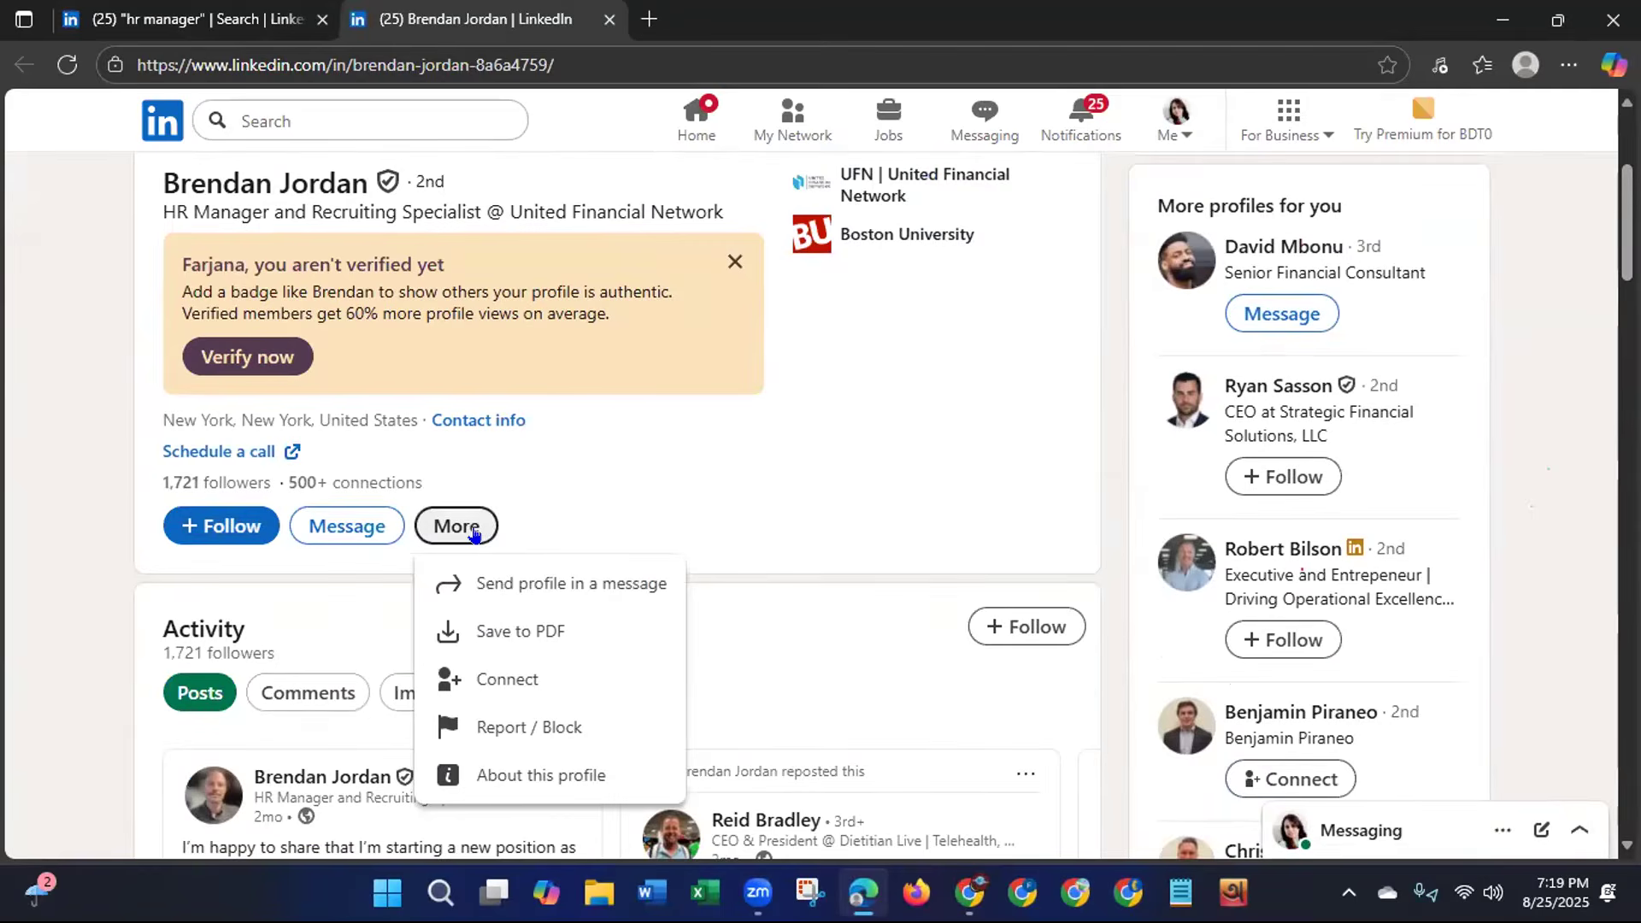
click(491, 683)
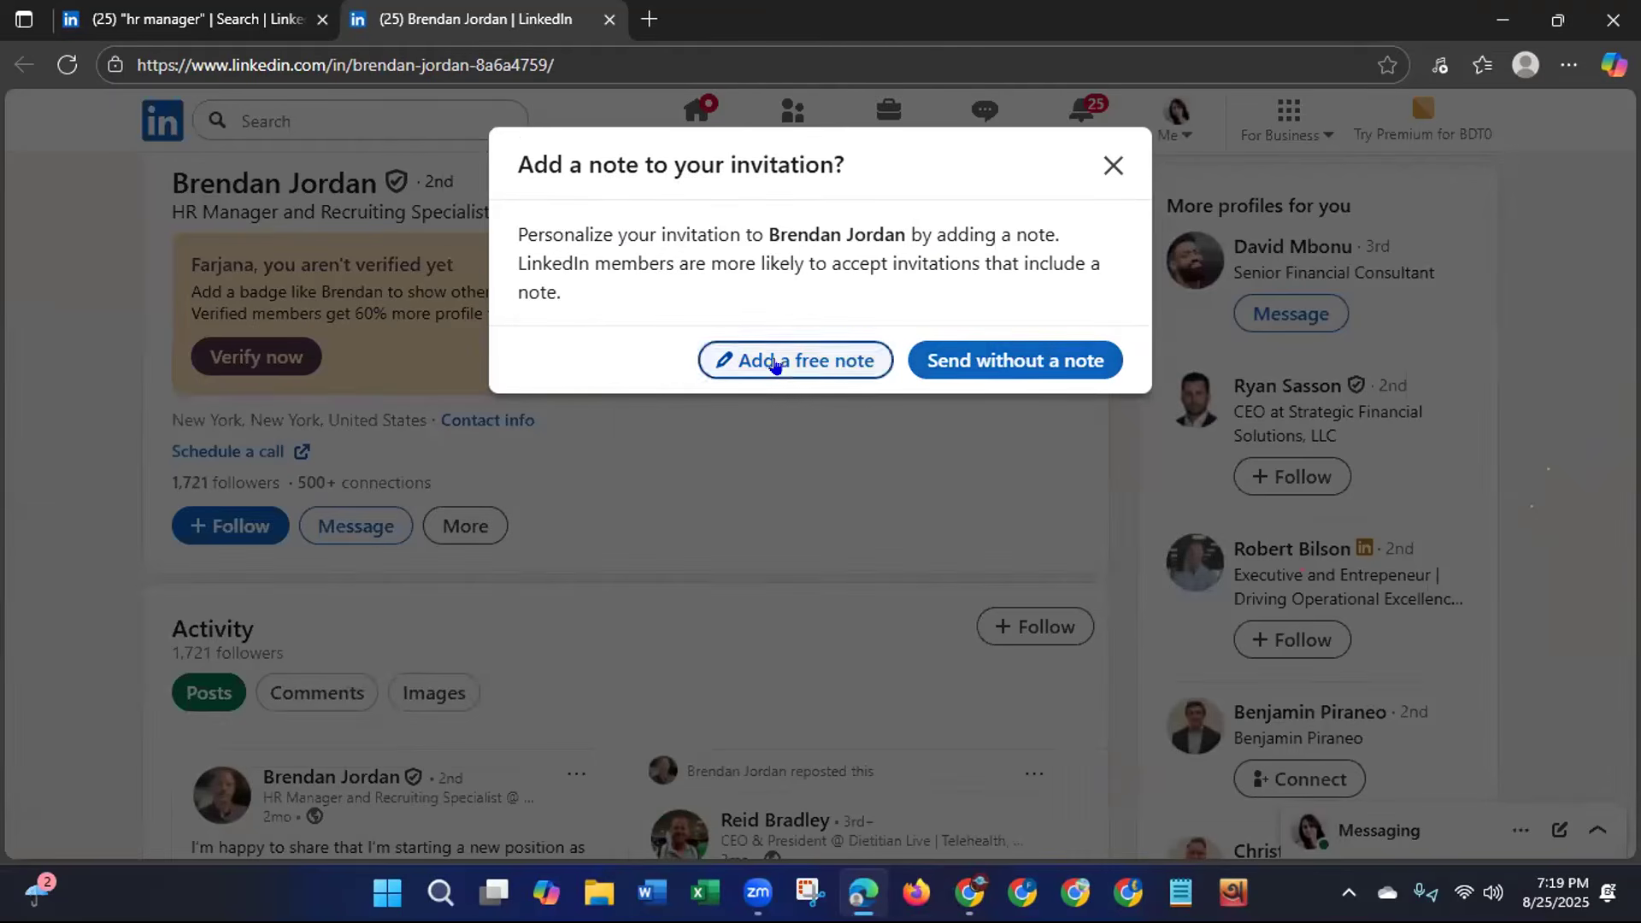
click(775, 362)
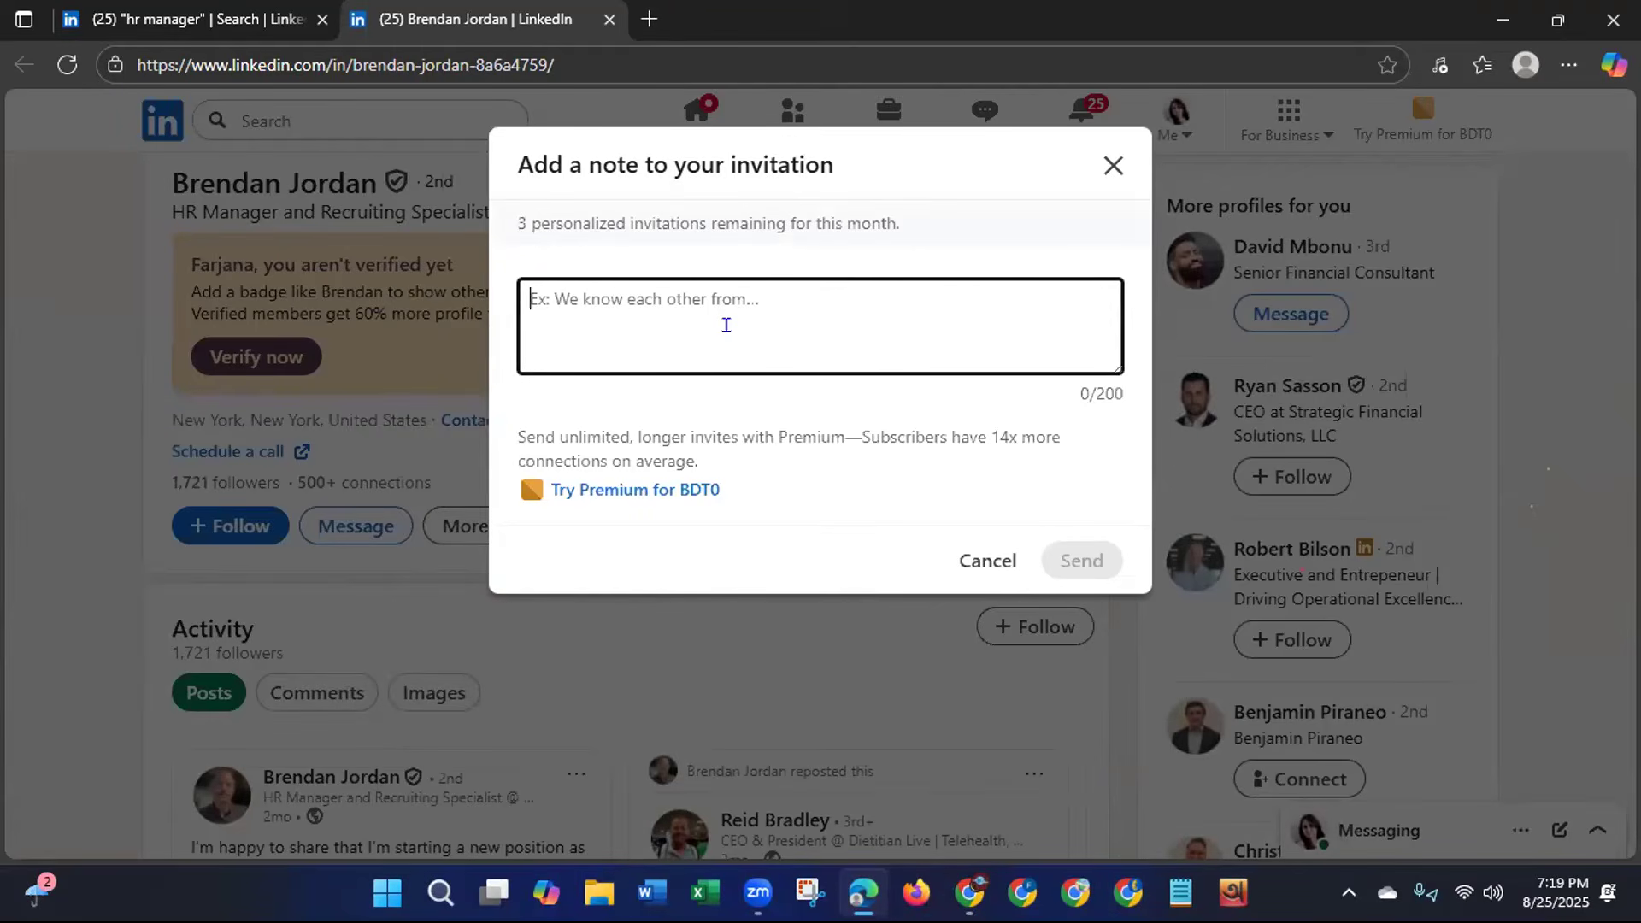
Start the invitation note with "Hello", the sender's first name, "a Digital Marketing Manager" and "I've visited your profile and would".
text(Hello)
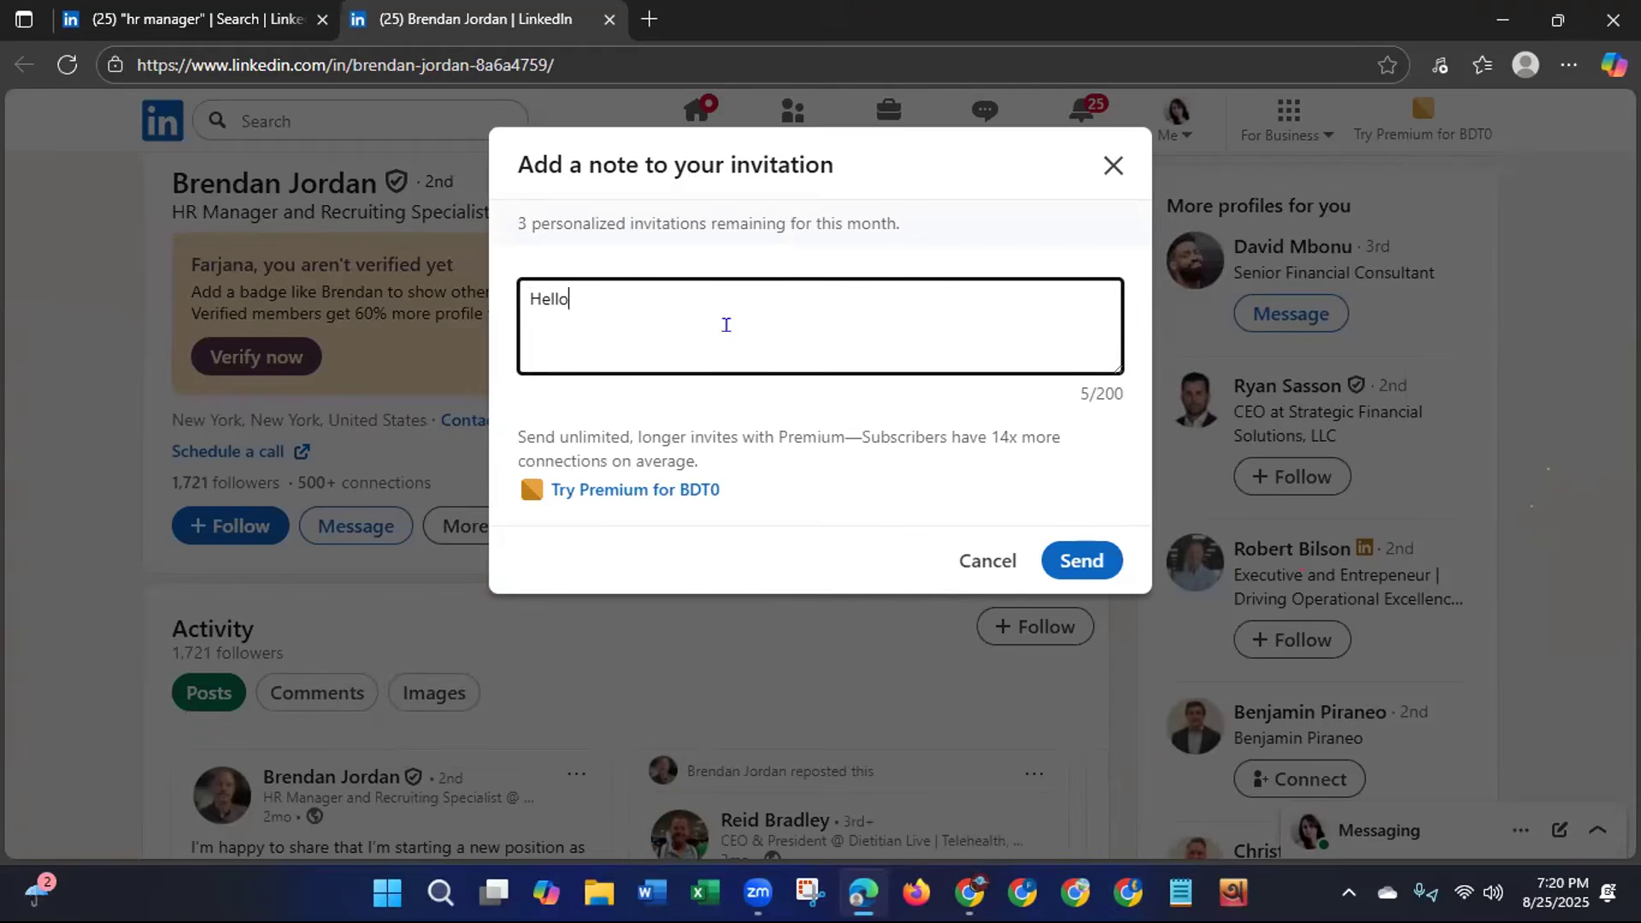
text(, this is Farjana a Digital Marketing Manager)
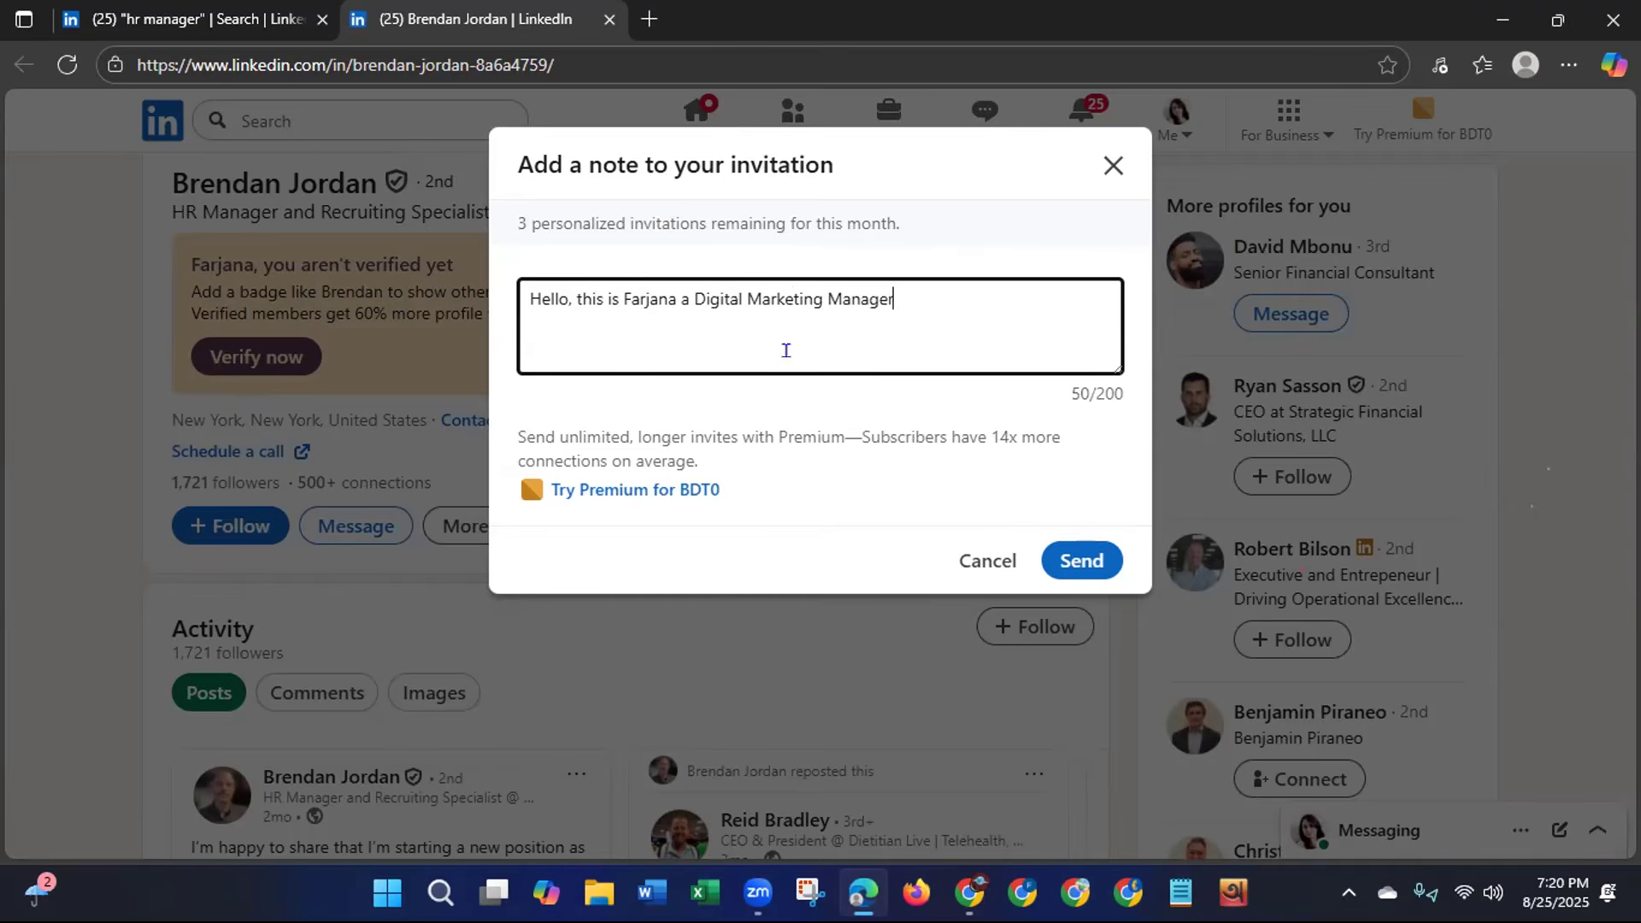
text(. I've visited your prof)
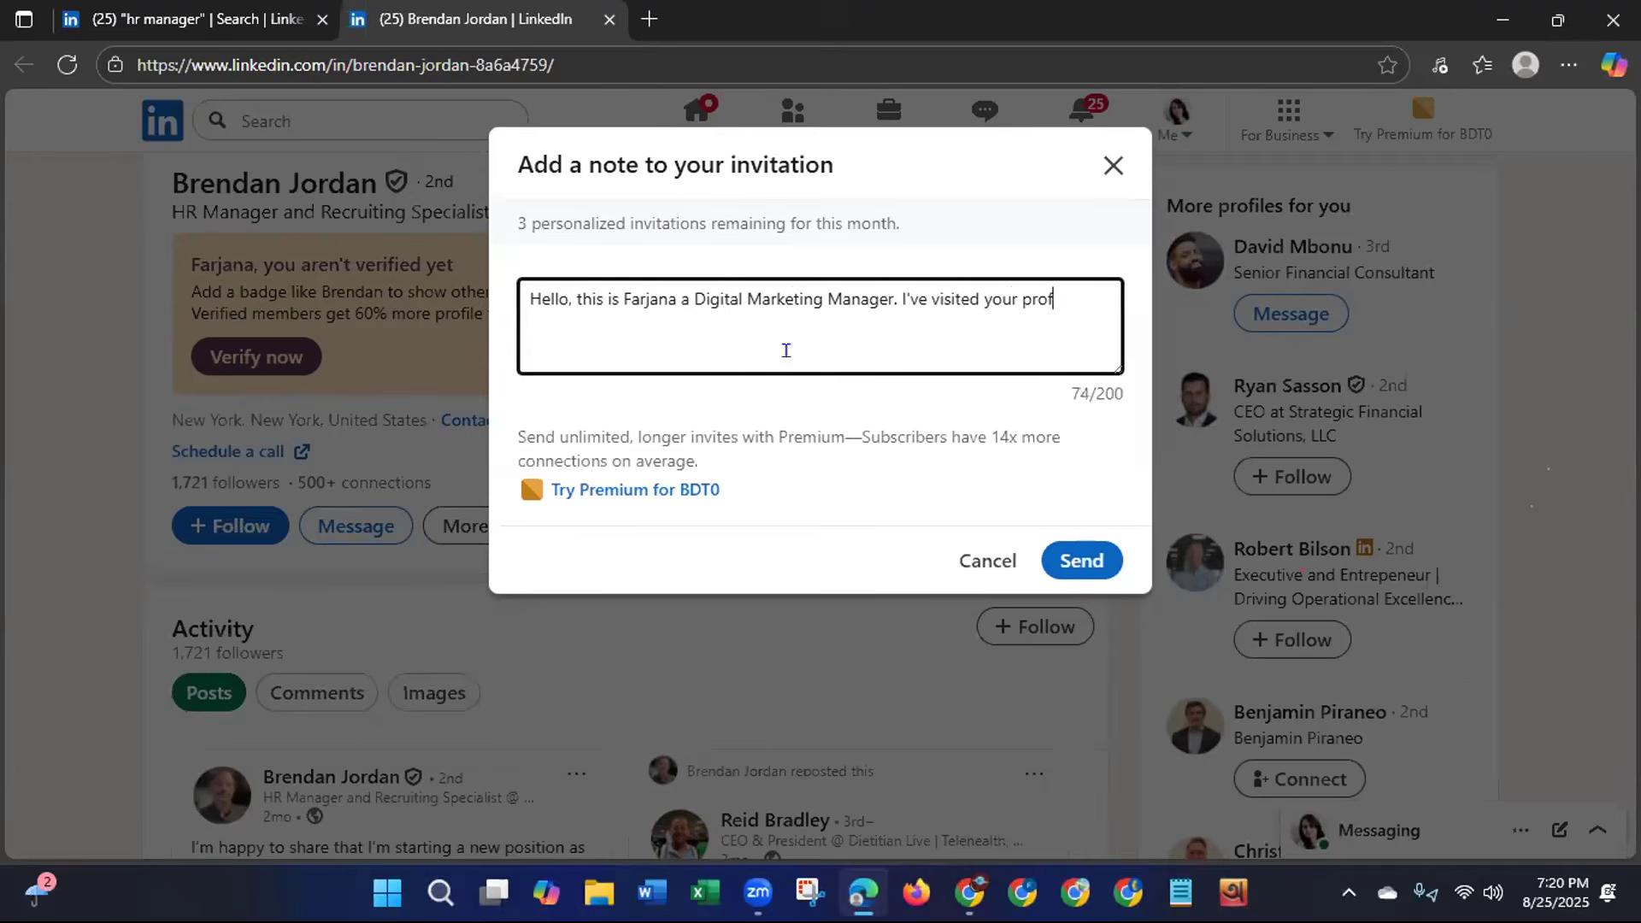
text(ile and would )
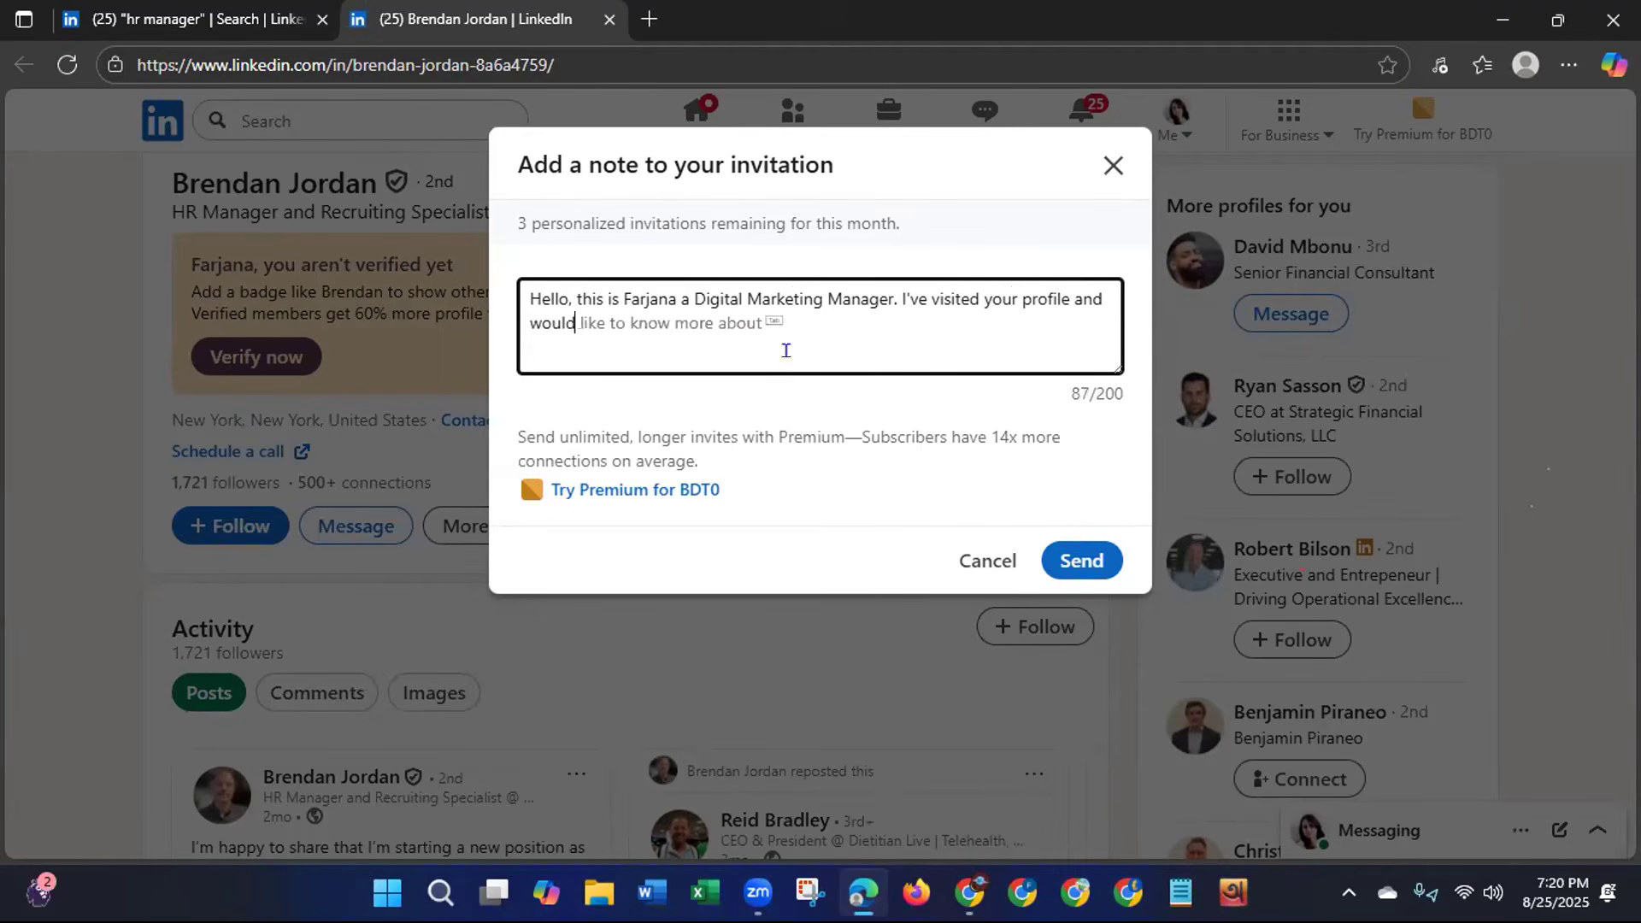
Finish the note with "like to be a part of your professional LinkedIn network. Thanks." and send the invitation.
text(like to be a )
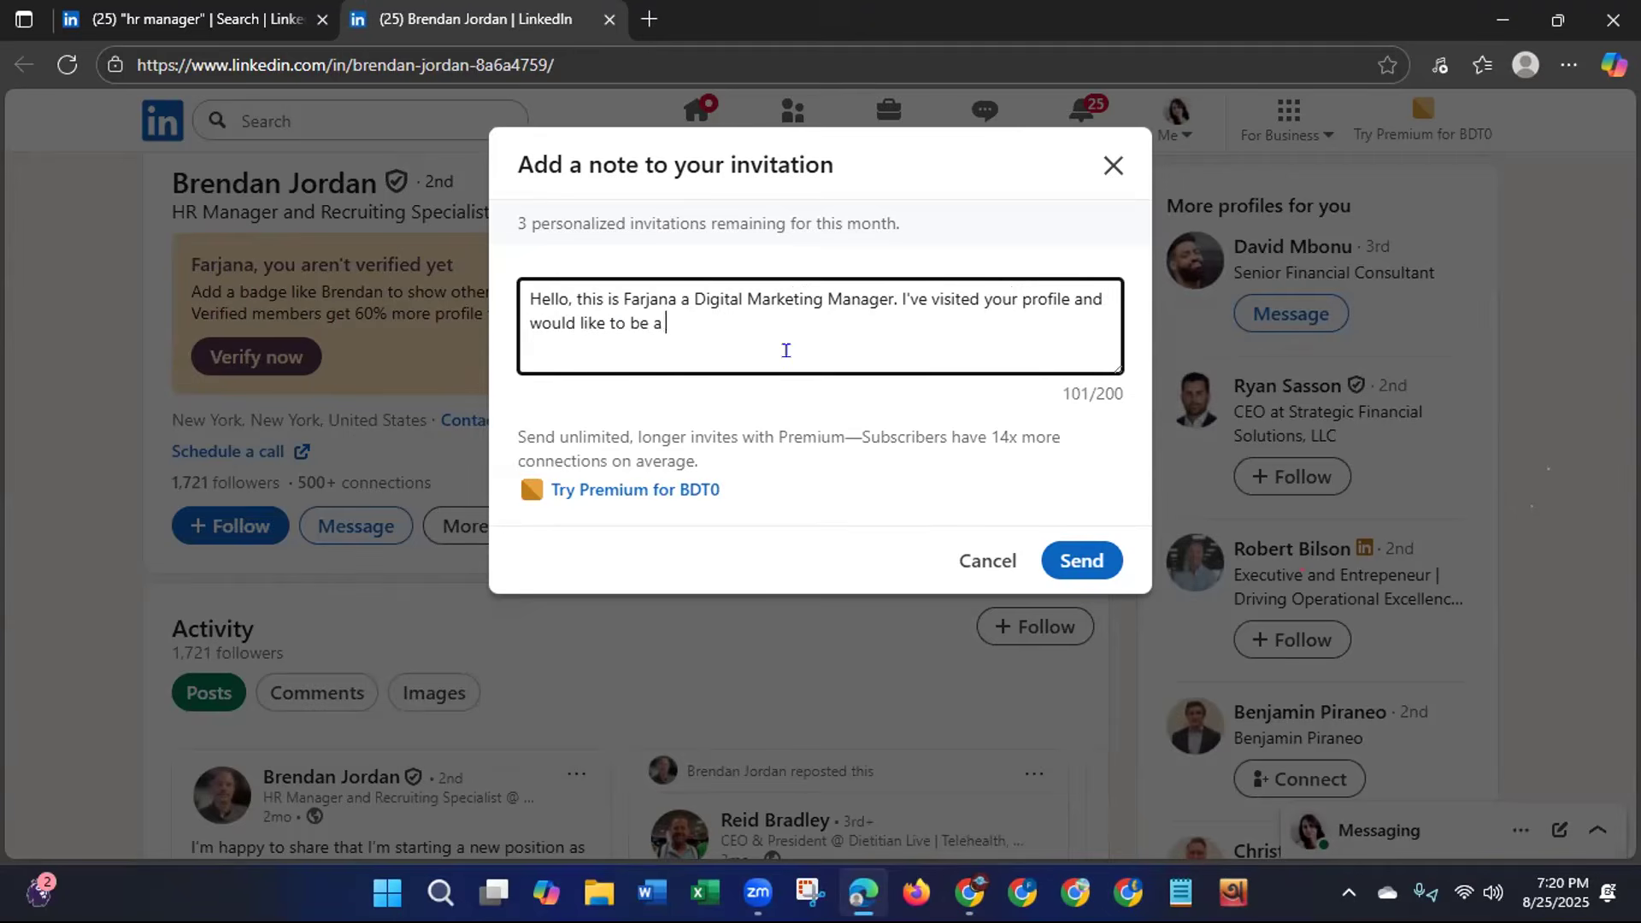
text(part of you)
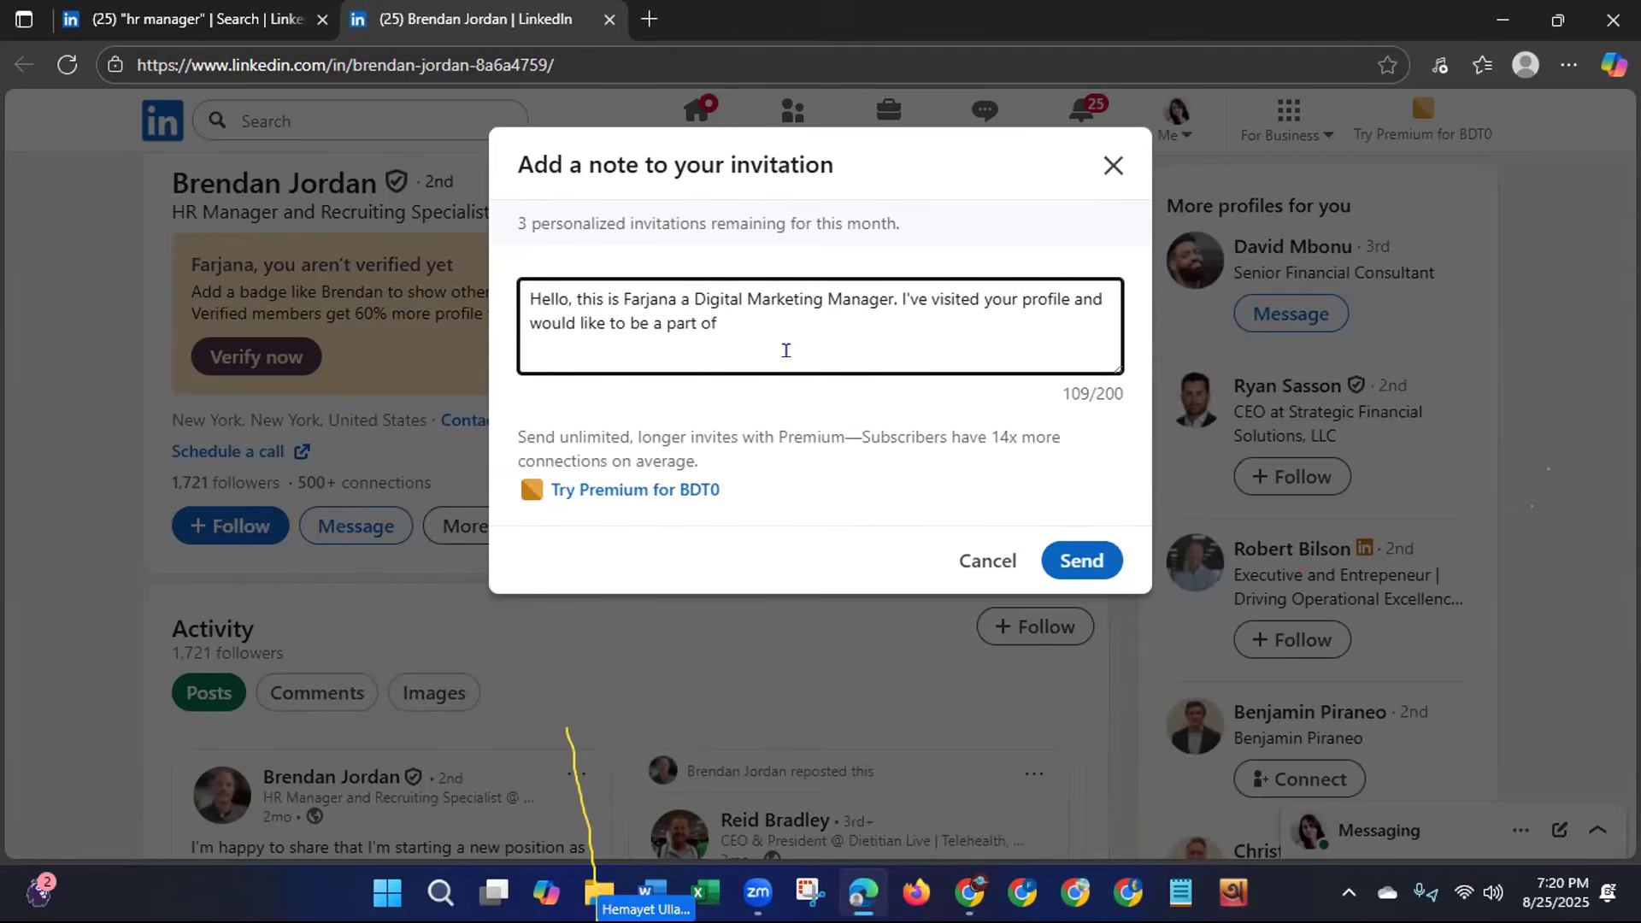
text(r )
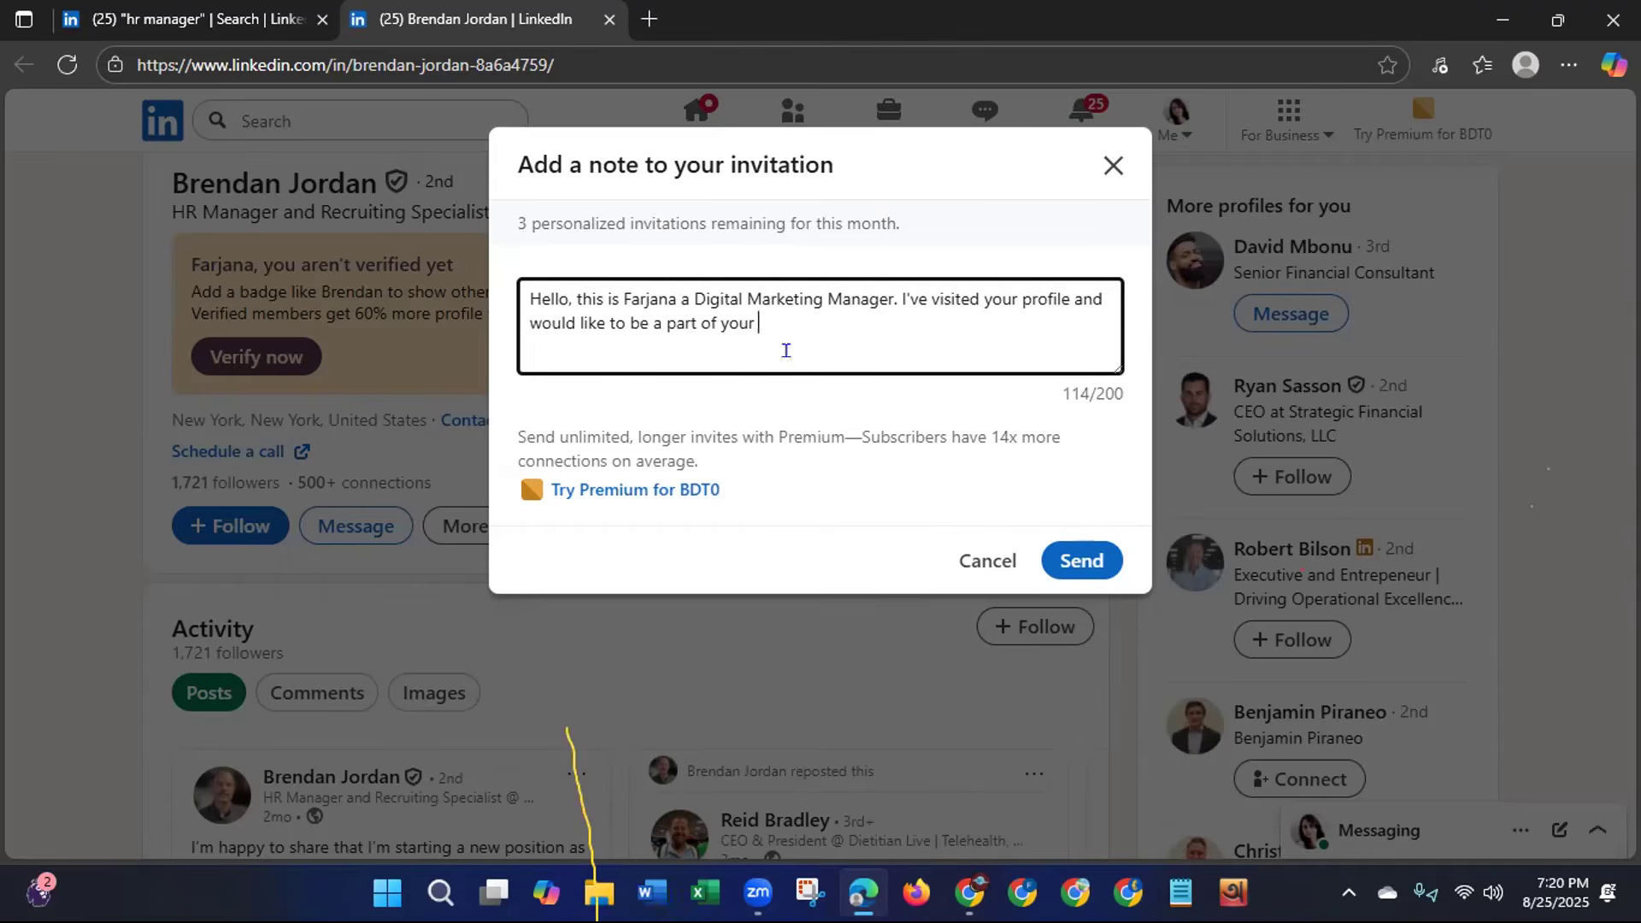
text(professional)
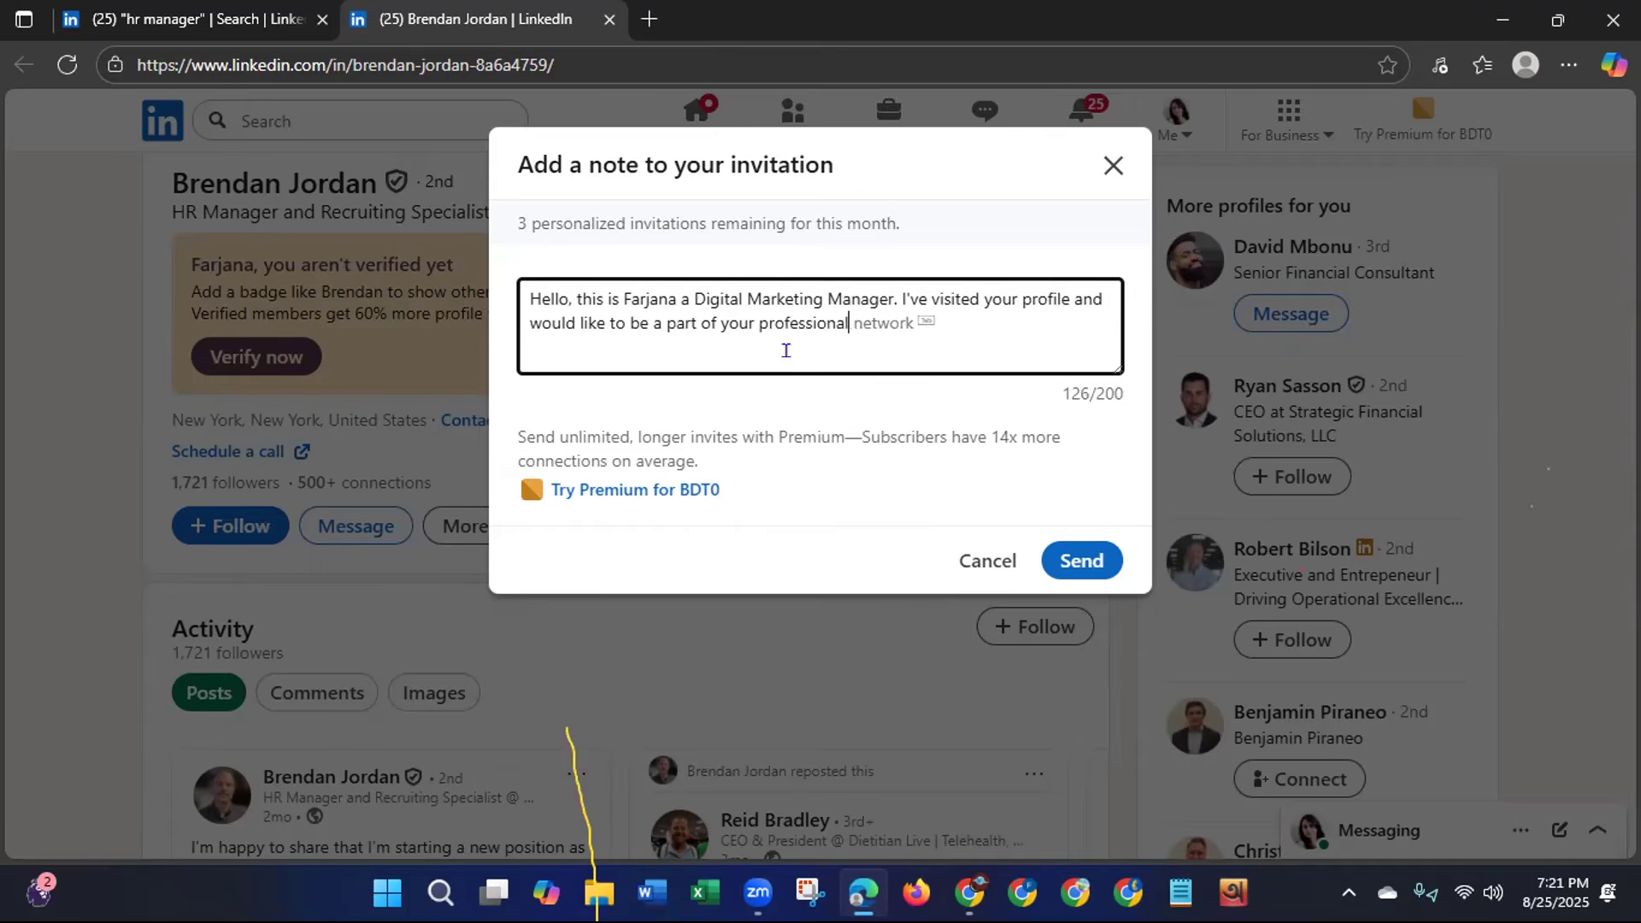
text( LinkedIn)
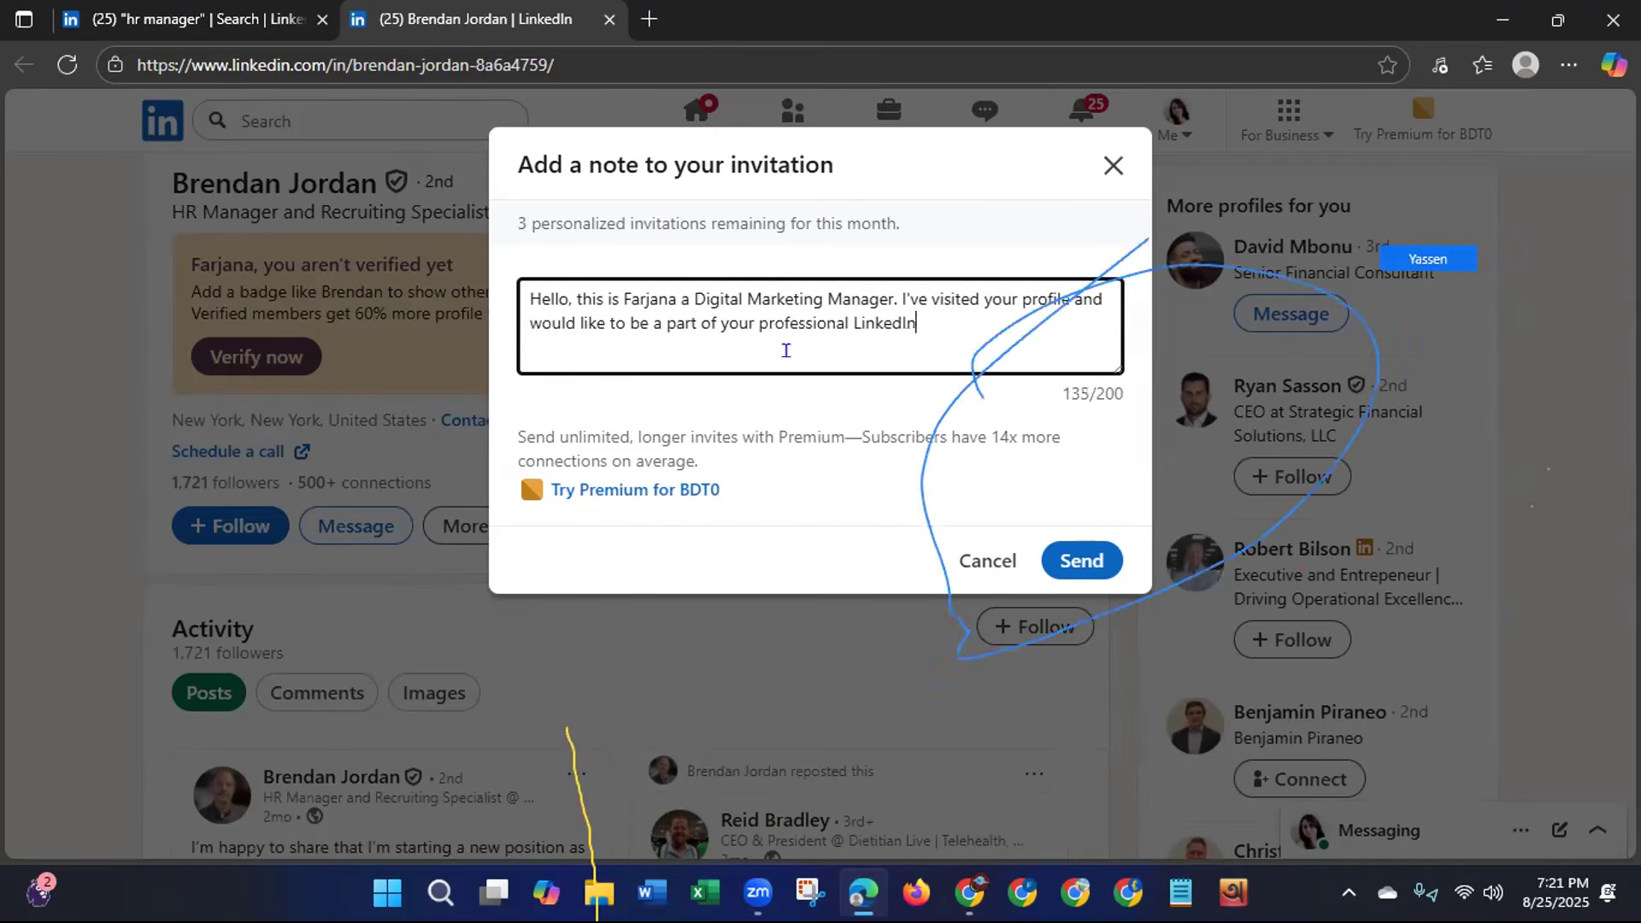
text( network. Thanks)
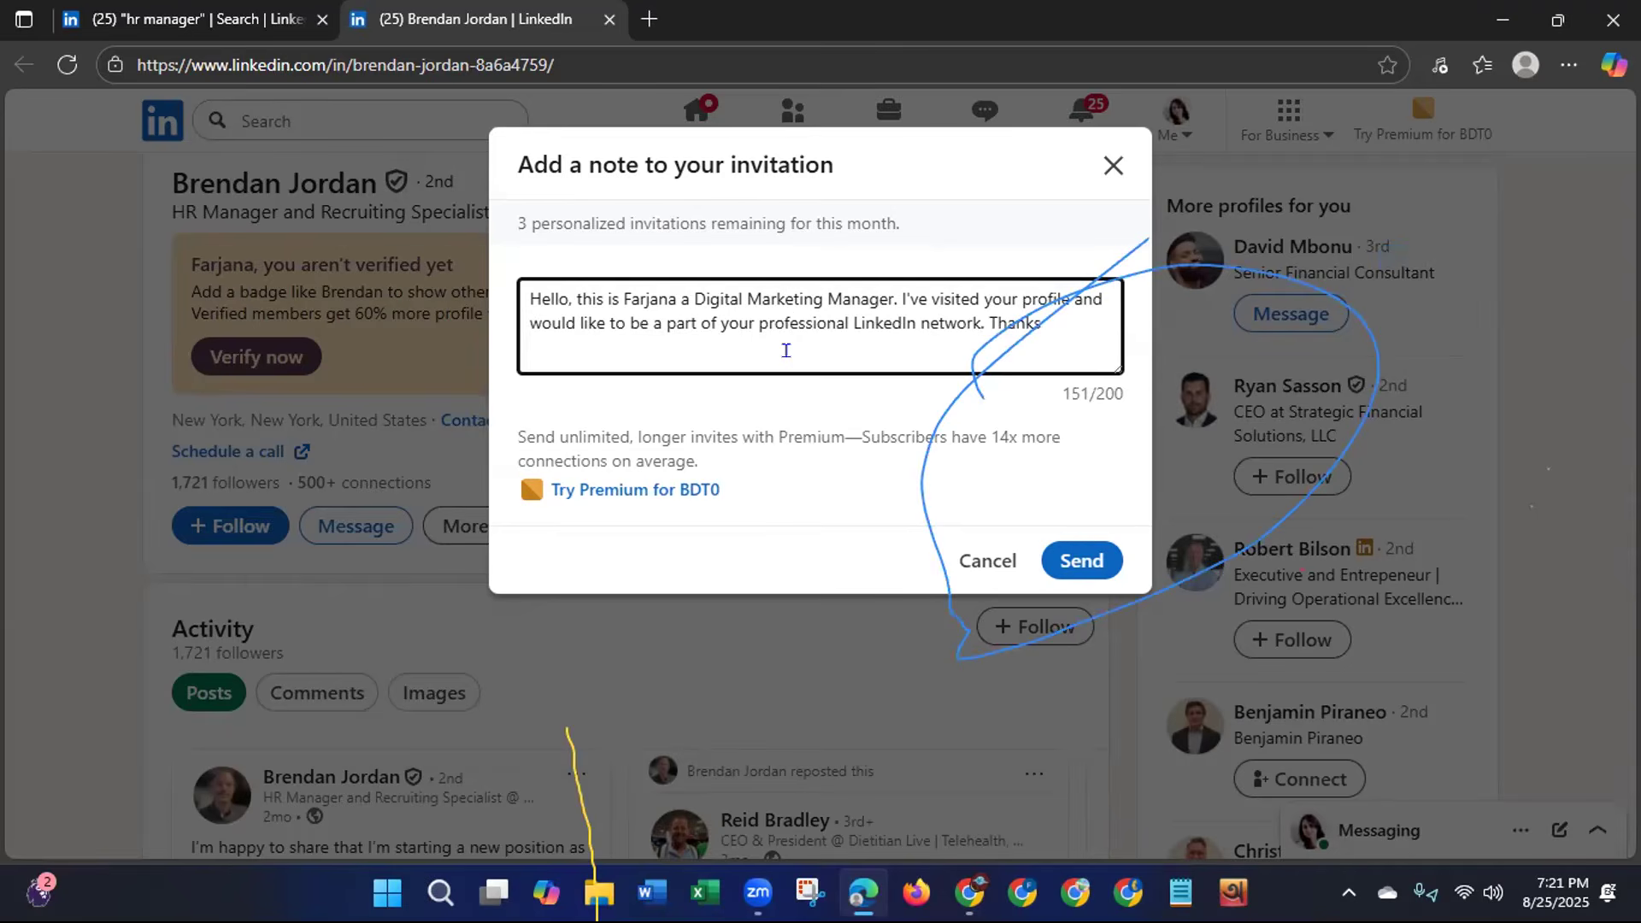
text(.)
click(1079, 561)
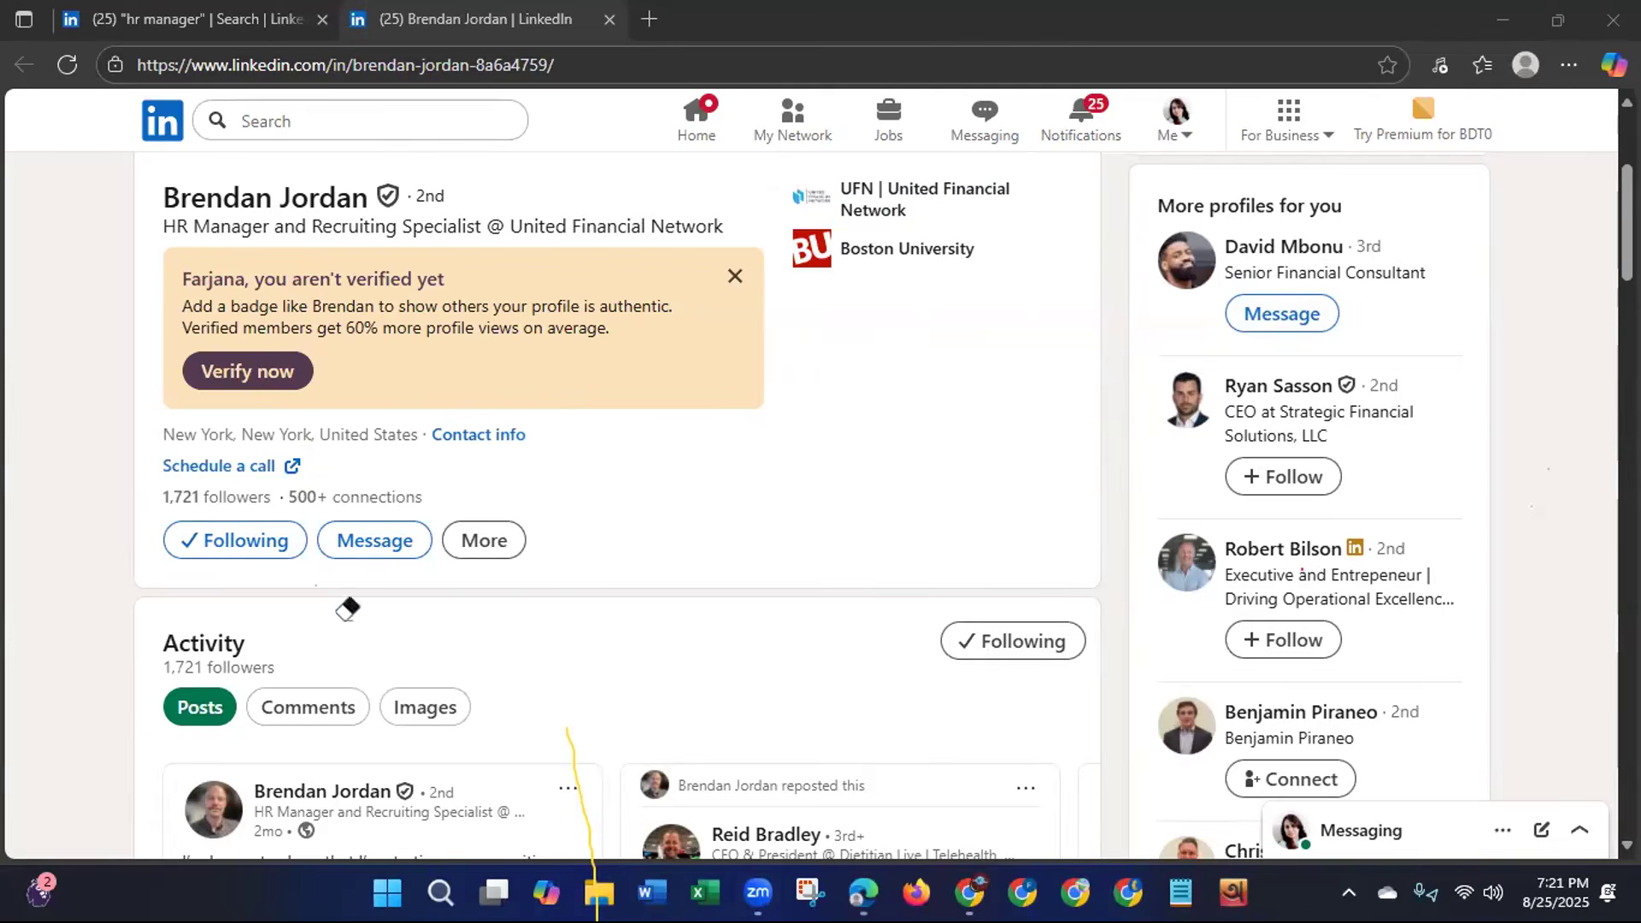
Erase the stray yellow annotation line from the shared screen and return to the "hr manager" search results tab.
click(561, 730)
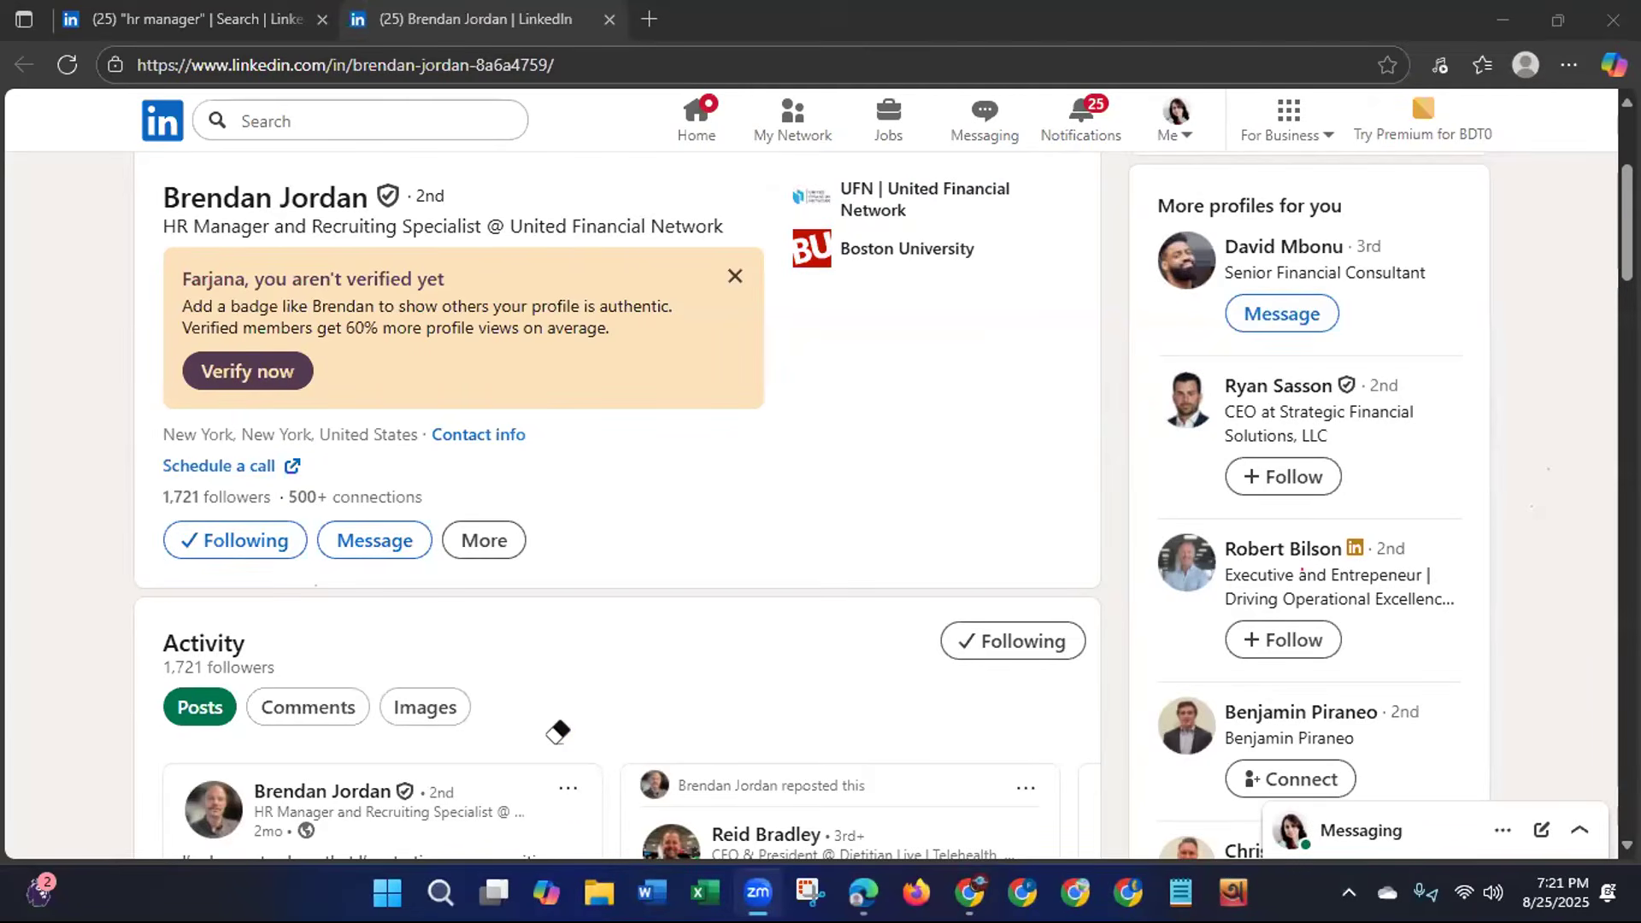
click(1026, 523)
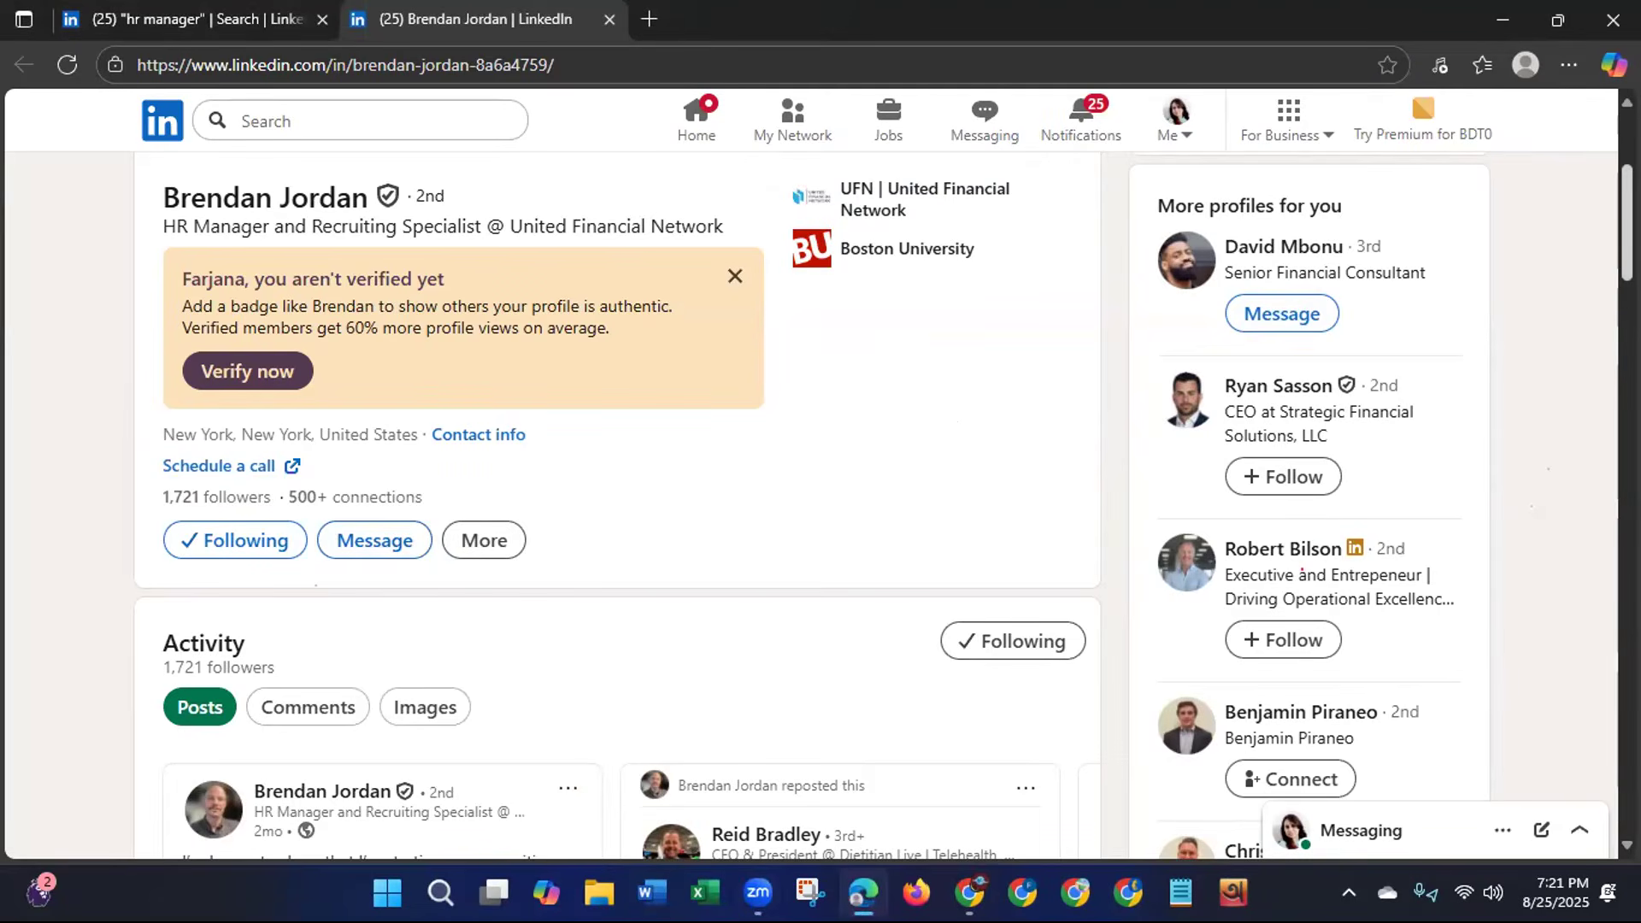
scroll(1549, 206, up, 3)
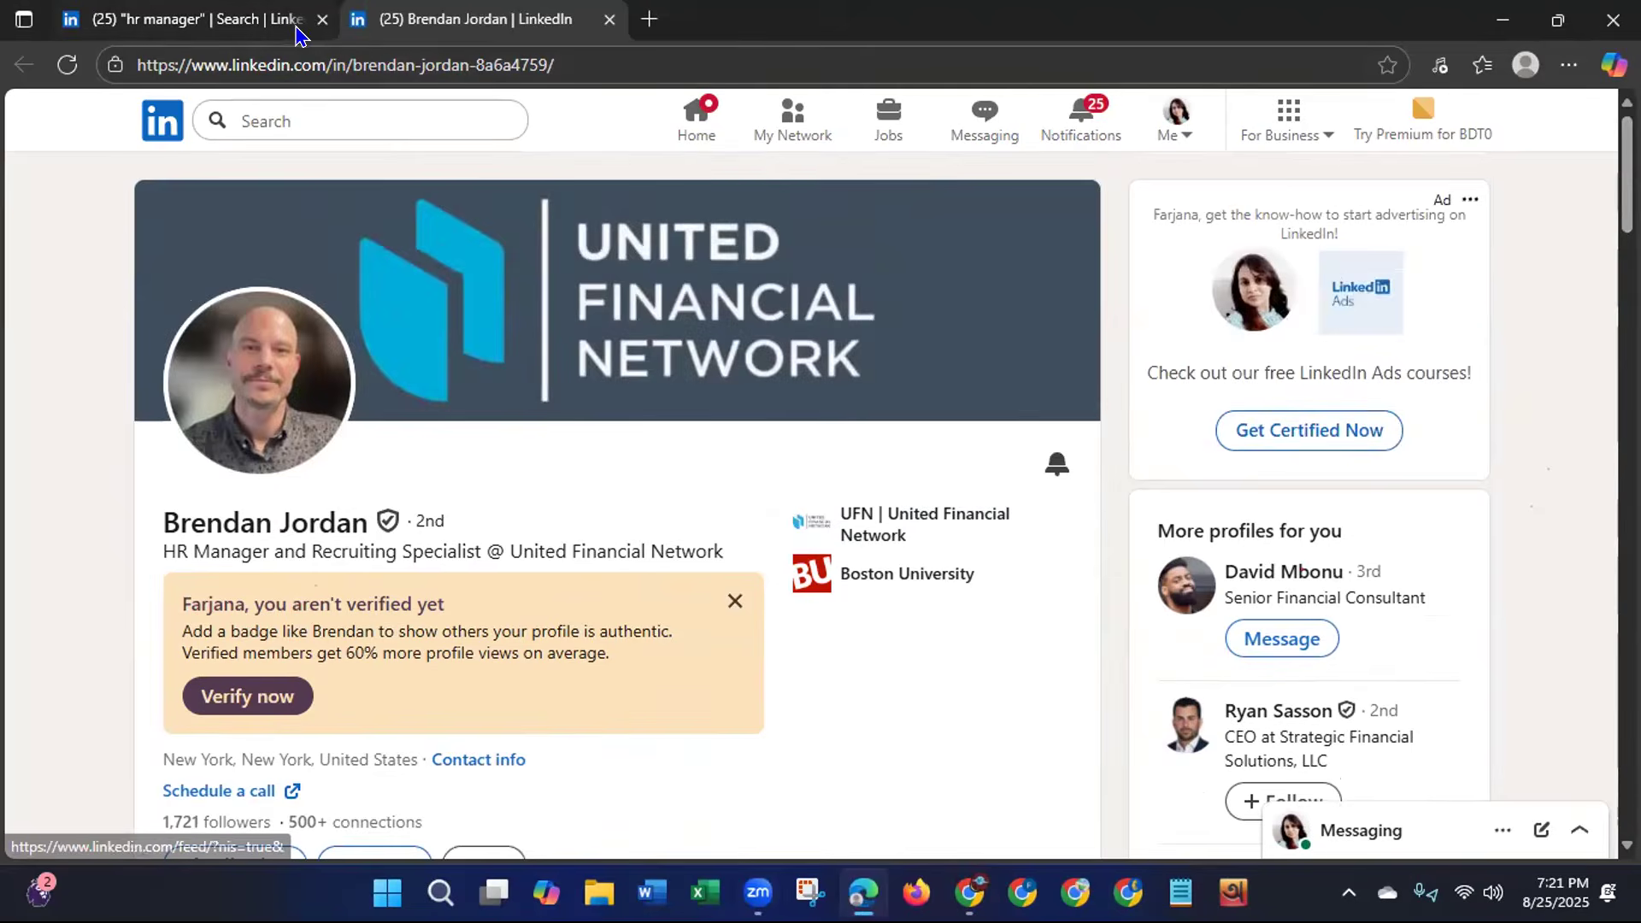
click(261, 19)
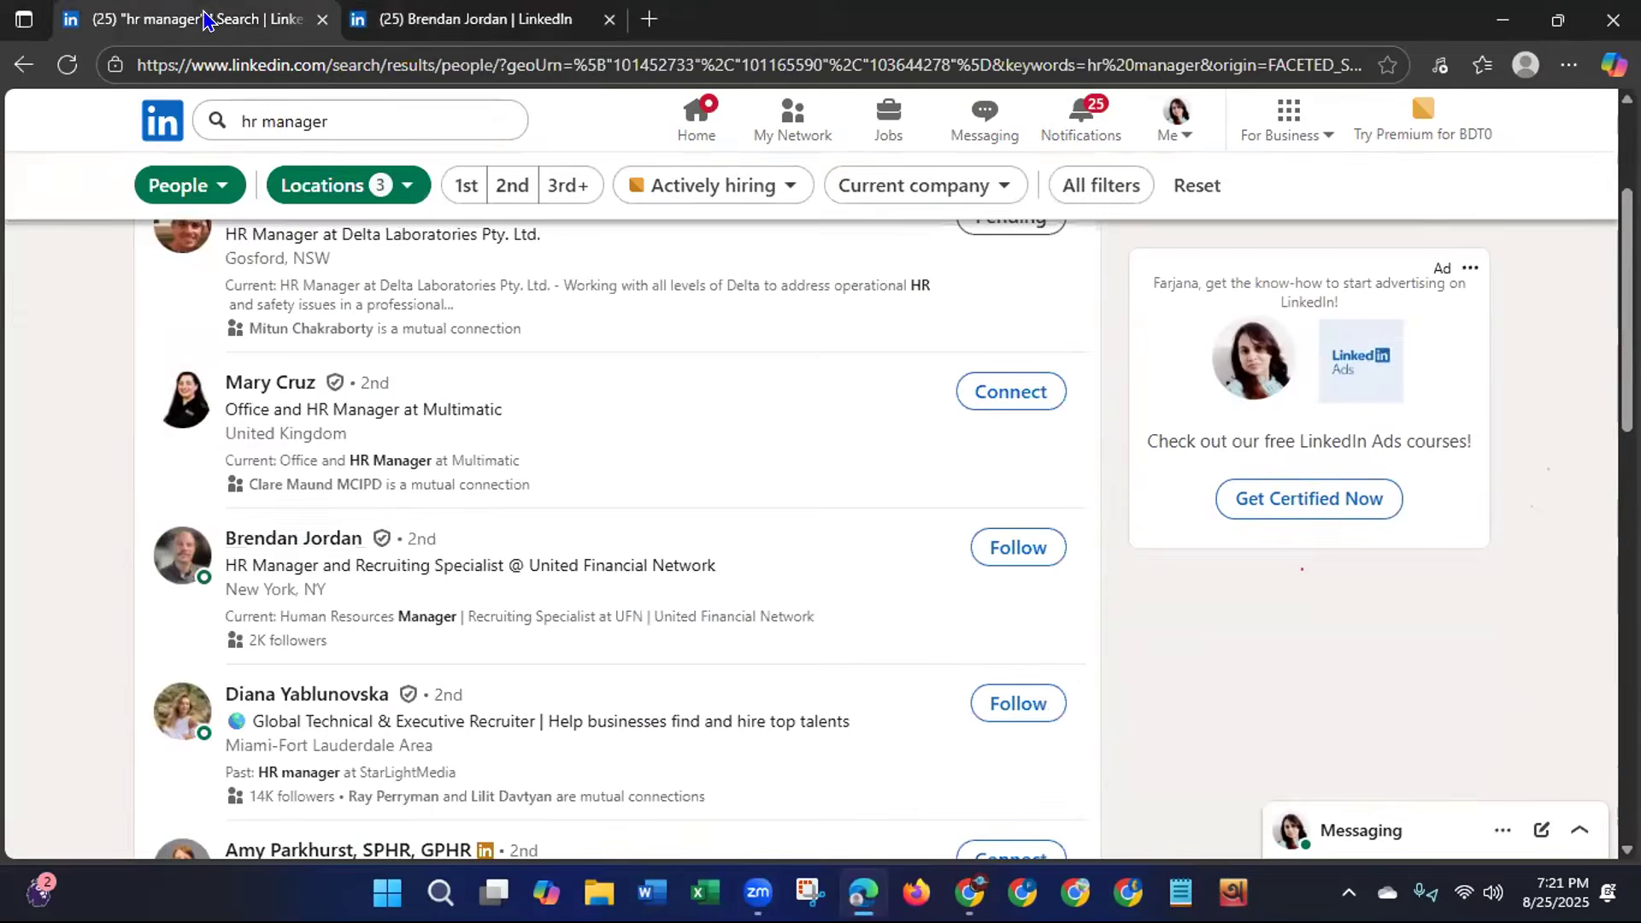
click(1504, 26)
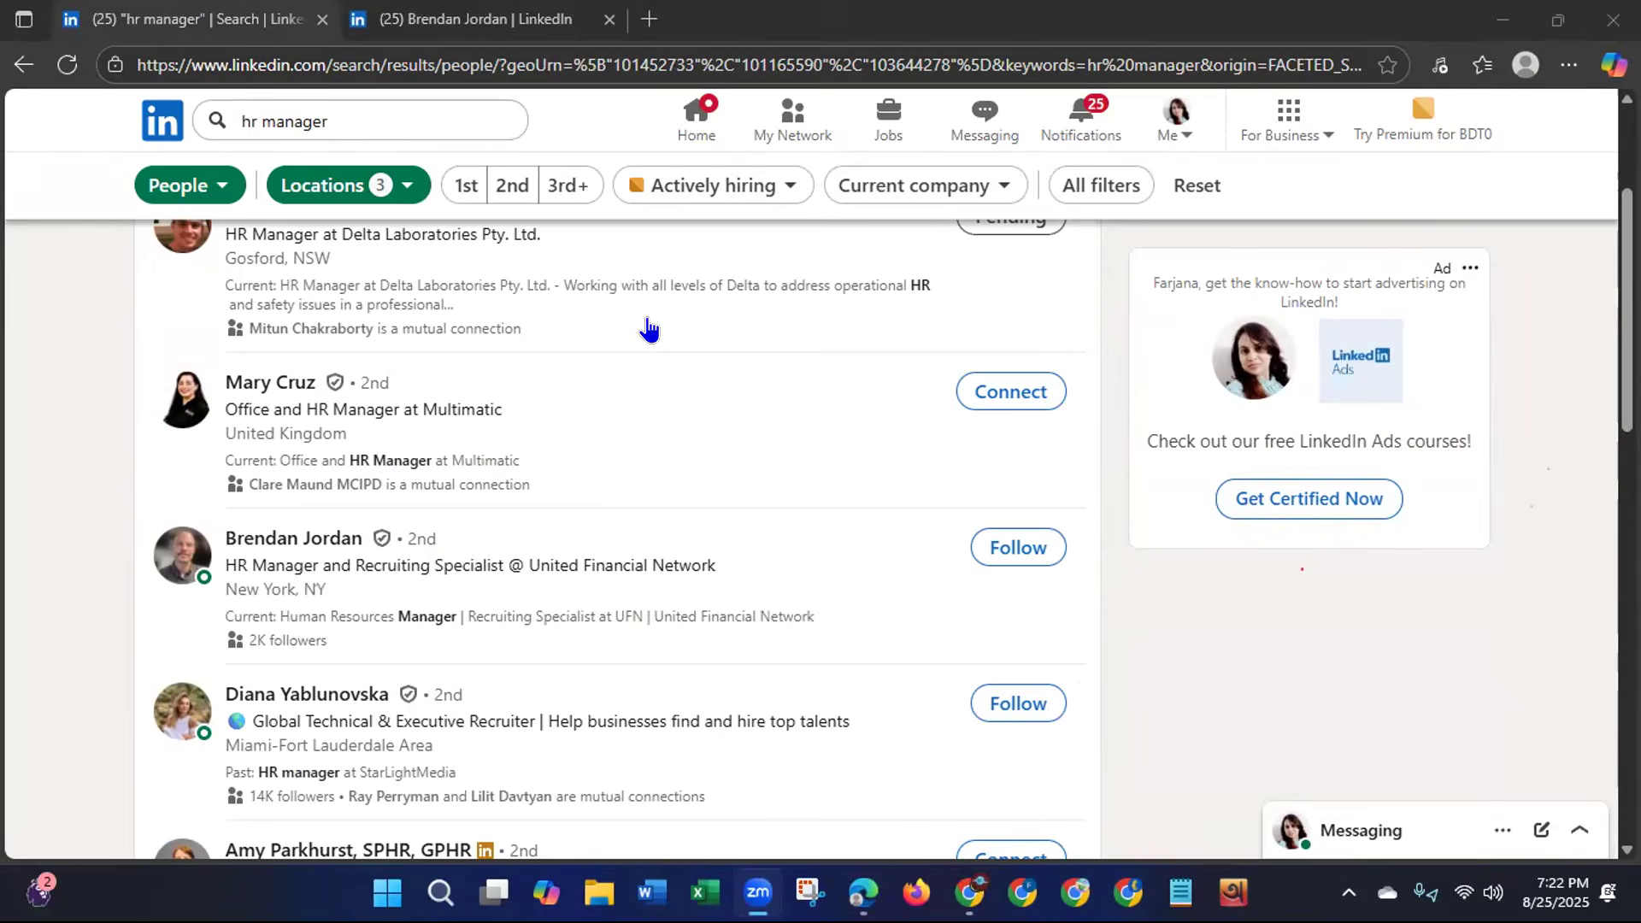
click(1171, 119)
click(944, 343)
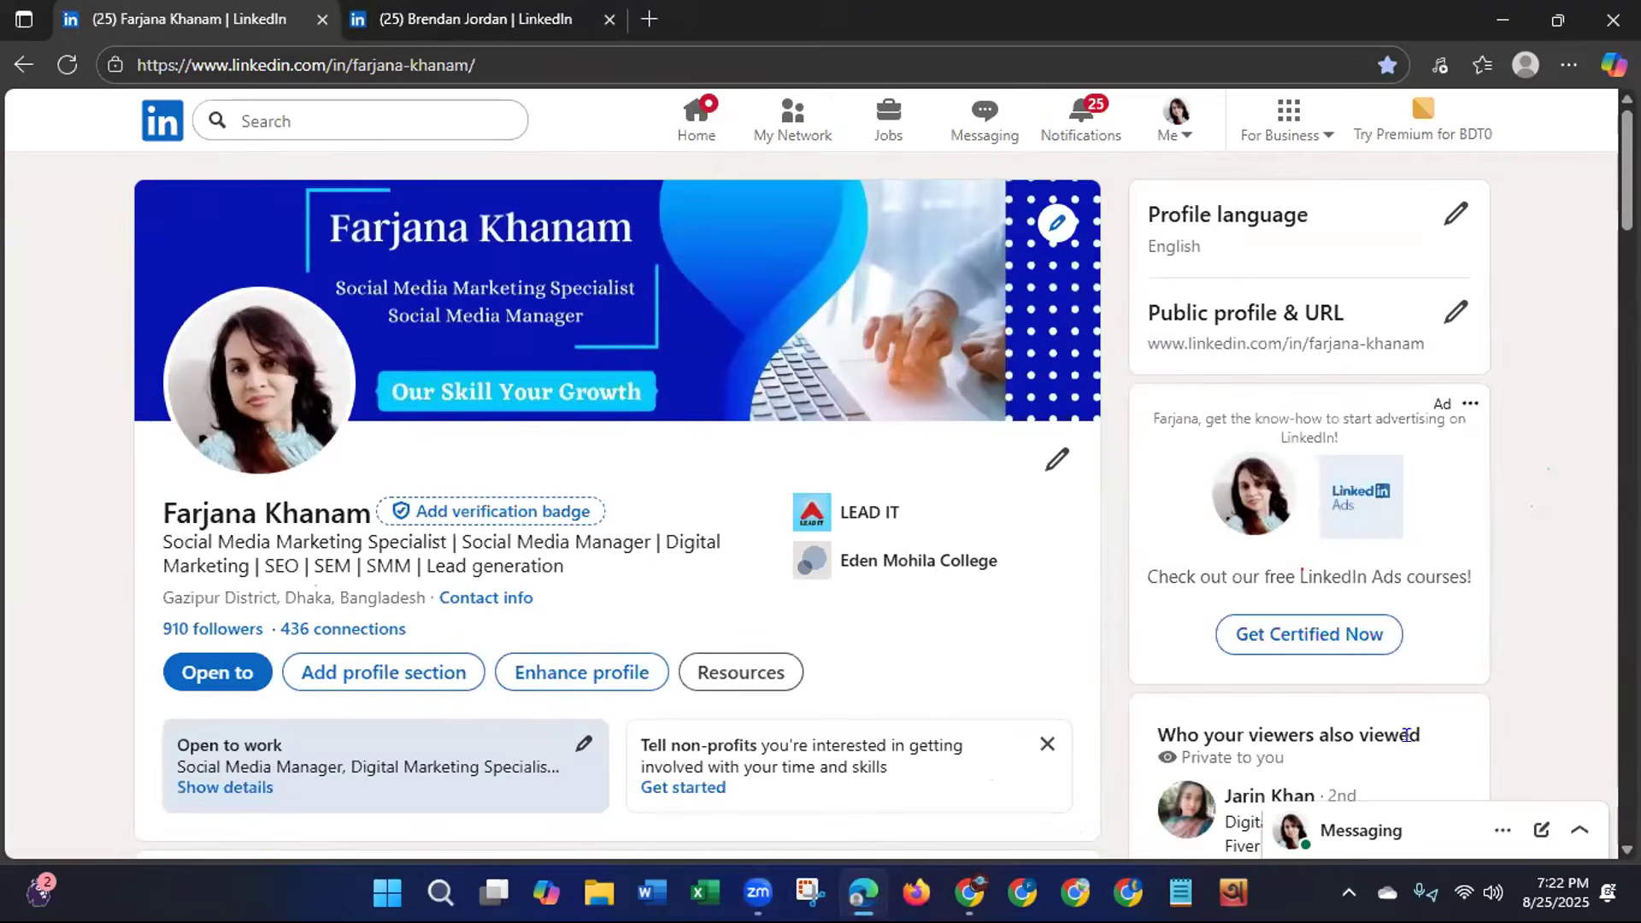
click(608, 19)
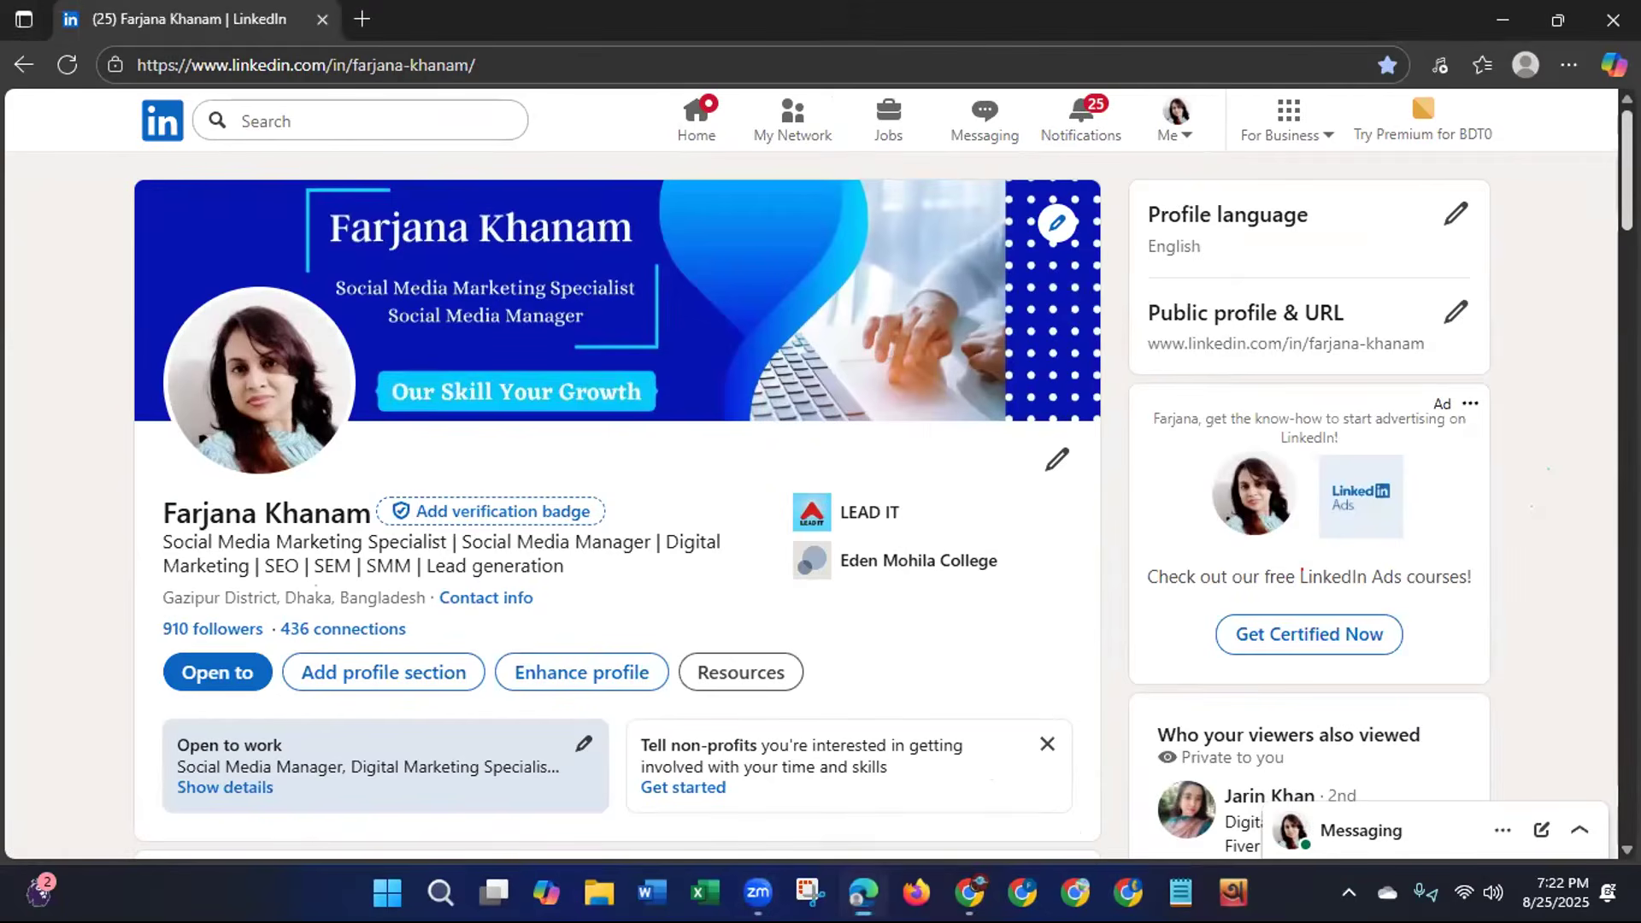
Review the own profile's analytics, about, activity, experience, education and certifications sections, and return to its beginning.
scroll(233, 789, down, 2)
scroll(233, 790, down, 6)
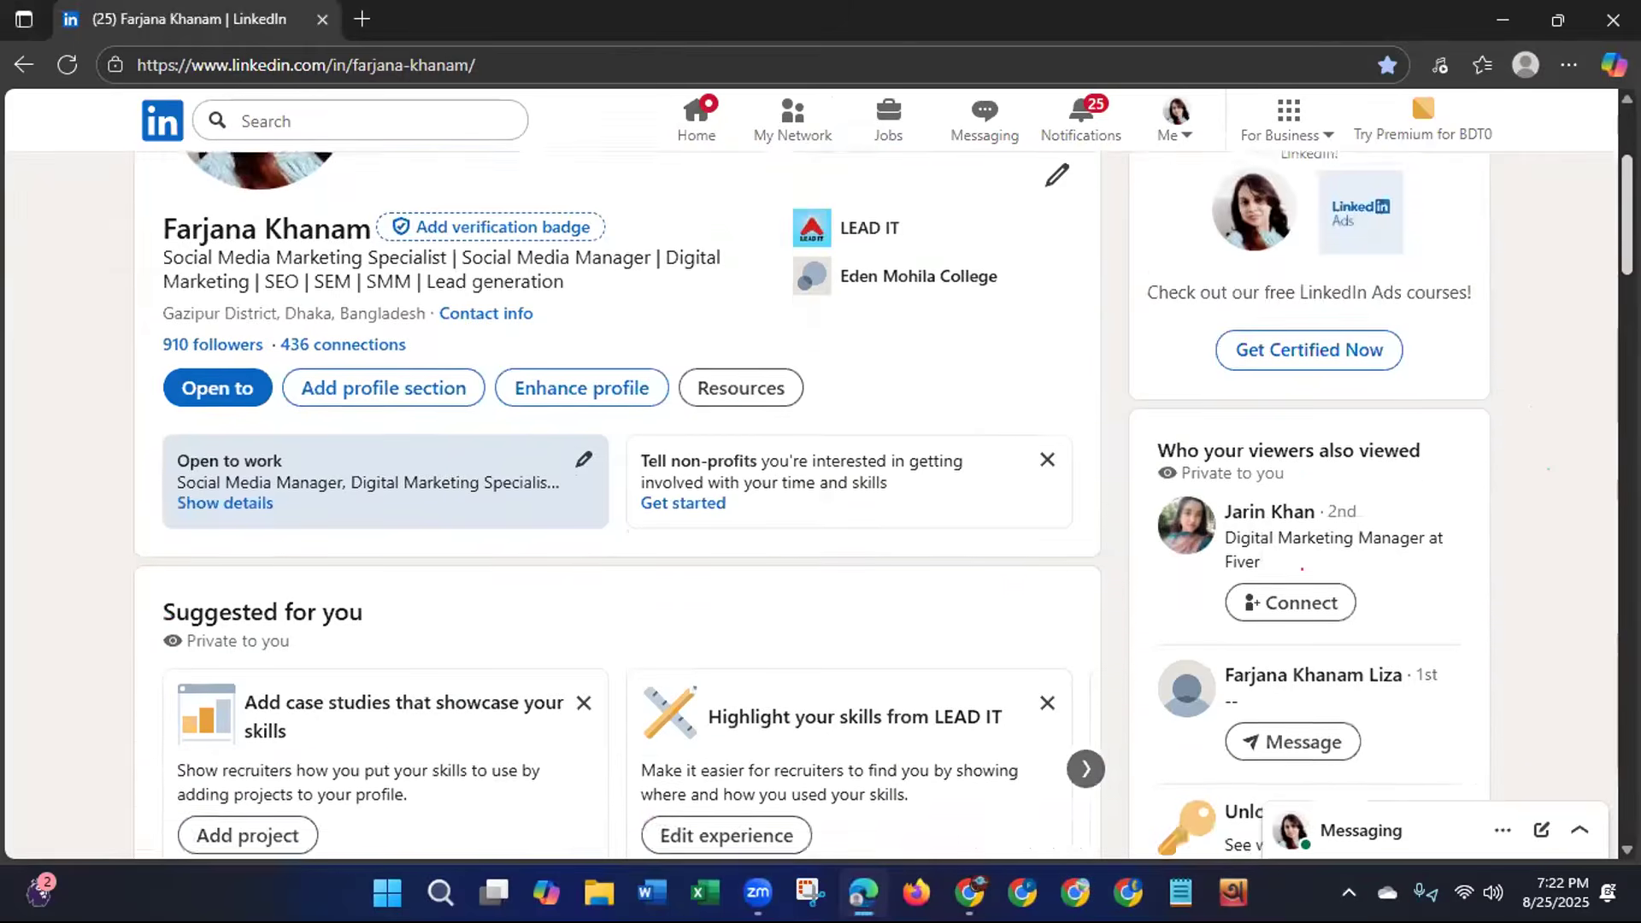
scroll(233, 789, down, 8)
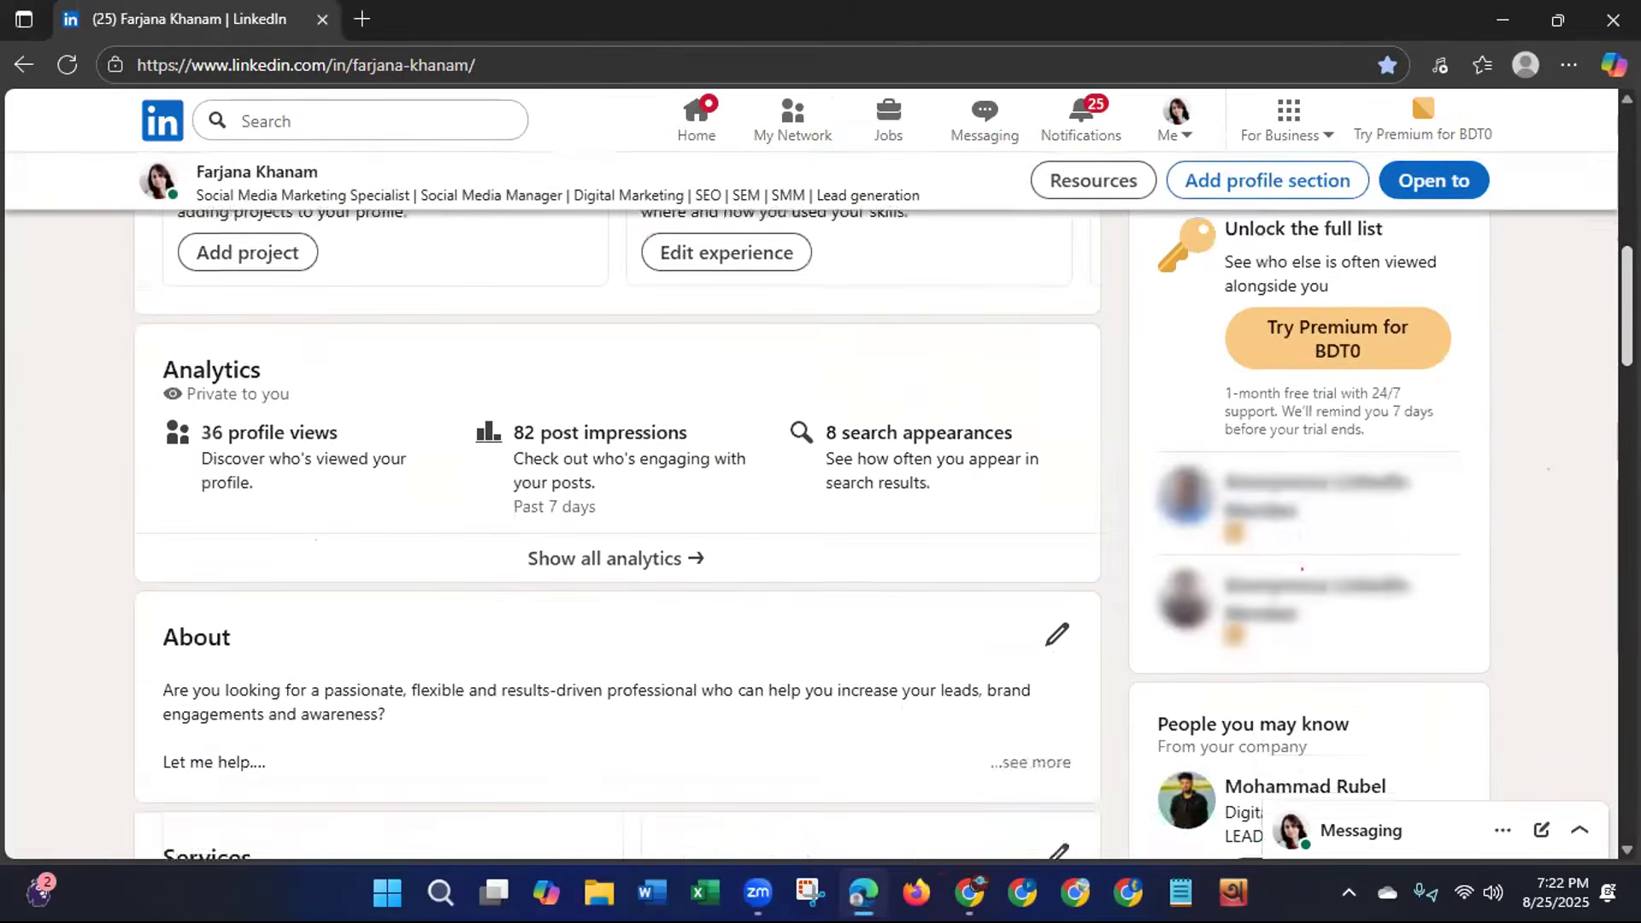
scroll(1582, 435, down, 6)
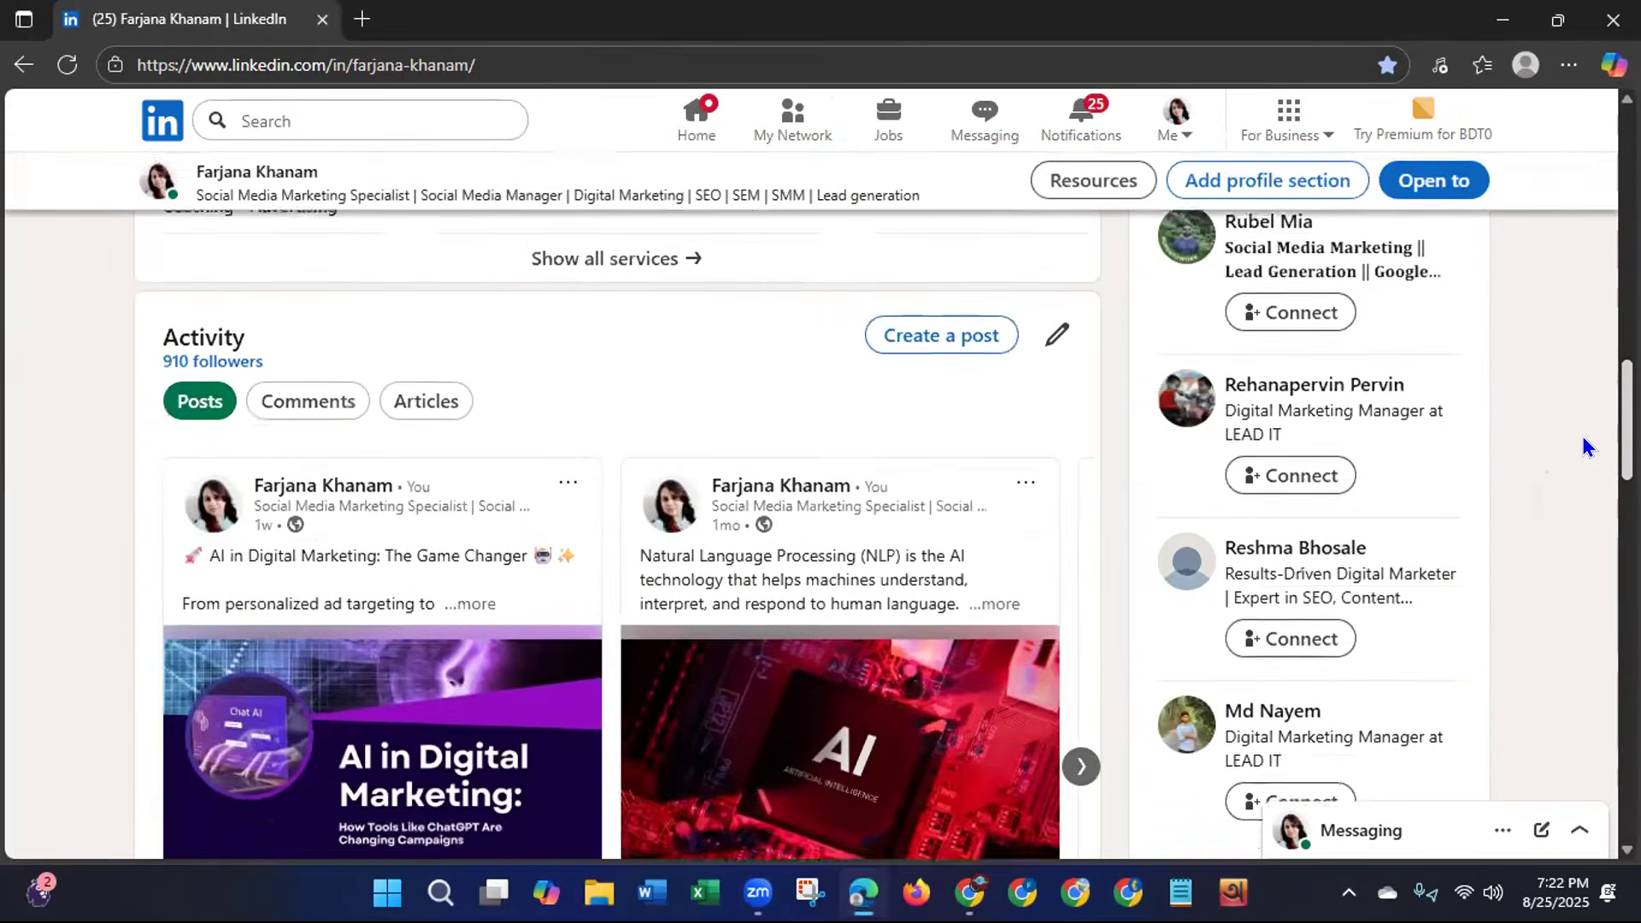
scroll(1581, 484, down, 6)
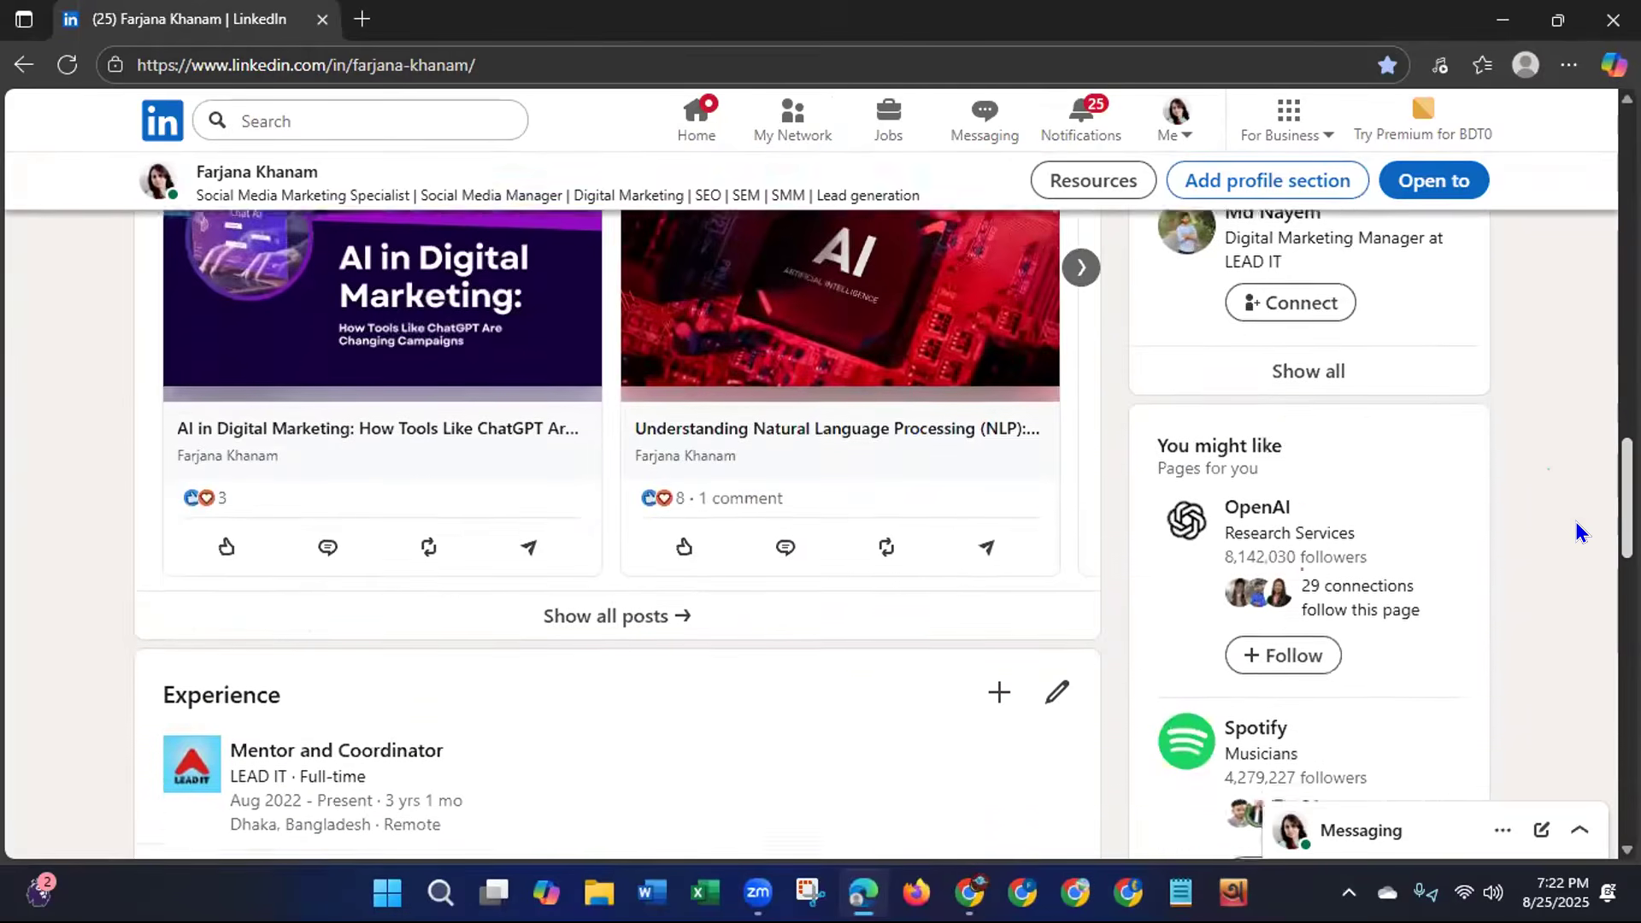
scroll(1566, 568, down, 2)
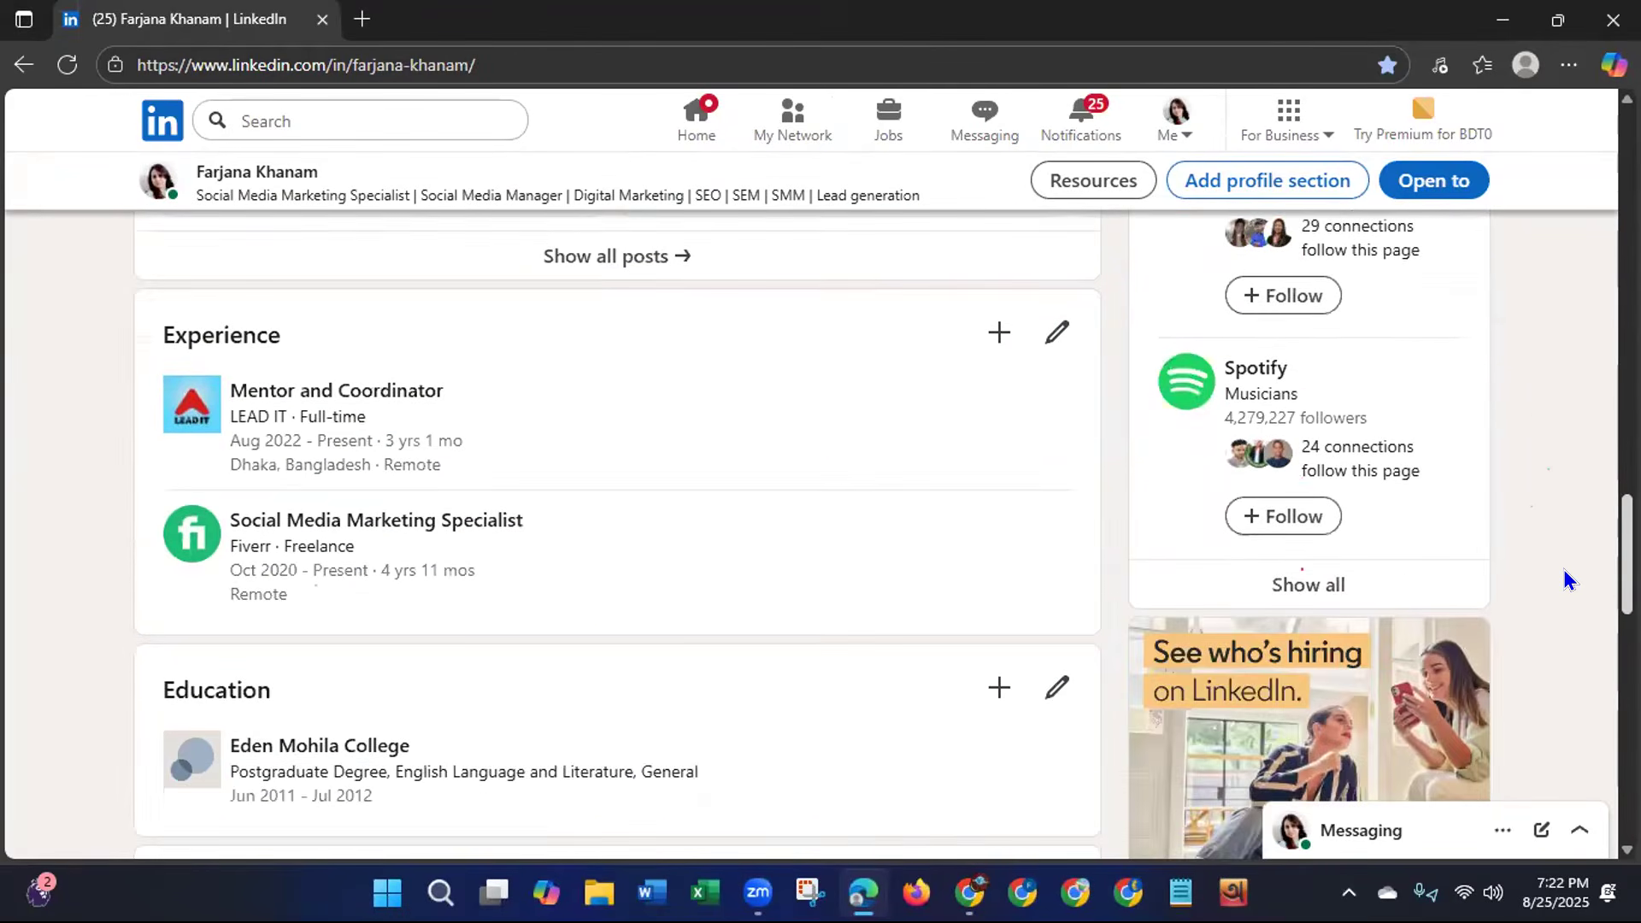
scroll(1565, 590, down, 7)
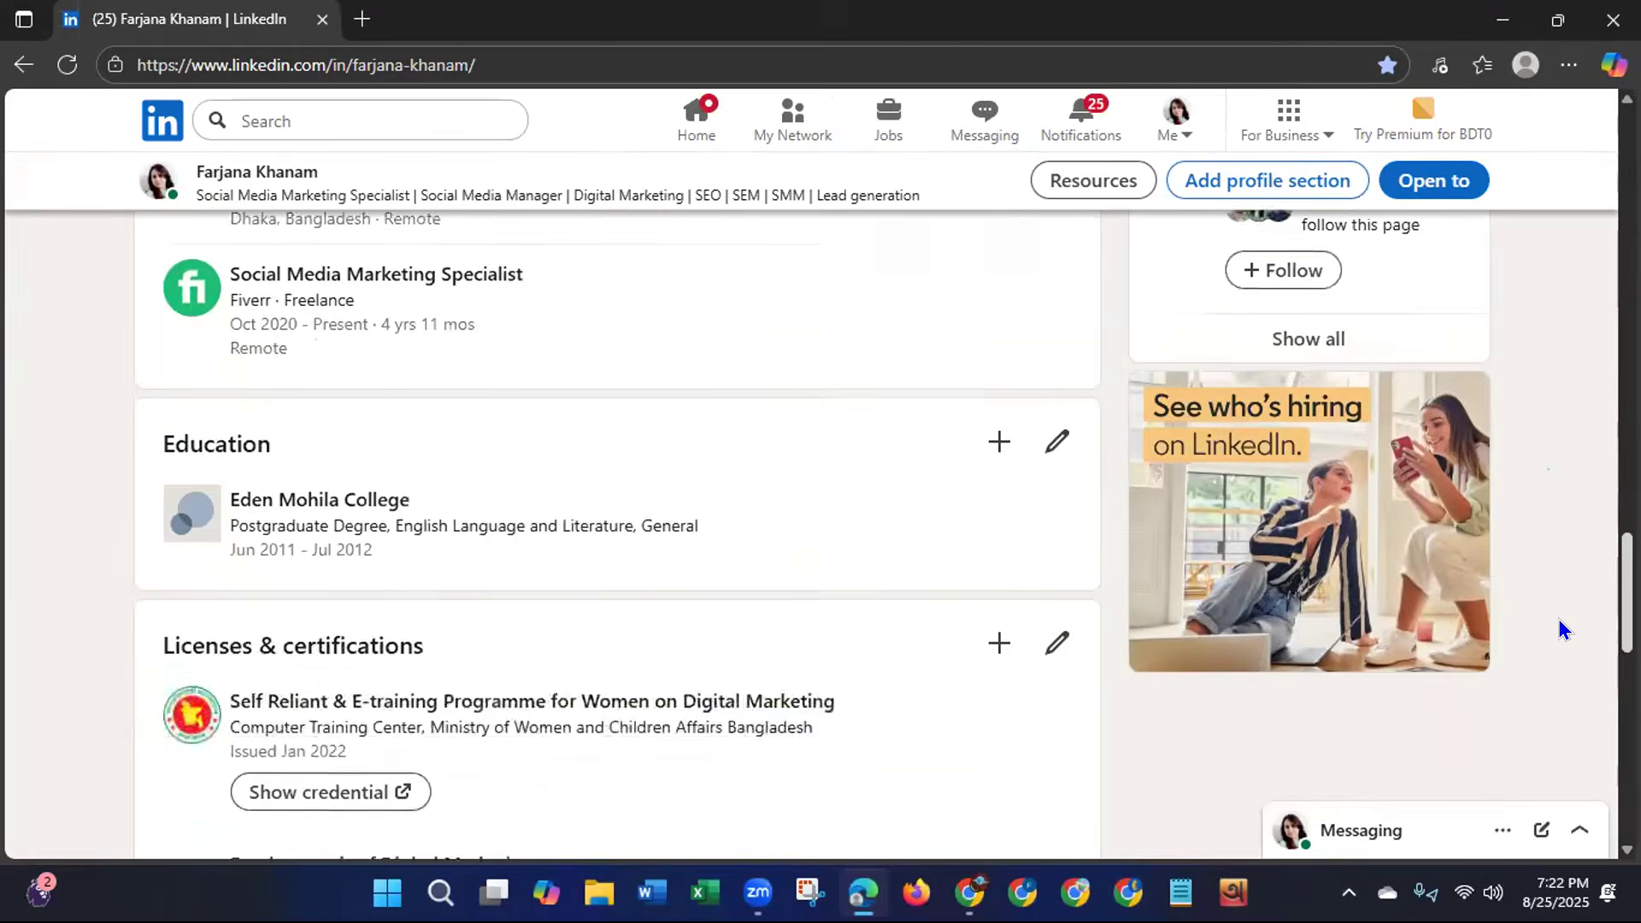
scroll(1566, 658, up, 20)
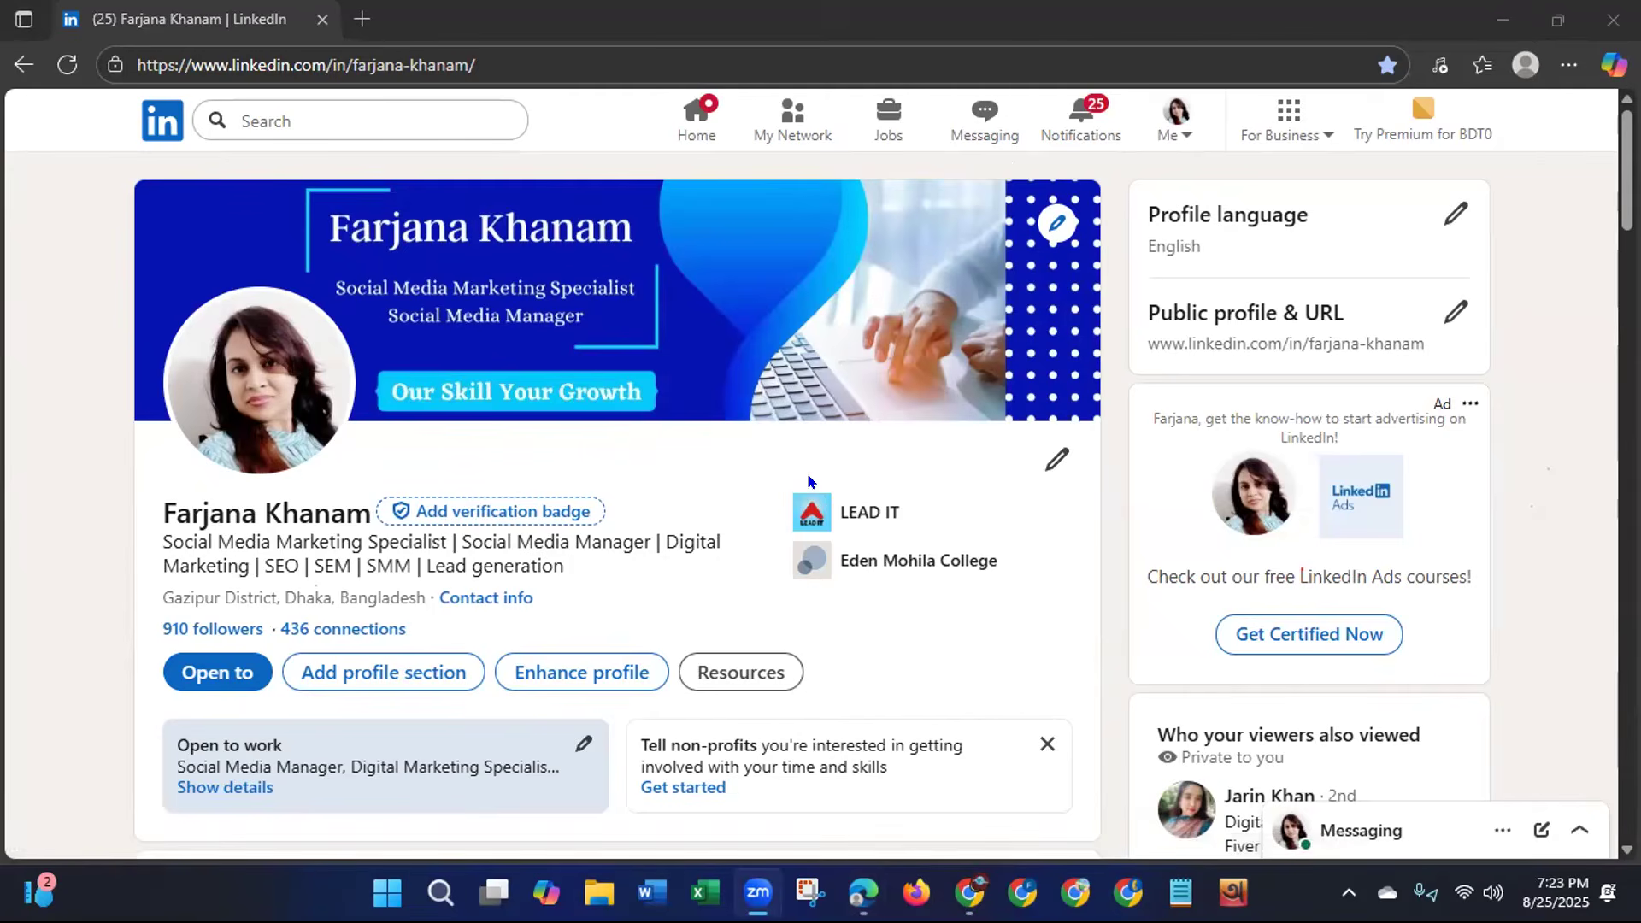
Start creating a new LinkedIn company page and choose Company as the page type.
click(1297, 128)
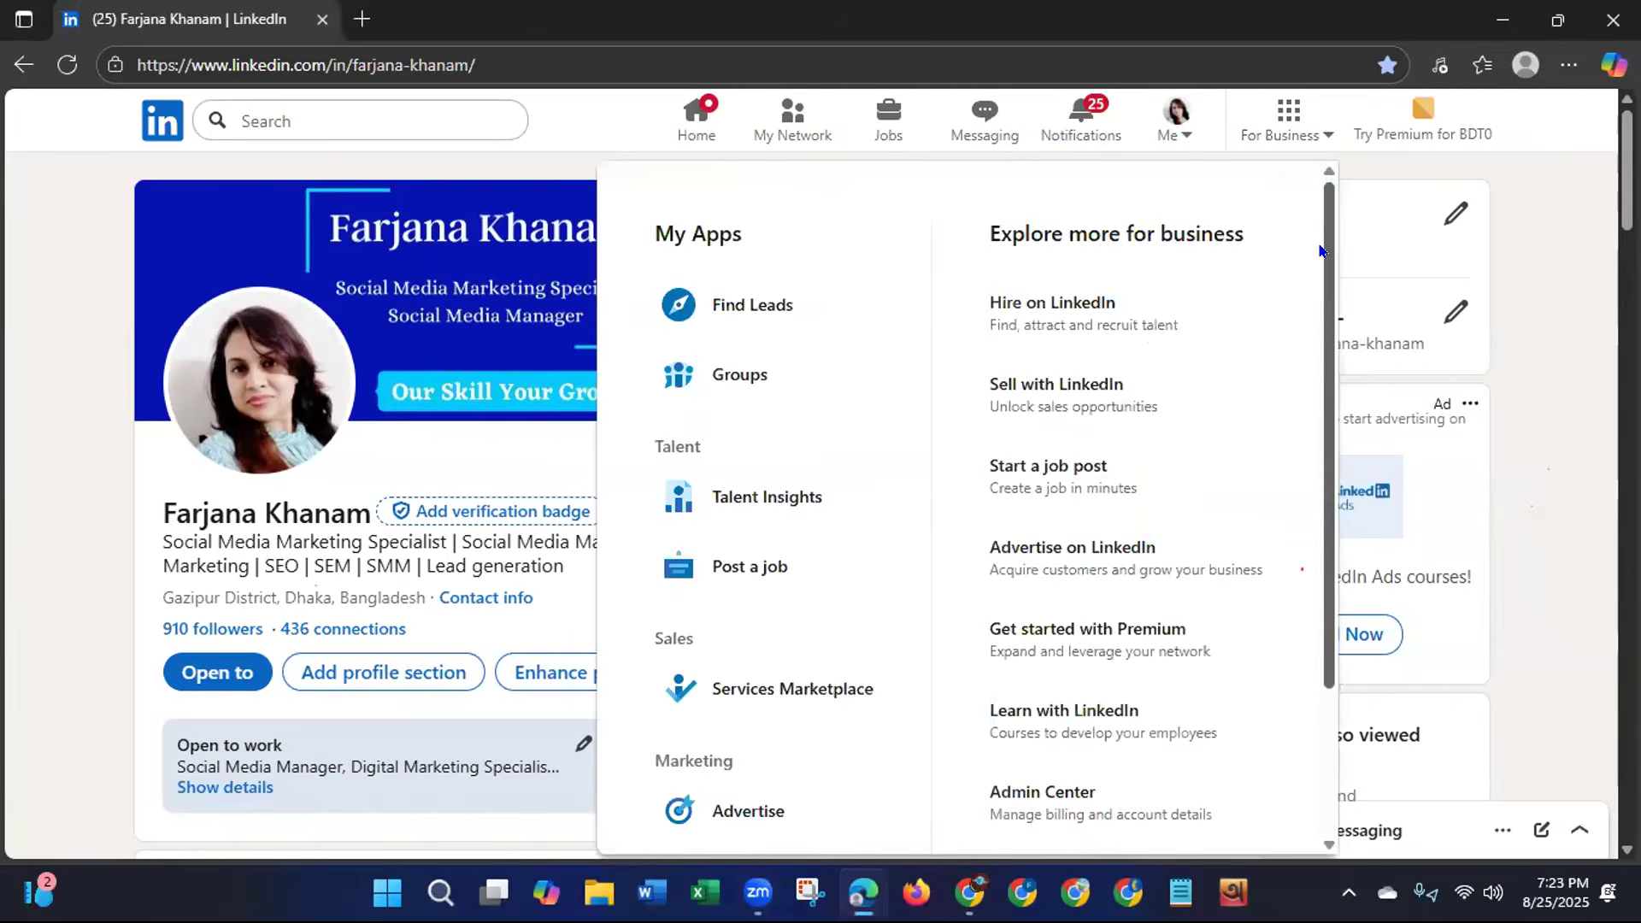
scroll(1298, 454, down, 3)
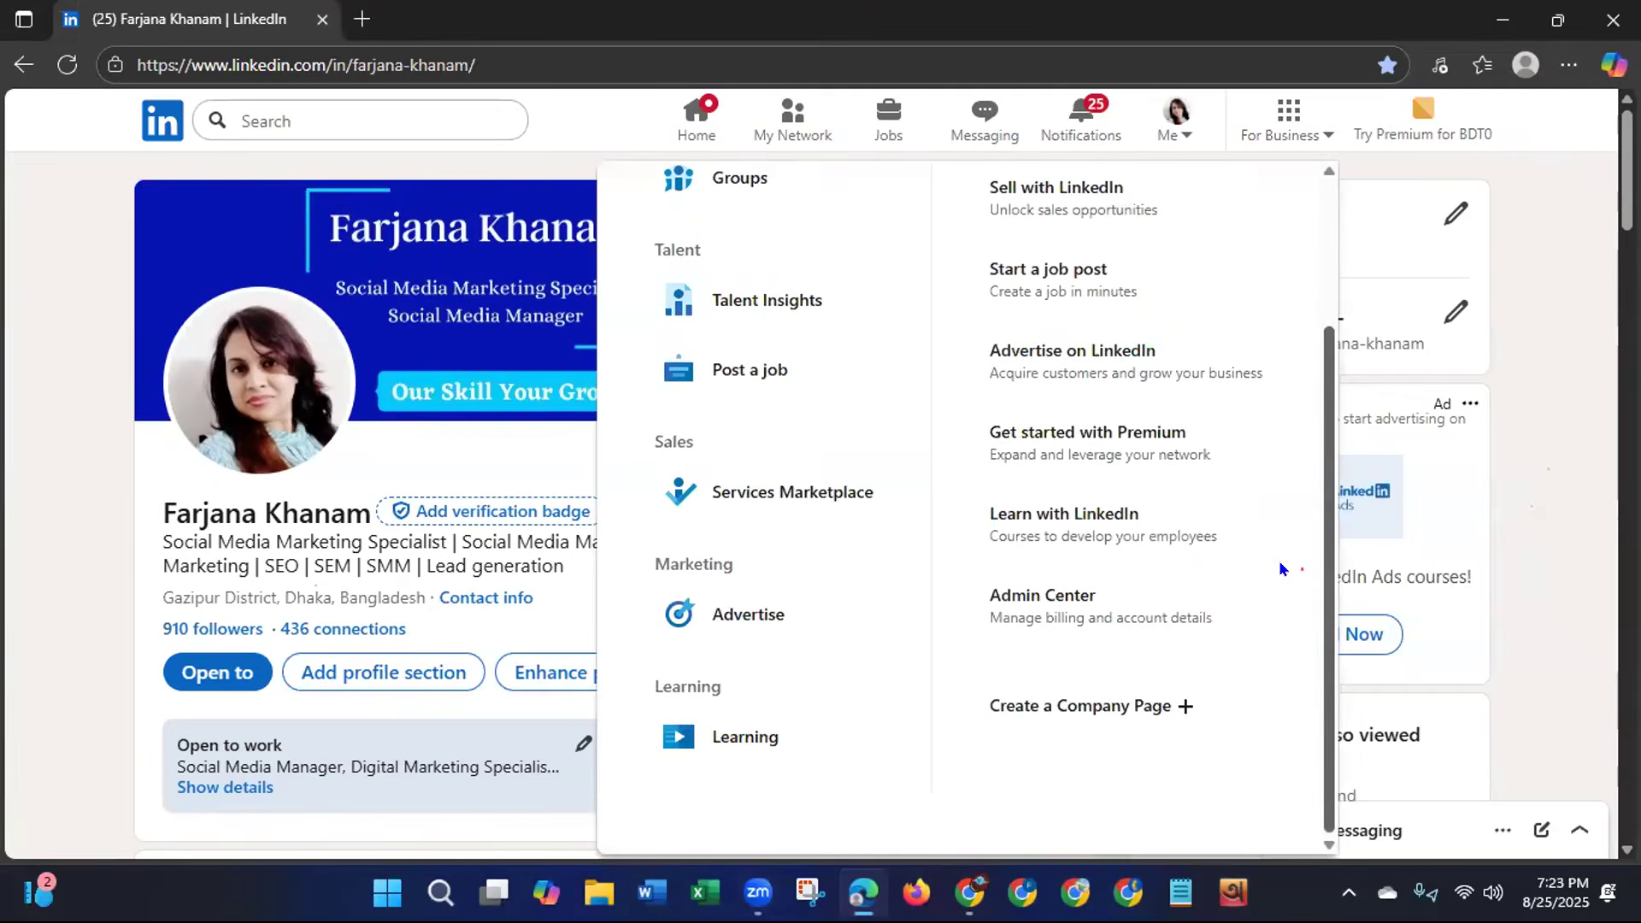
click(1090, 706)
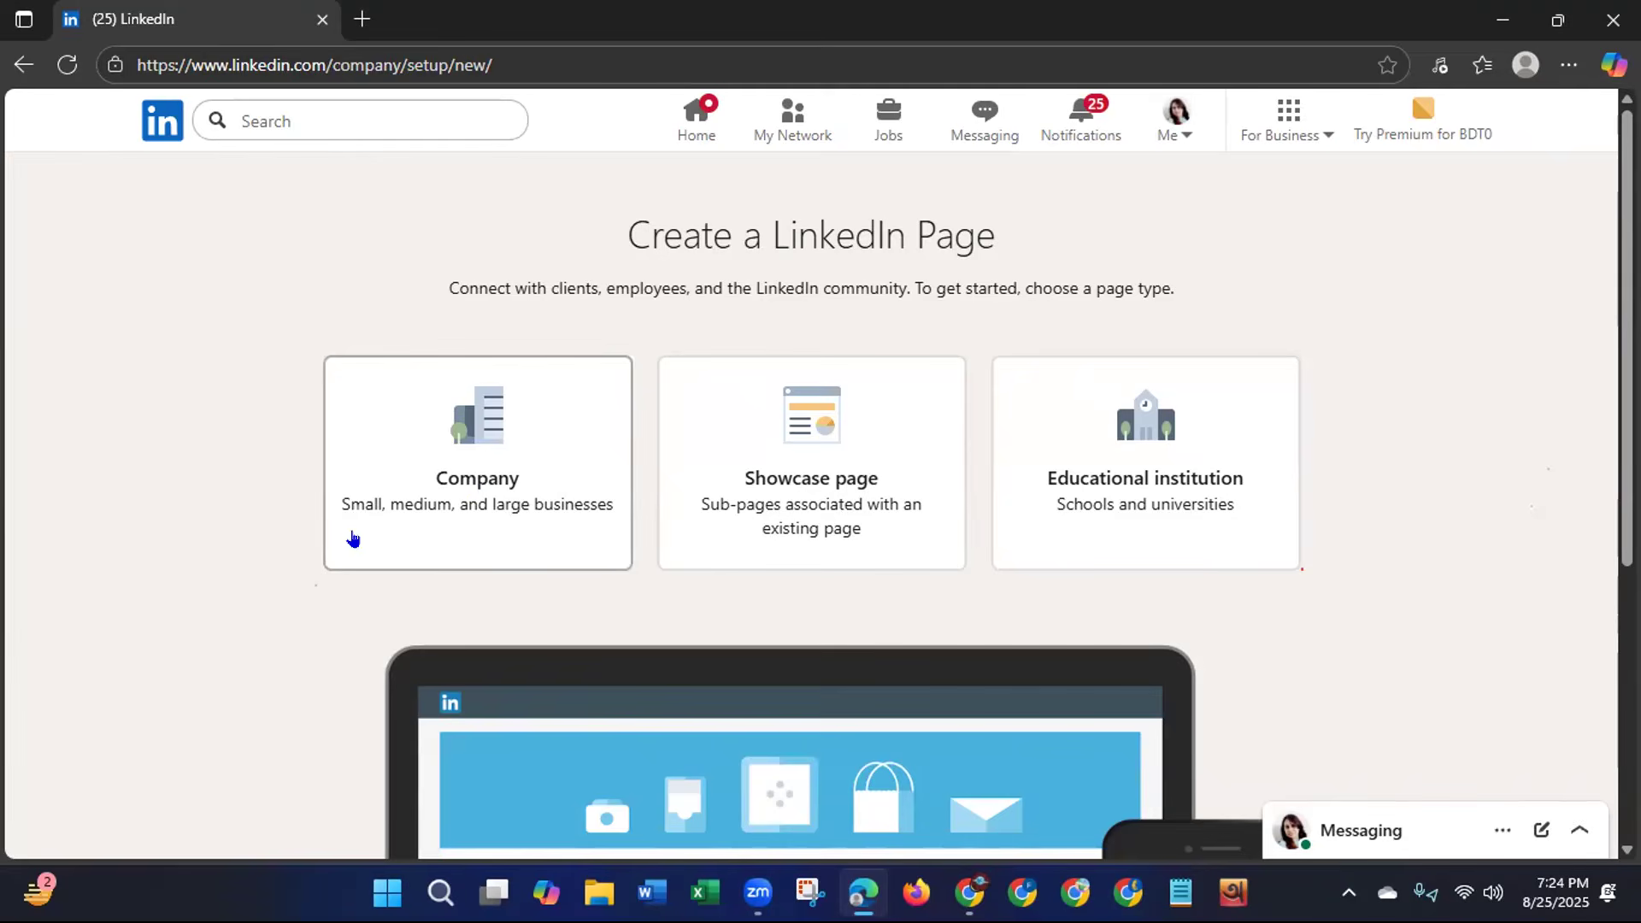
click(468, 489)
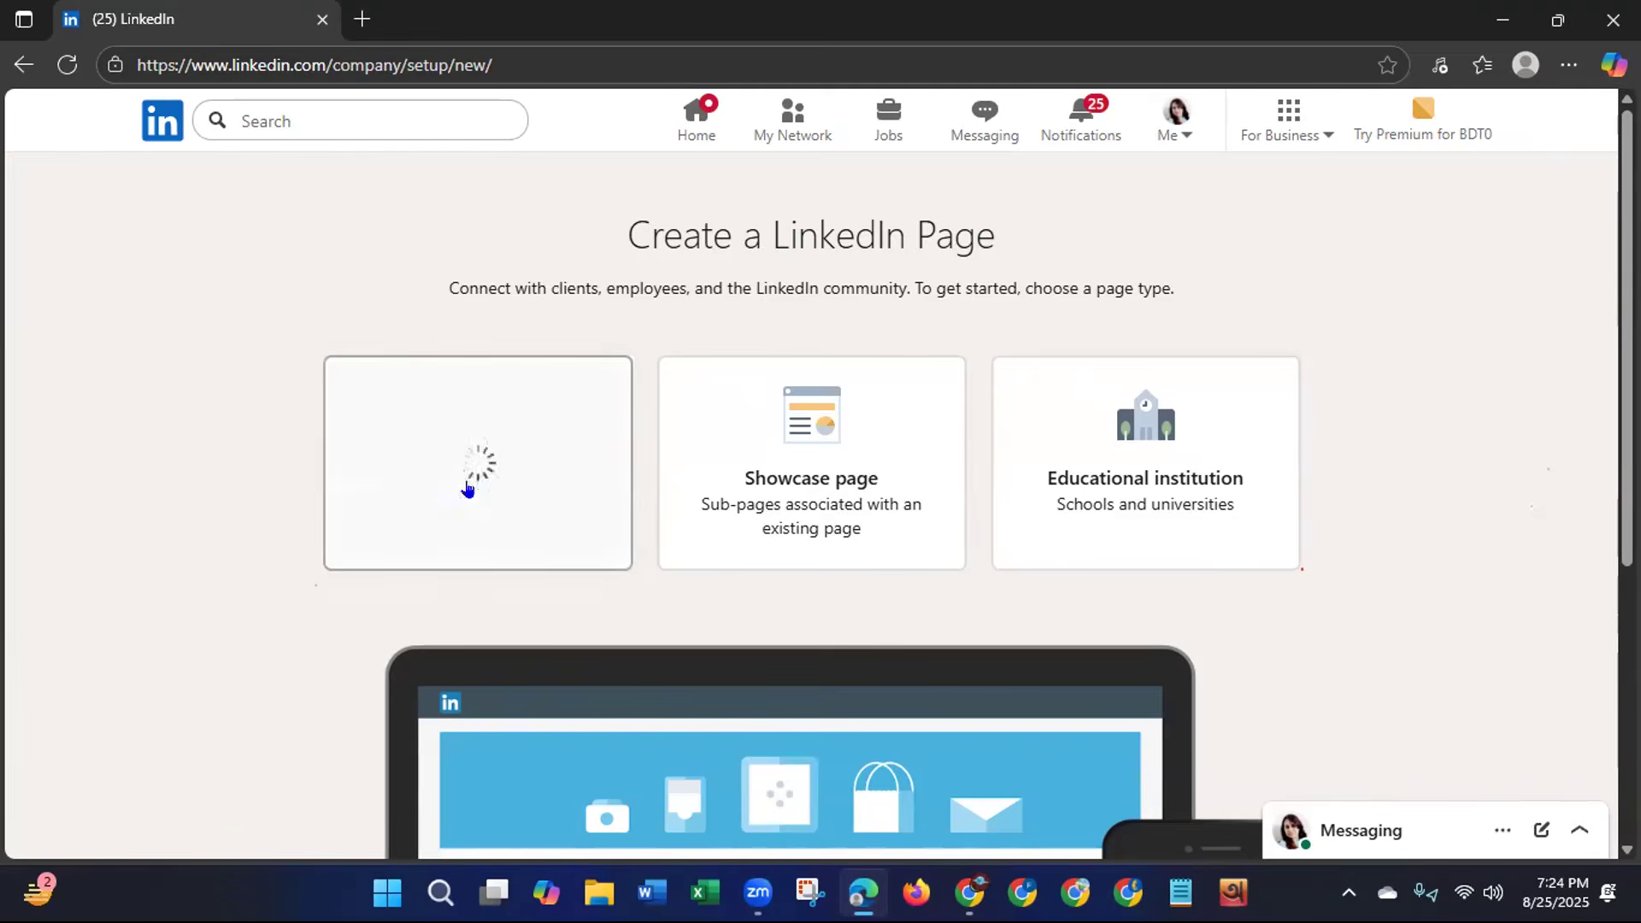
click(784, 133)
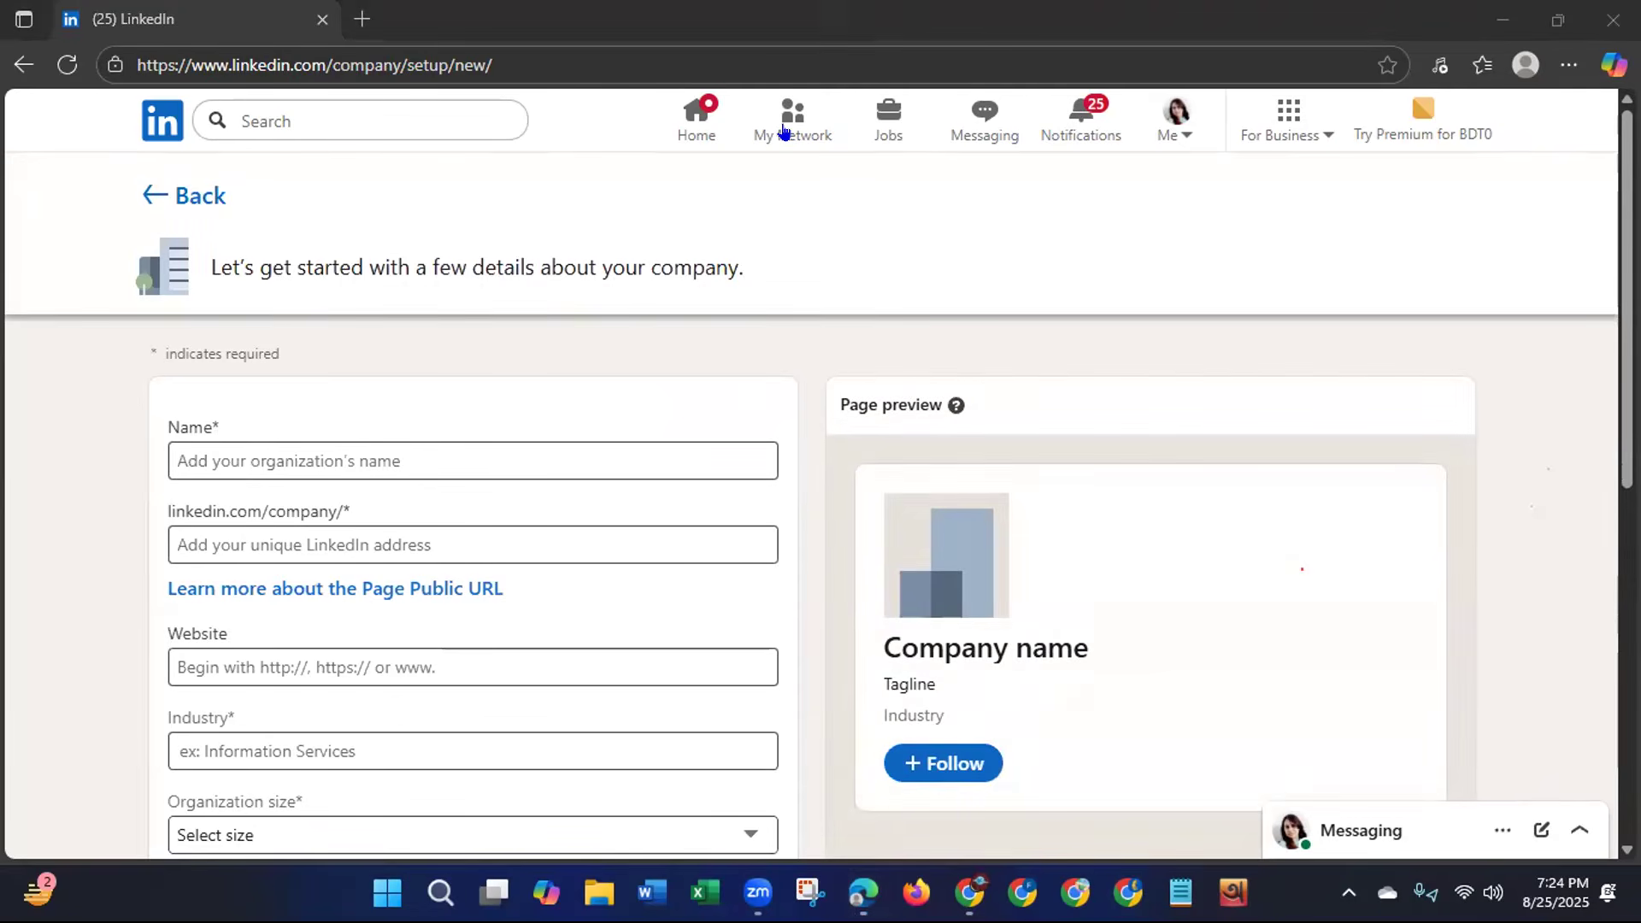
click(784, 133)
Enter "LDM Batch-97" as the organization's name in the company page details form.
drag(1627, 274, 1597, 369)
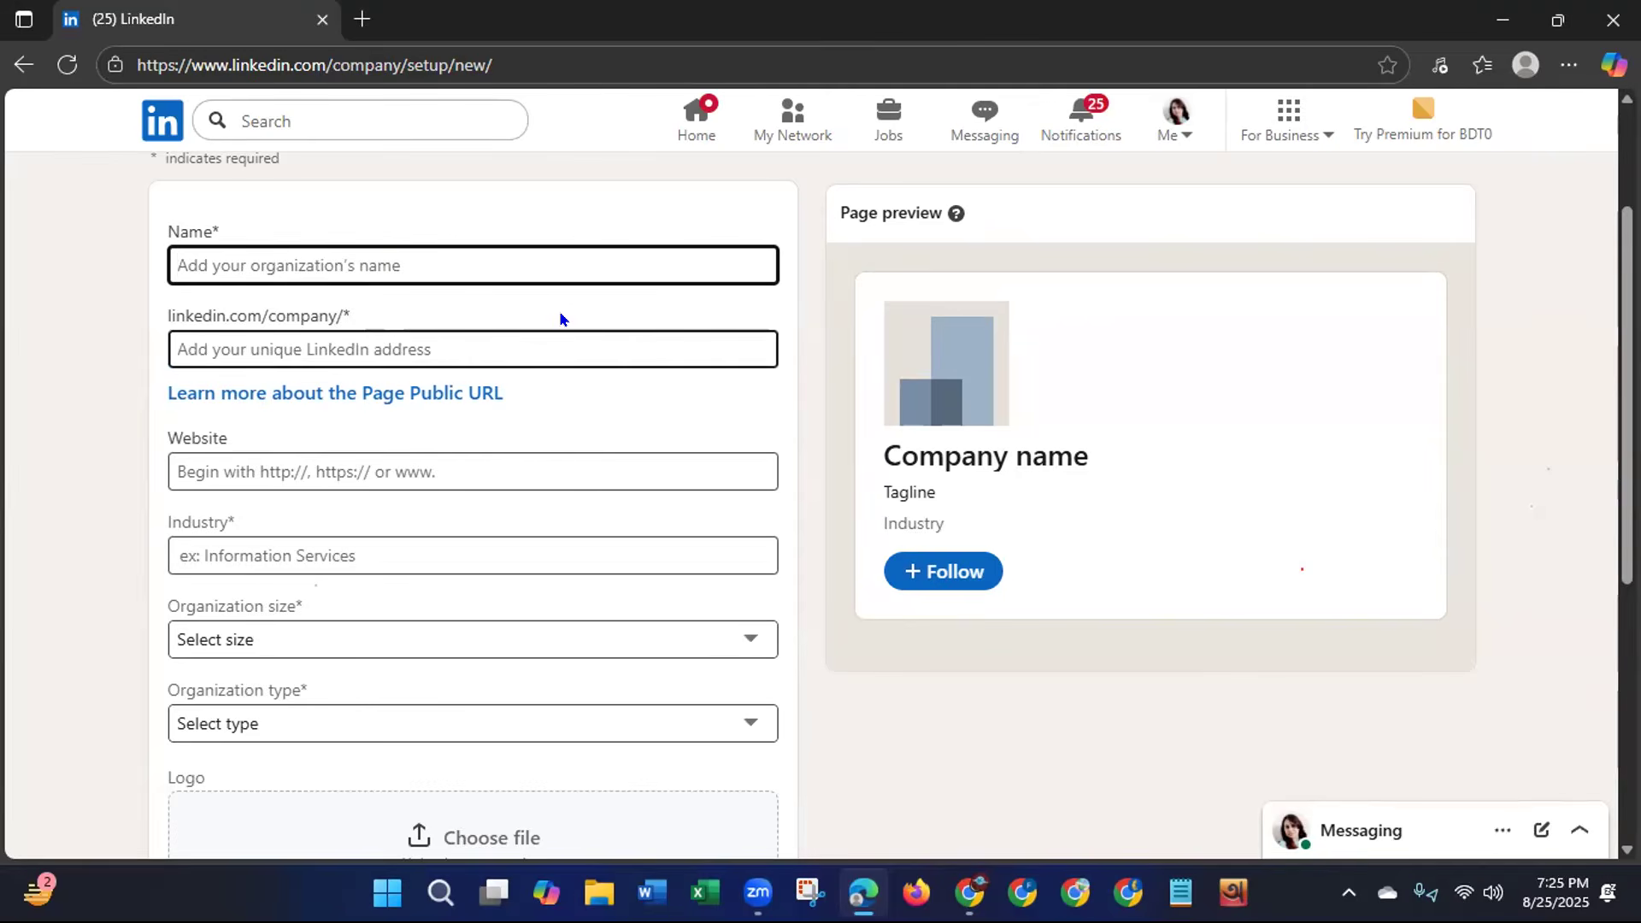
text(LDM batch)
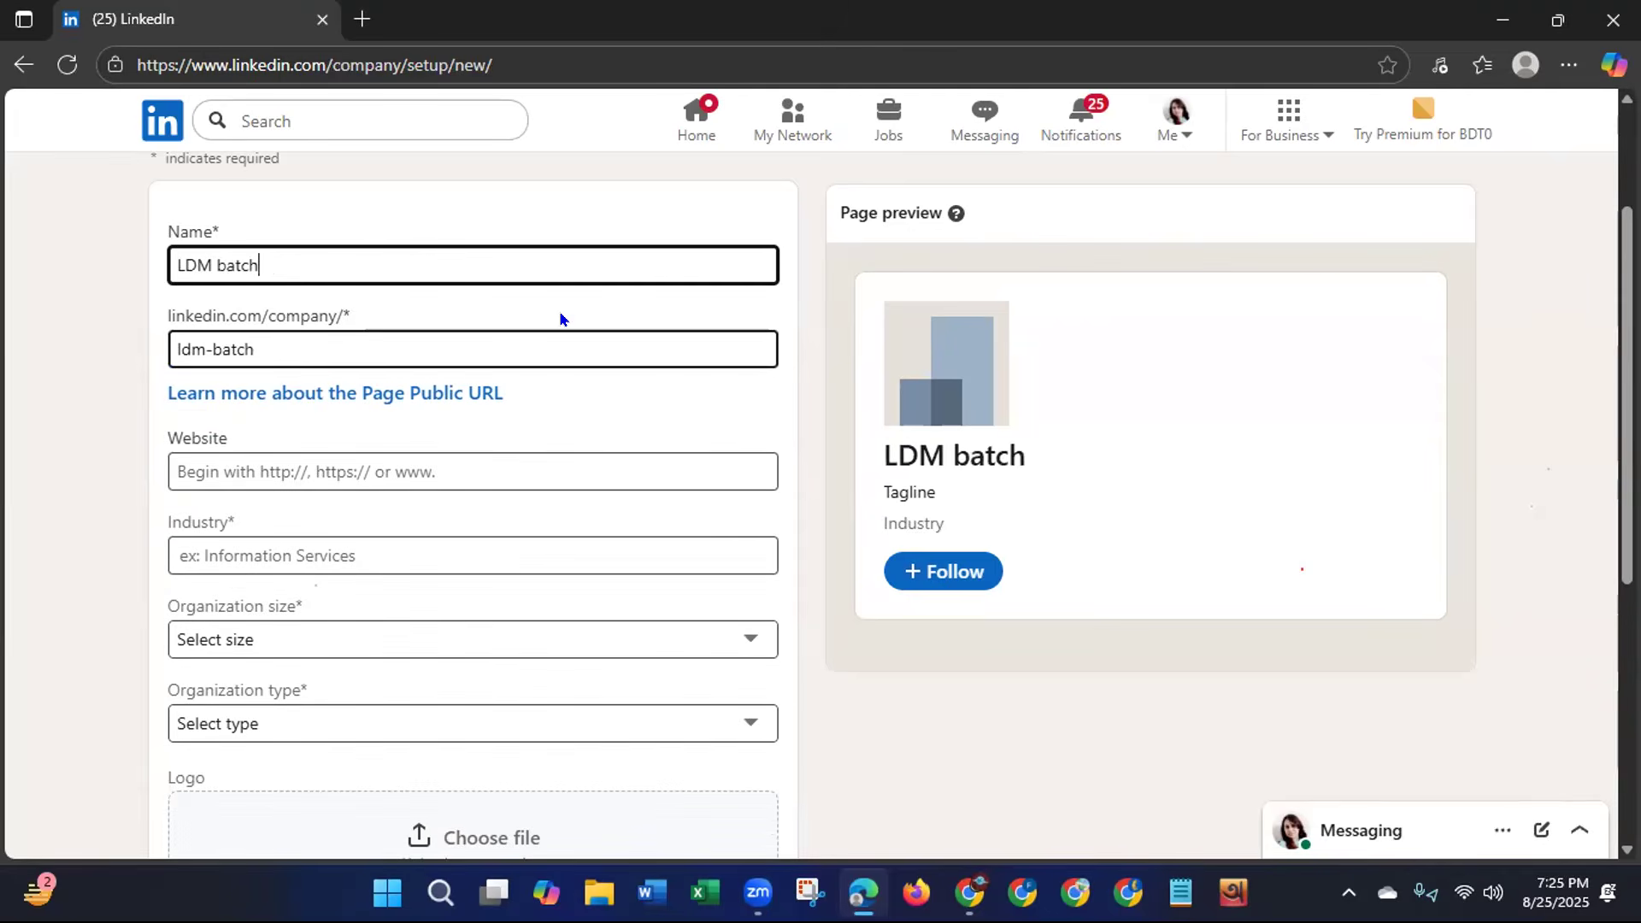
text(-97)
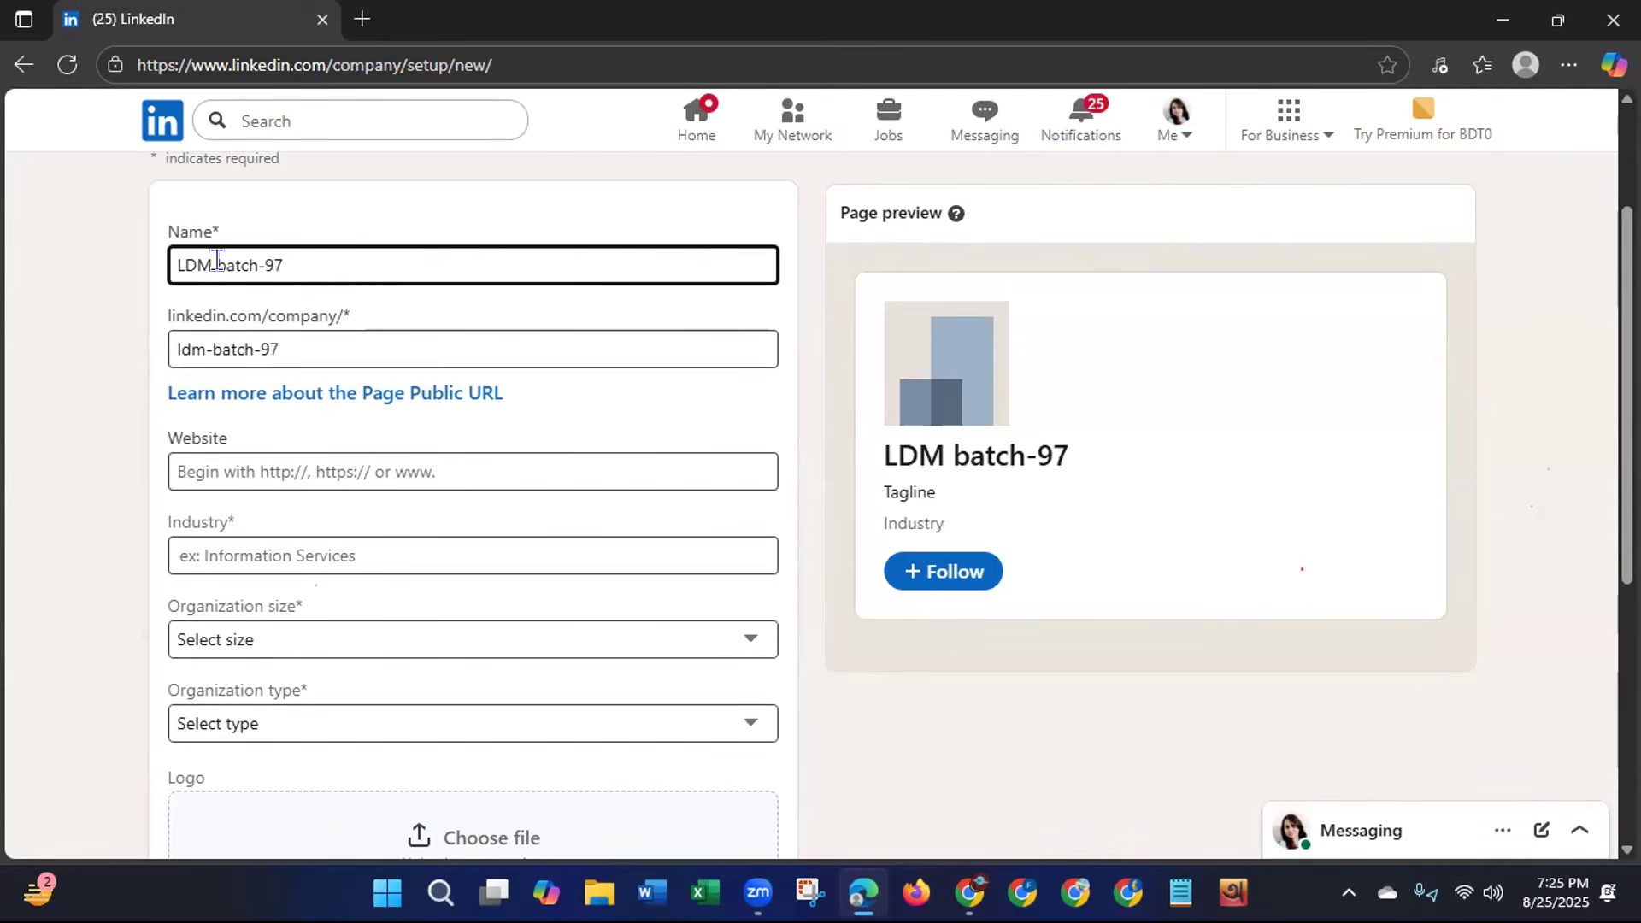
key(BackSpace)
text(B)
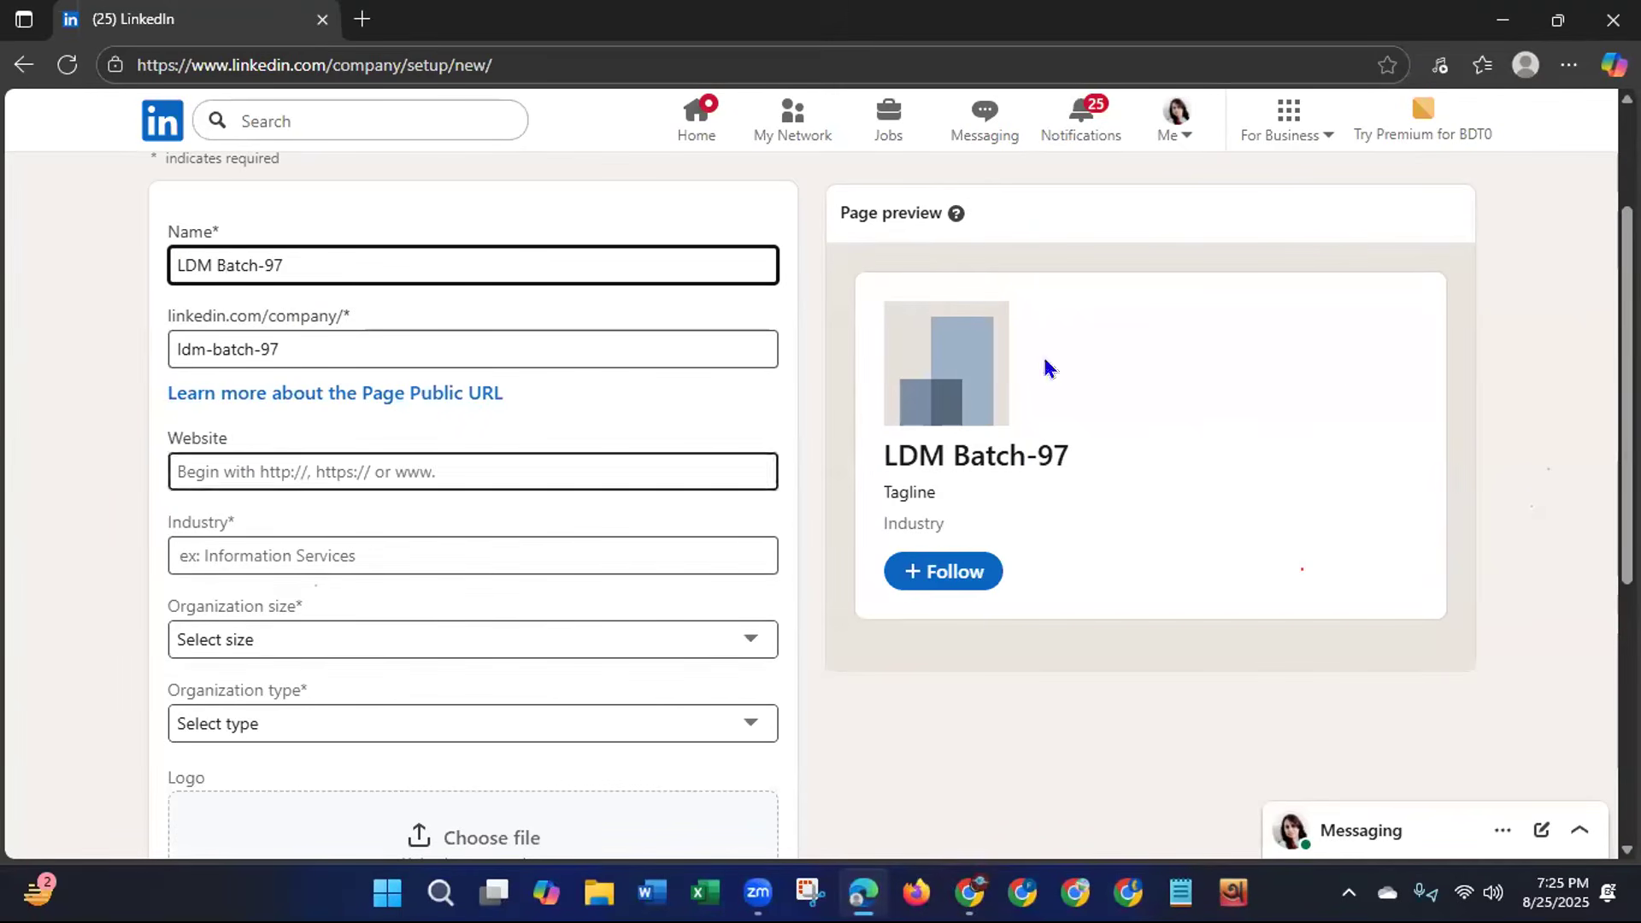
scroll(1590, 305, down, 2)
drag(1627, 418, 1627, 437)
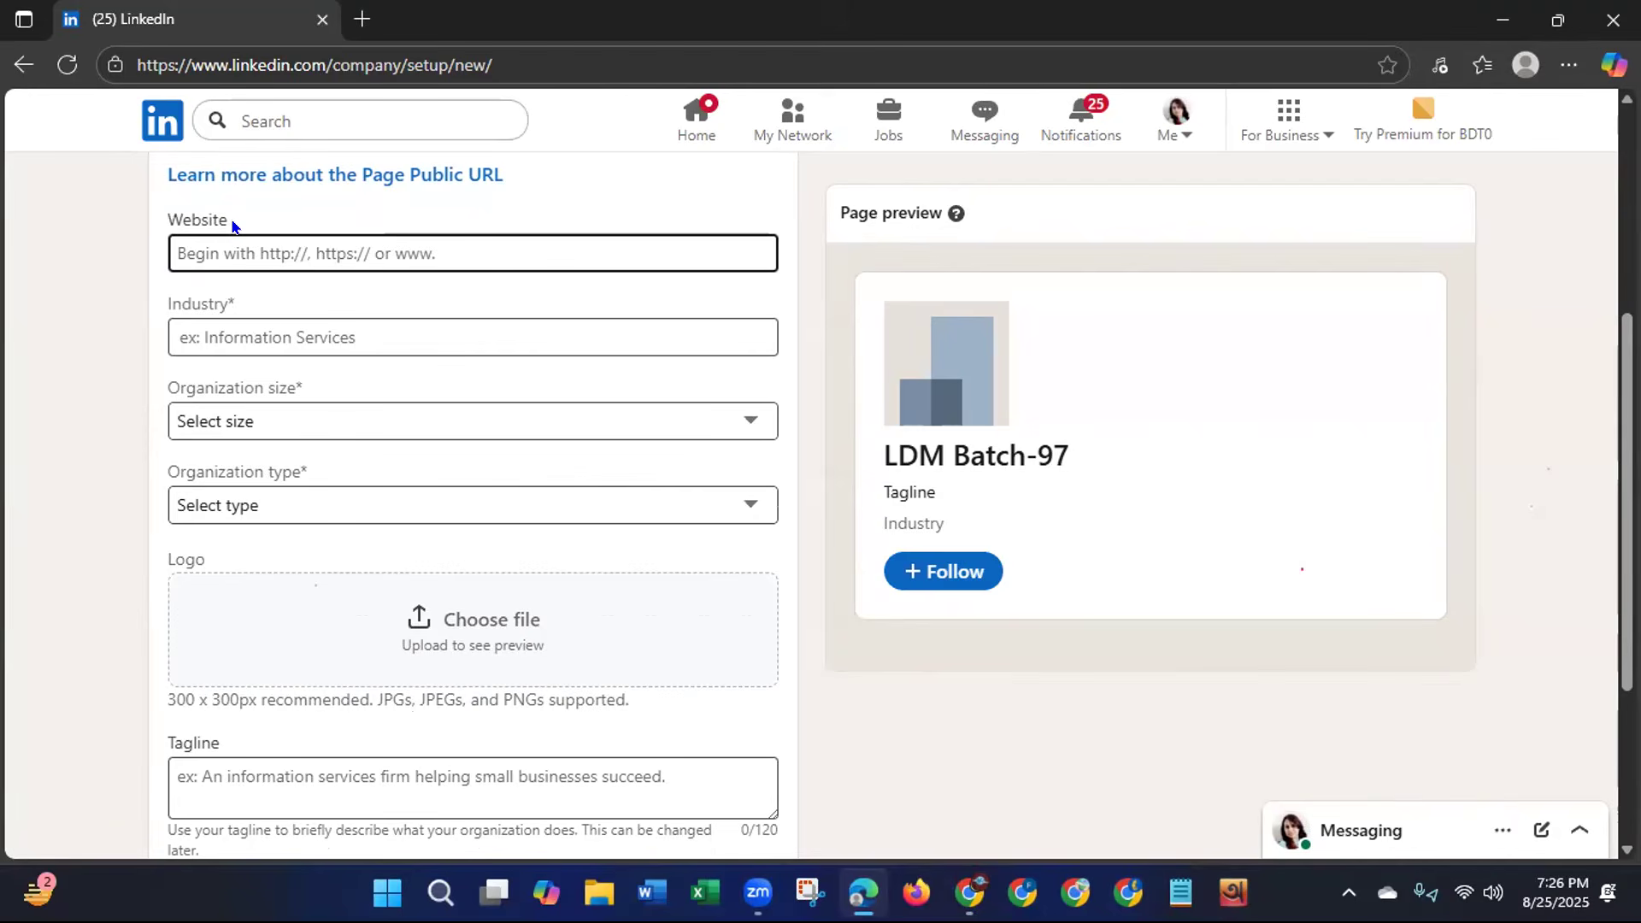
click(403, 333)
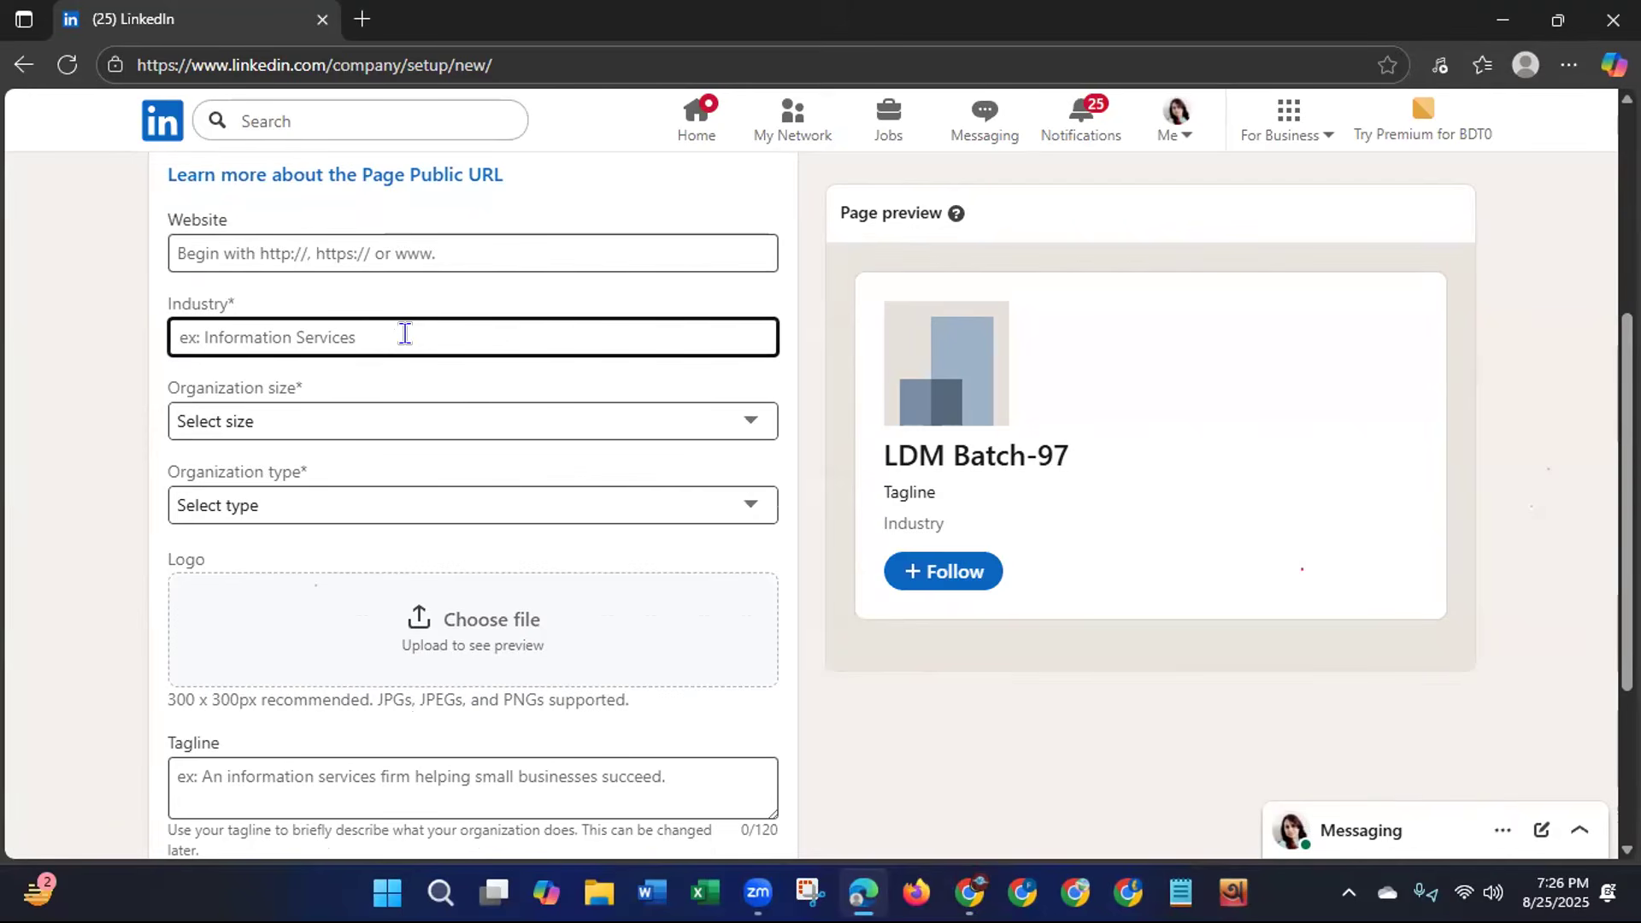
text(Fashio)
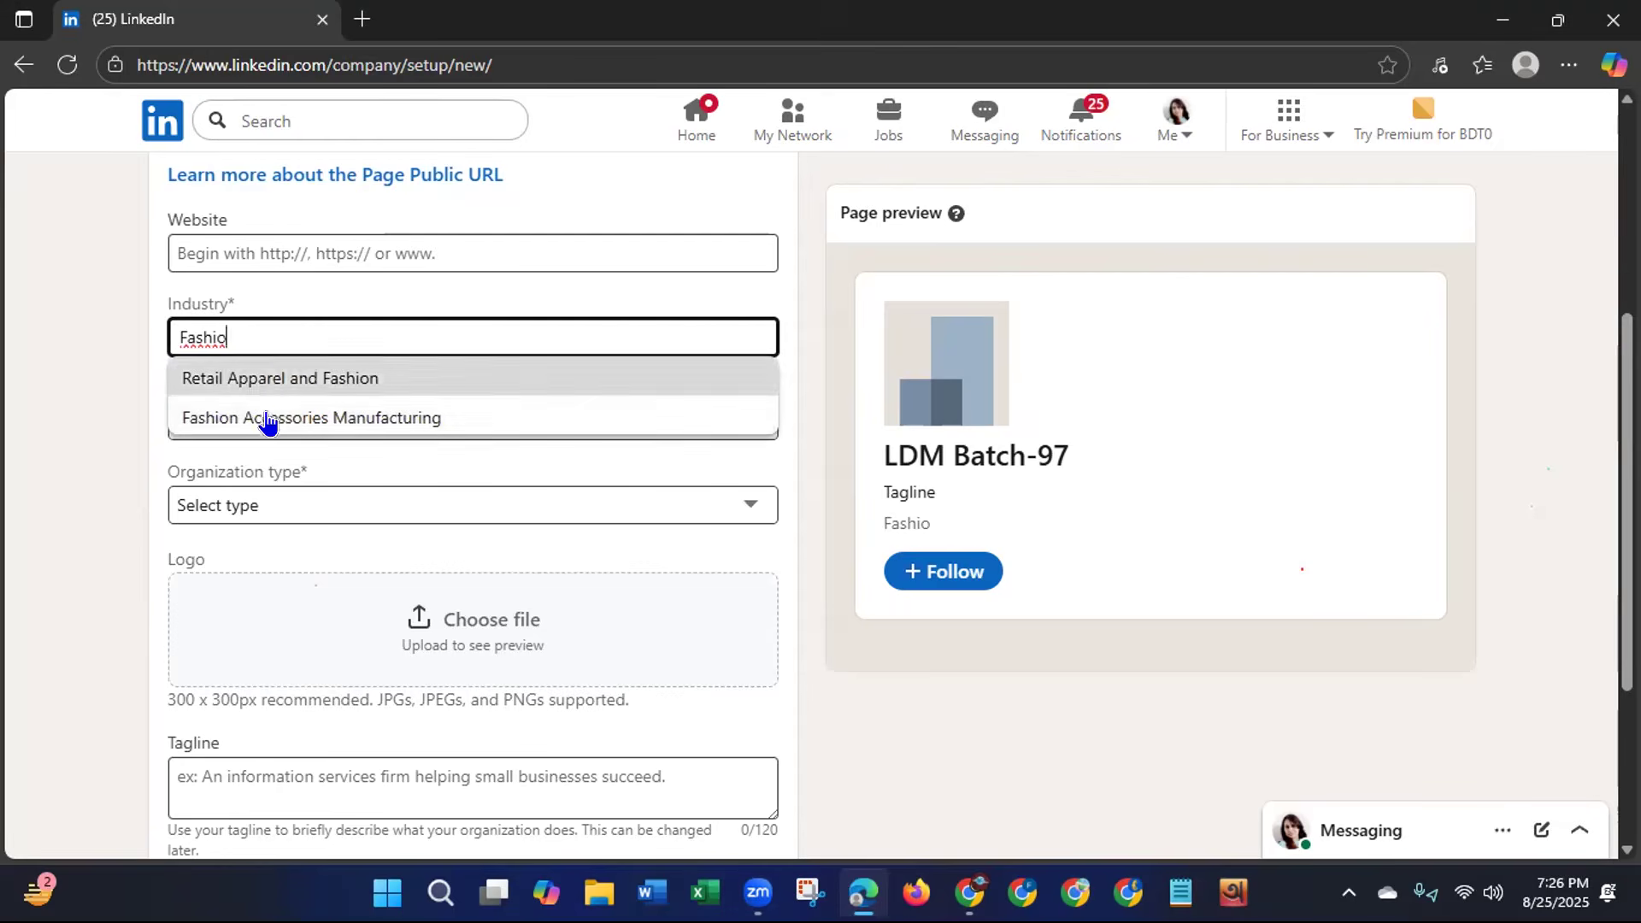
drag(176, 320, 160, 333)
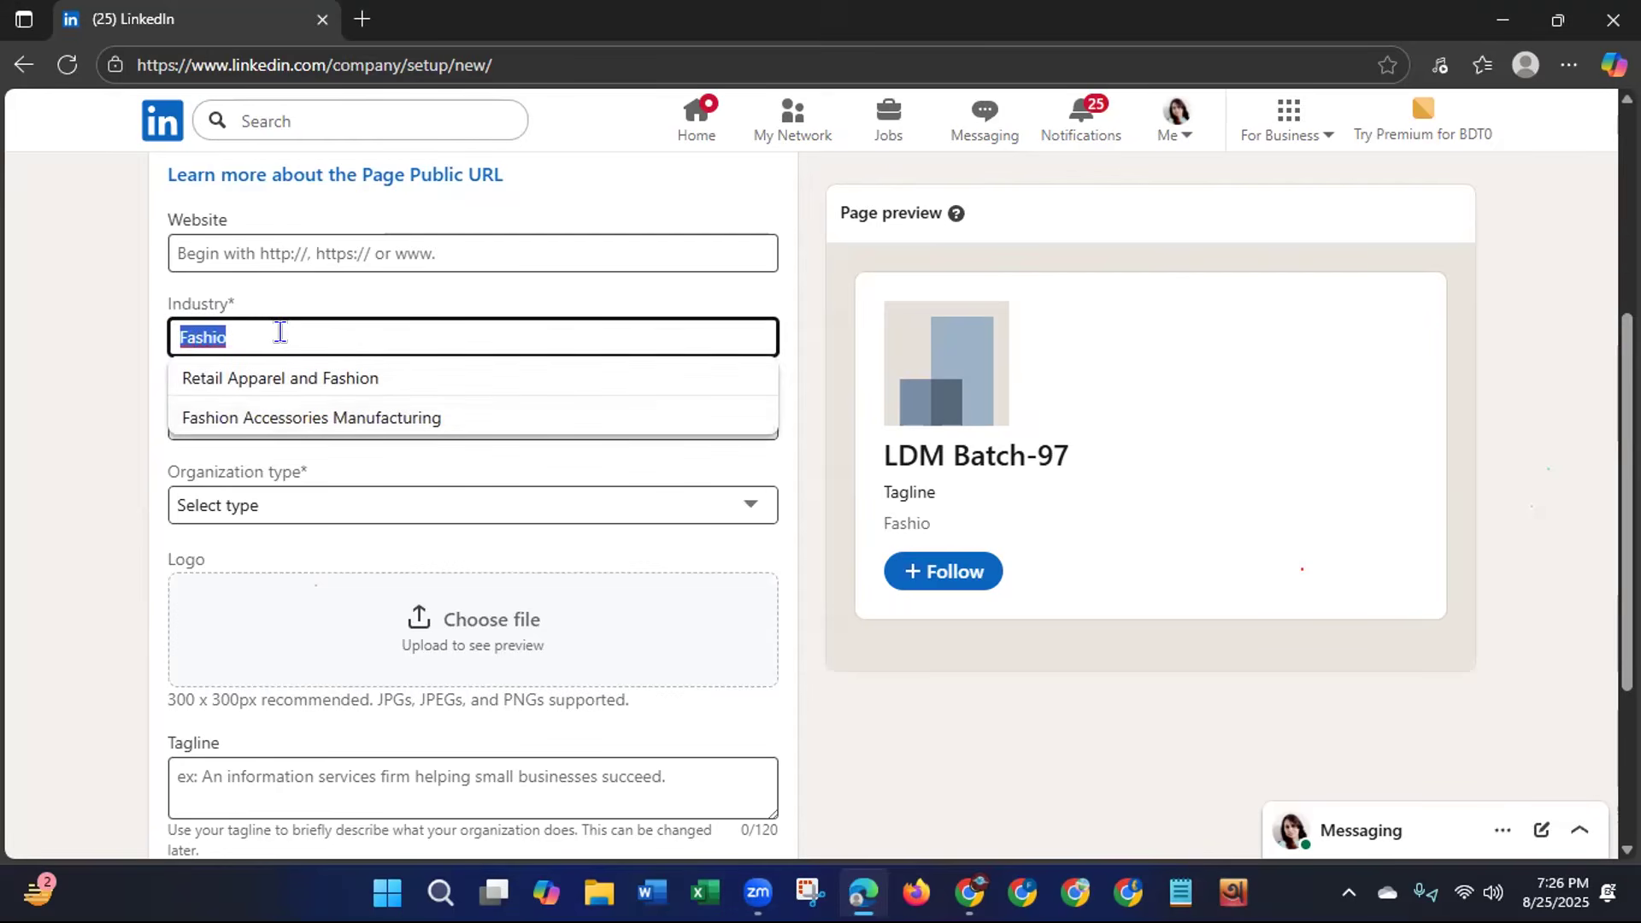
key(BackSpace)
text(Food)
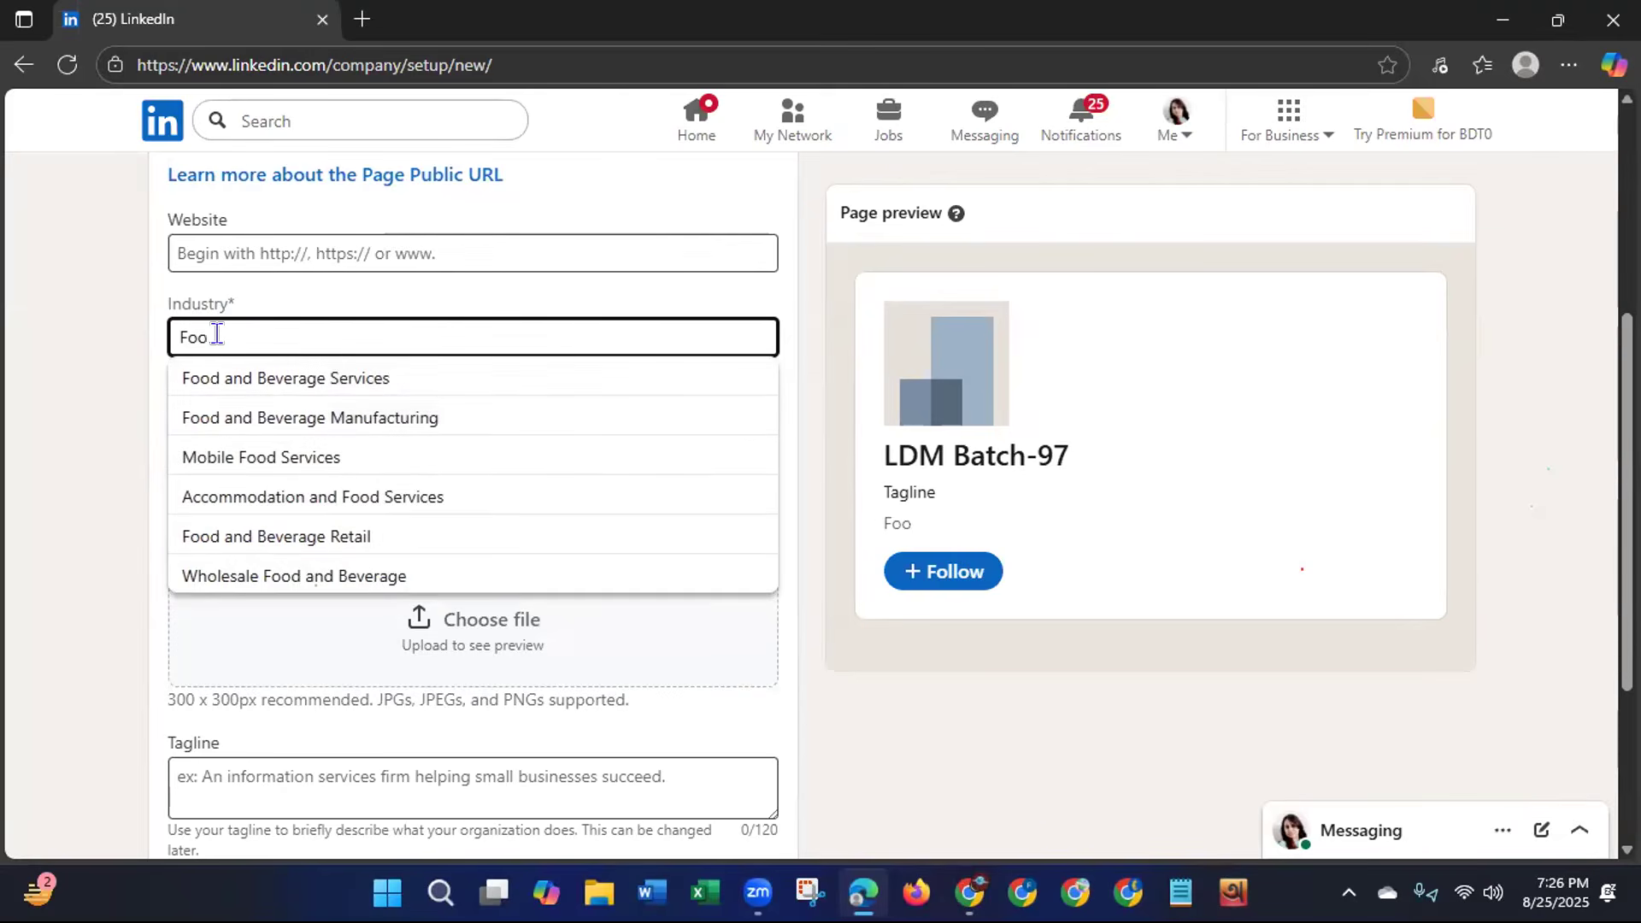
key(BackSpace)
key(BackSpace)
key(BackSpace)
Complete the company details with industry Technology, Information and Internet, organization size 2–10 employees and organization type Nonprofit.
text(Tech)
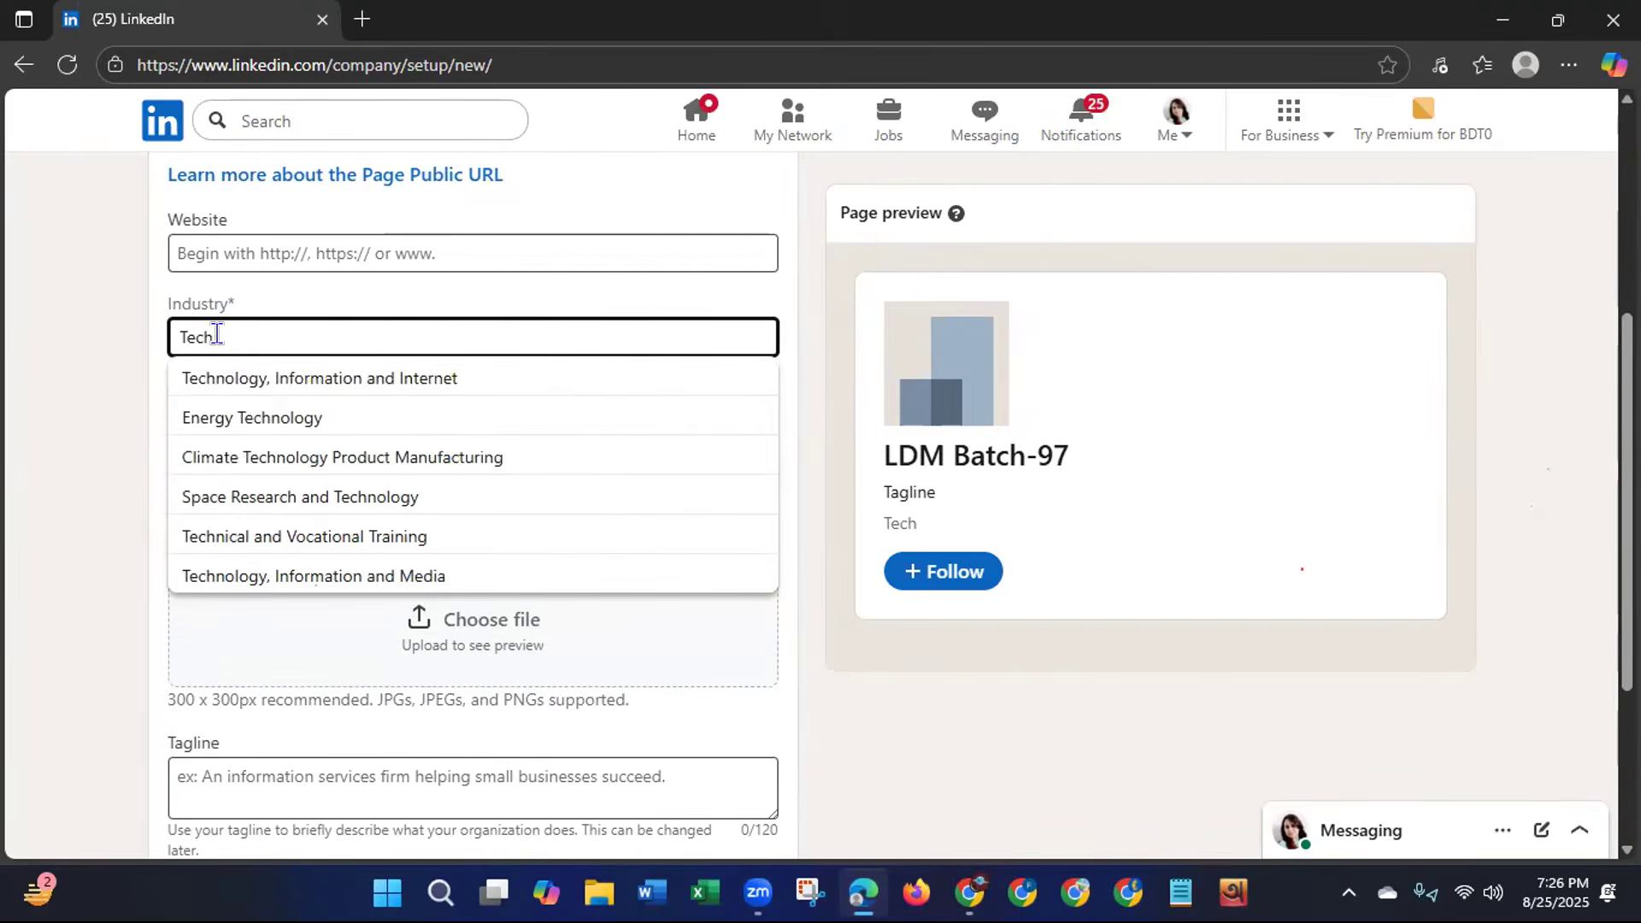
click(376, 379)
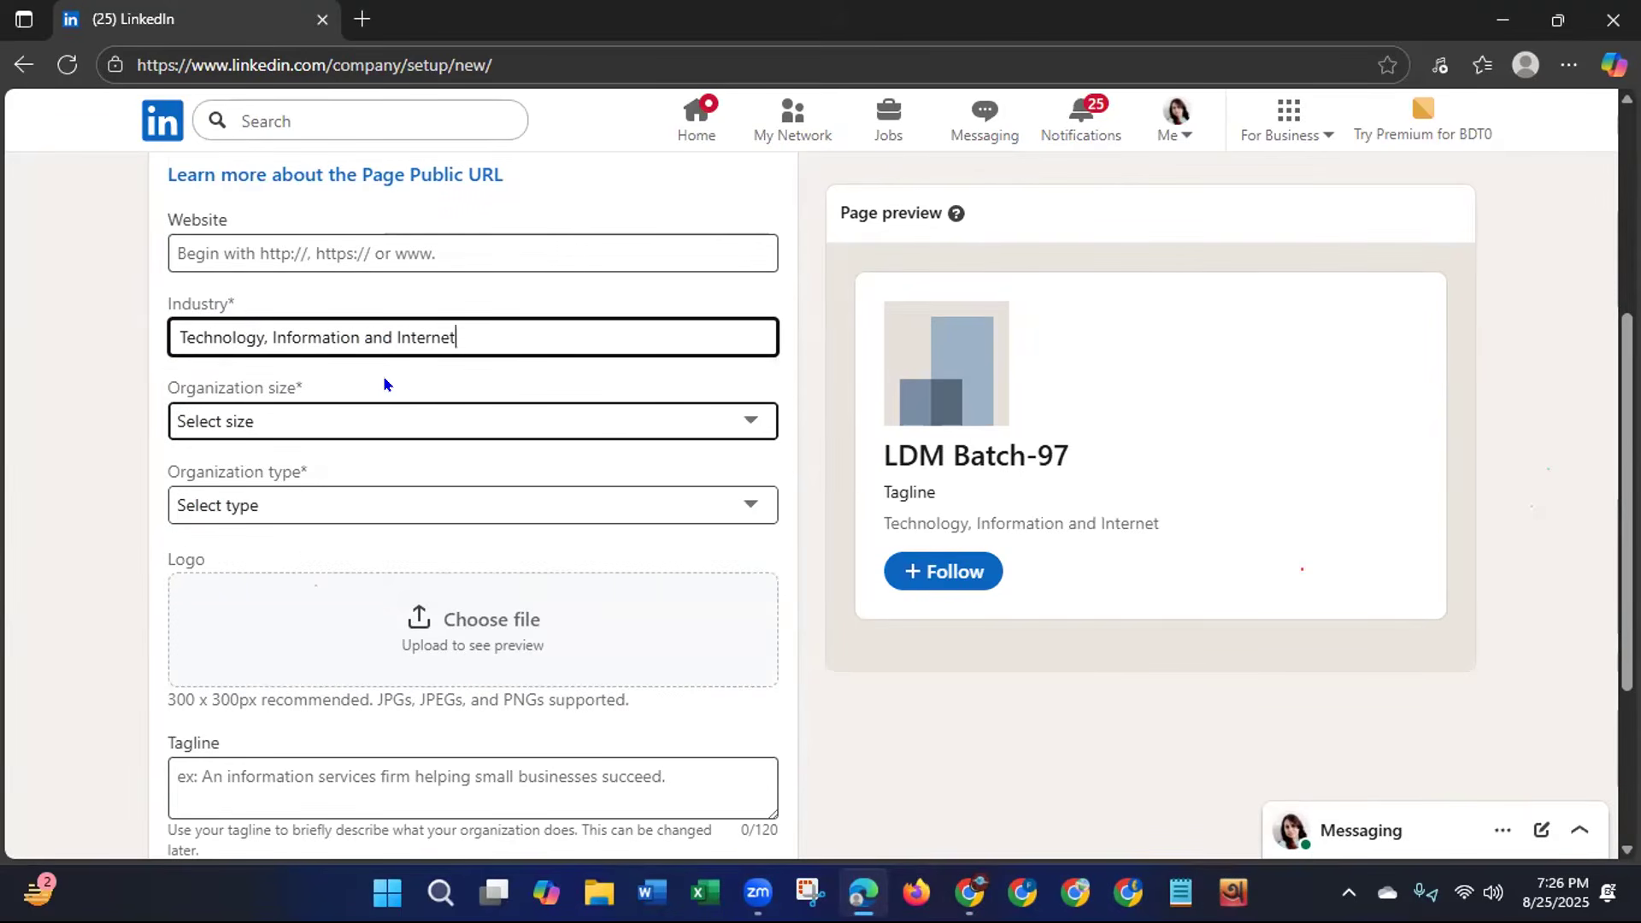
click(537, 412)
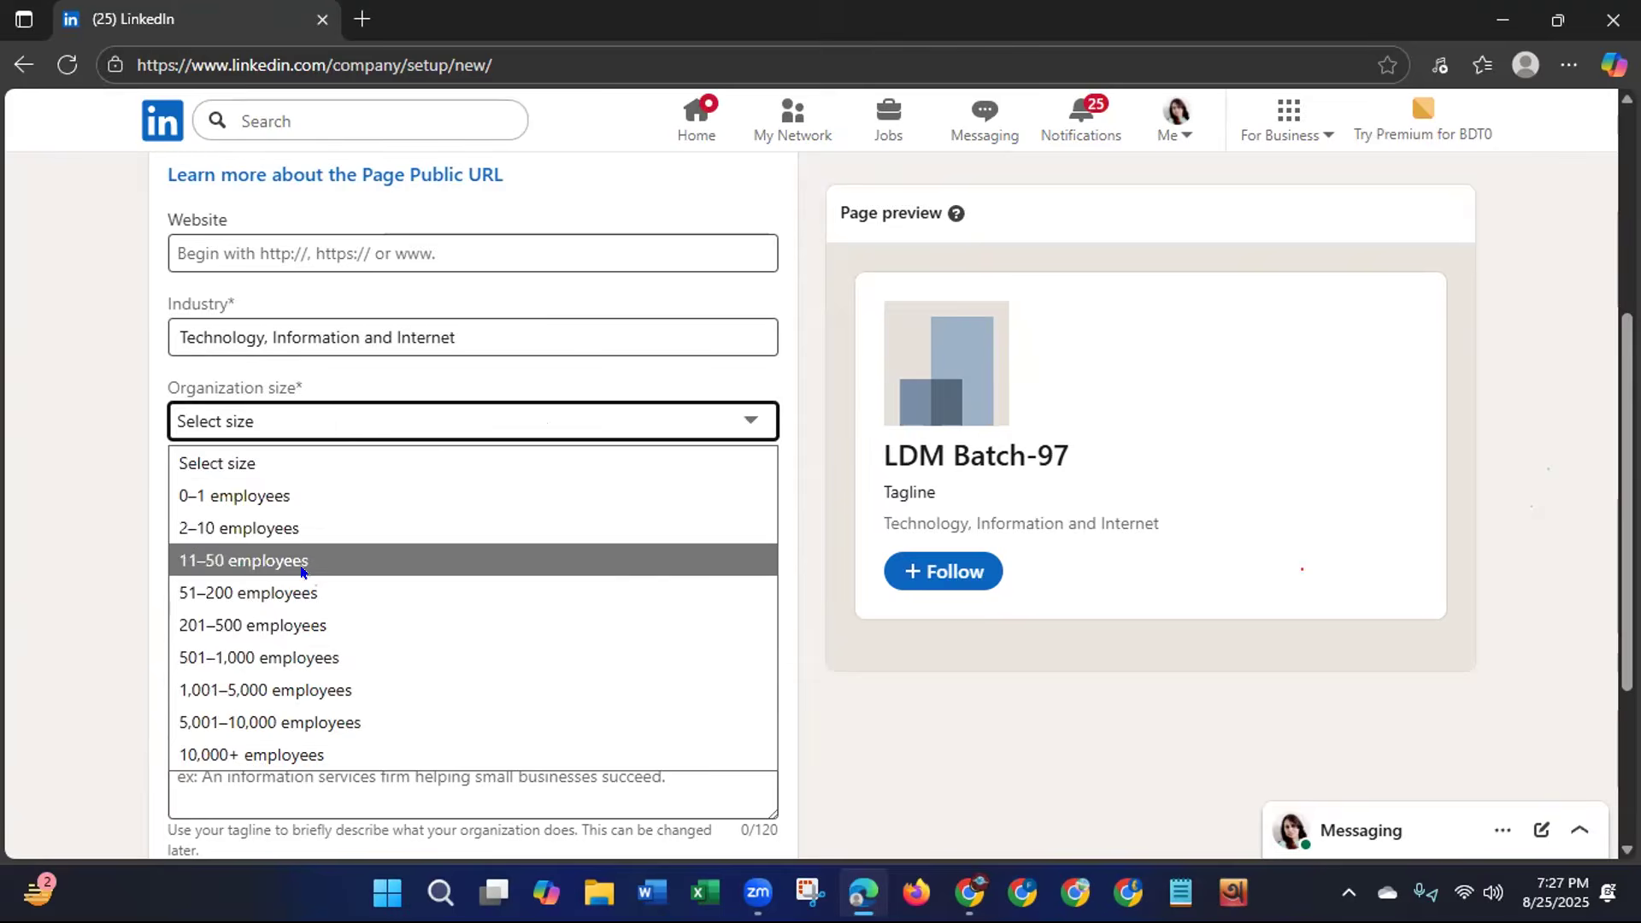
click(198, 530)
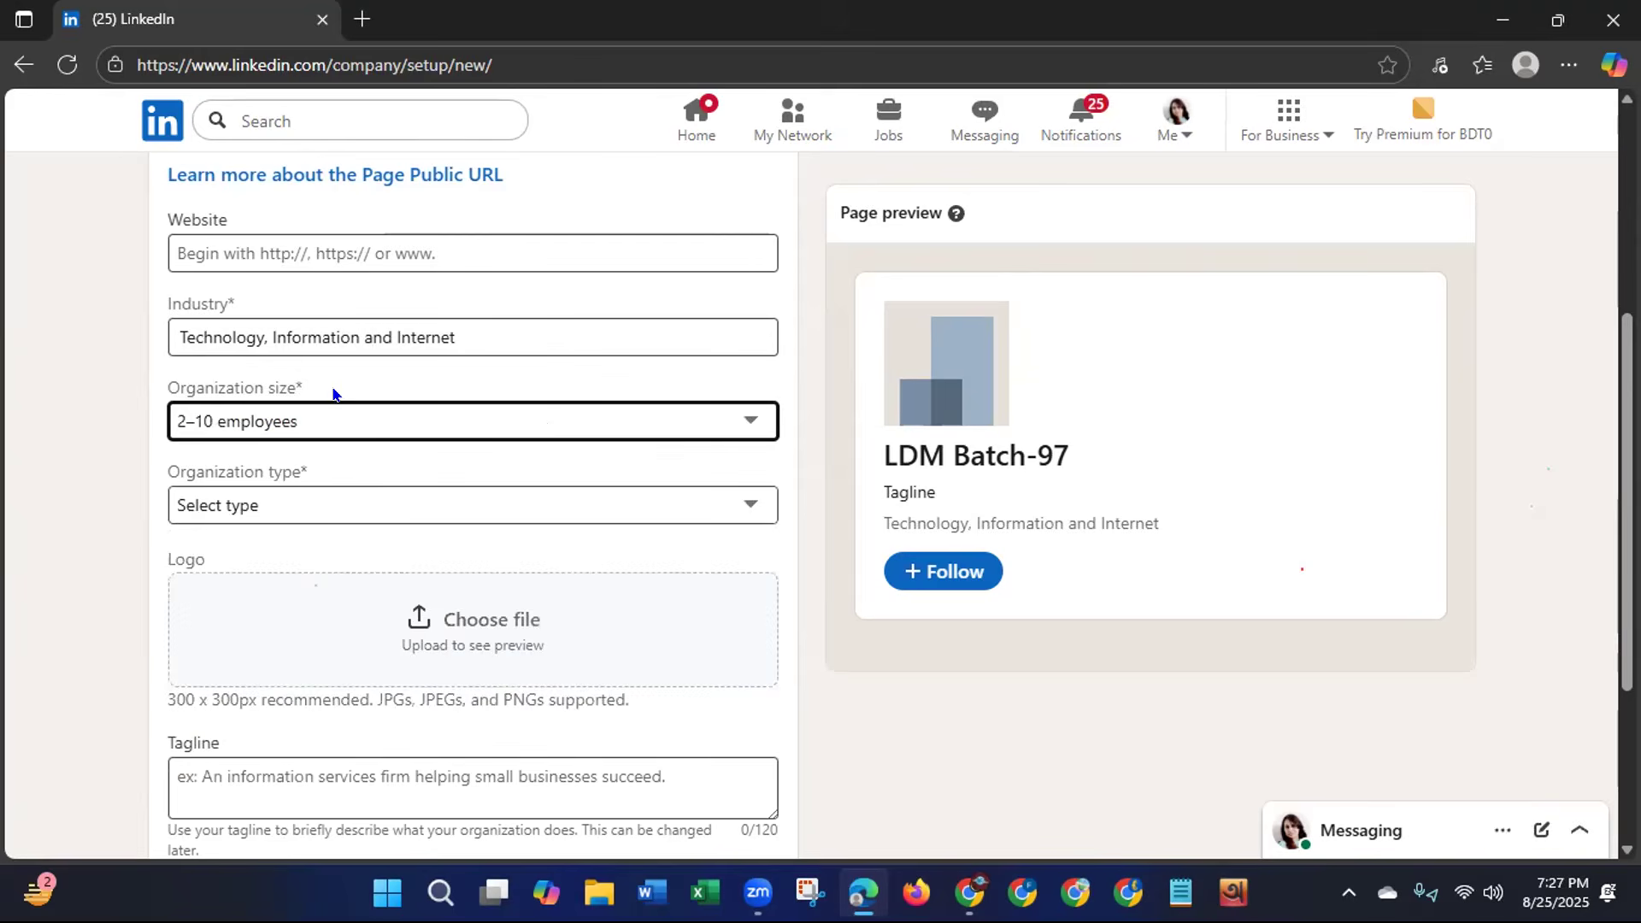
click(329, 510)
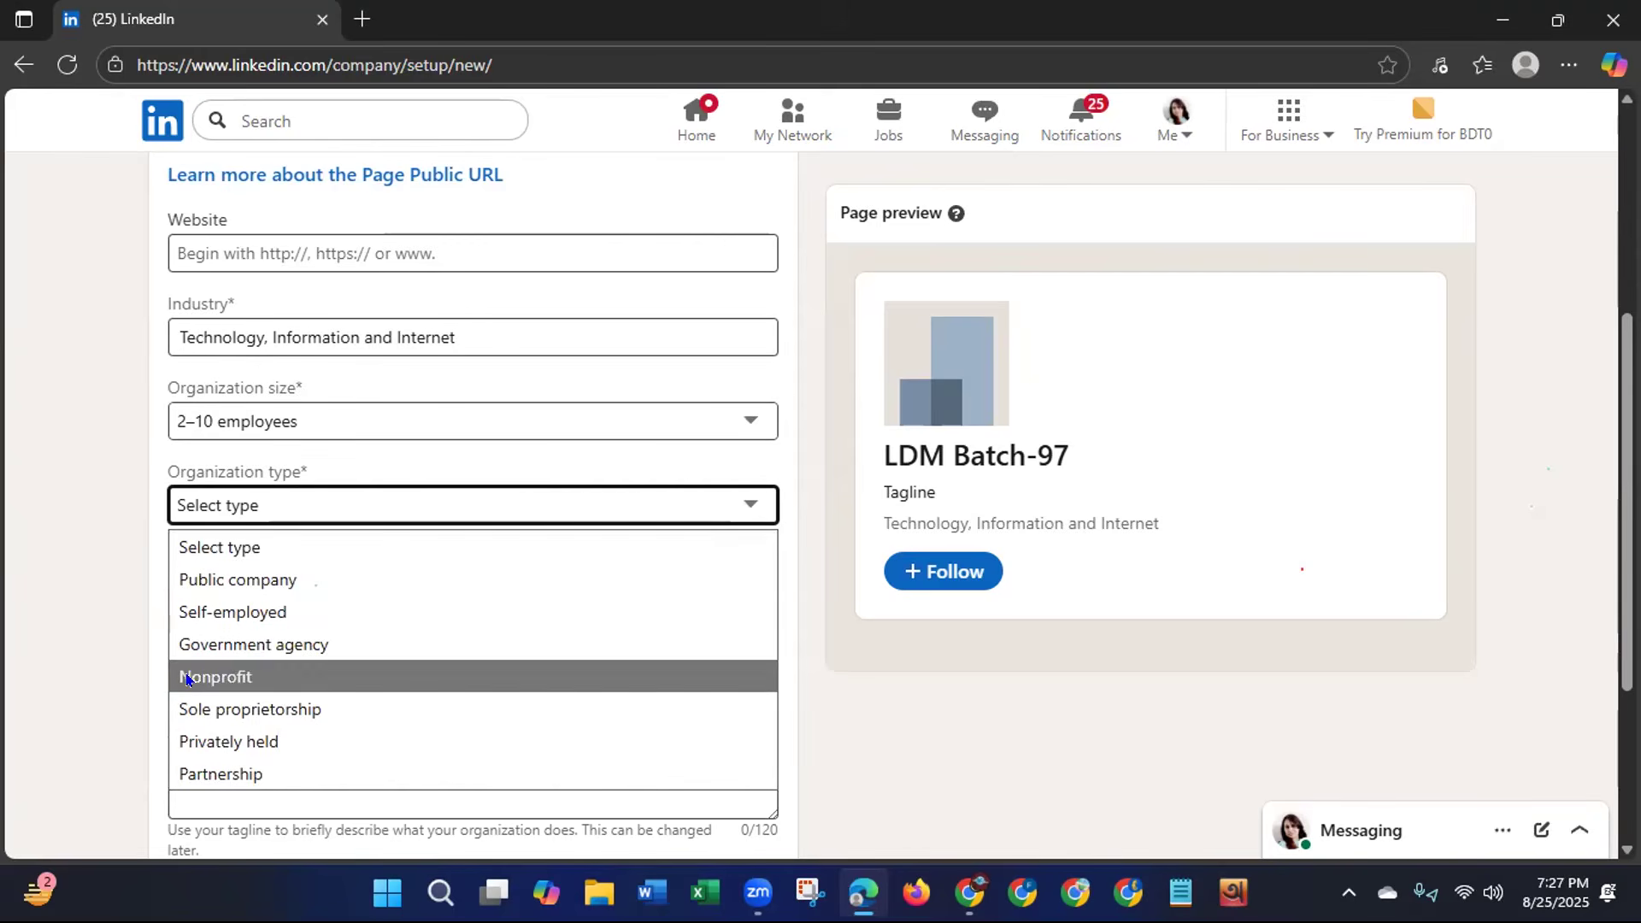
click(233, 679)
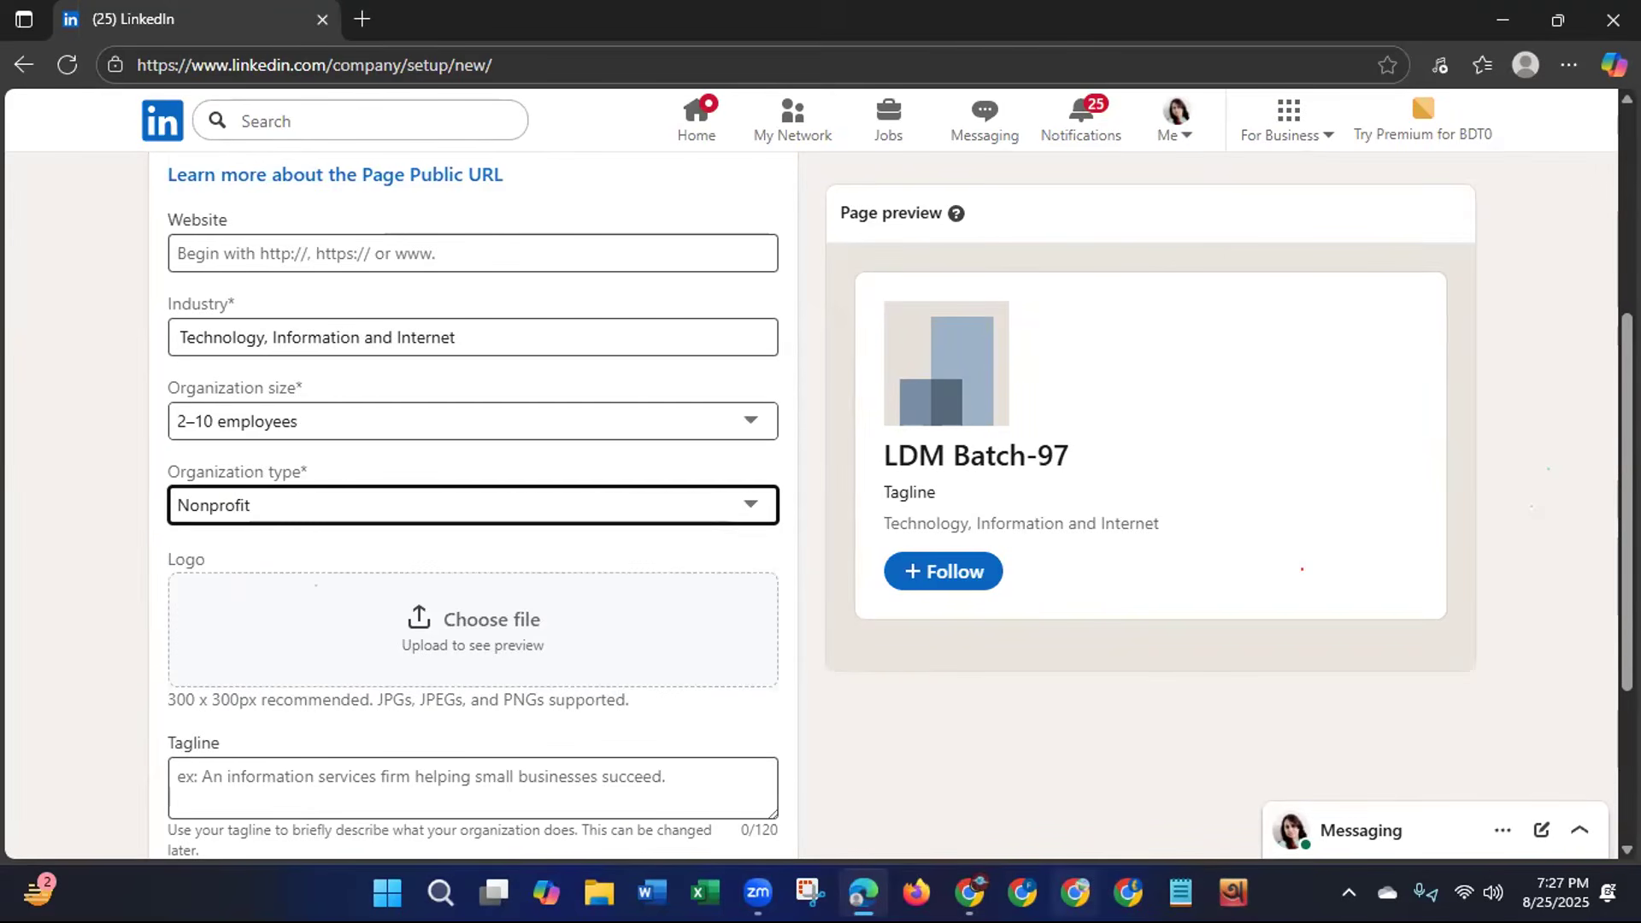
Switch to Canva in Chrome and create a new custom-size design of 300 × 300 px for the page logo.
click(1075, 893)
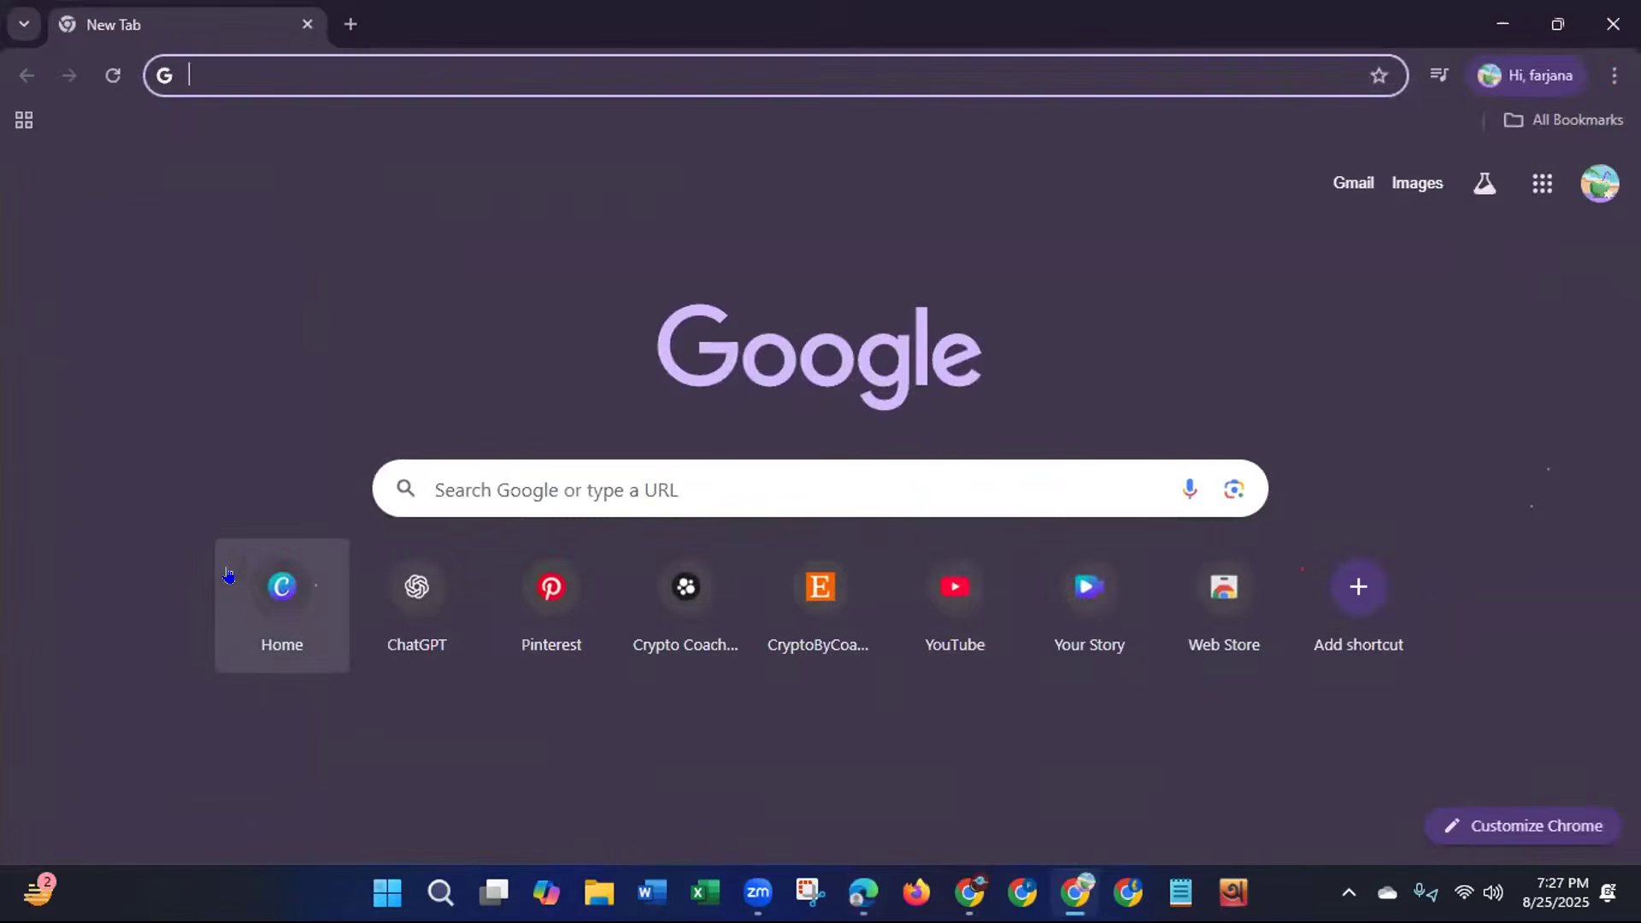
click(281, 606)
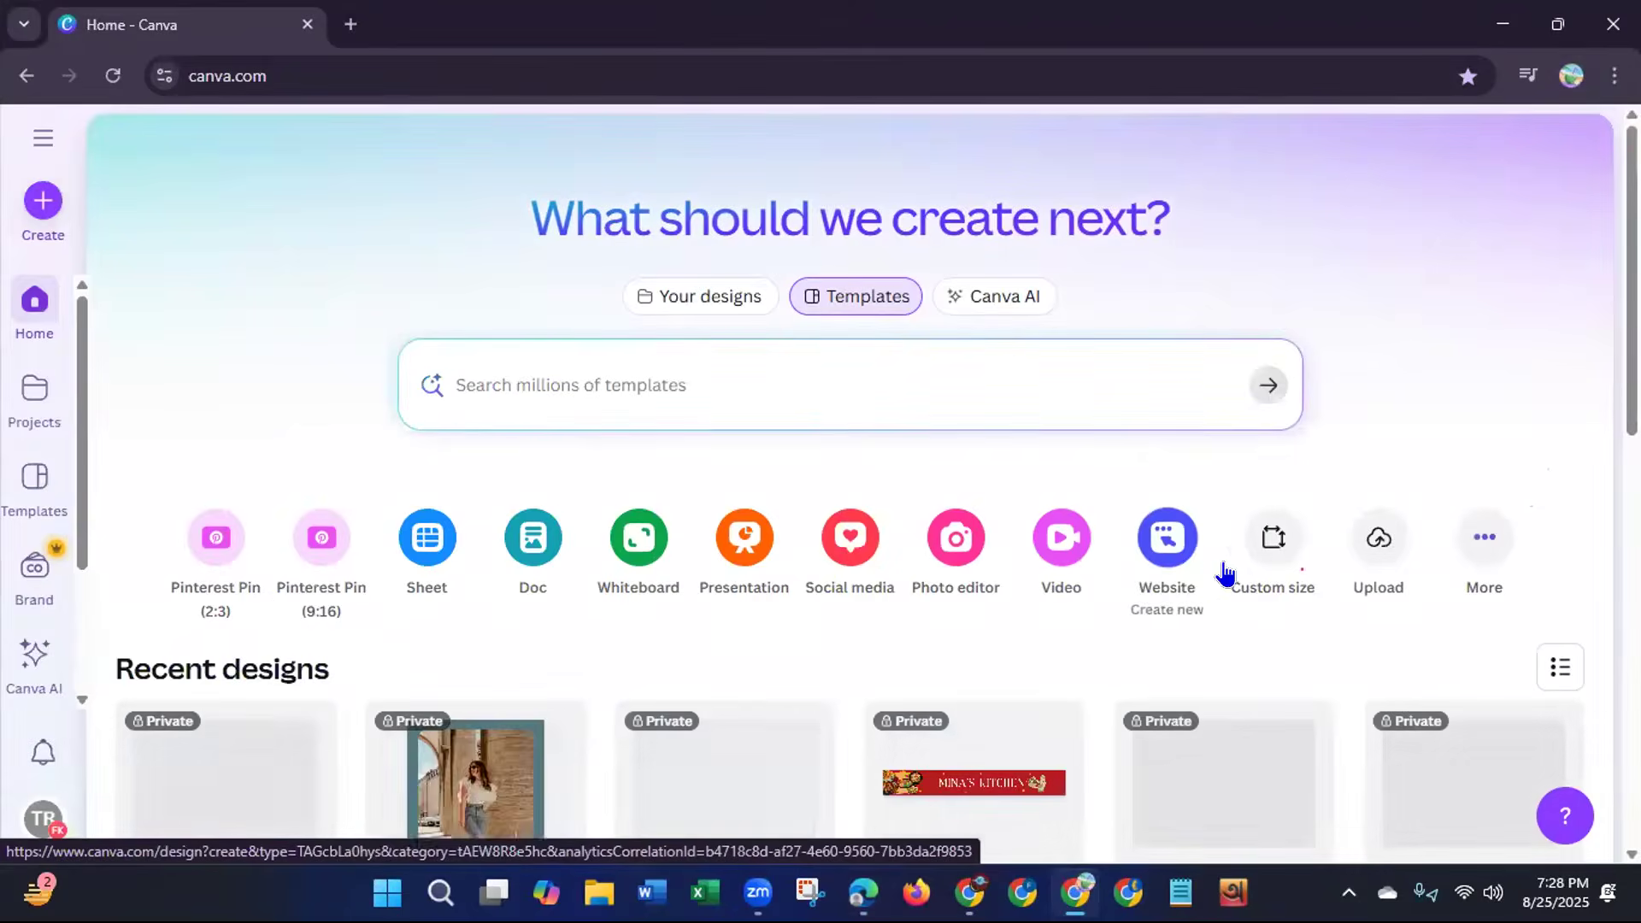
click(1275, 547)
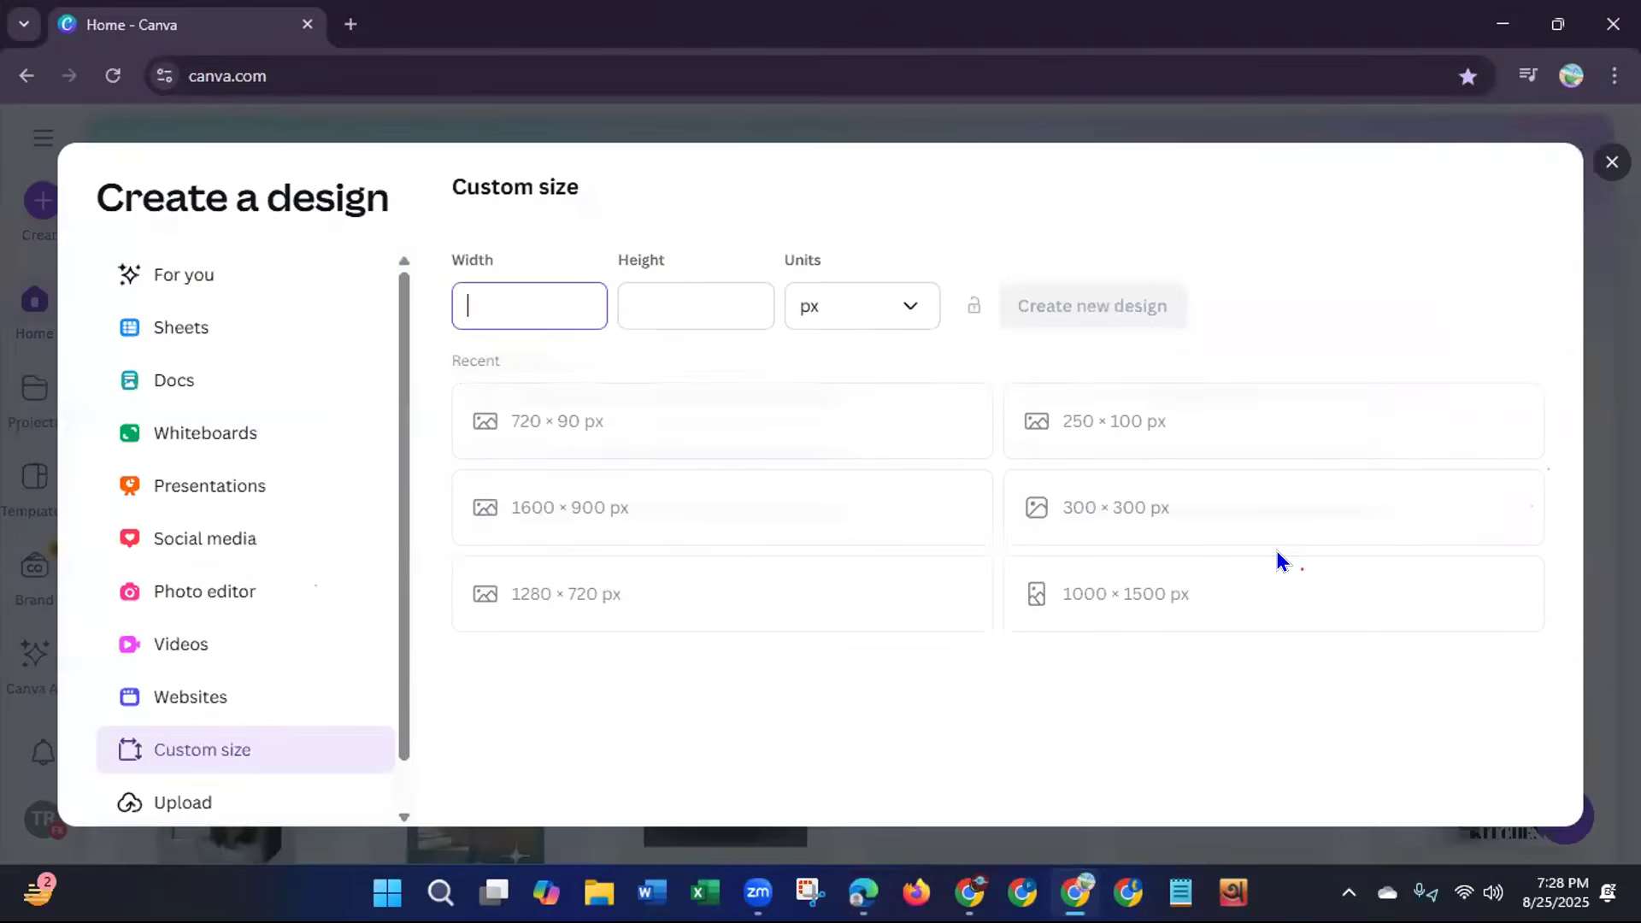
text(300)
click(695, 311)
text(300)
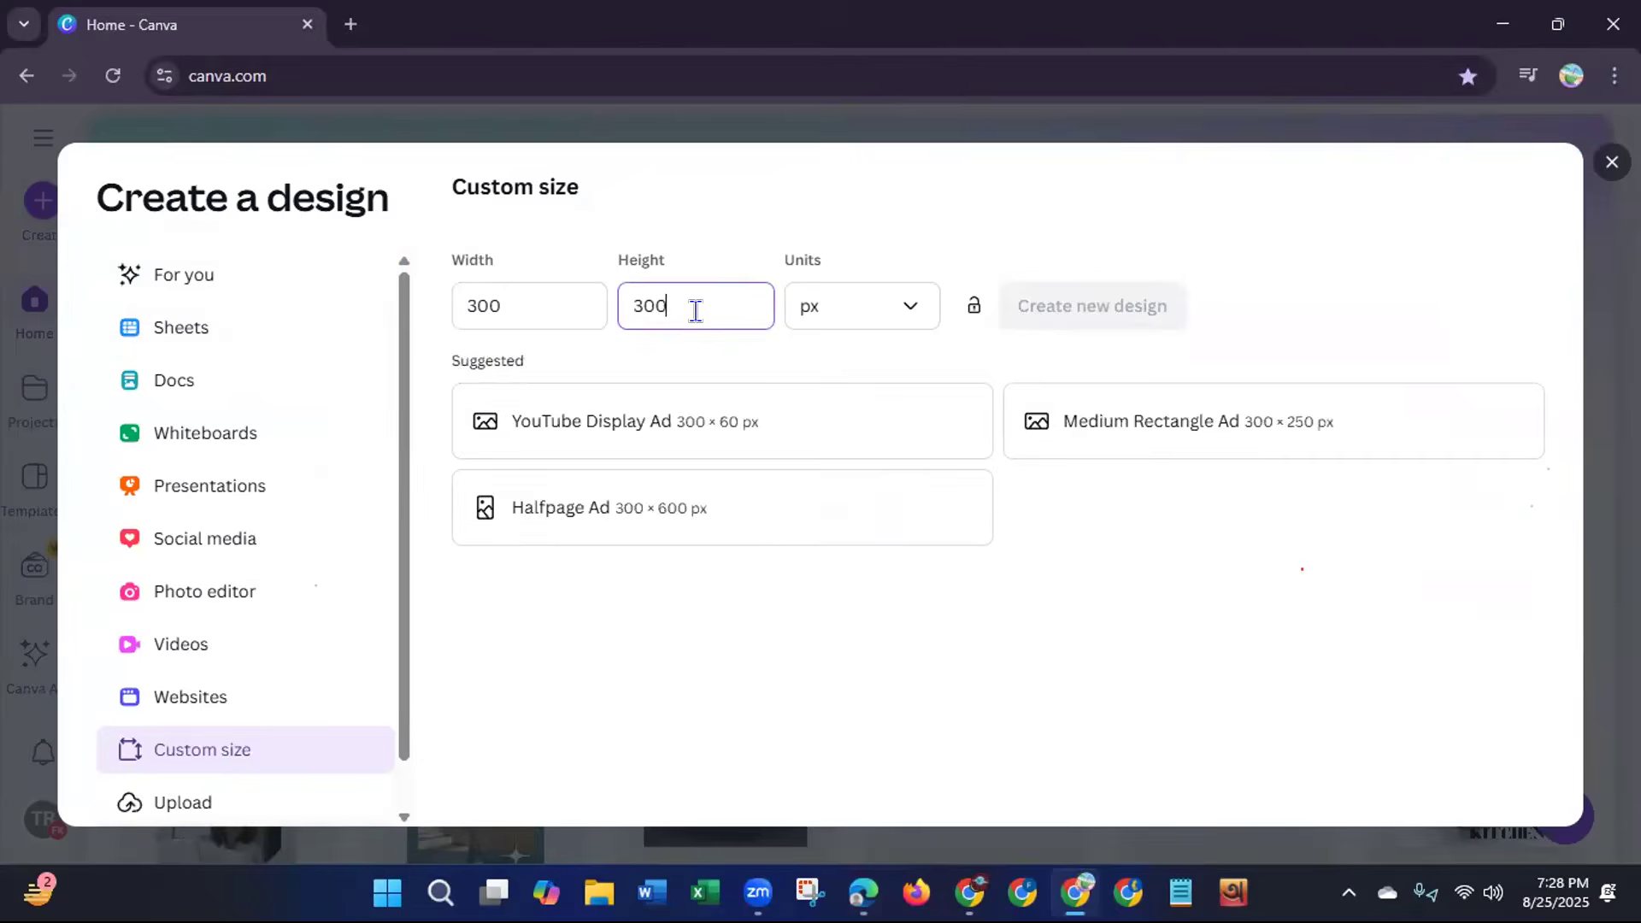
click(1105, 325)
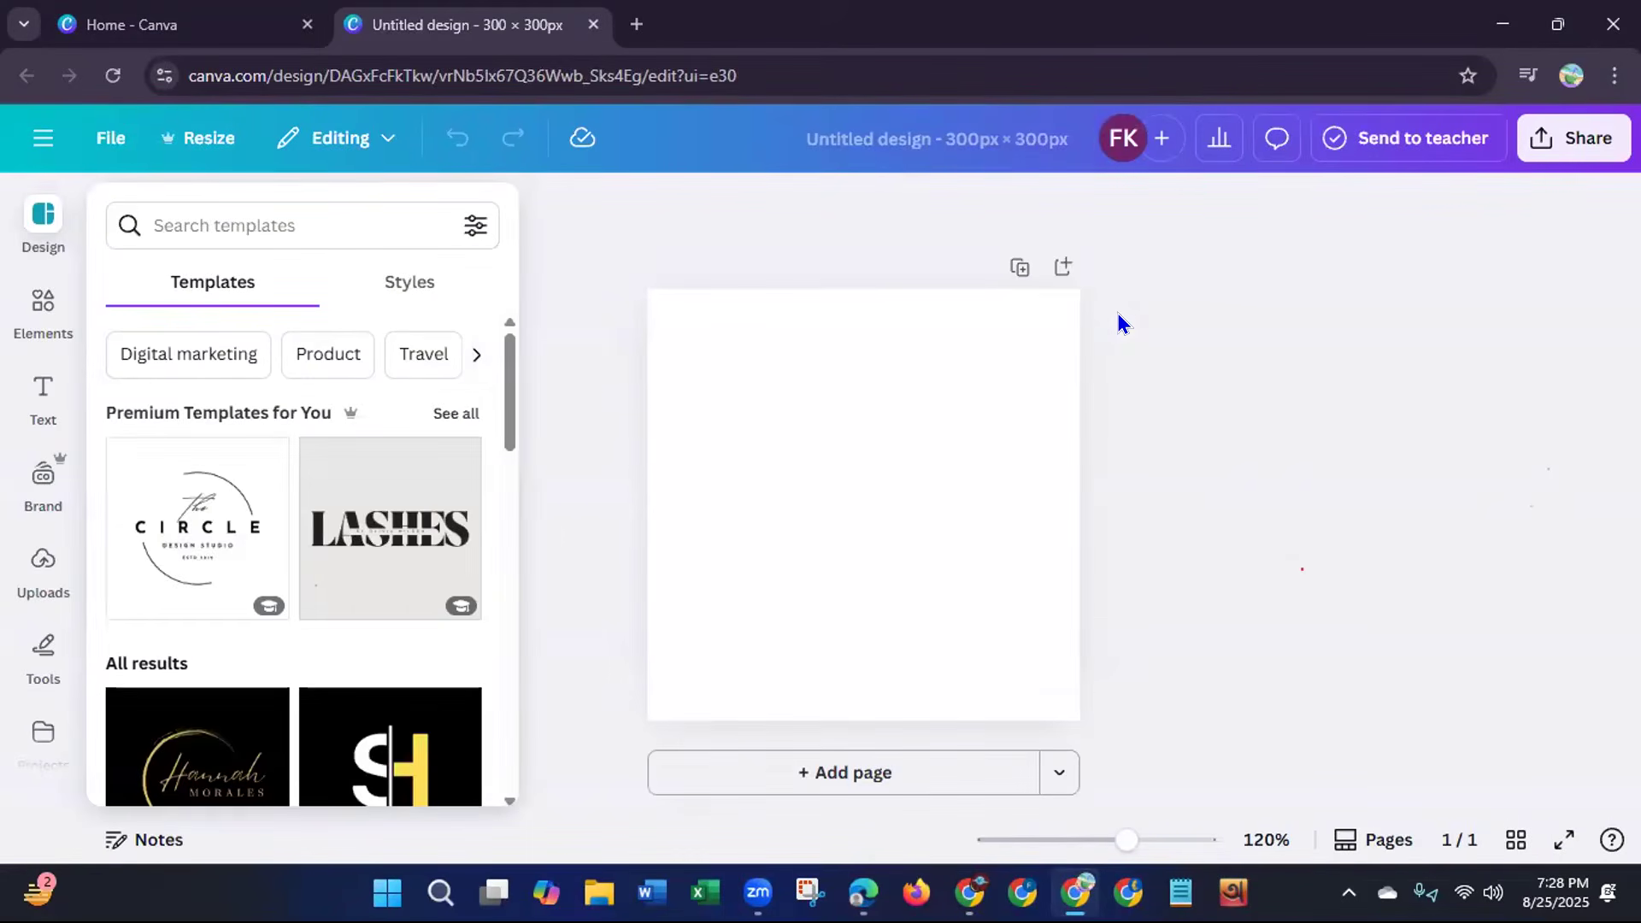
Browse the suggested Canva design templates for a suitable logo and return to the beginning of the list.
scroll(510, 423, down, 4)
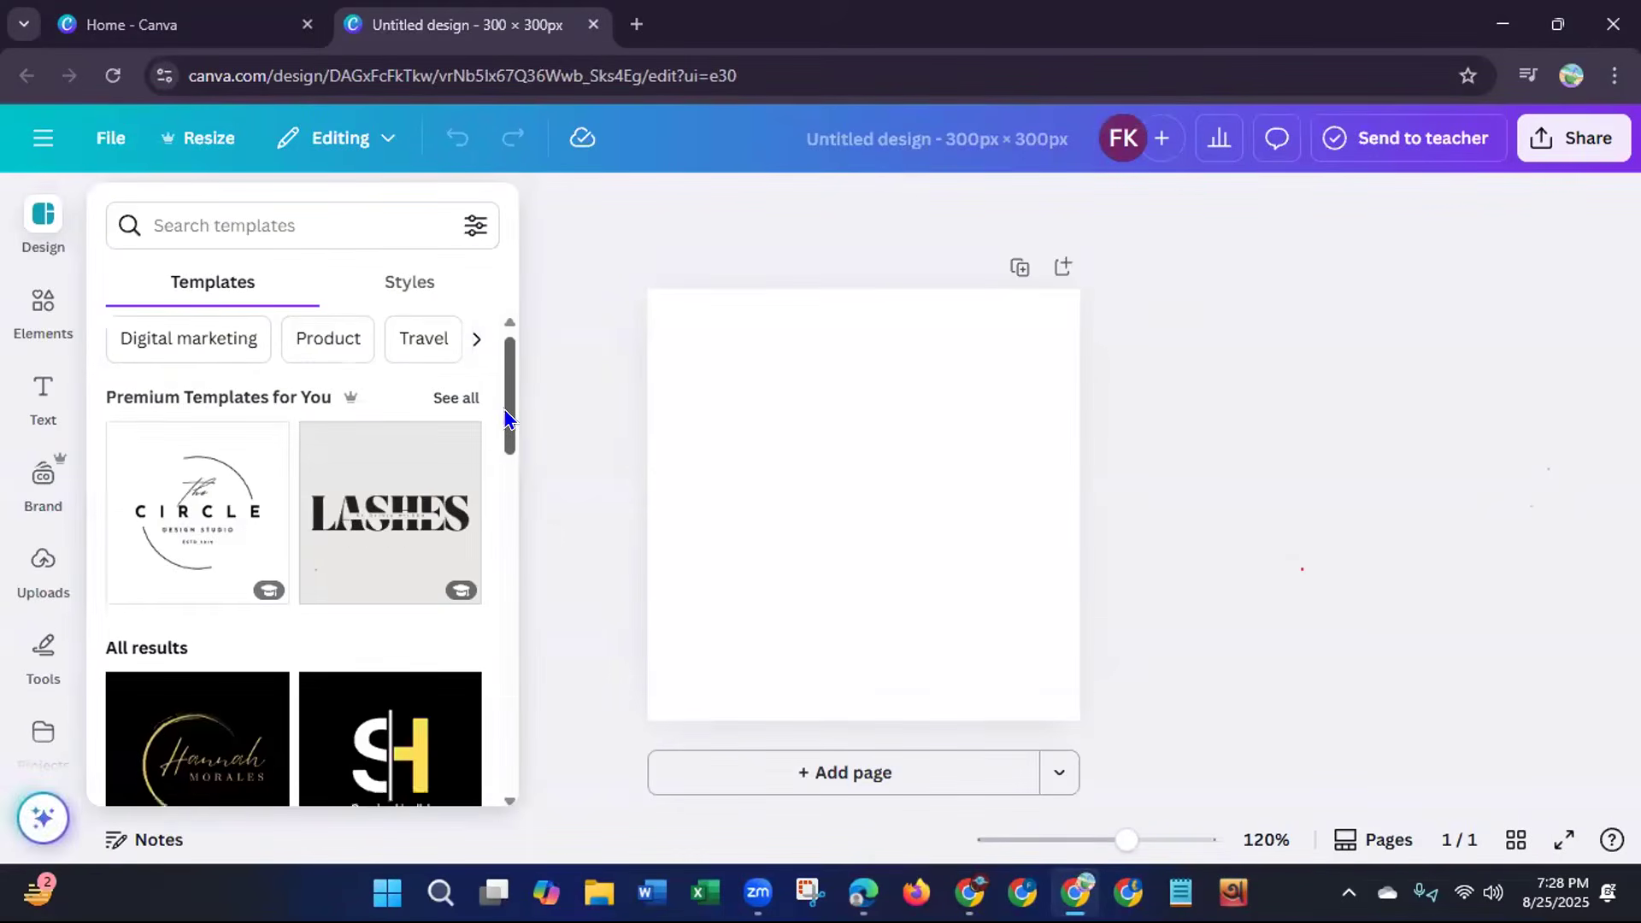
scroll(488, 481, down, 7)
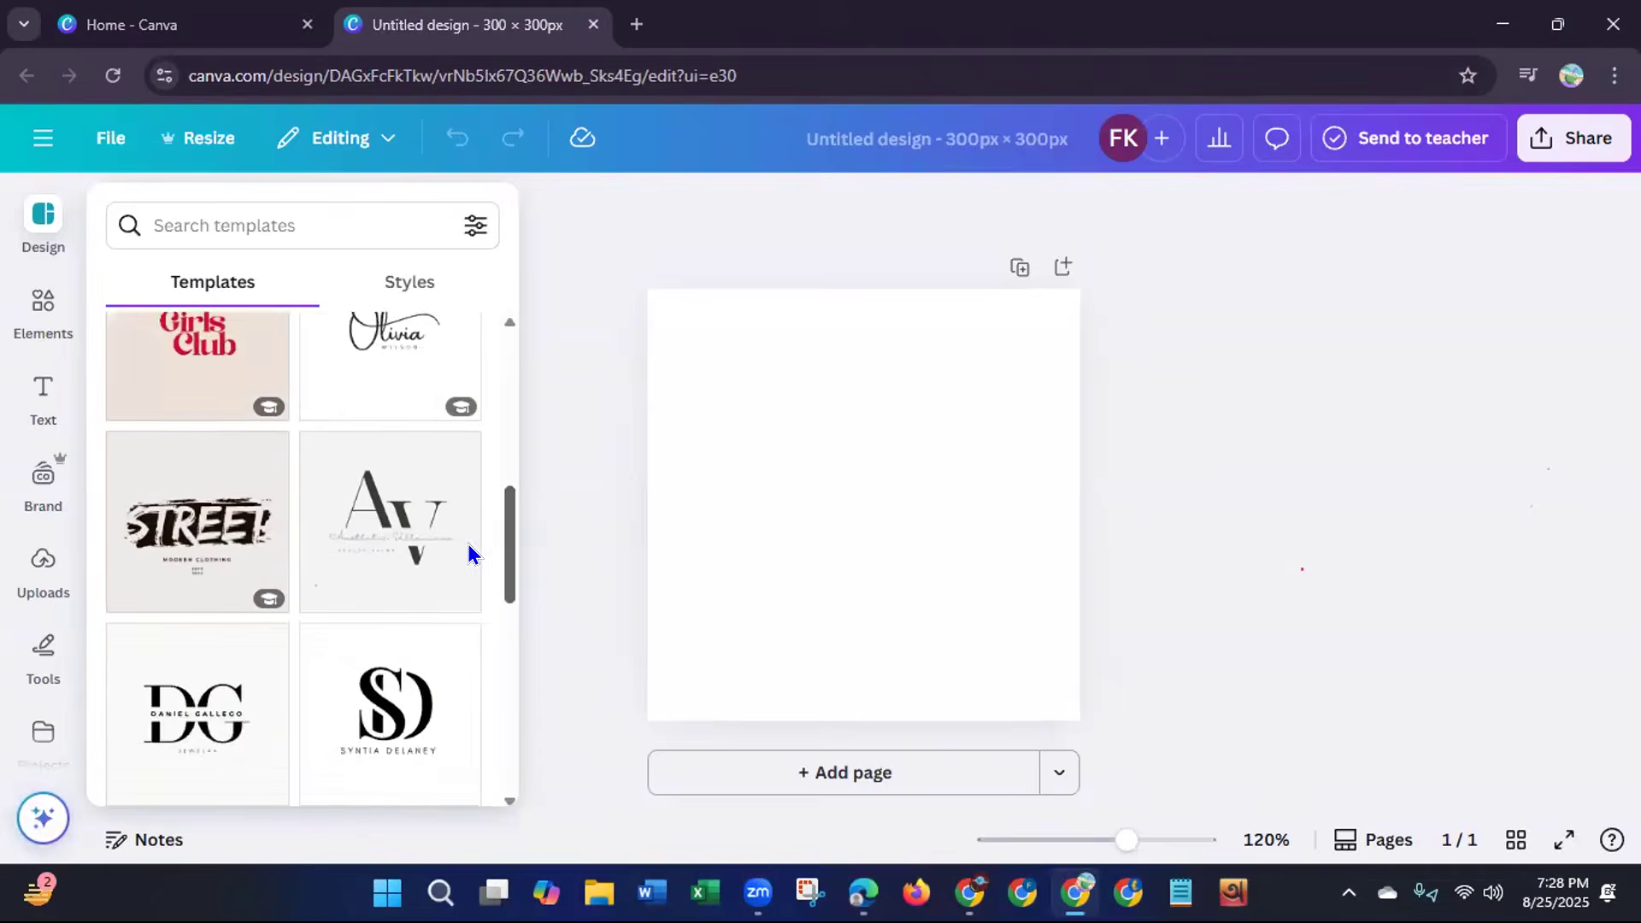
scroll(469, 620, down, 3)
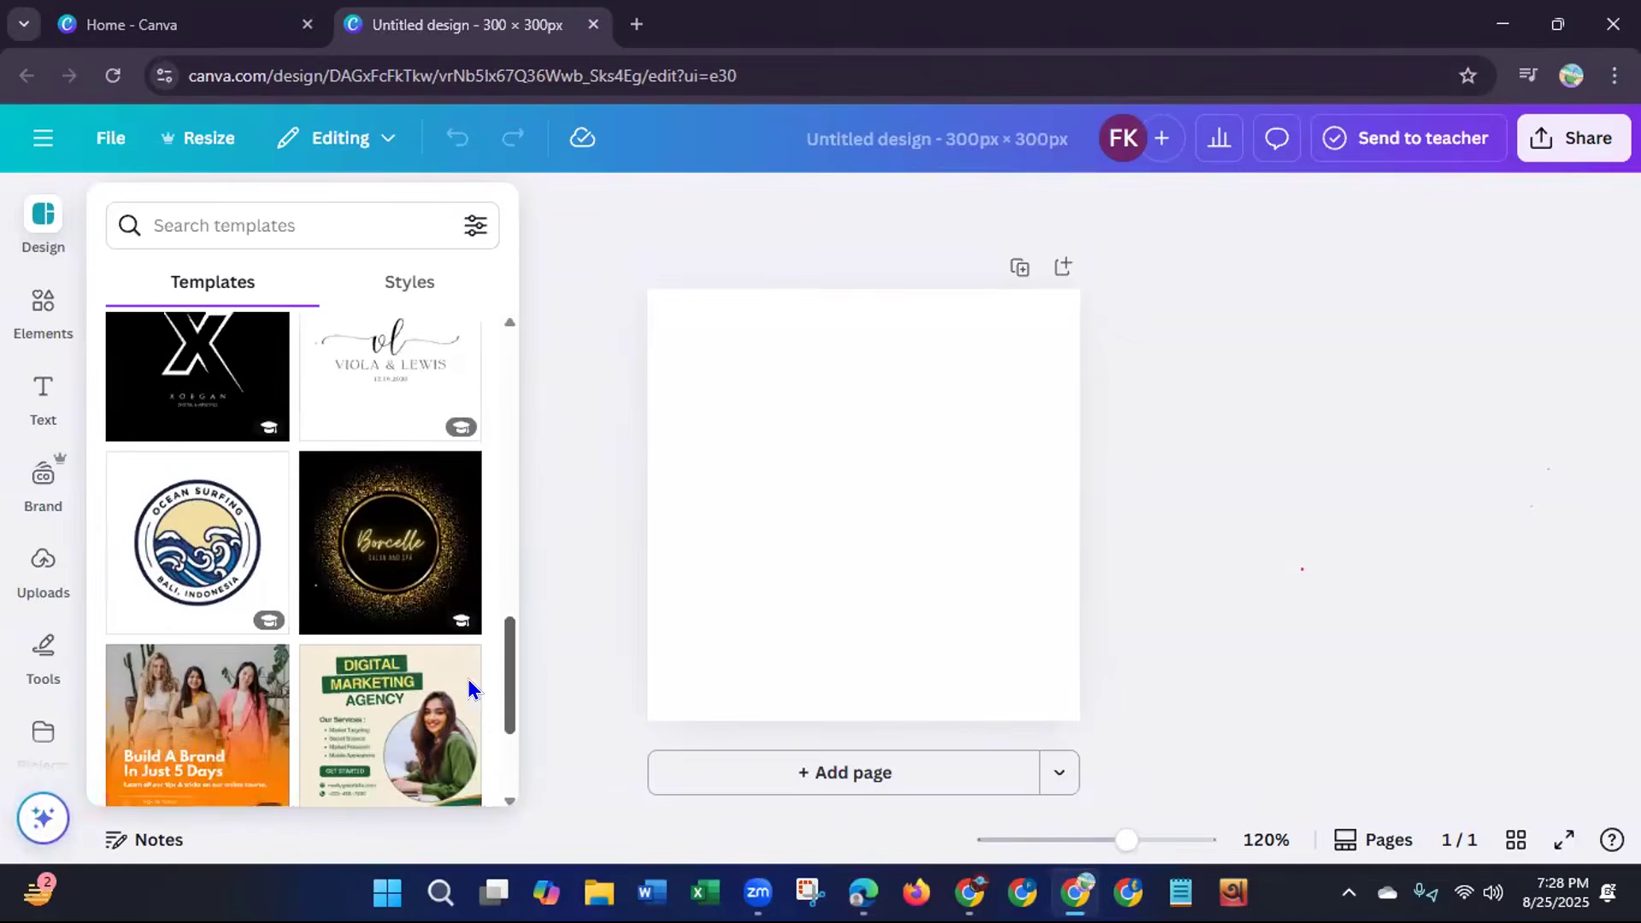
scroll(505, 648, down, 6)
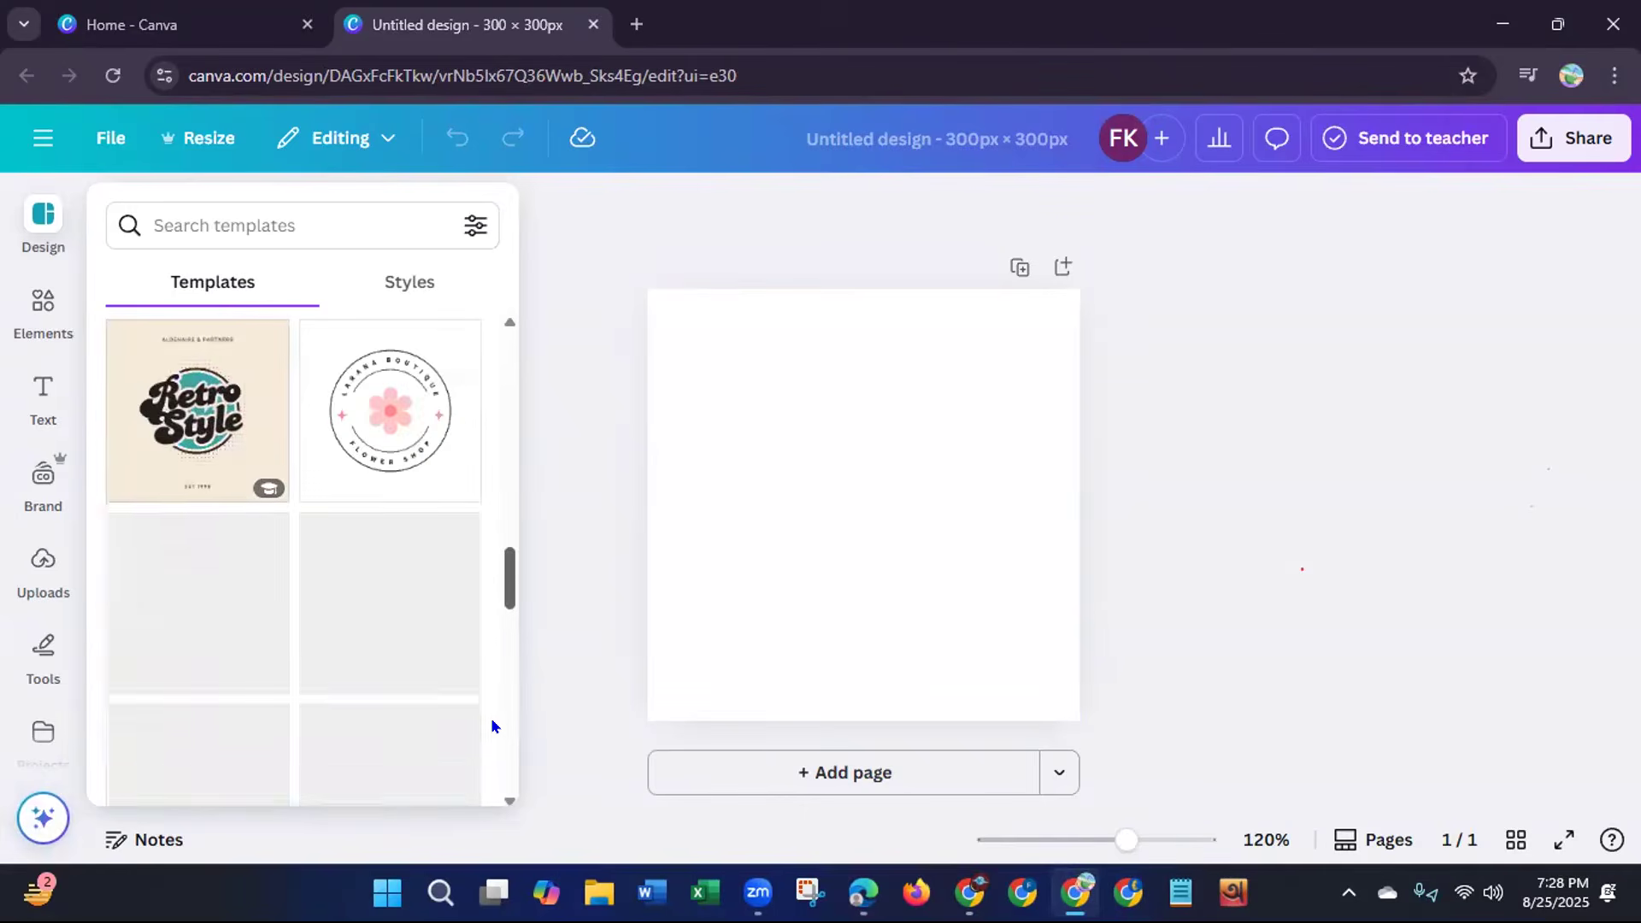
scroll(491, 716, down, 2)
scroll(489, 757, down, 3)
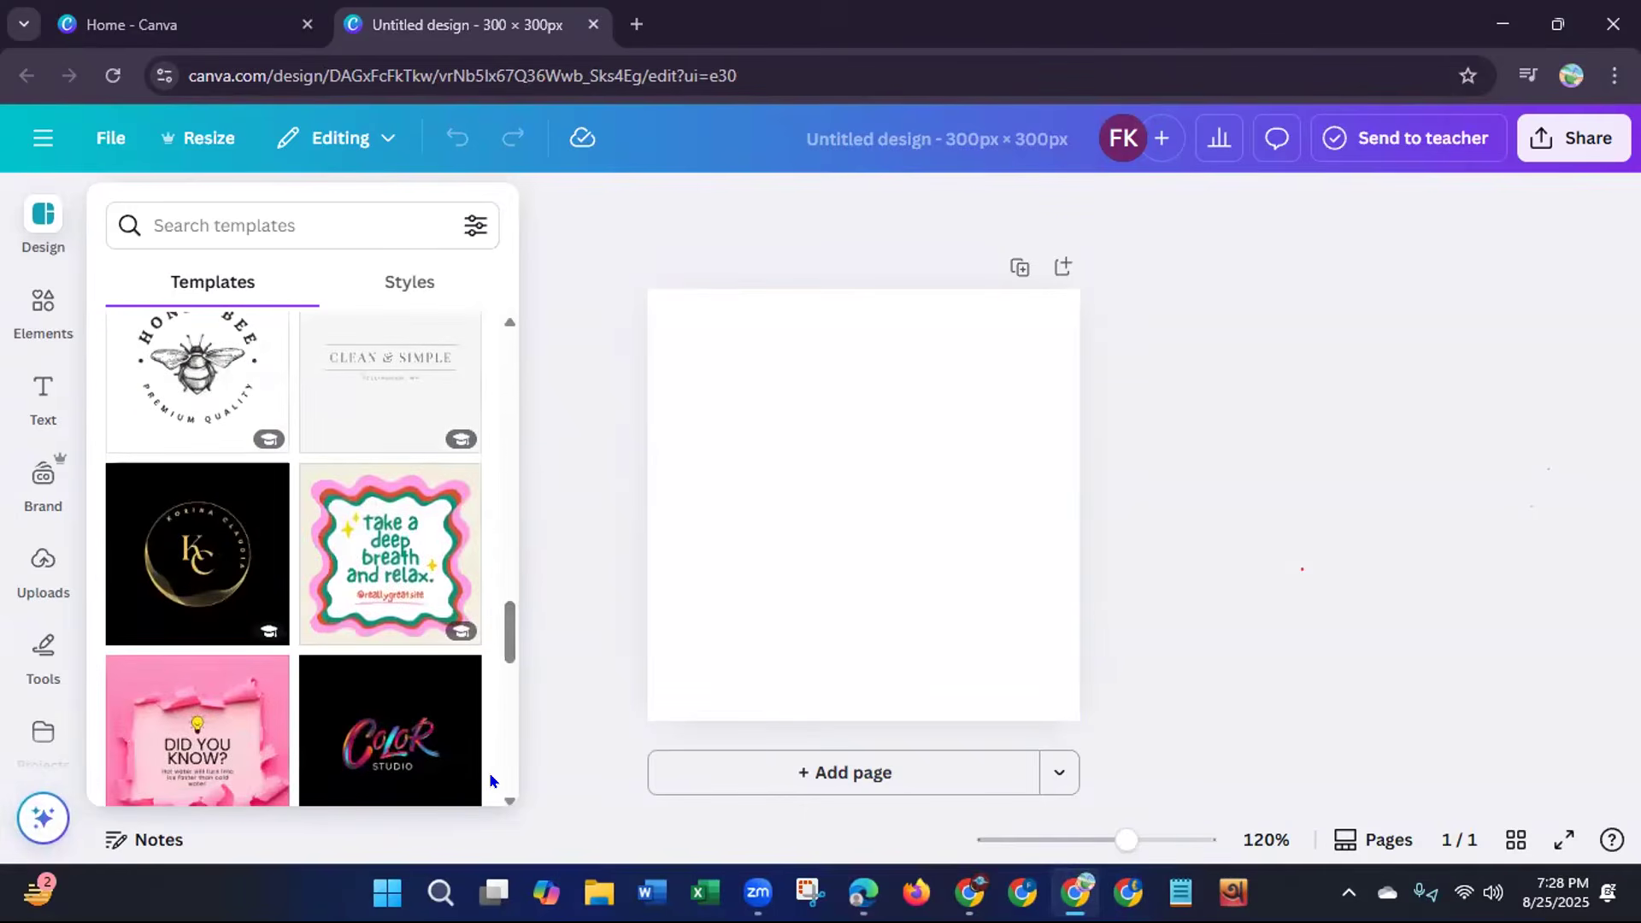
drag(509, 630, 507, 688)
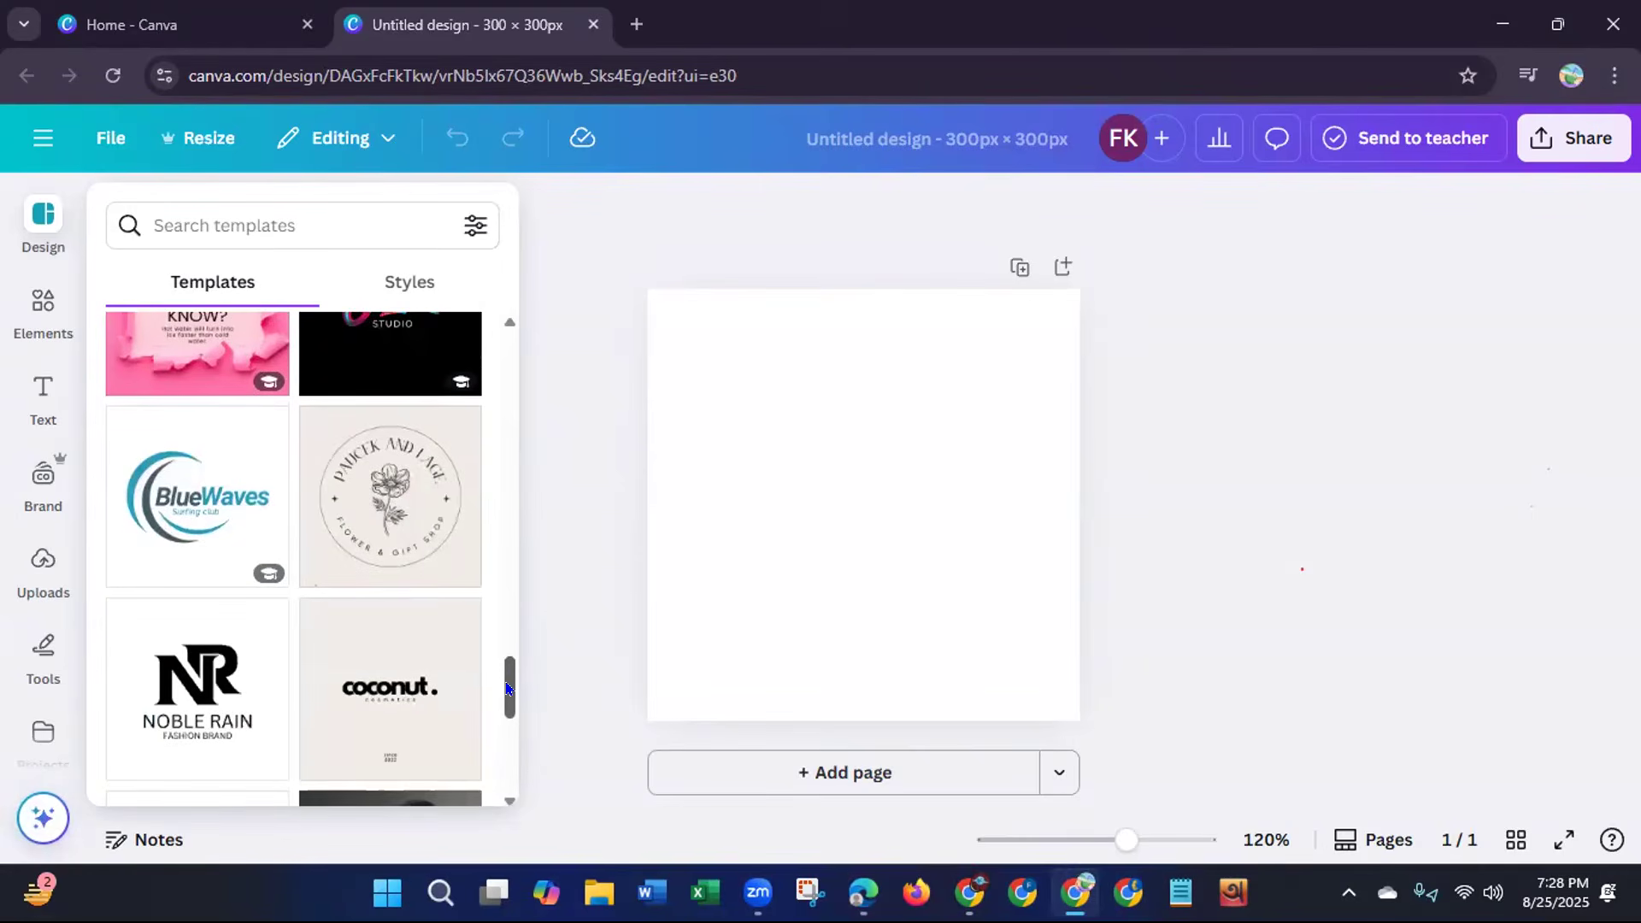
drag(506, 689, 502, 767)
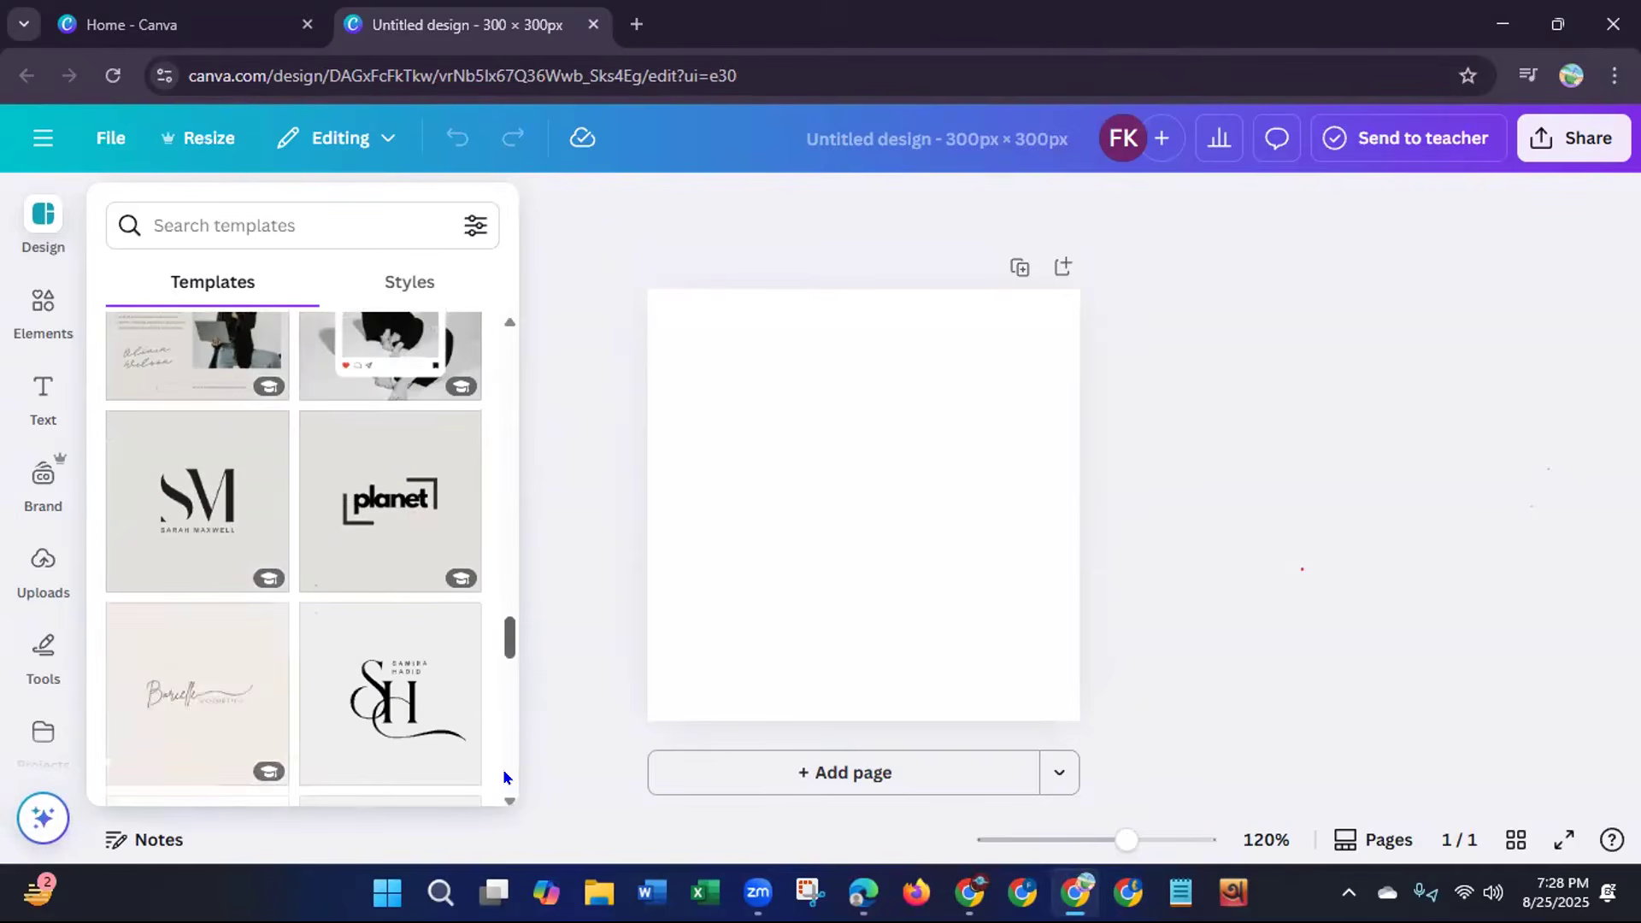
scroll(503, 767, down, 4)
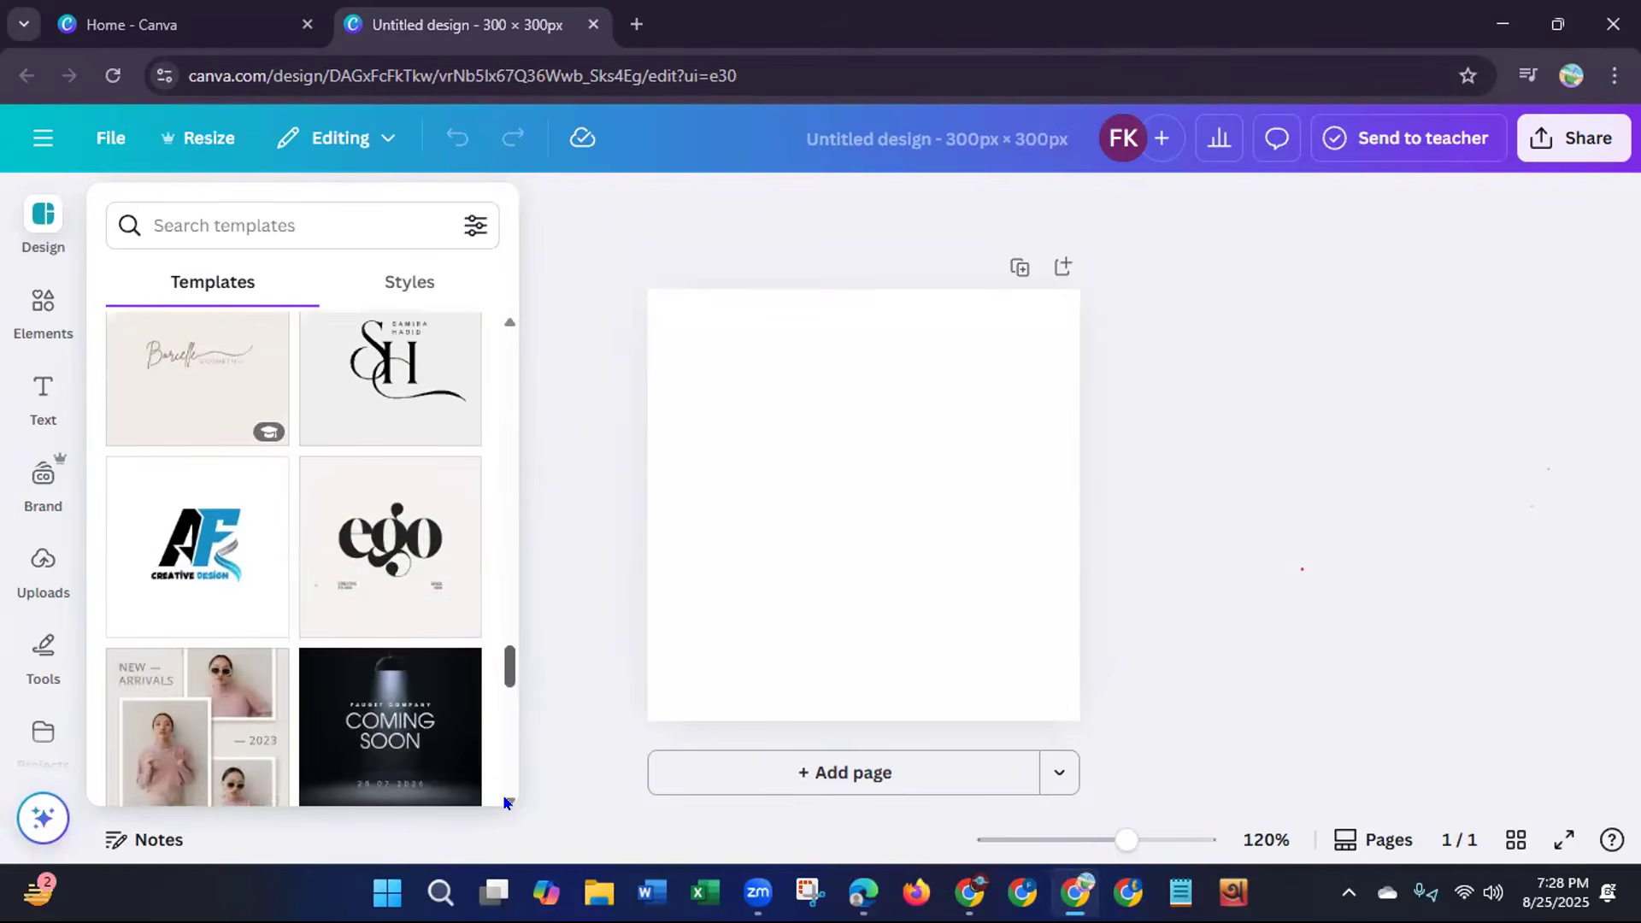
scroll(496, 812, down, 5)
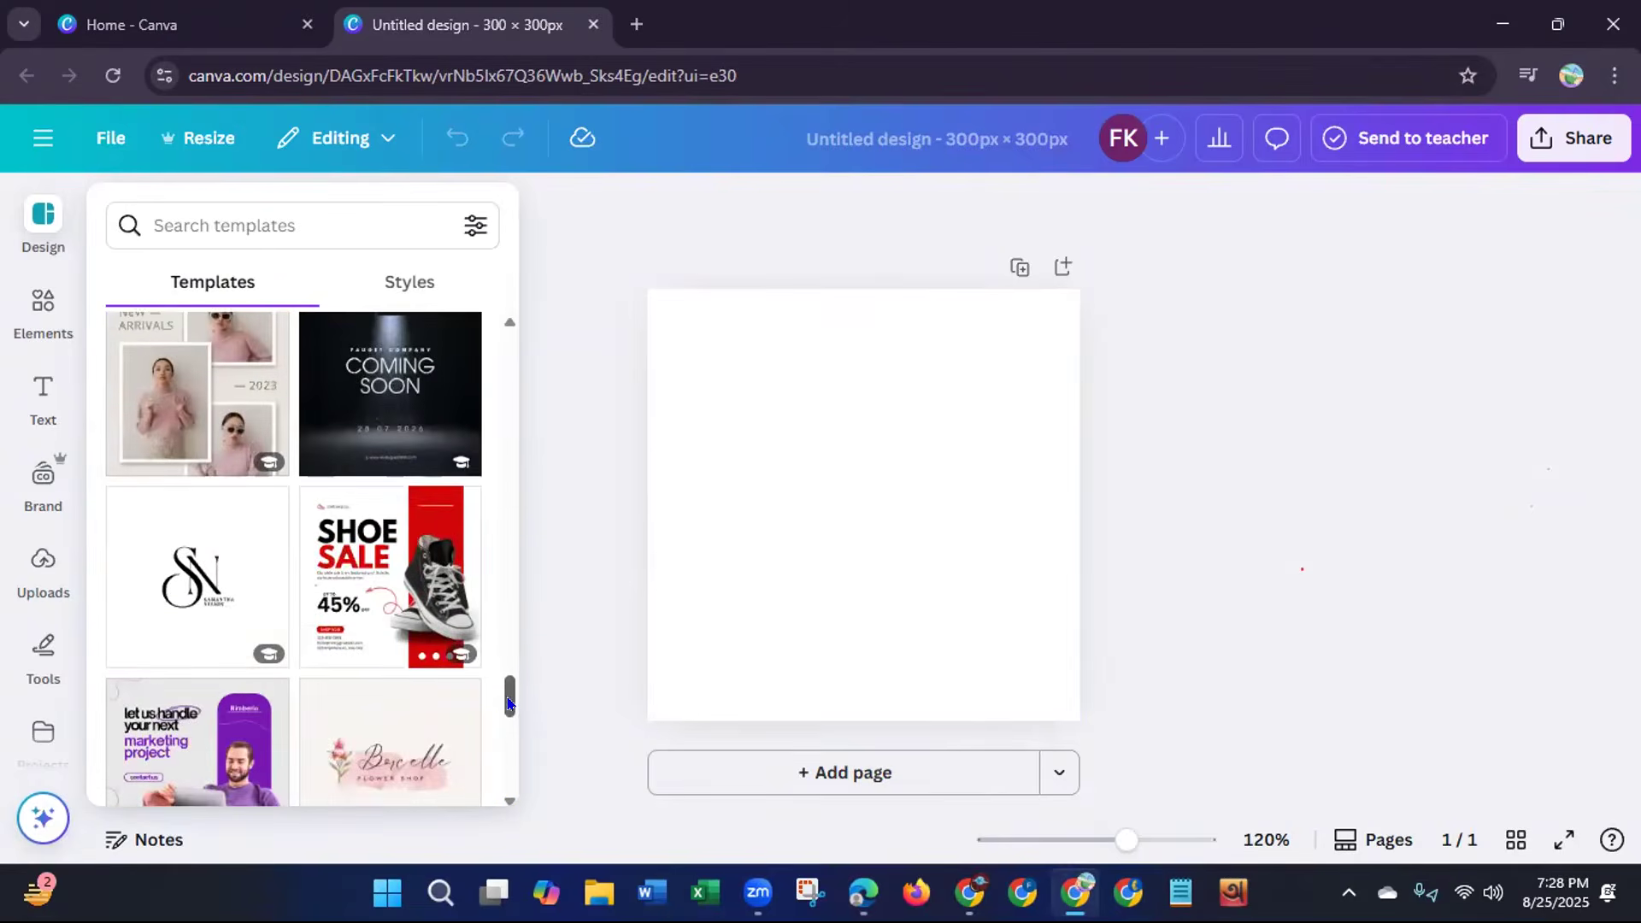
scroll(503, 727, down, 5)
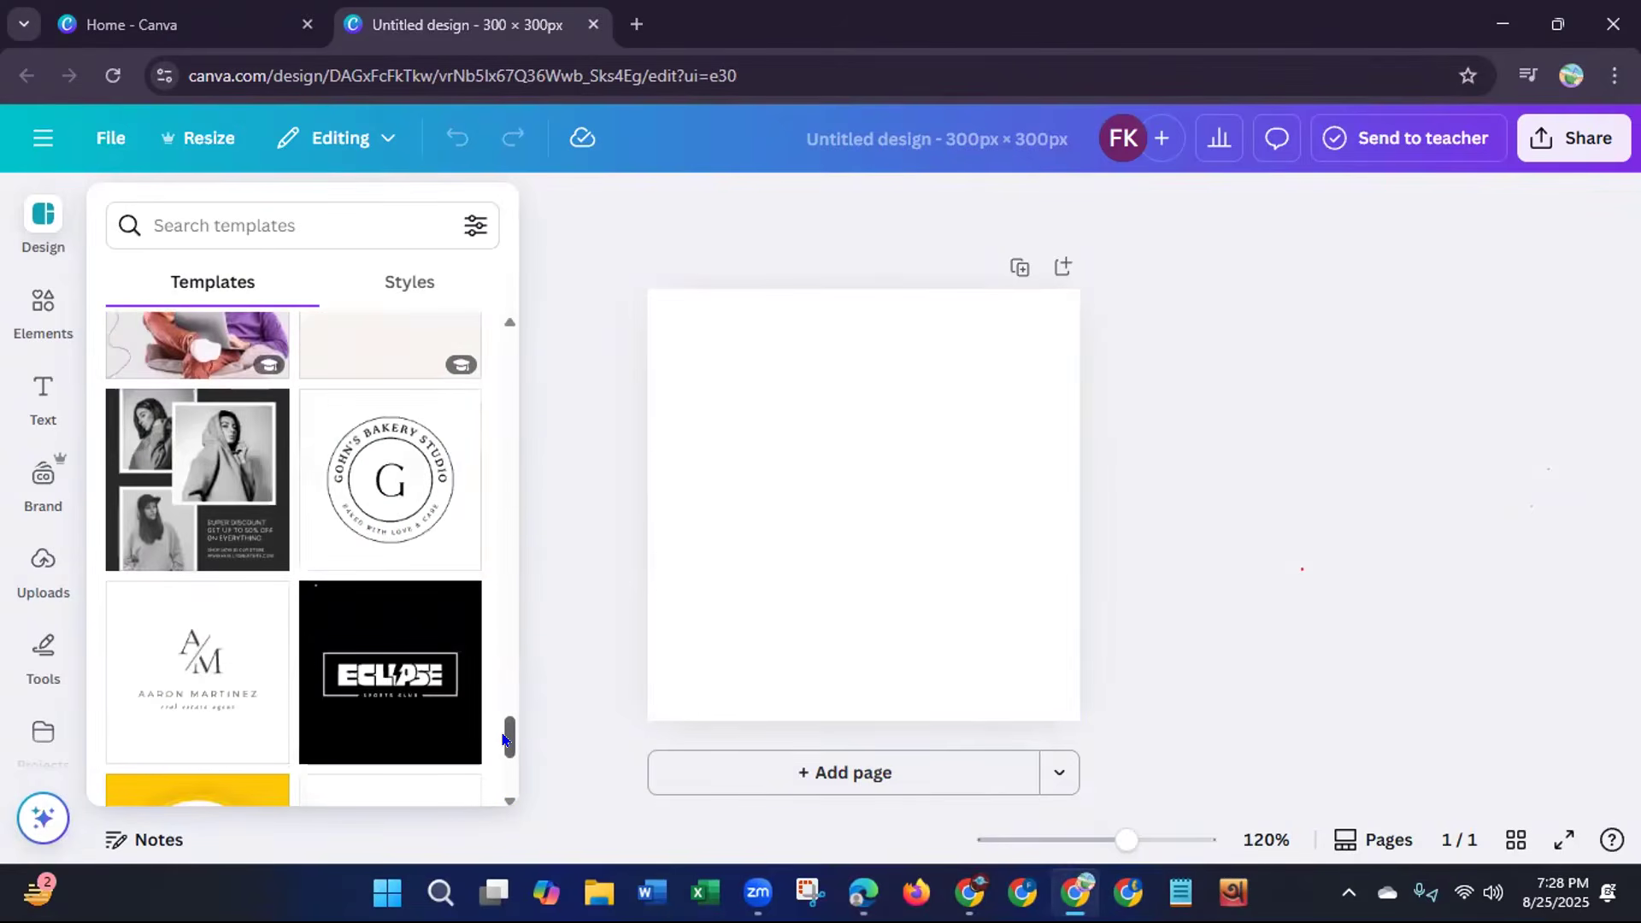
scroll(505, 740, down, 5)
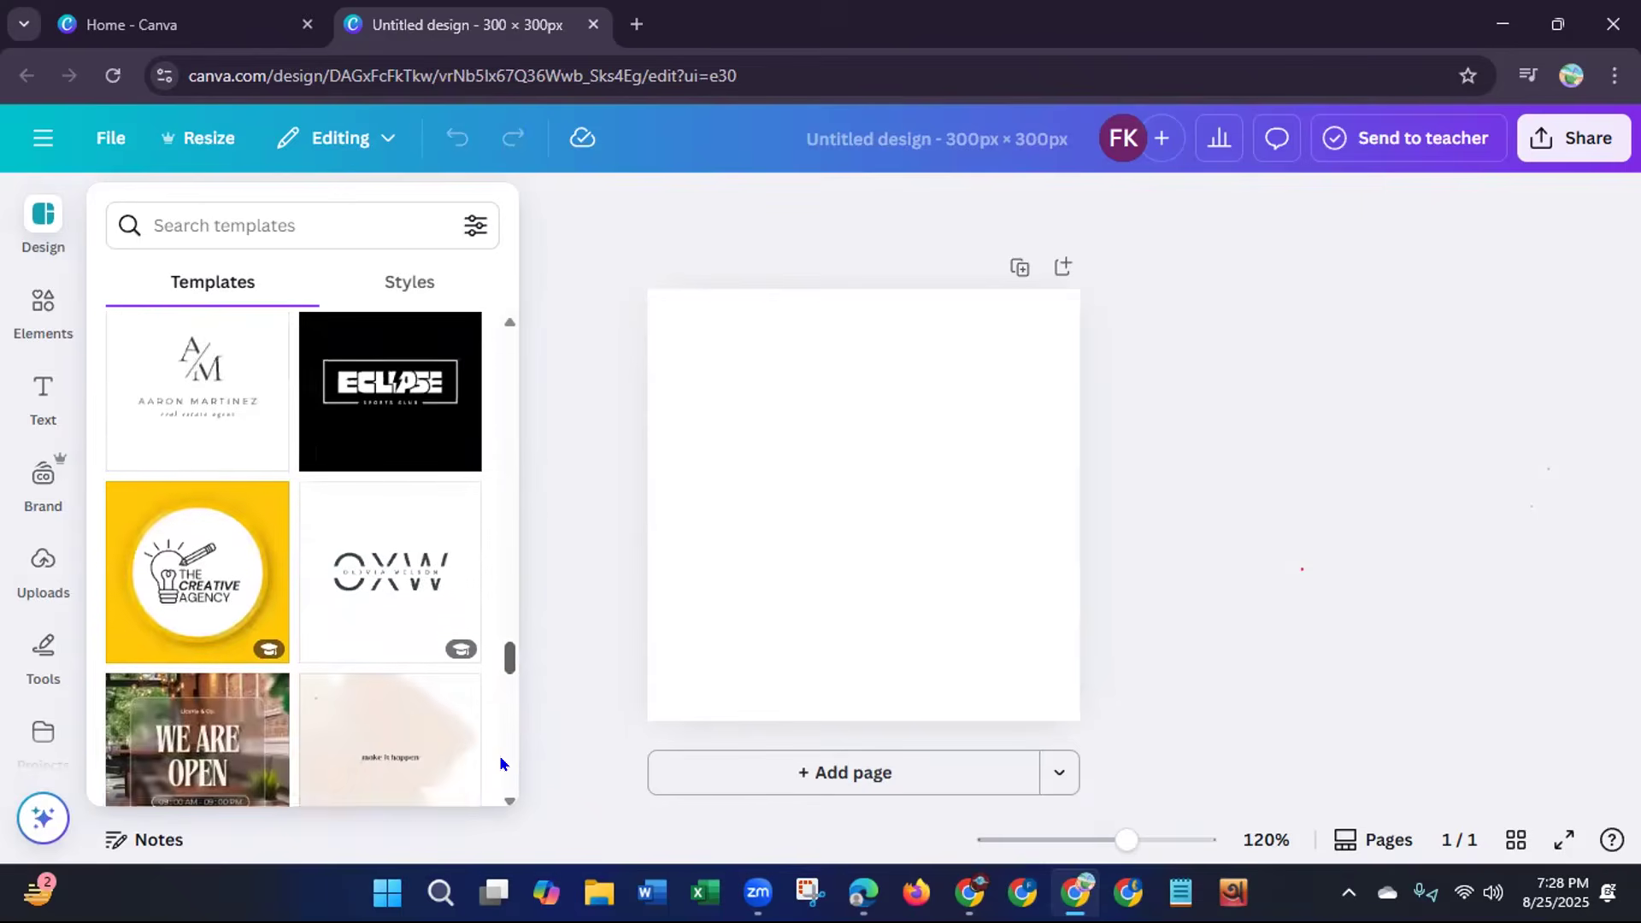
drag(506, 666, 510, 392)
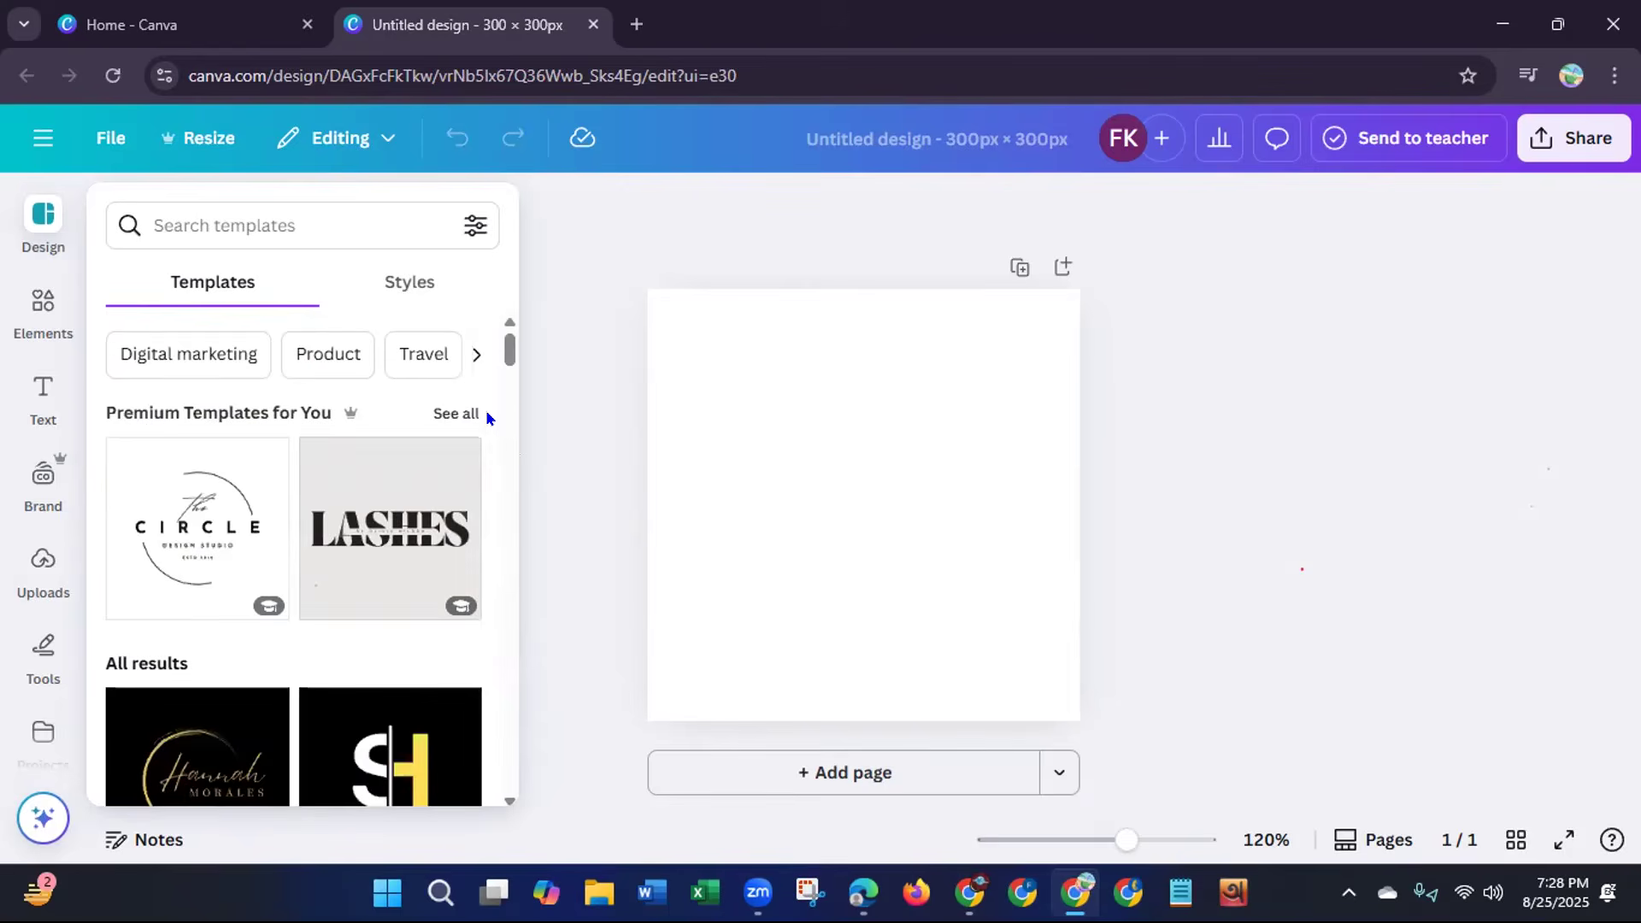
Browse the full set of premium templates for a suitable logo design.
click(458, 414)
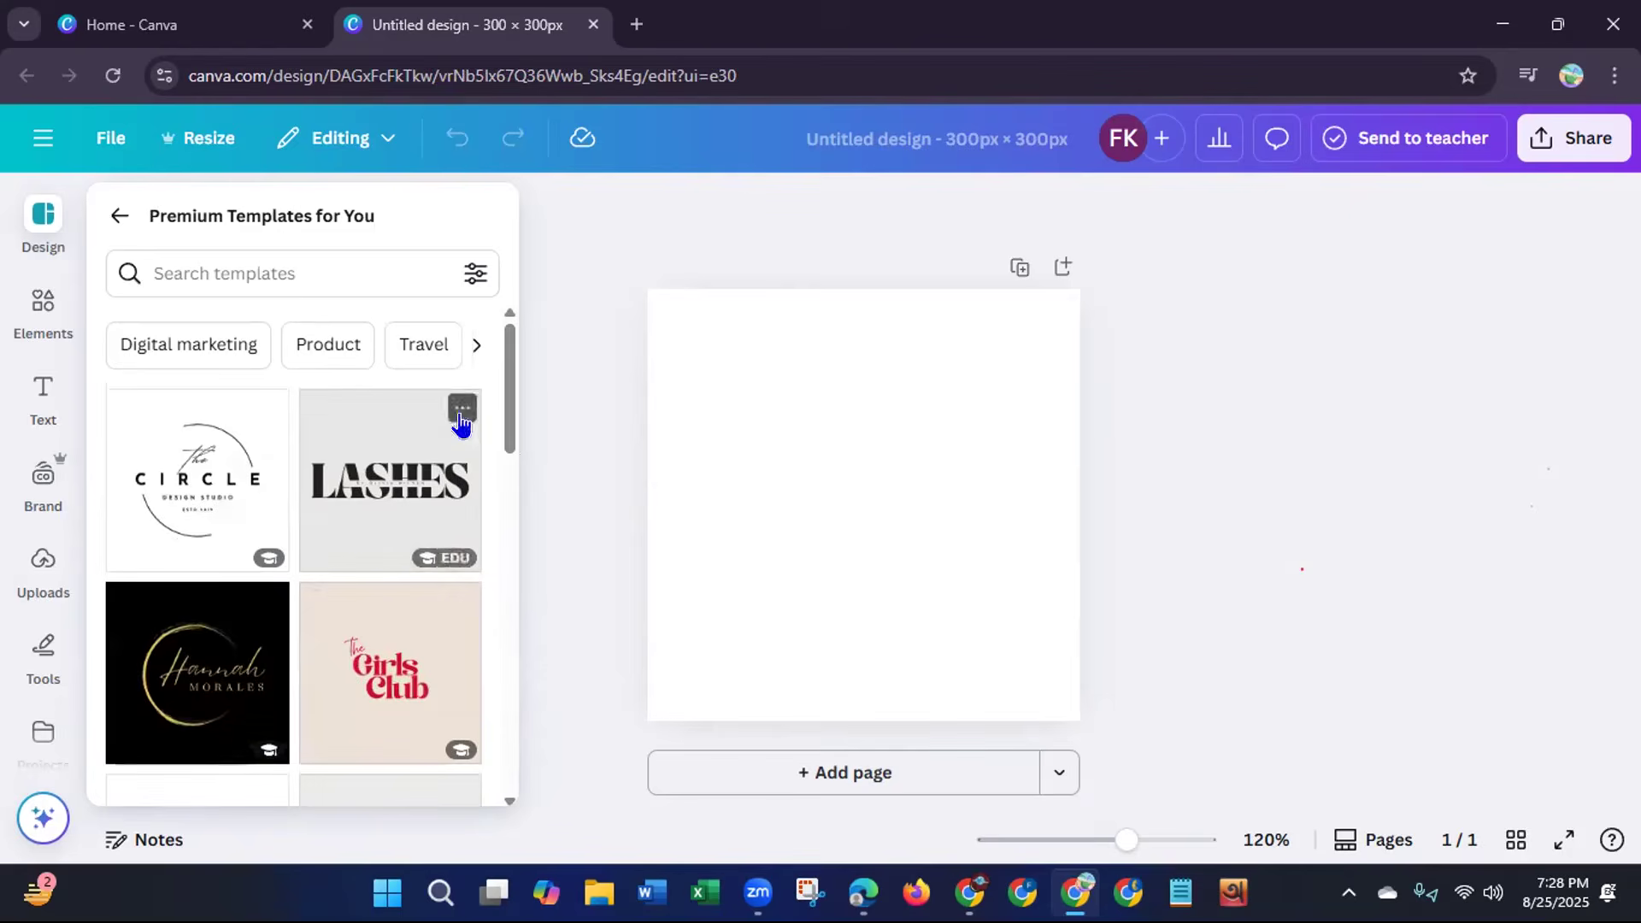
drag(505, 371, 503, 585)
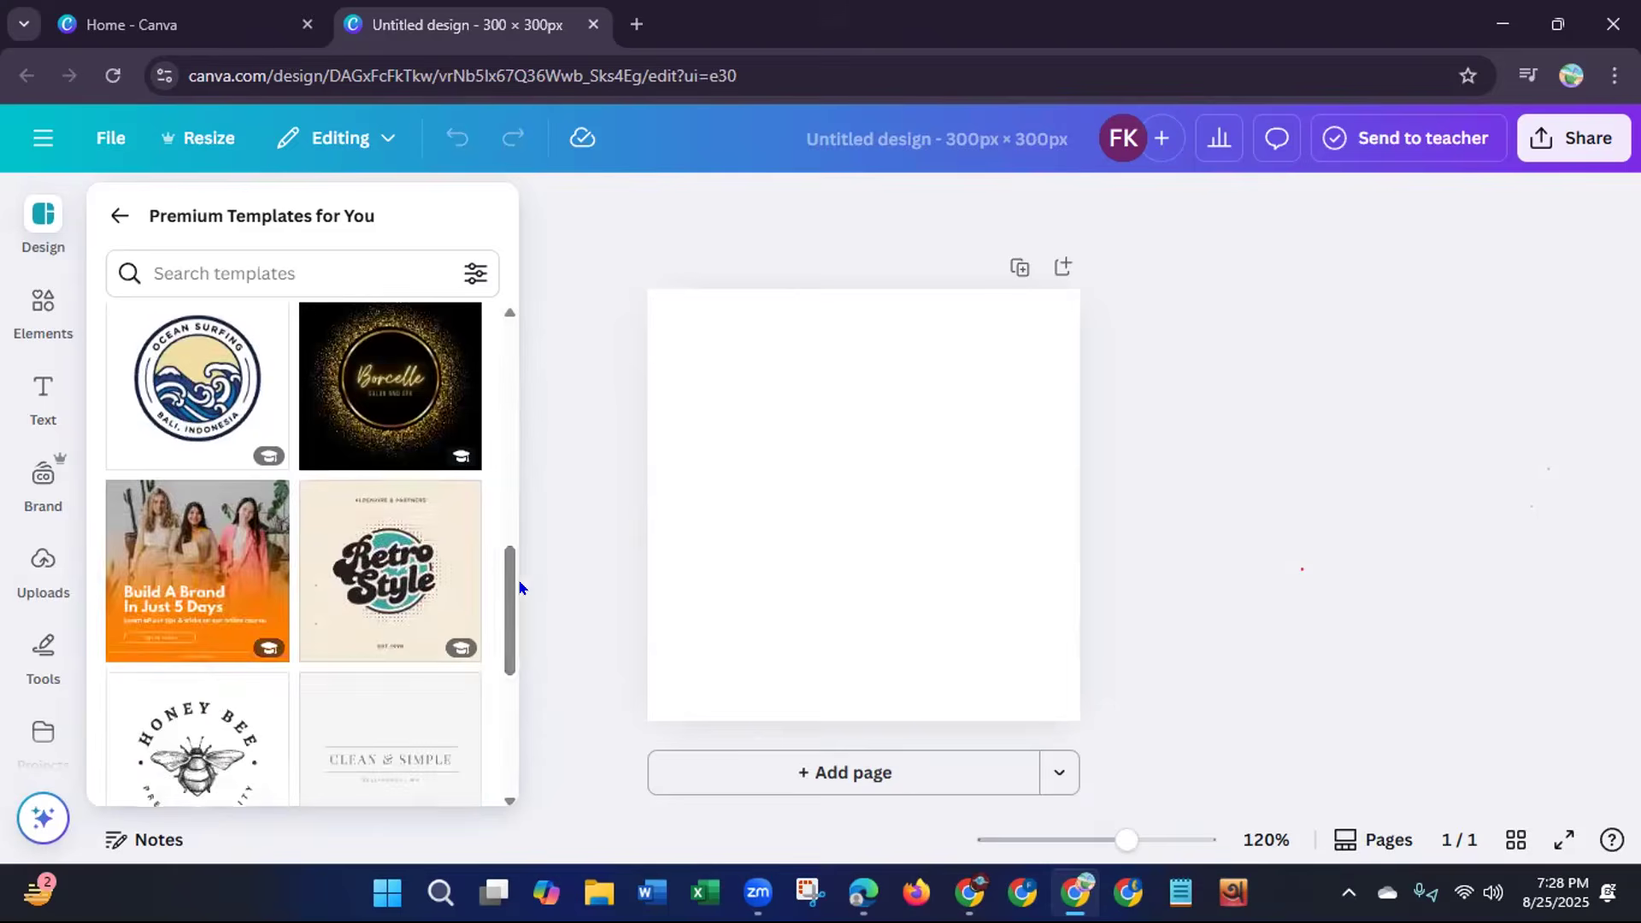
scroll(504, 671, down, 4)
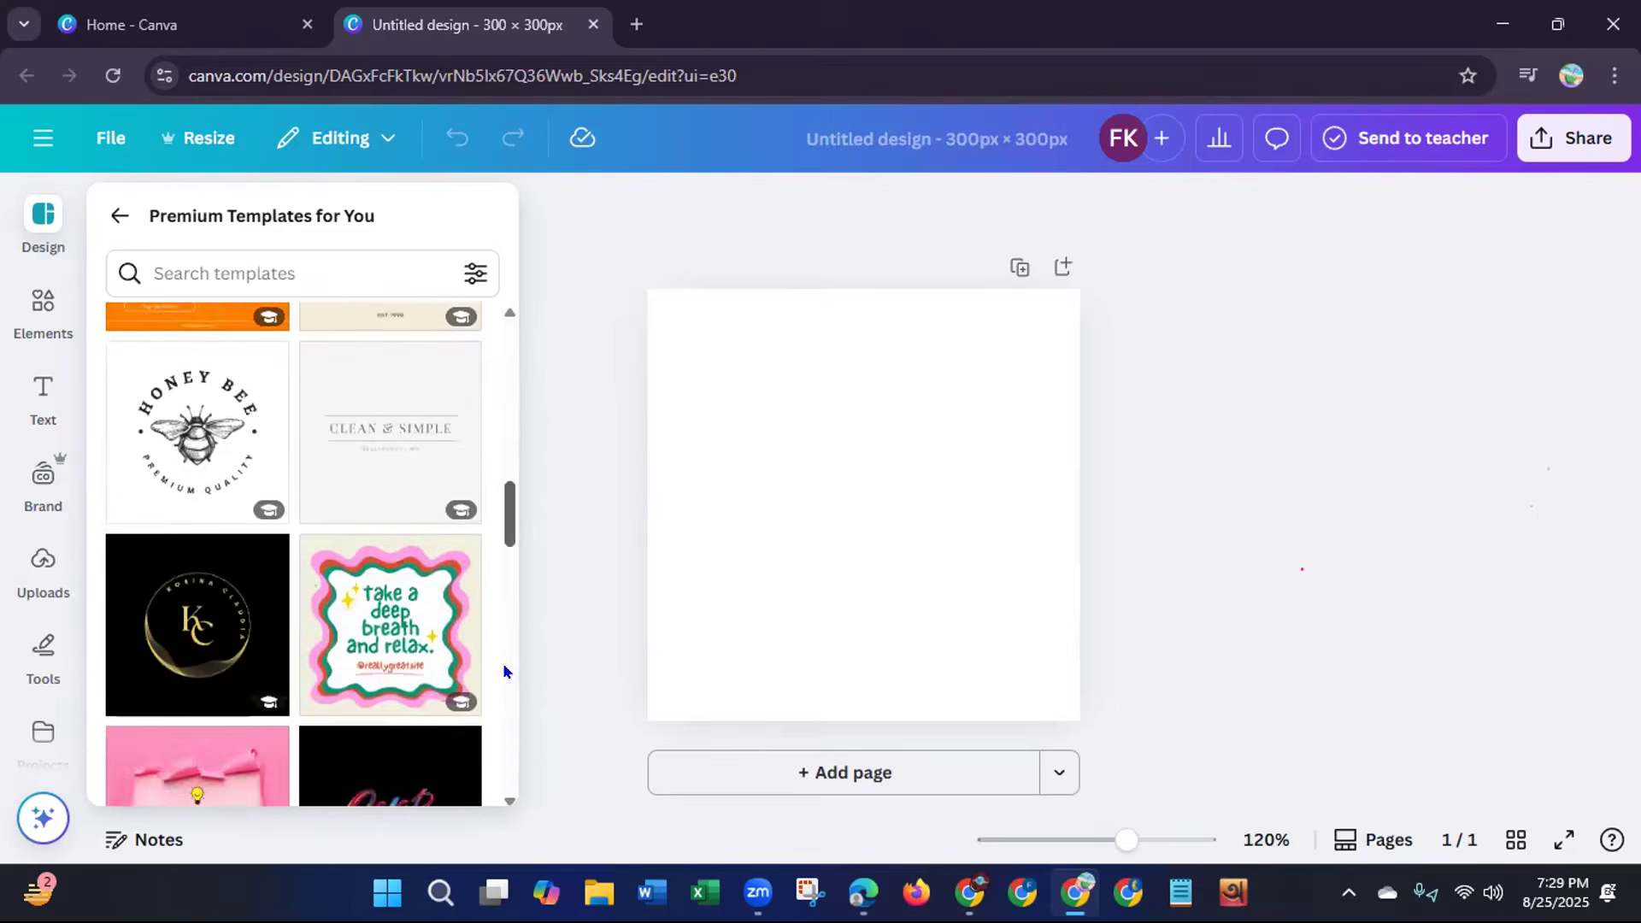
scroll(503, 663, down, 4)
scroll(507, 705, down, 5)
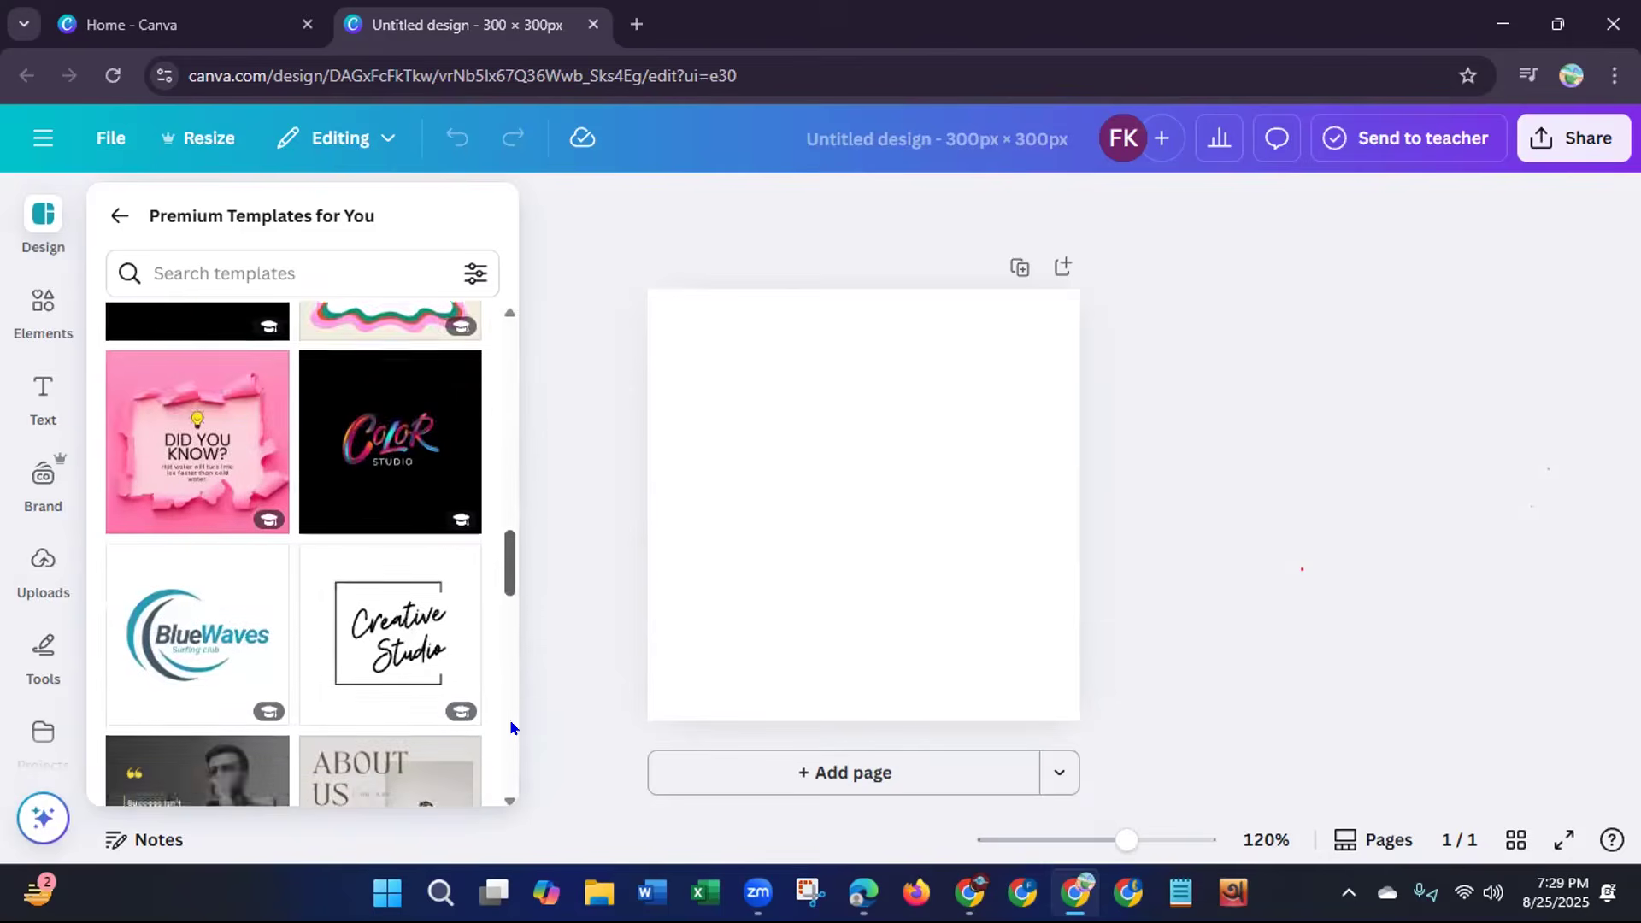
scroll(513, 778, down, 3)
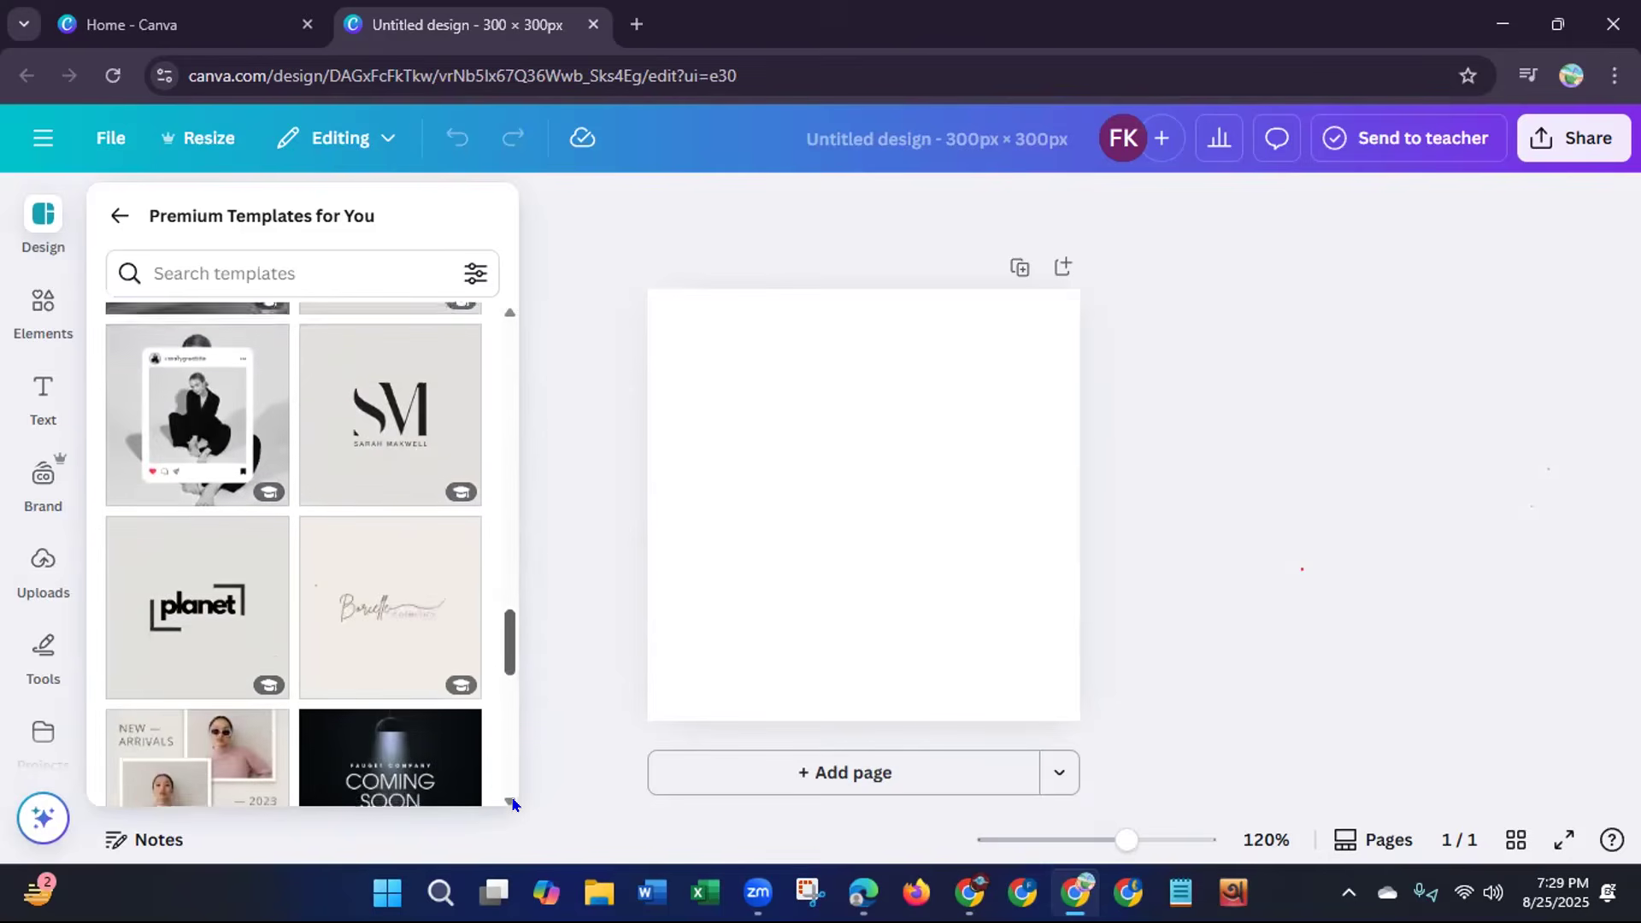
scroll(514, 803, down, 2)
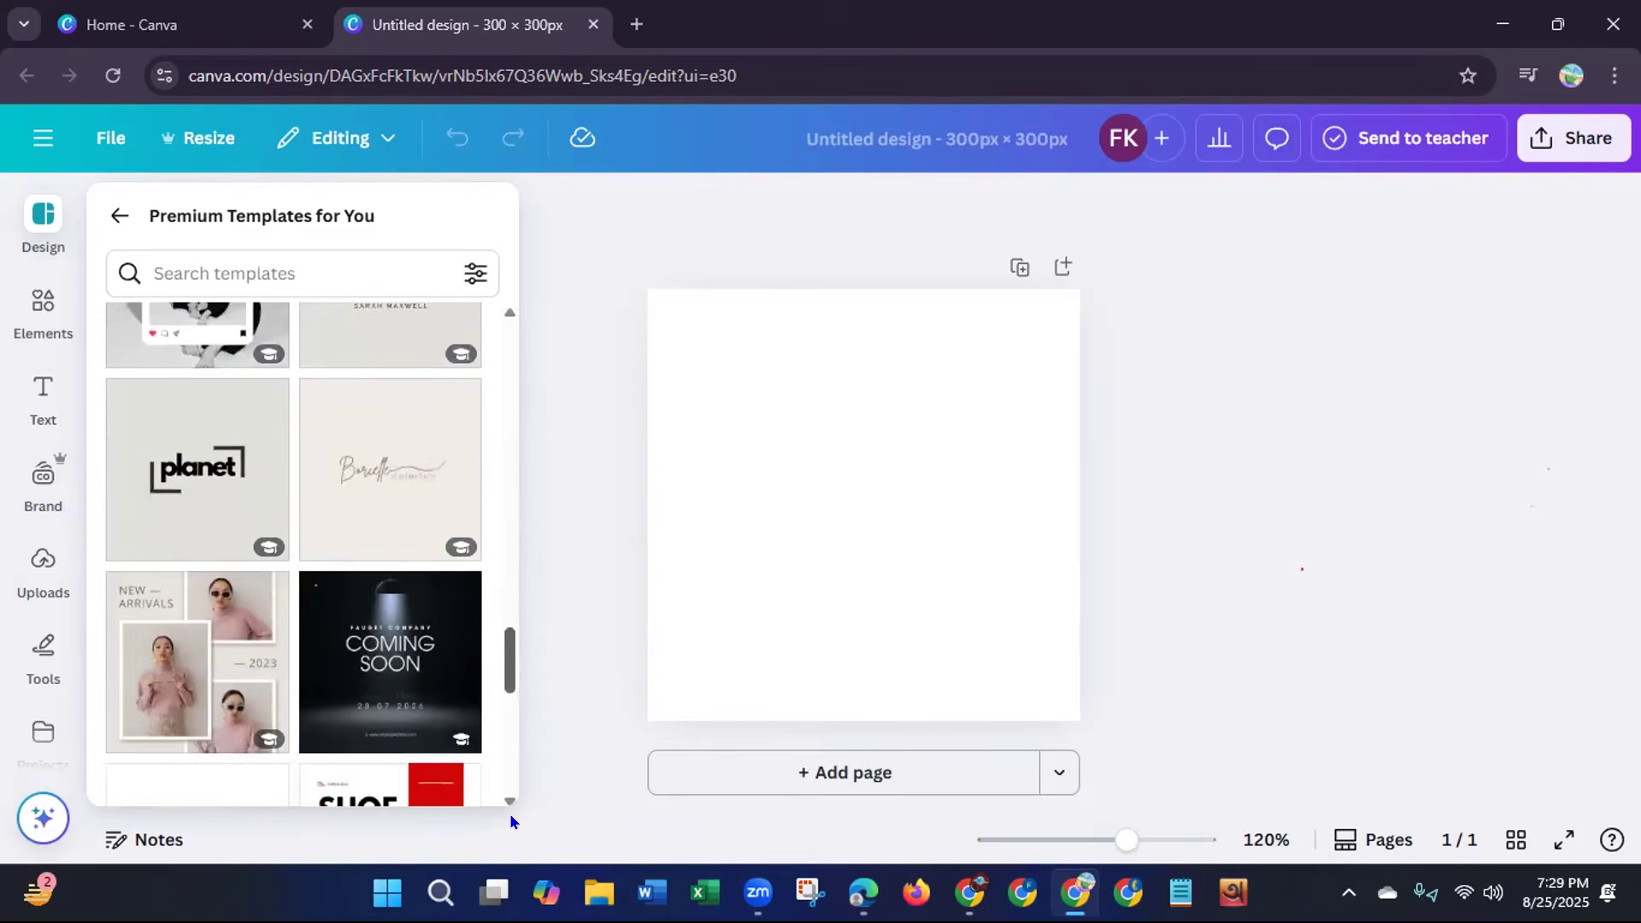
scroll(509, 812, down, 3)
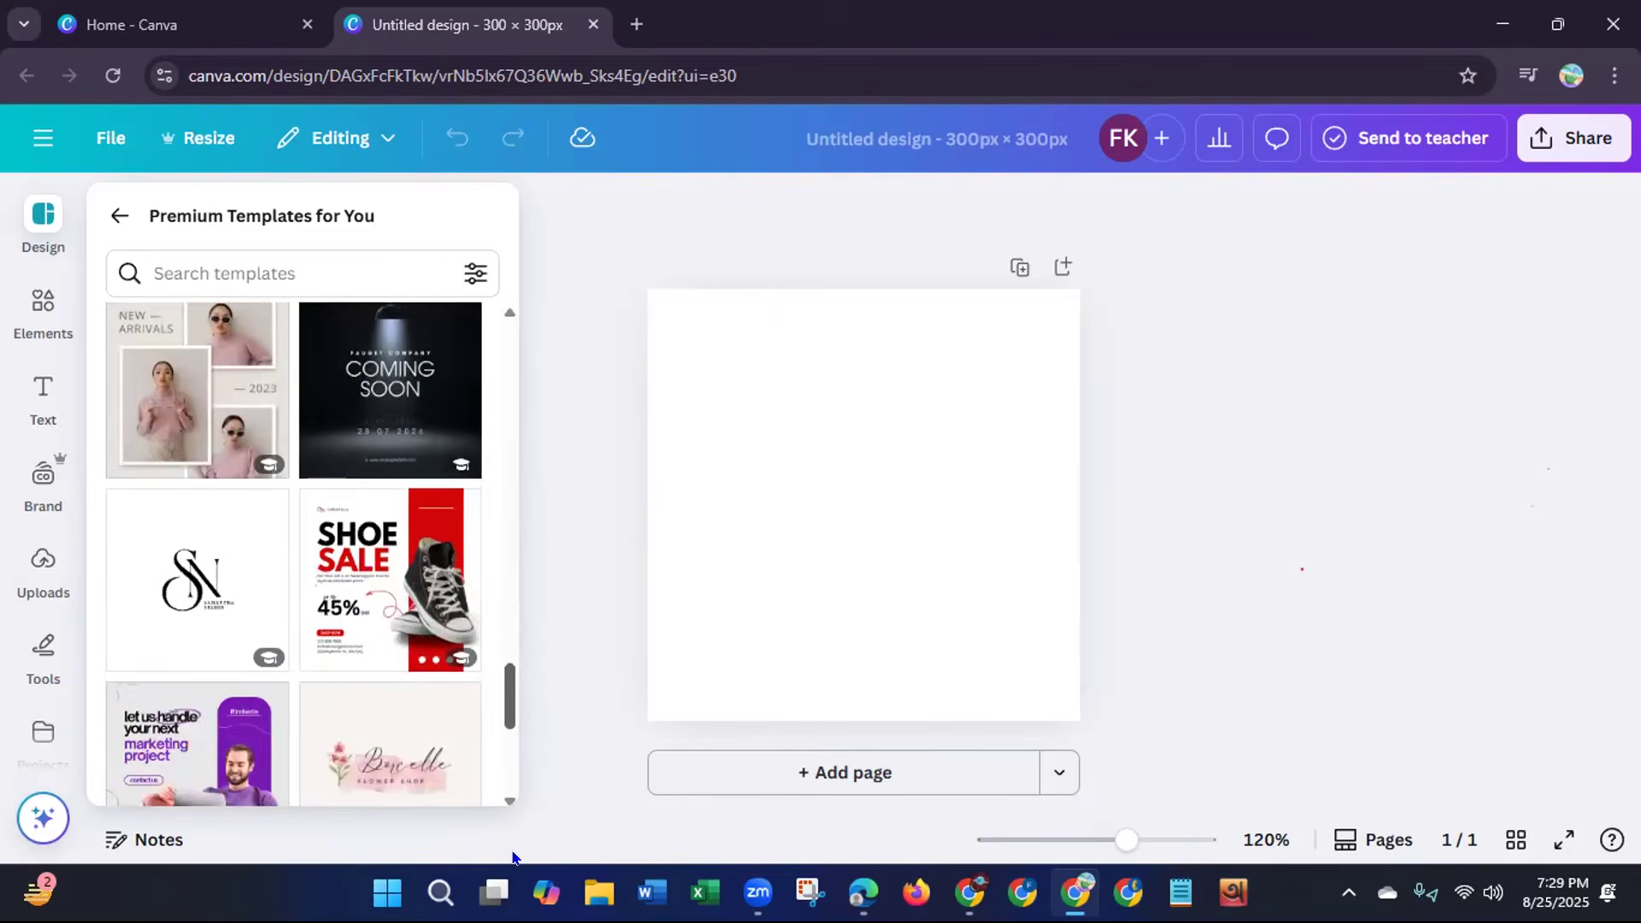
scroll(510, 795, down, 3)
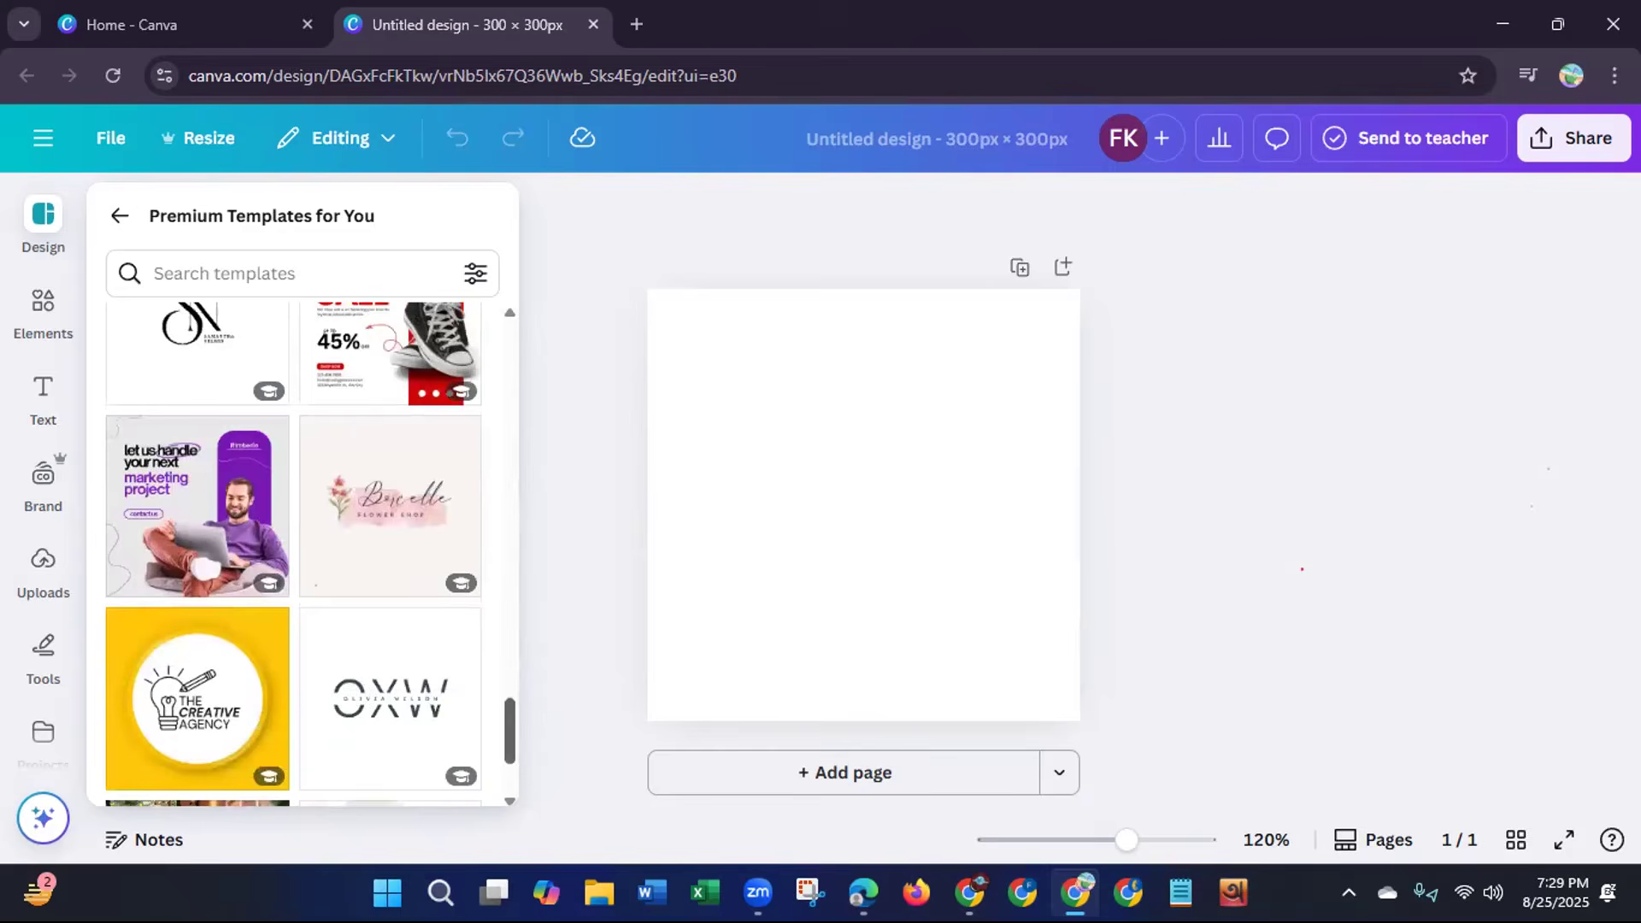
drag(529, 884, 529, 790)
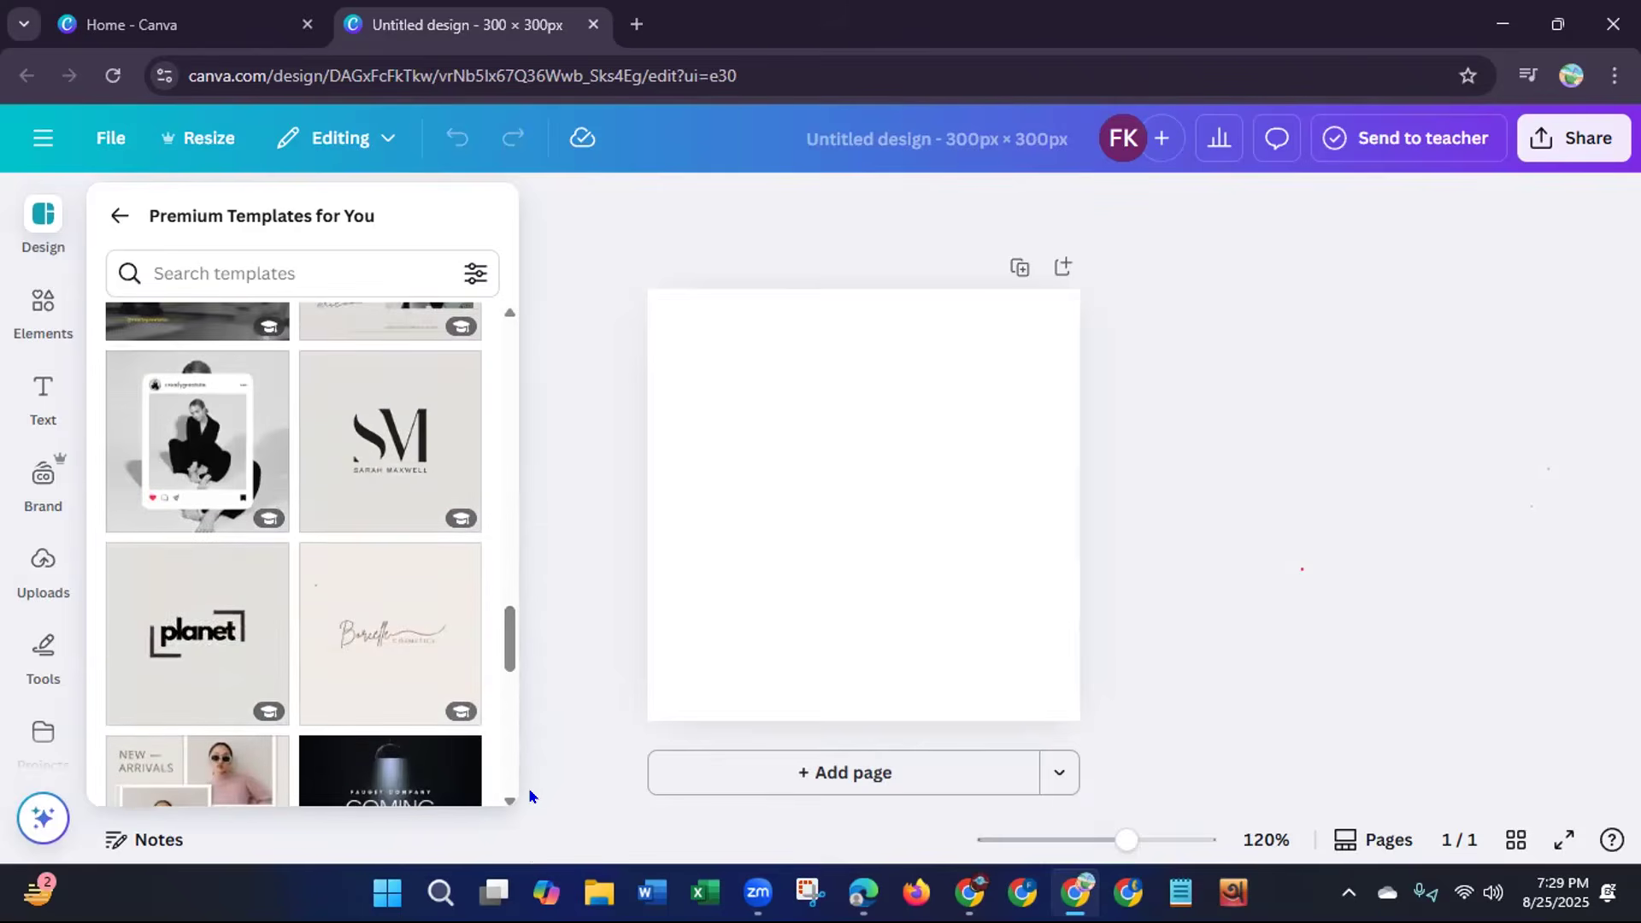
Try the dark page of the Planet brand logo template and the black Eclipse sports club logo template on the design.
click(145, 641)
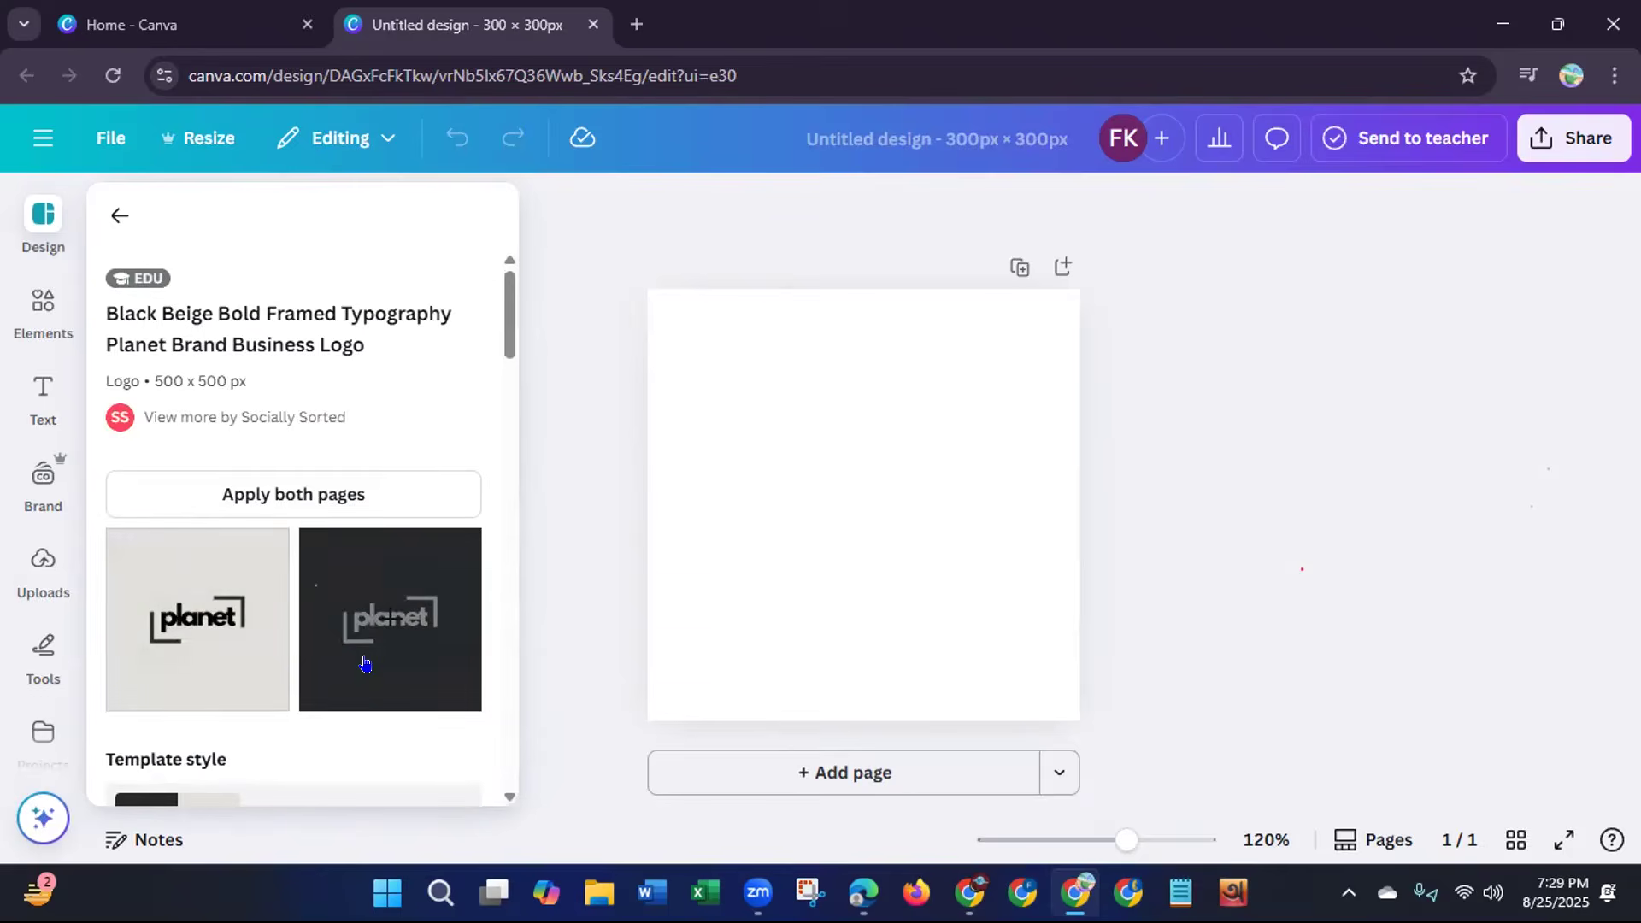
click(365, 663)
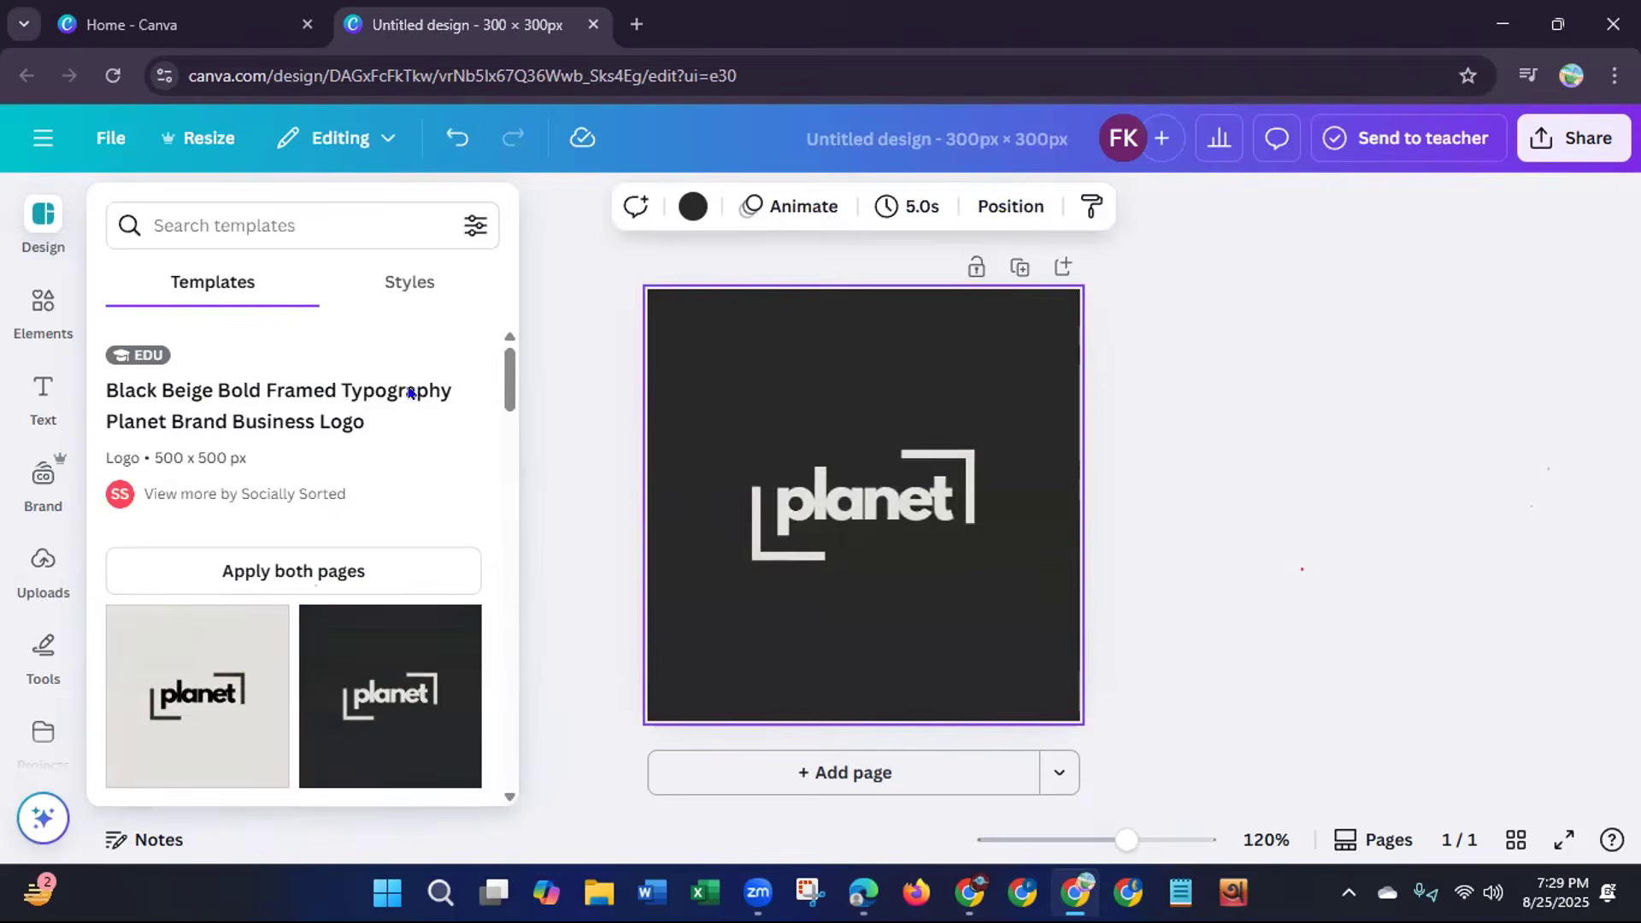
drag(508, 376, 506, 449)
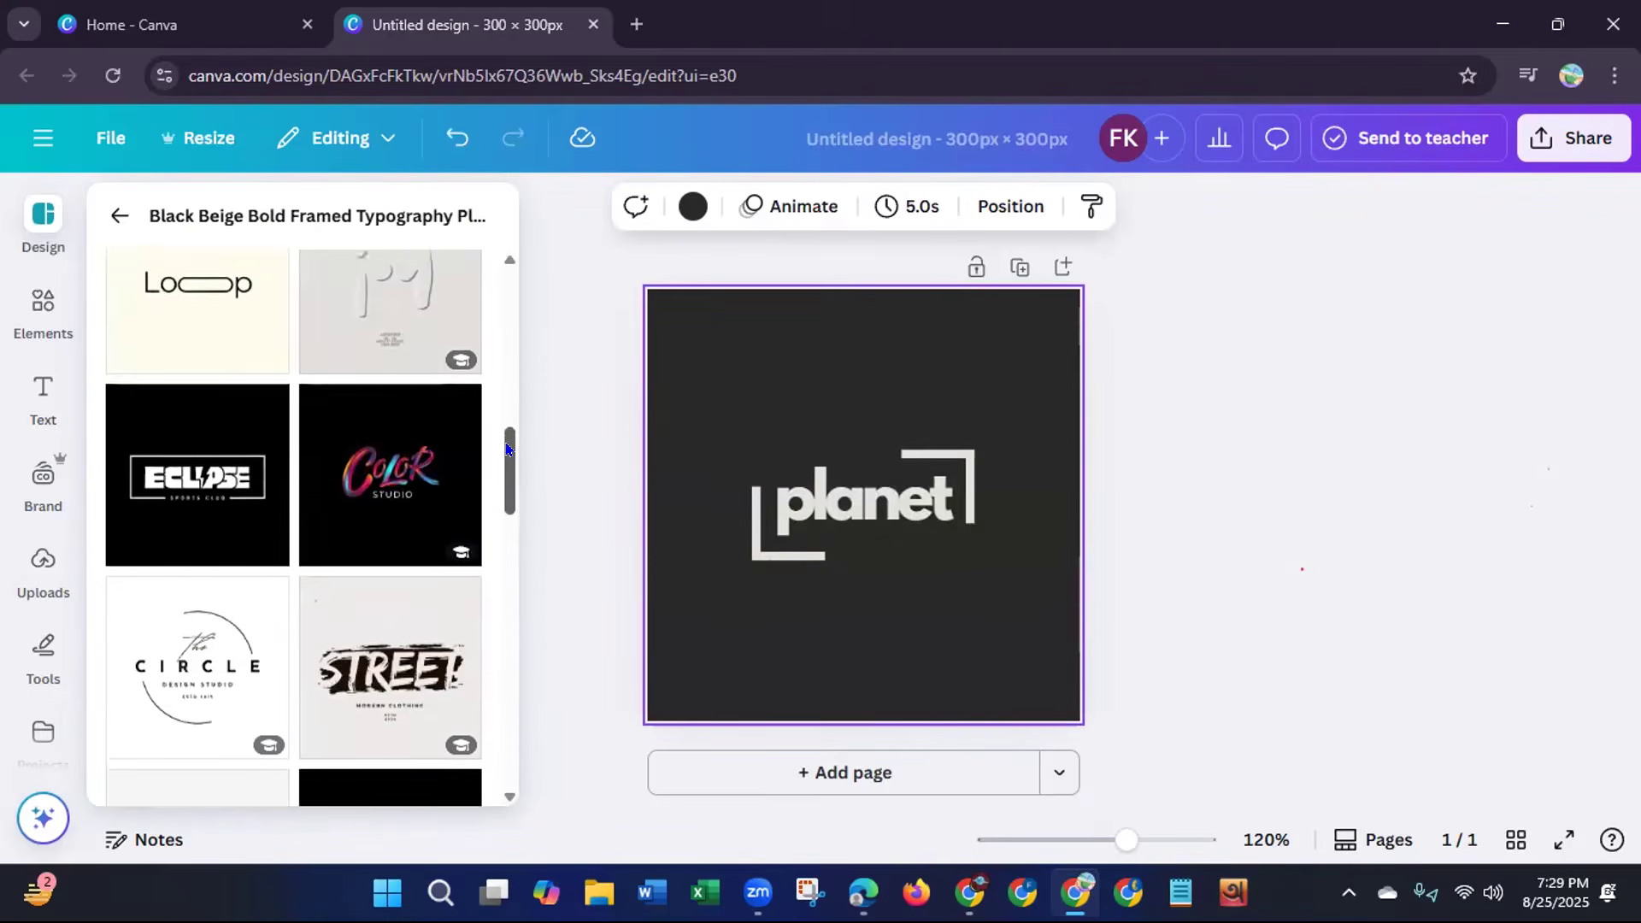
click(224, 533)
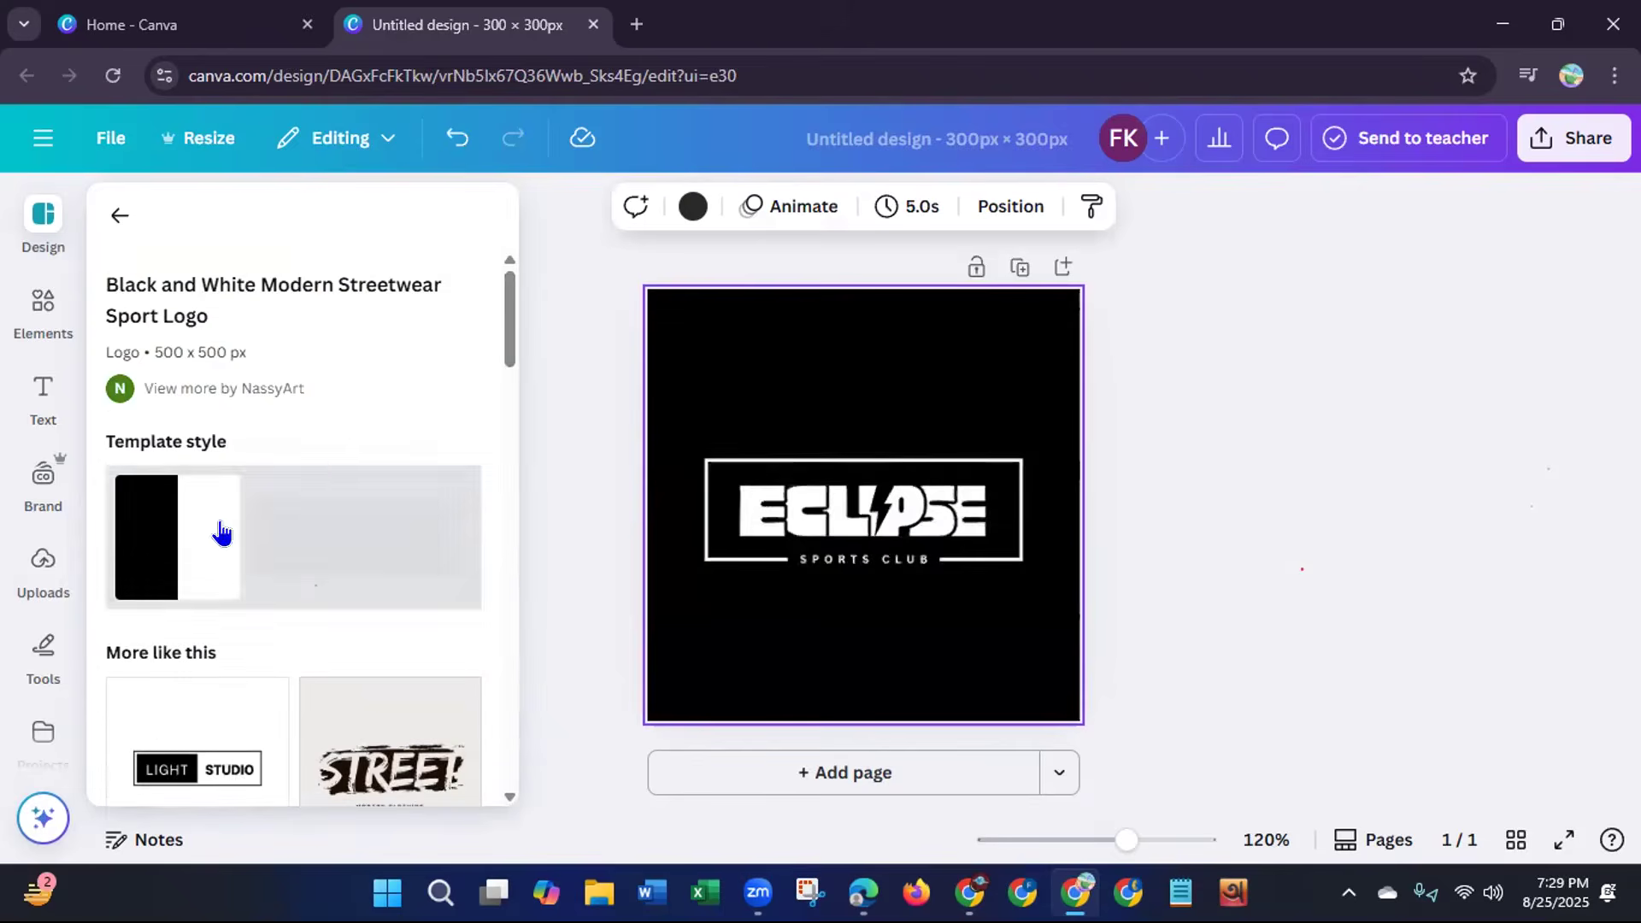
Try the black page of the Racing Gear logo template on the design and look through similar templates.
drag(508, 326, 487, 670)
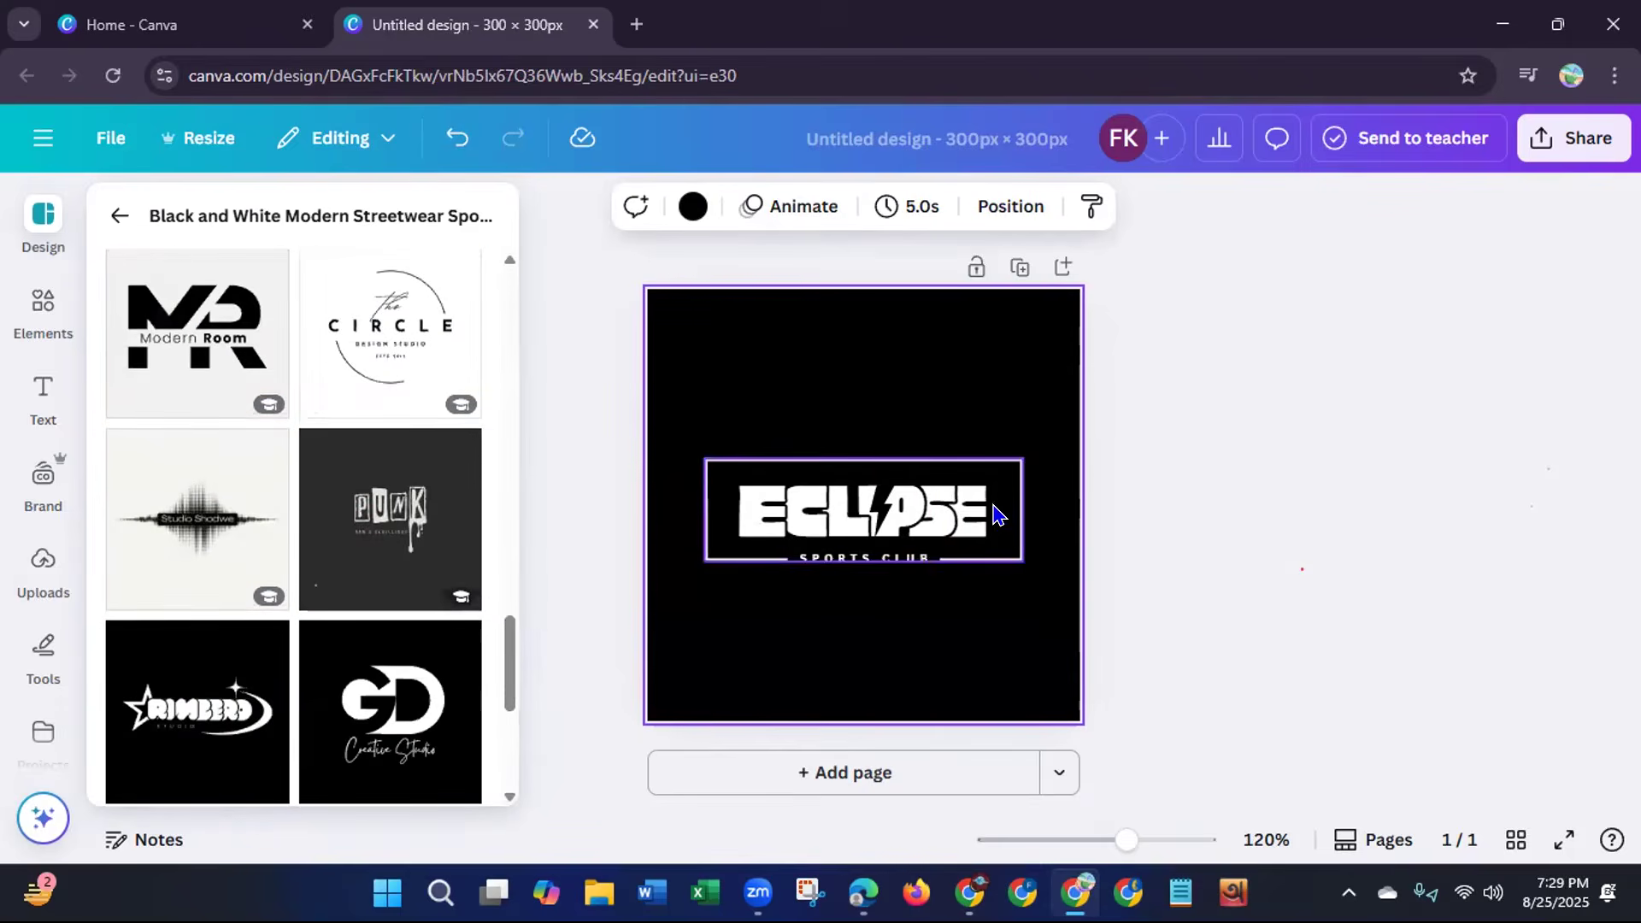
drag(504, 655, 502, 702)
scroll(495, 718, down, 2)
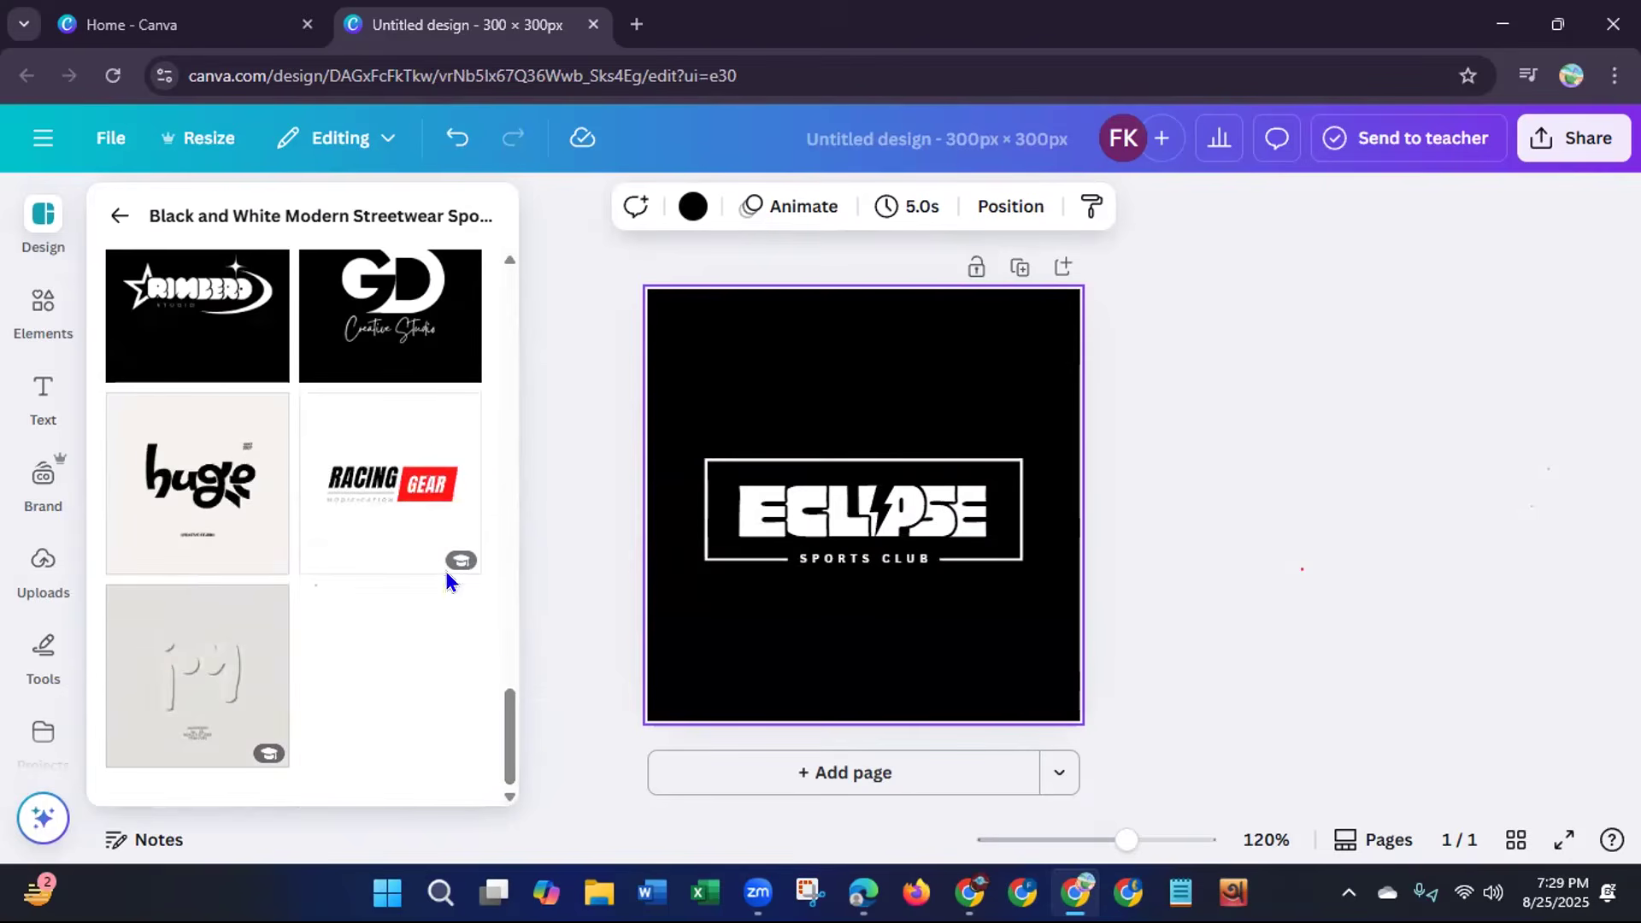
mouse_move(367, 523)
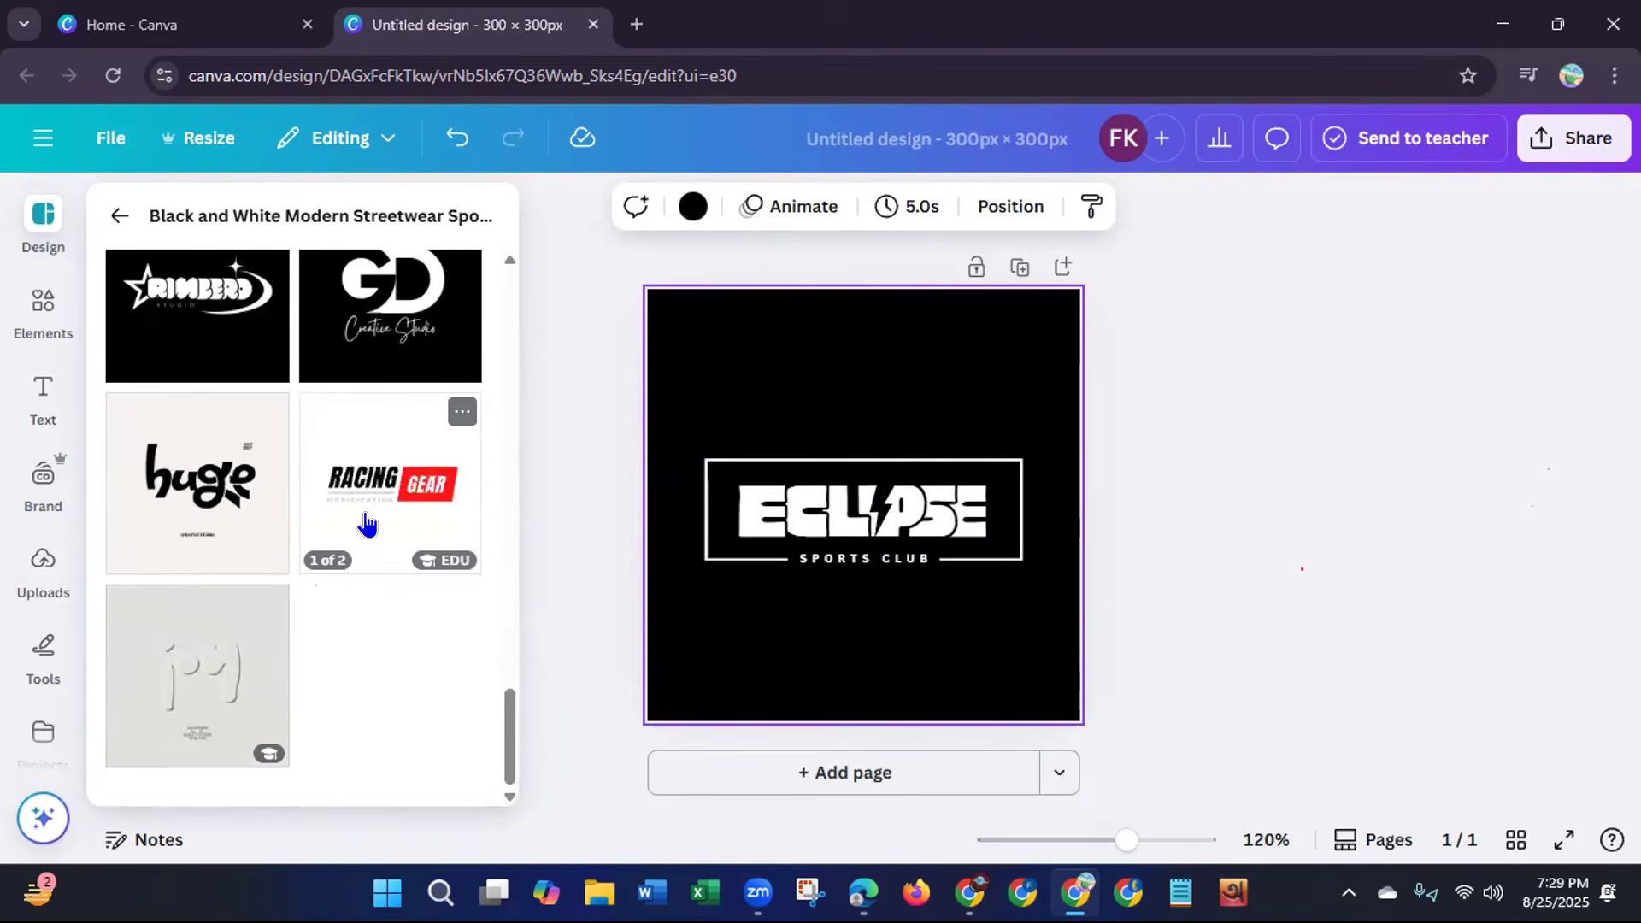
click(368, 523)
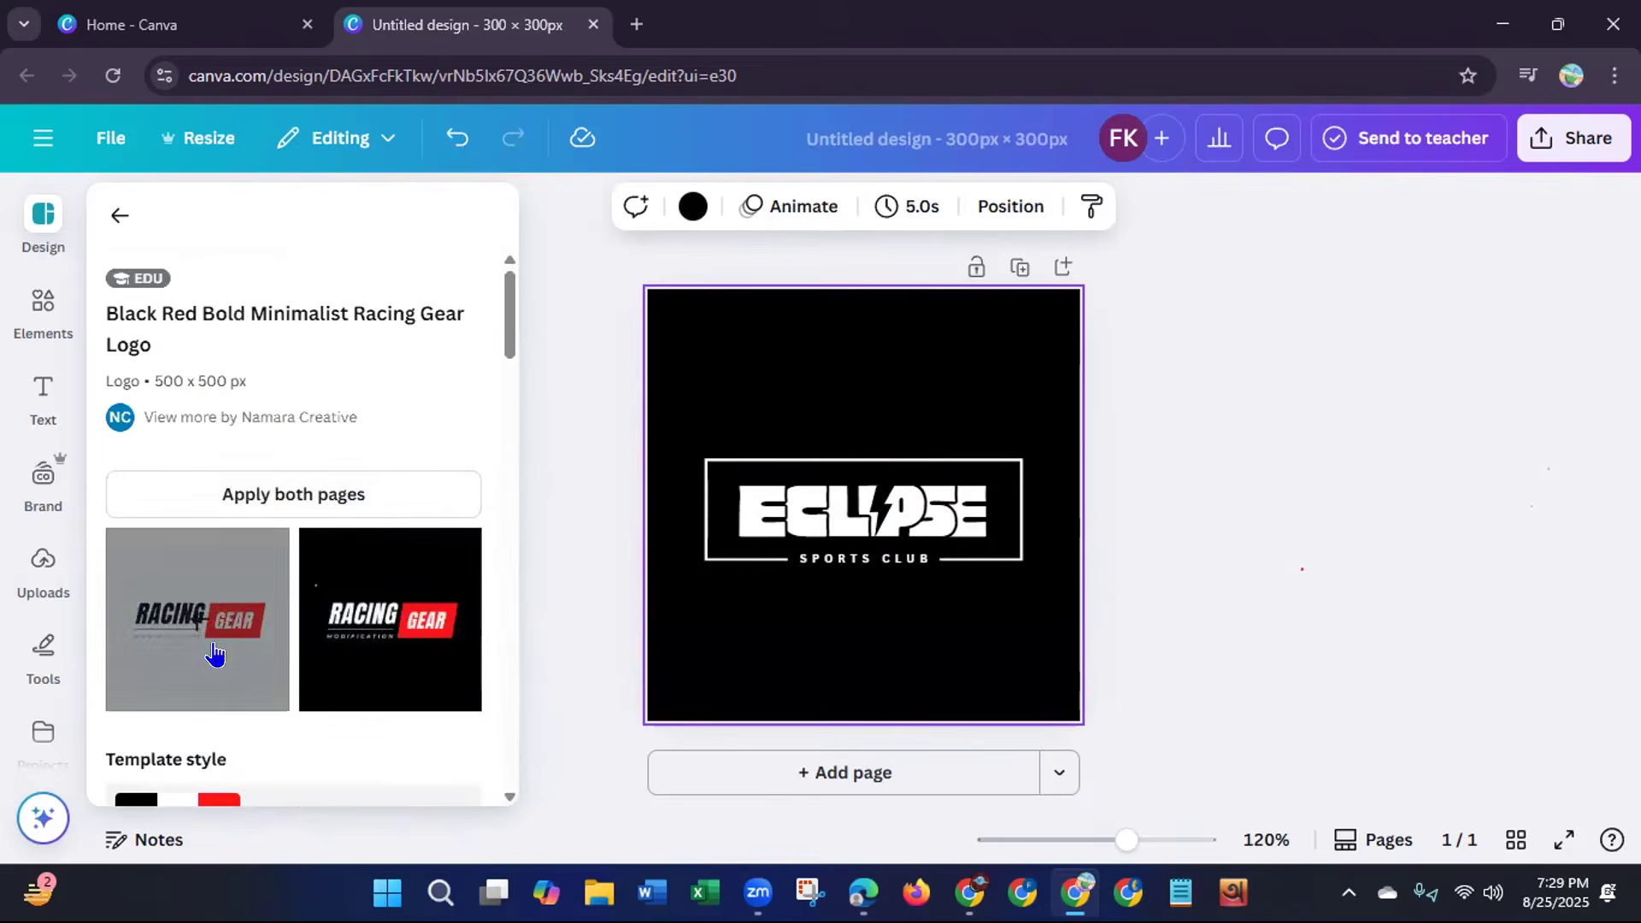
click(377, 659)
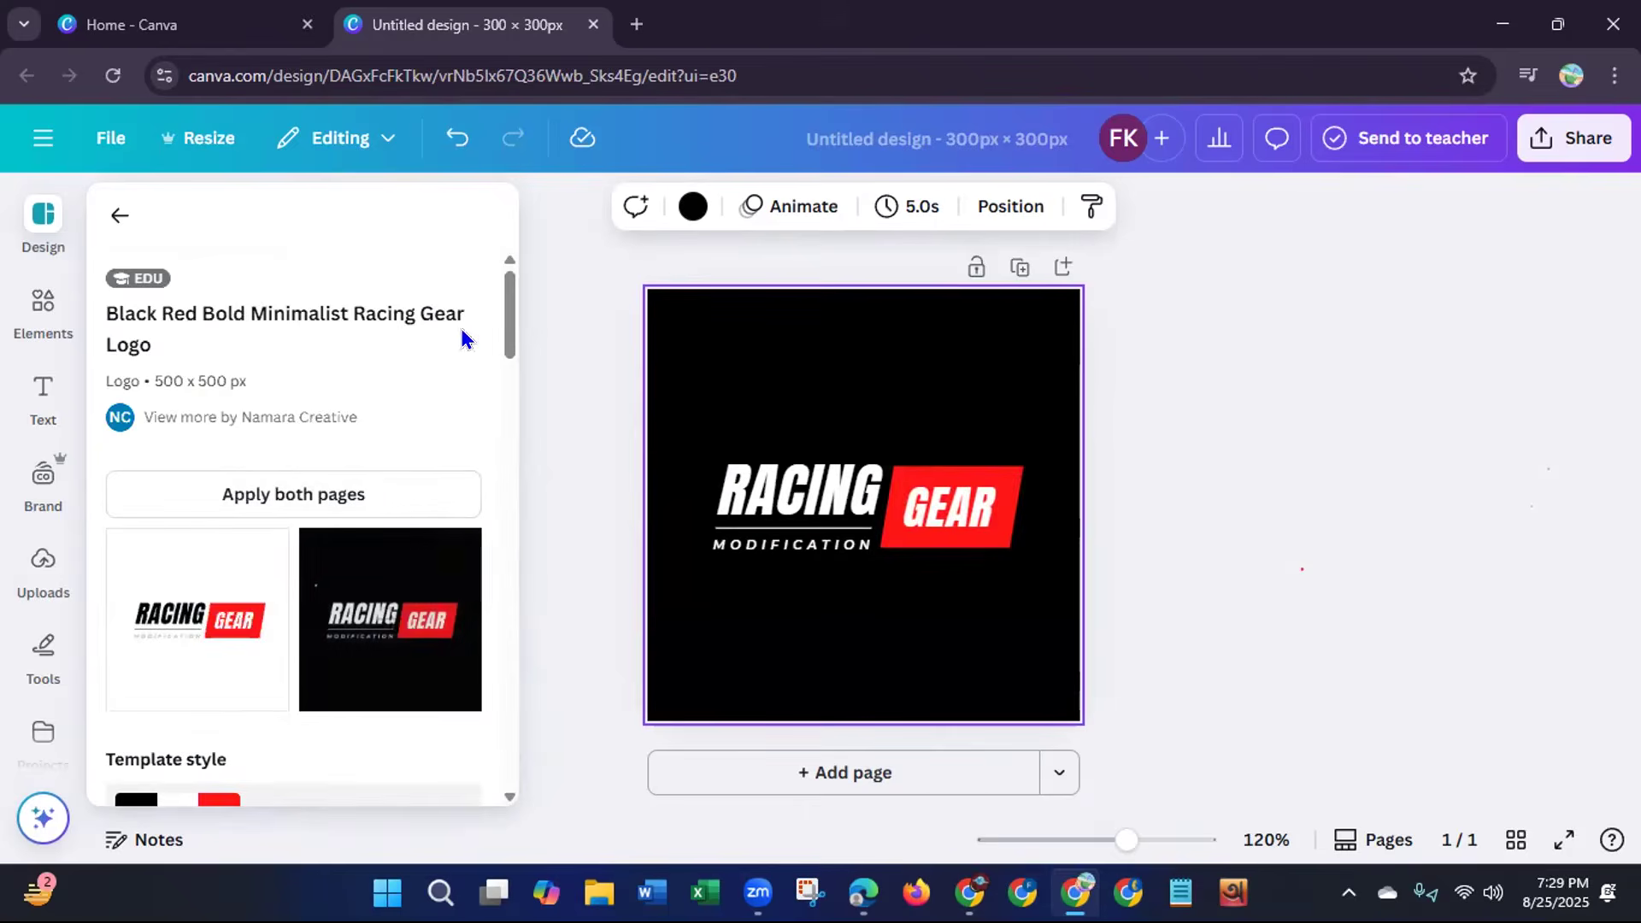
scroll(484, 410, down, 6)
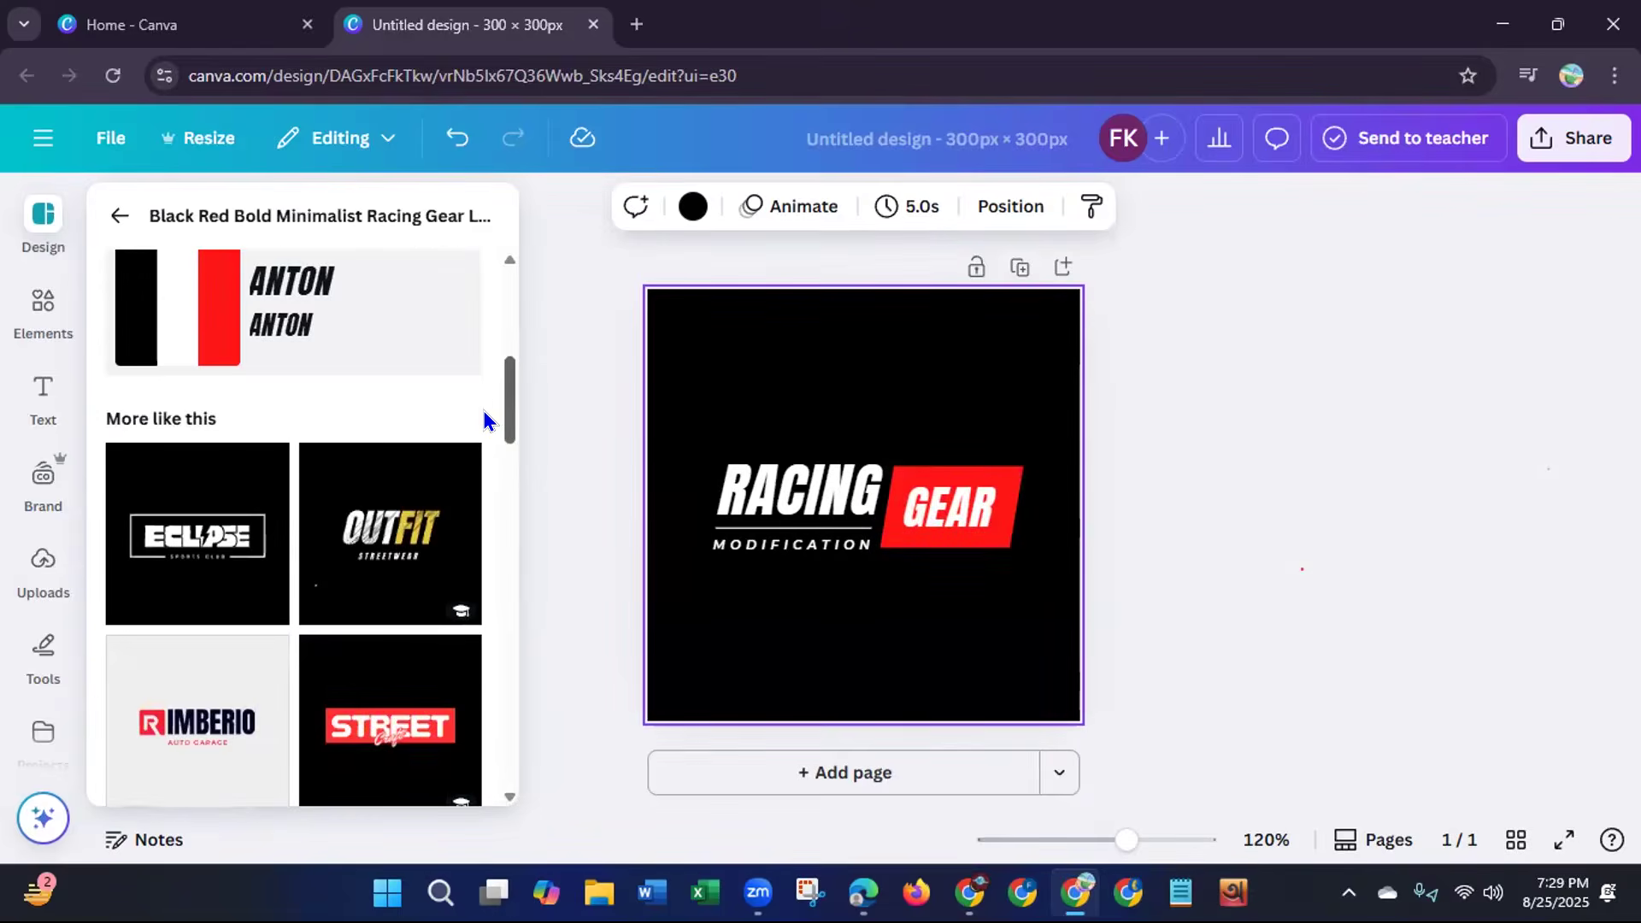
scroll(483, 410, down, 4)
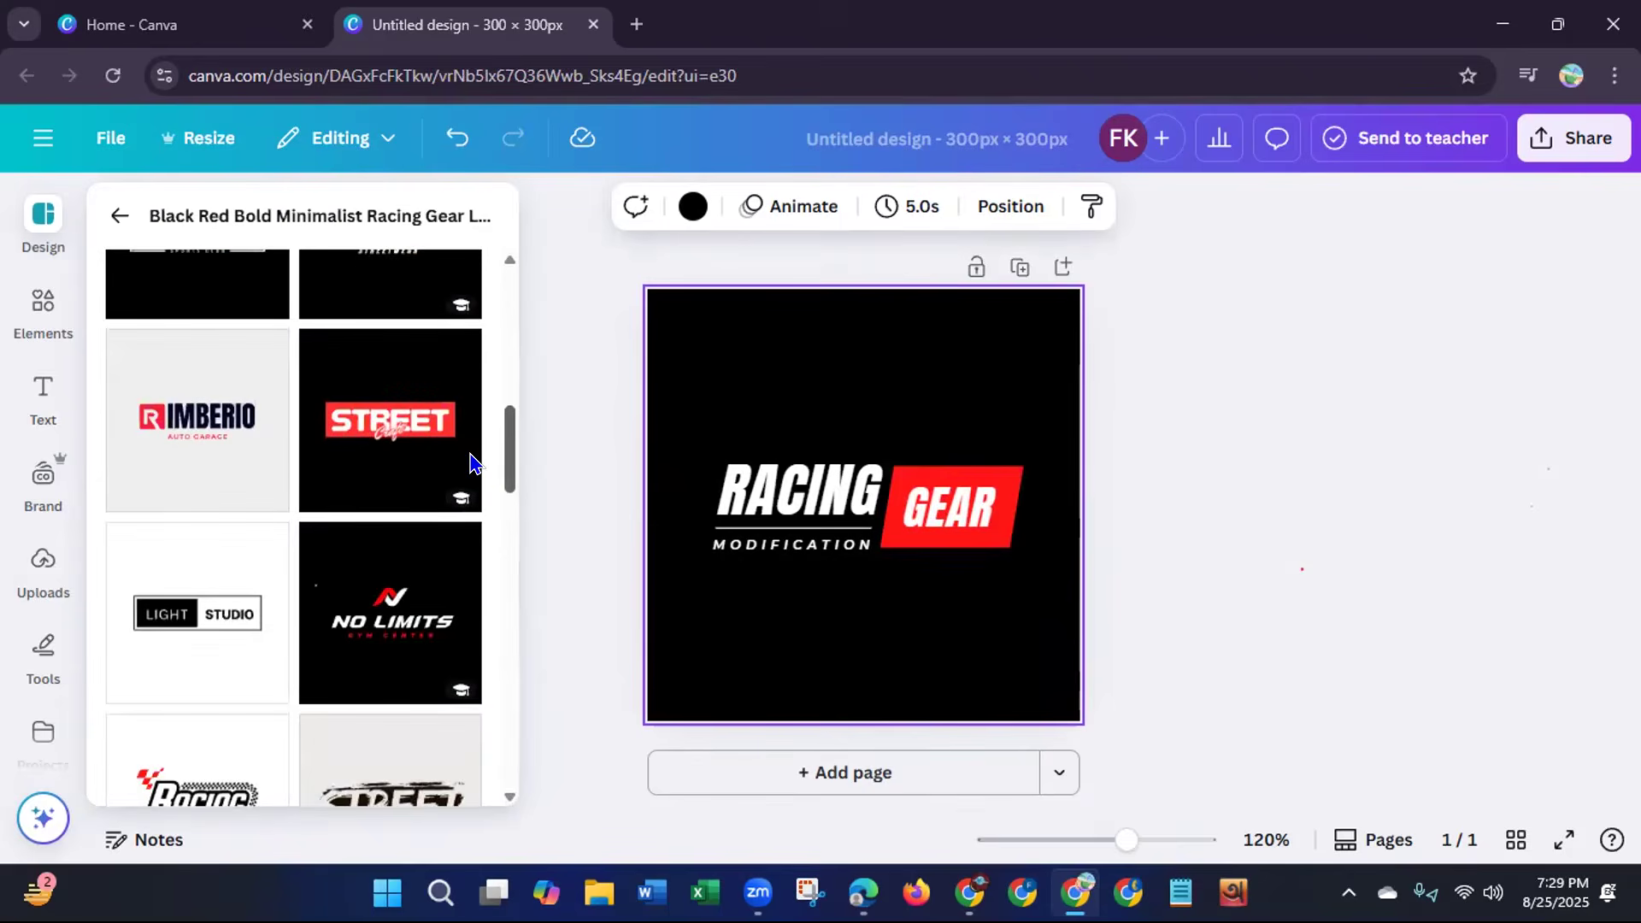
scroll(470, 462, down, 6)
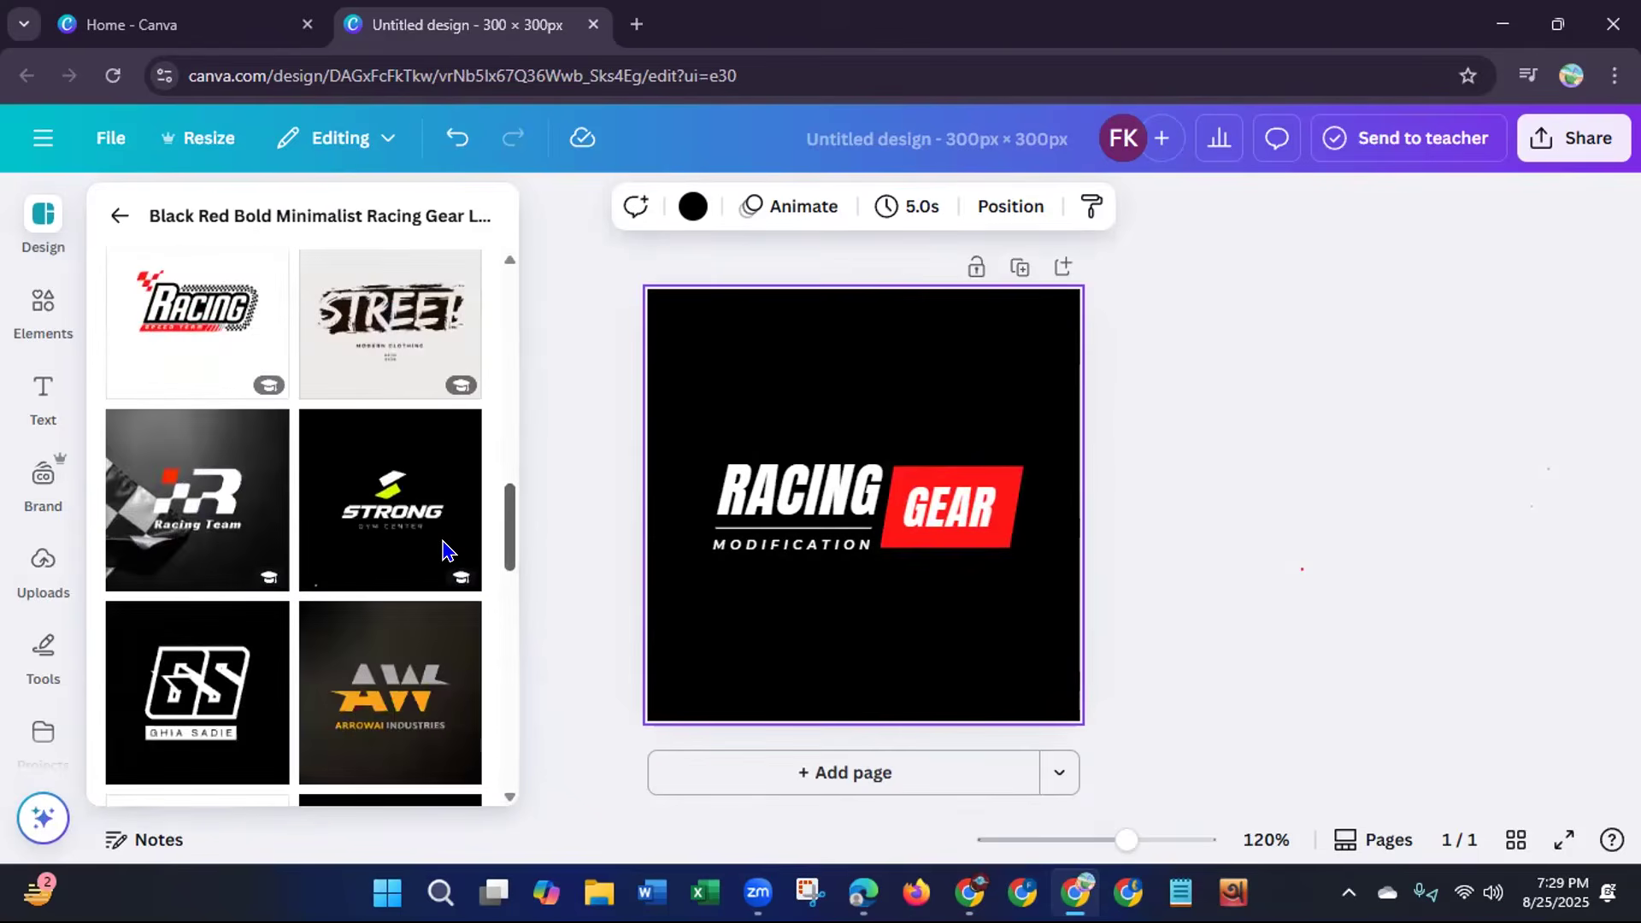
scroll(443, 549, down, 5)
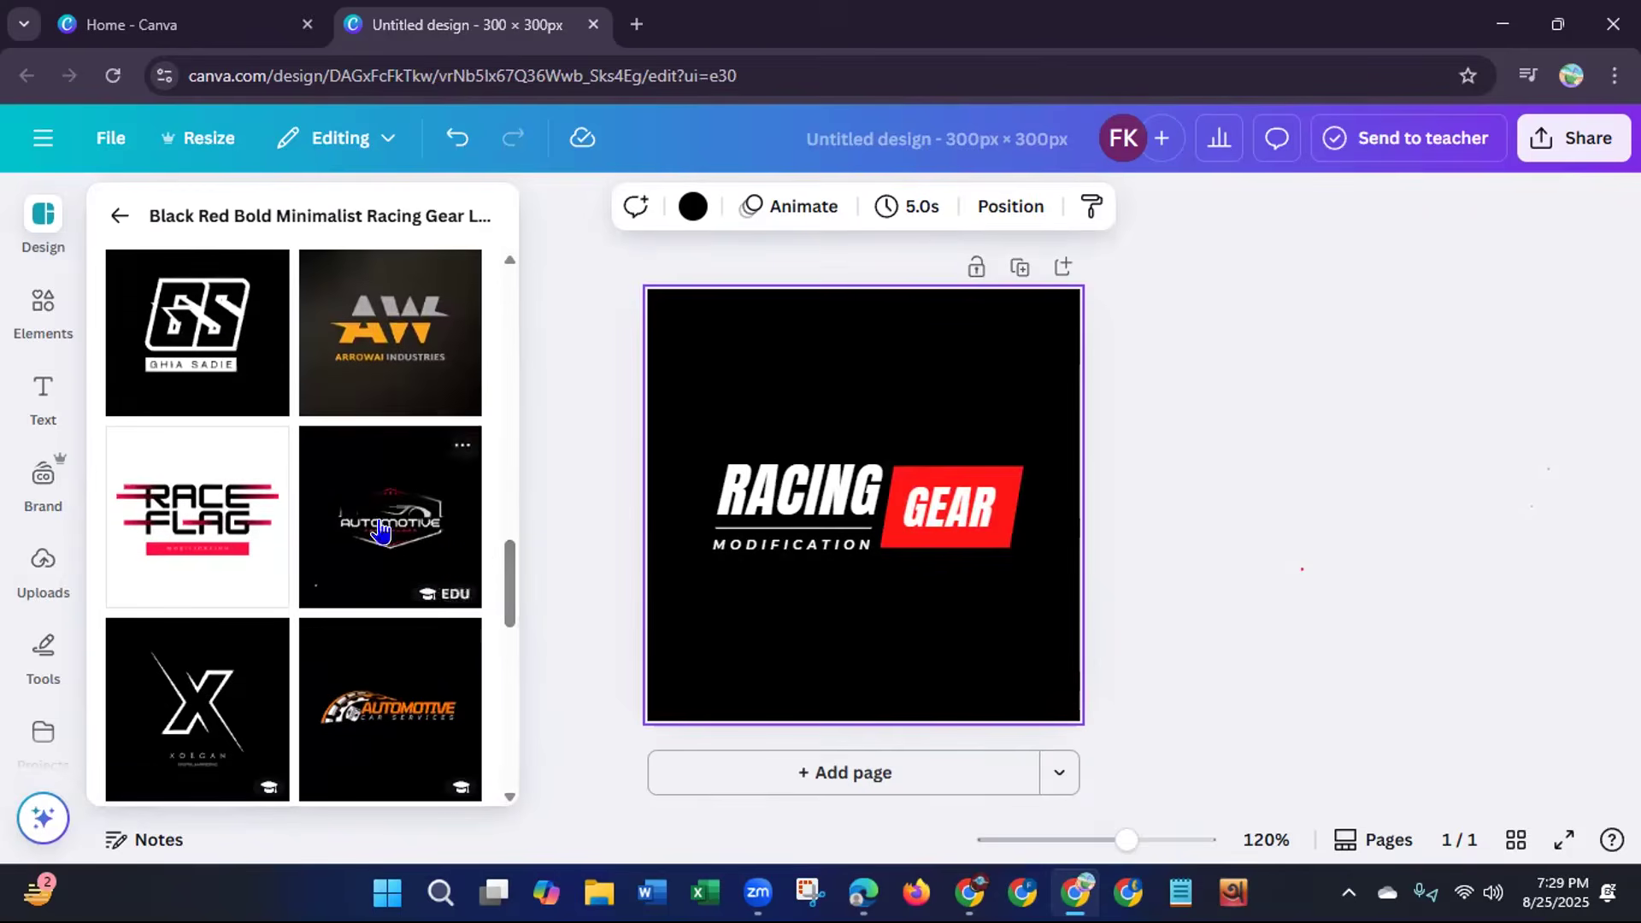
Search the templates for "digital marketing" and apply the Green and White Modern Digital Marketing Agency template to the design.
click(120, 216)
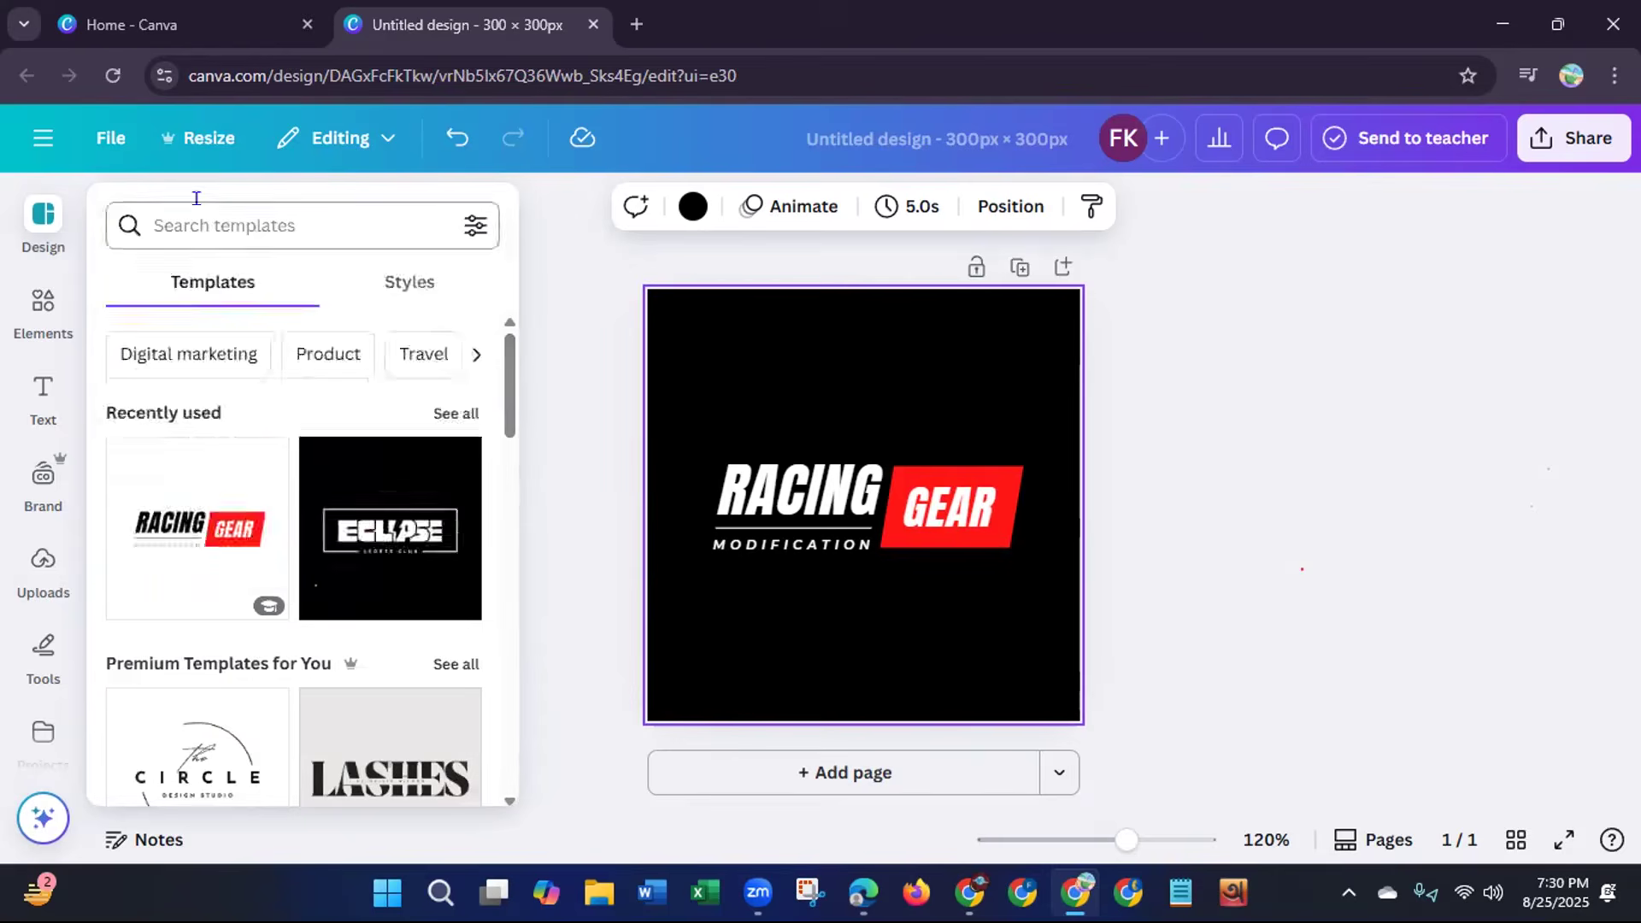
click(196, 207)
text(d)
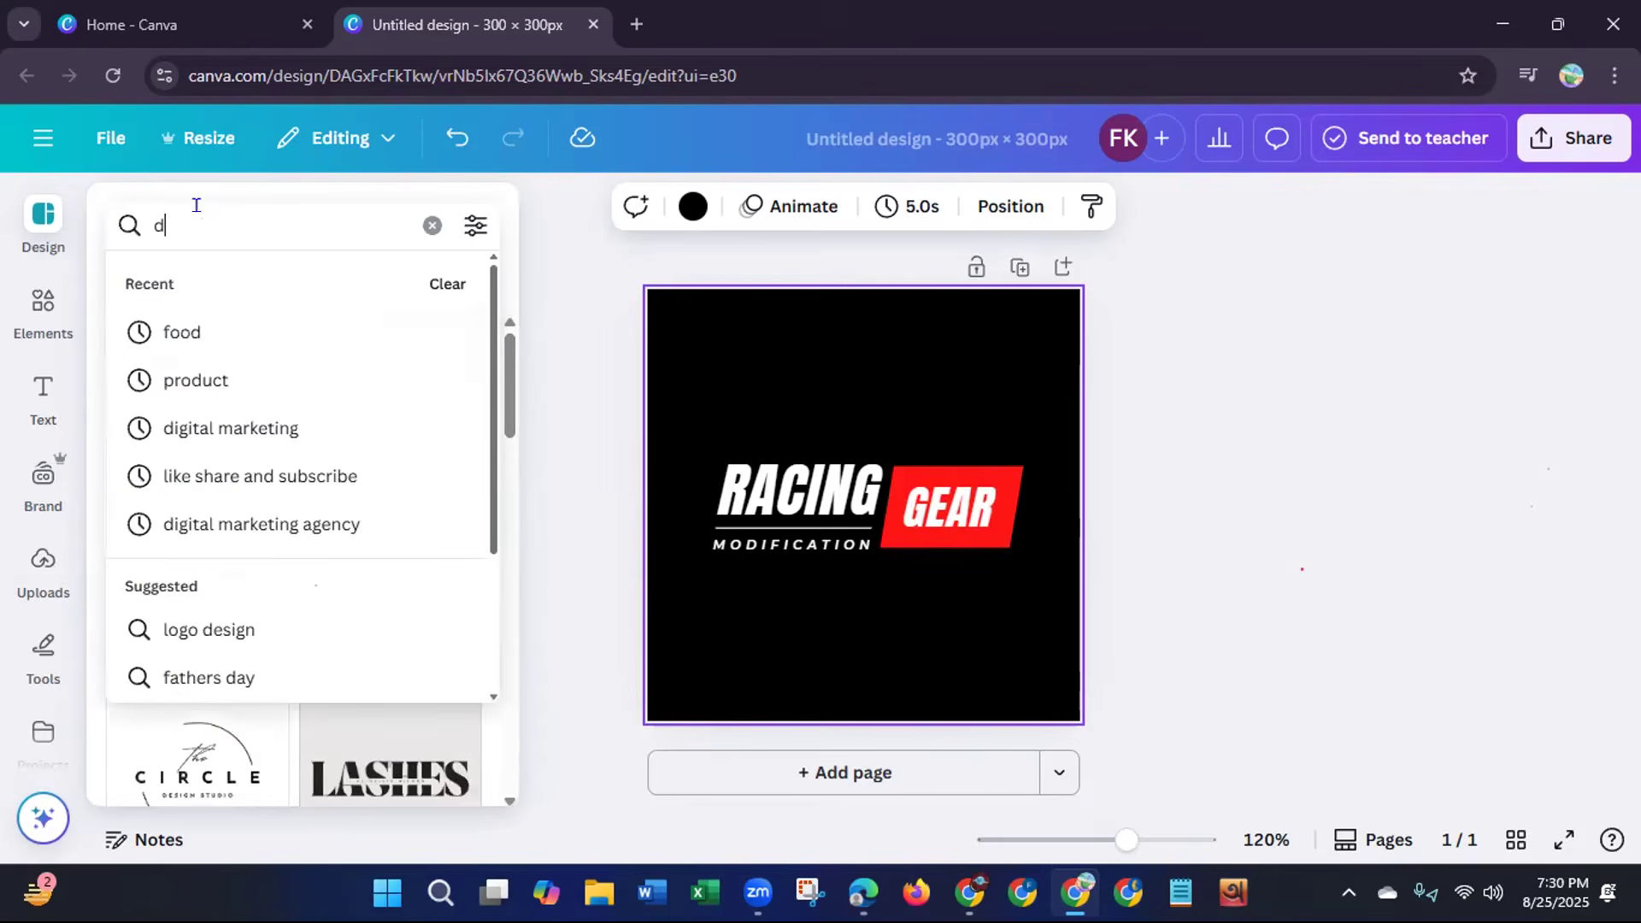
click(192, 427)
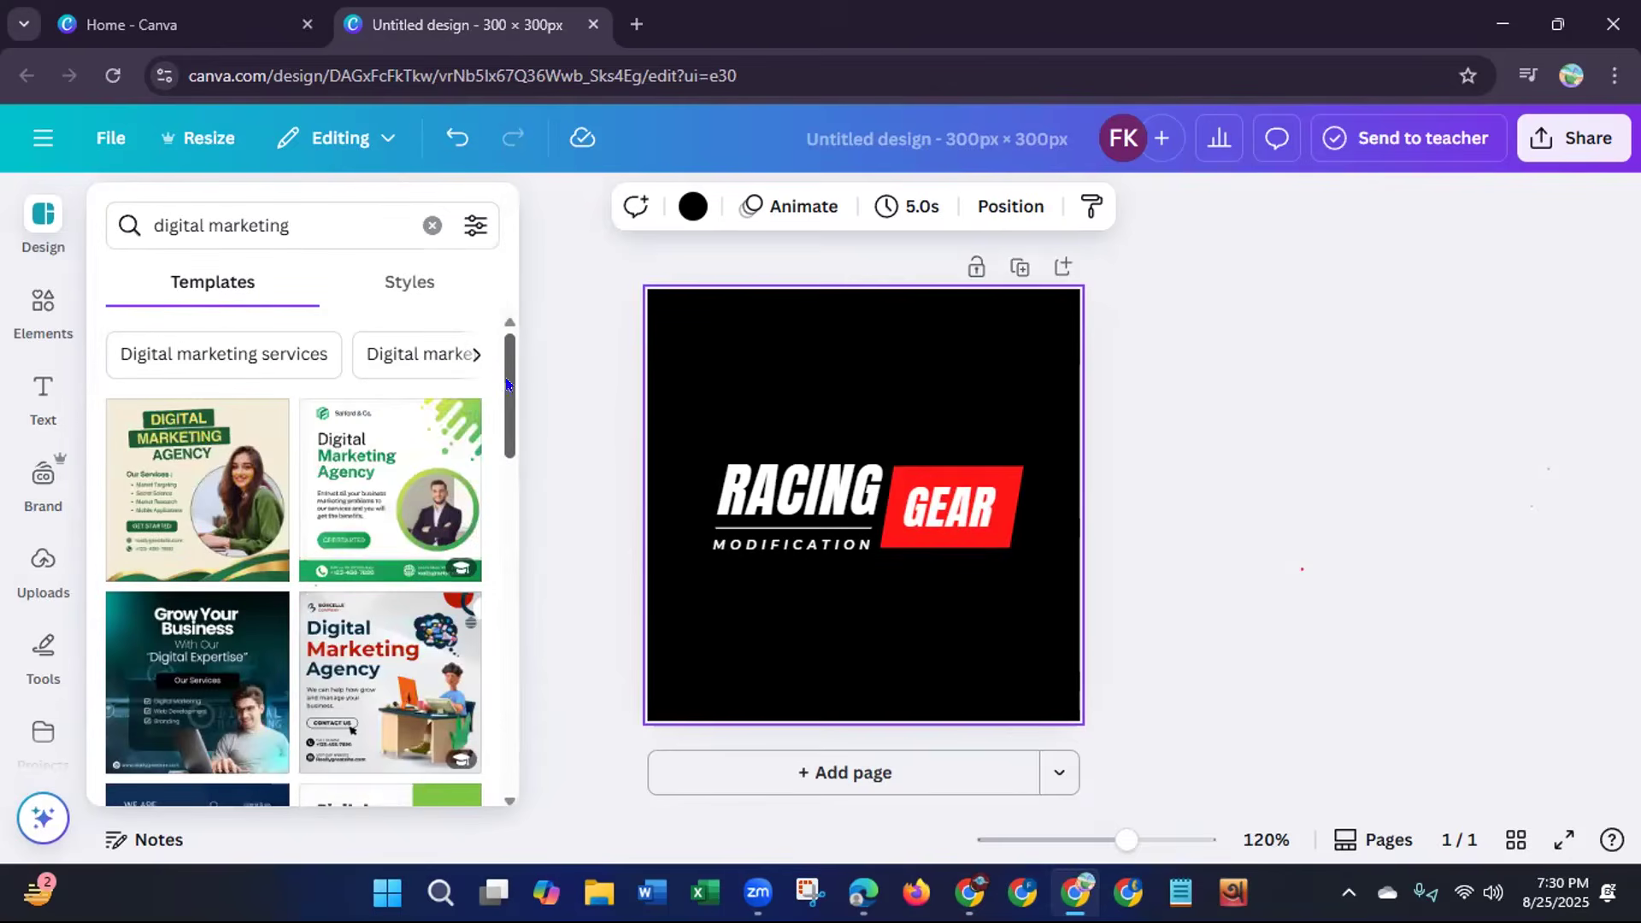
drag(504, 384, 504, 731)
drag(504, 632, 489, 731)
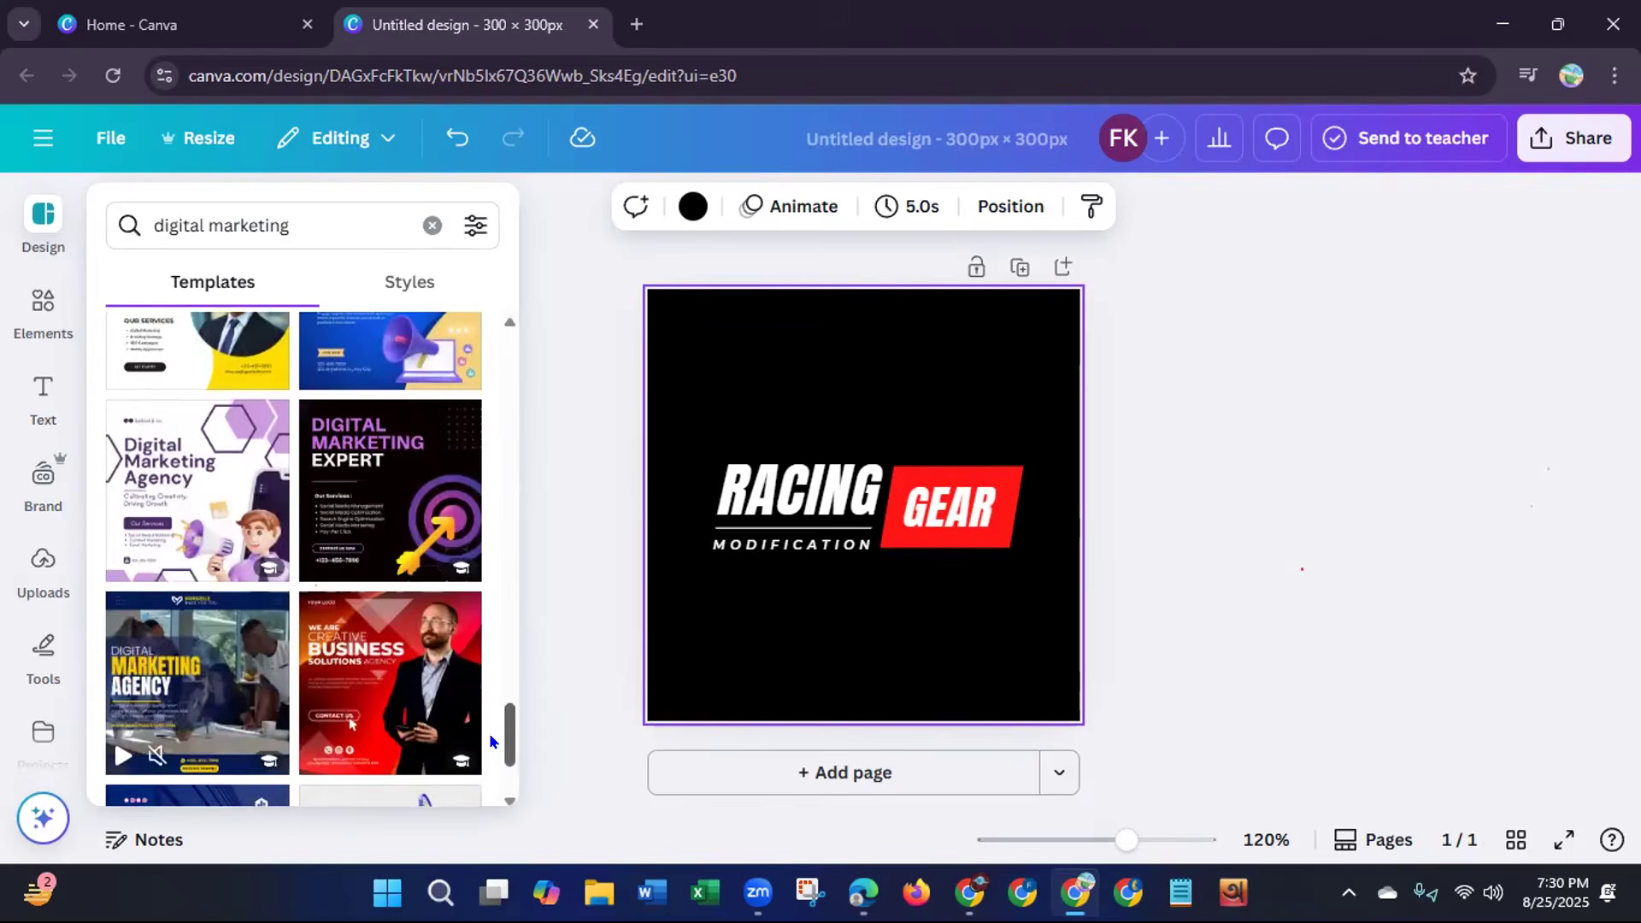
drag(489, 732, 493, 523)
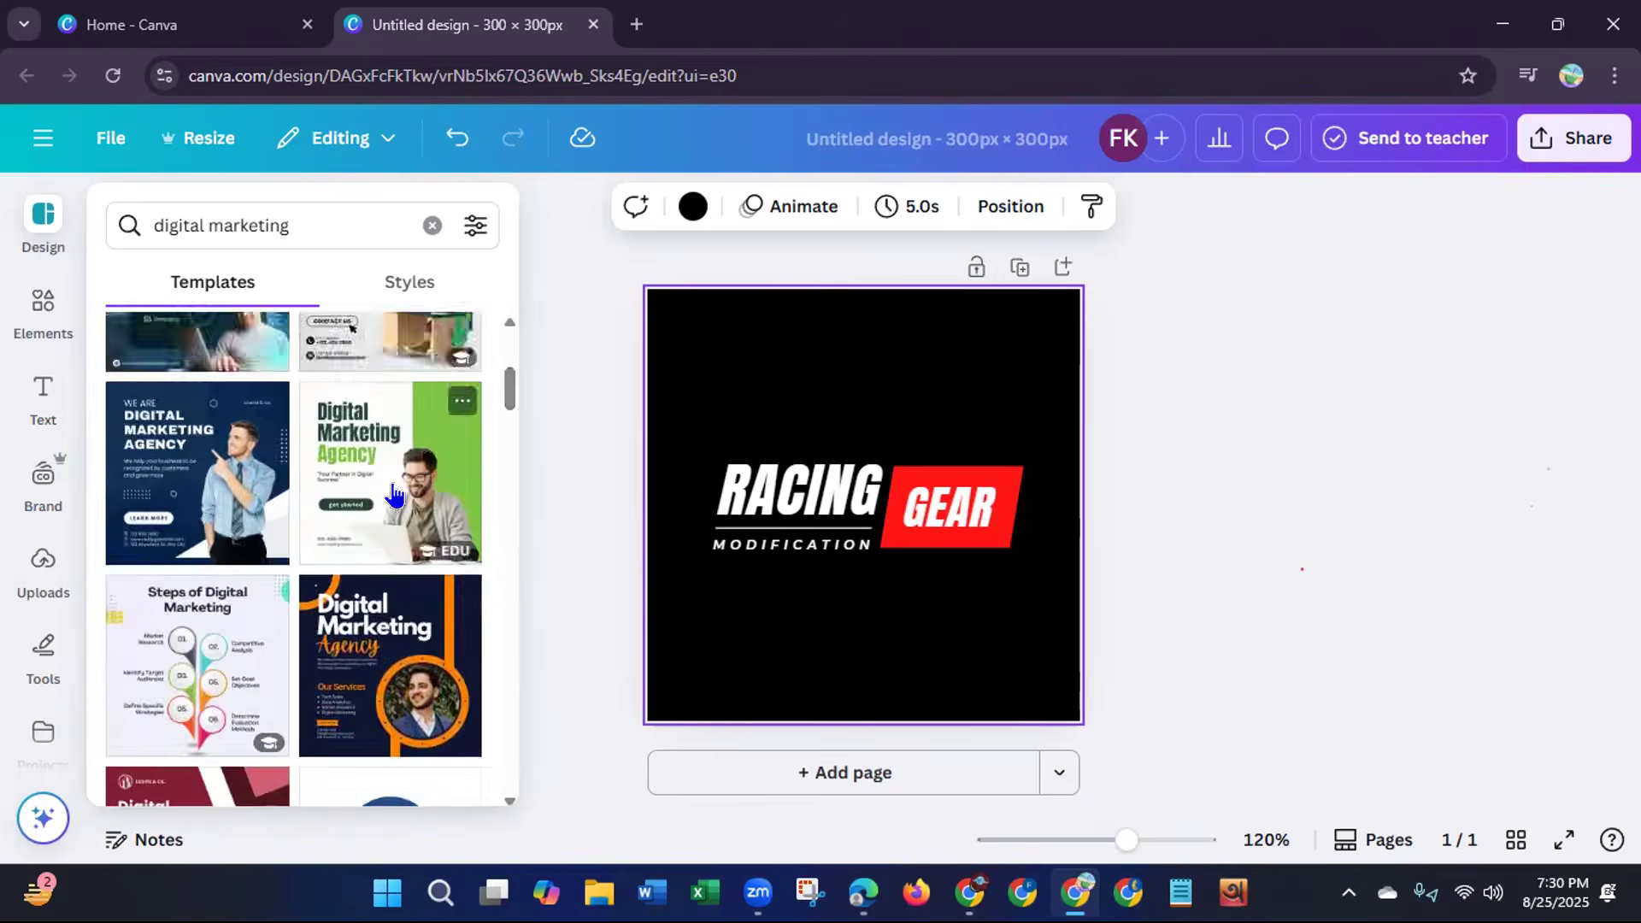
click(392, 480)
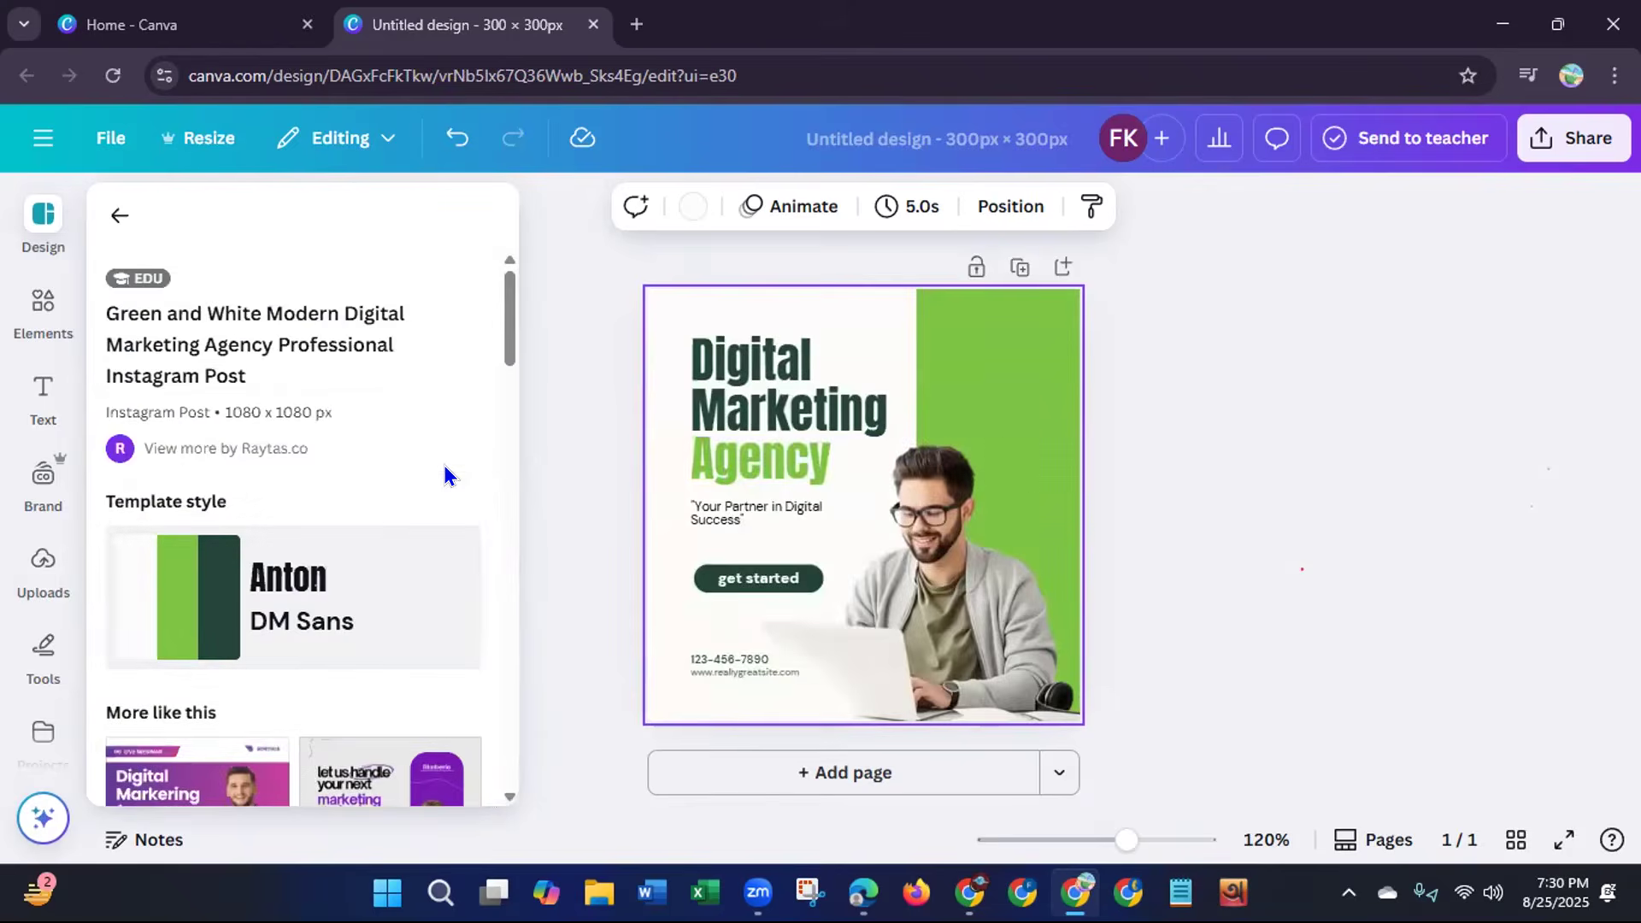
Replace the dark green "Digital Marketing" heading text with "LDM".
double_click(885, 409)
key(BackSpace)
text(LDM)
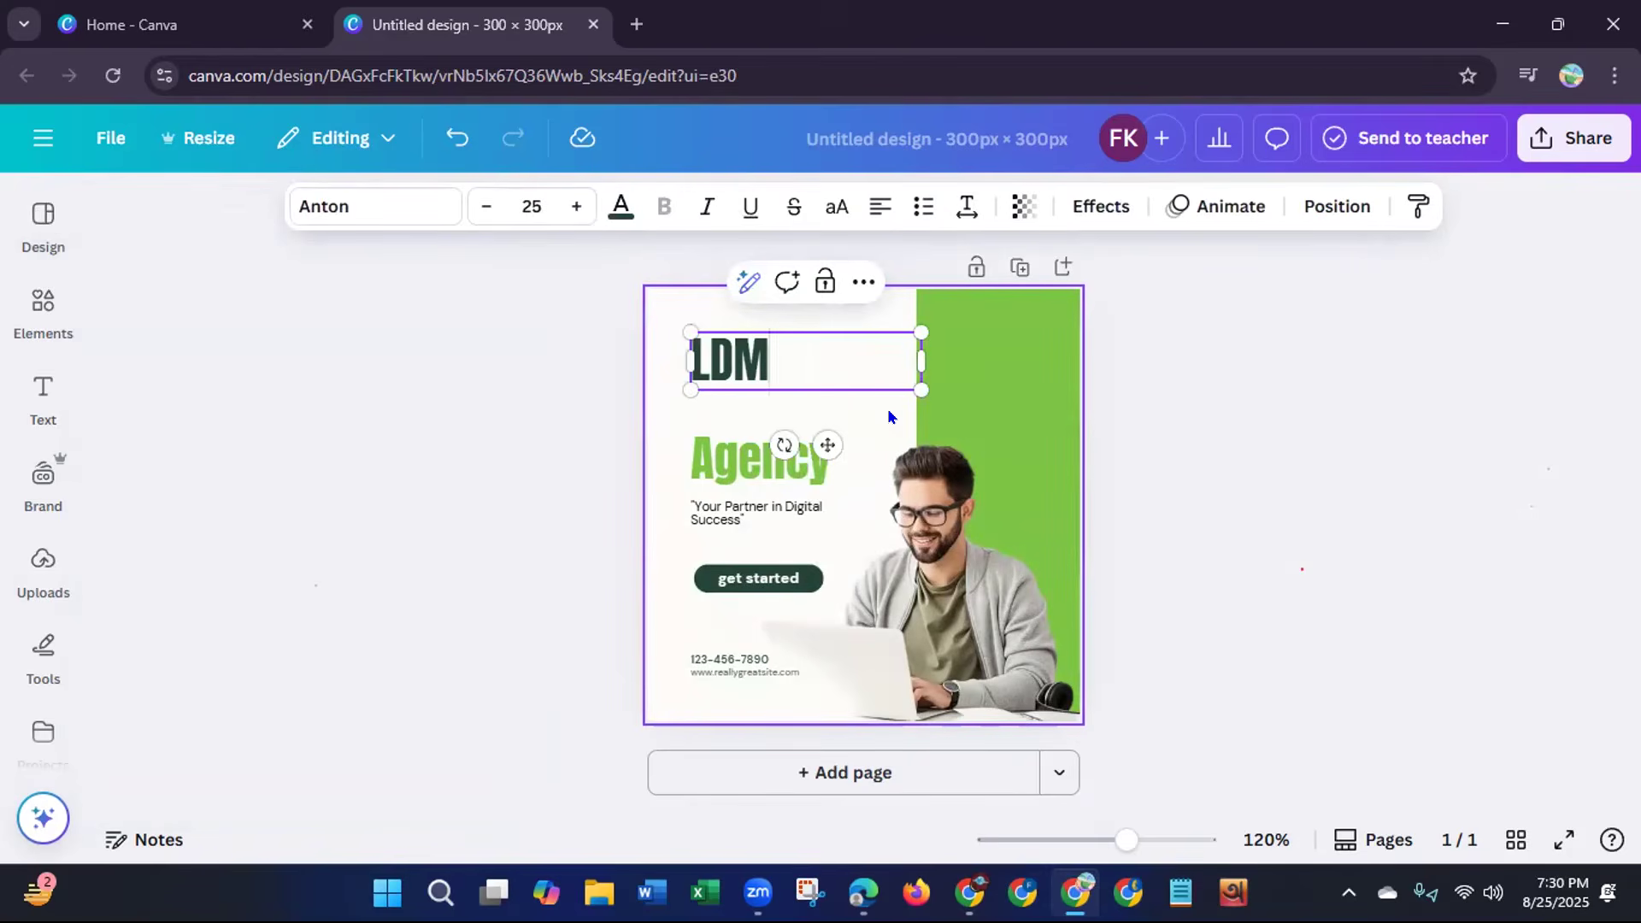
Replace the light green "Agency" text with "Batch-97" and widen its text box slightly so it fits on one line.
click(801, 481)
double_click(818, 459)
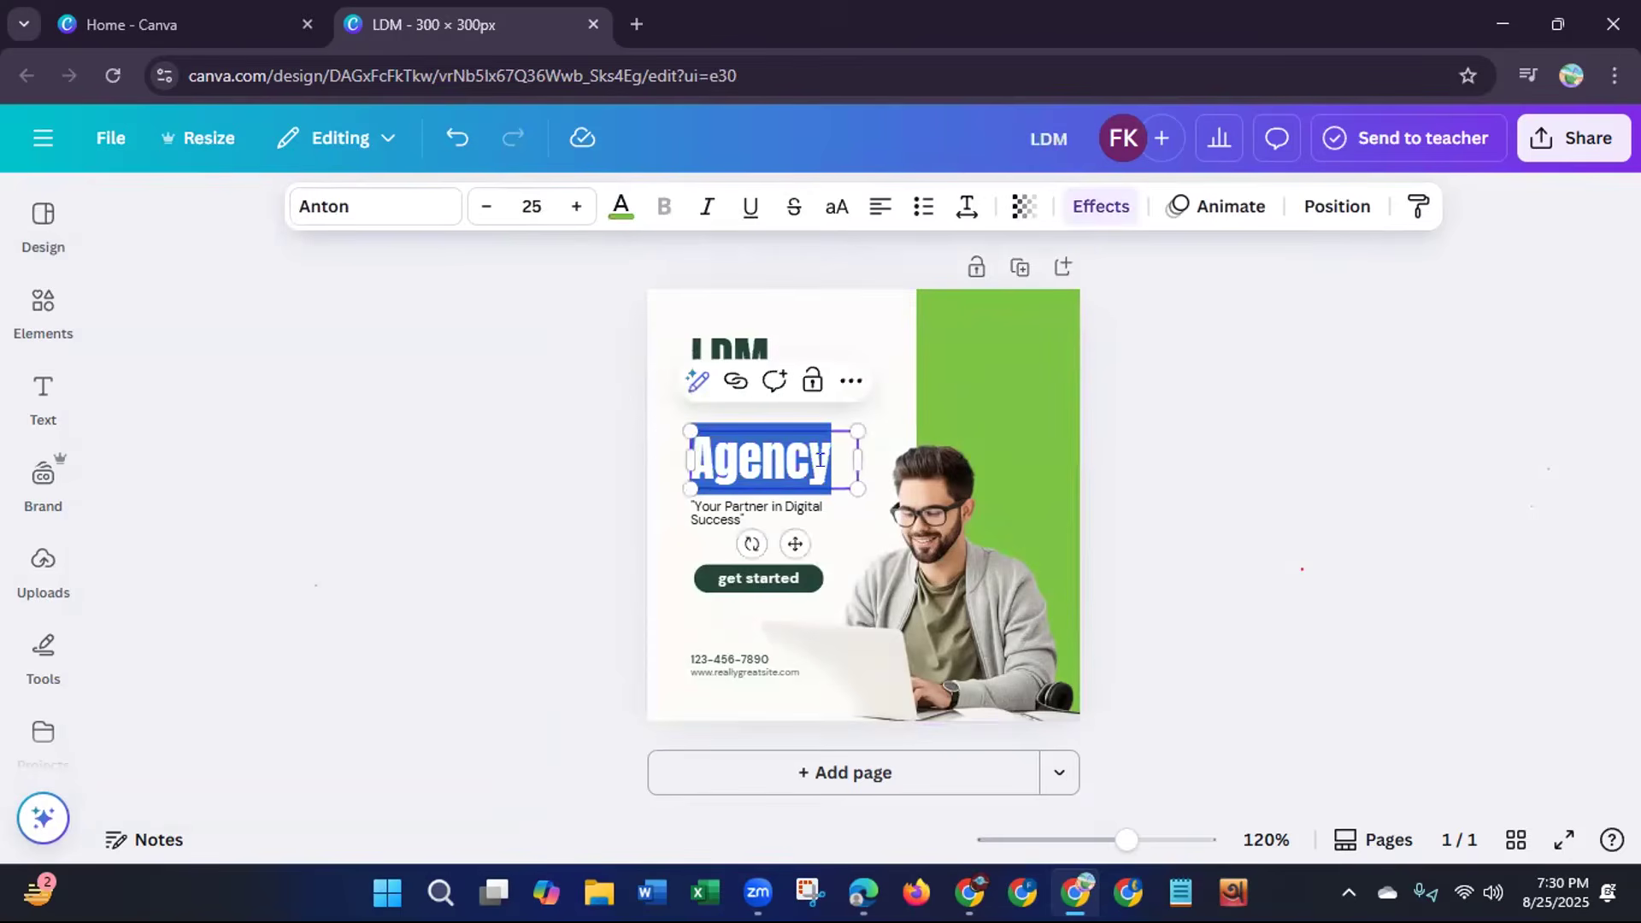
key(BackSpace)
text(Bat)
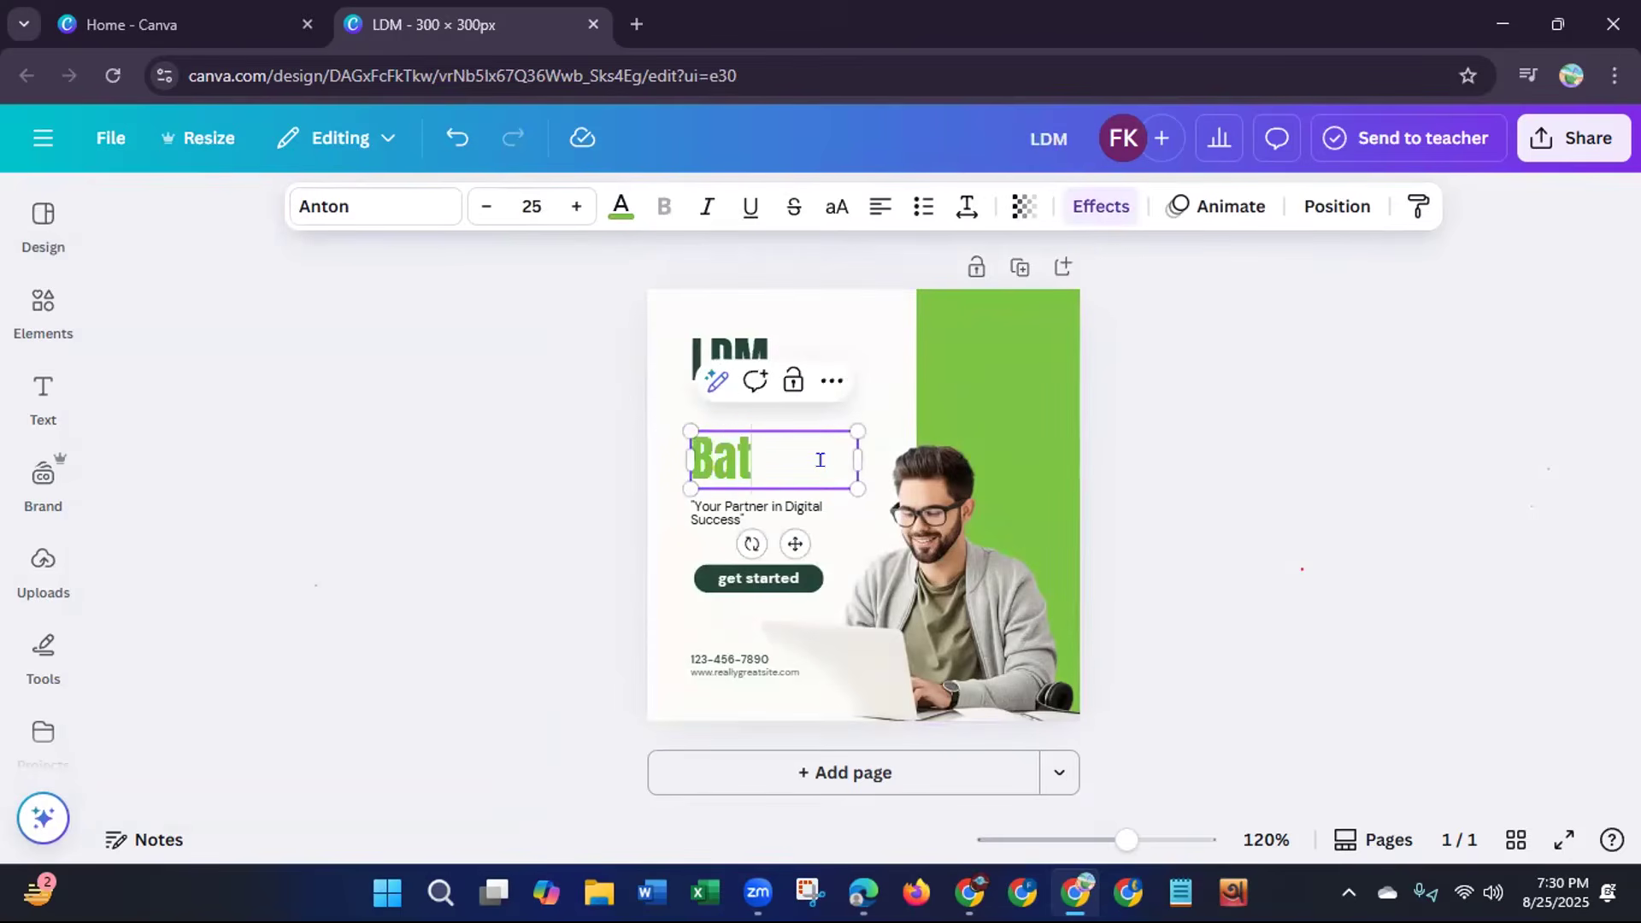
text(ch)
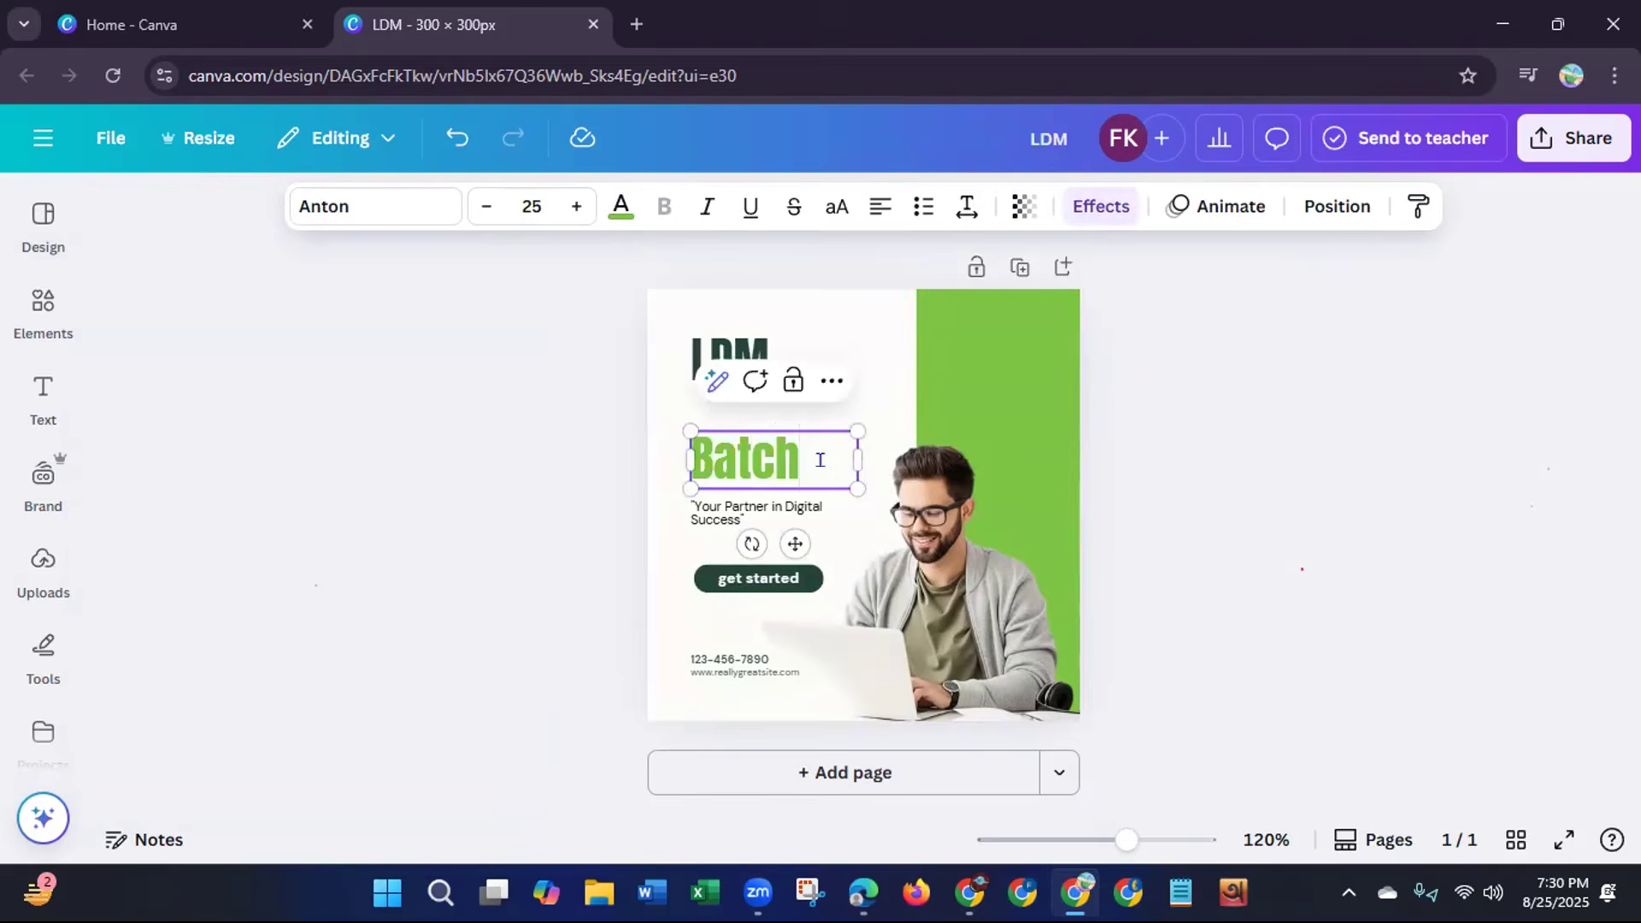
text(-97)
drag(857, 485, 883, 484)
Move the "LDM" heading down close to "Batch-97", enlarge it to nearly the same width, and fine-tune its position.
click(726, 349)
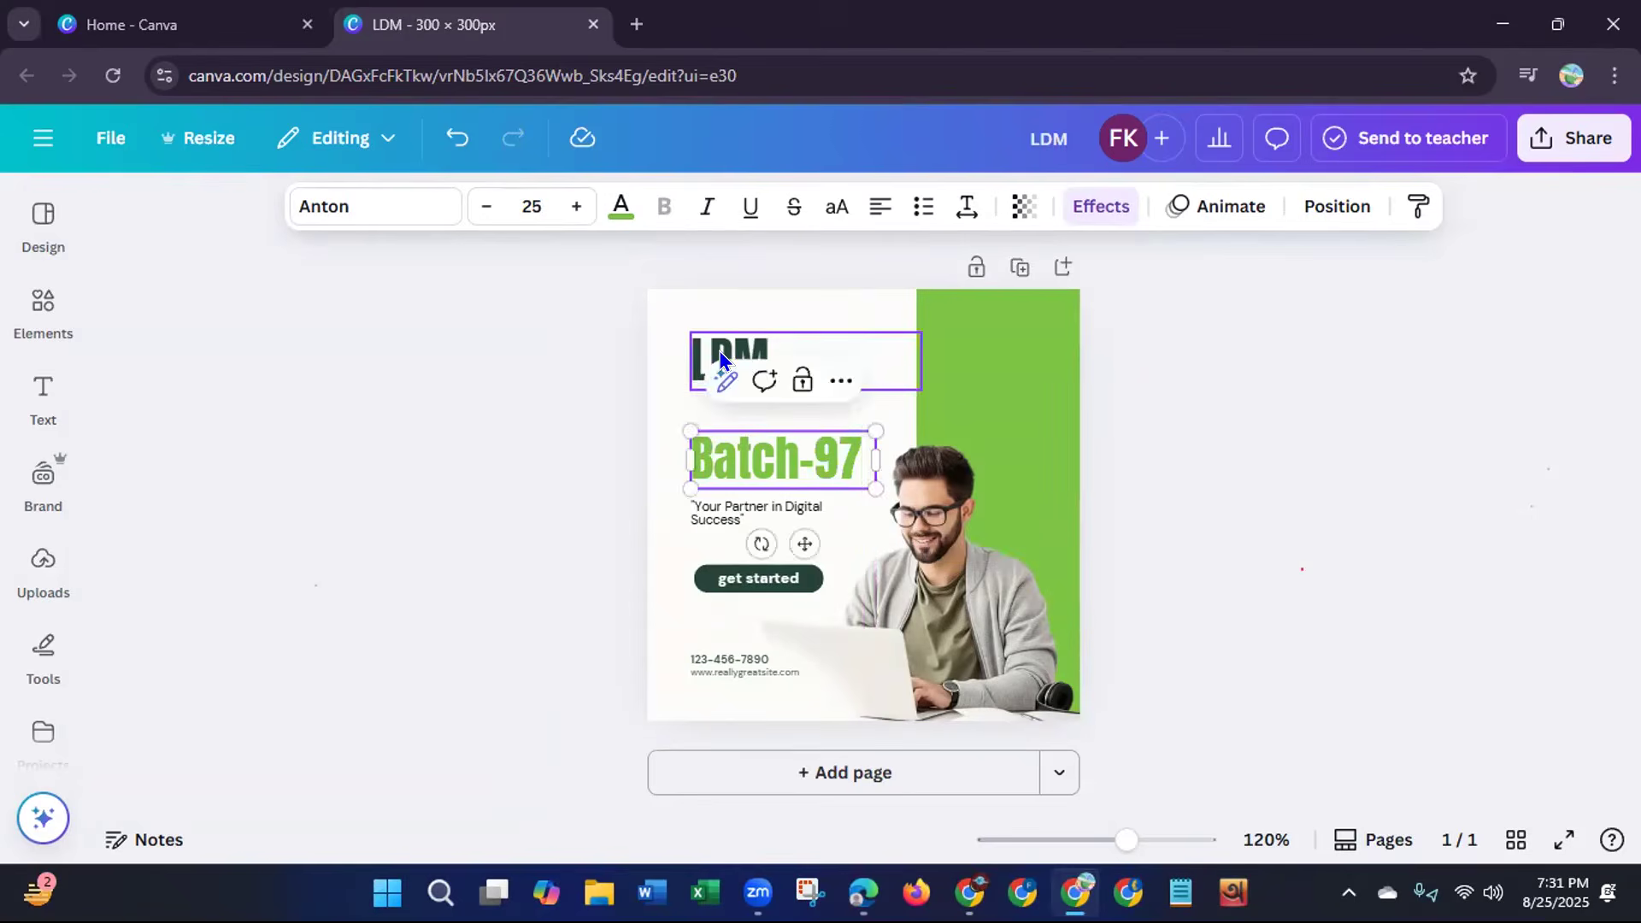
drag(726, 347, 726, 377)
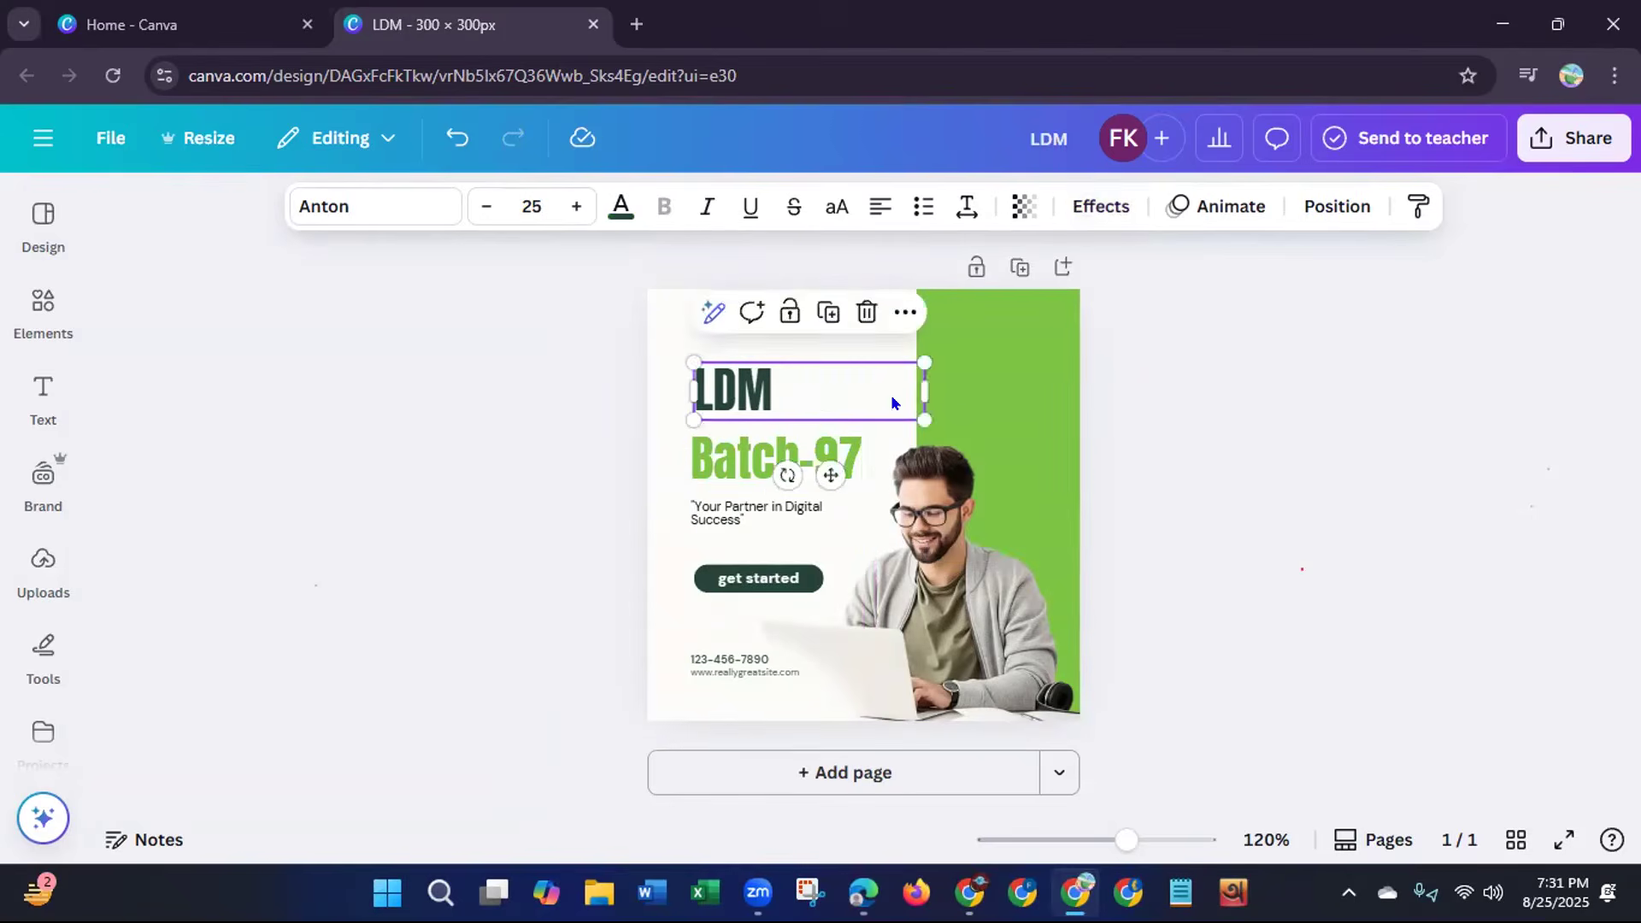
drag(923, 390, 864, 341)
mouse_move(766, 376)
mouse_down()
mouse_move(769, 391)
mouse_move(812, 388)
mouse_move(758, 428)
mouse_move(755, 364)
mouse_move(773, 367)
mouse_move(742, 367)
mouse_move(755, 342)
mouse_move(773, 373)
mouse_up()
click(568, 474)
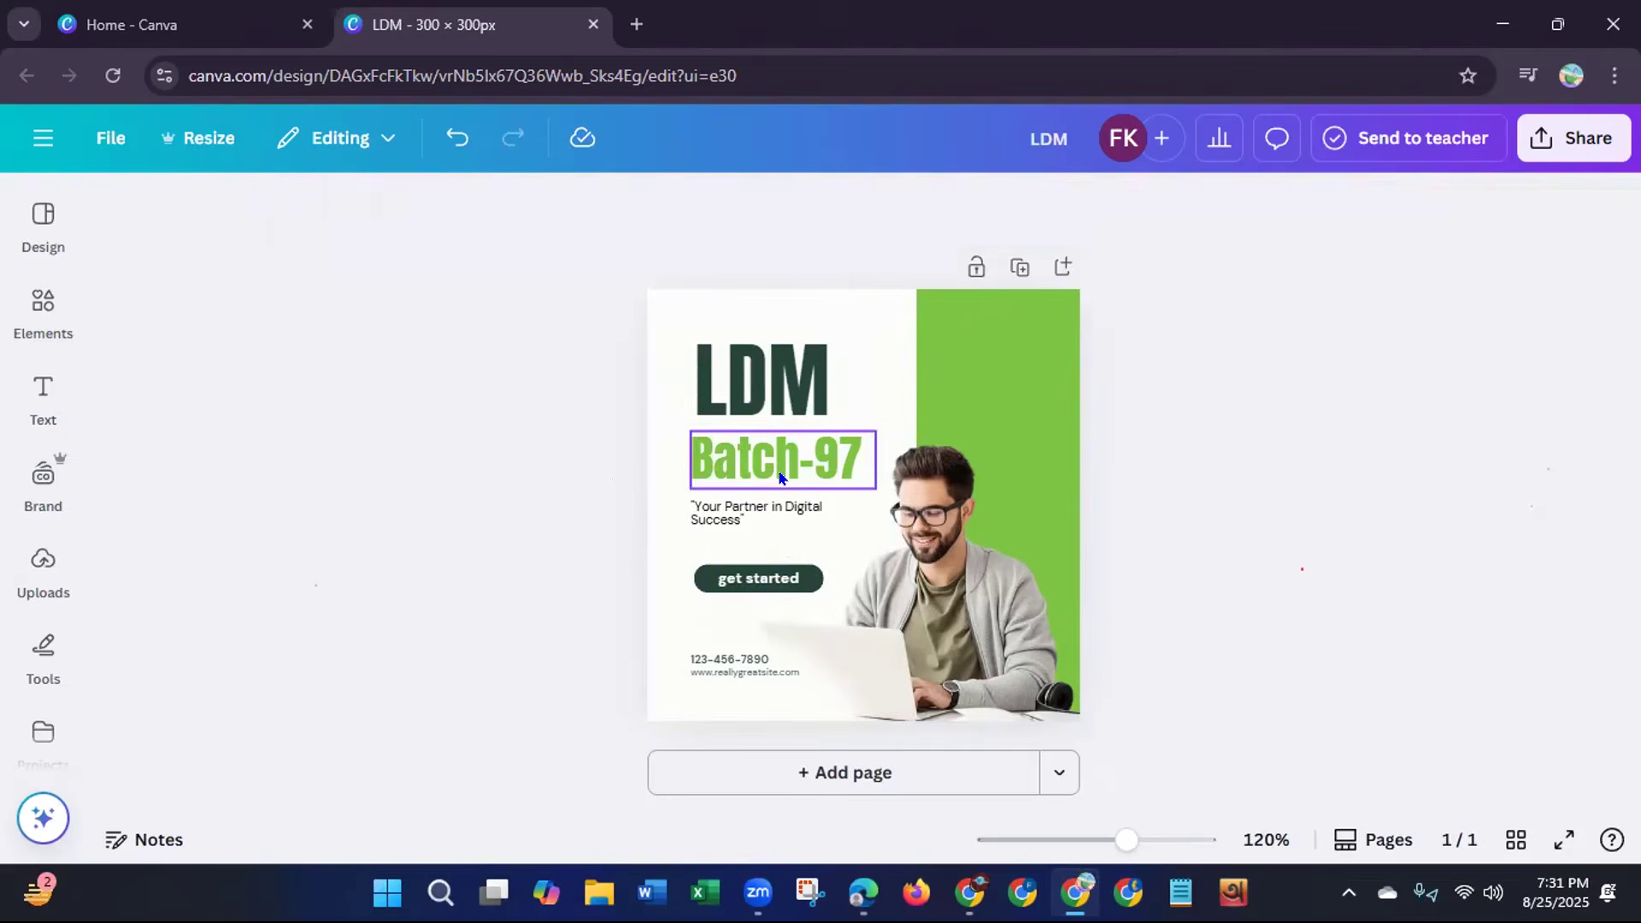
Shrink the "Batch-97" text slightly so it is about as wide as the "LDM" heading.
click(857, 479)
drag(855, 476, 844, 473)
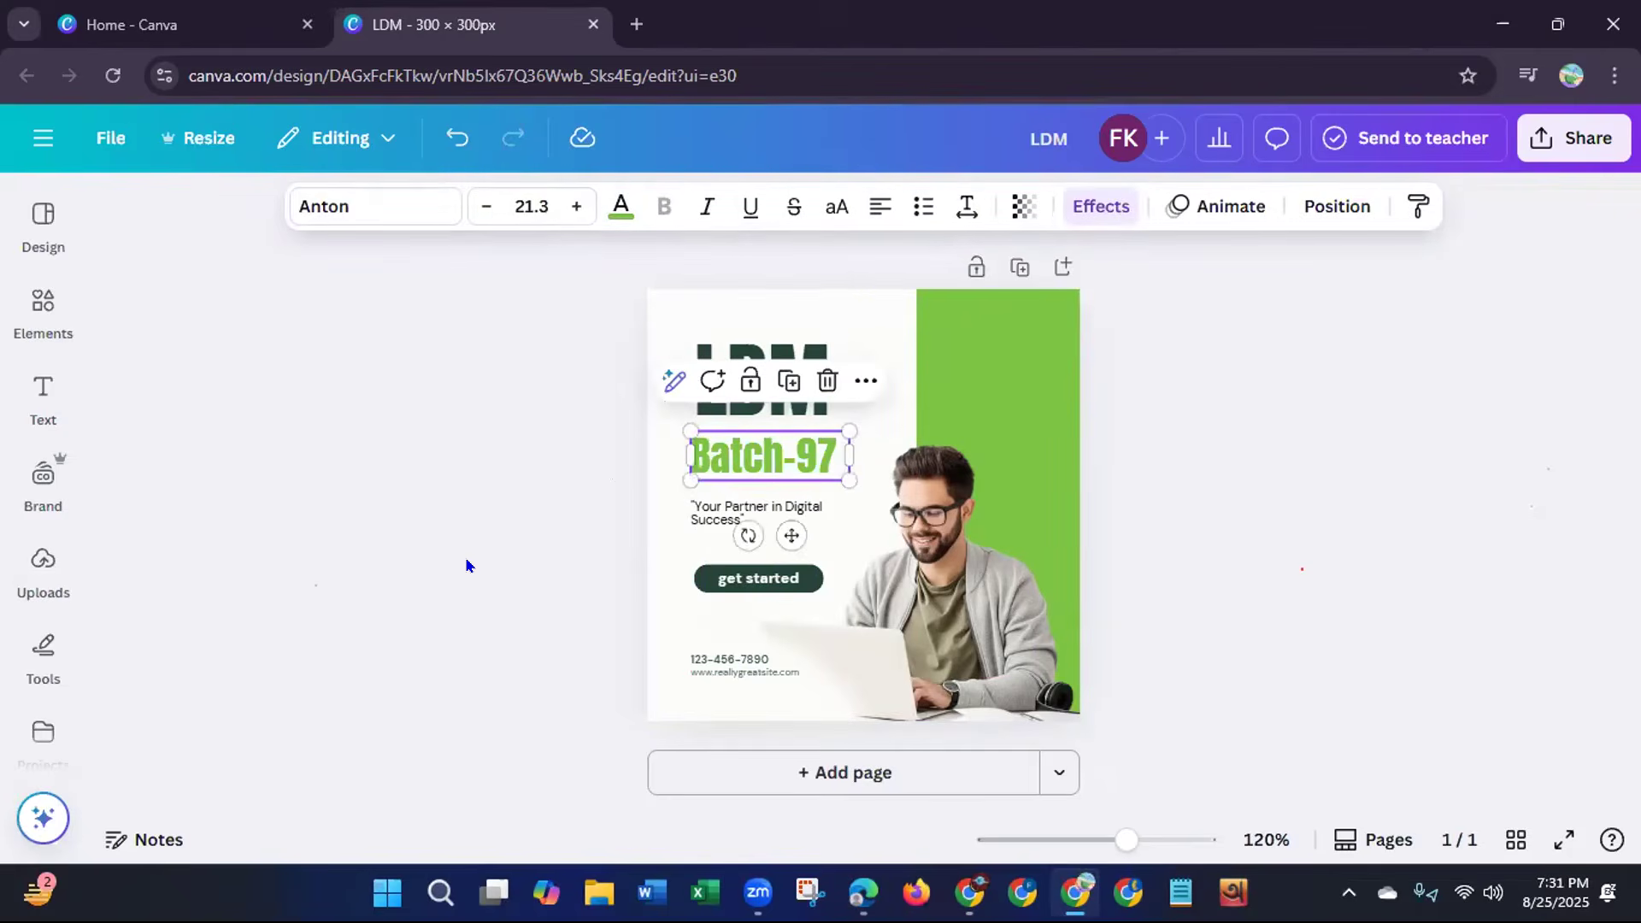
click(466, 560)
Delete the placeholder phone number and website address text near the coffee cup.
click(718, 670)
key(Delete)
click(712, 665)
key(Delete)
click(713, 668)
key(Escape)
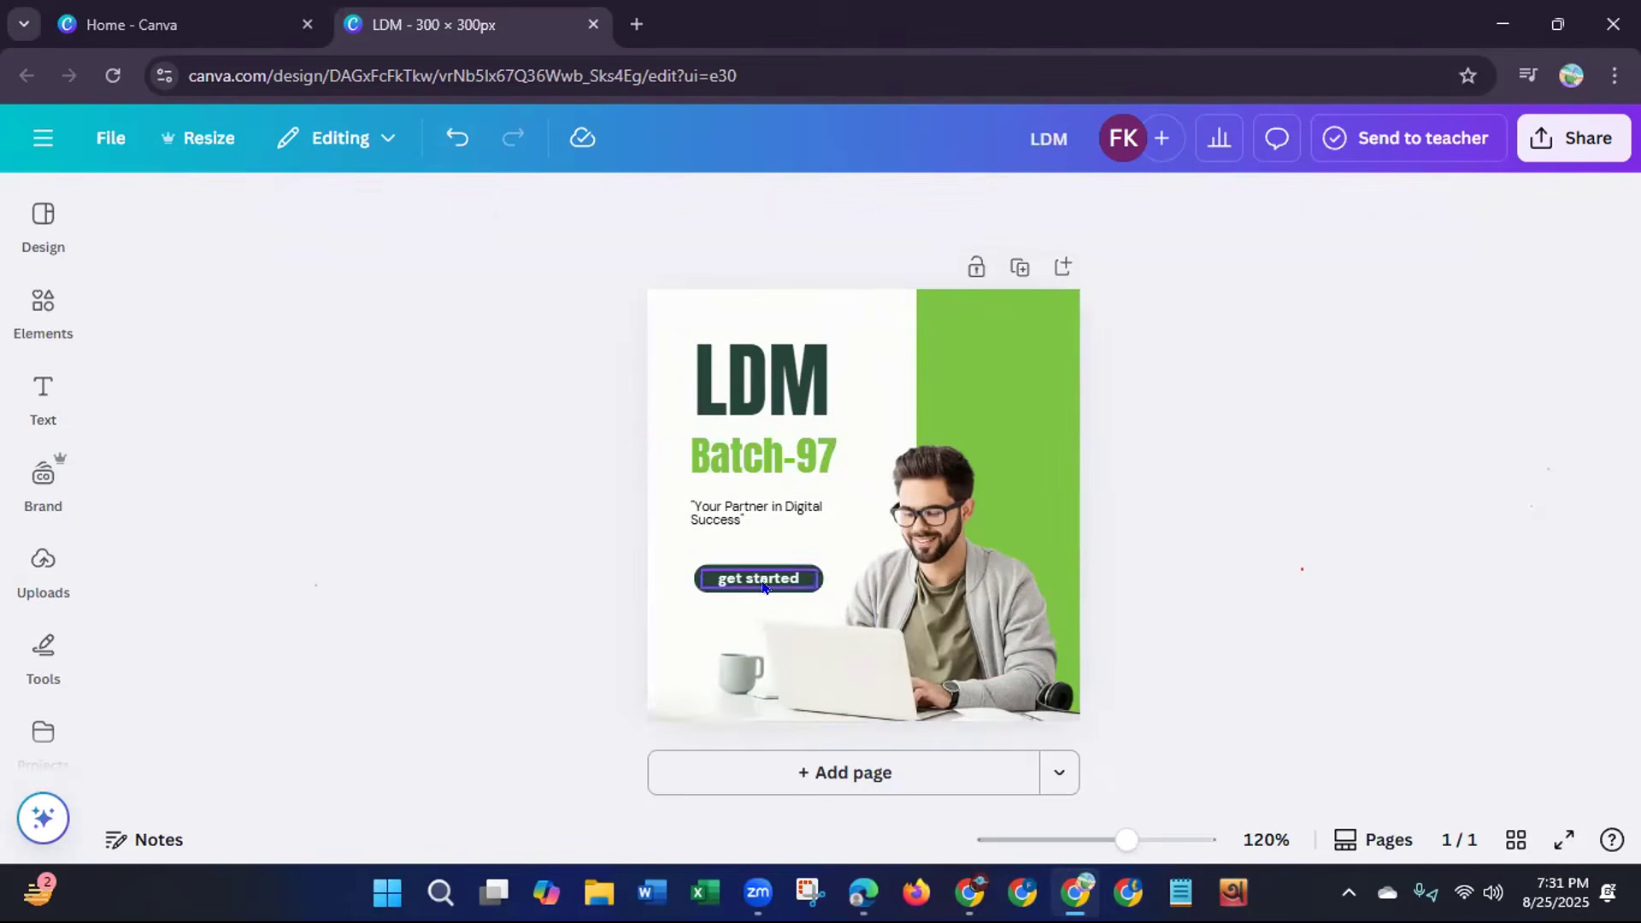
Replace the "get started" text on the dark green badge with "Follow Us".
click(791, 577)
click(791, 578)
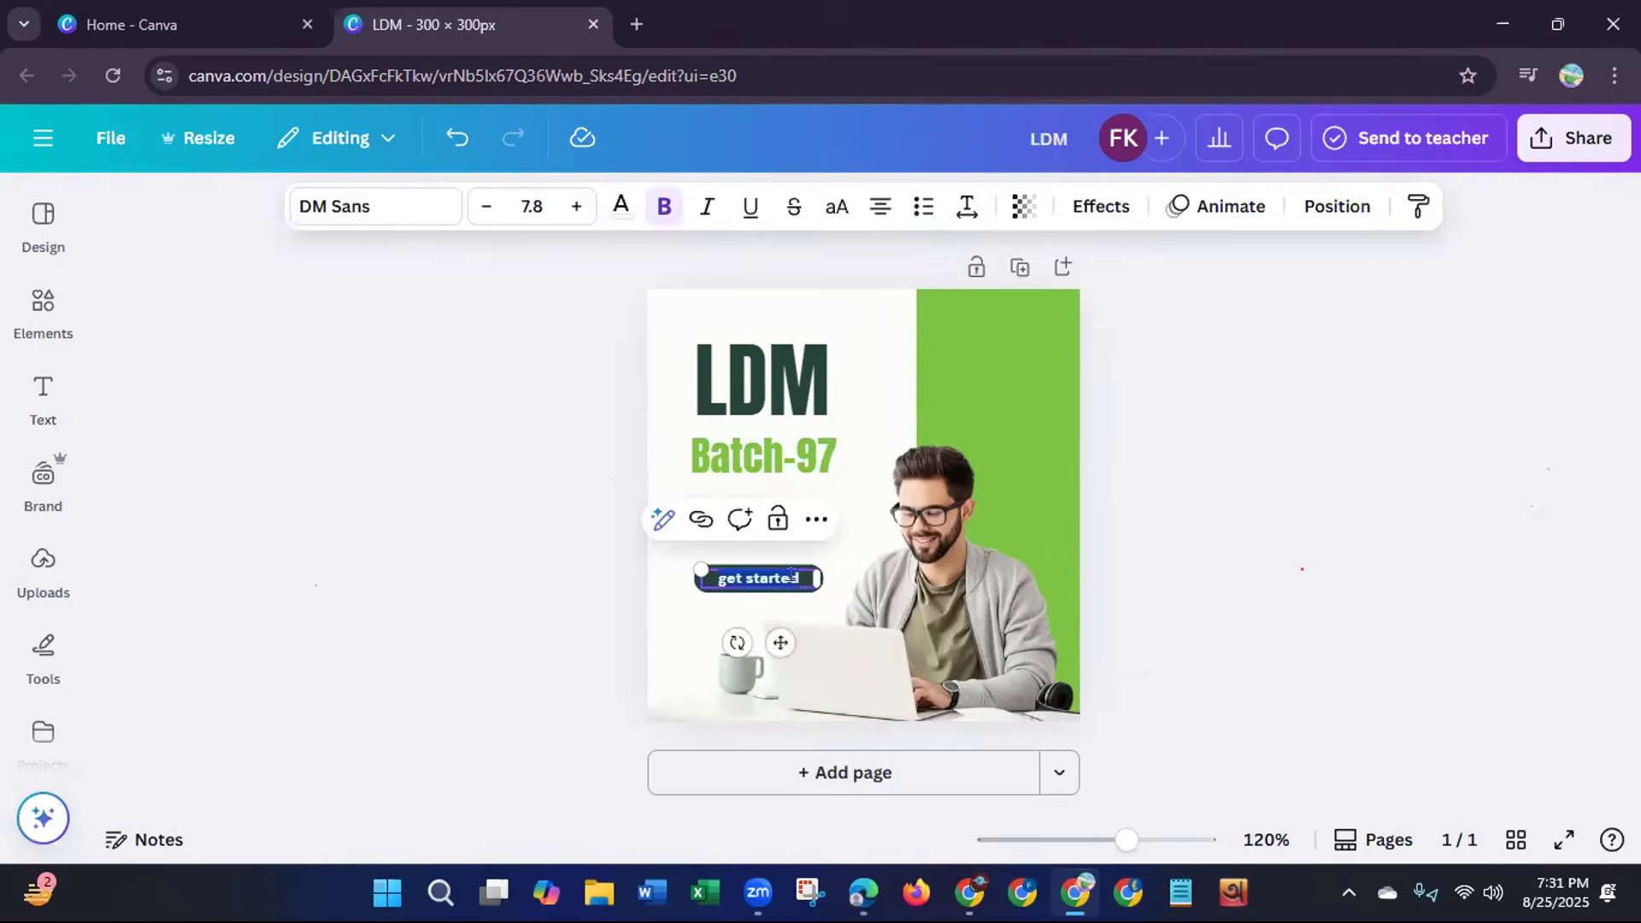
key(BackSpace)
text(Fo)
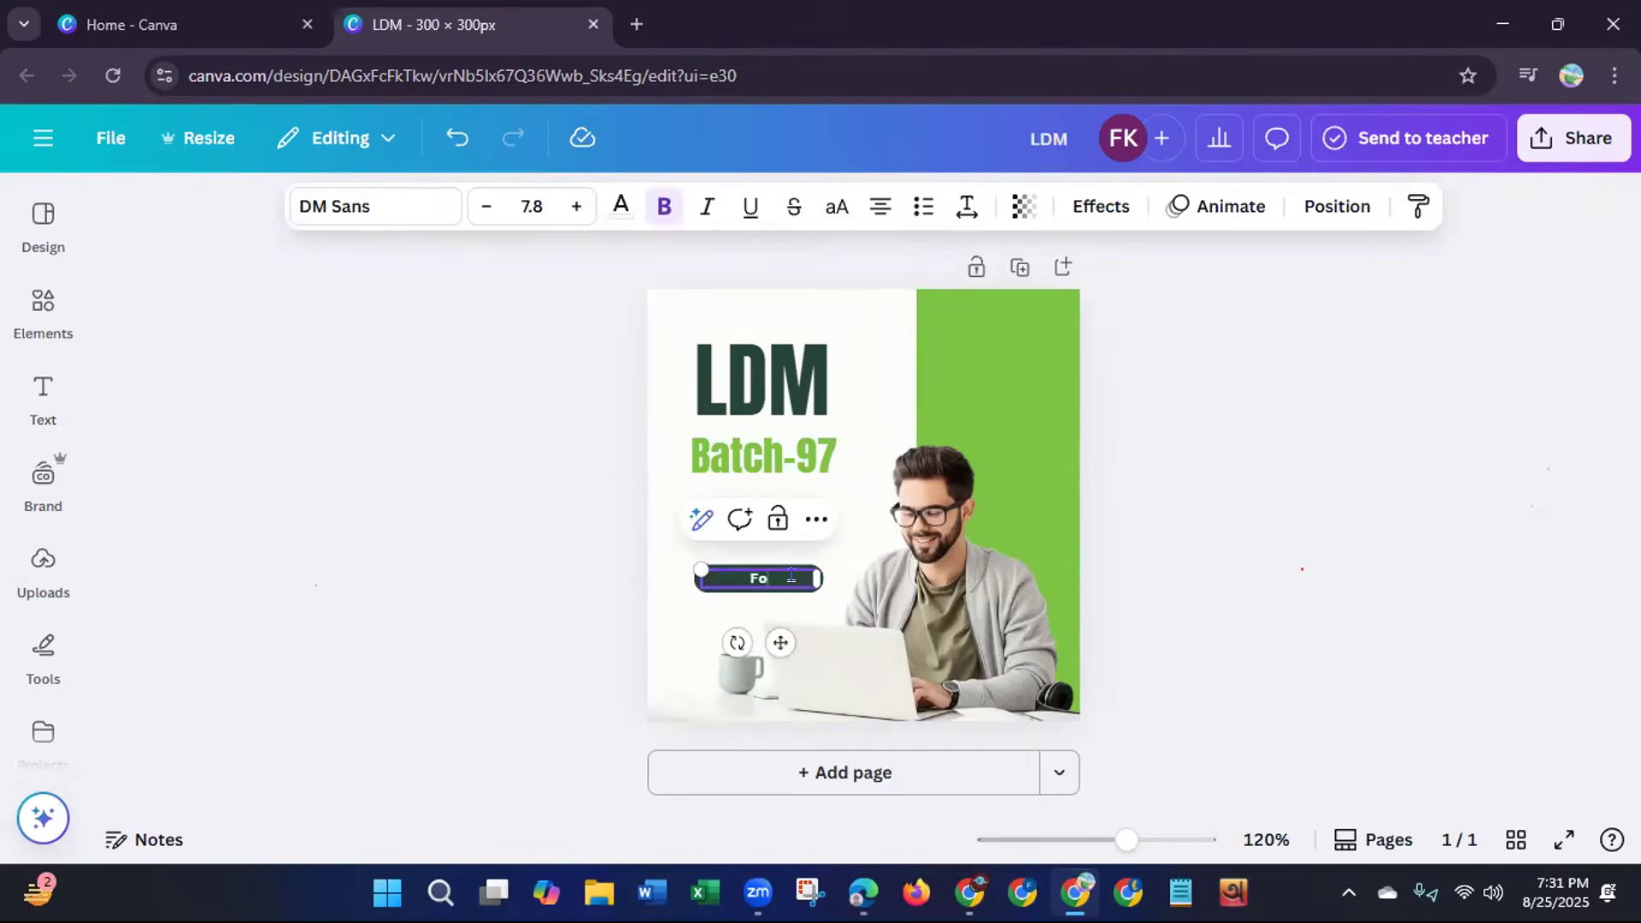
text(llow Us)
click(521, 562)
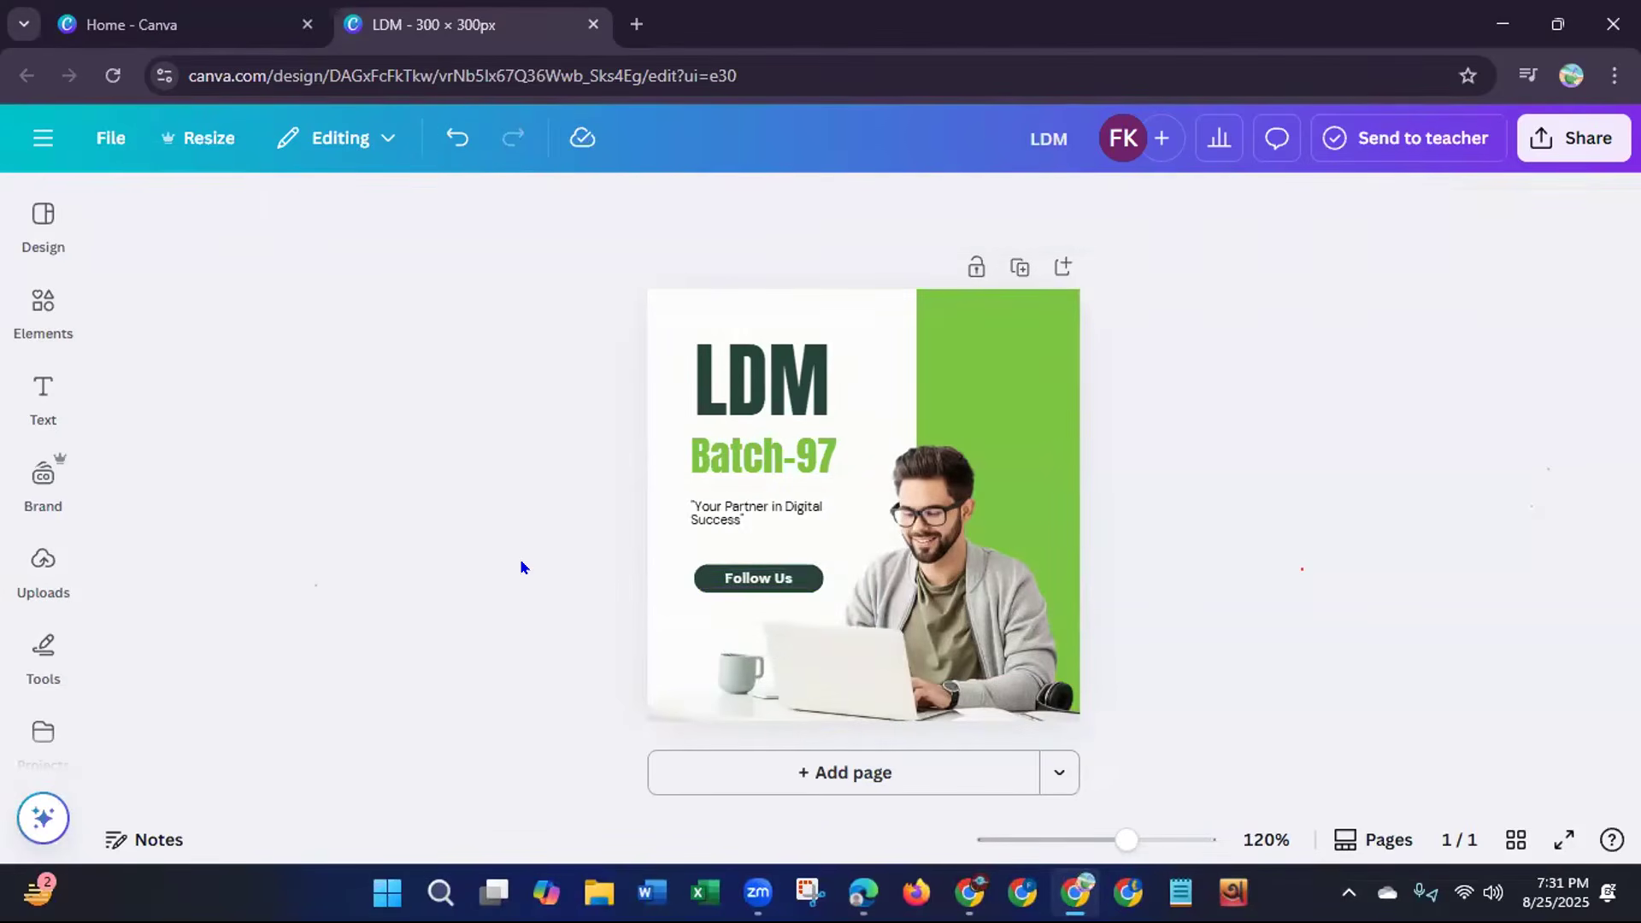
Move the tagline, "Batch-97" and "LDM" down toward the "Follow Us" badge, spacing them evenly.
click(698, 526)
drag(724, 517, 734, 547)
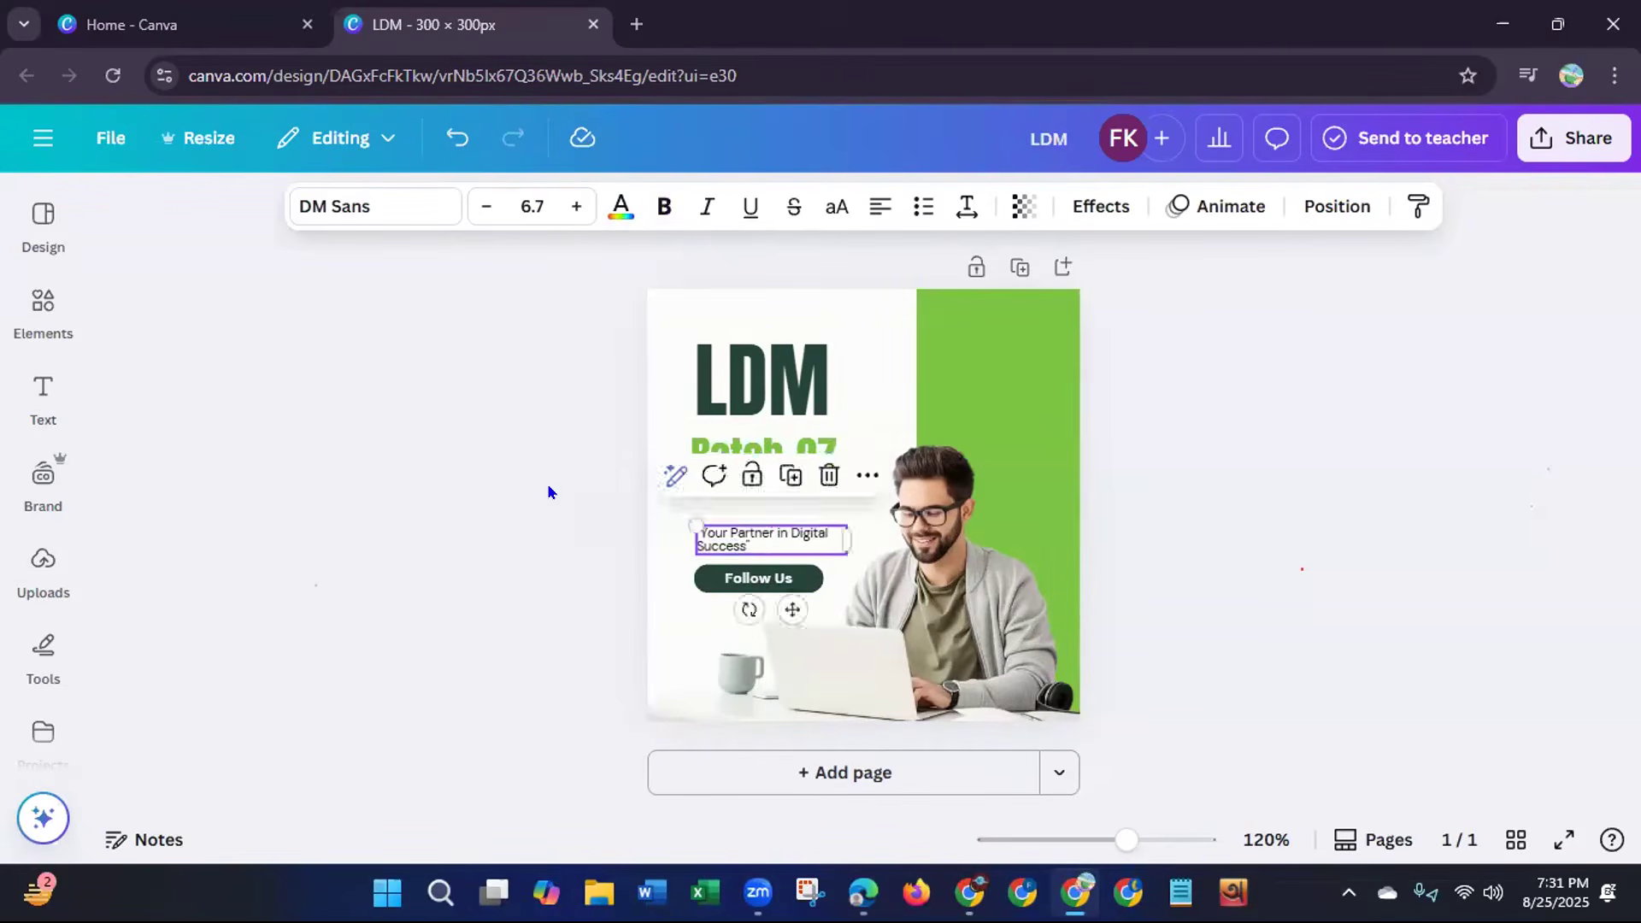
click(745, 459)
drag(745, 460, 748, 478)
click(678, 433)
click(764, 419)
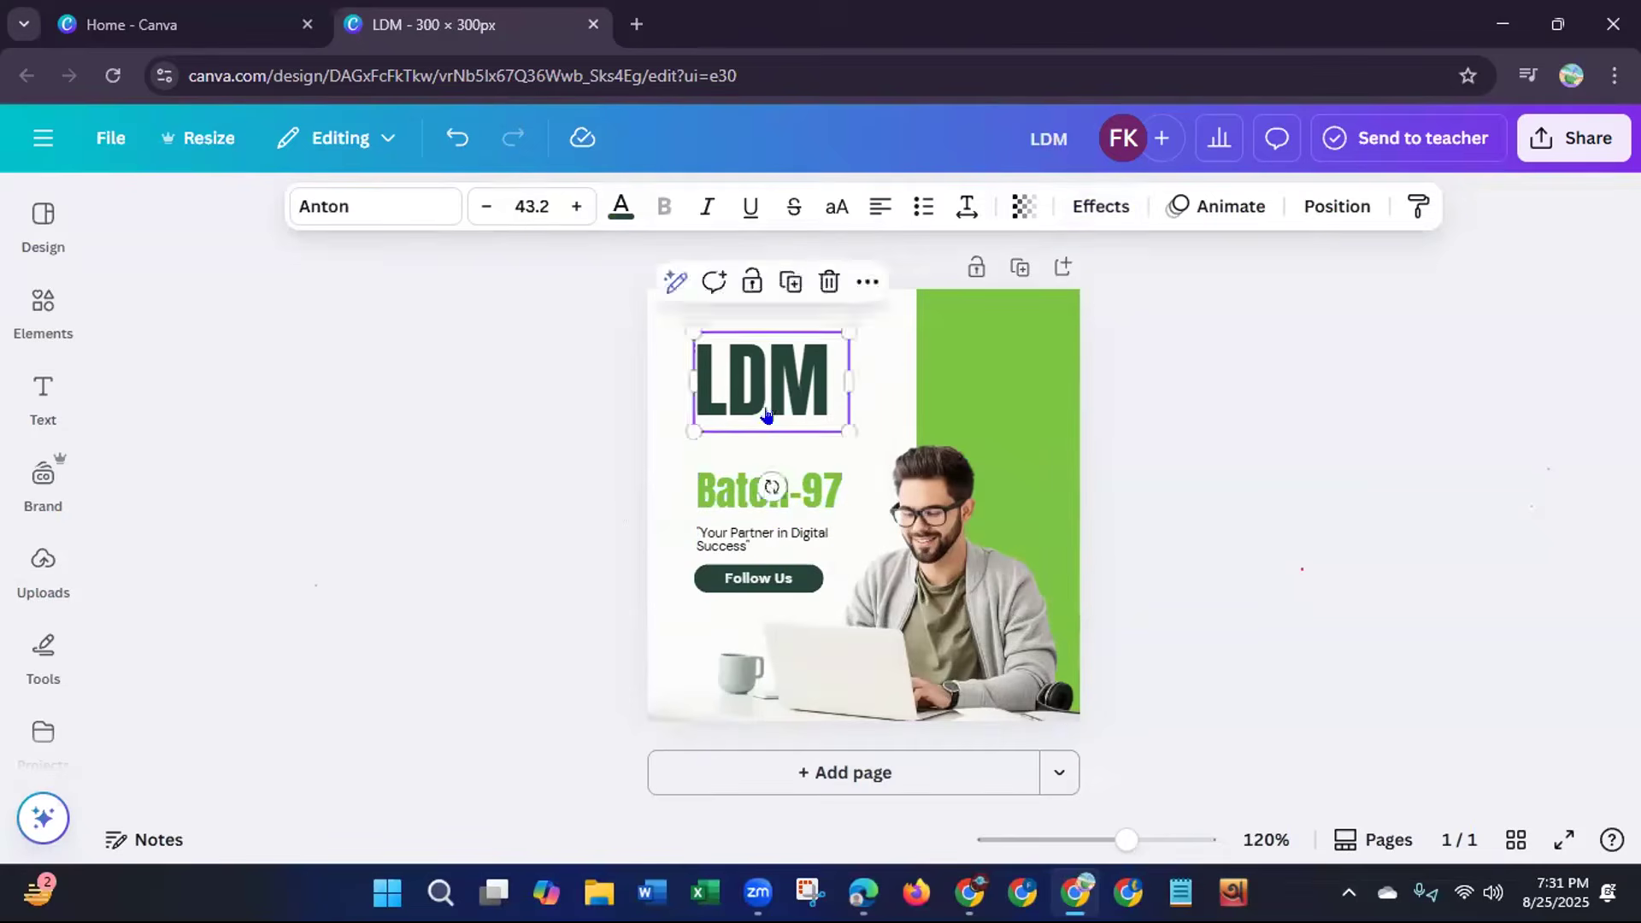
drag(765, 419, 755, 427)
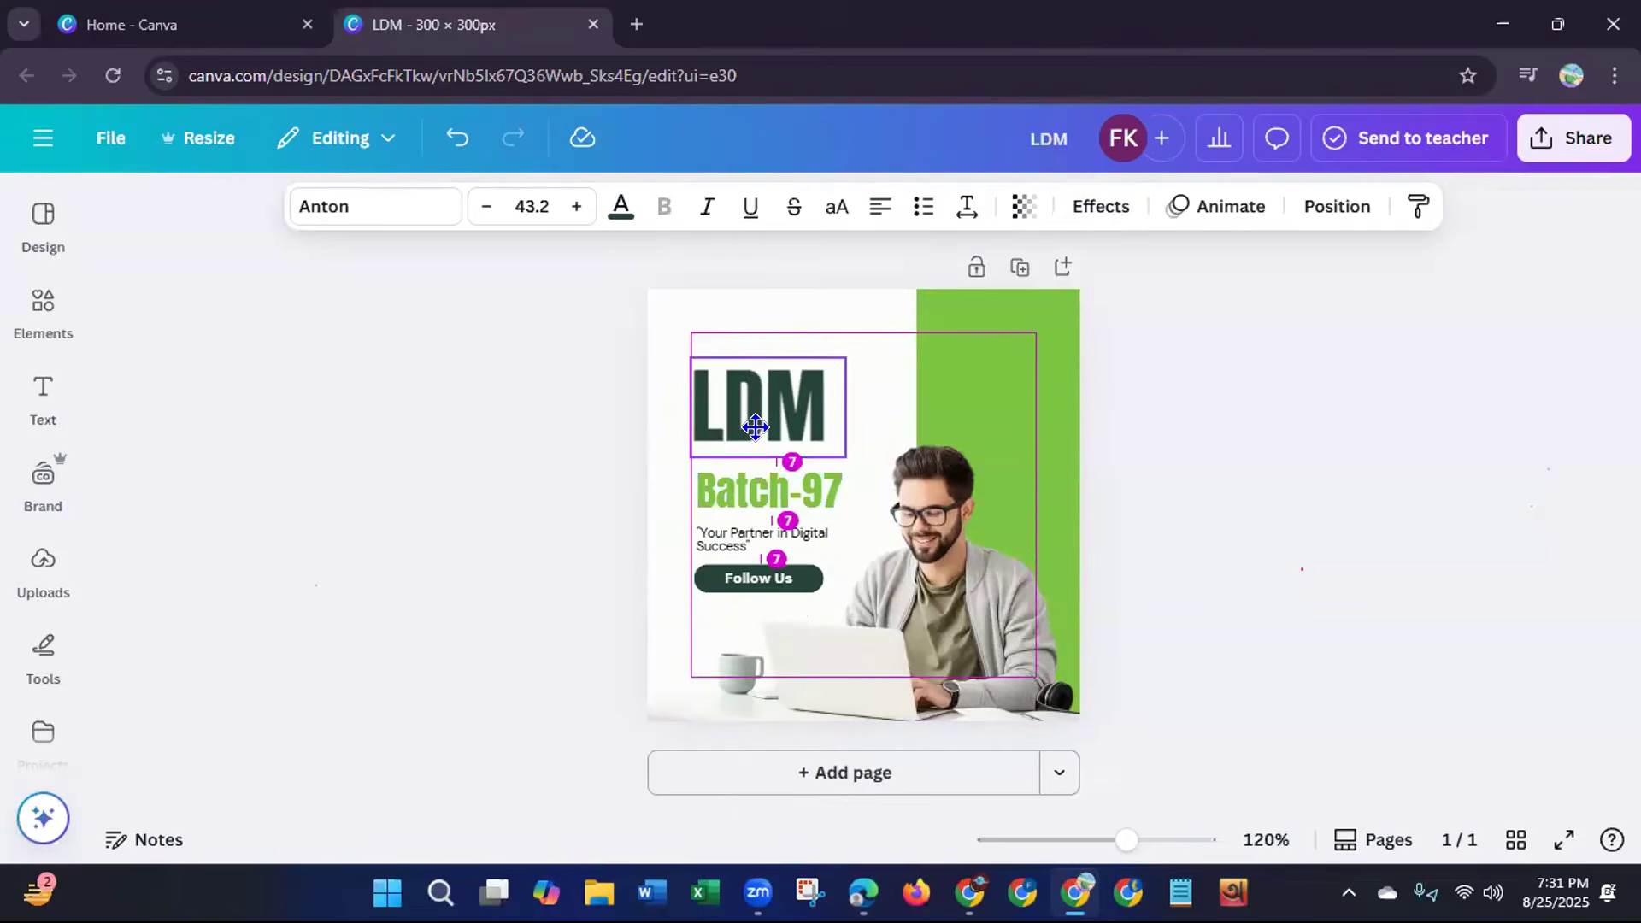
drag(756, 426, 755, 427)
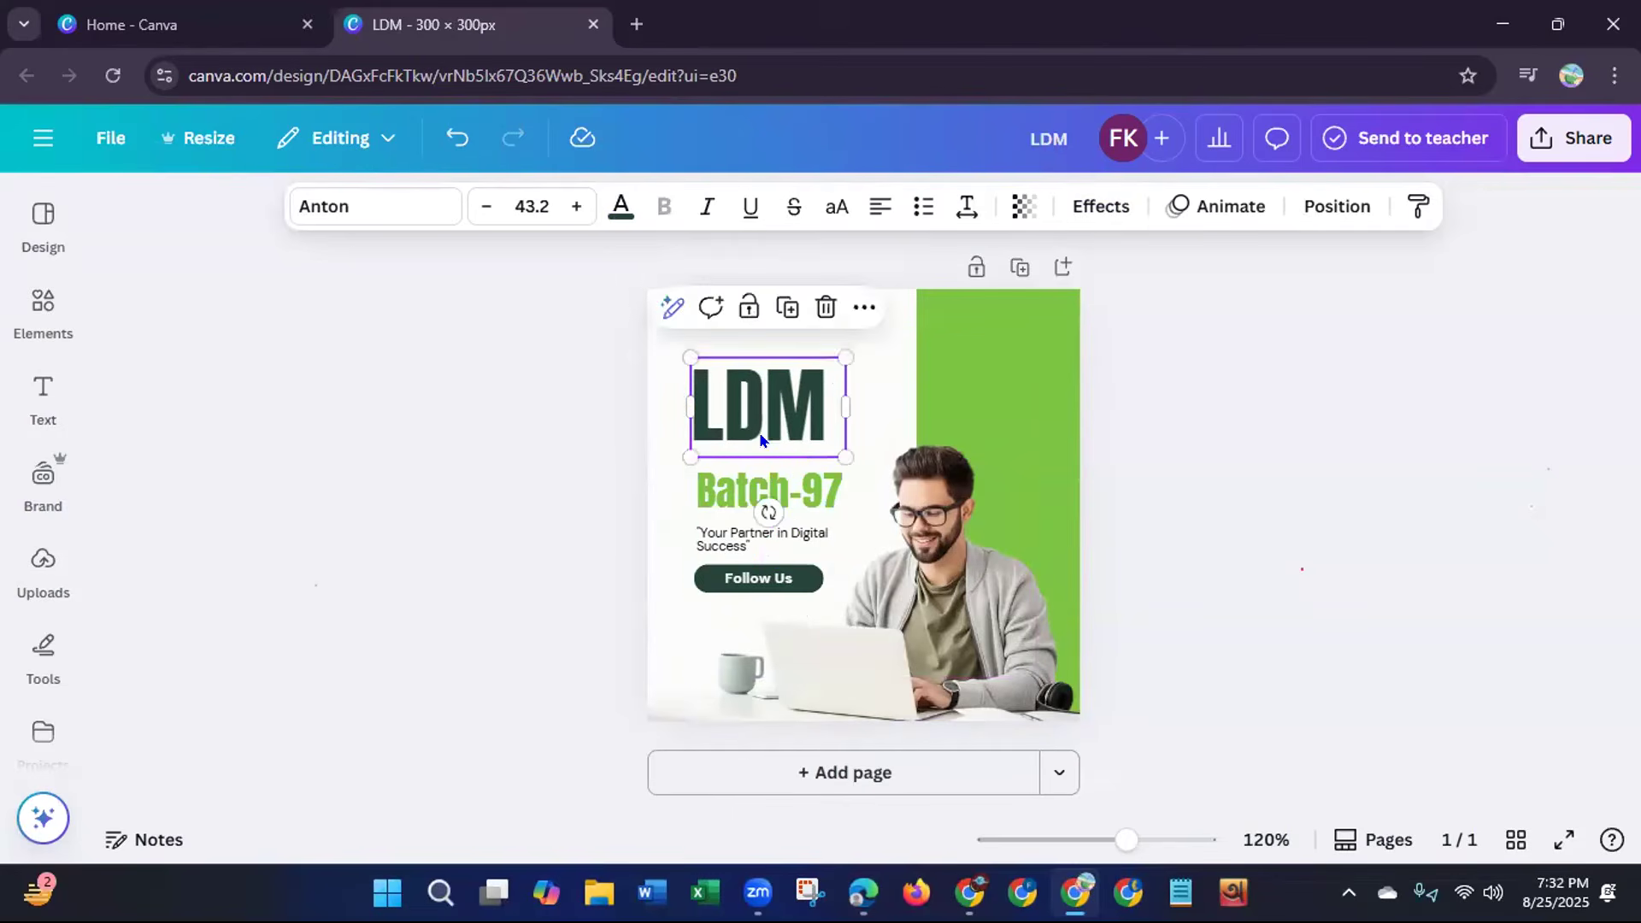
click(450, 600)
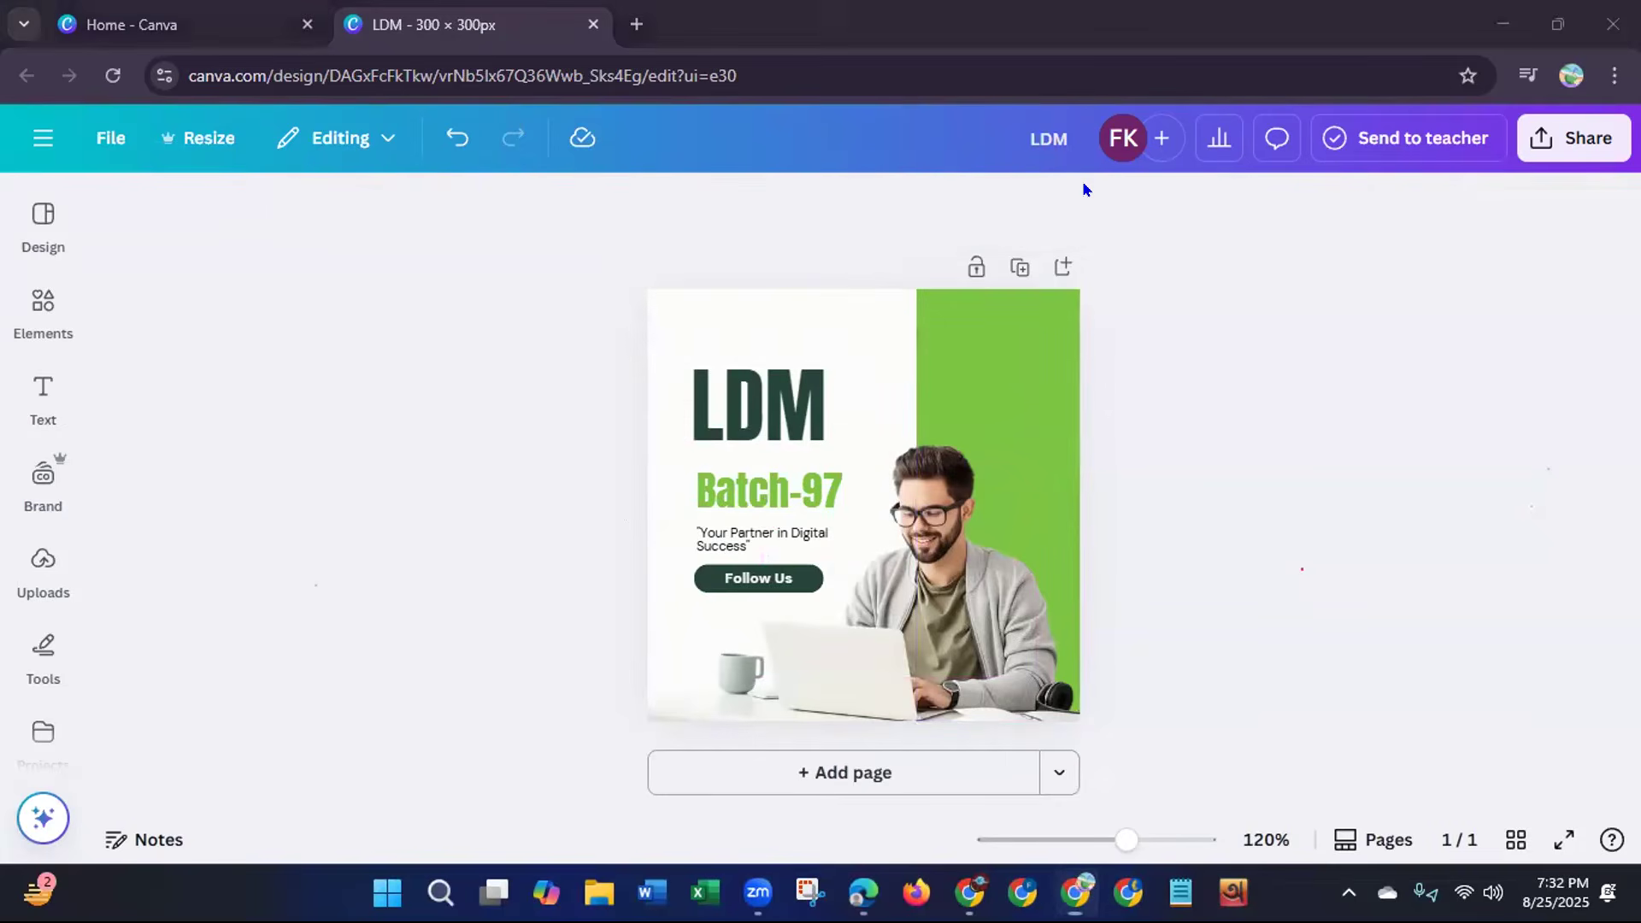
Download the logo design as a 300 × 300 px PNG.
click(1570, 150)
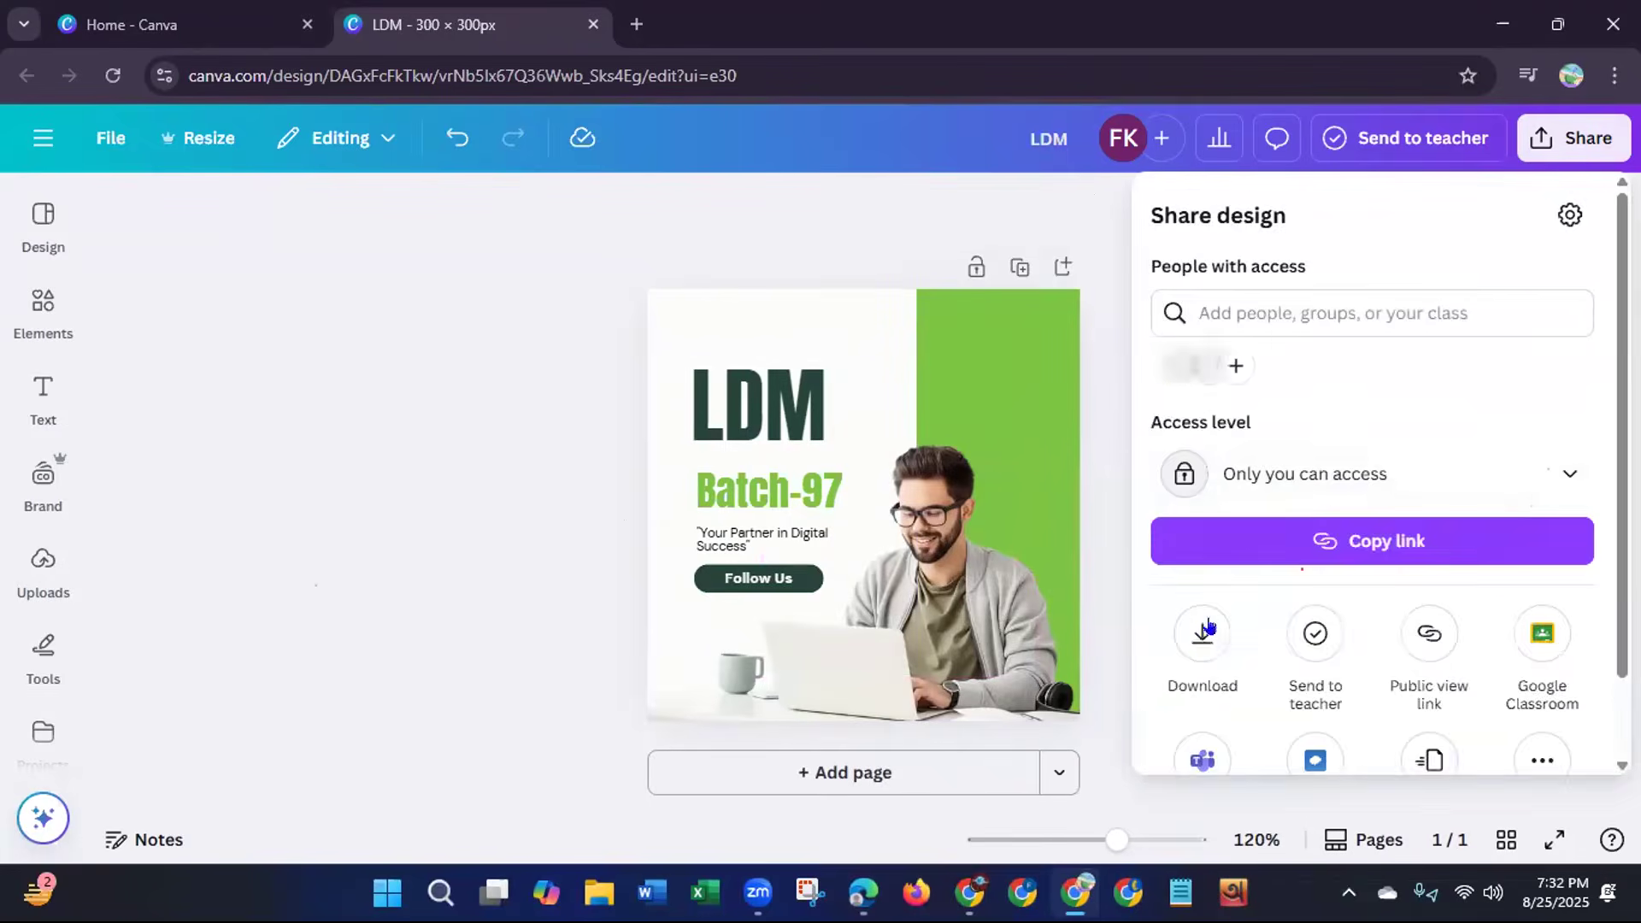
click(1193, 652)
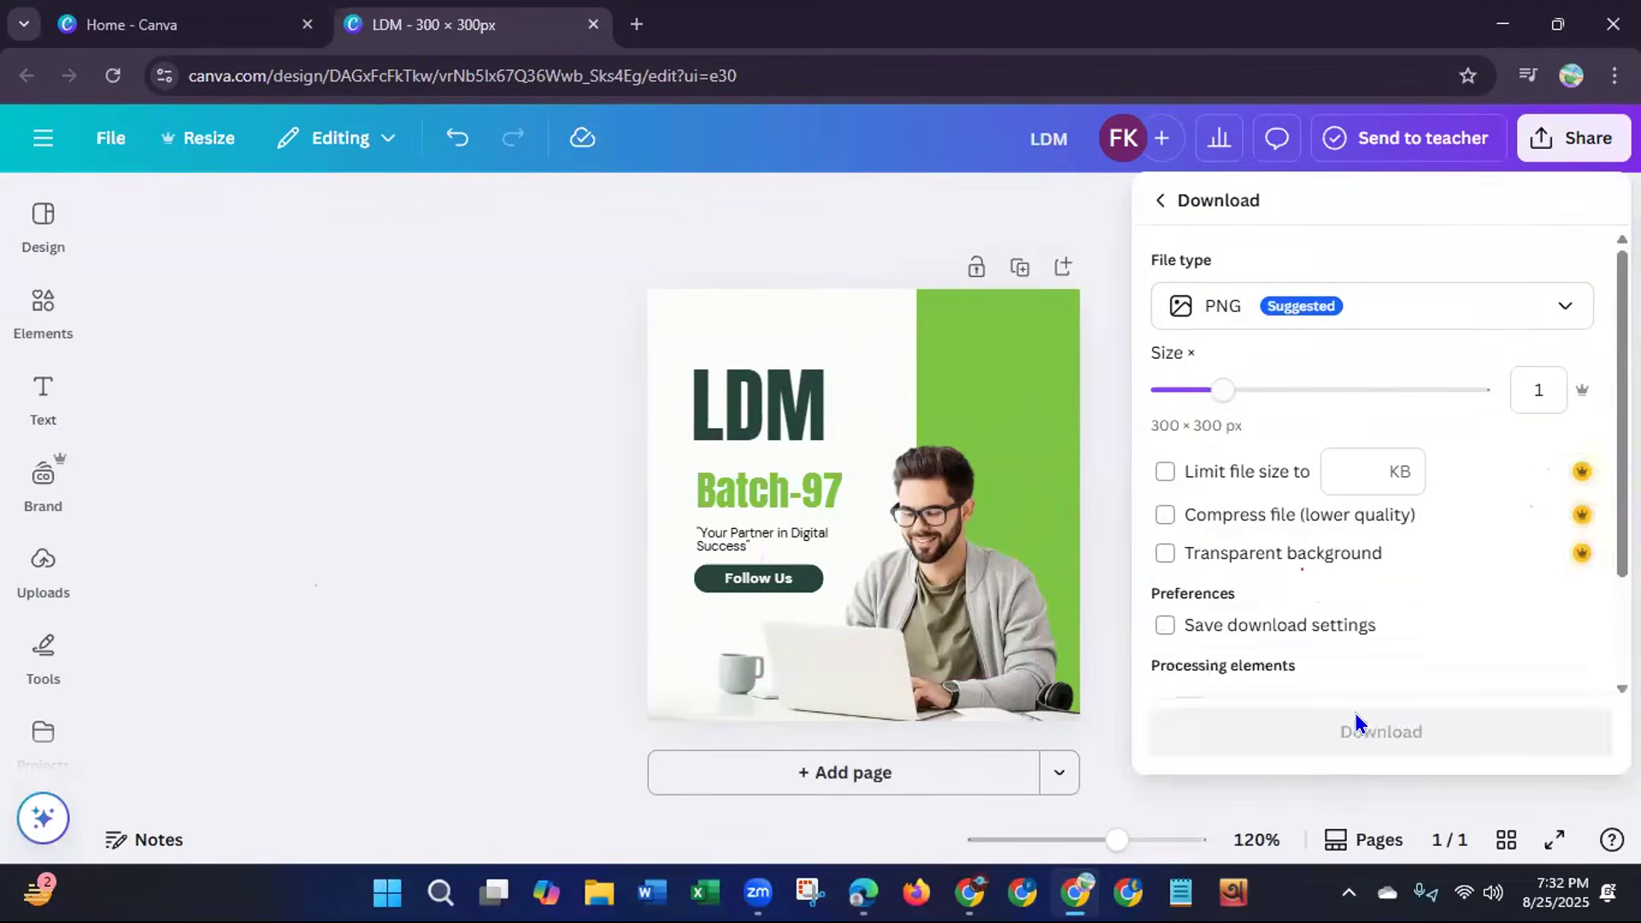
click(1357, 675)
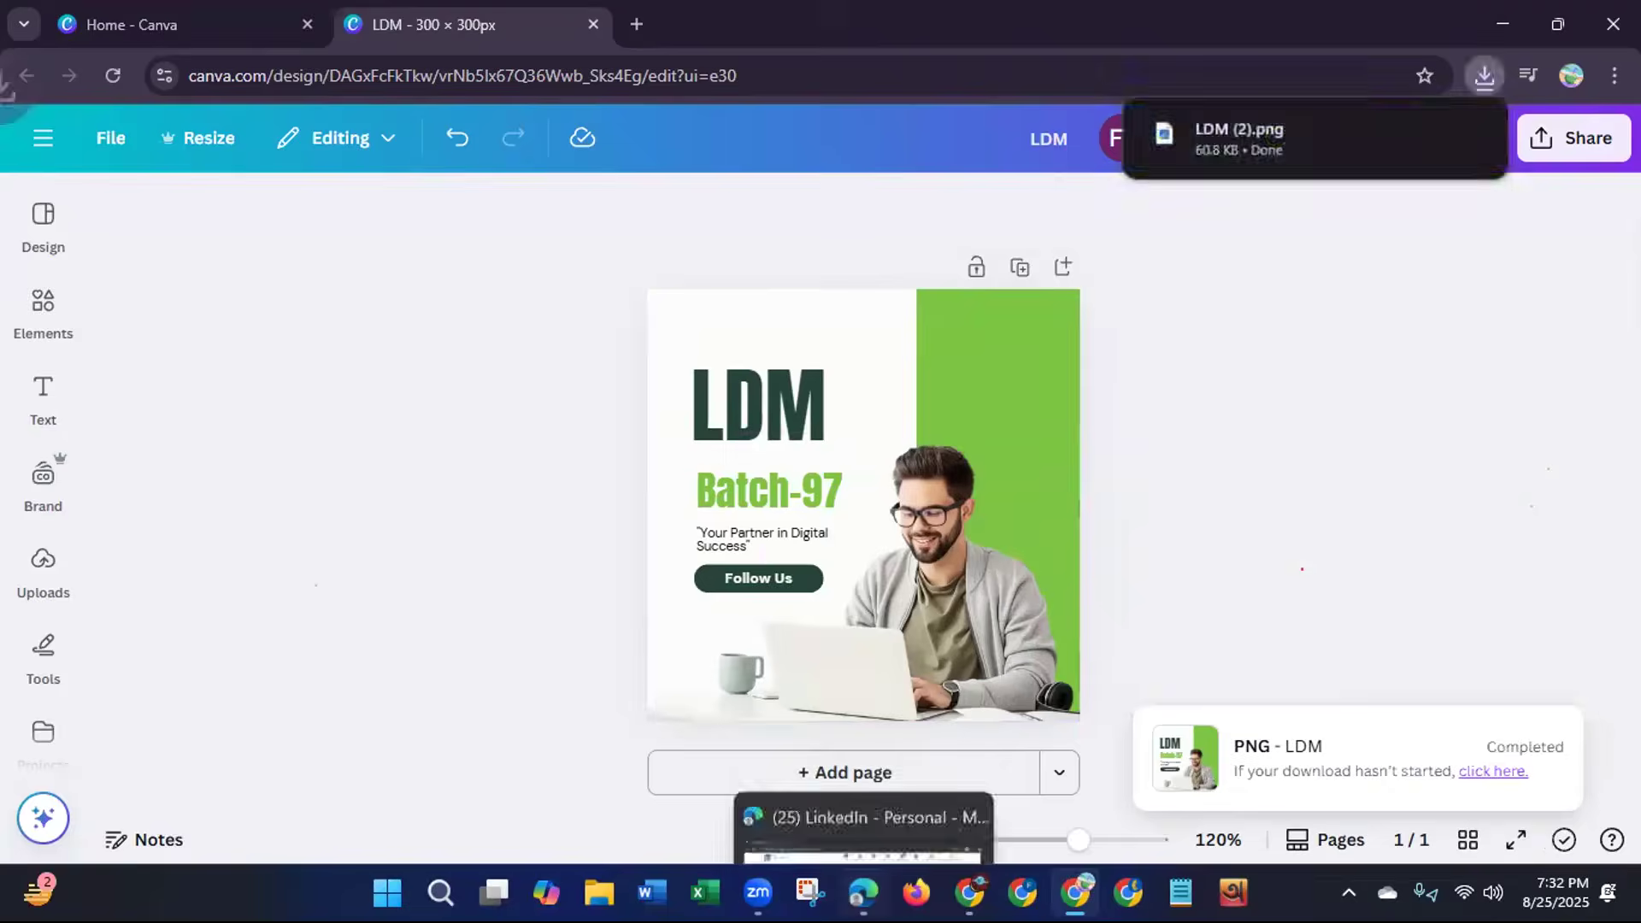
Switch to the LinkedIn company page form and upload LDM (2).png from Downloads as the logo.
click(863, 829)
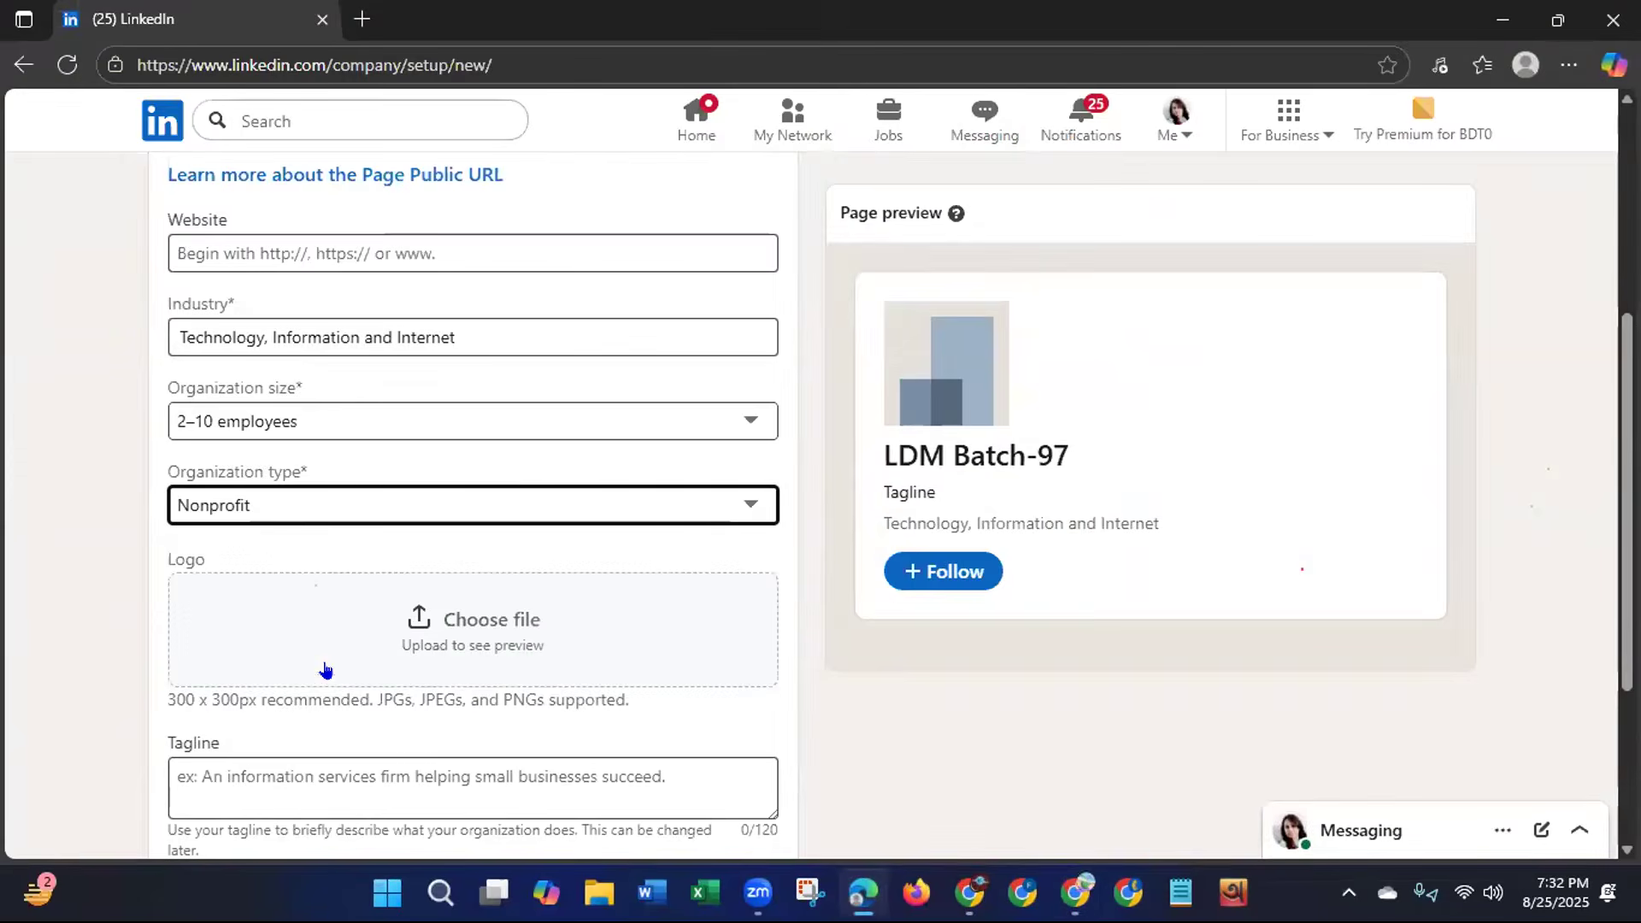
click(474, 632)
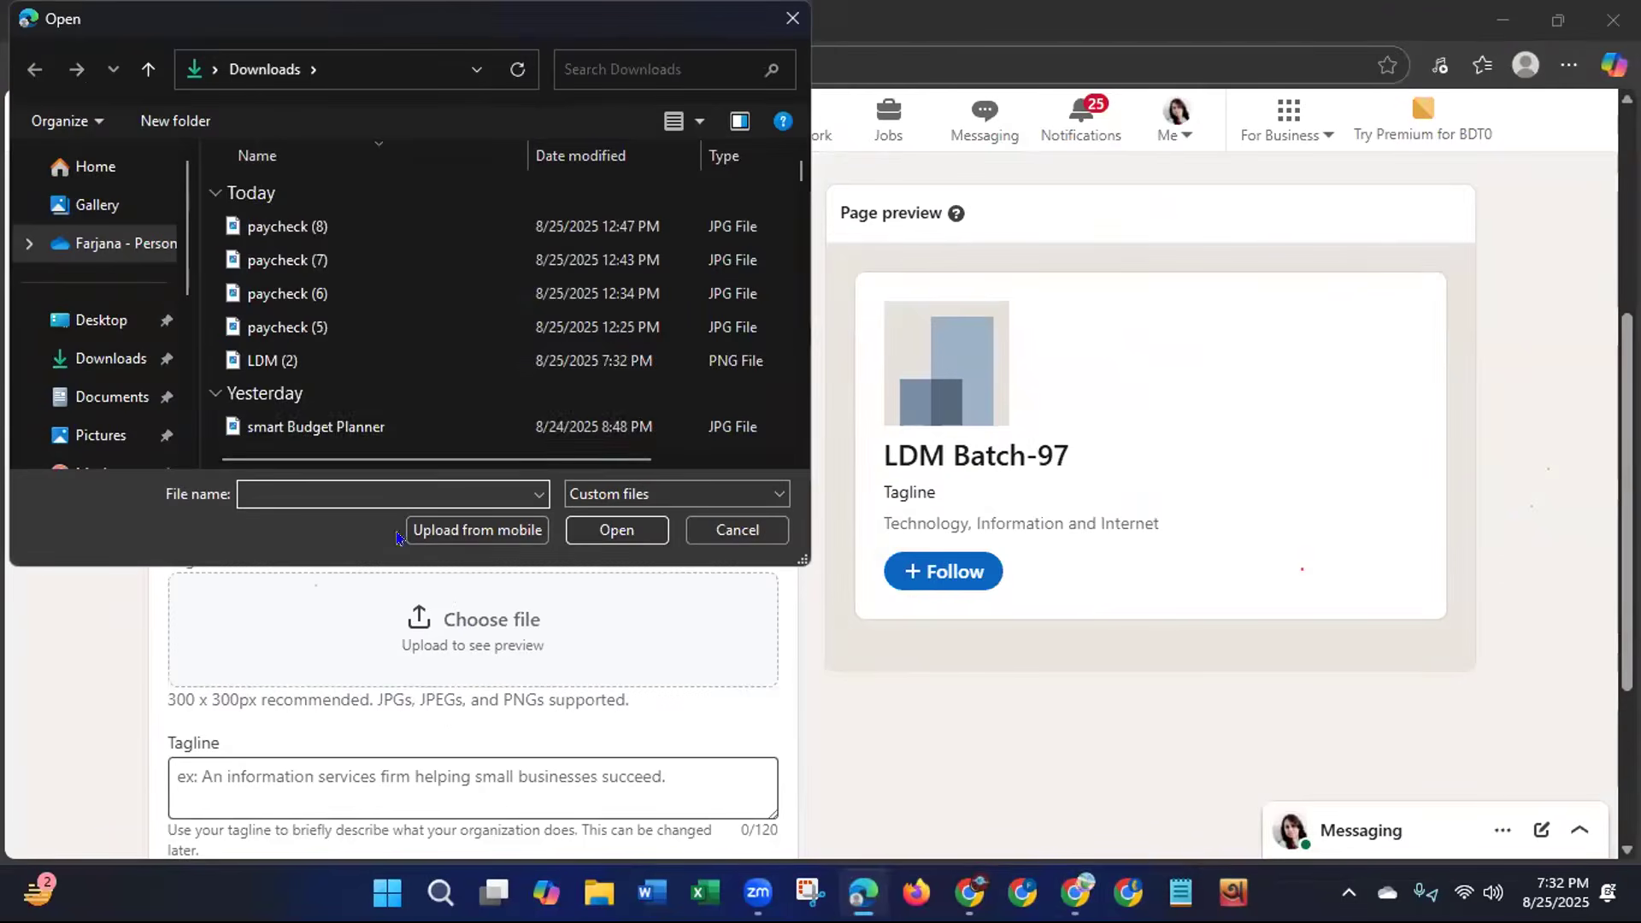
click(299, 363)
click(604, 531)
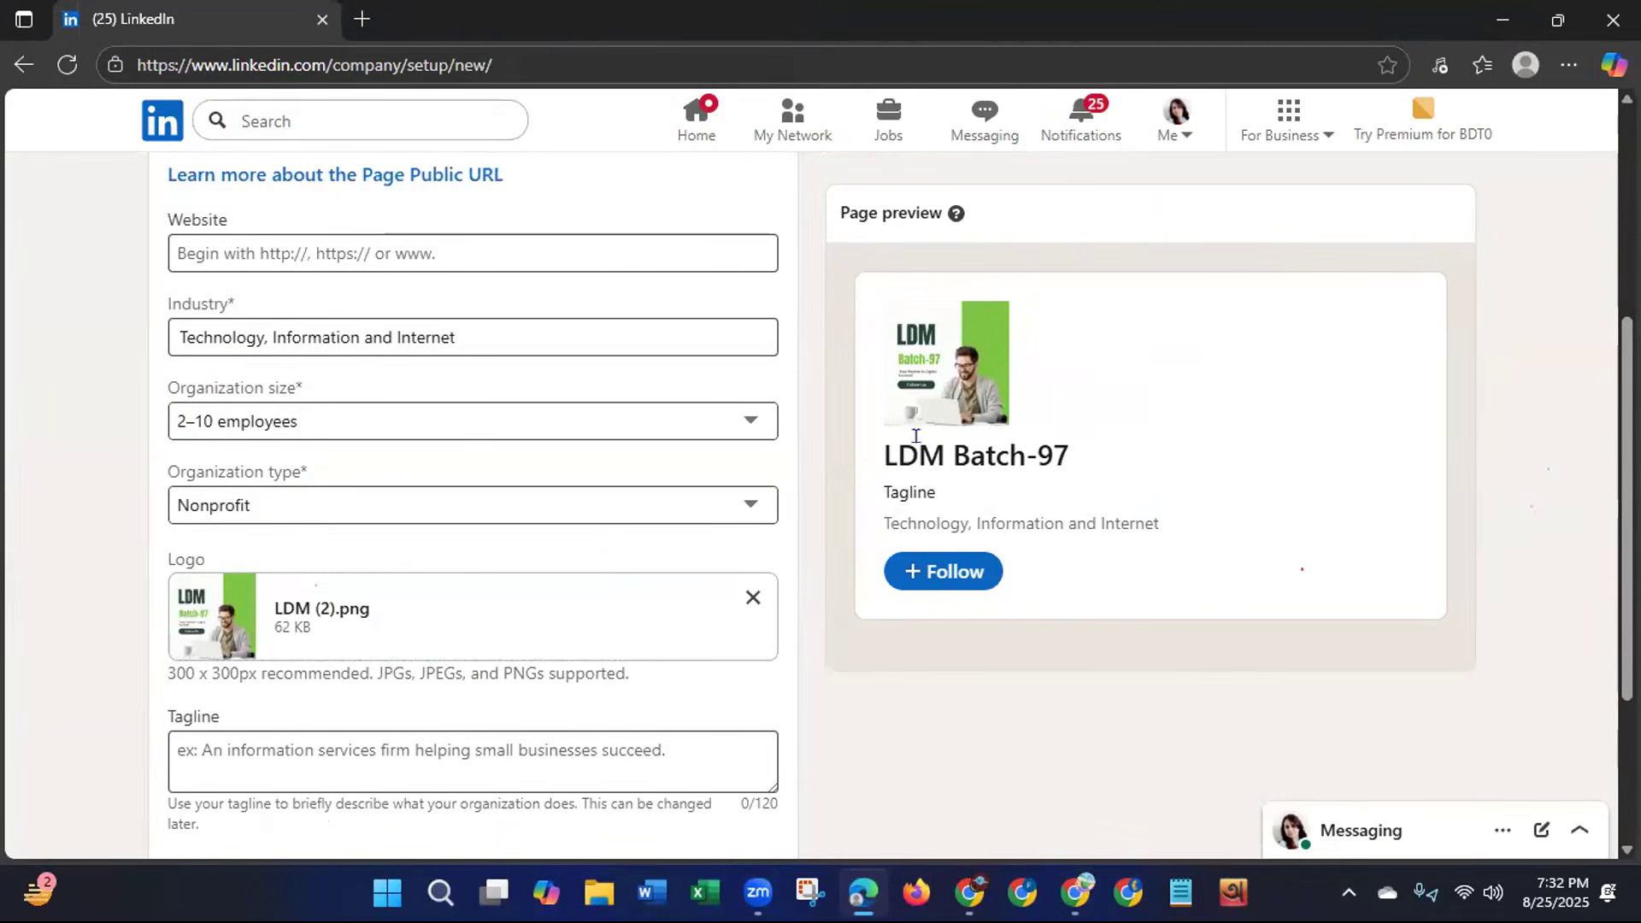
Switch back to Canva and copy the "Your Partner in Digital Success" text from the logo design for the page's tagline.
drag(1626, 466, 1626, 468)
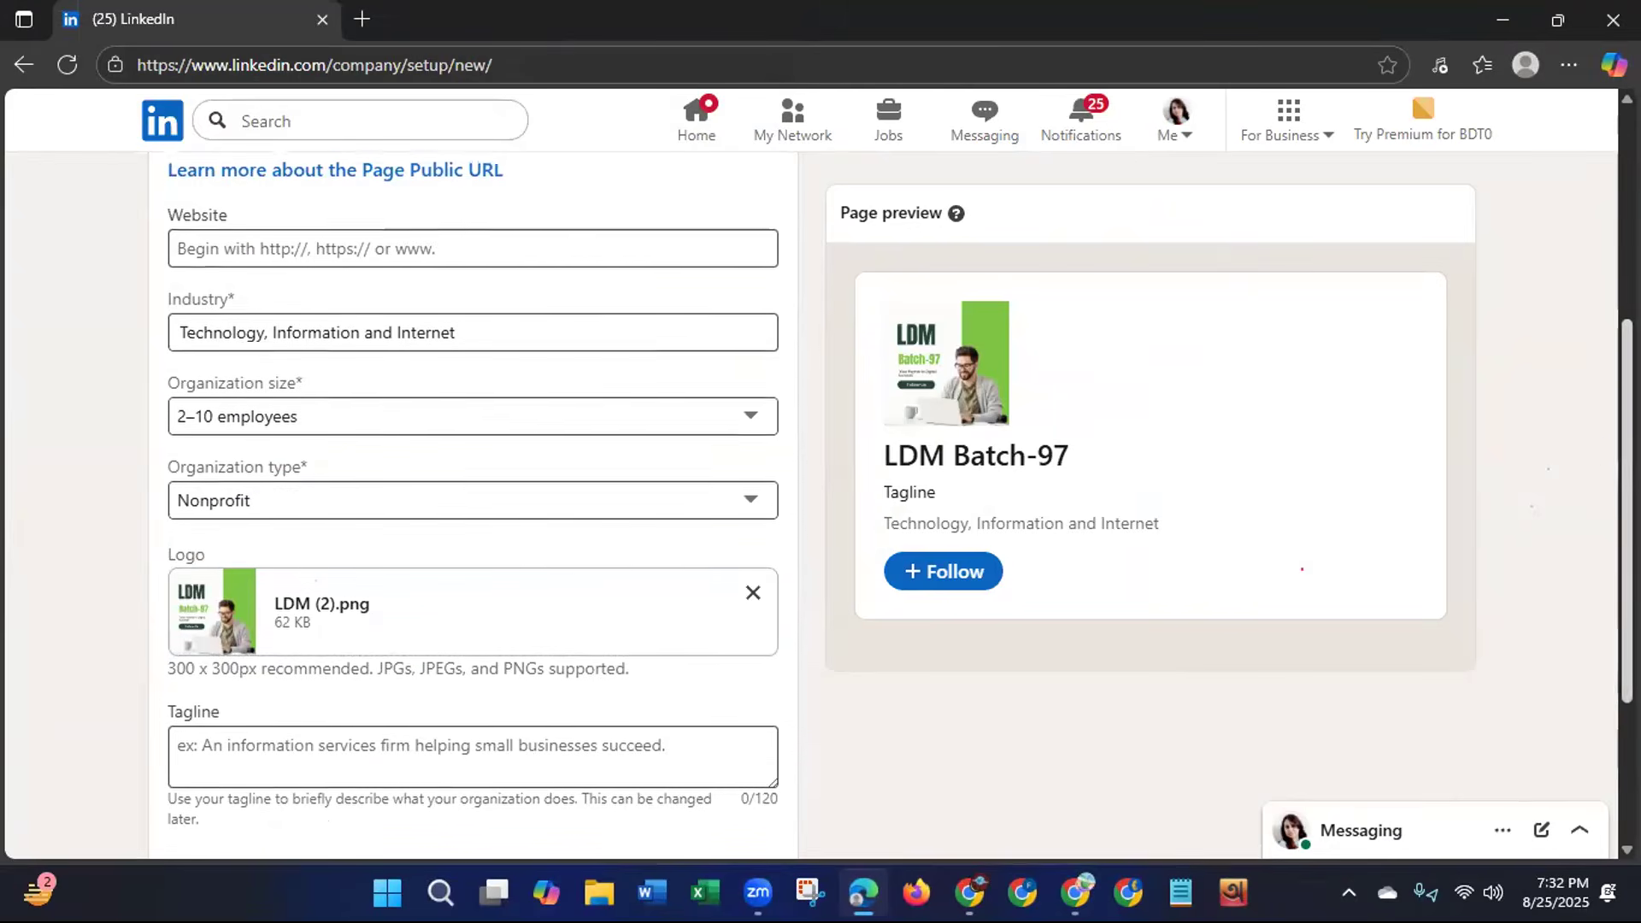
scroll(1604, 458, down, 3)
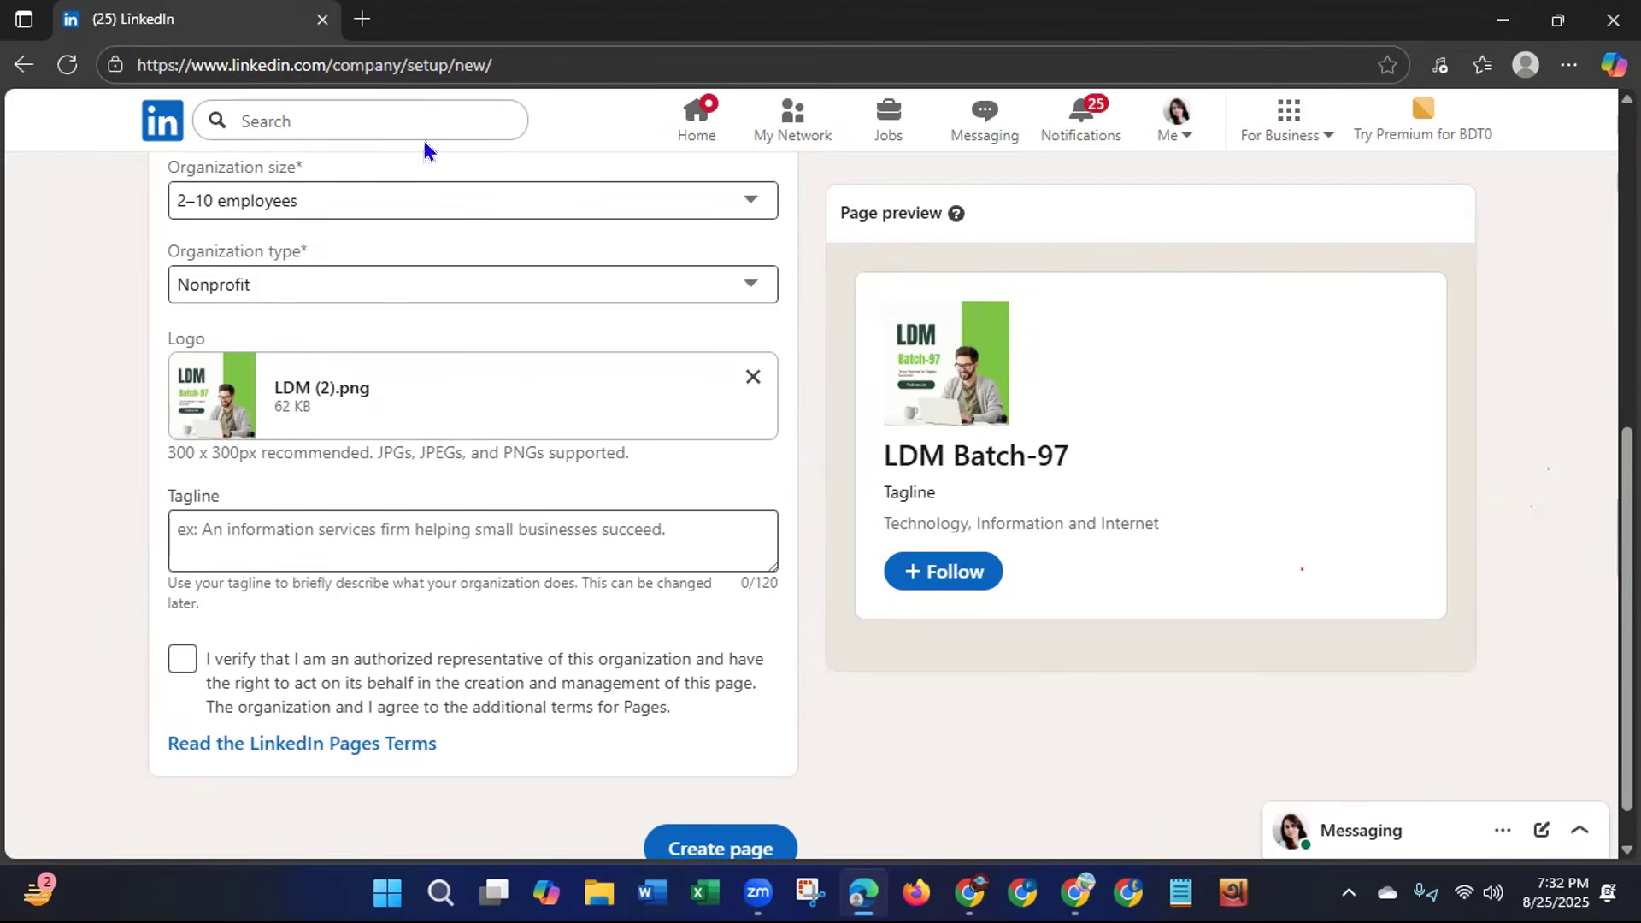
click(398, 518)
mouse_move(970, 893)
click(1075, 892)
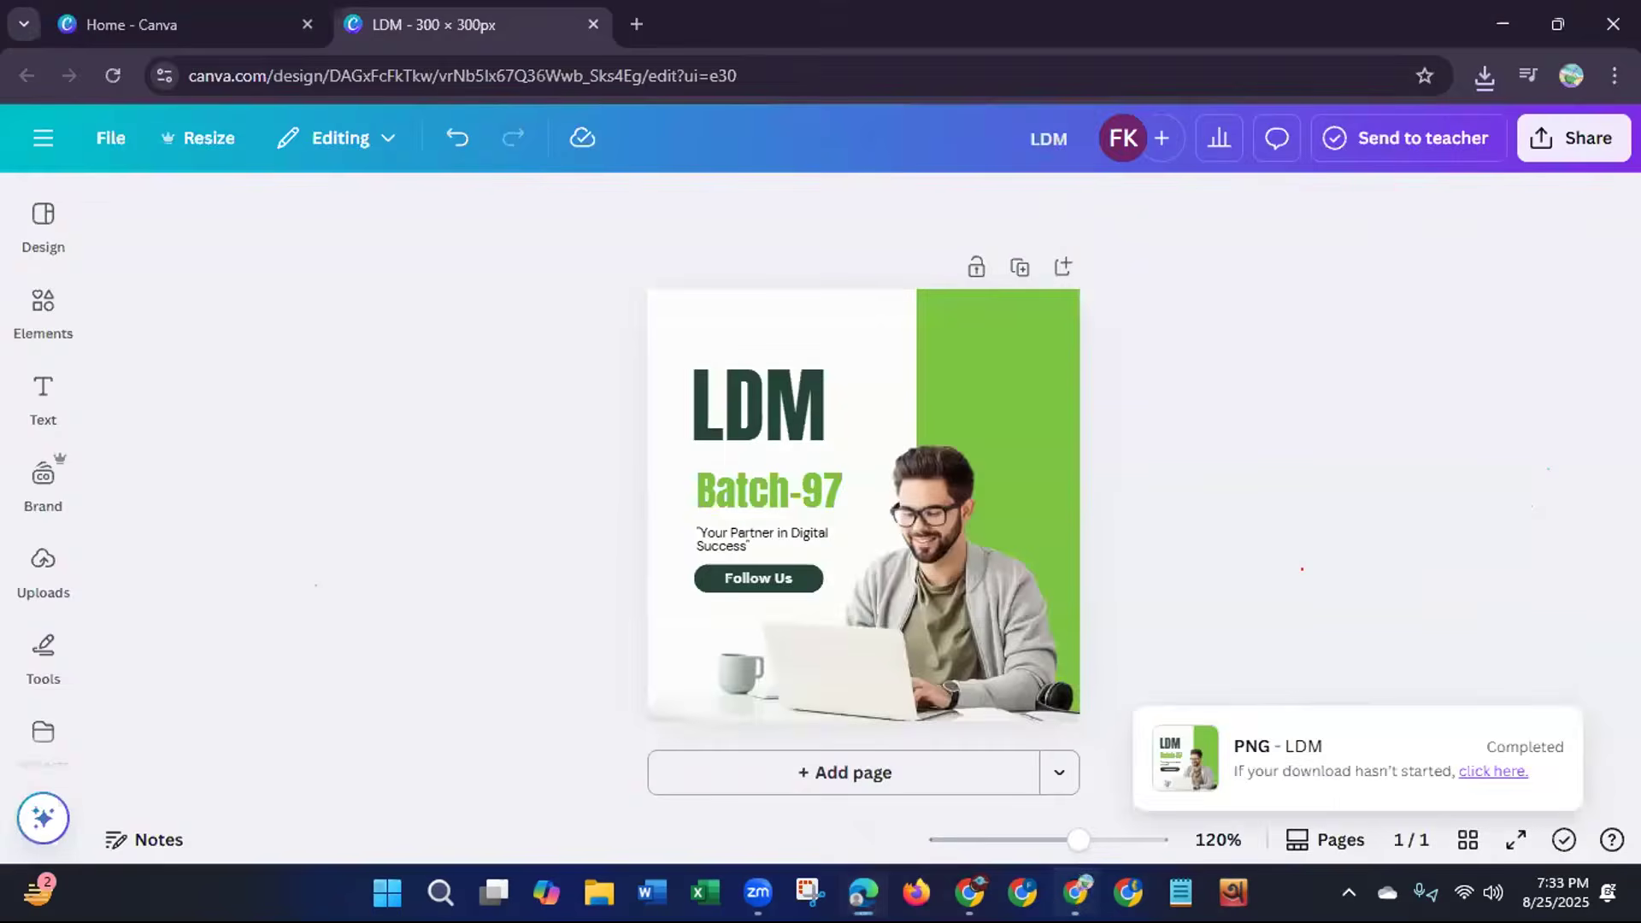
click(721, 548)
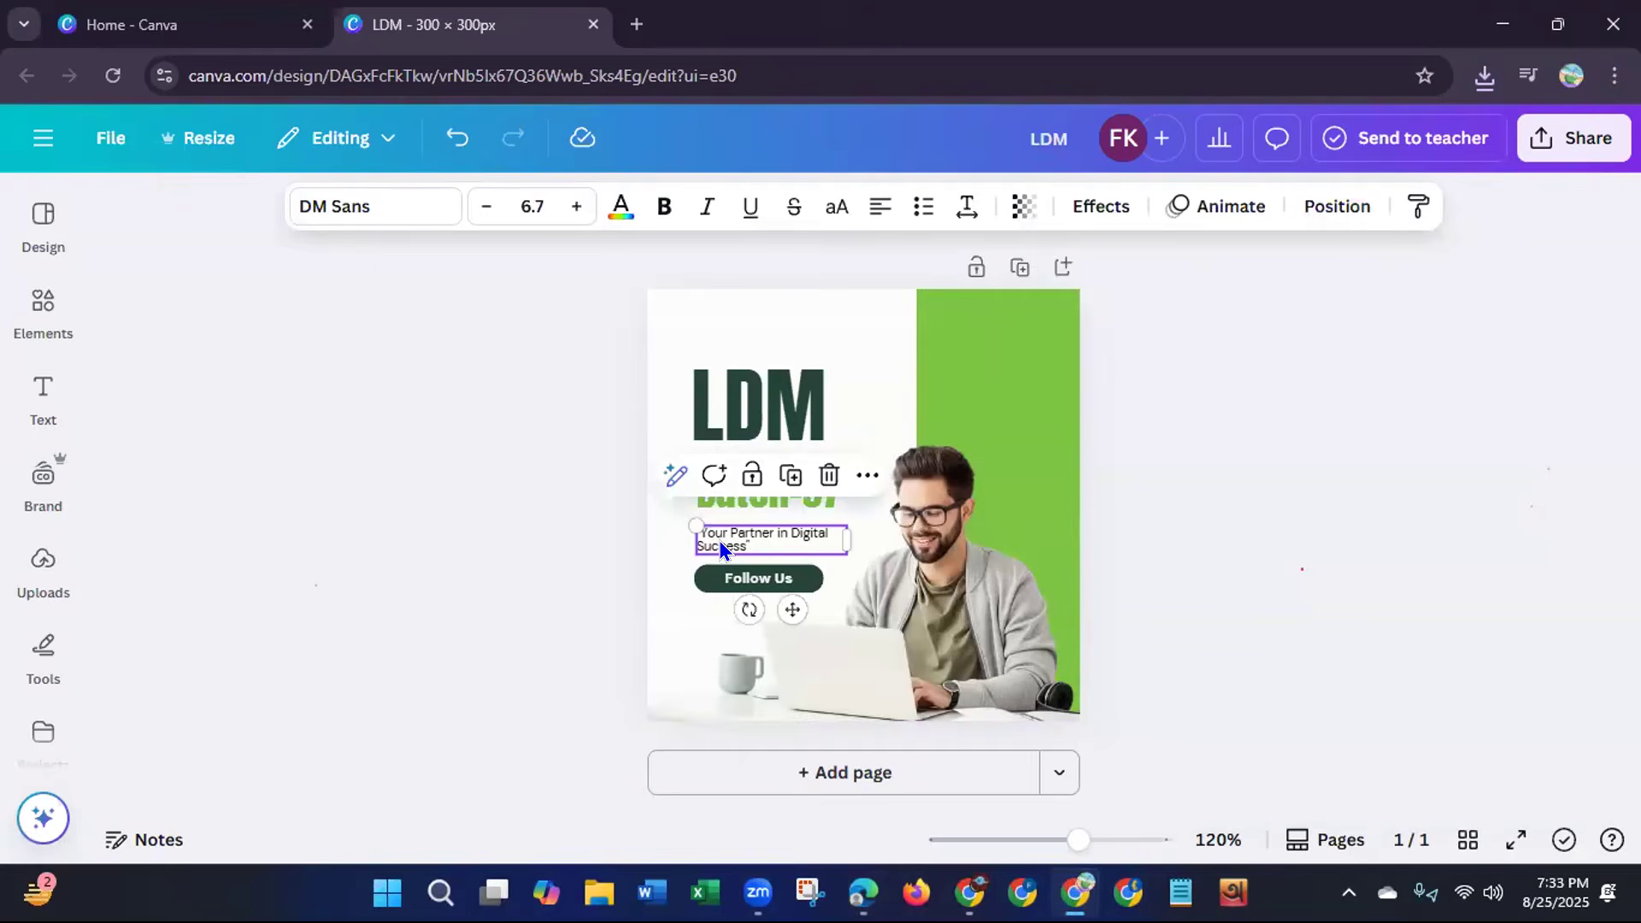
right_click(720, 540)
click(818, 192)
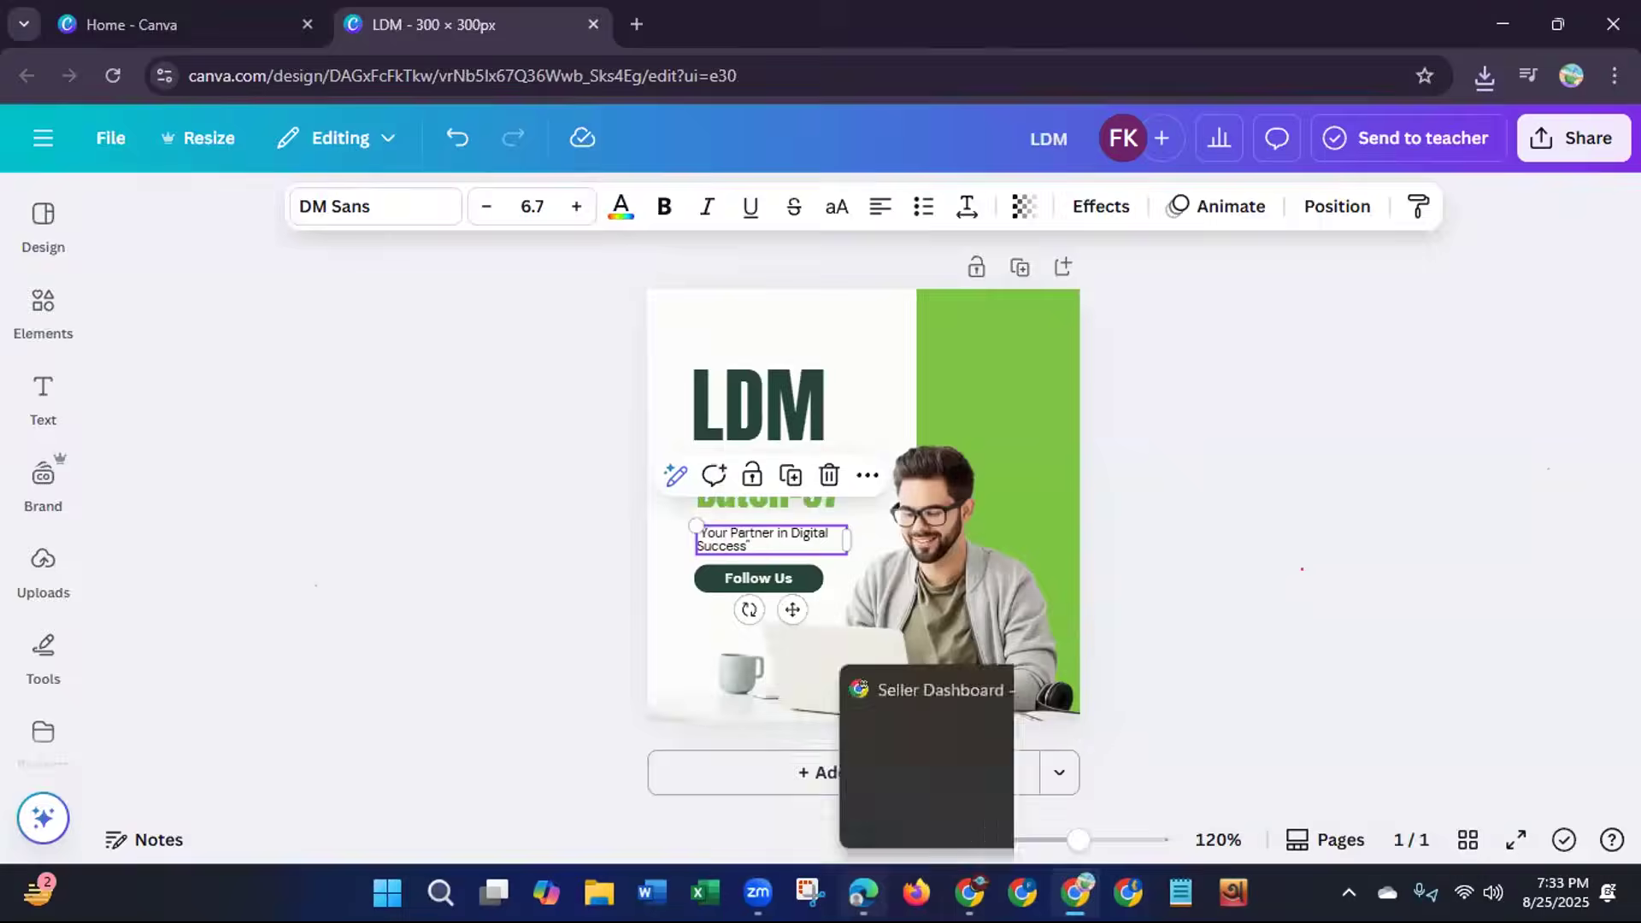
Return to the LinkedIn form, paste the copied text as the tagline and remove its quotation marks, leaving Your Partner in Digital Success.
click(863, 892)
click(386, 524)
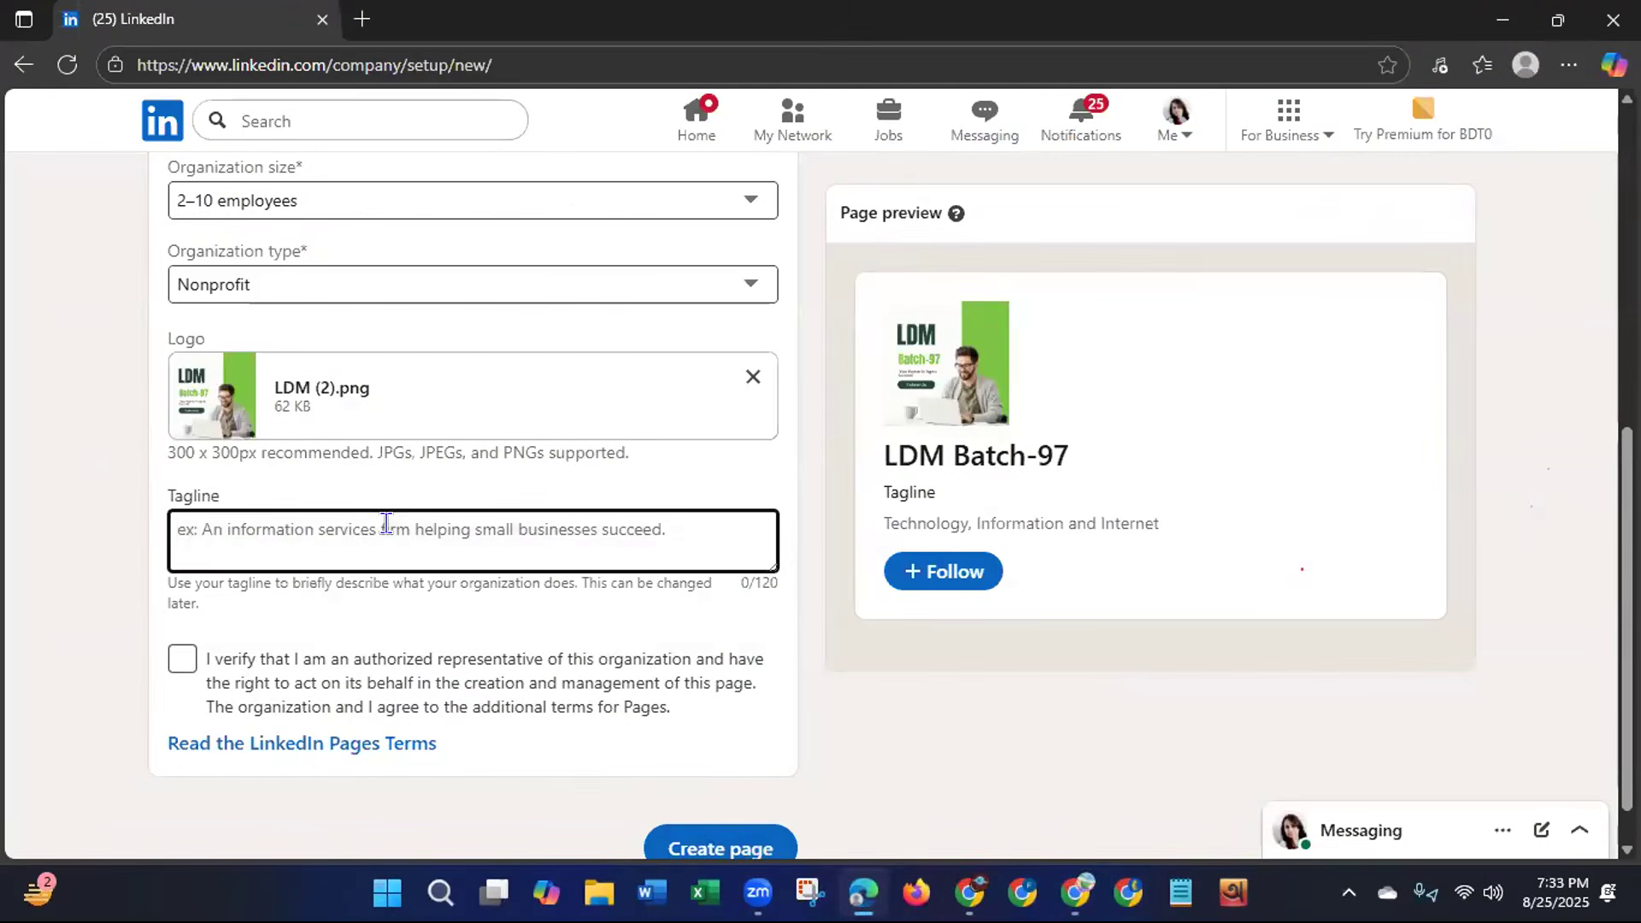
key(ctrl+v)
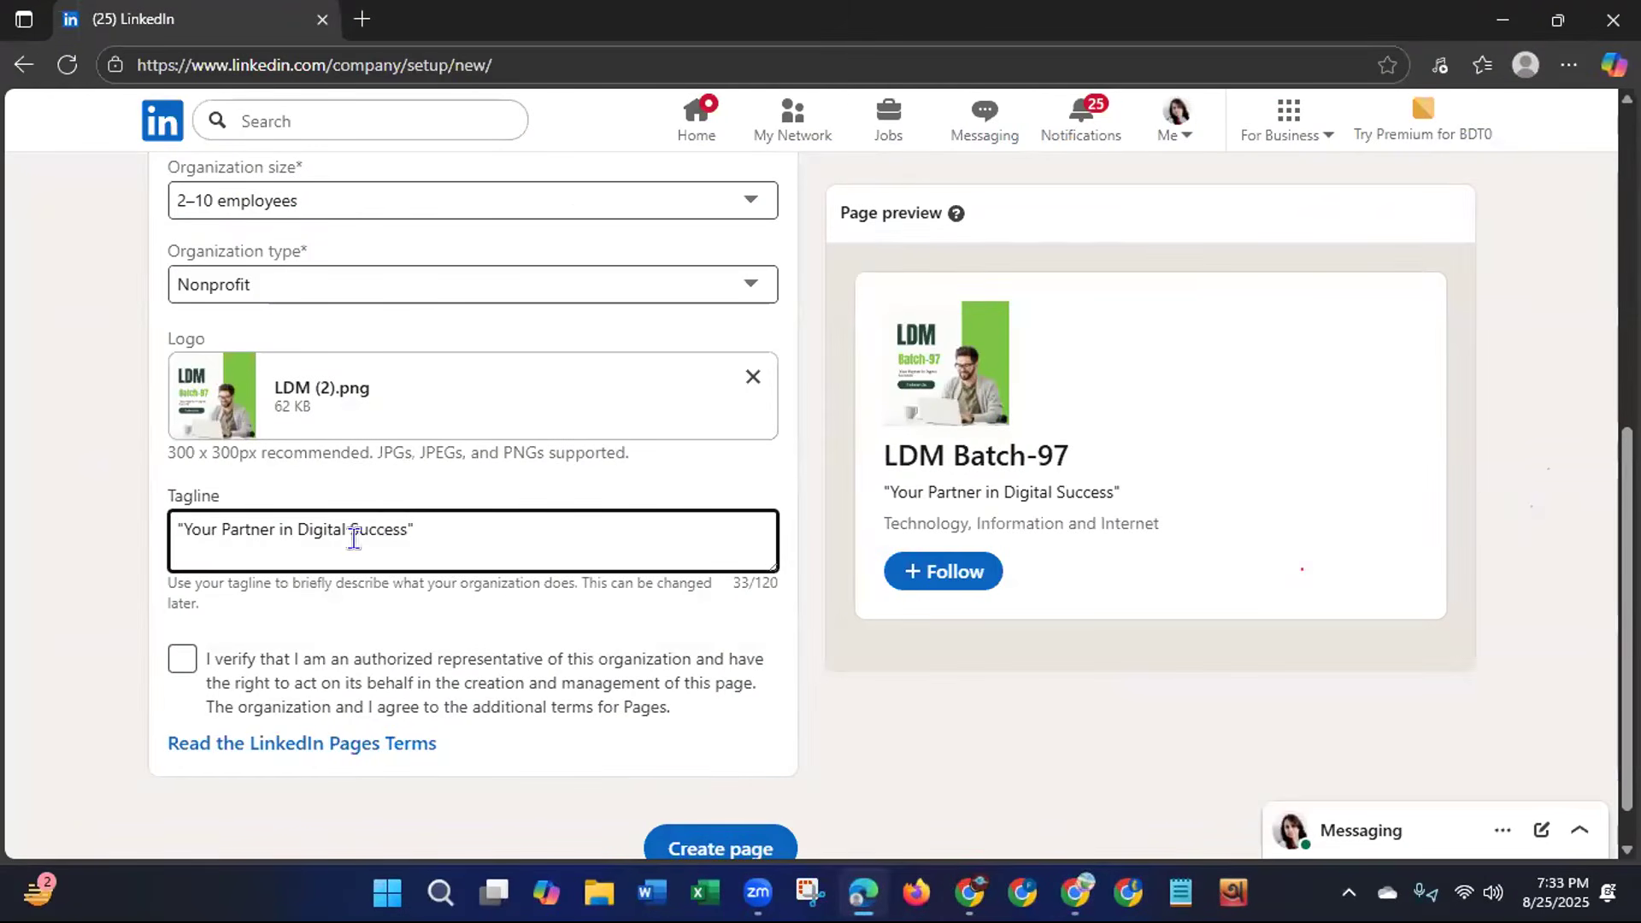
click(180, 528)
key(BackSpace)
click(405, 525)
key(BackSpace)
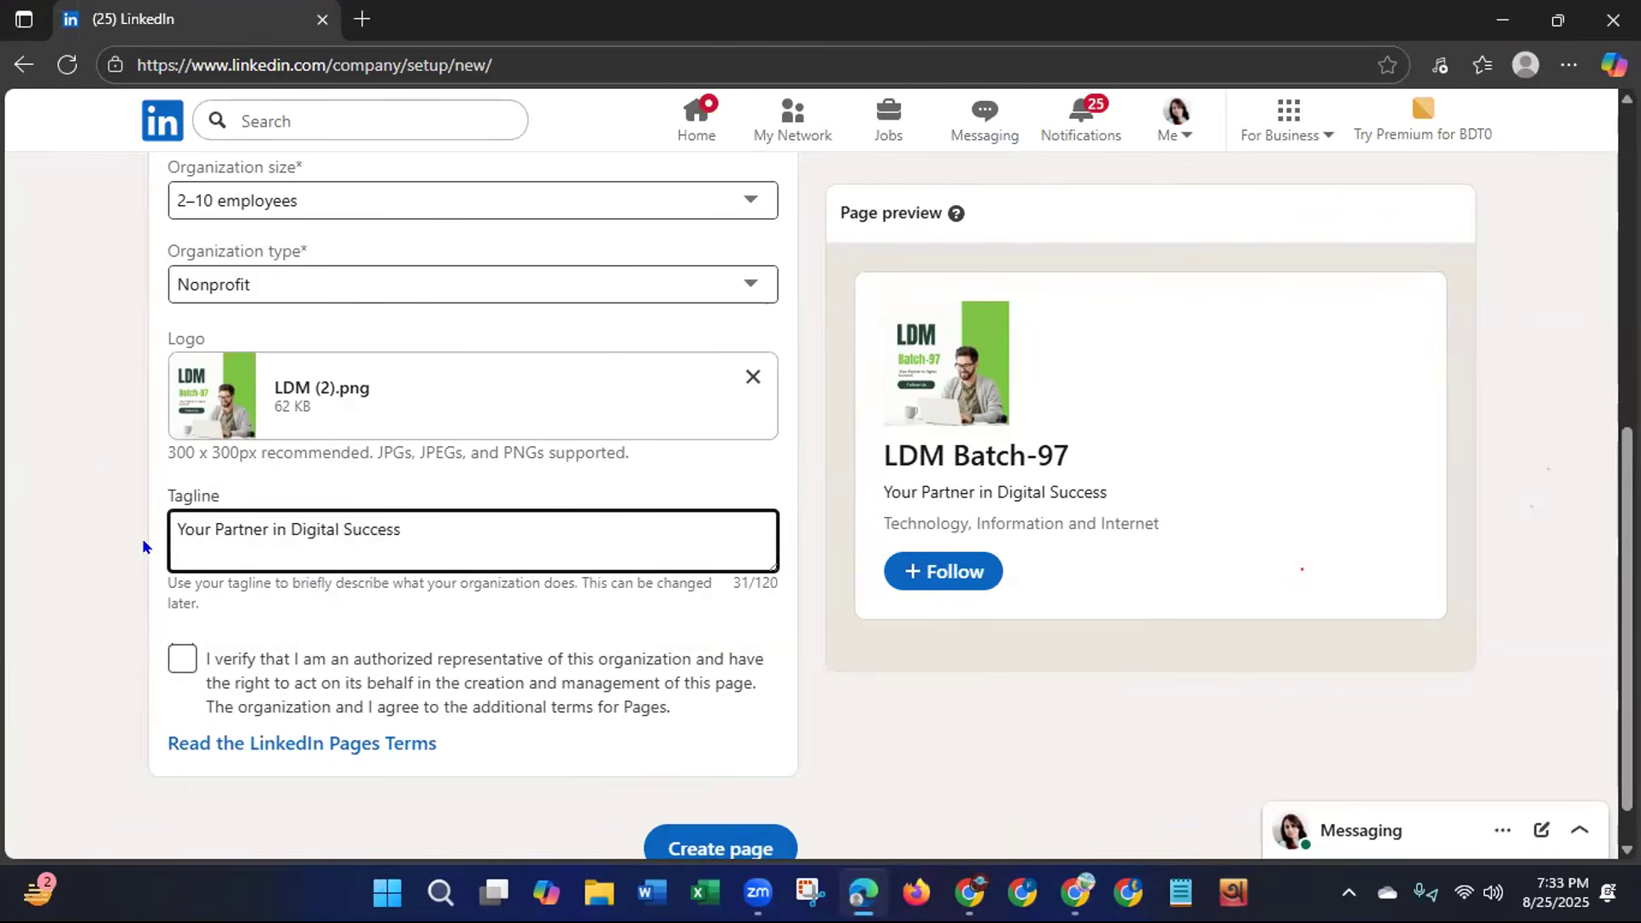
Verify being an authorized representative, create the company page and dismiss the Premium Page offer.
click(181, 661)
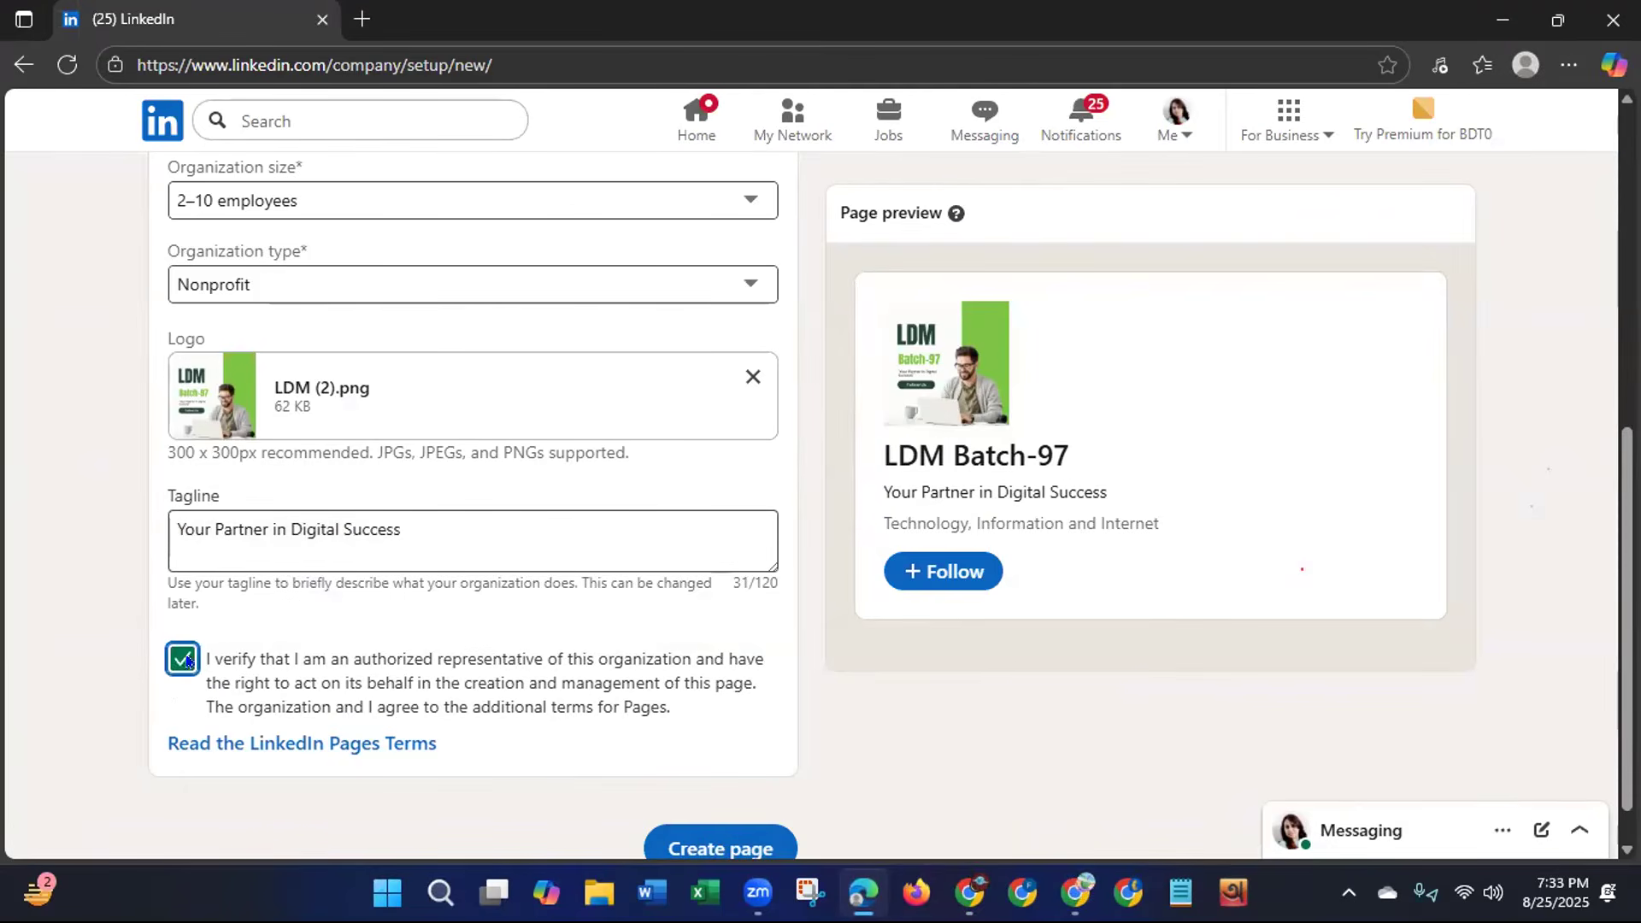
click(725, 842)
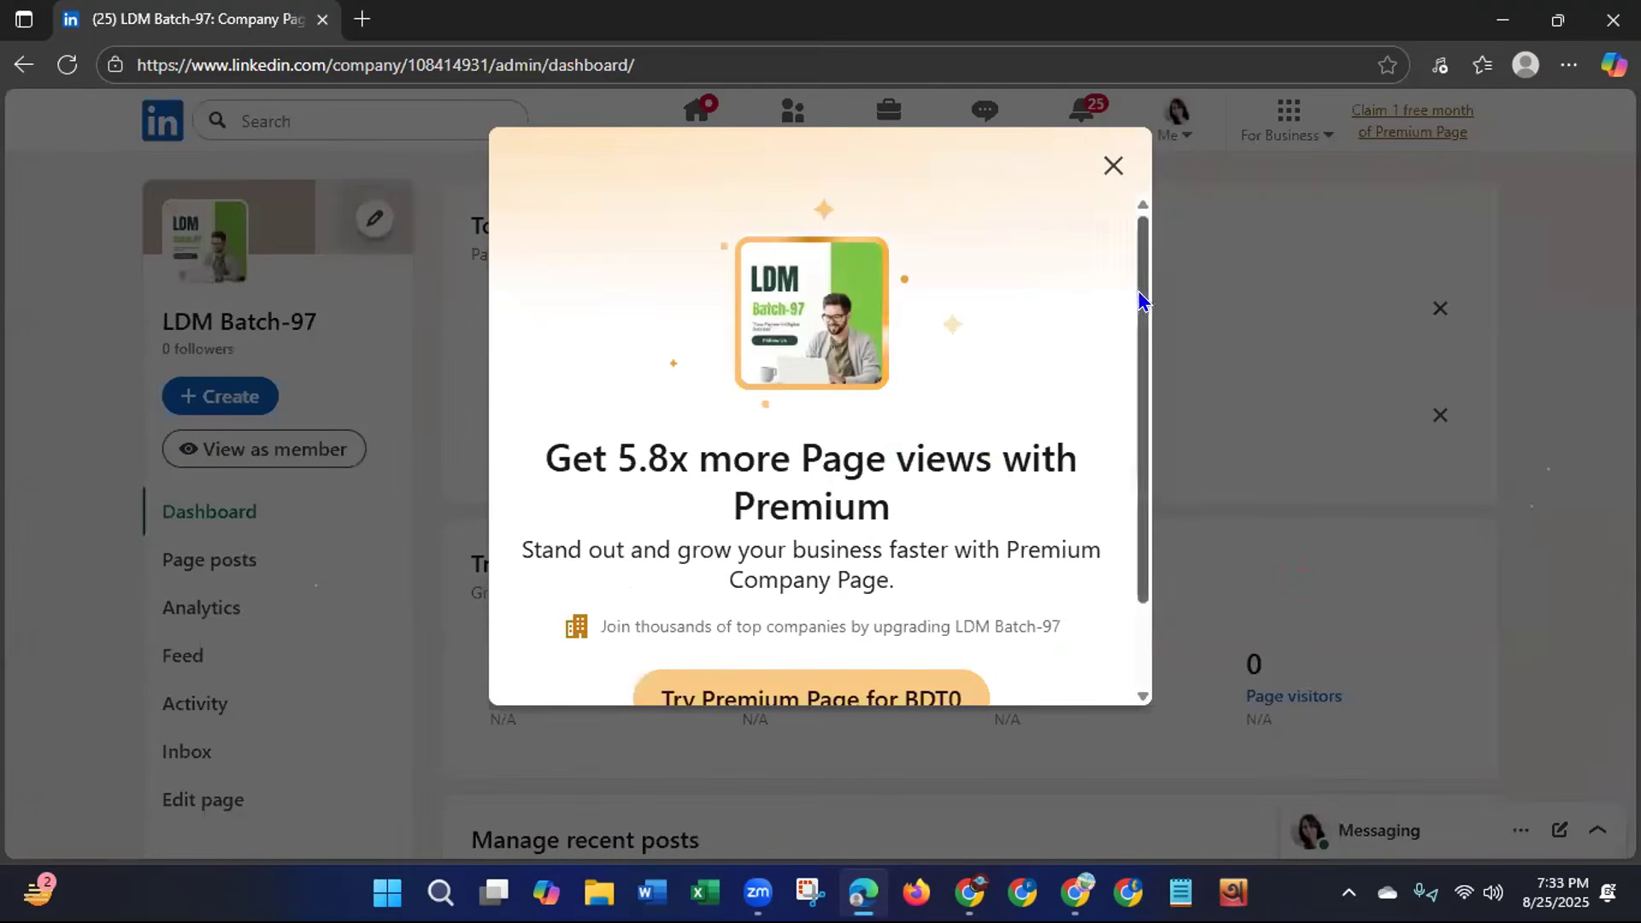
scroll(1142, 384, down, 1)
scroll(1143, 385, down, 1)
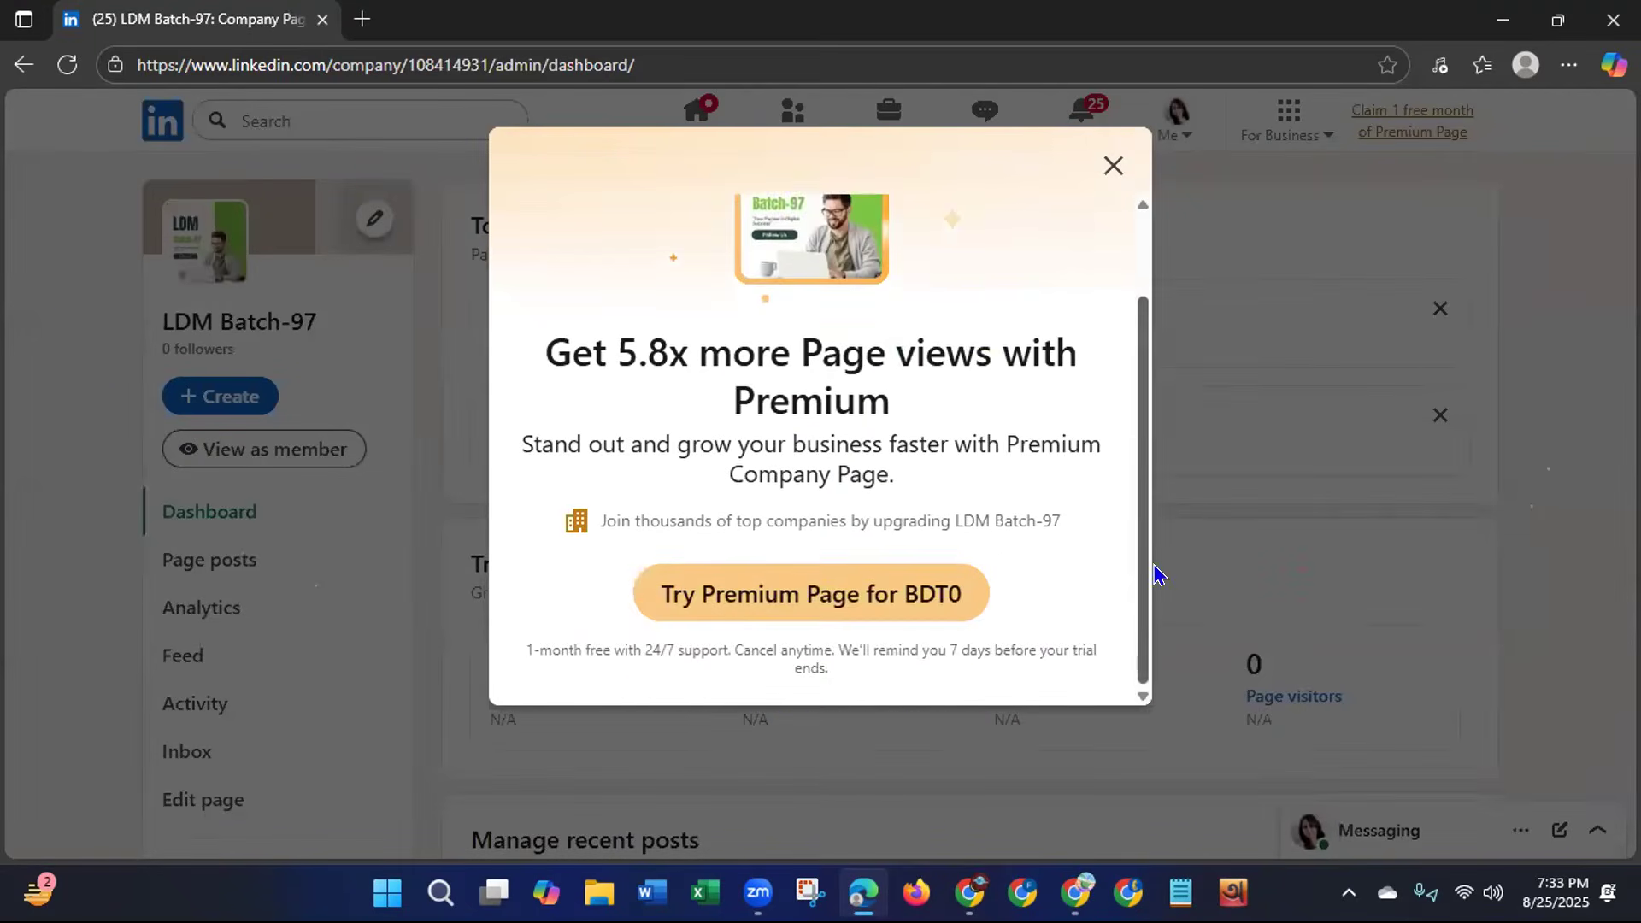
click(1111, 165)
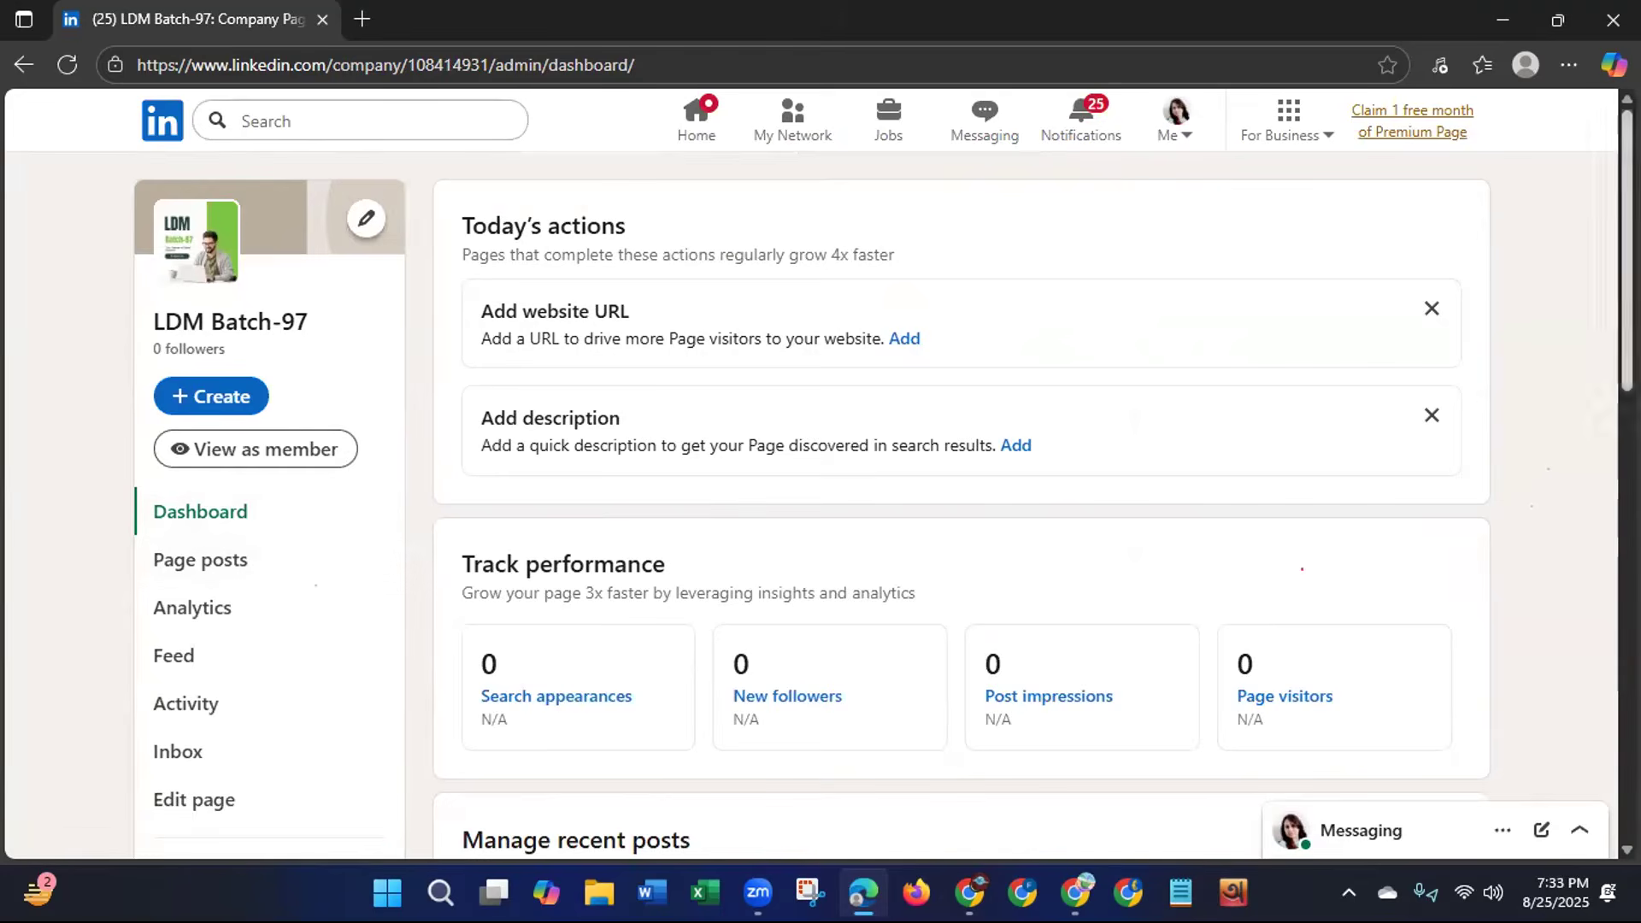
Dismiss the "Add website URL" and "Add description" suggestions and look over the rest of the page dashboard.
click(1432, 308)
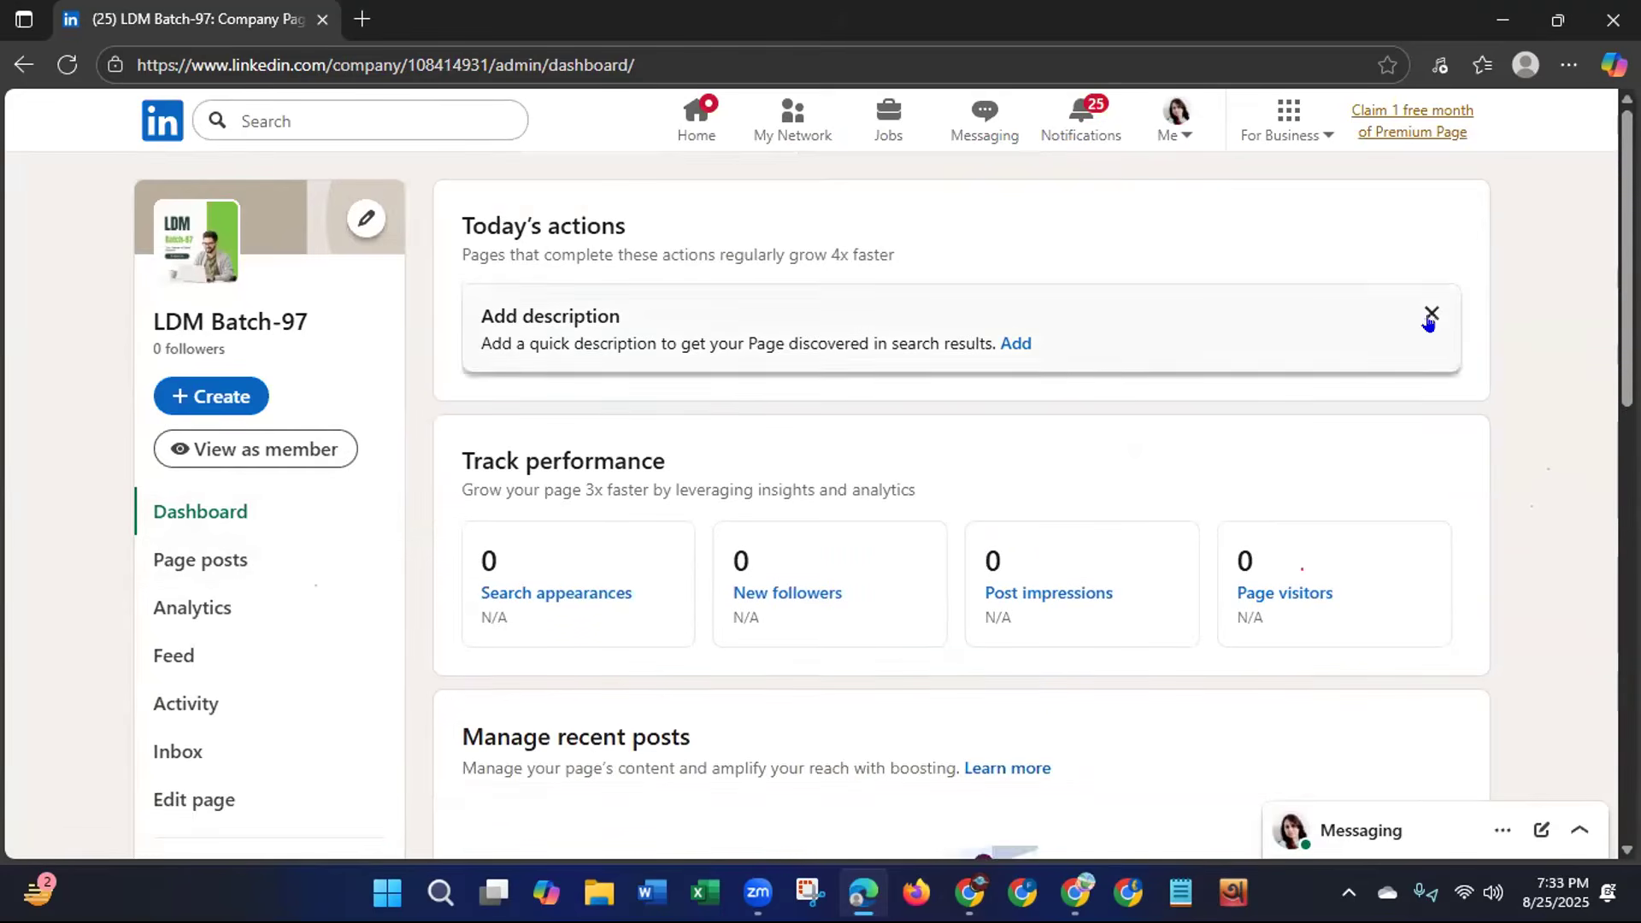
click(1431, 314)
scroll(1598, 367, down, 8)
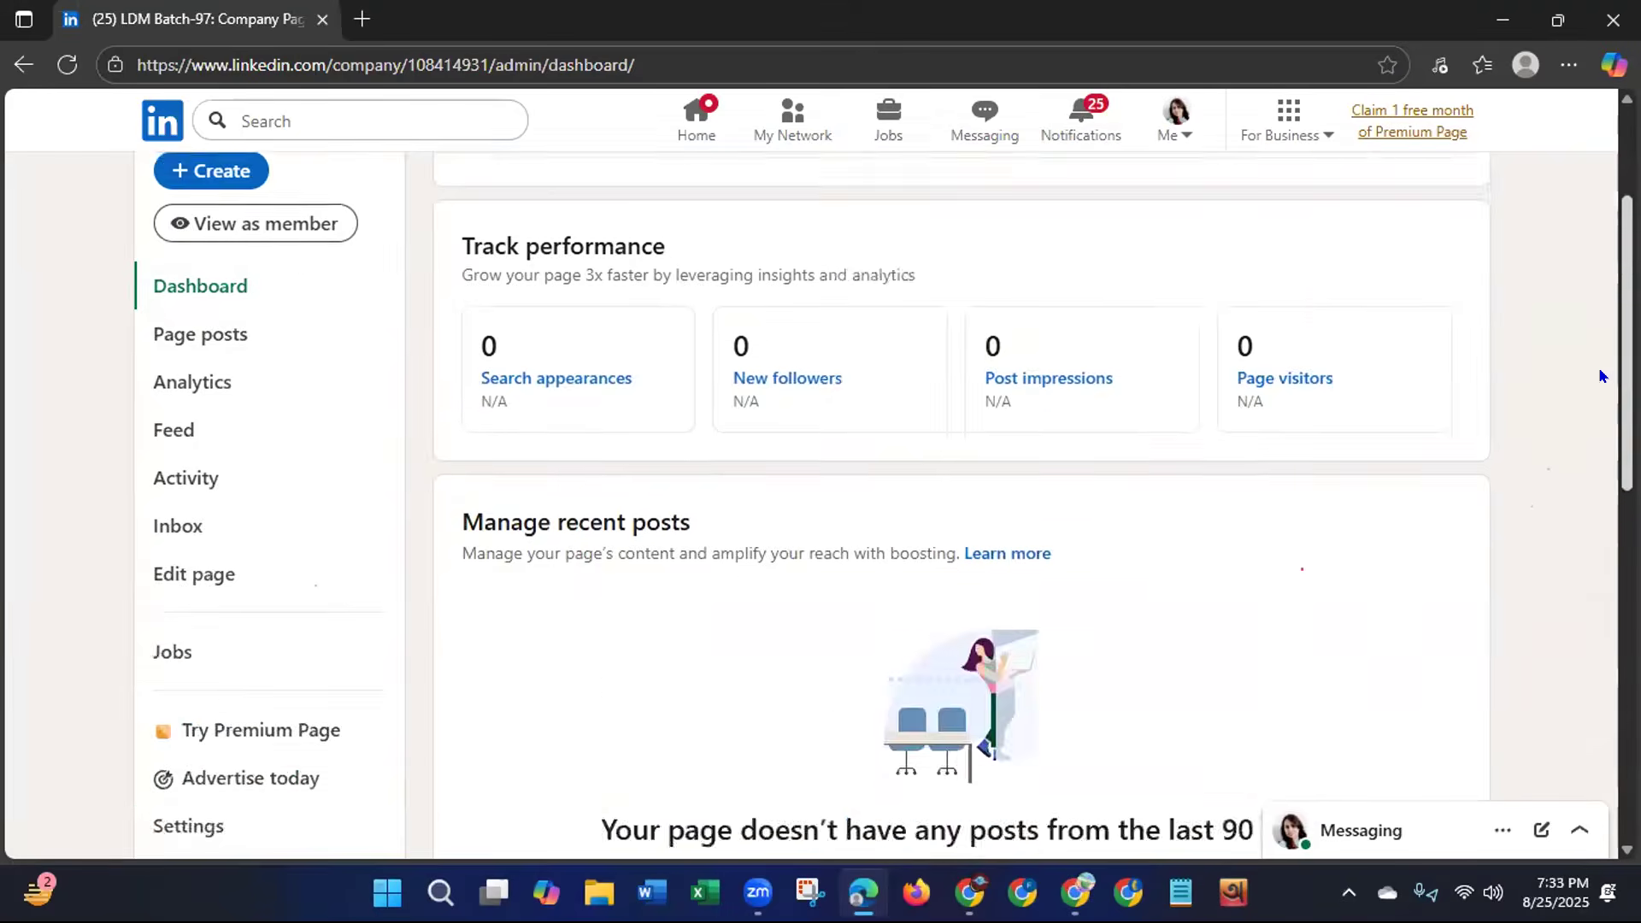
scroll(1561, 547, down, 5)
scroll(1501, 754, up, 7)
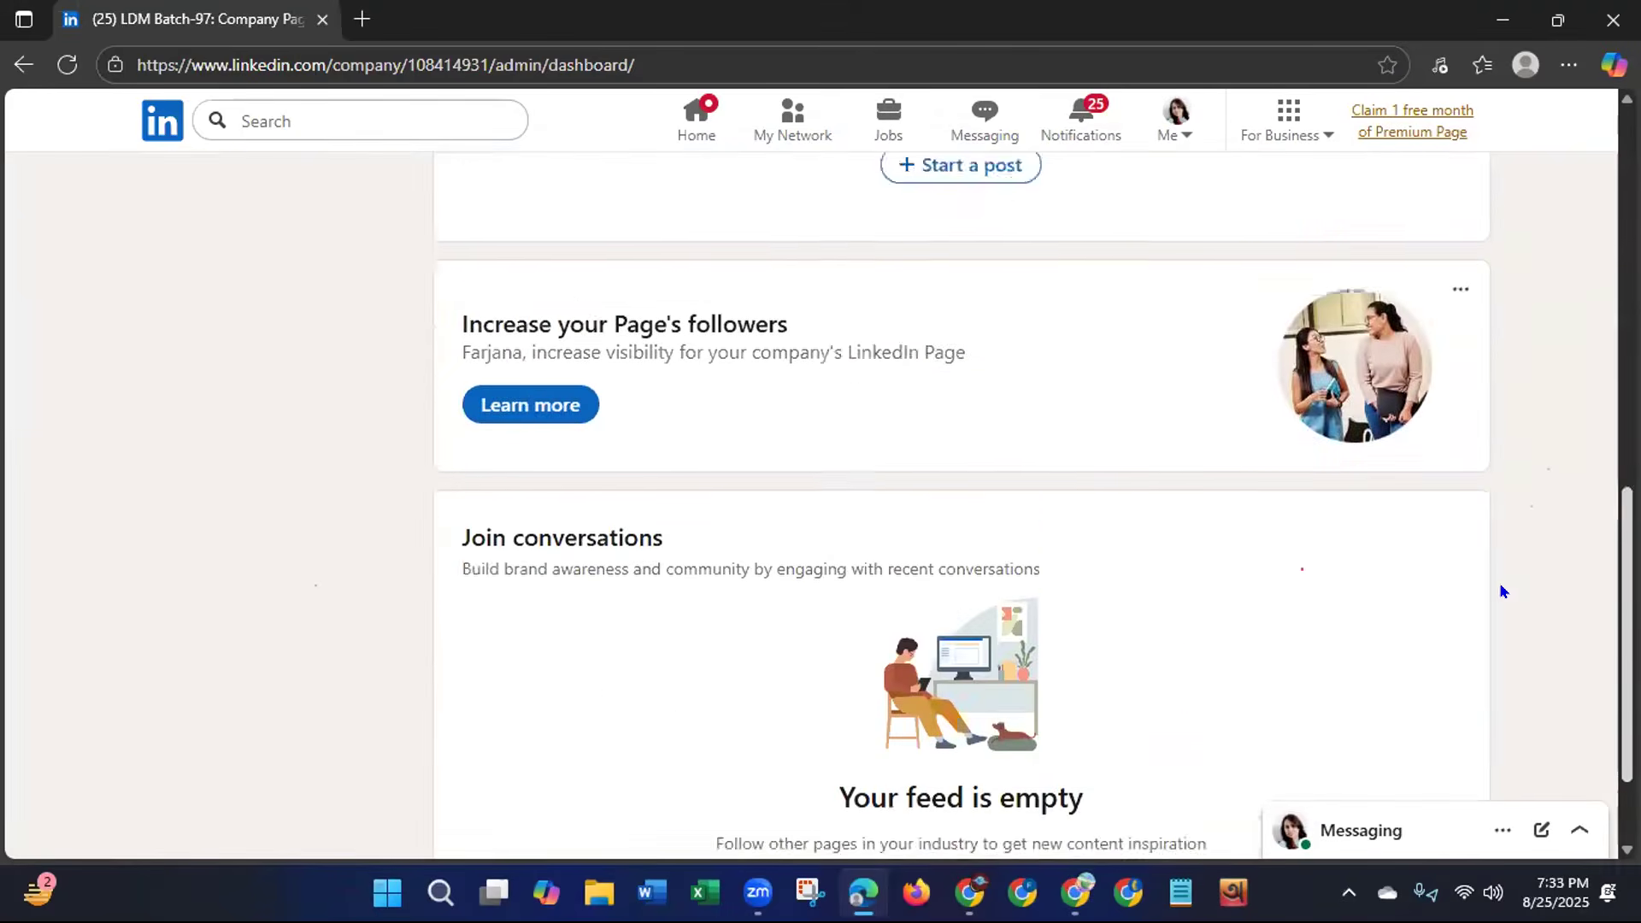
scroll(1504, 410, up, 2)
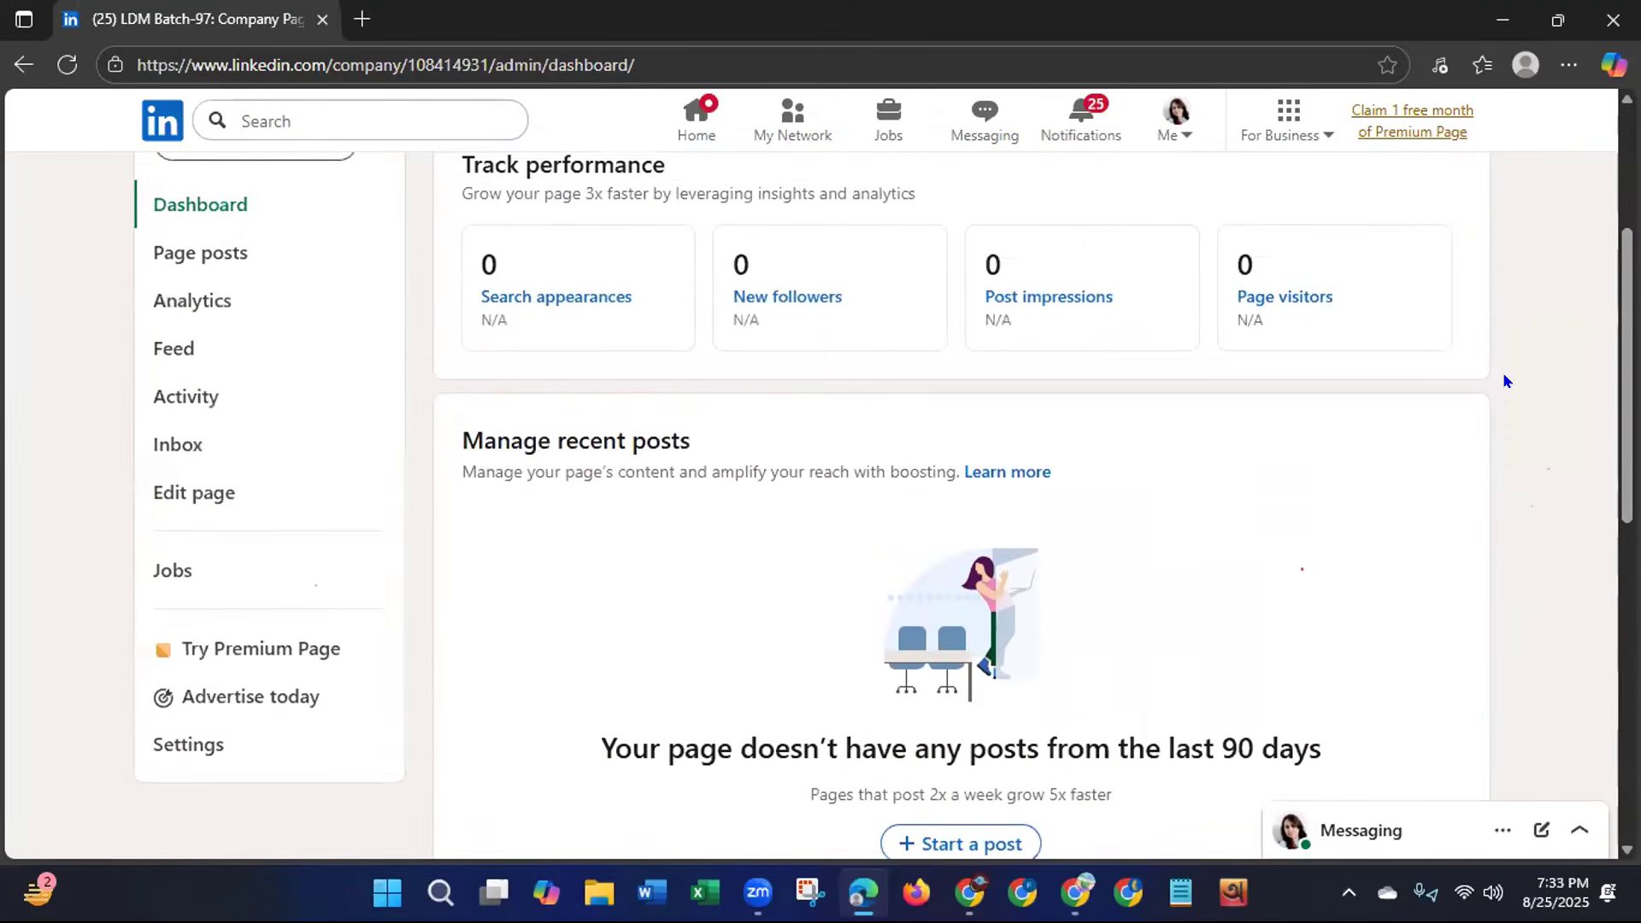
Open the page for editing and review its logo, name, public URL and tagline in the page info.
click(197, 503)
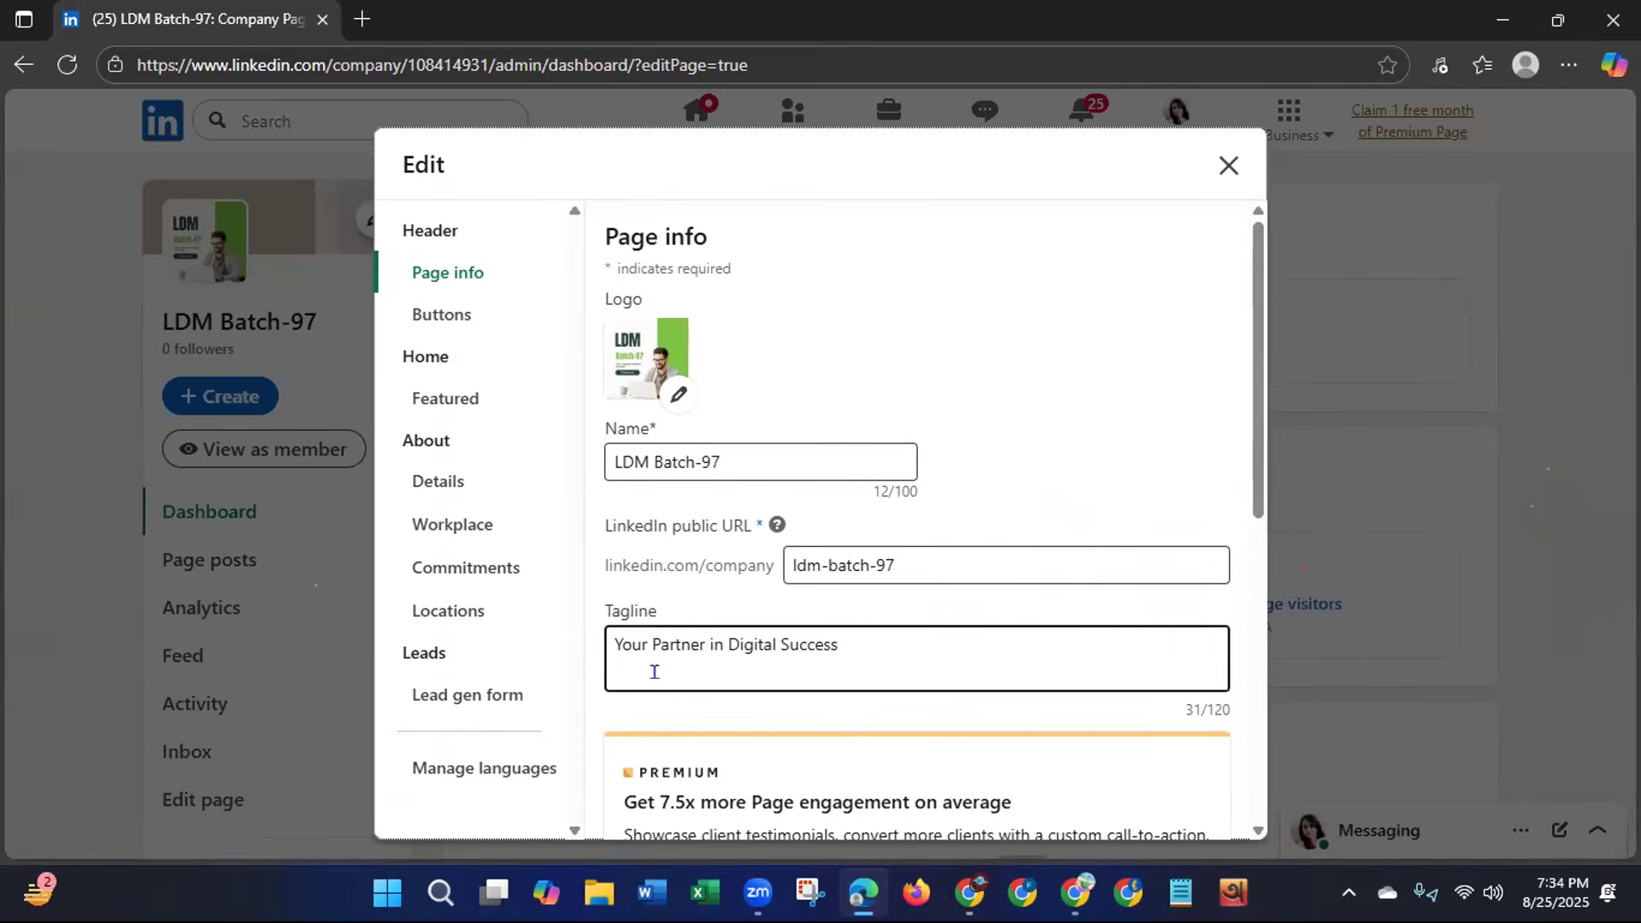
scroll(1250, 417, down, 1)
scroll(1222, 508, down, 3)
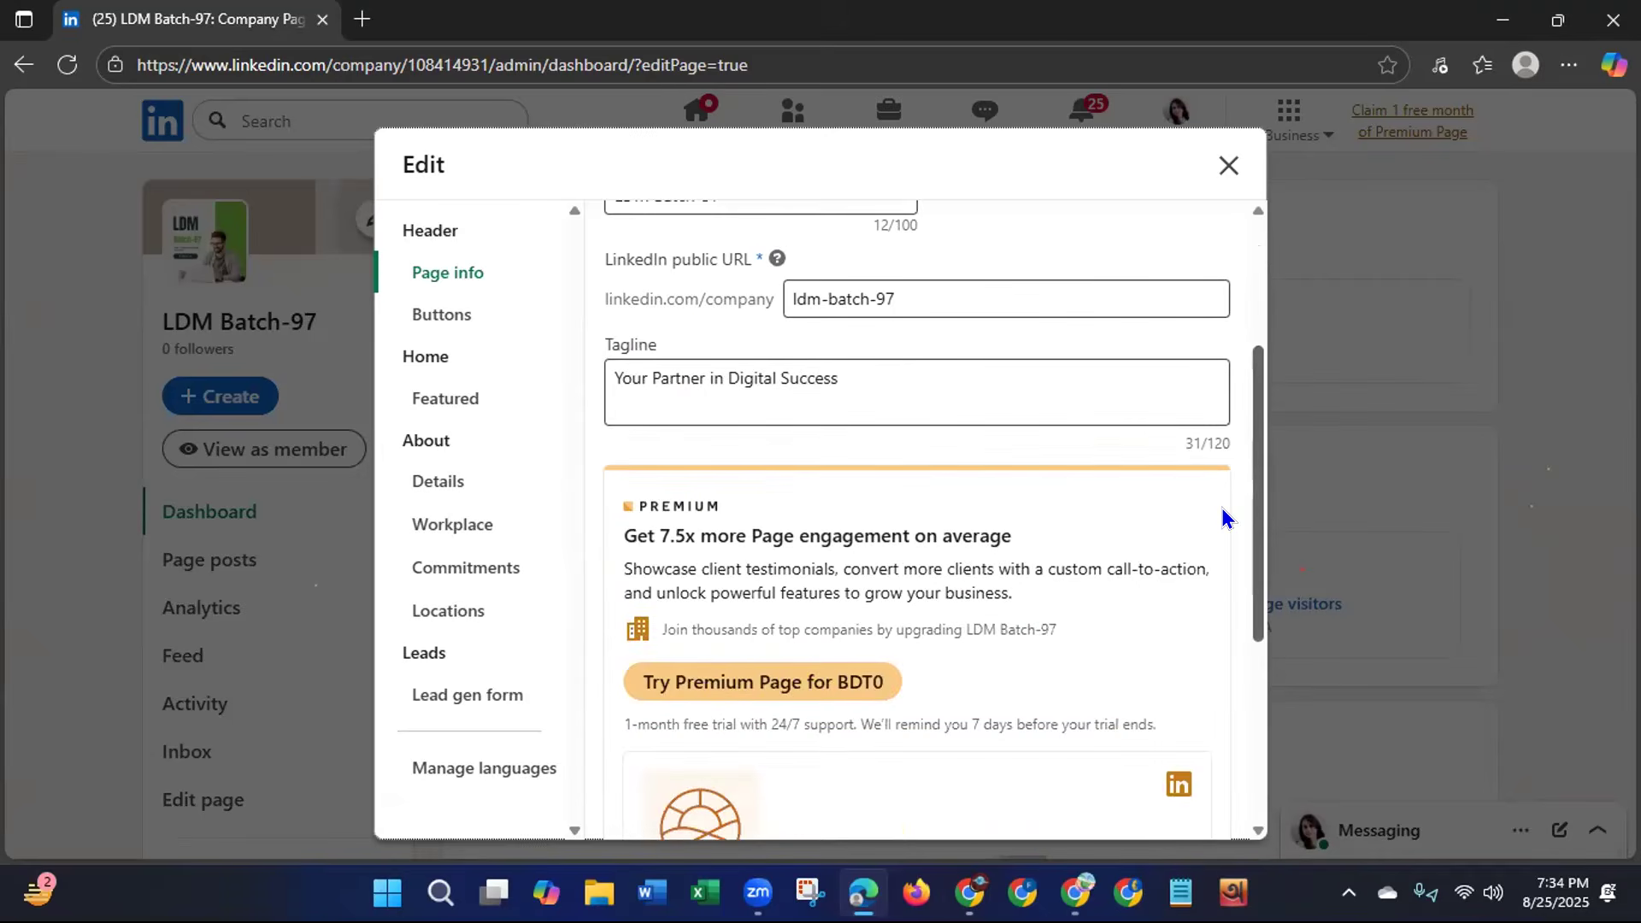
scroll(1238, 509, down, 4)
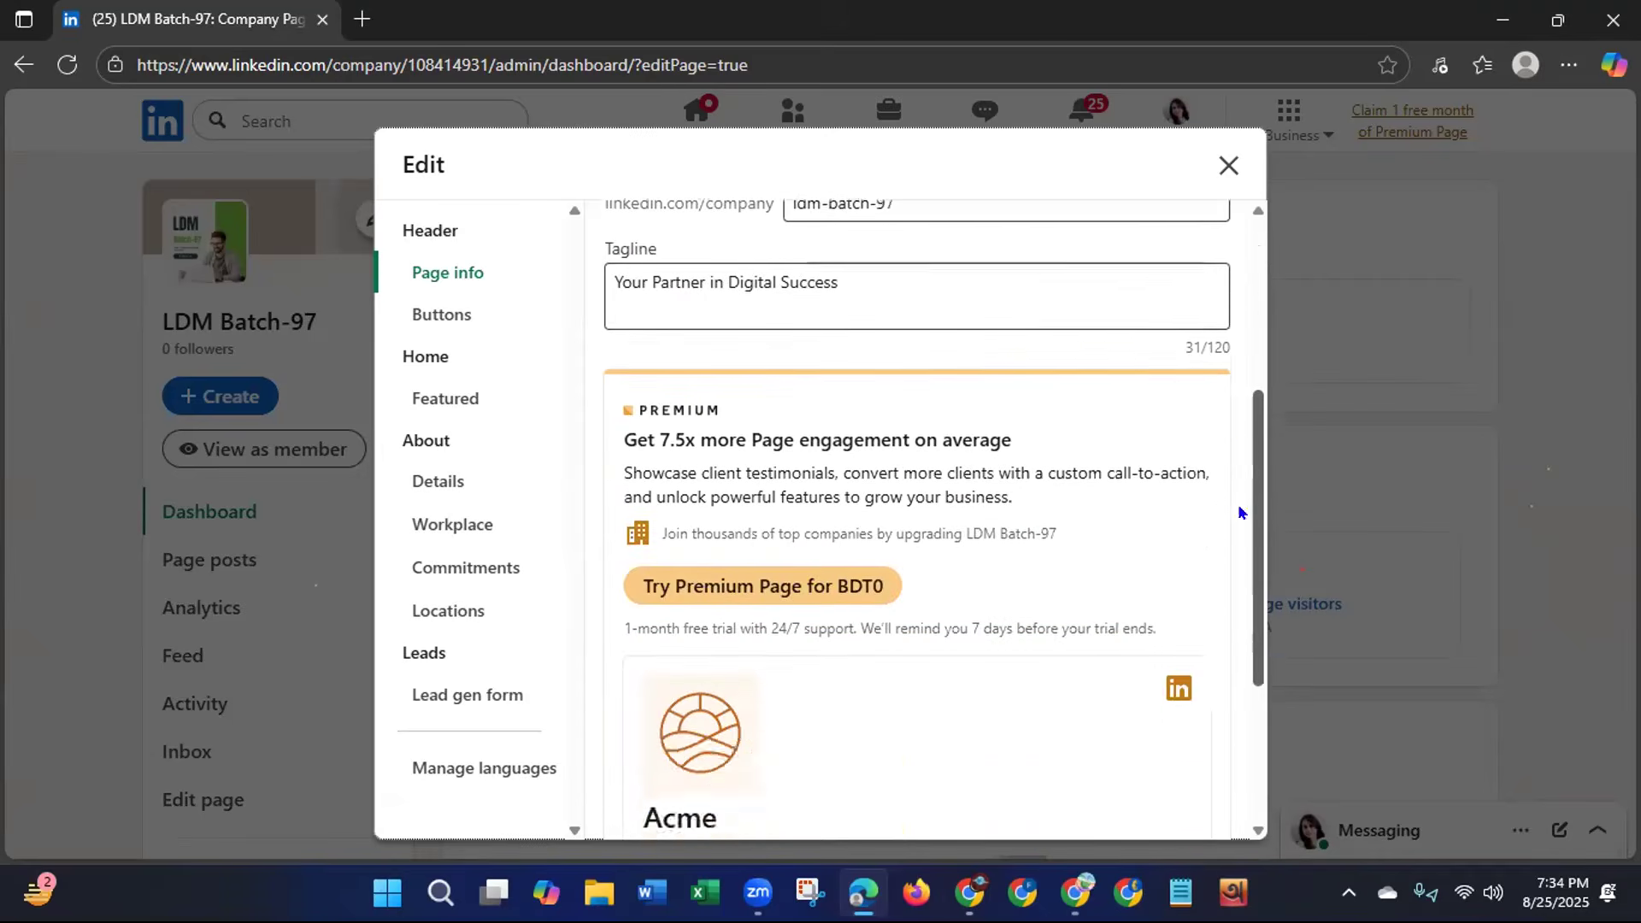
drag(1255, 598, 1256, 282)
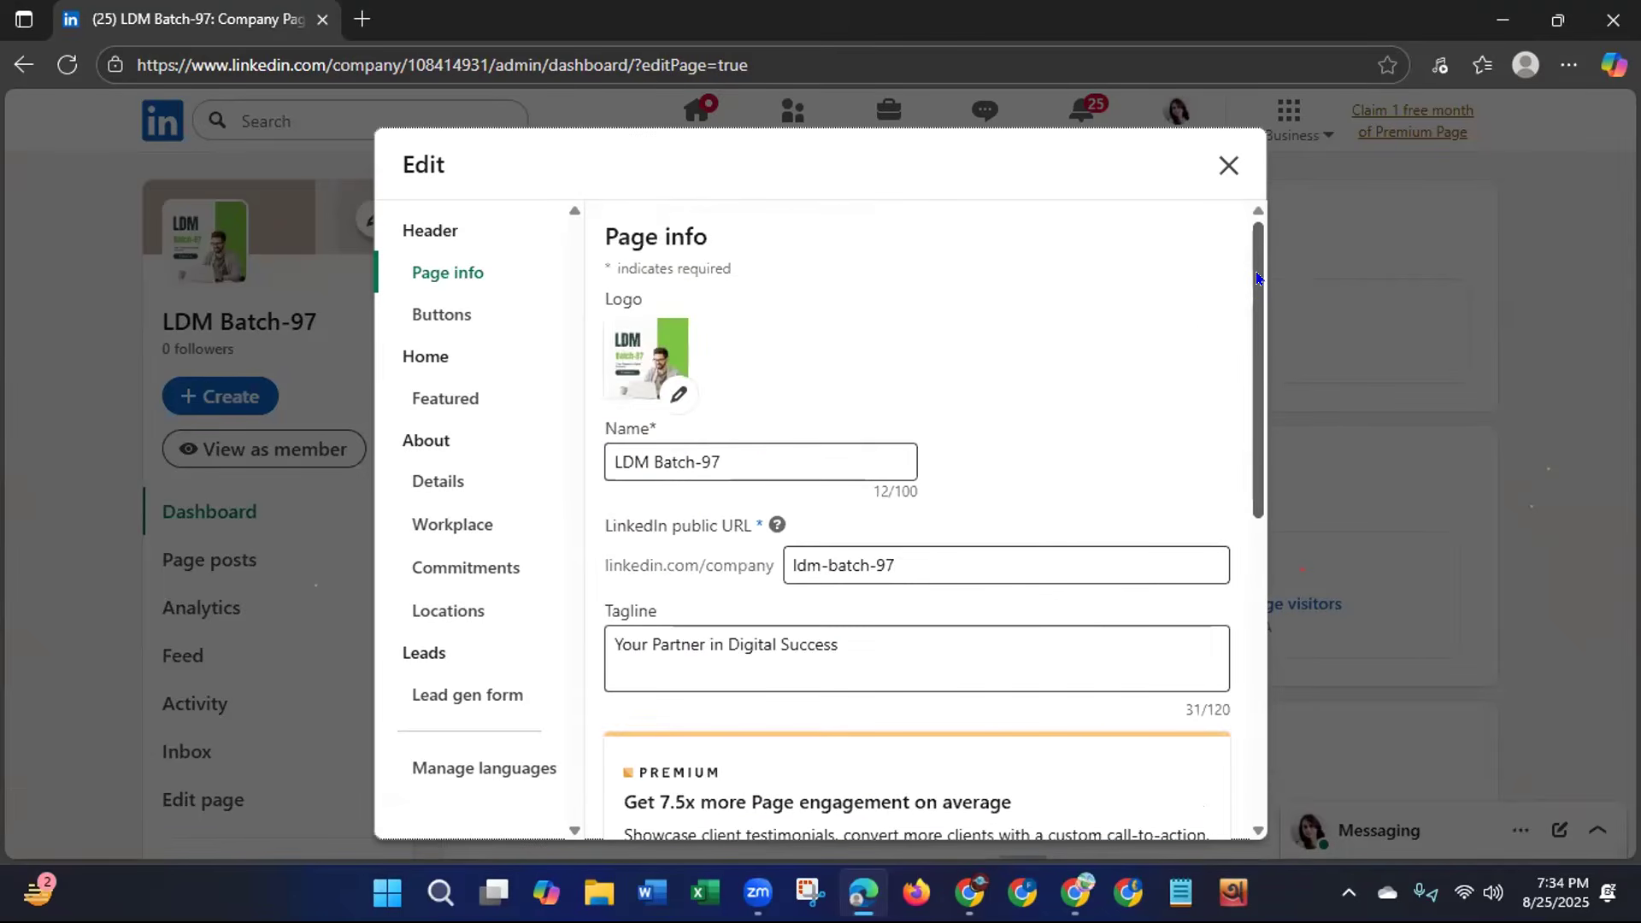
click(637, 426)
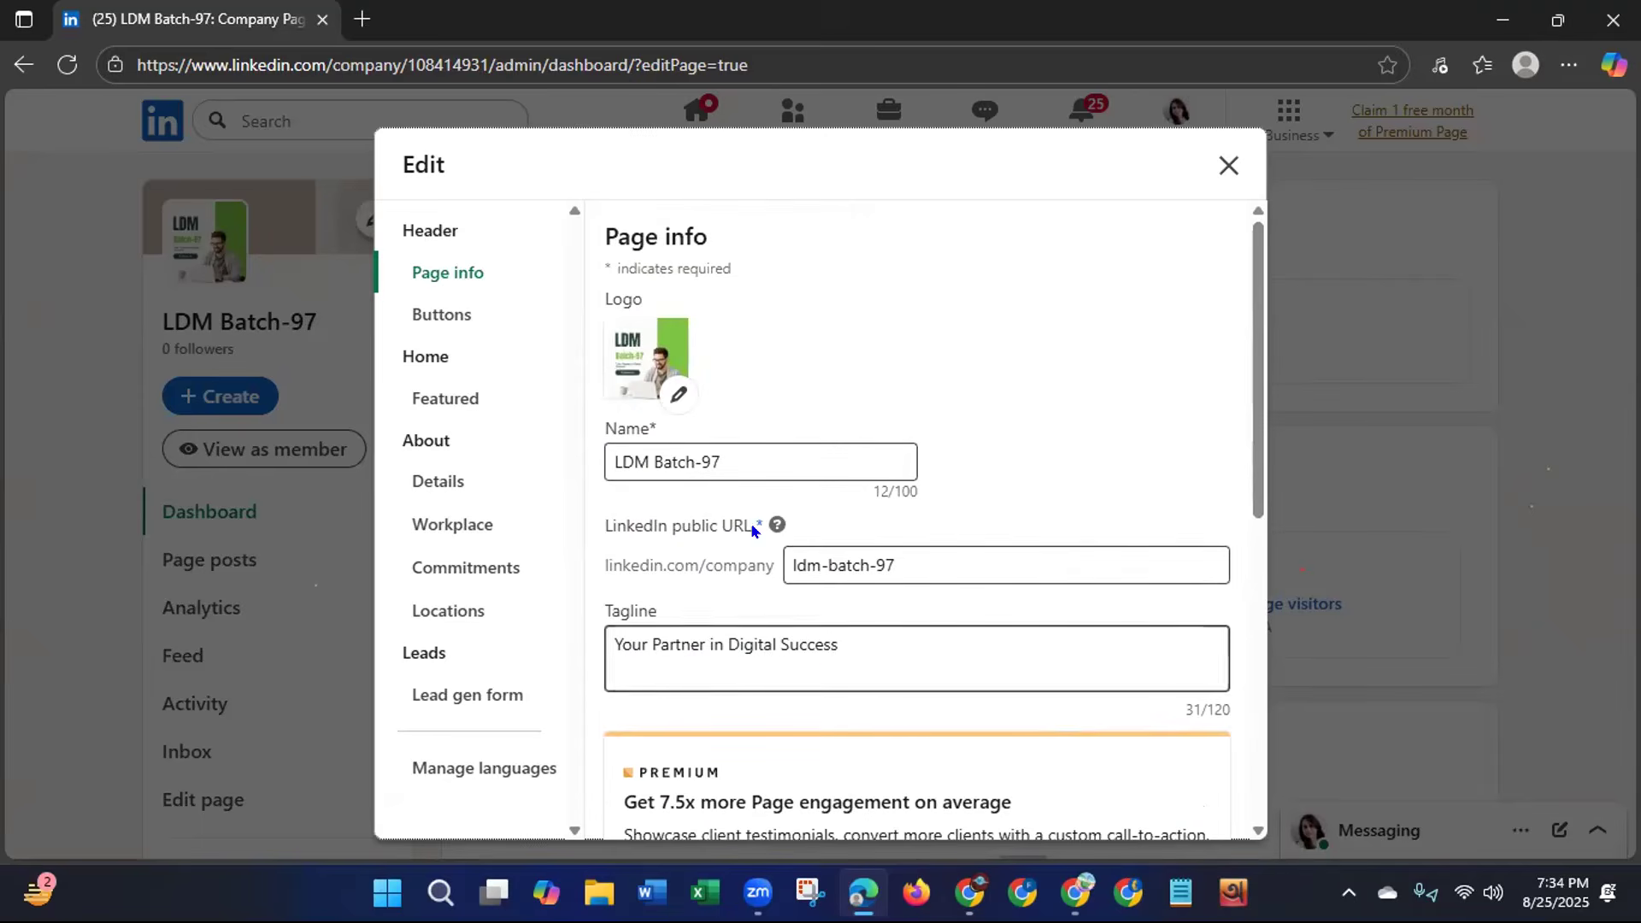
In the page's button setup, turn on the custom button and name it Learn more.
click(421, 323)
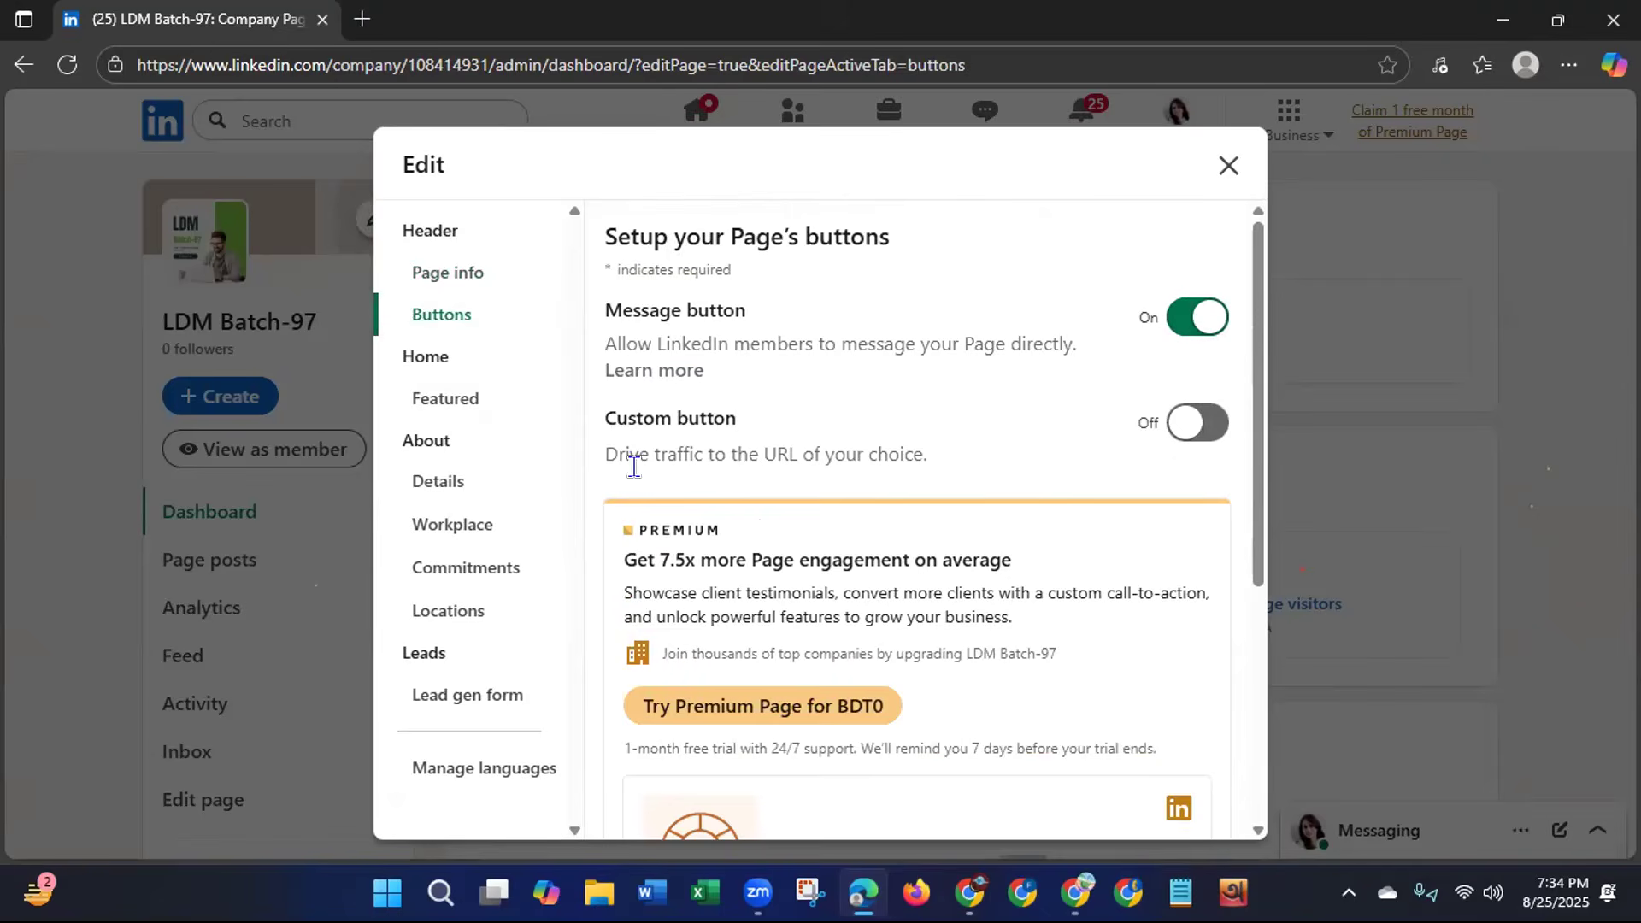
click(1184, 431)
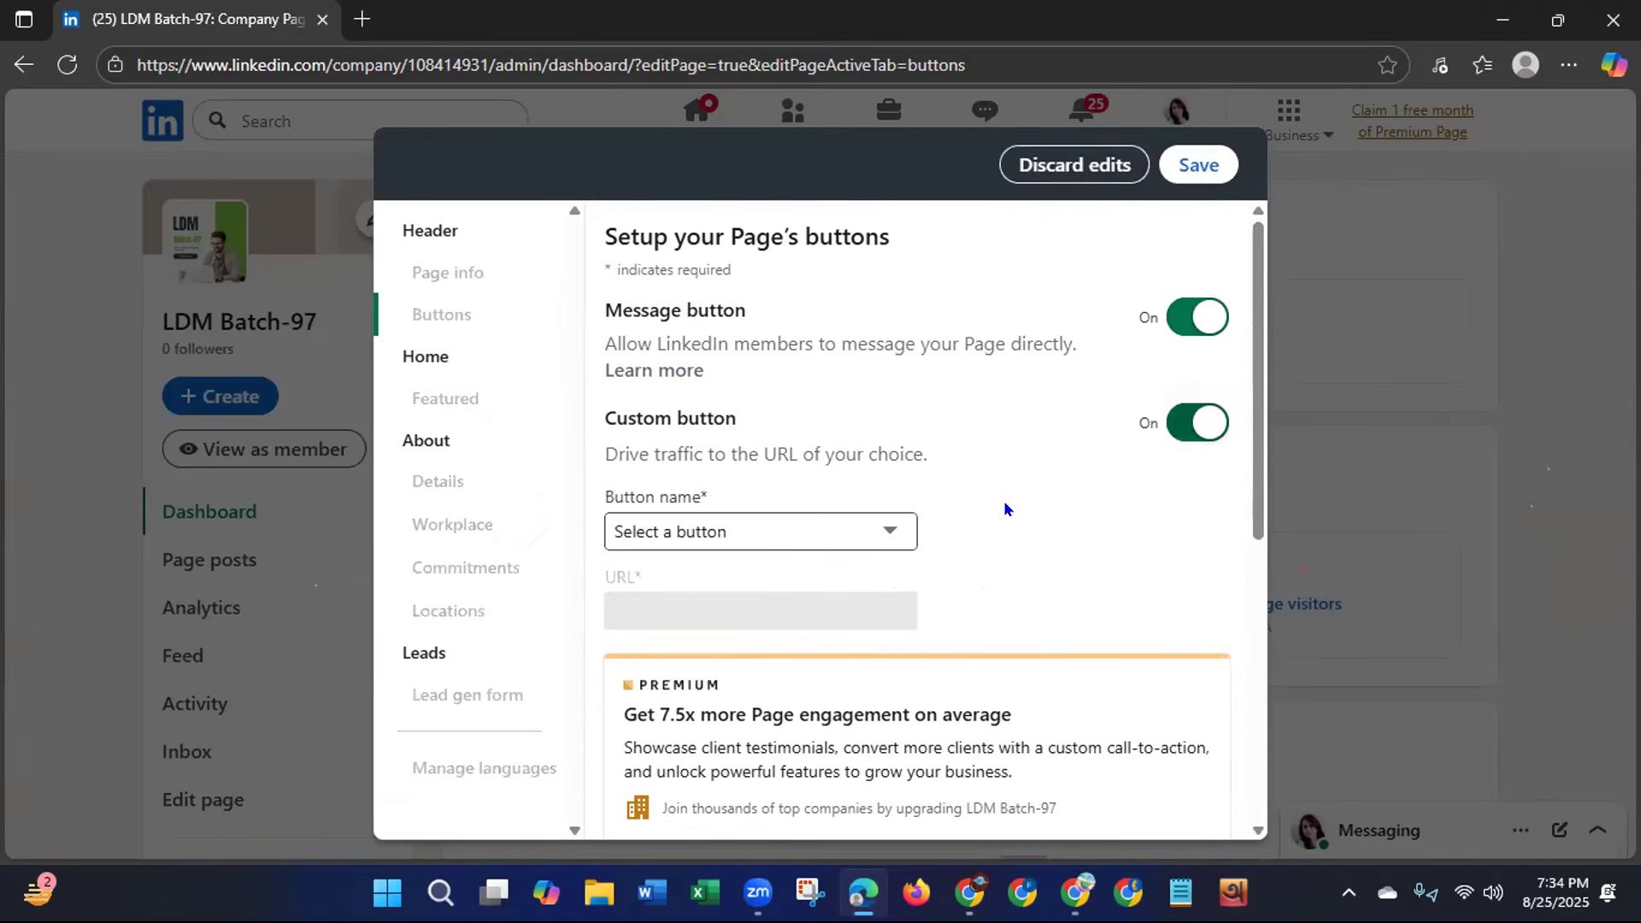
click(891, 531)
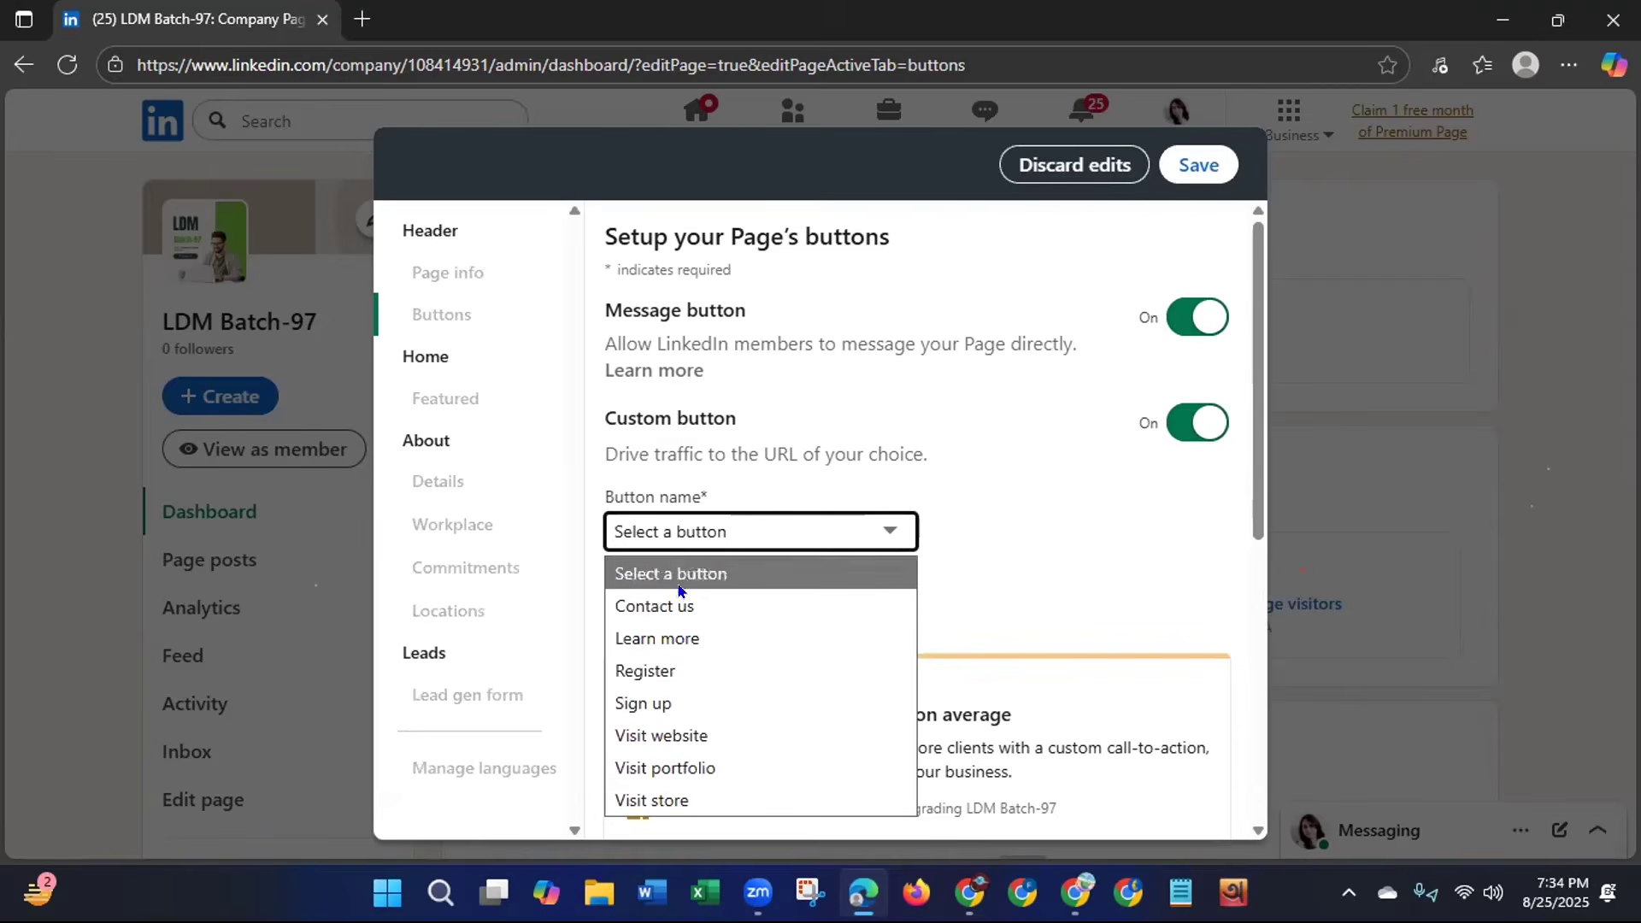
click(711, 642)
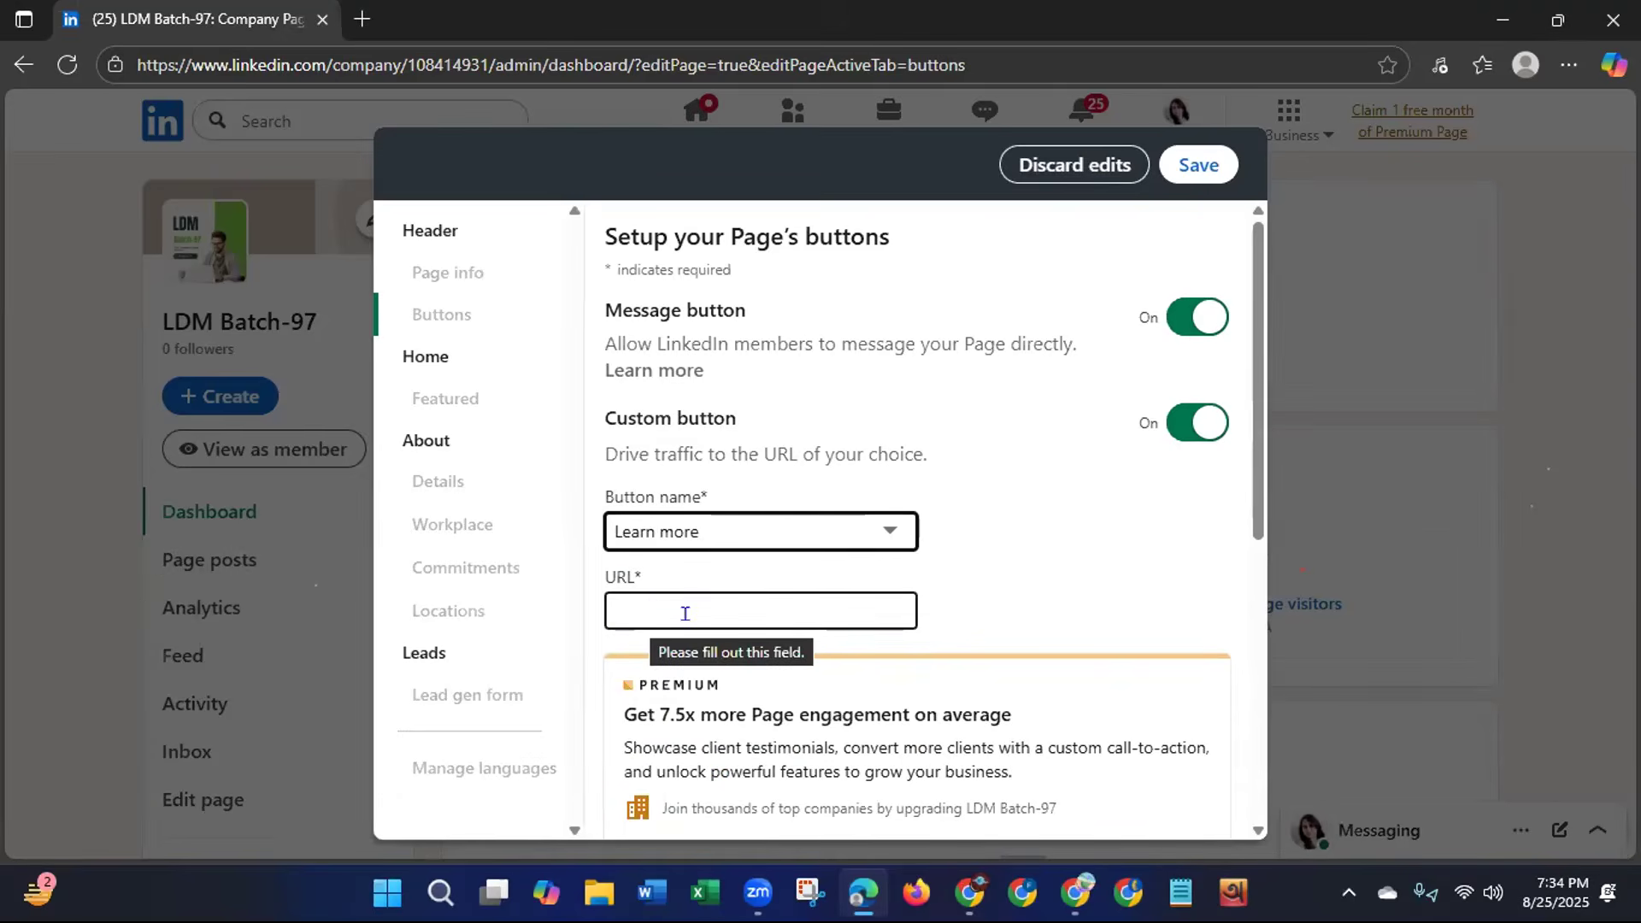
click(139, 68)
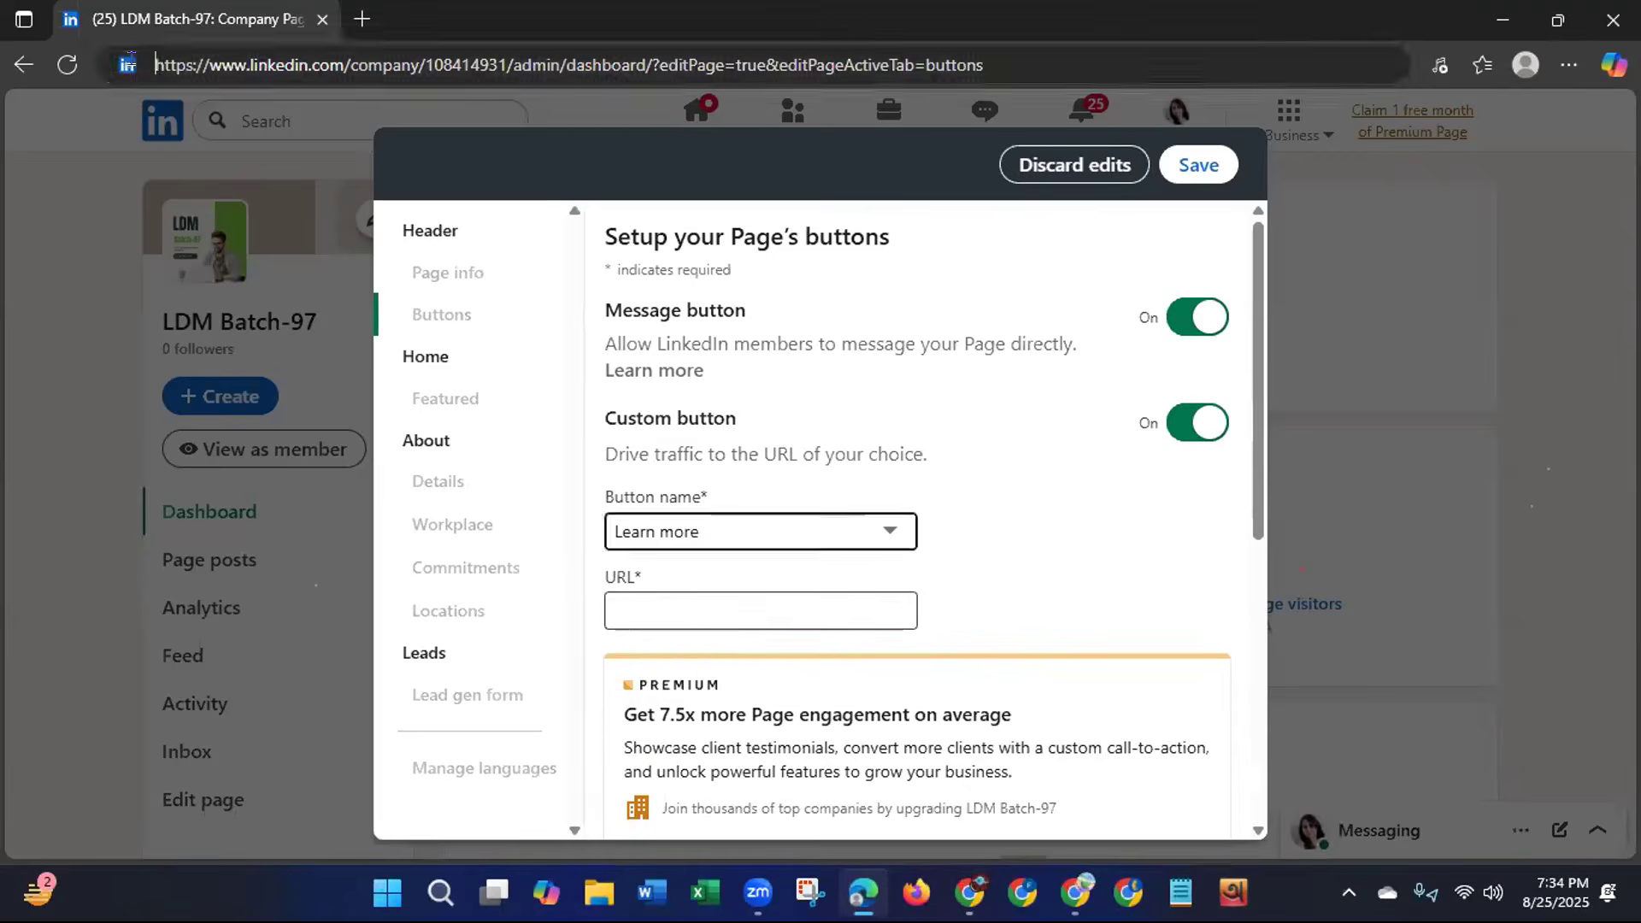
key(ctrl+a)
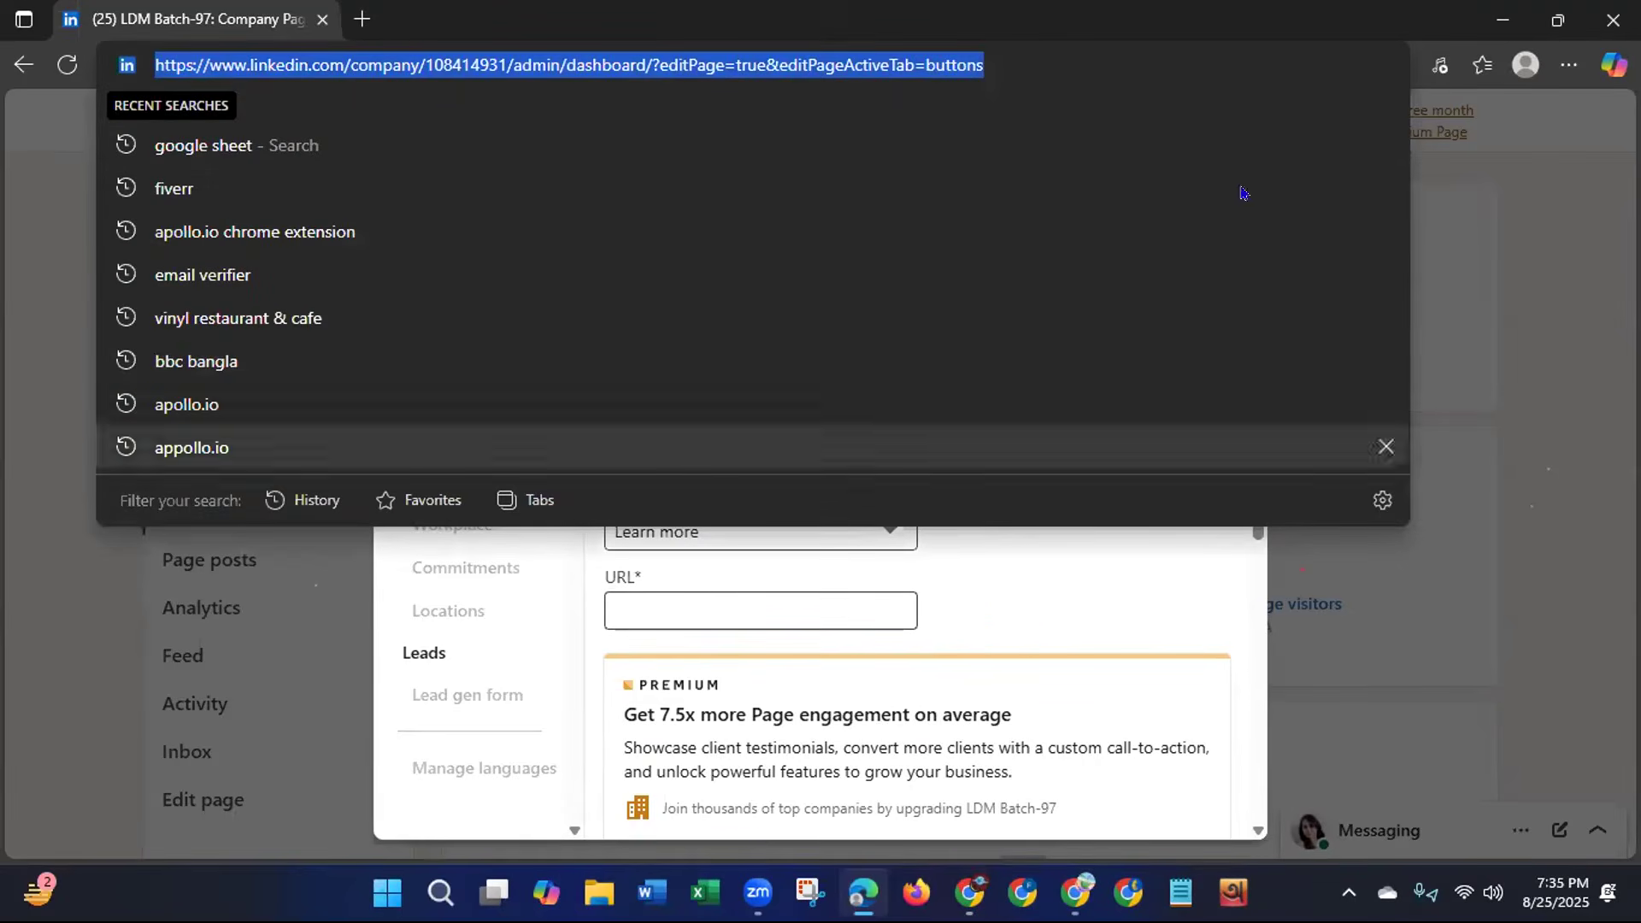
click(1279, 115)
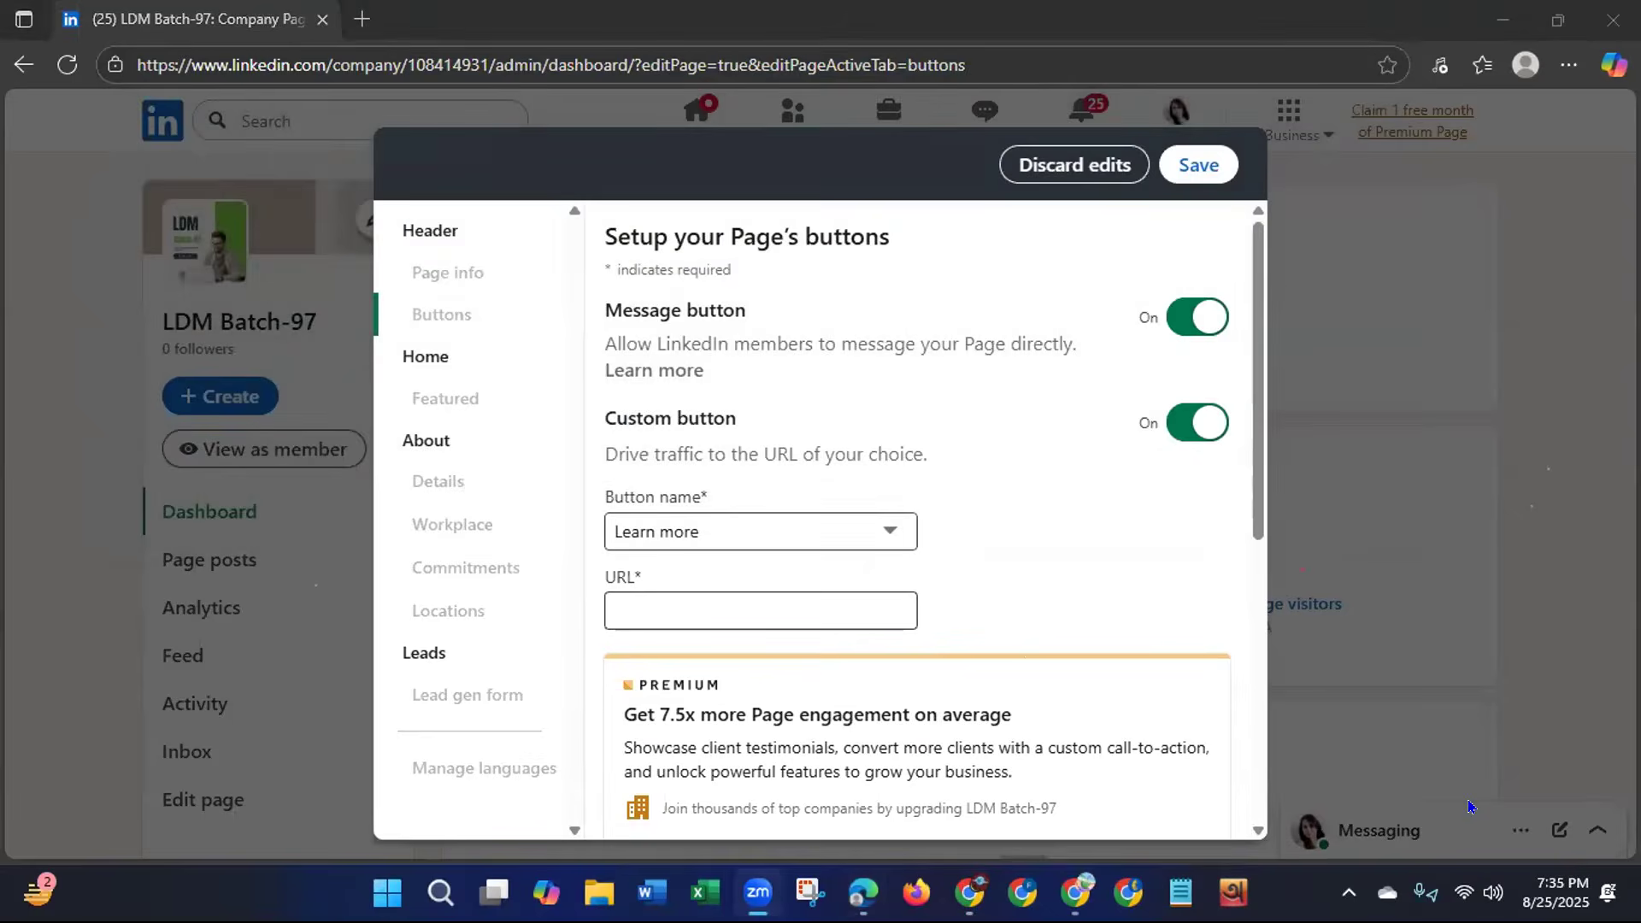
Copy the company page's web address up to its page ID, paste it as the Learn more button's URL and save the edits.
click(126, 56)
drag(126, 56, 481, 81)
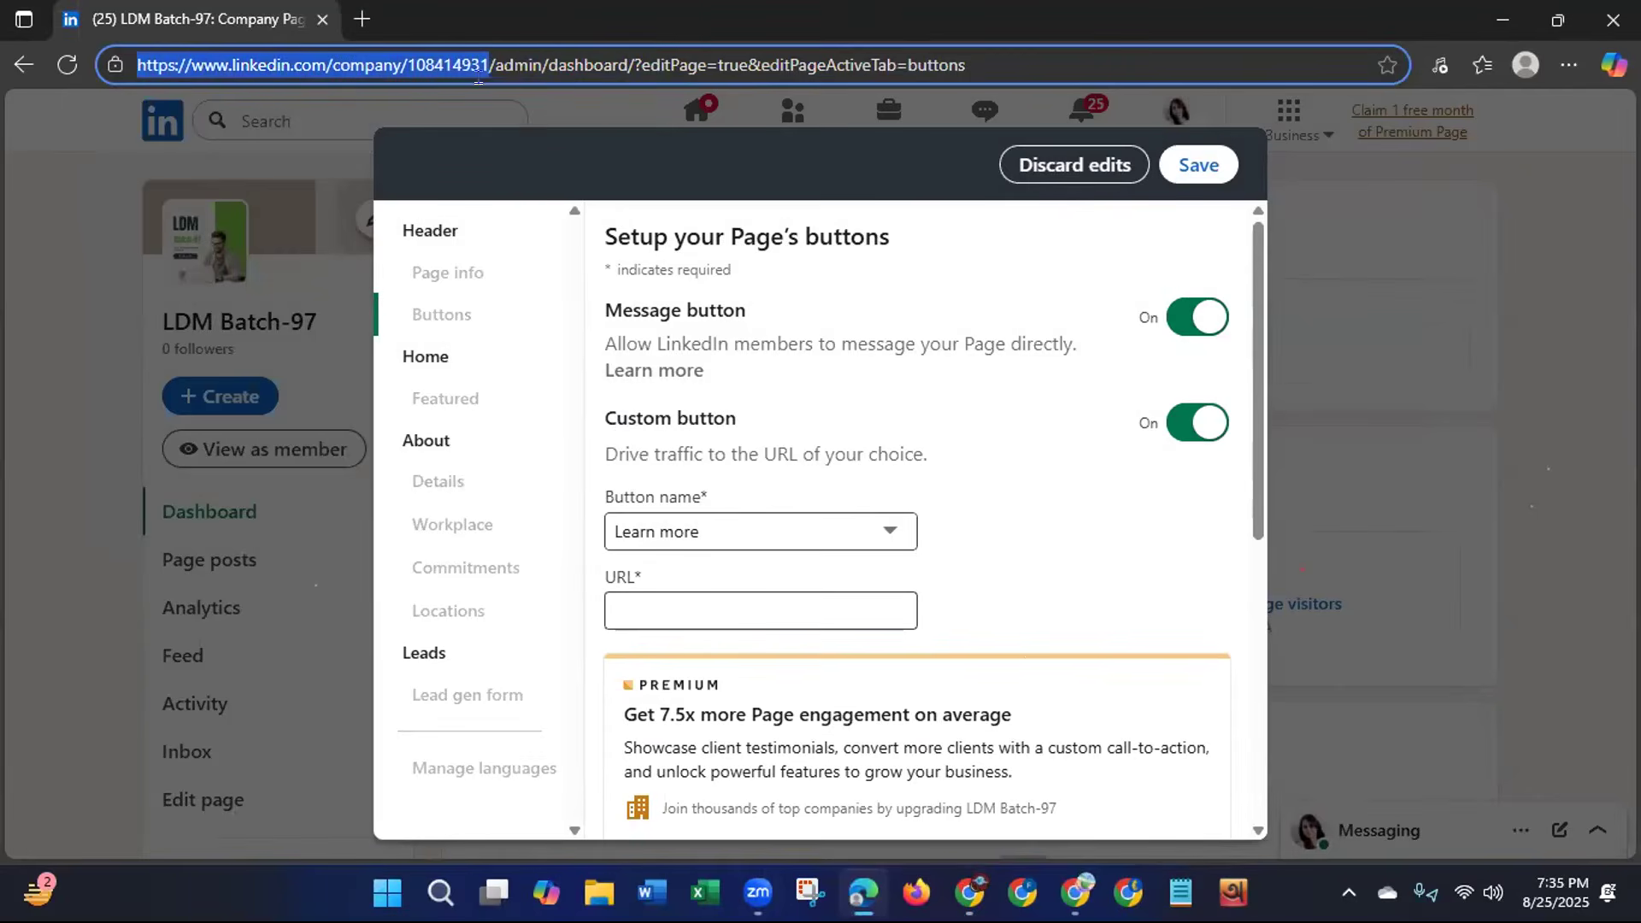
right_click(427, 68)
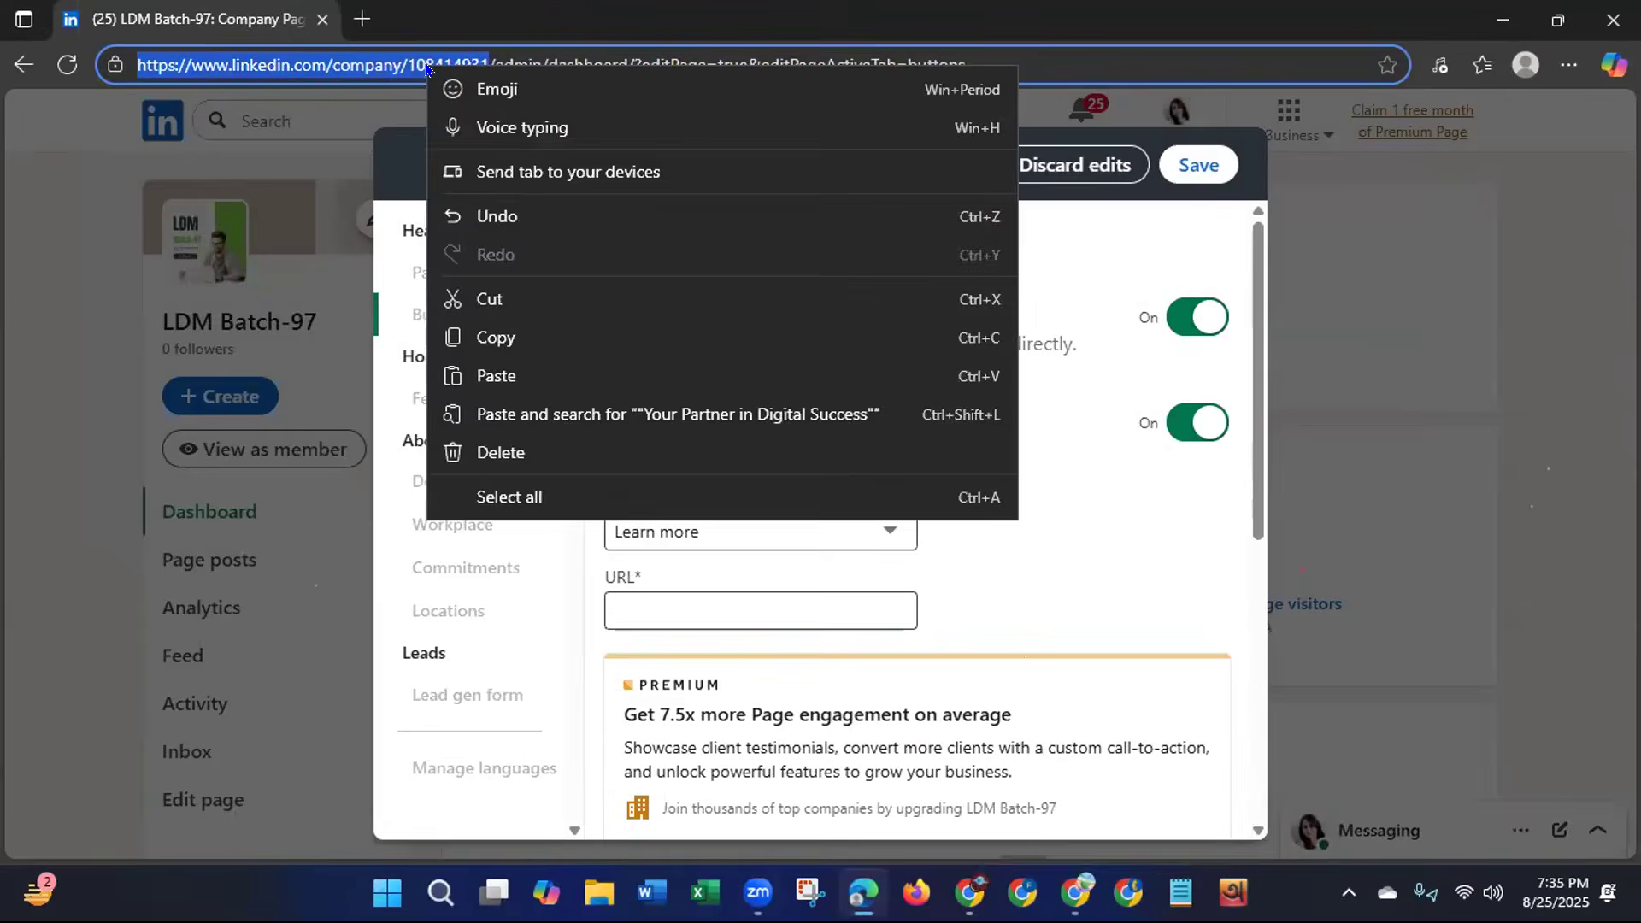
click(493, 331)
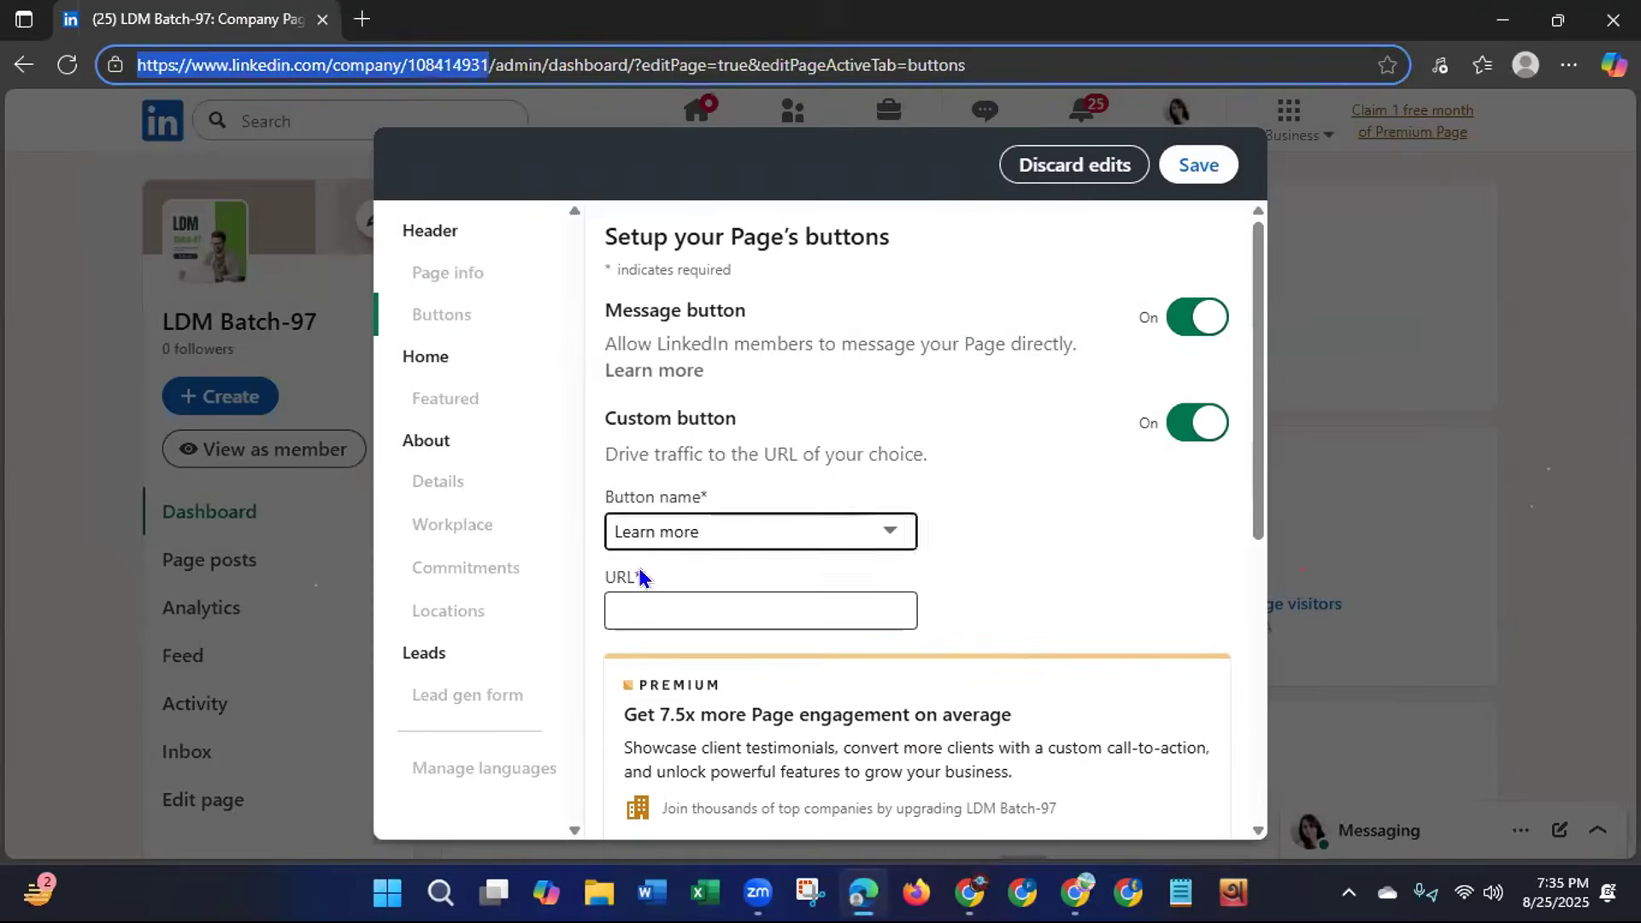
click(644, 602)
key(ctrl+v)
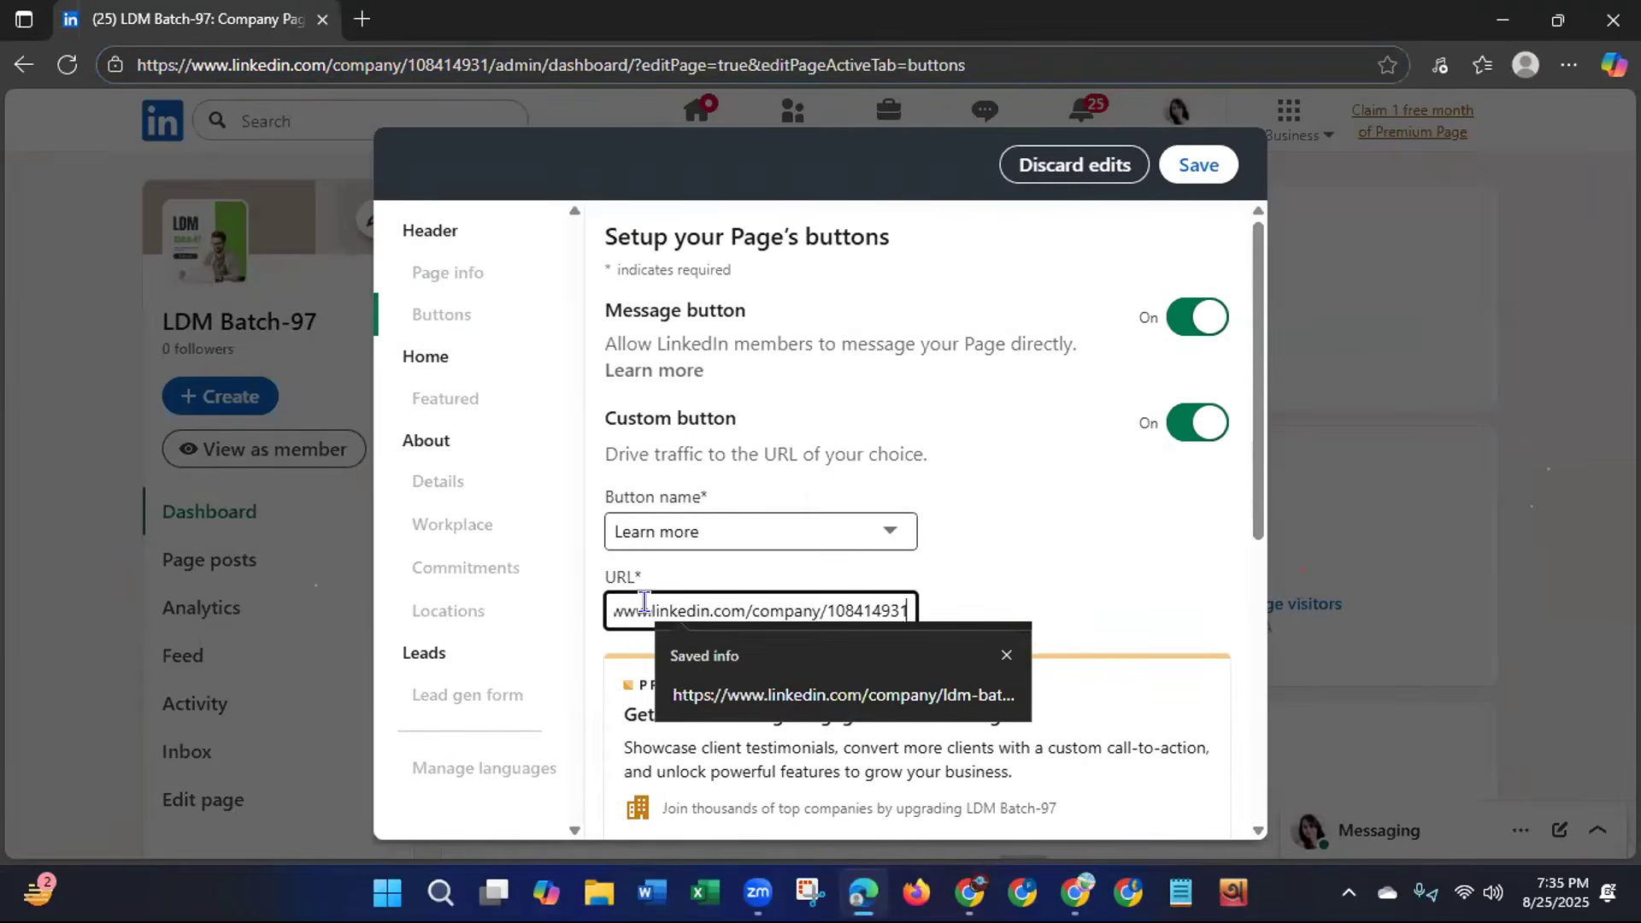
drag(1258, 487, 1224, 438)
click(1198, 165)
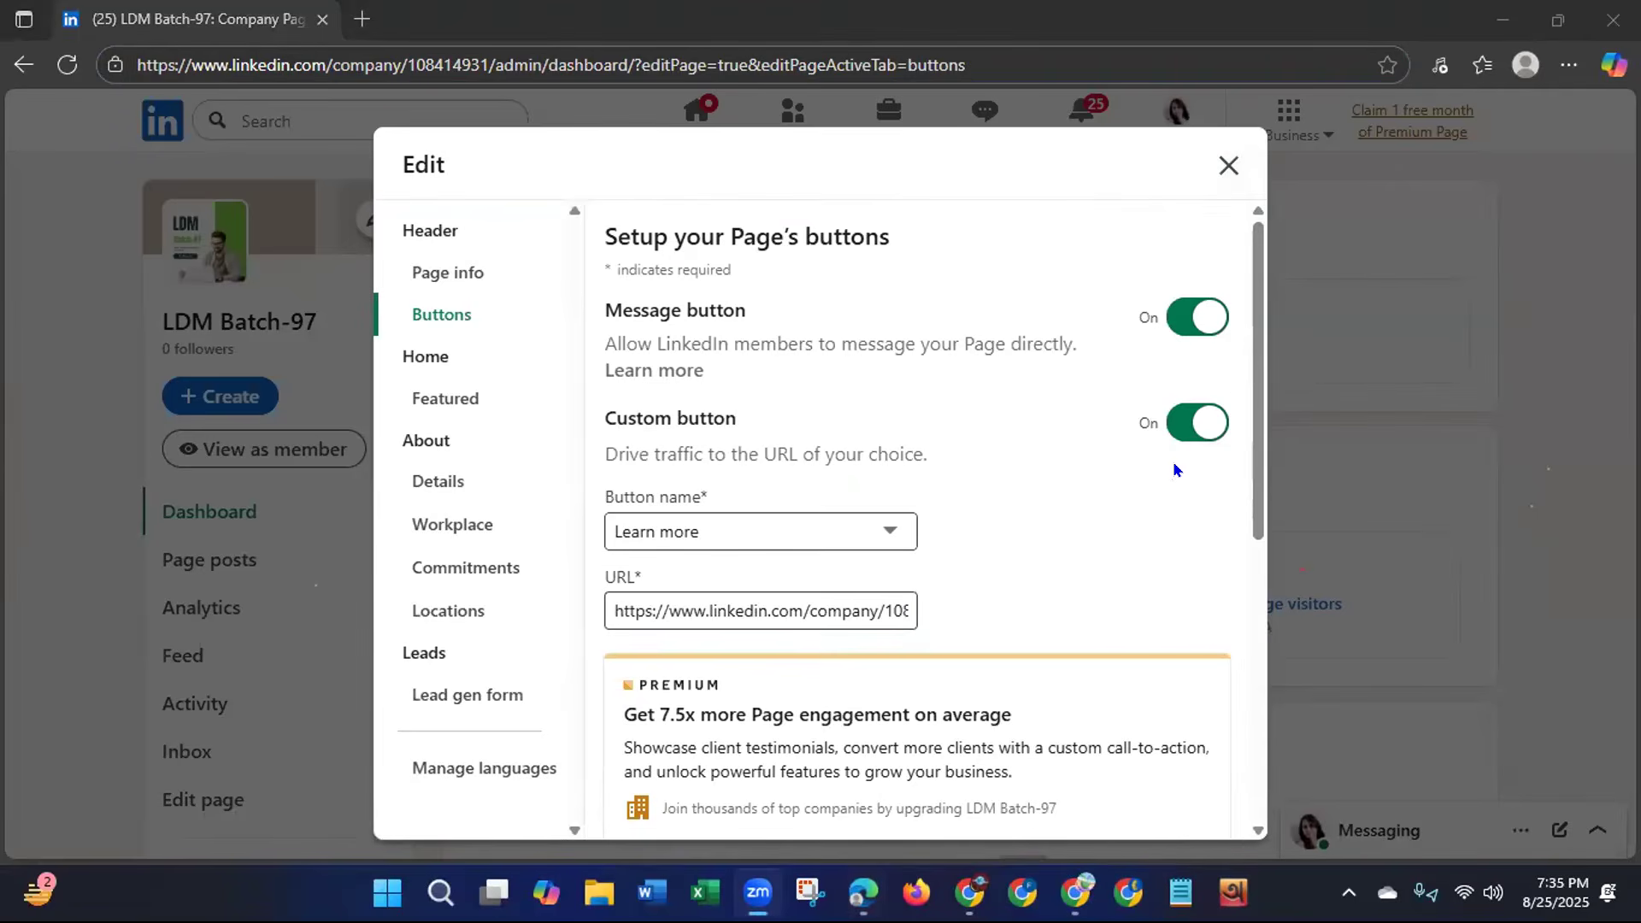
Review the Featured section, reading its explanation about featuring important posts, newsletters and articles.
drag(1257, 461, 1252, 397)
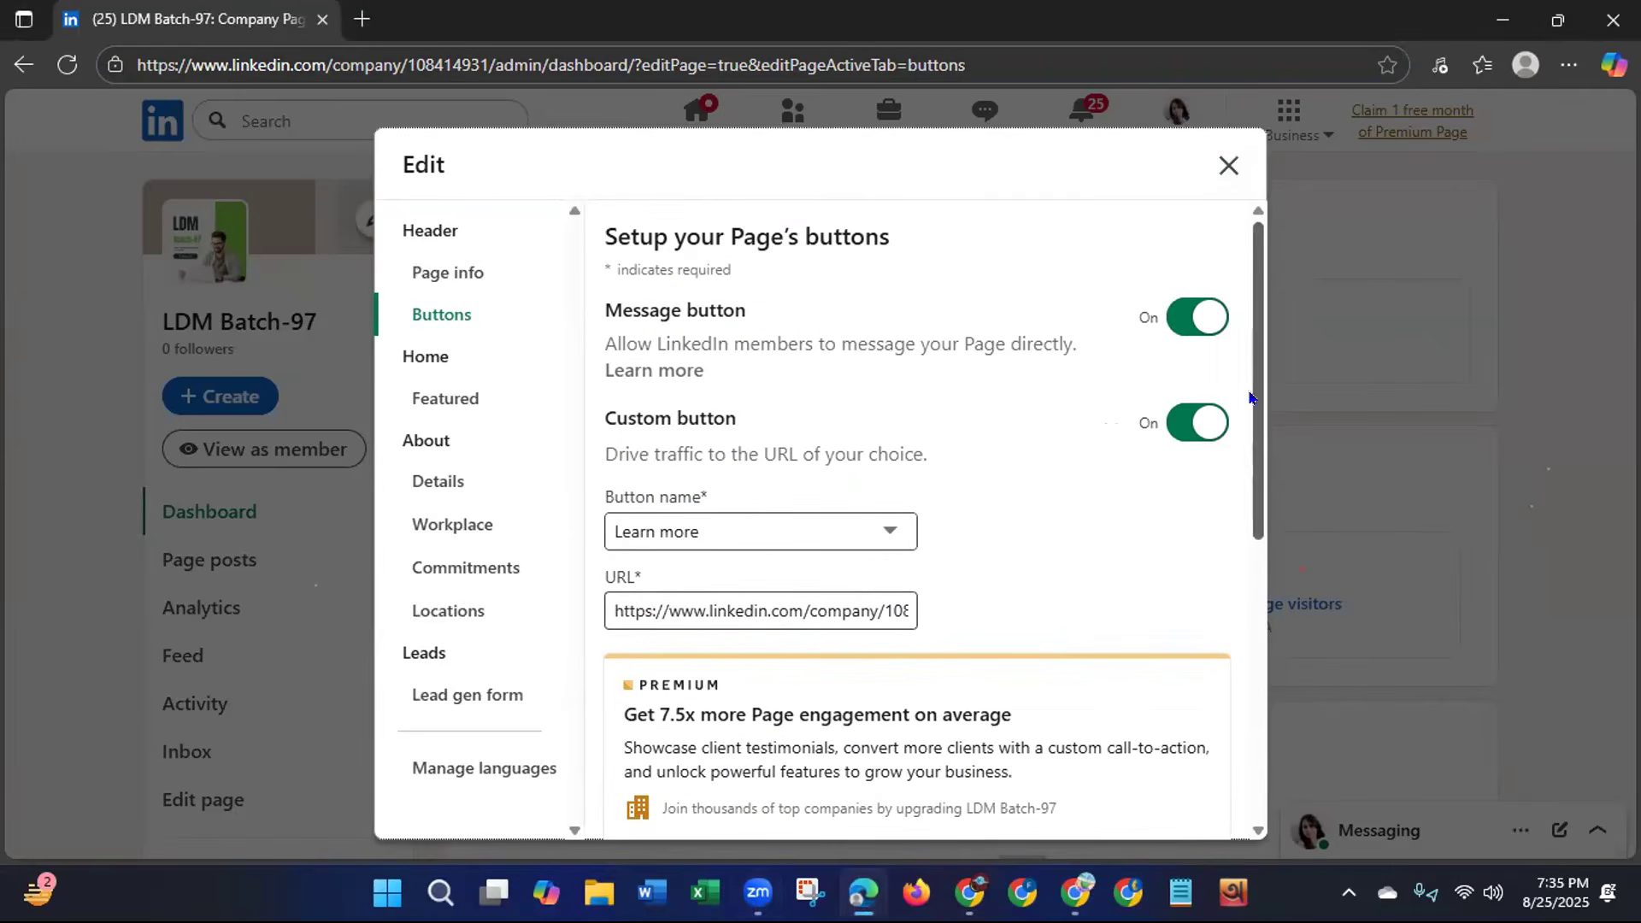
click(459, 411)
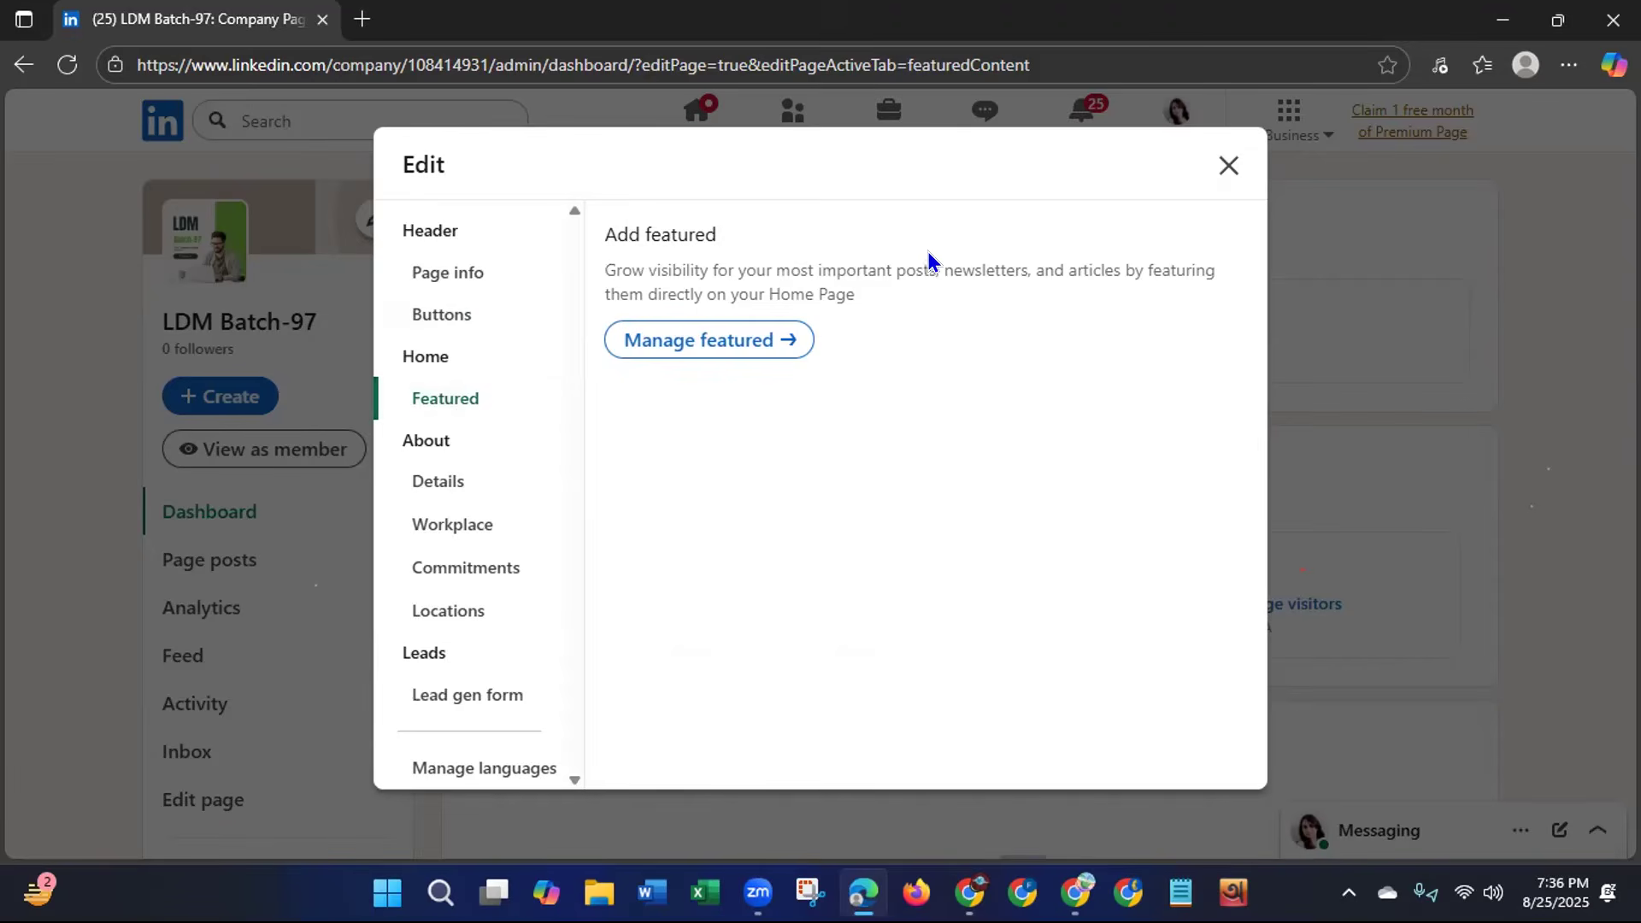
drag(848, 270, 936, 270)
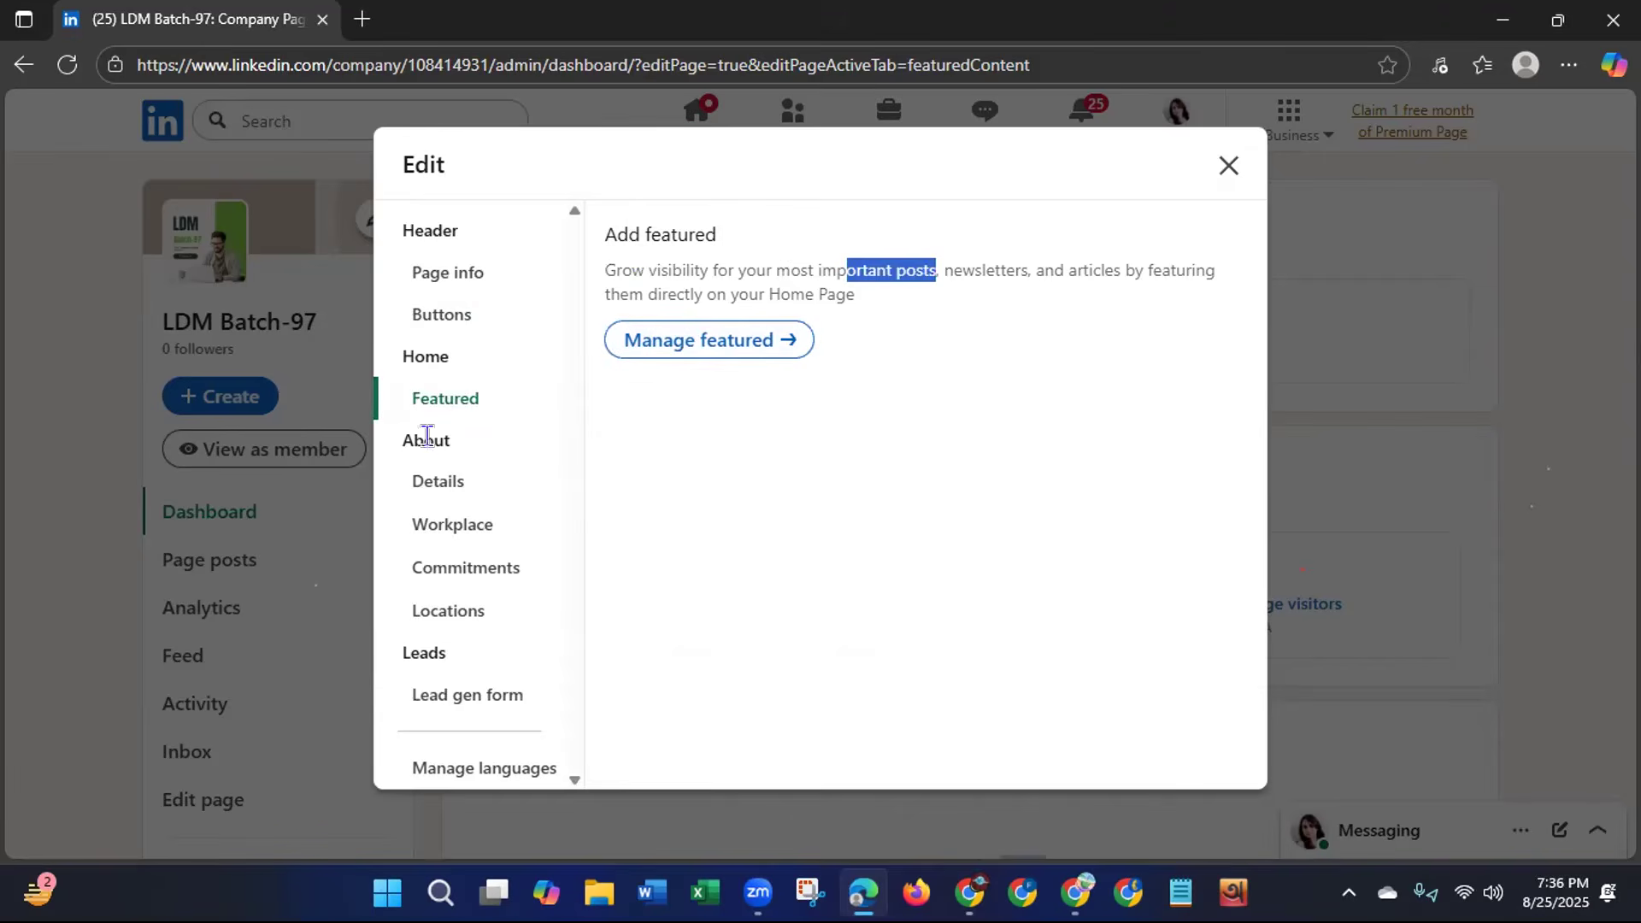
In the About details, enter the overview "LDM Batch-97 is a non-profitable organization for helping the digital marketers and freelancers of Bangladesh.".
click(433, 485)
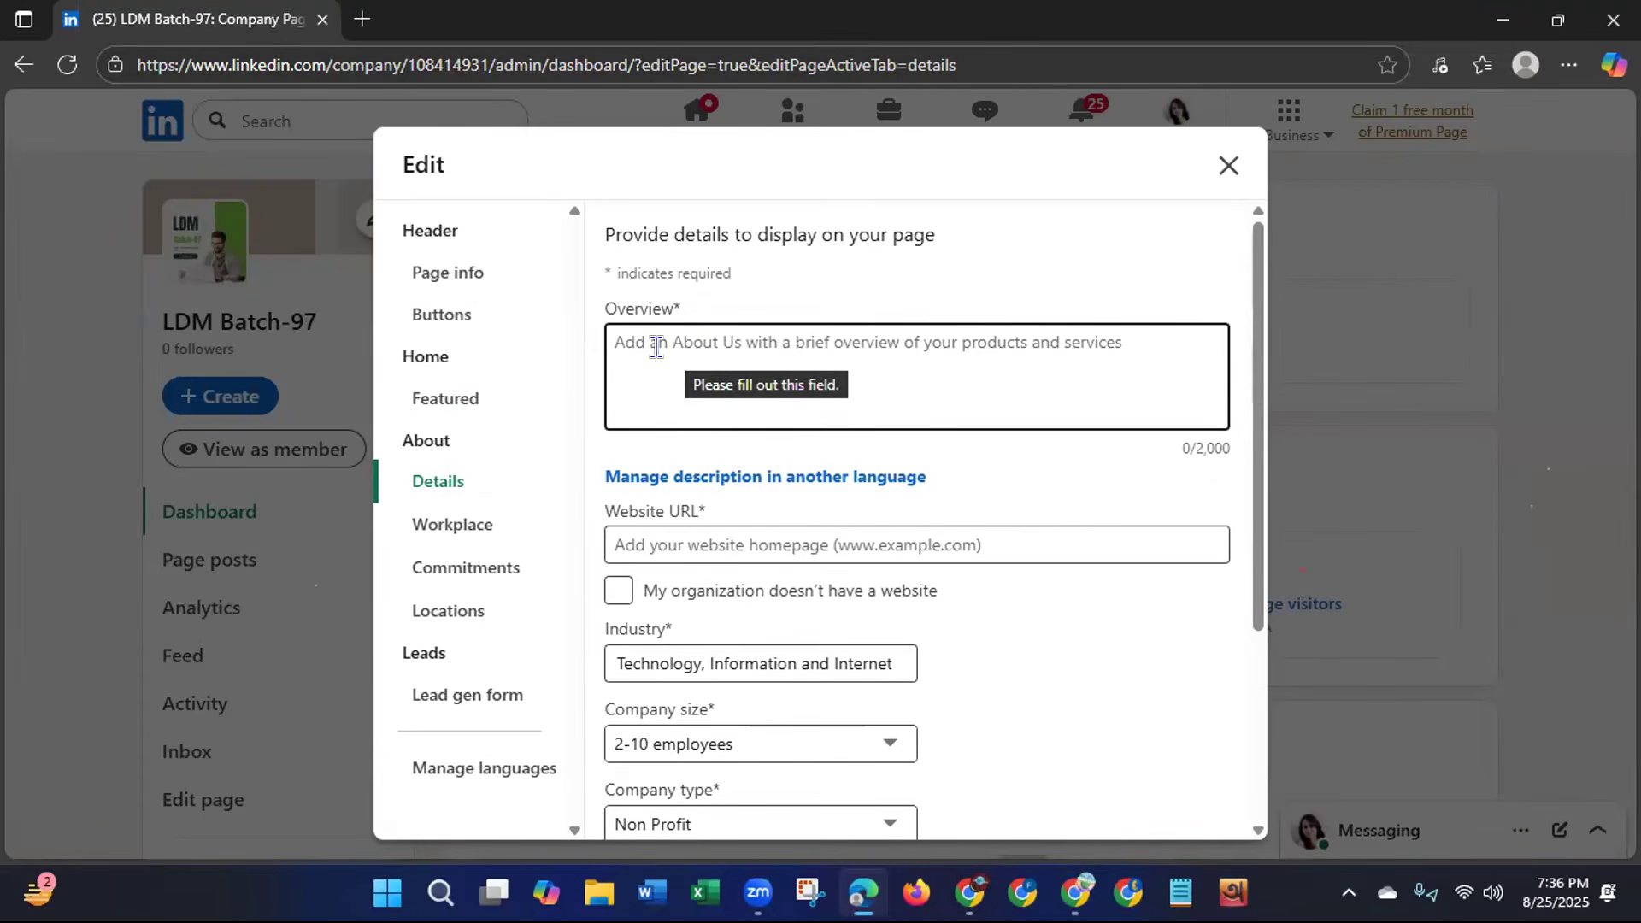
click(1025, 340)
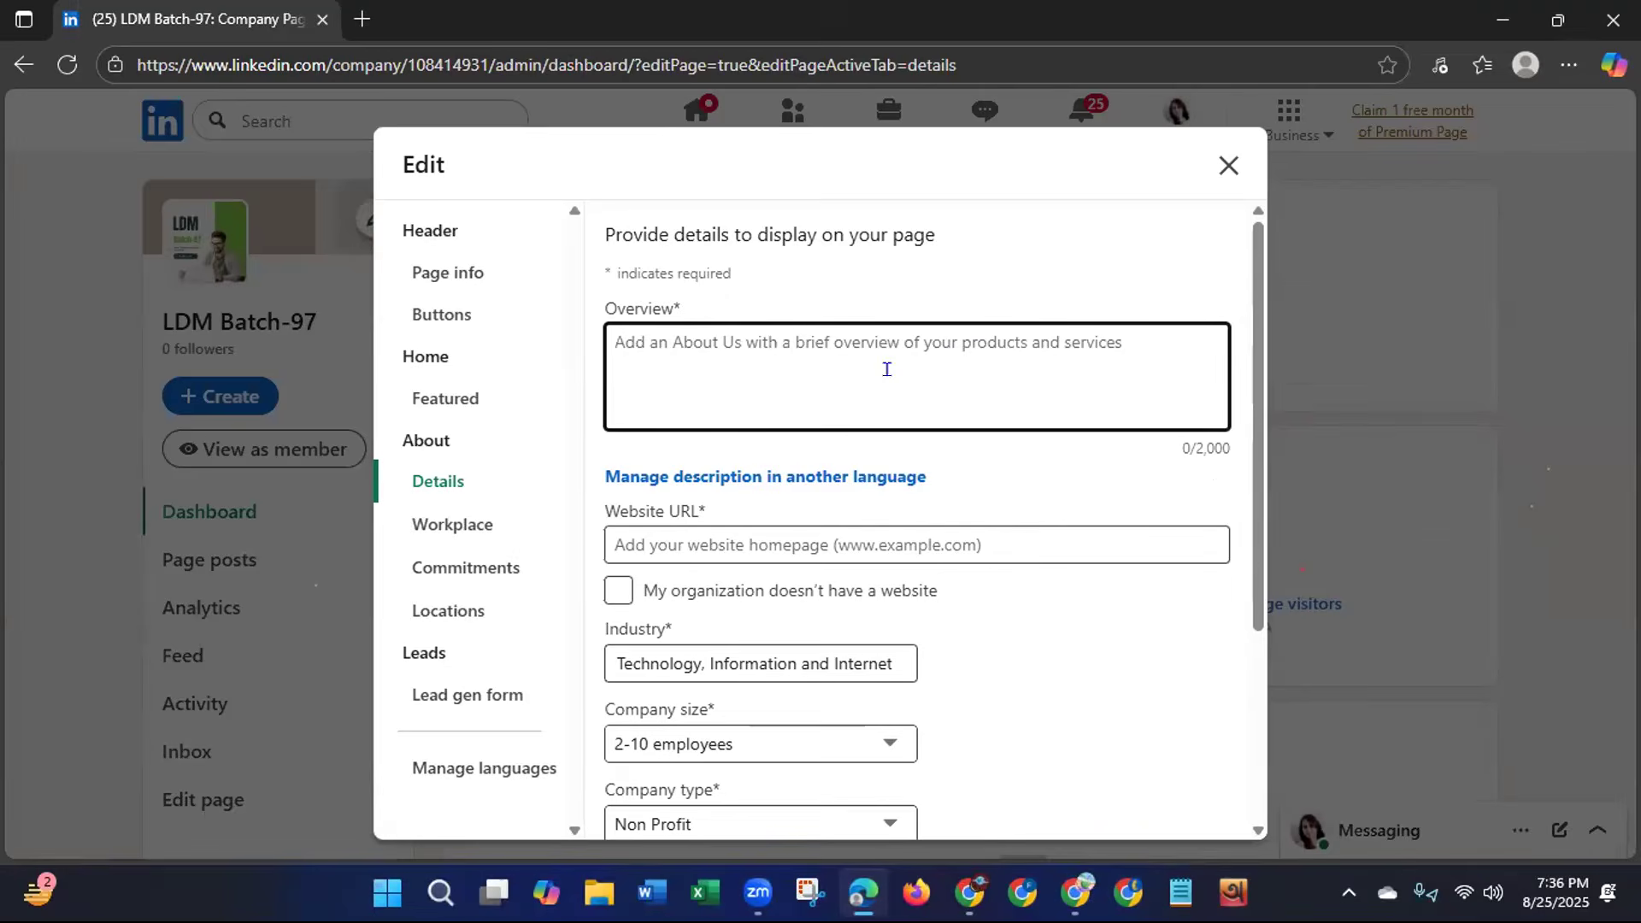
text(LDM )
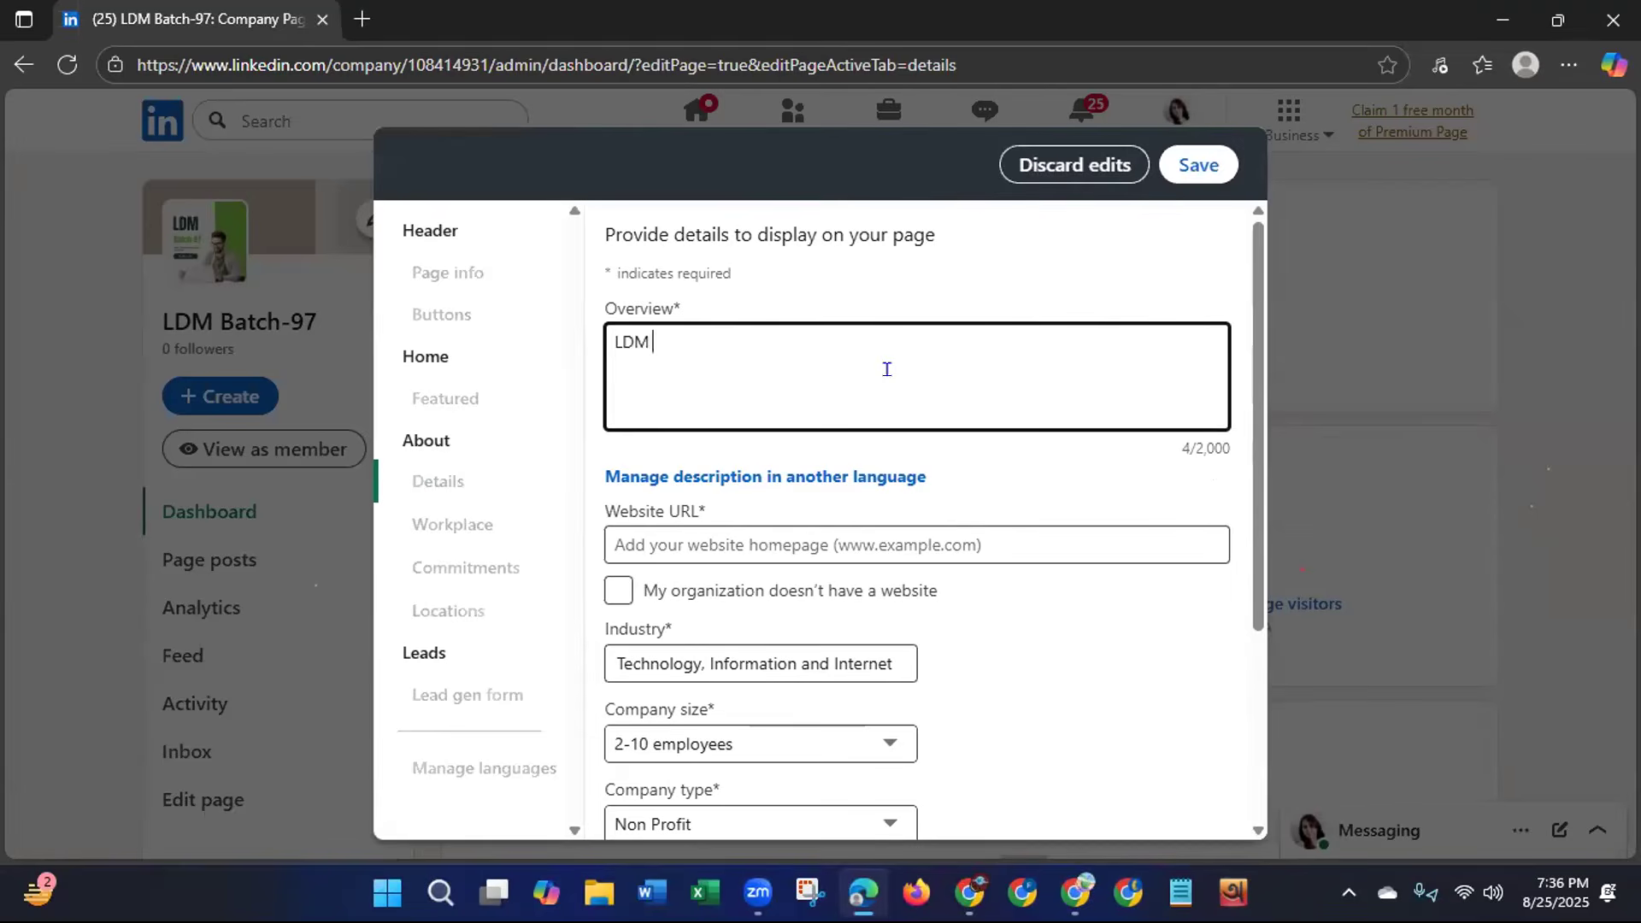
text(Batch-97 is a no)
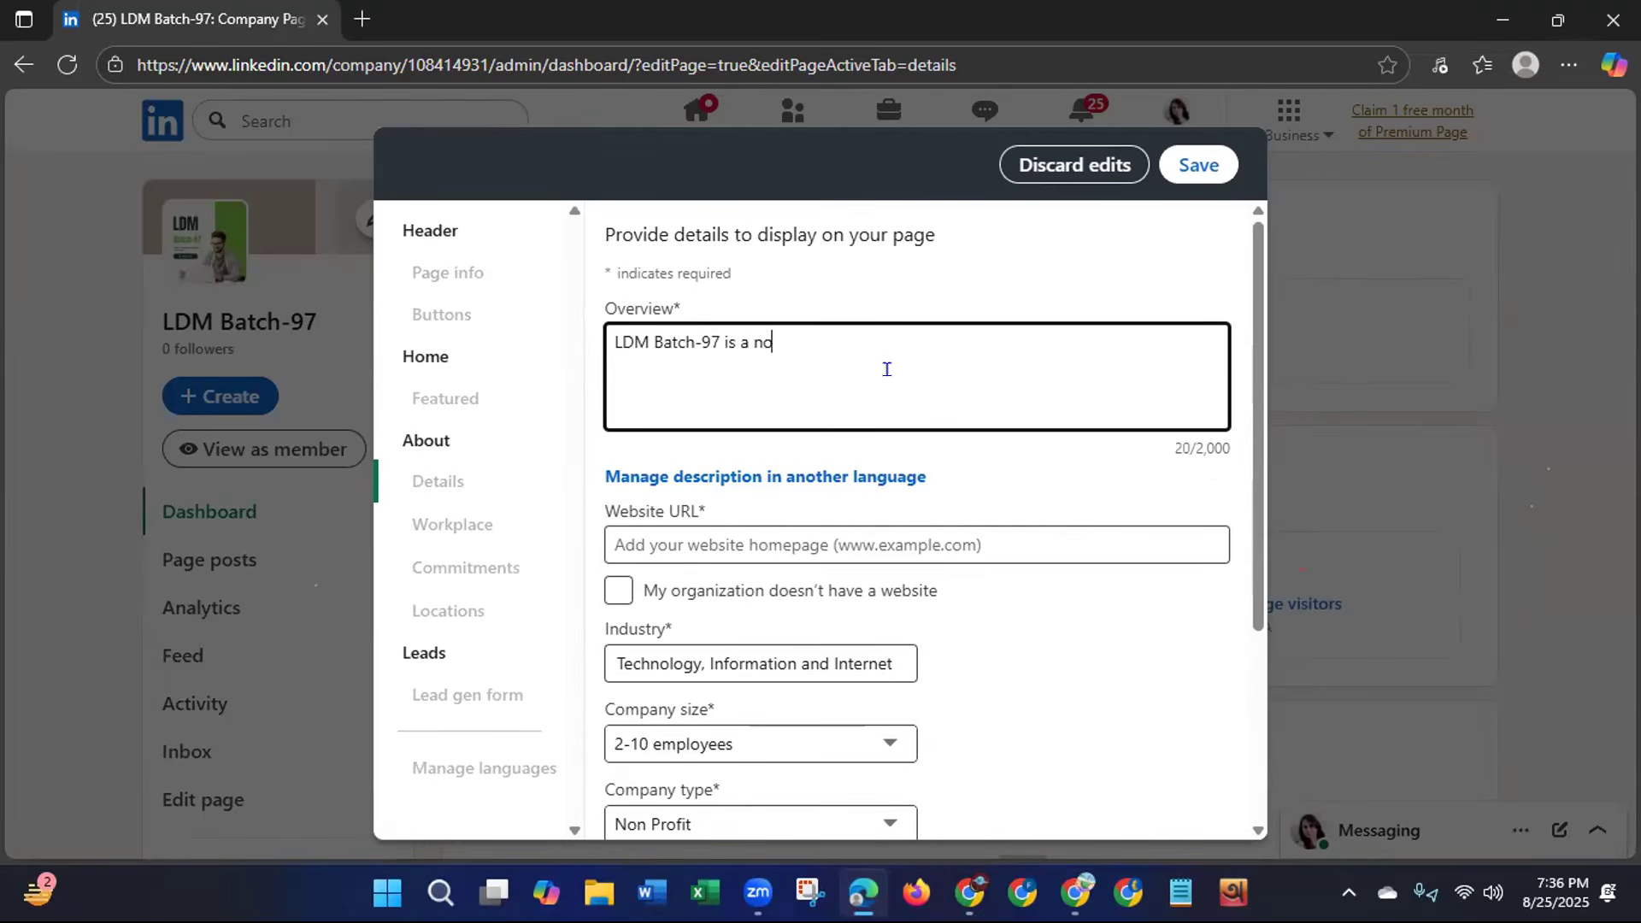
text(n-profitable organization)
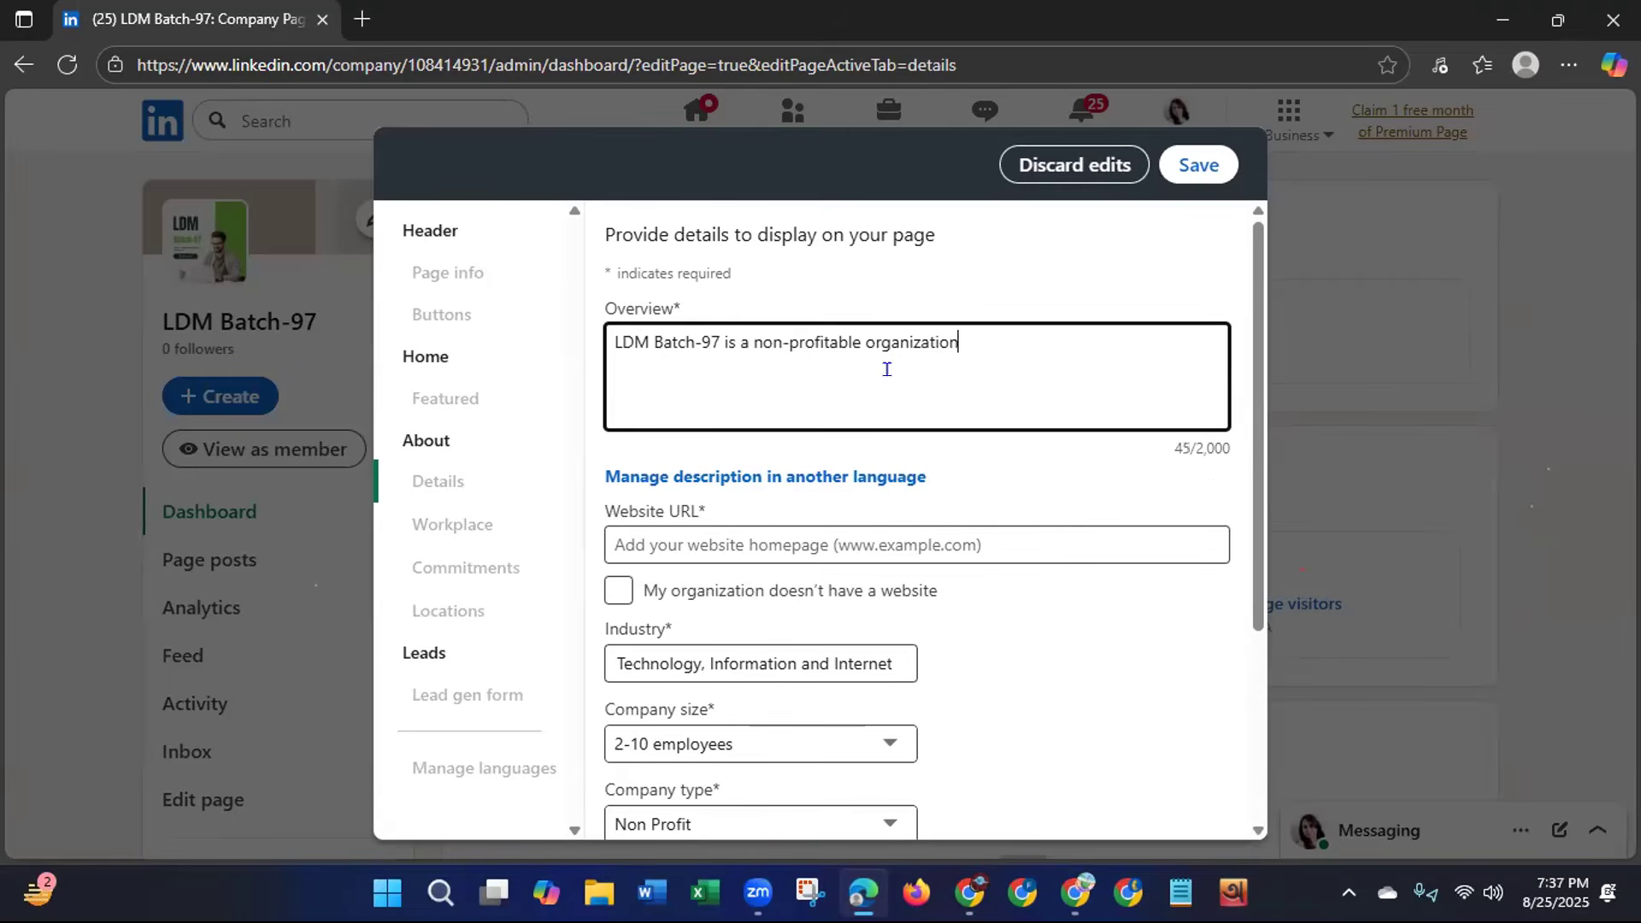
text( for helping)
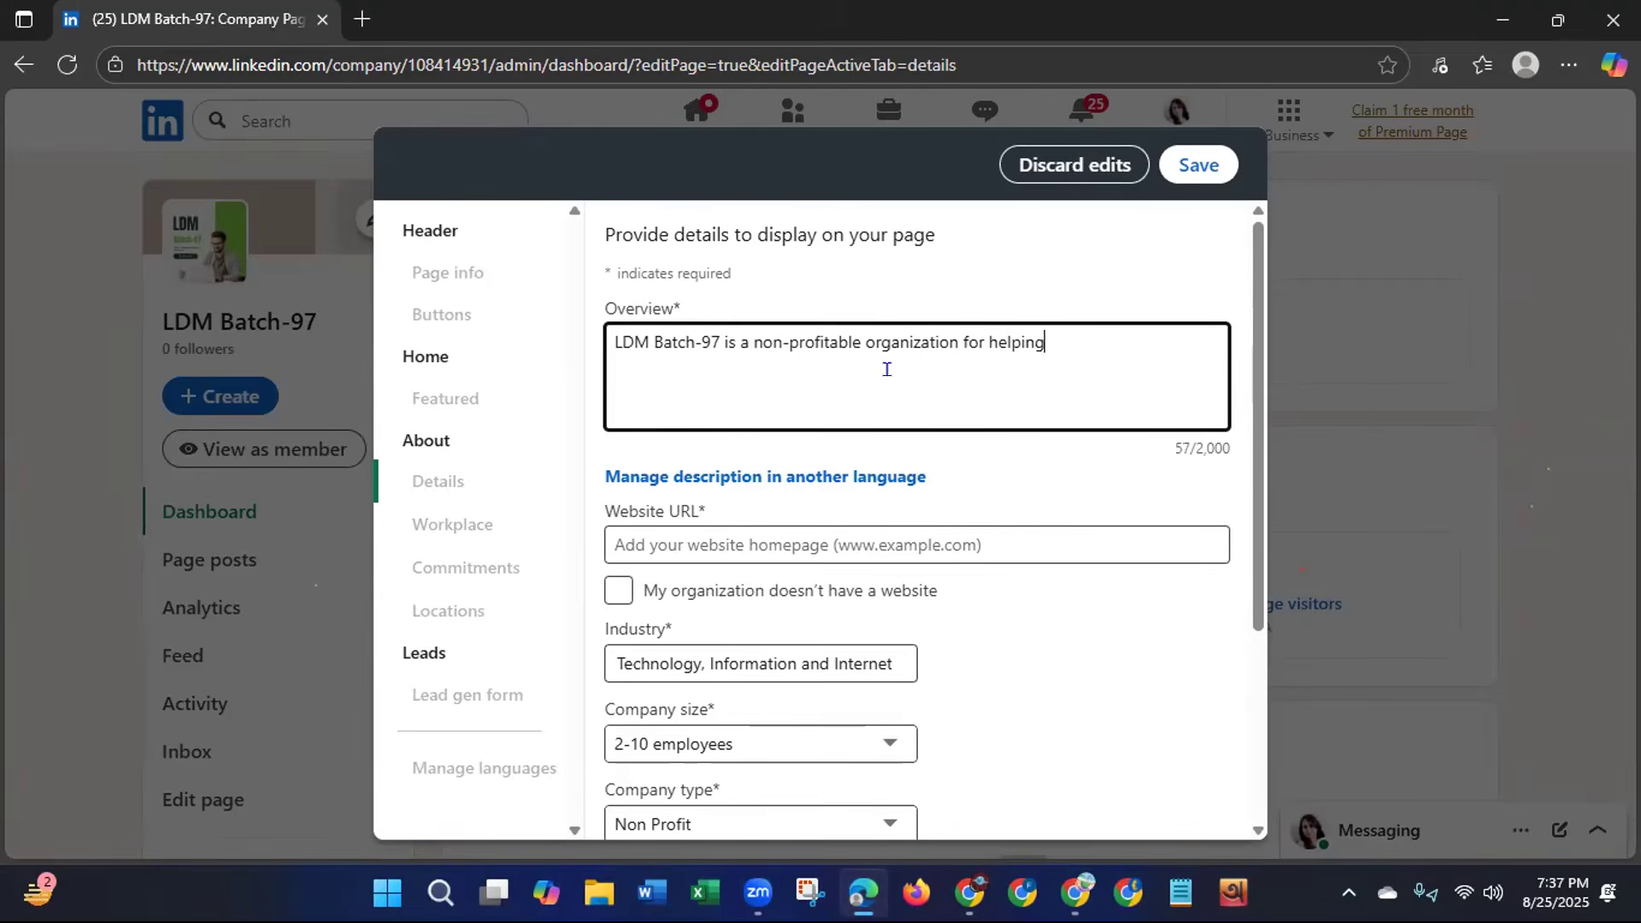
text( the digital mark)
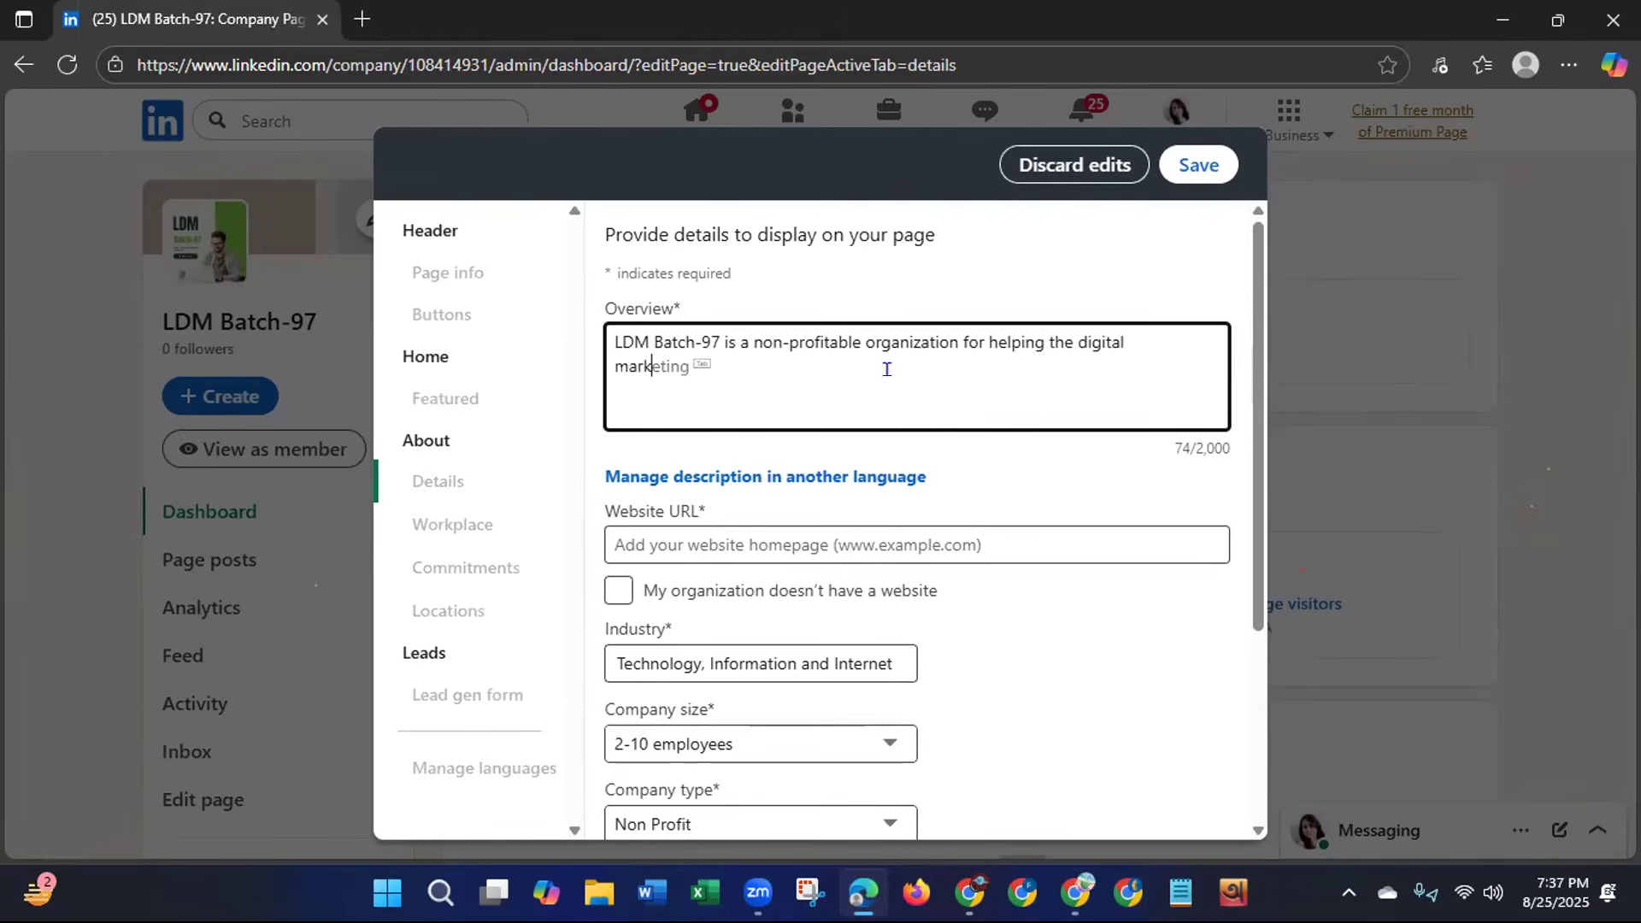
text(eter)
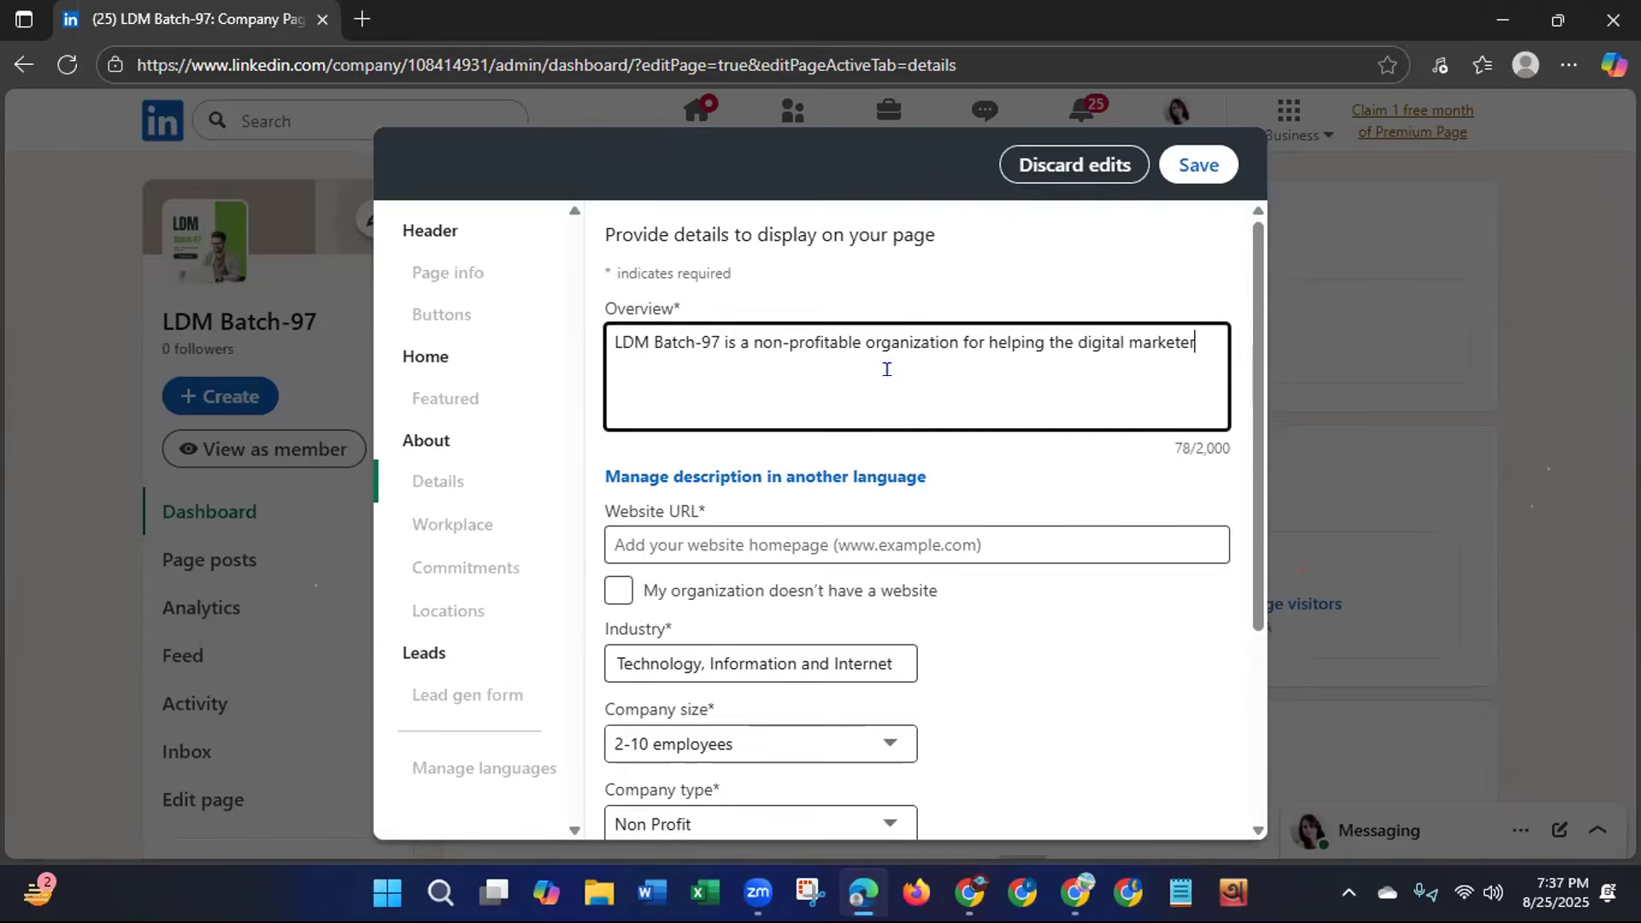
text(s and freelancers o)
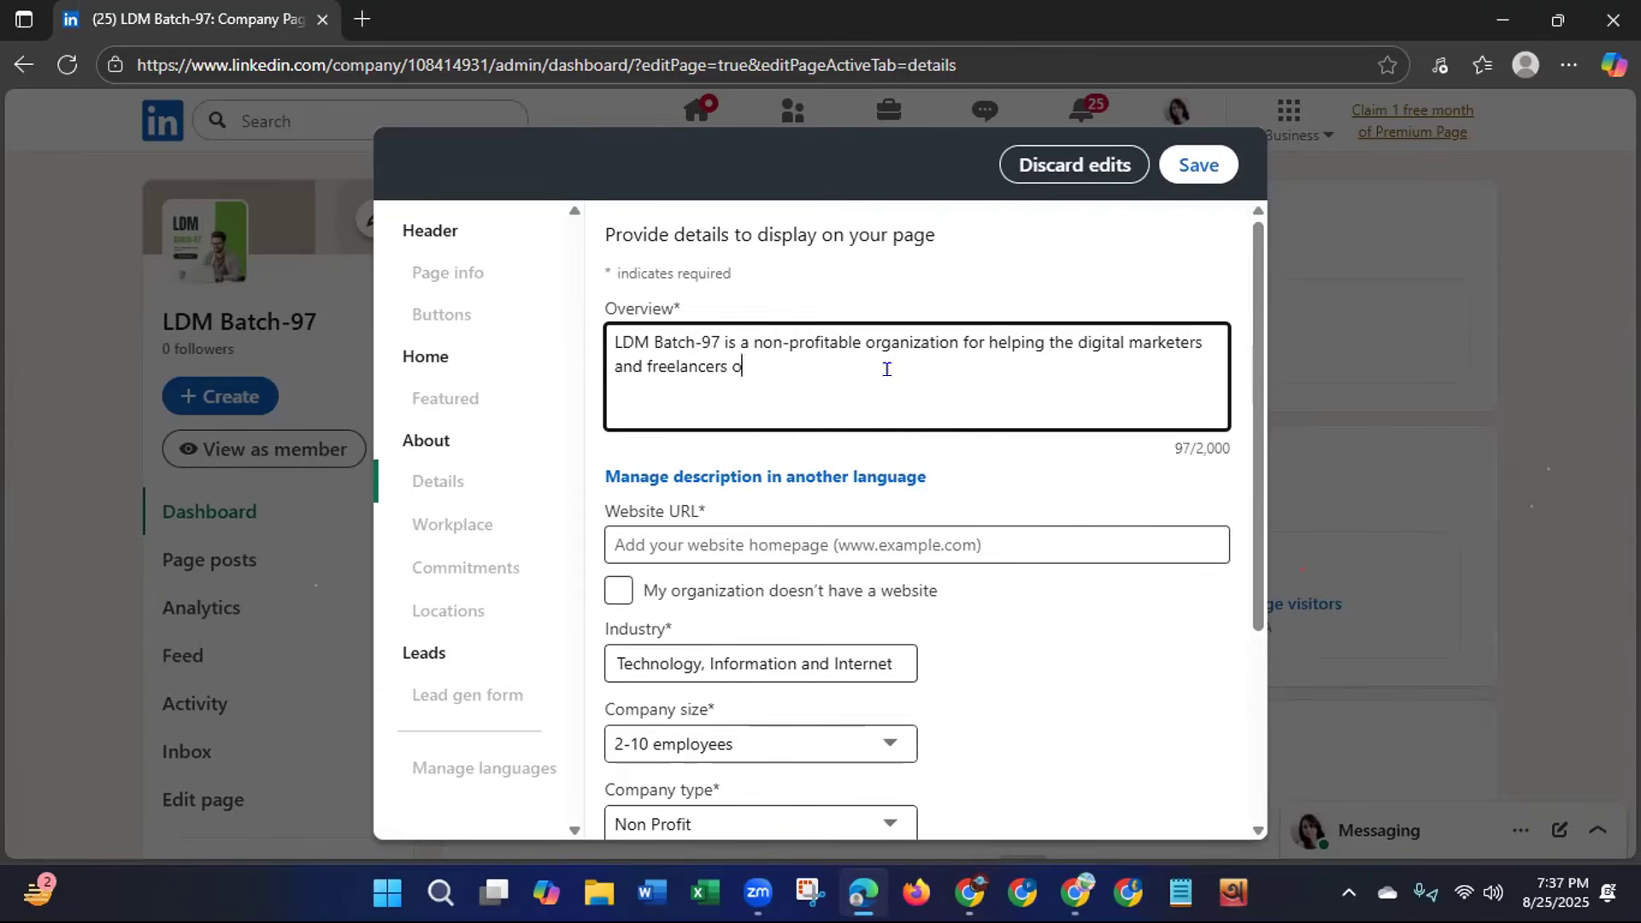
text(f Bangladesh.)
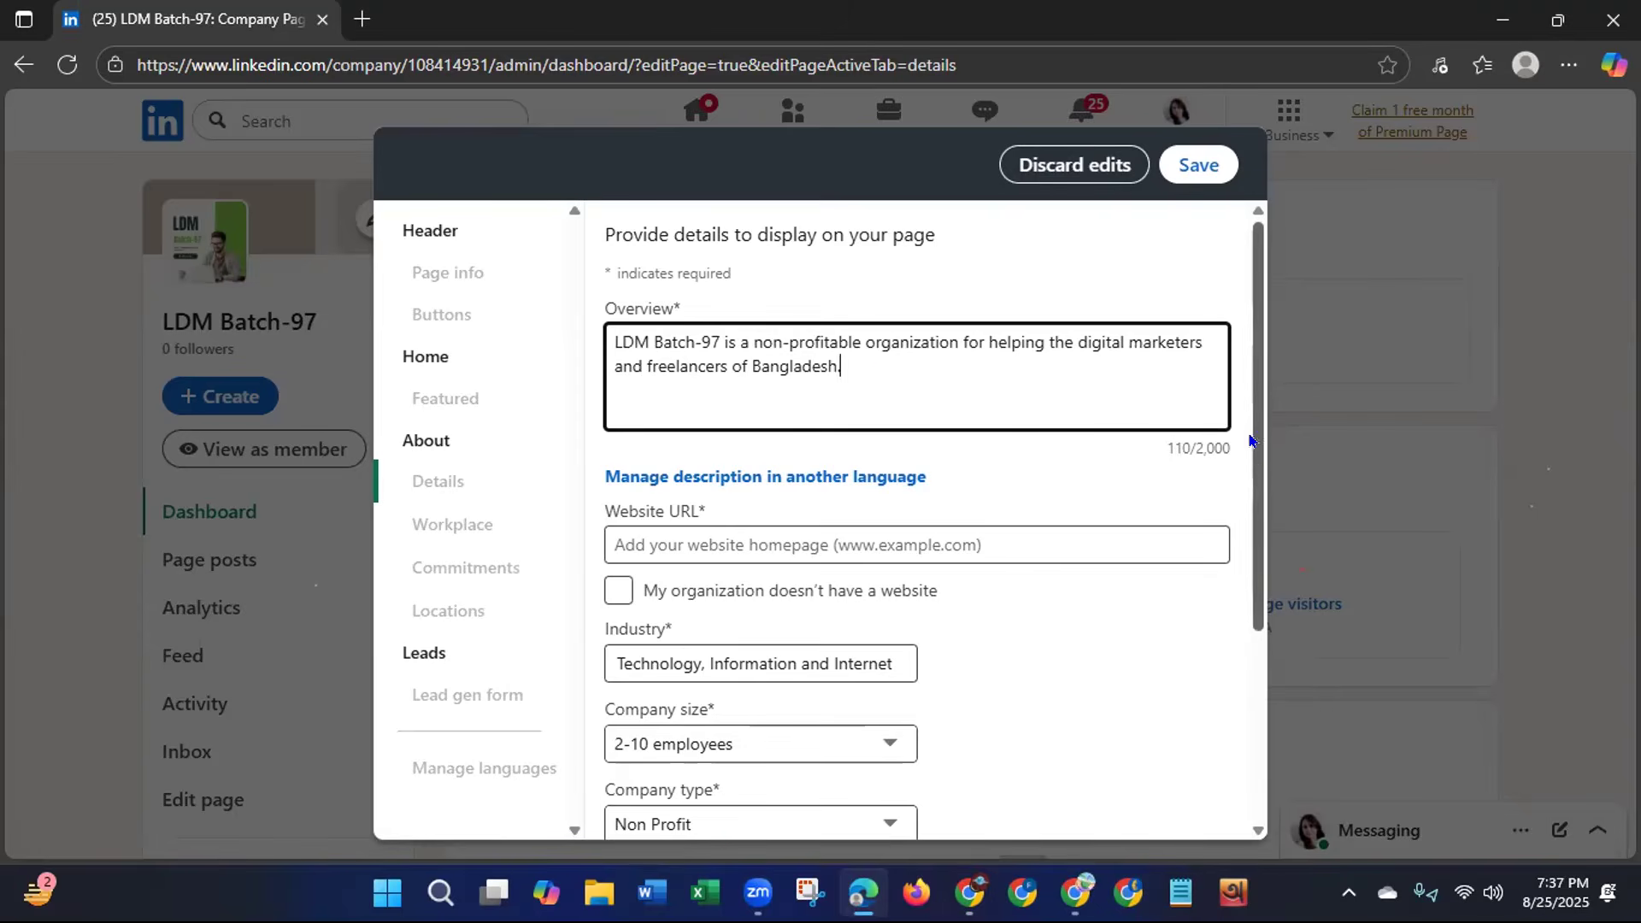
Mark the organization as having no website and set the year founded to 2025.
drag(1253, 457, 1232, 576)
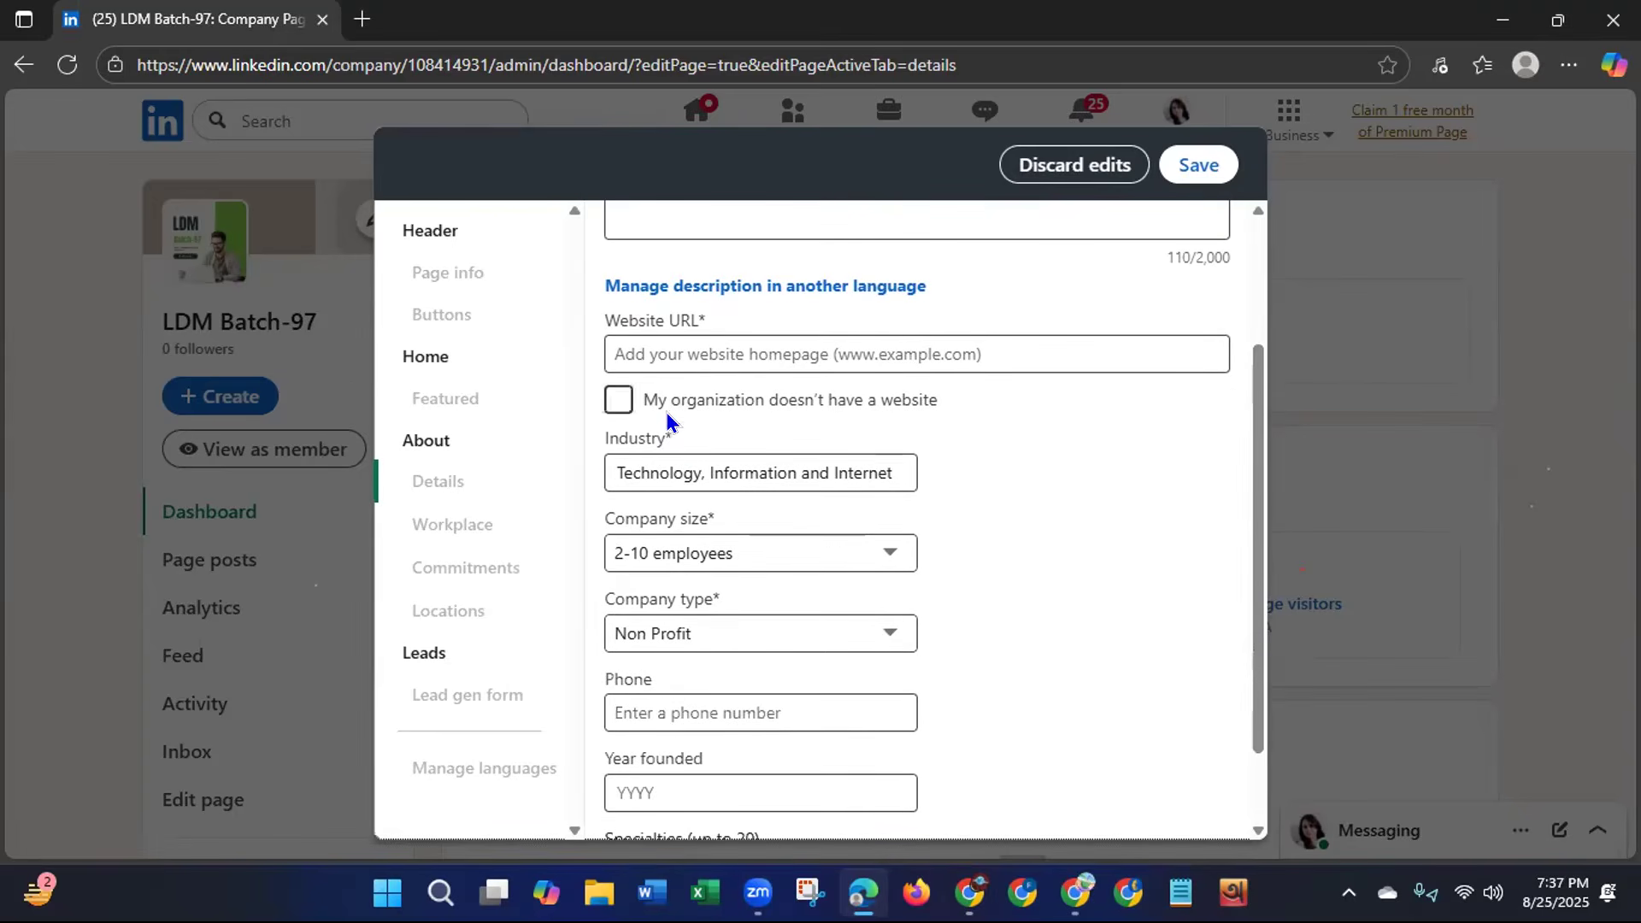
click(684, 325)
click(612, 401)
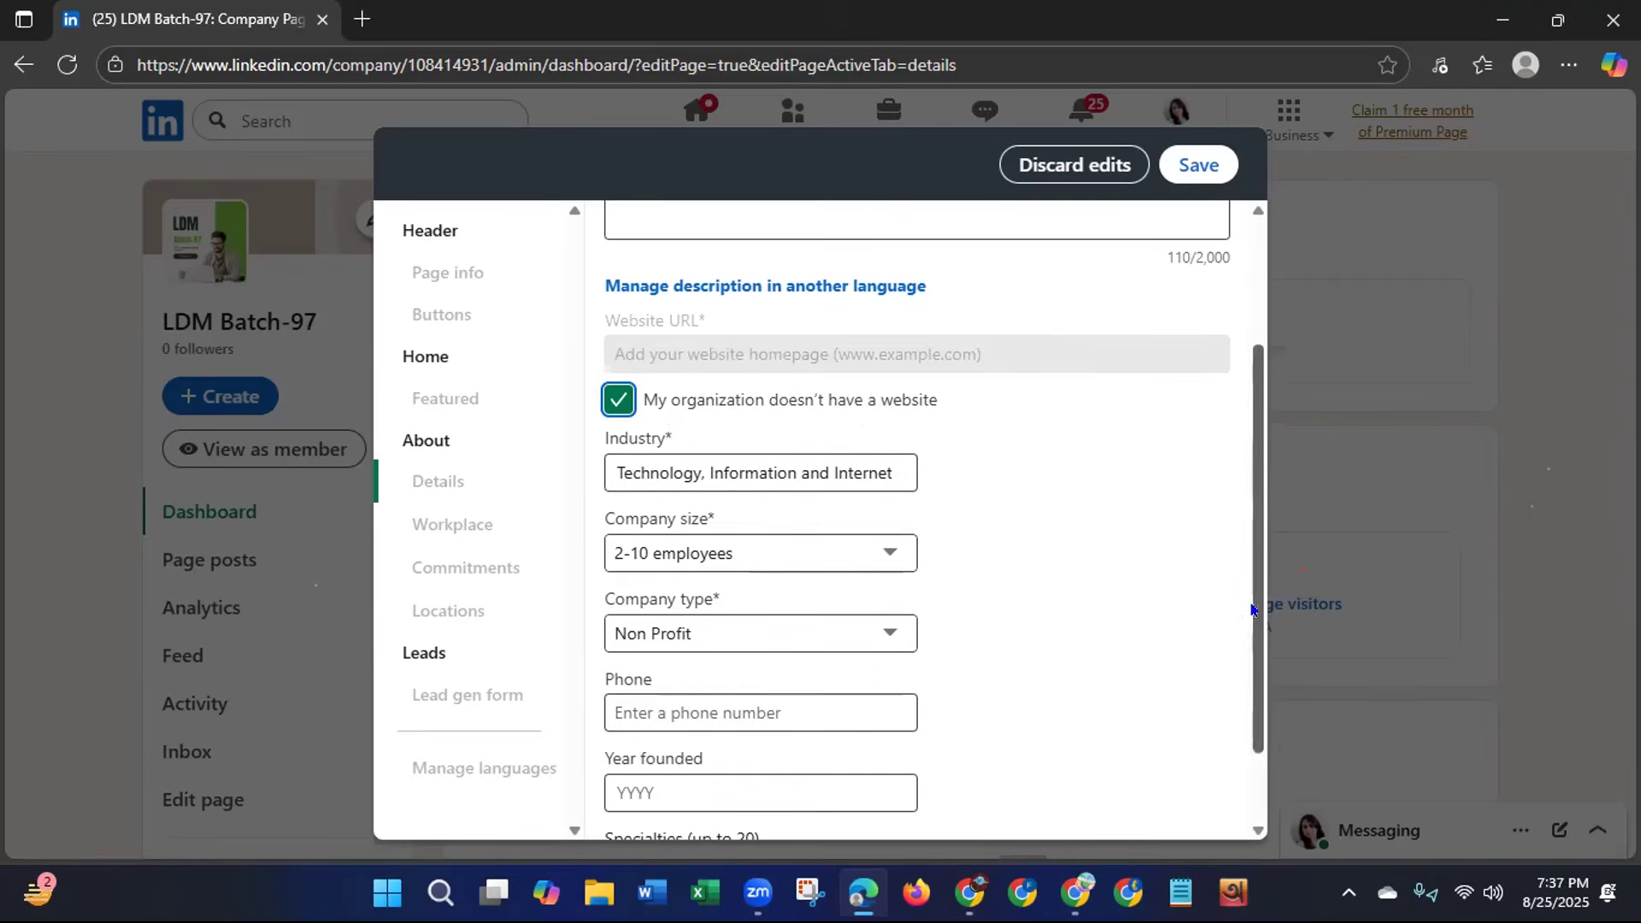
scroll(1236, 609, down, 1)
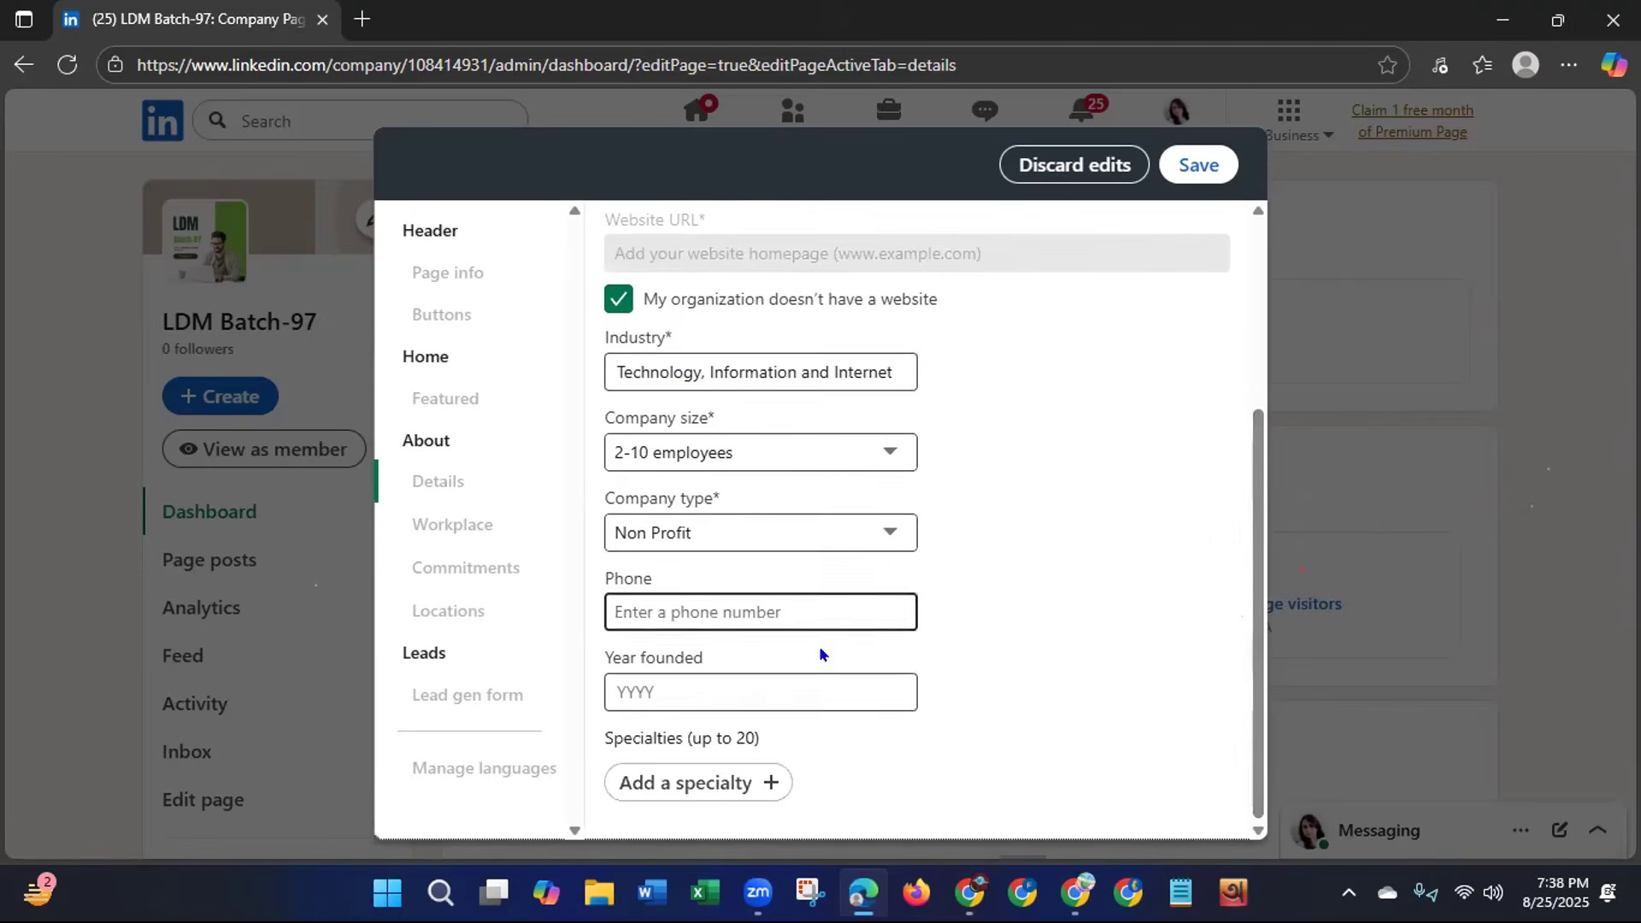
click(890, 684)
text(2025)
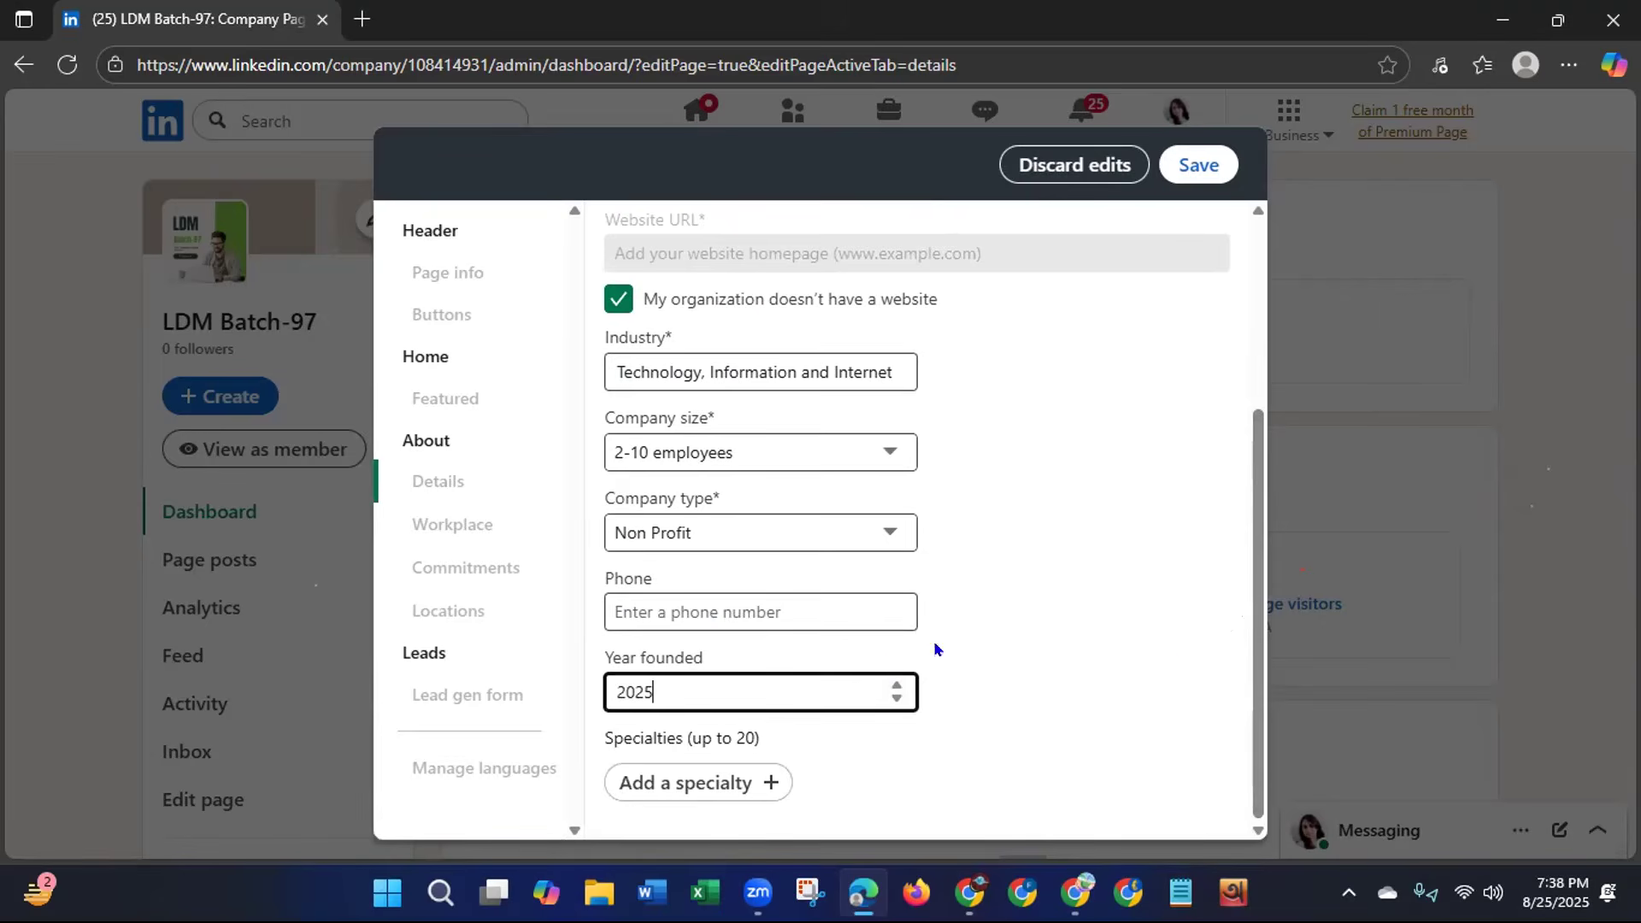
Add "Digital Marketing" as the first specialty in the page details.
click(712, 775)
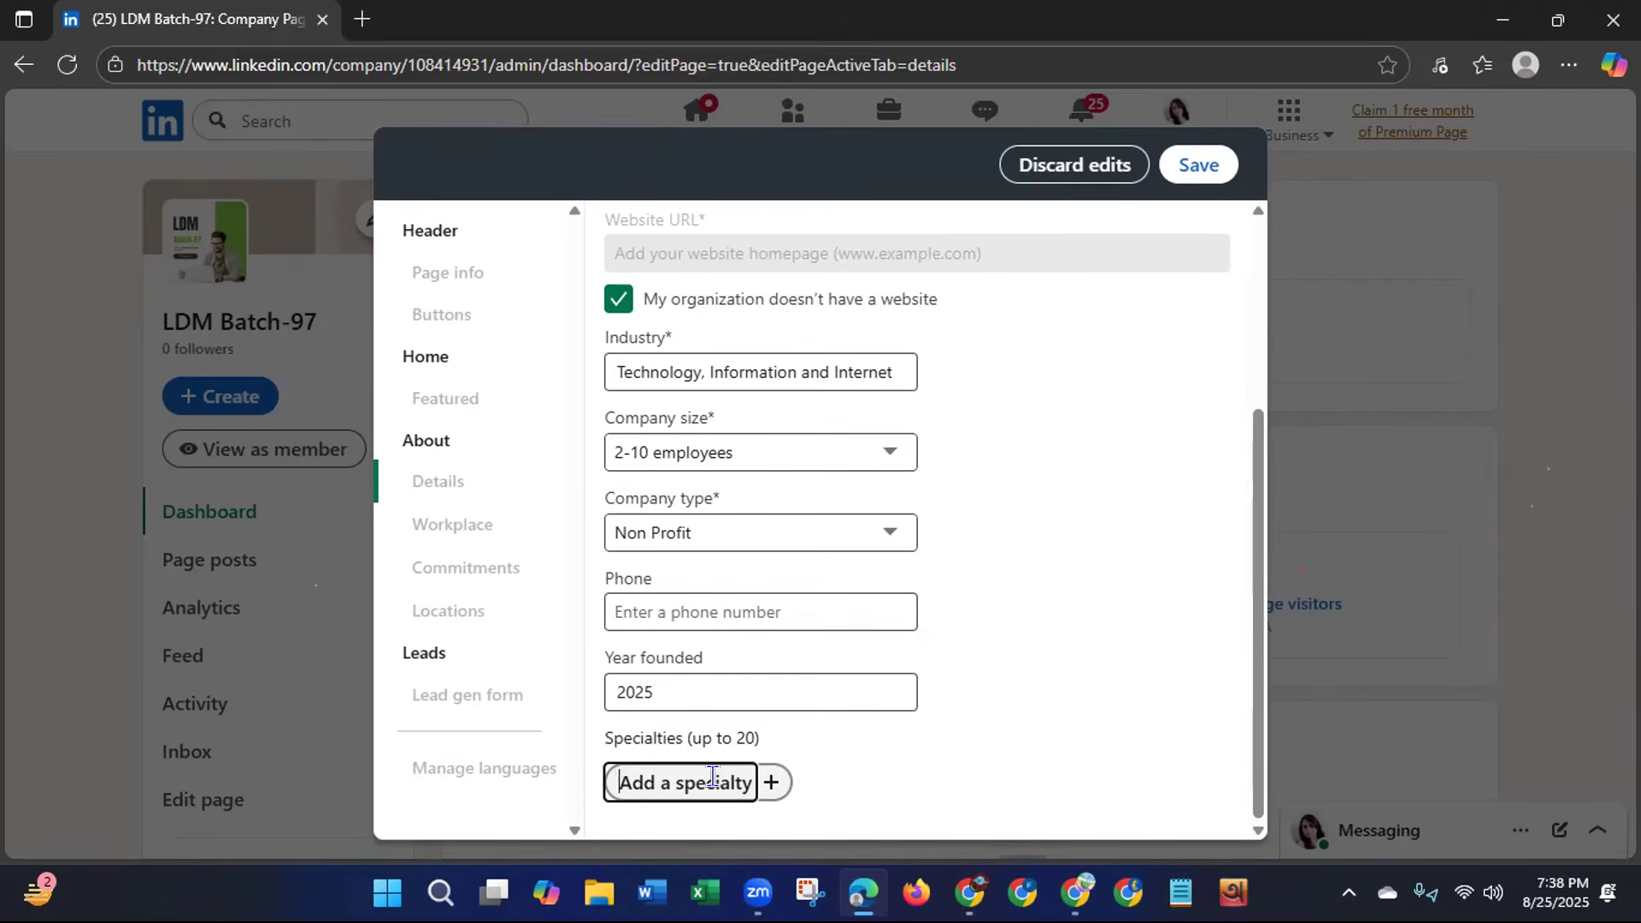
text(Digital )
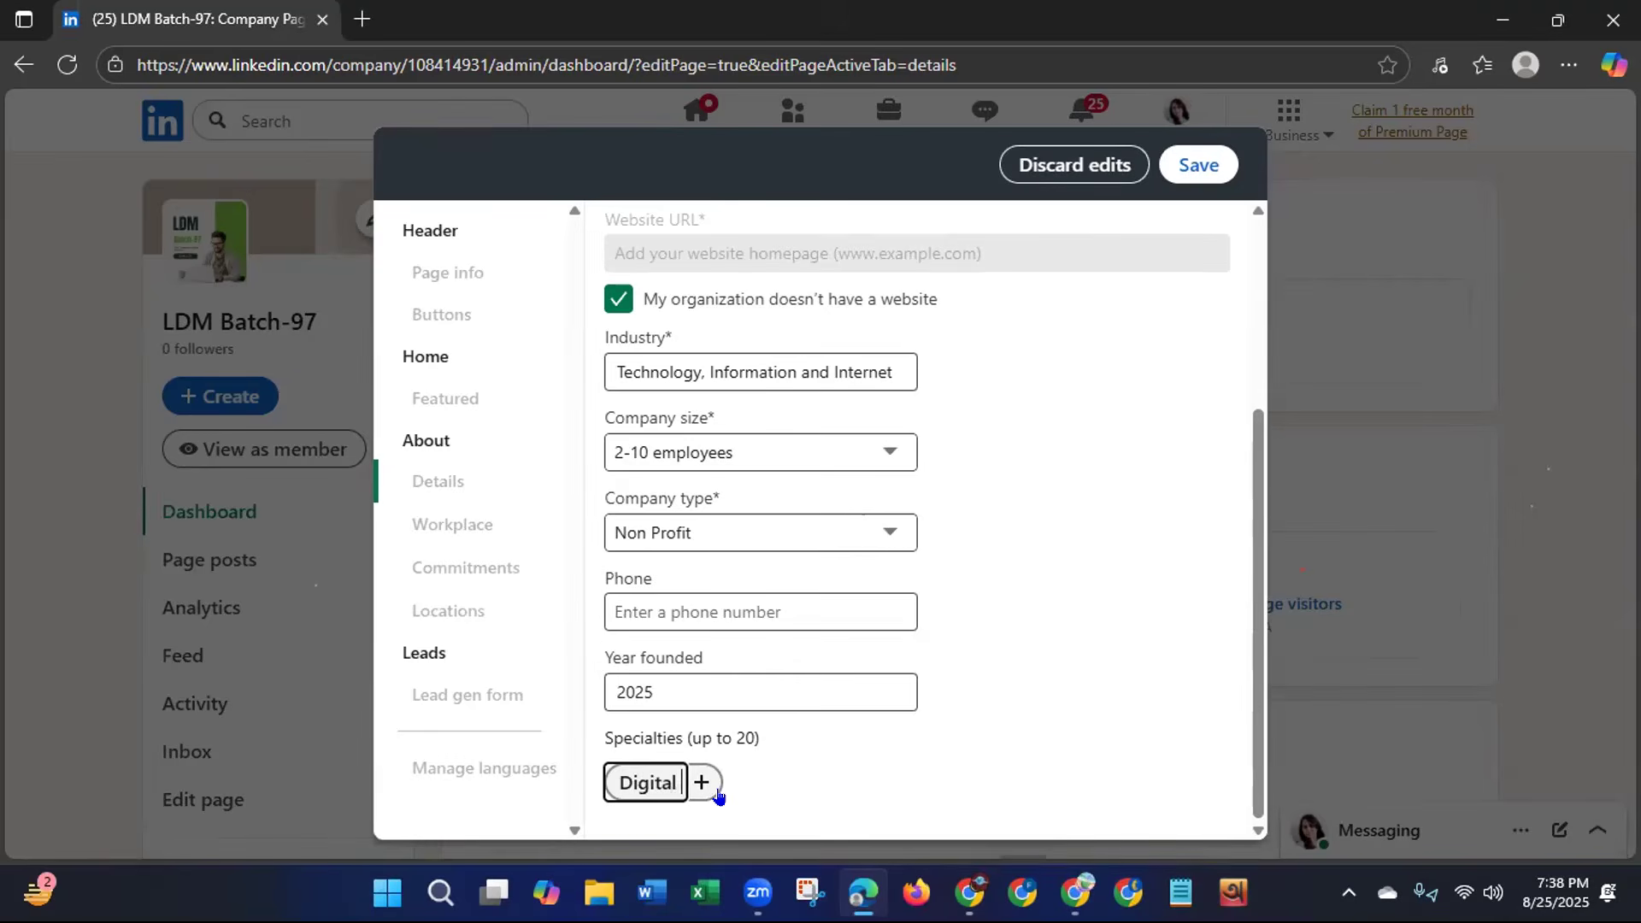
text(Marketing)
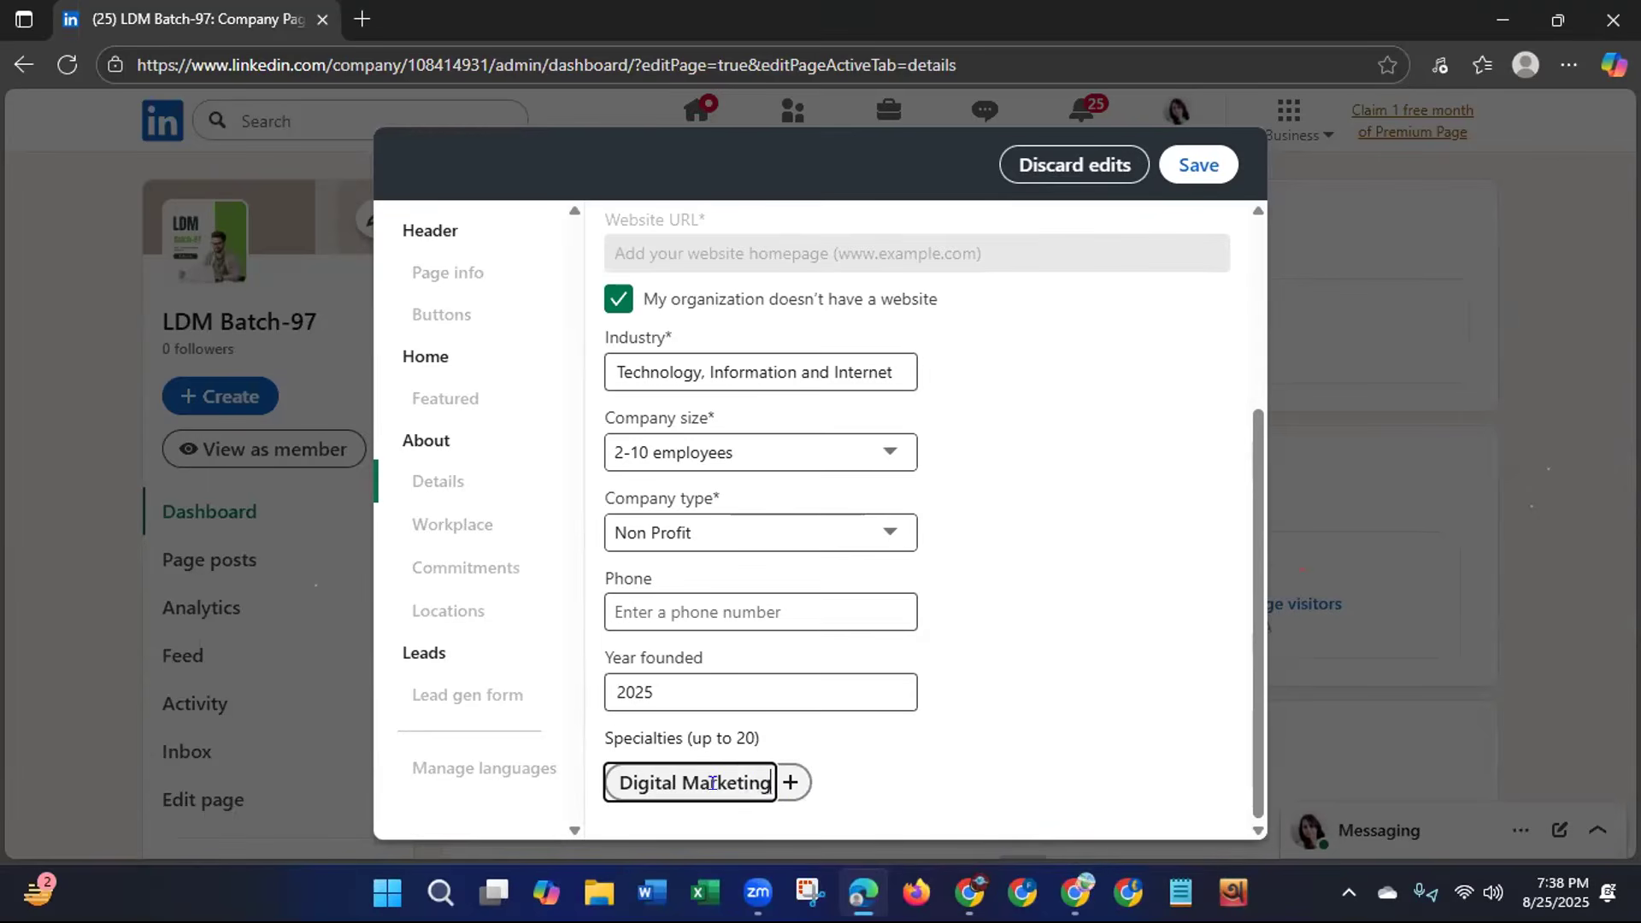
key(Return)
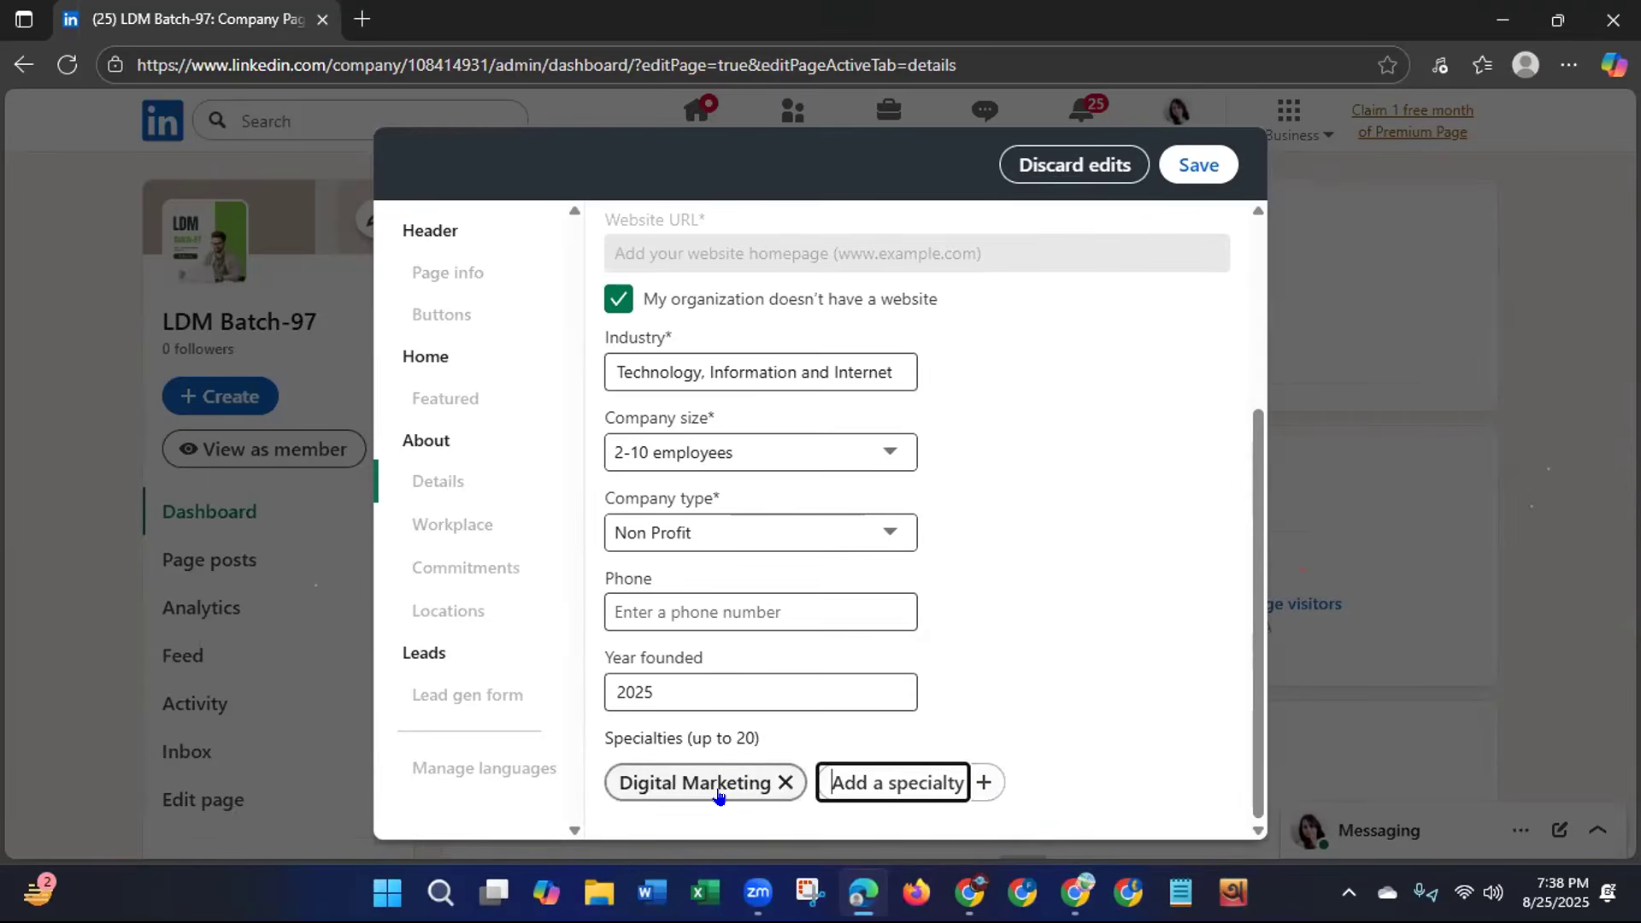
Add "Social Media Marketing" as the second specialty of the page.
text(S)
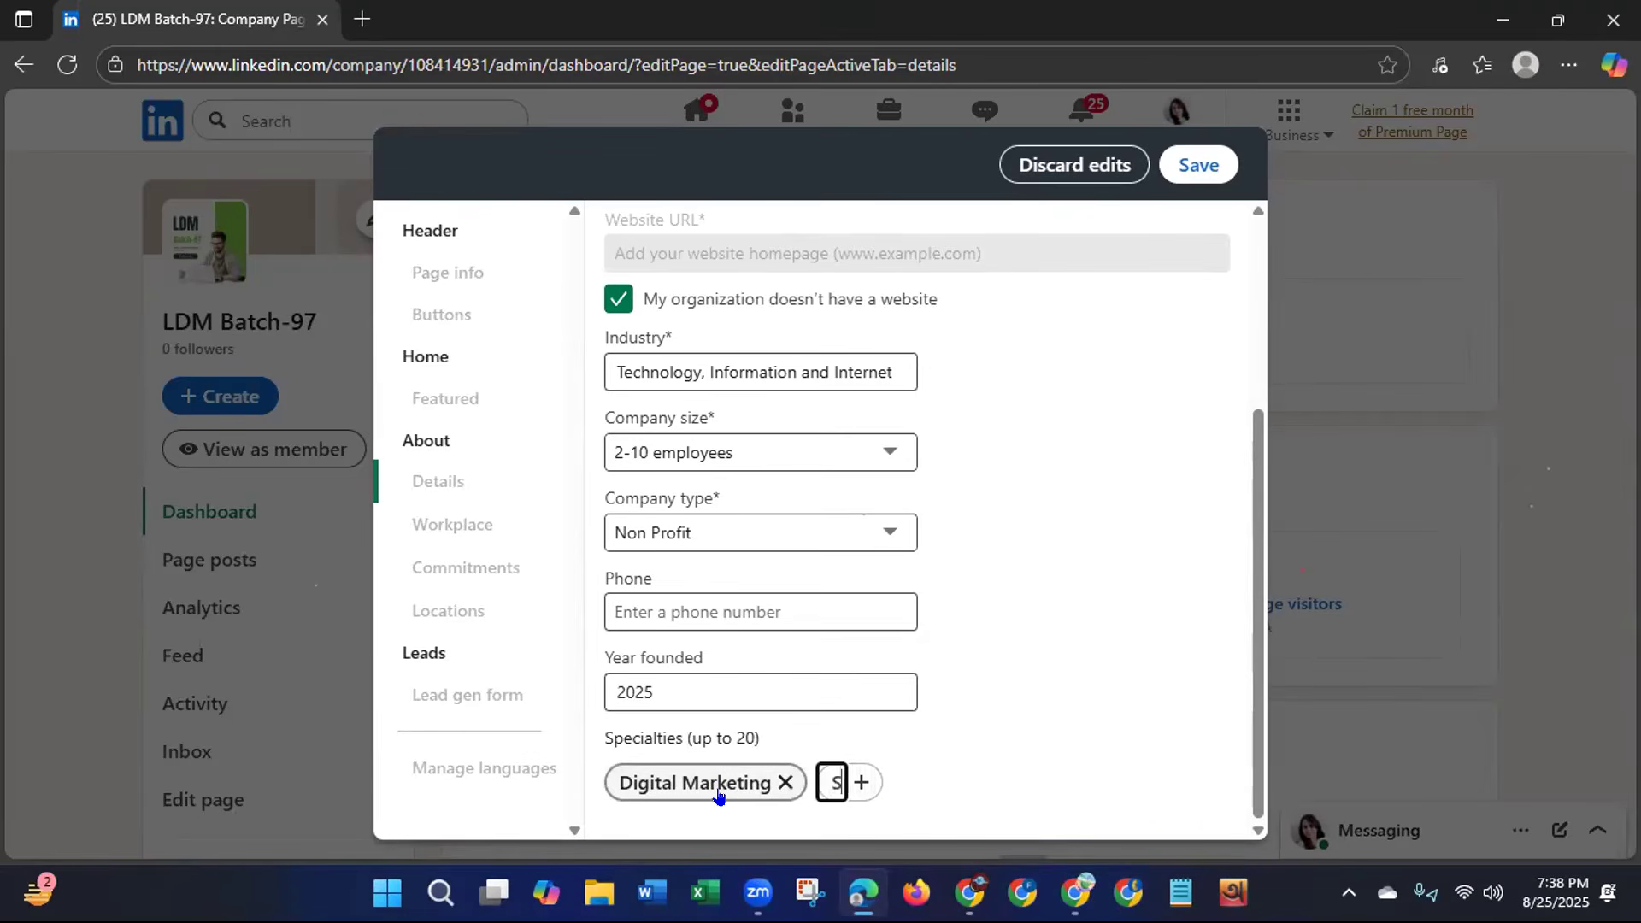
text(ocial)
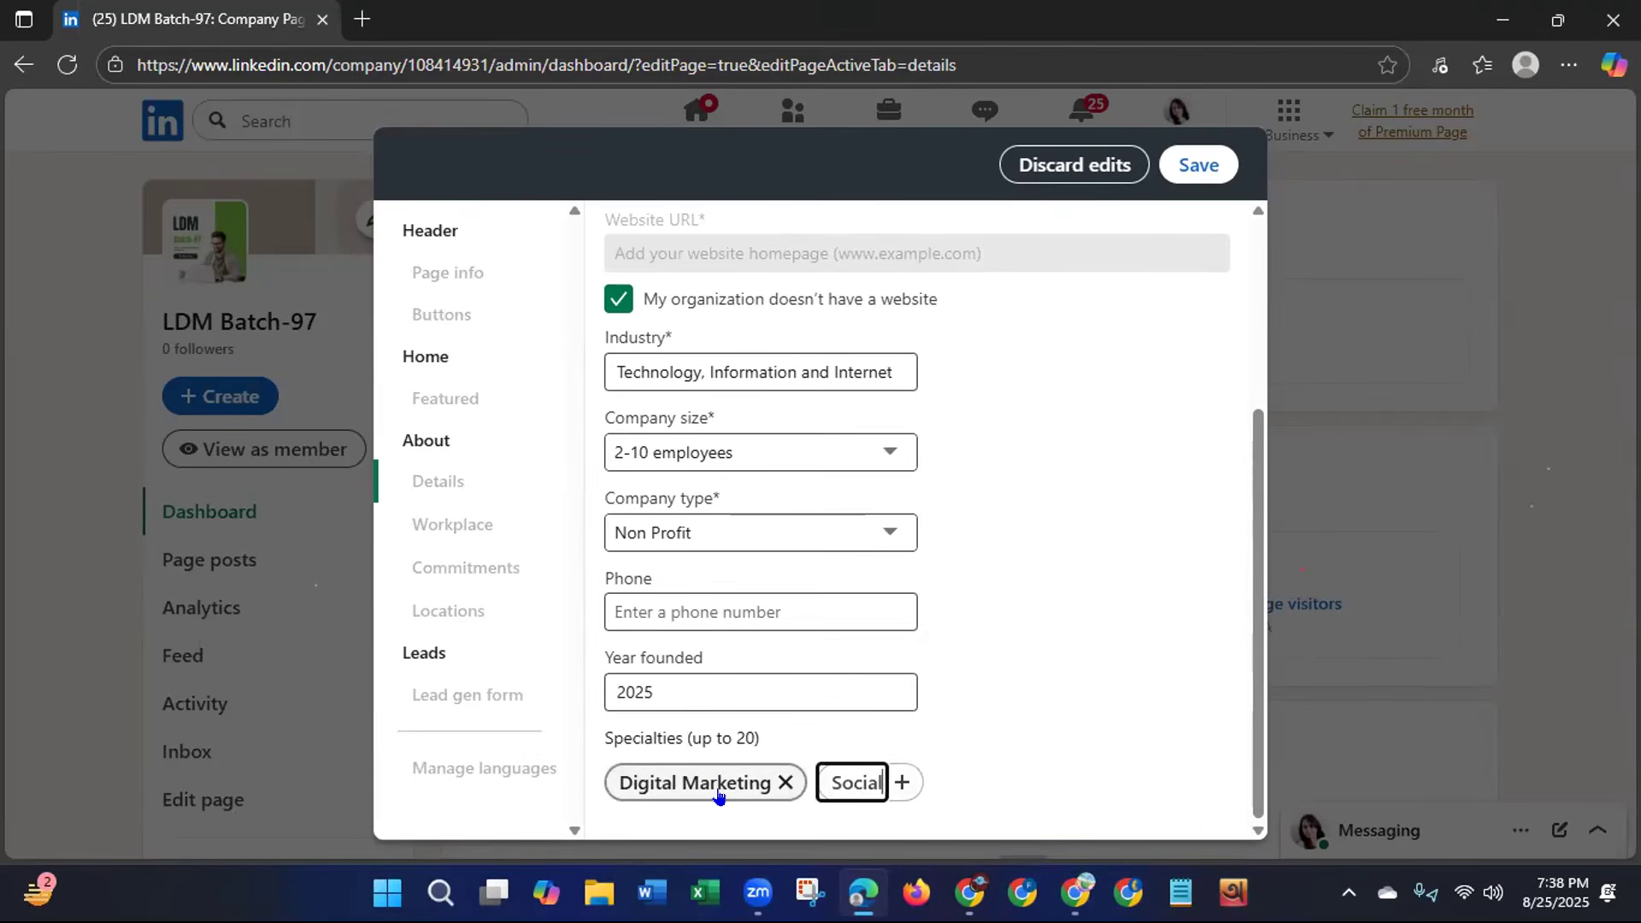
text( Media)
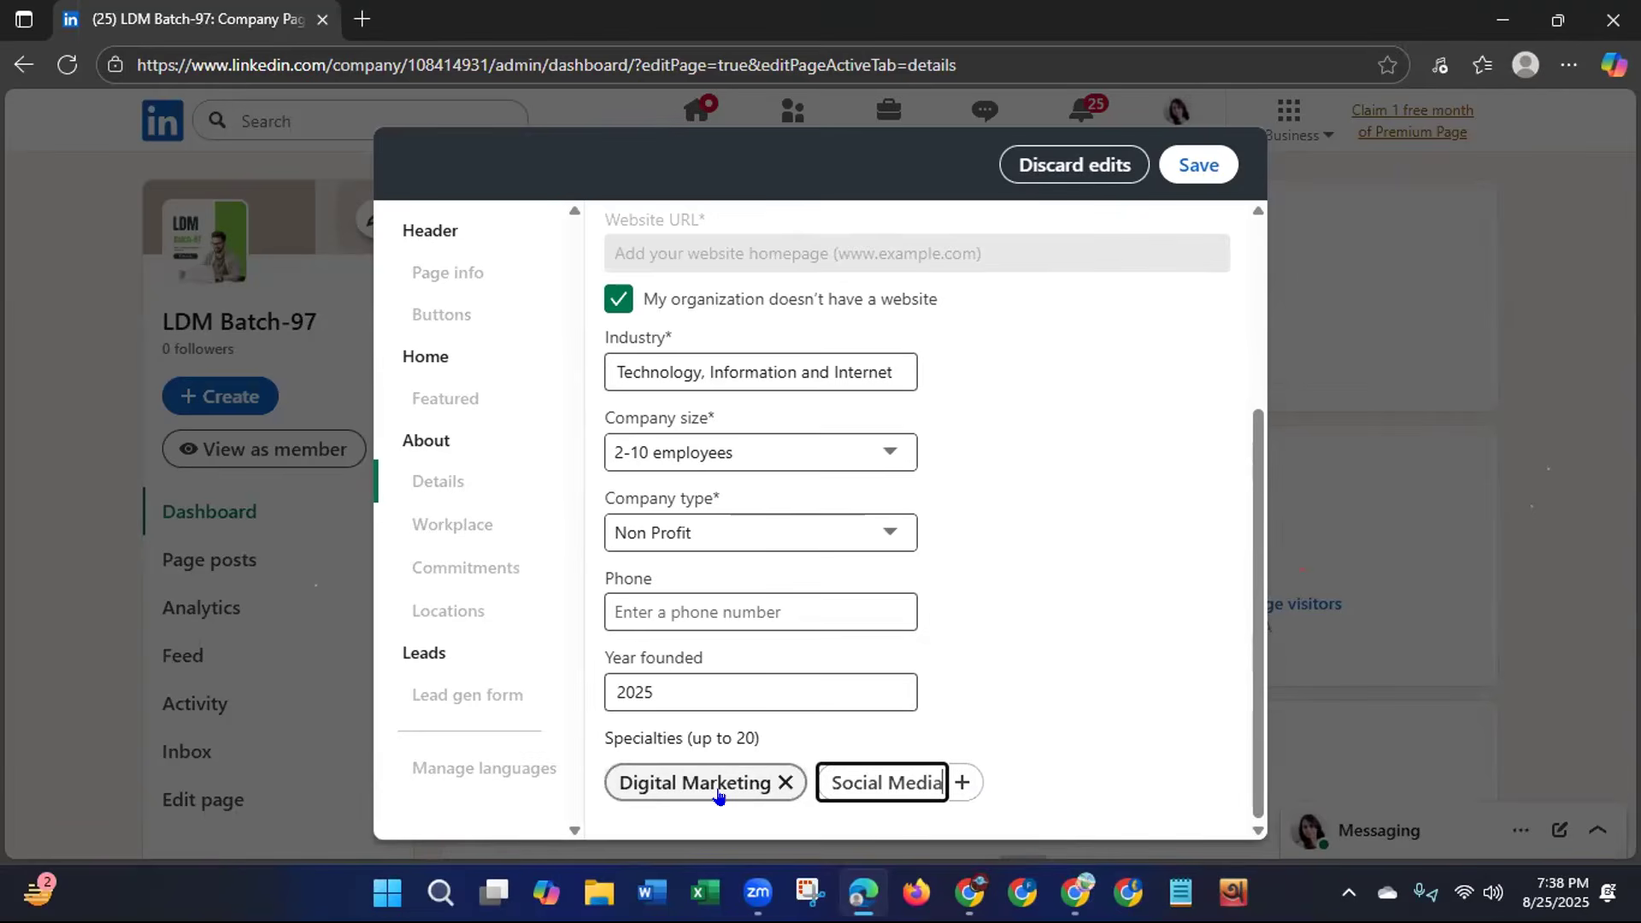
text( Mar)
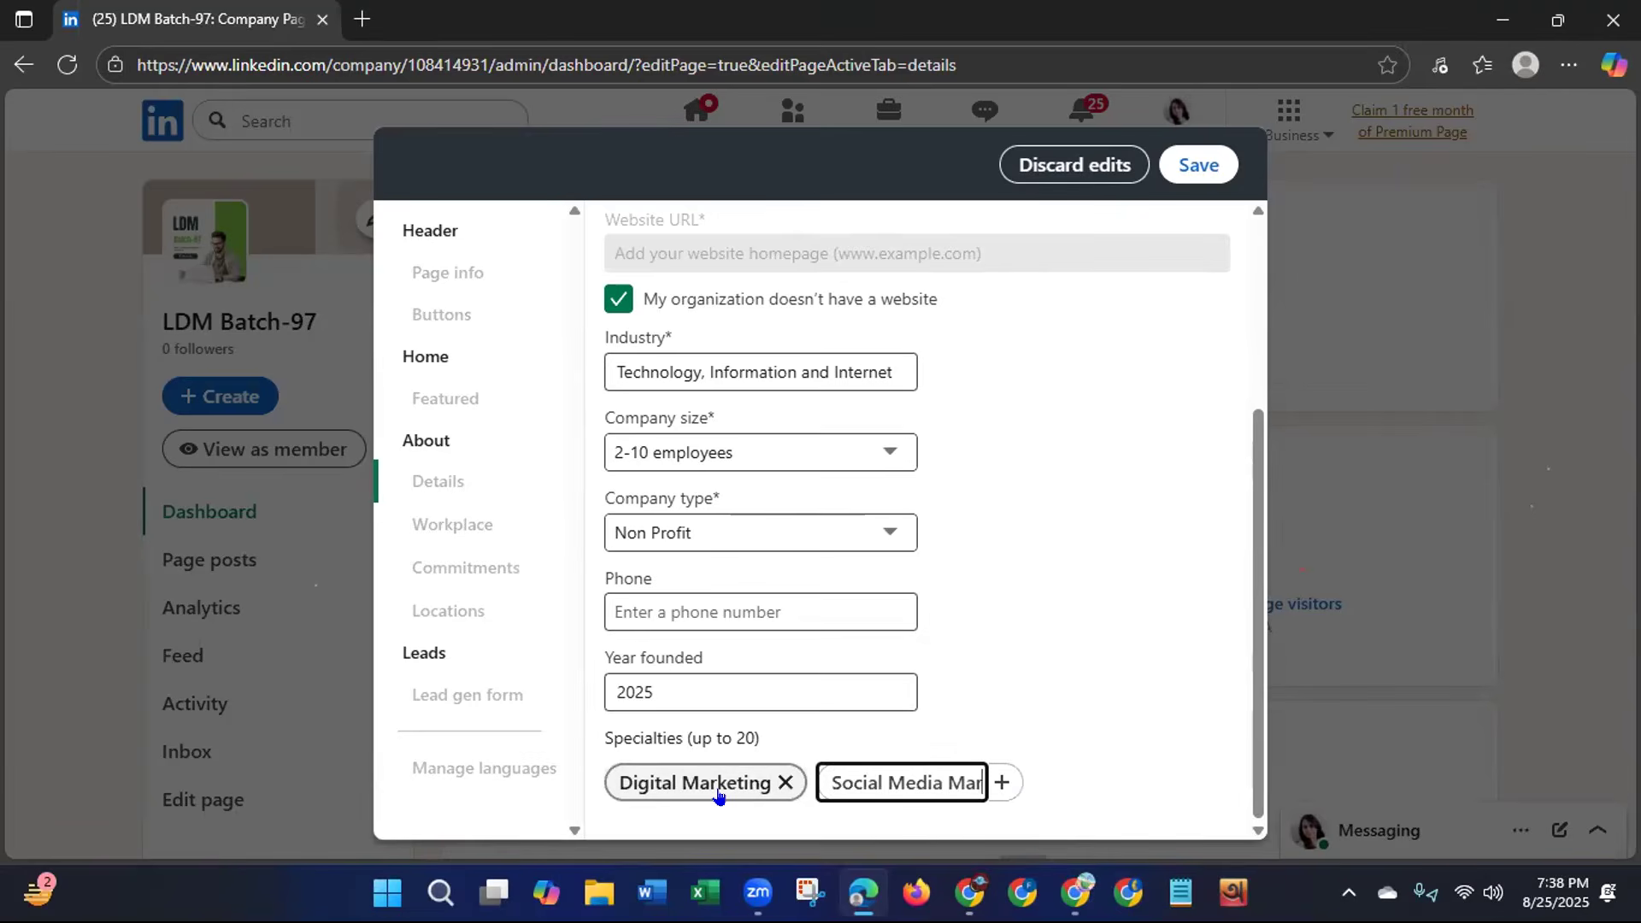
text(keting)
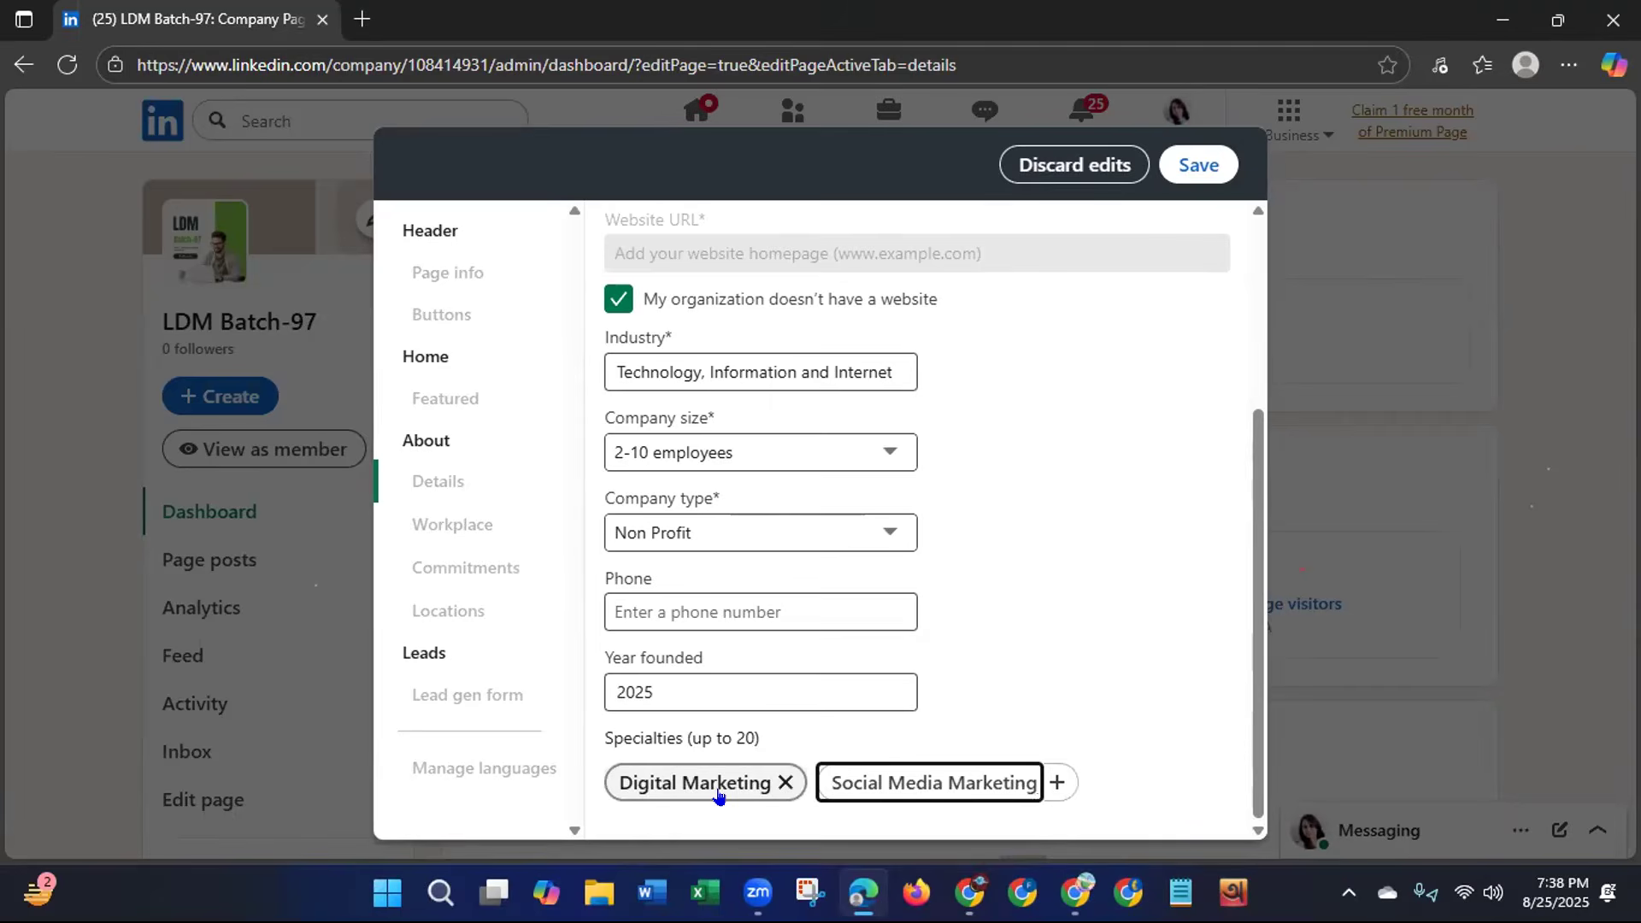
key(Return)
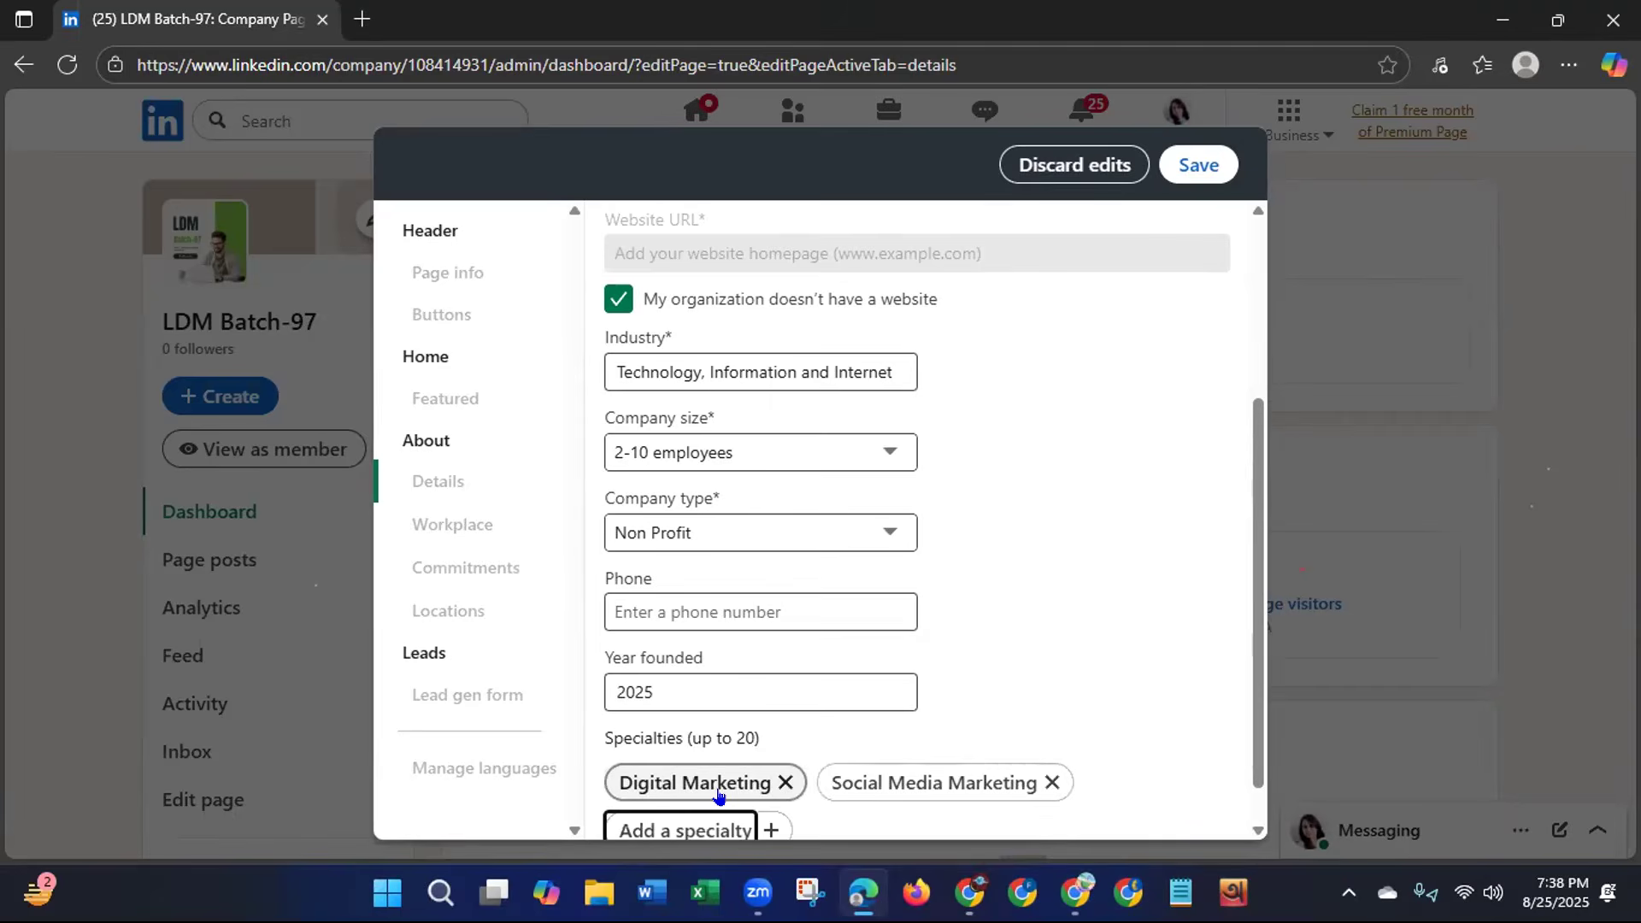
Add "Social Media Management" to the page's specialties.
text(So)
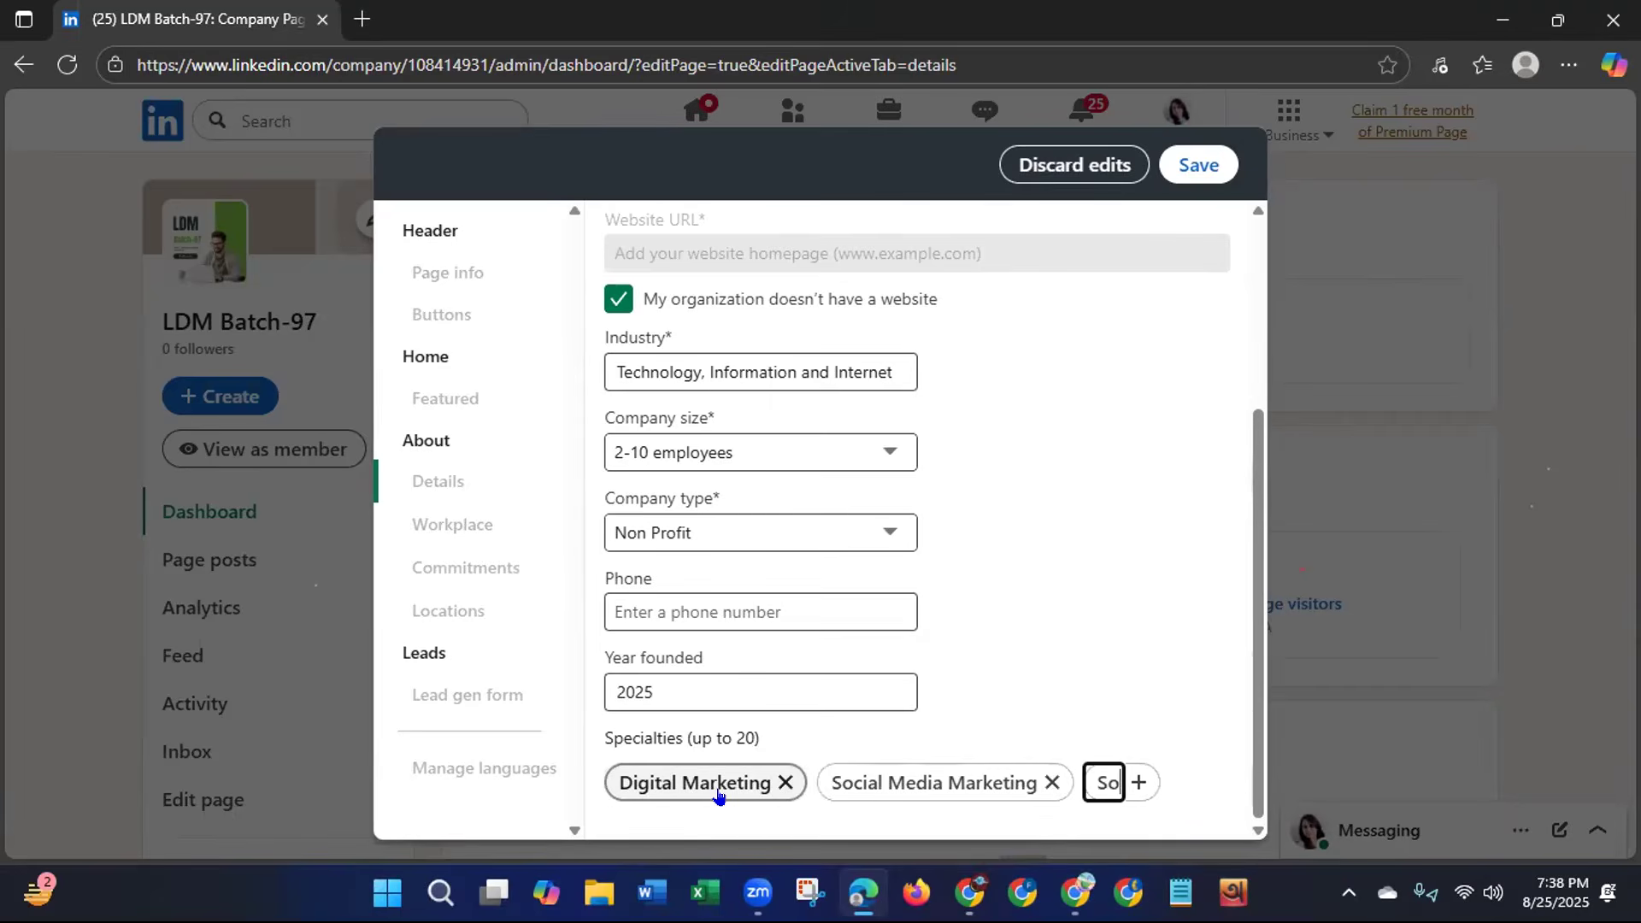
text(cial M)
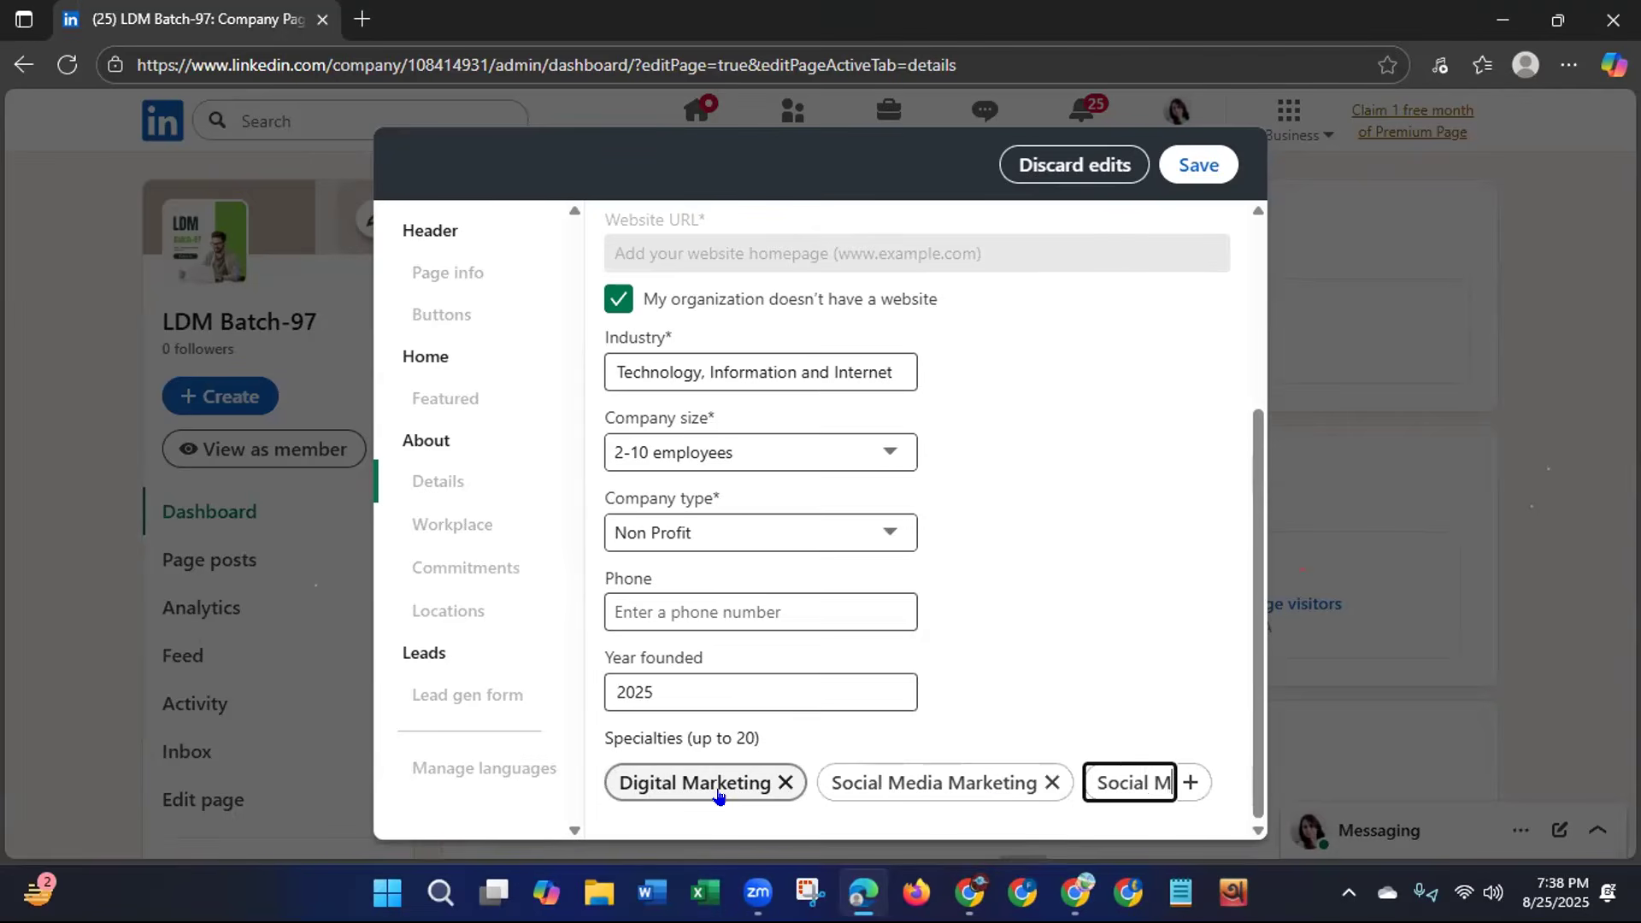
text(edia)
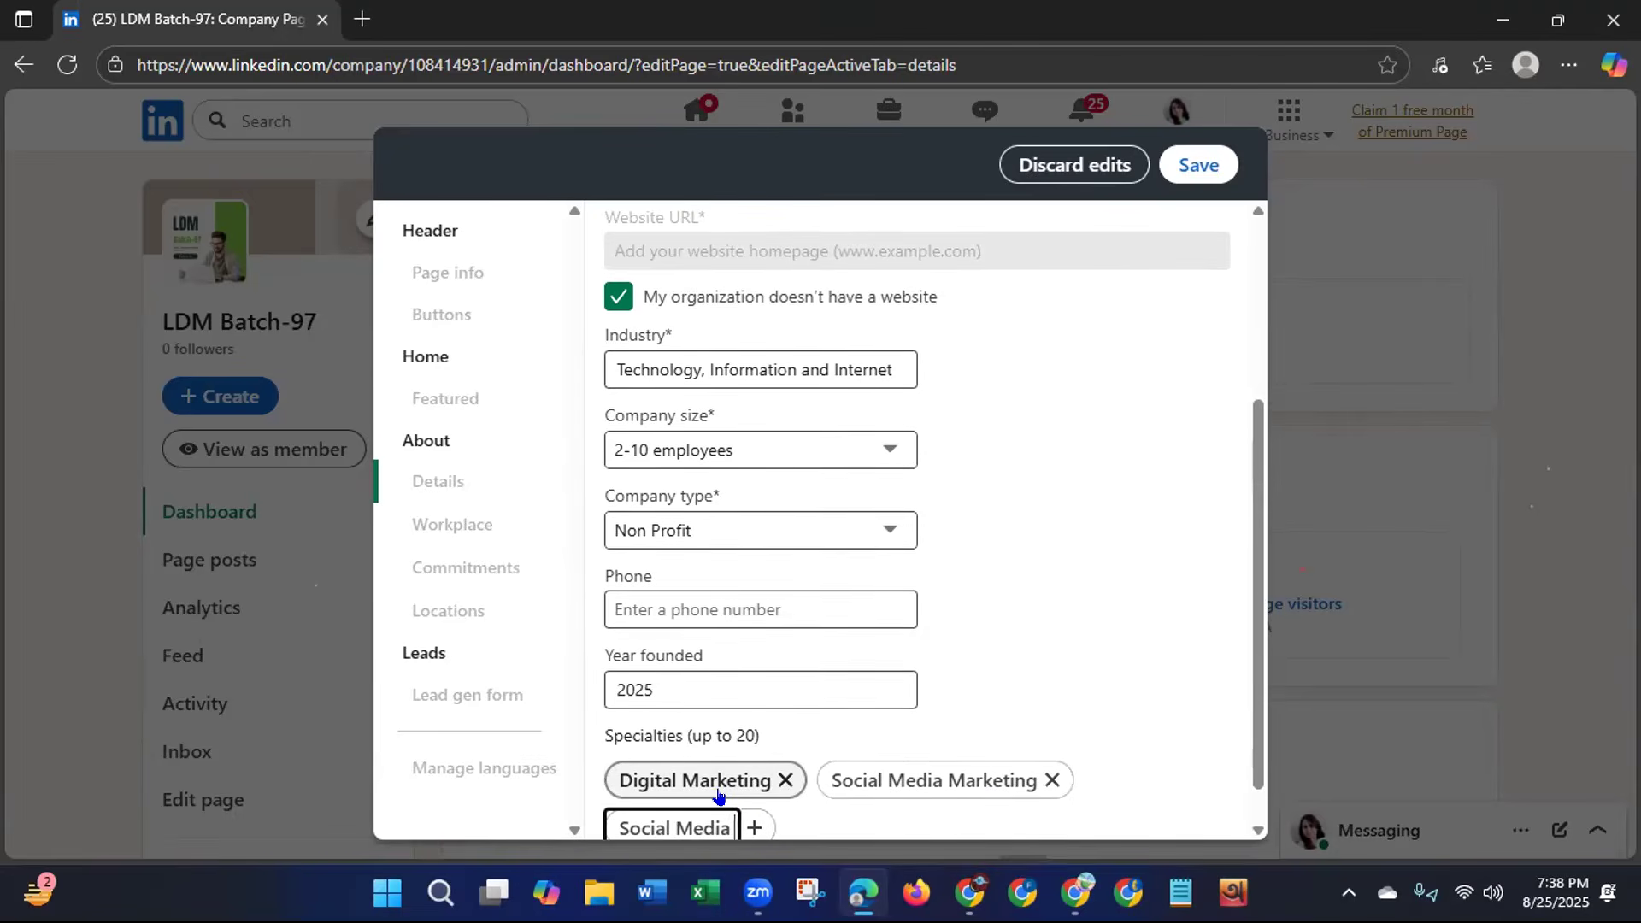
text( Manage)
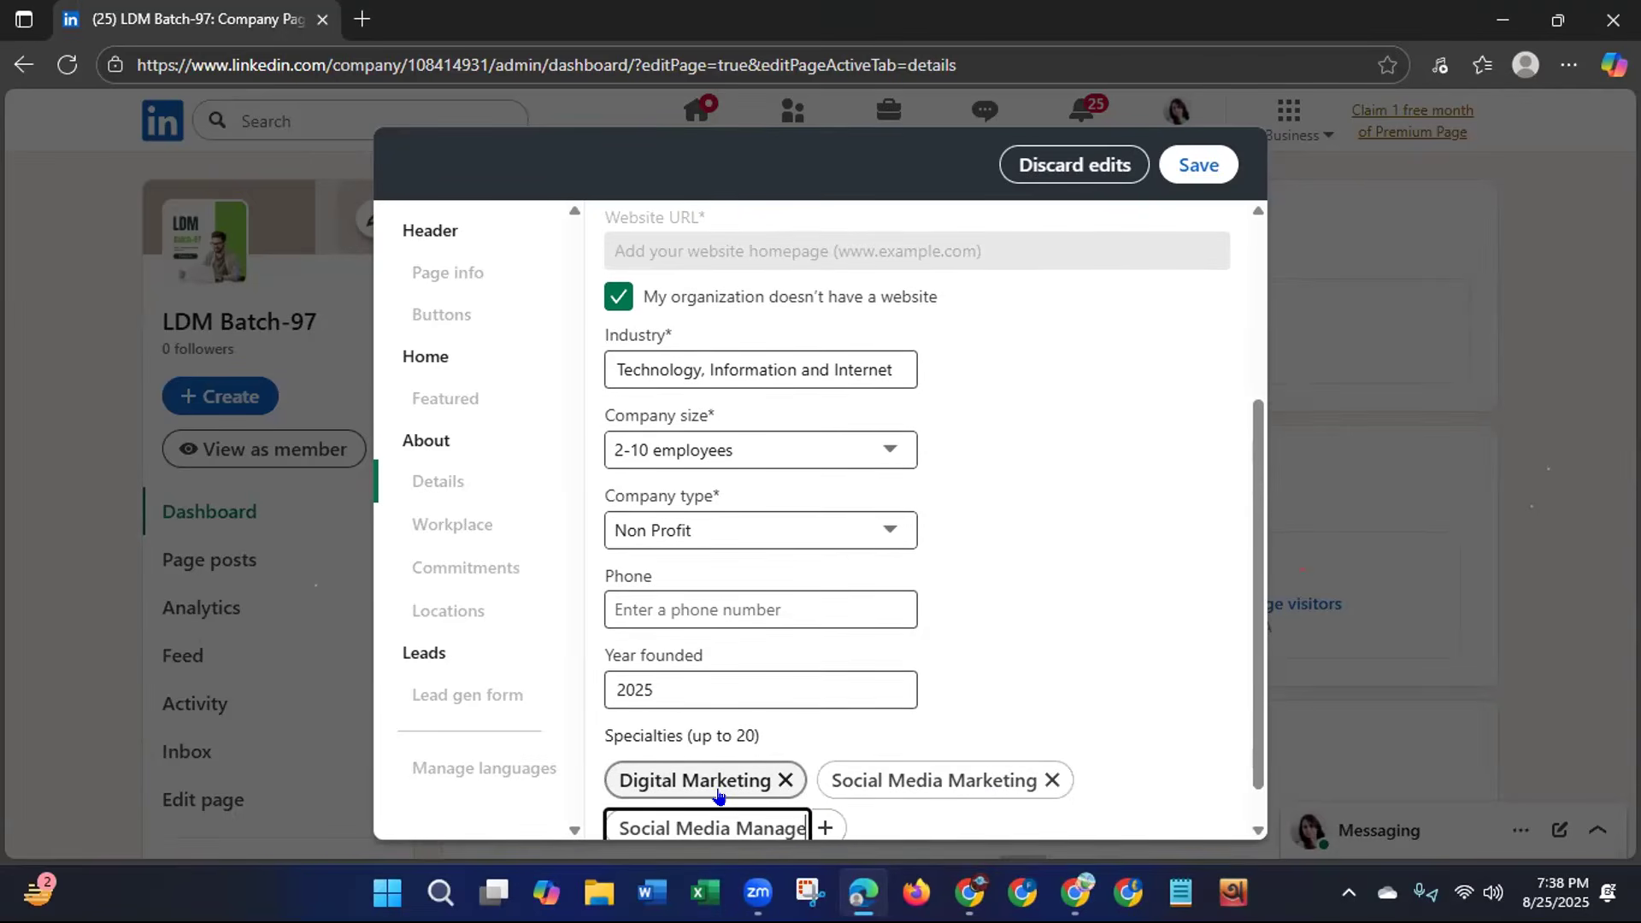
text(ment)
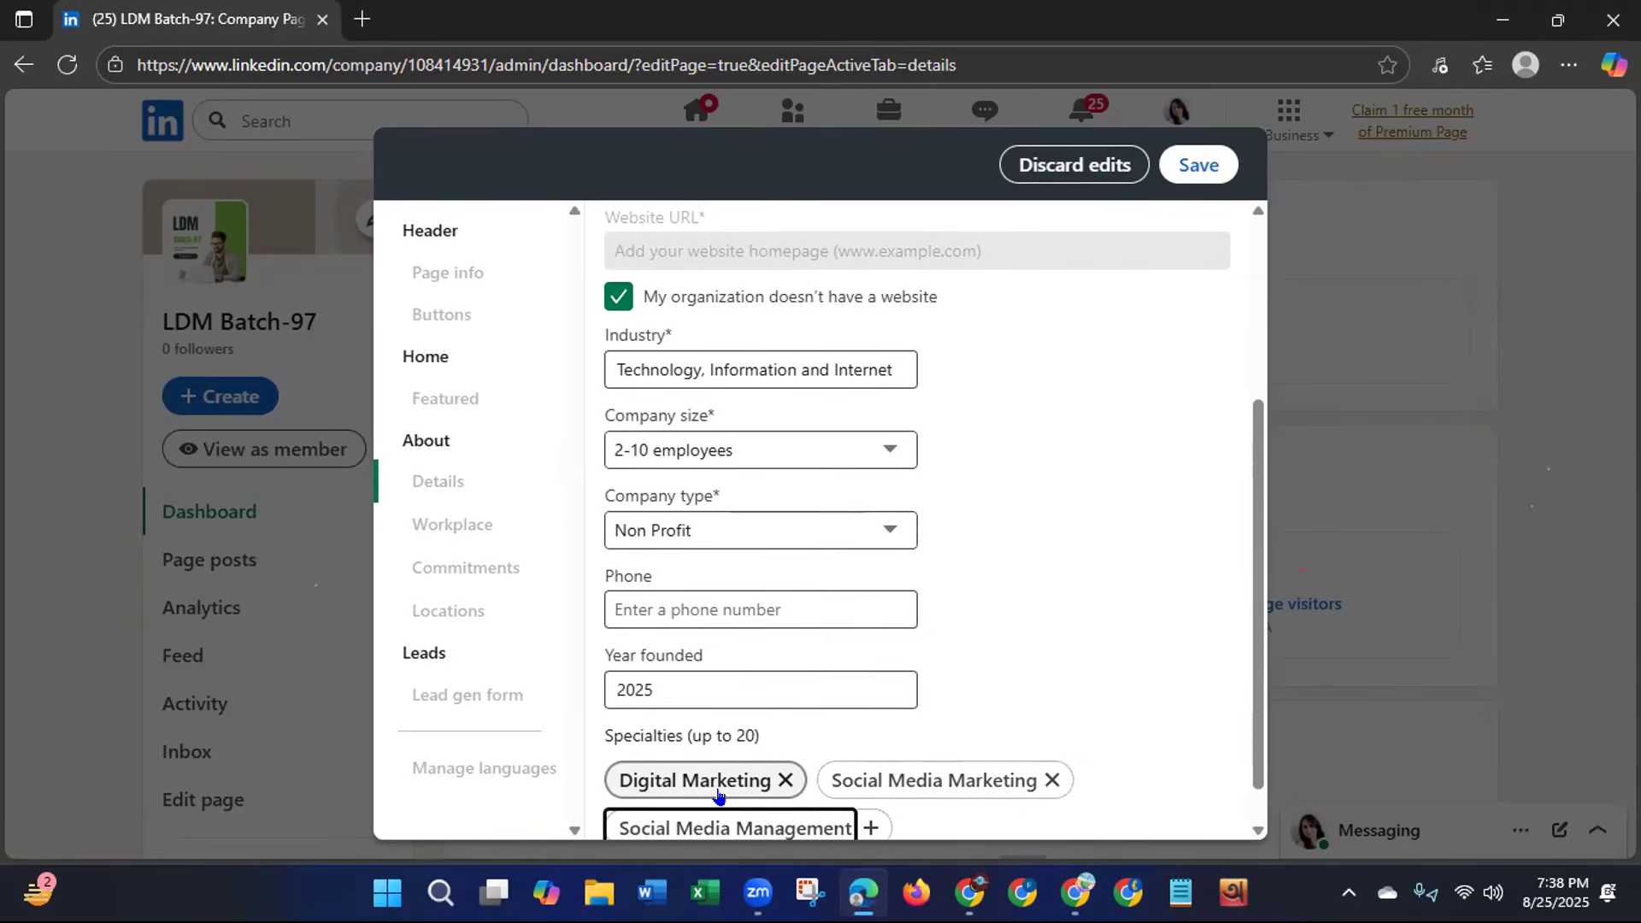
key(Return)
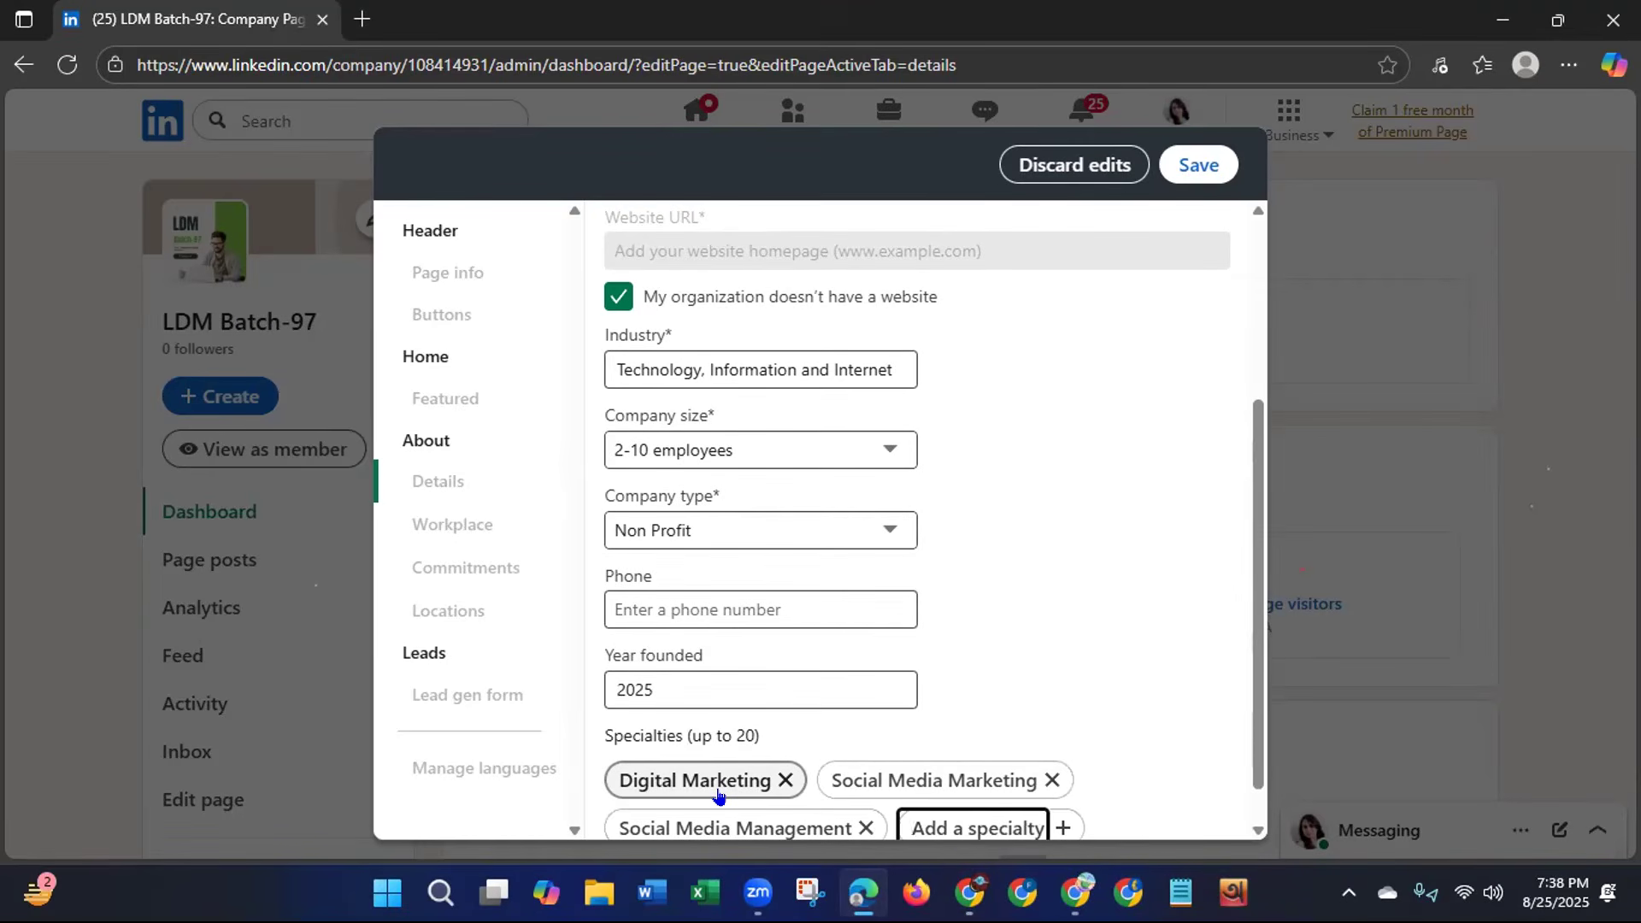
Add the specialties "Data Entry" and "Lead Generation" and save the page details.
text(Data Entry)
key(Return)
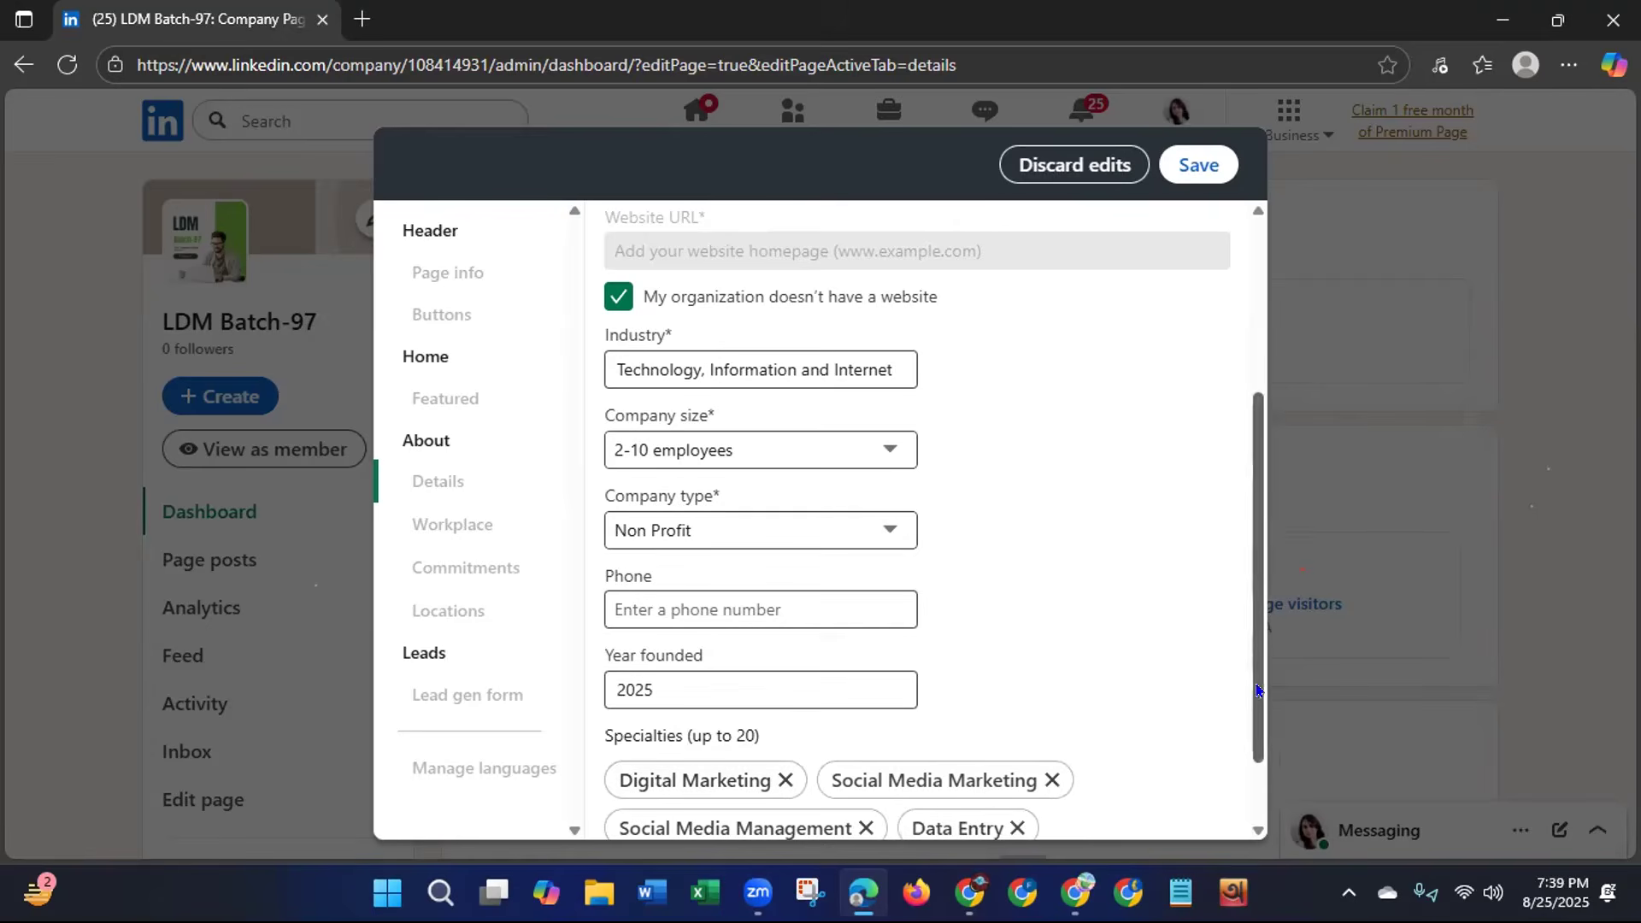
scroll(1256, 688, down, 2)
click(669, 781)
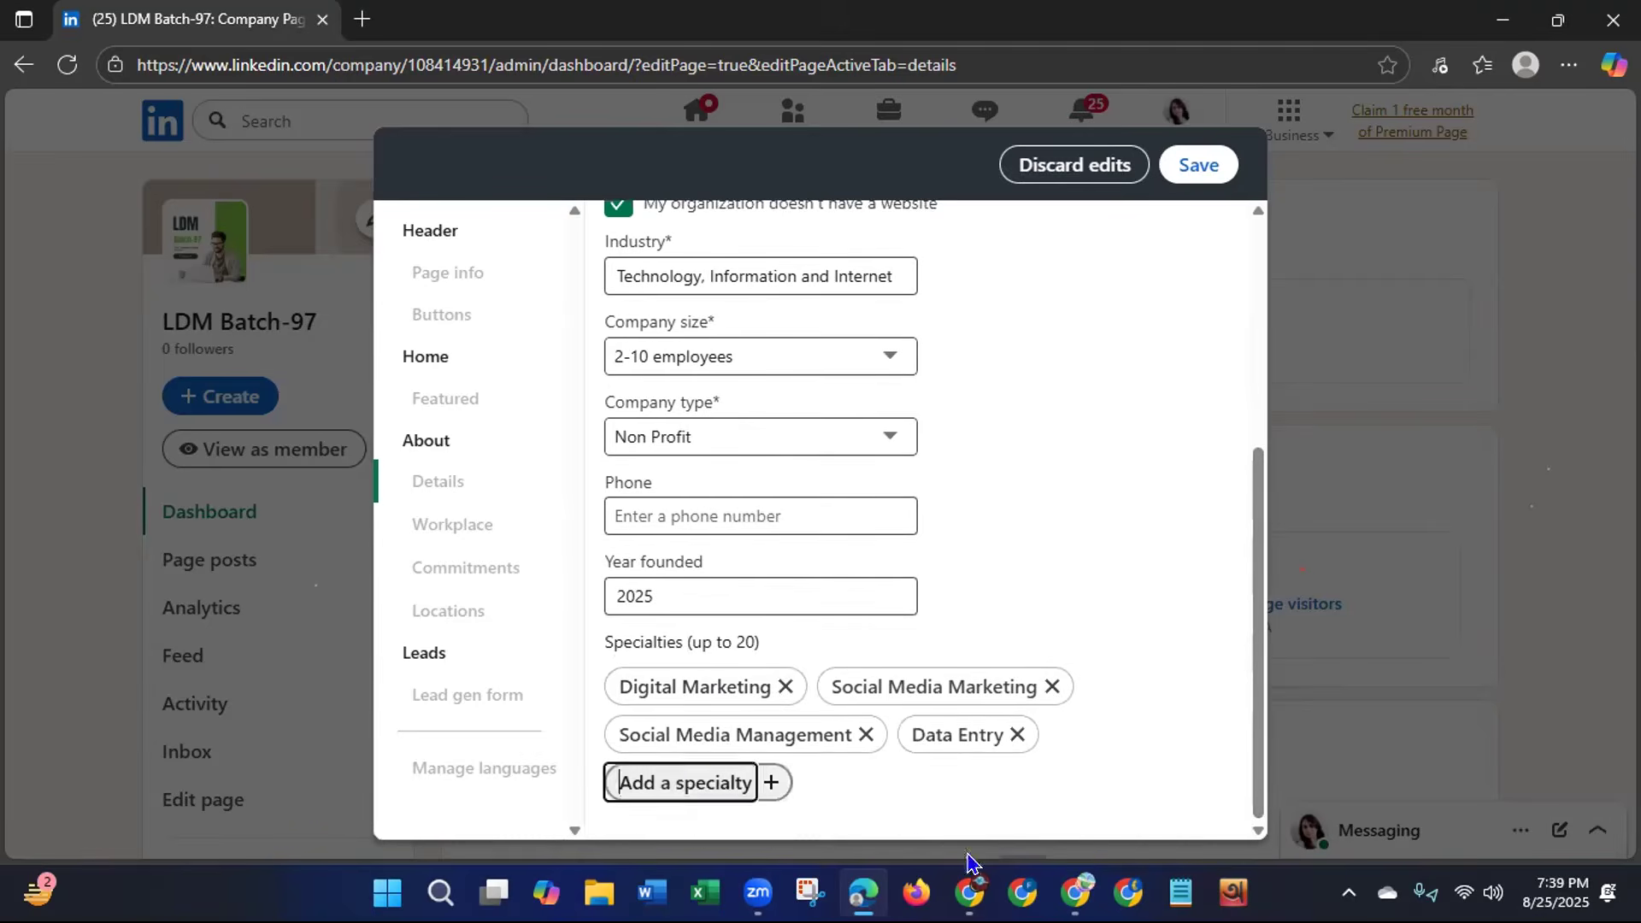
text(Lead Generation)
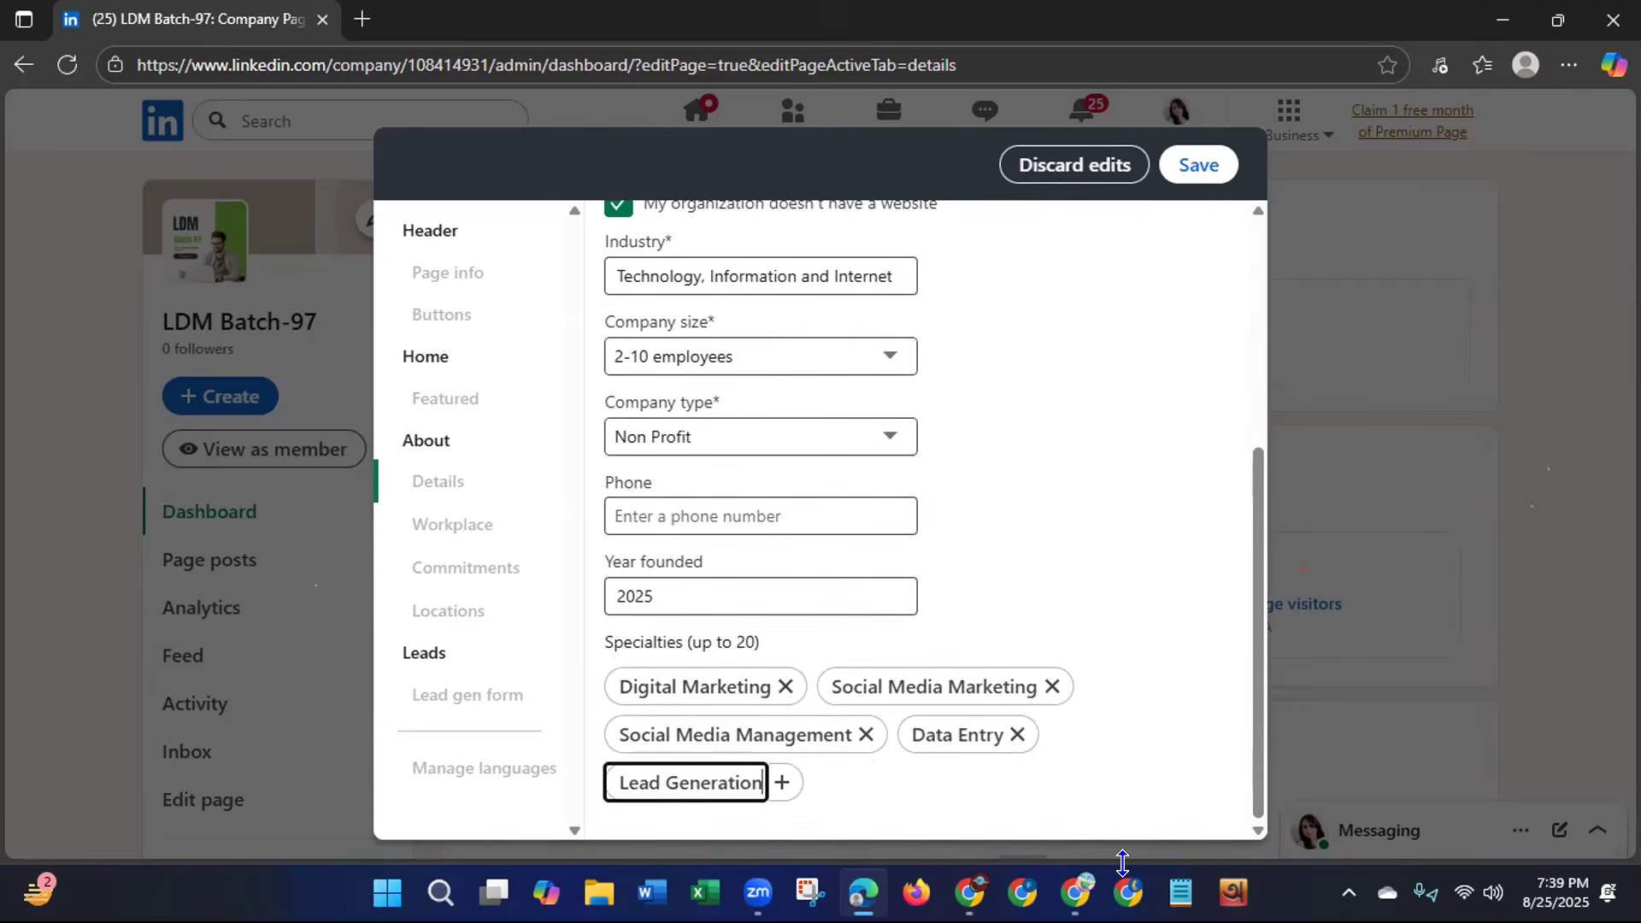
key(Return)
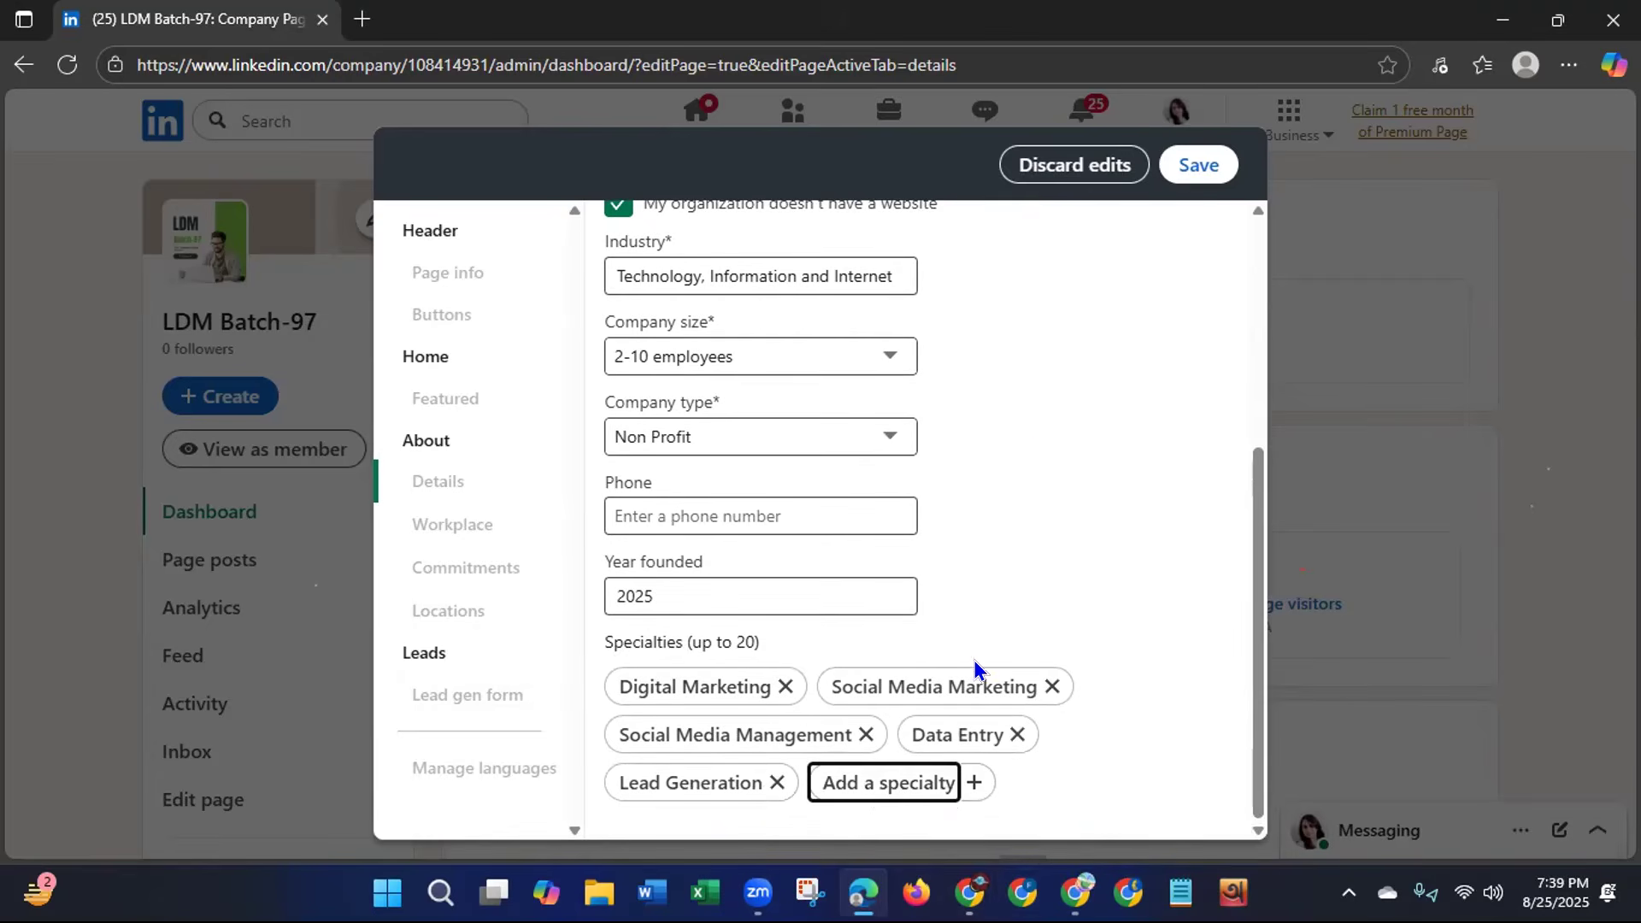
click(1180, 170)
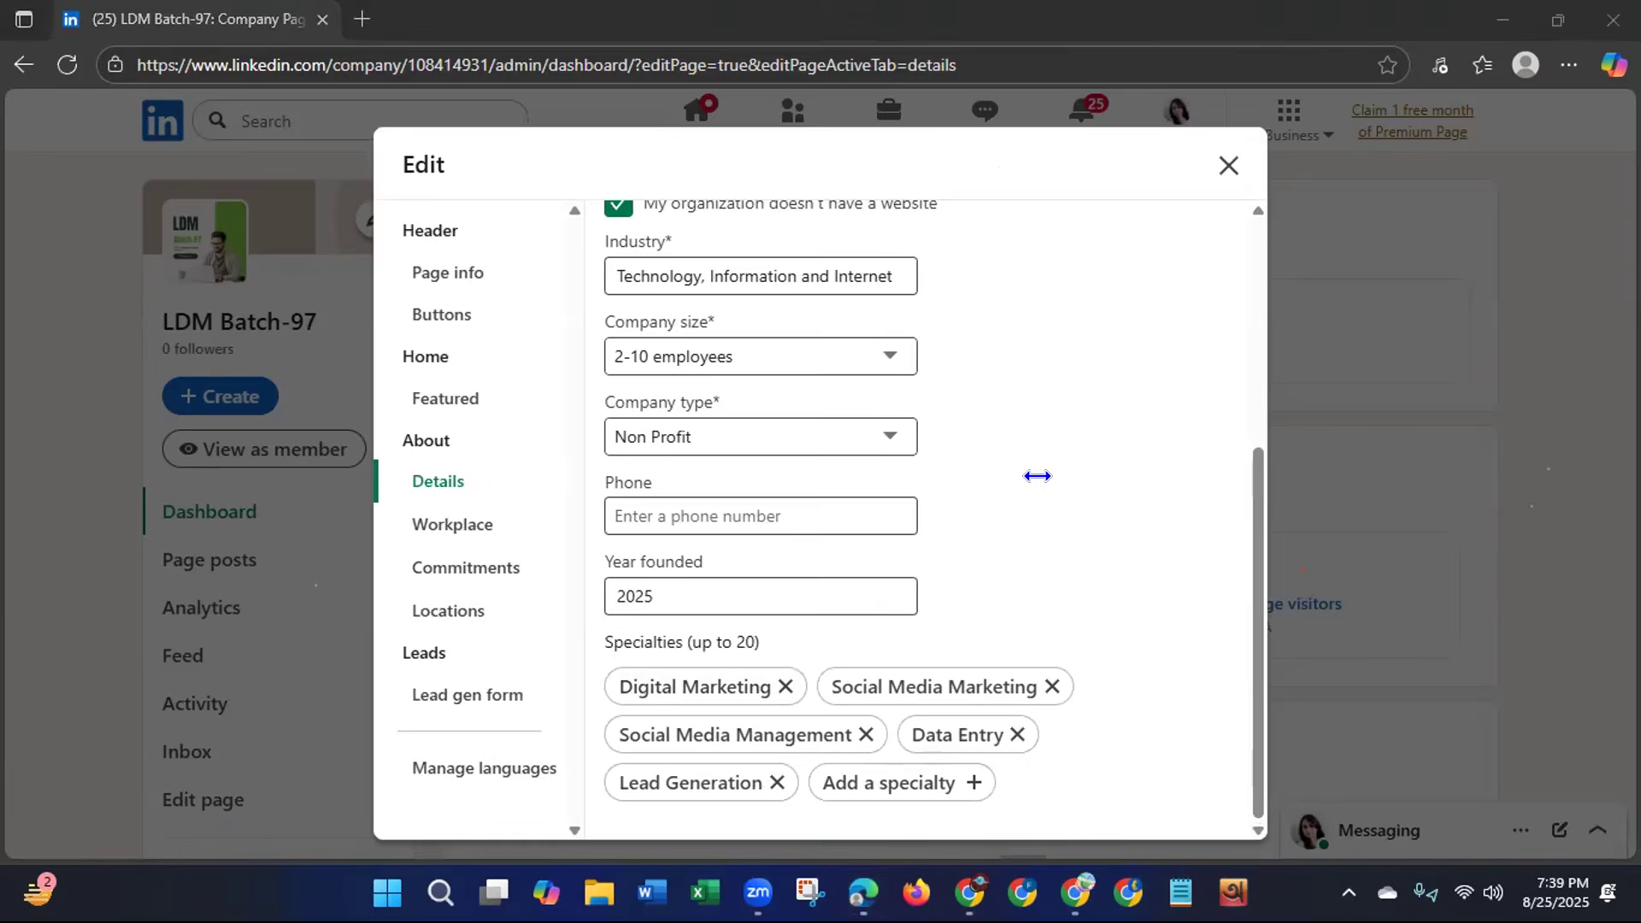
Review the saved page details and look over the Workplace and Commitments sections.
drag(1248, 663, 1263, 485)
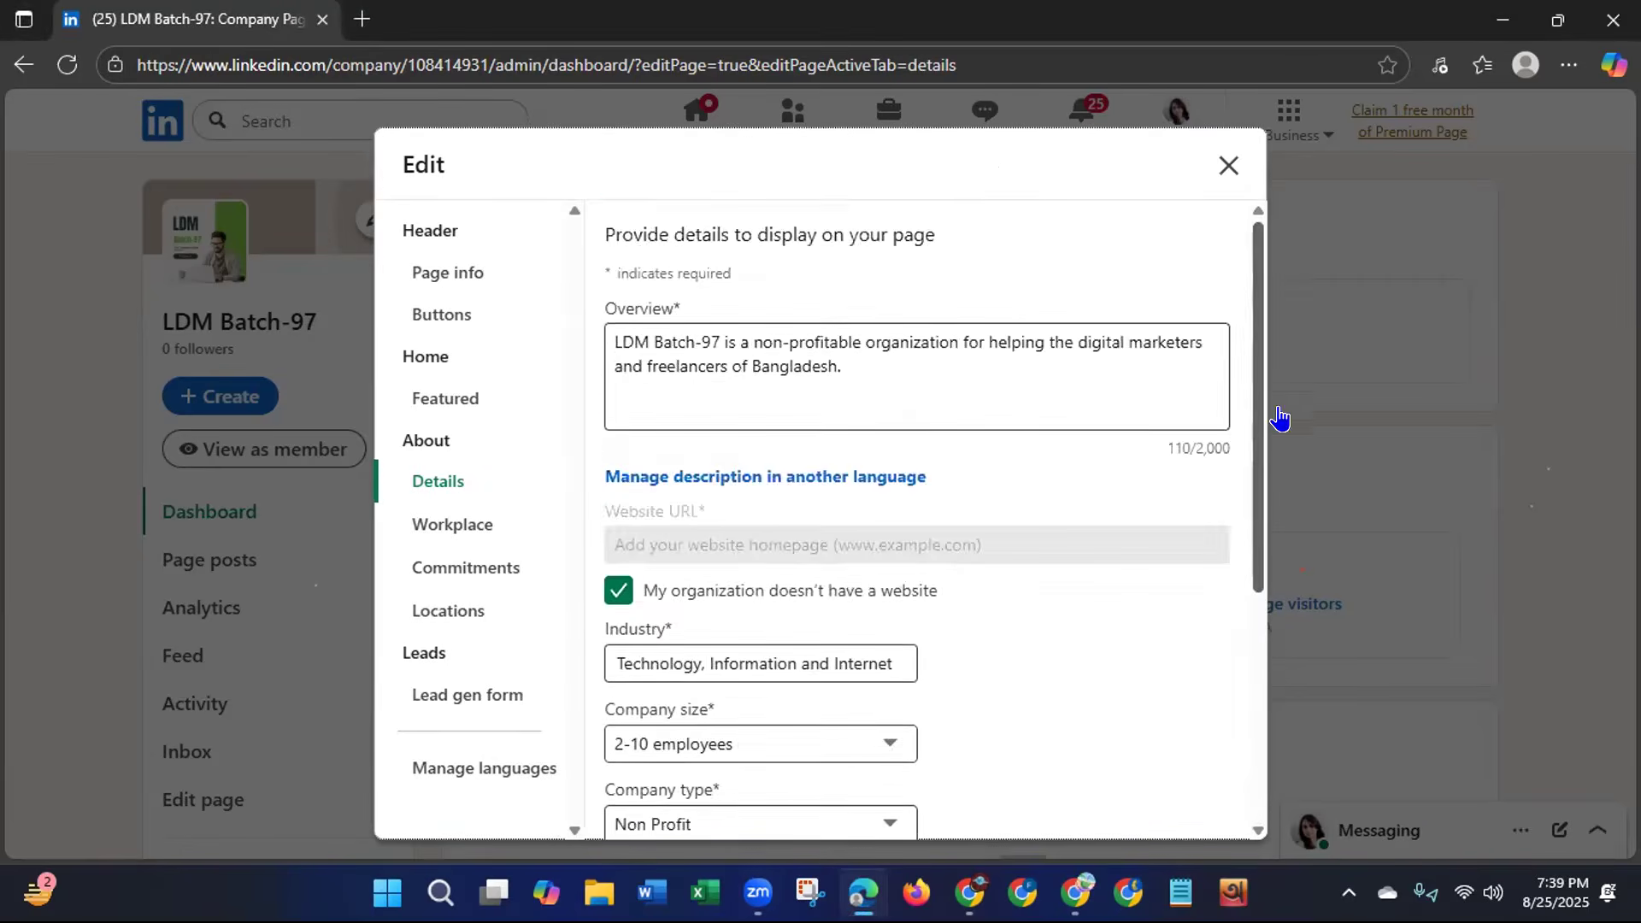
scroll(1209, 707, down, 5)
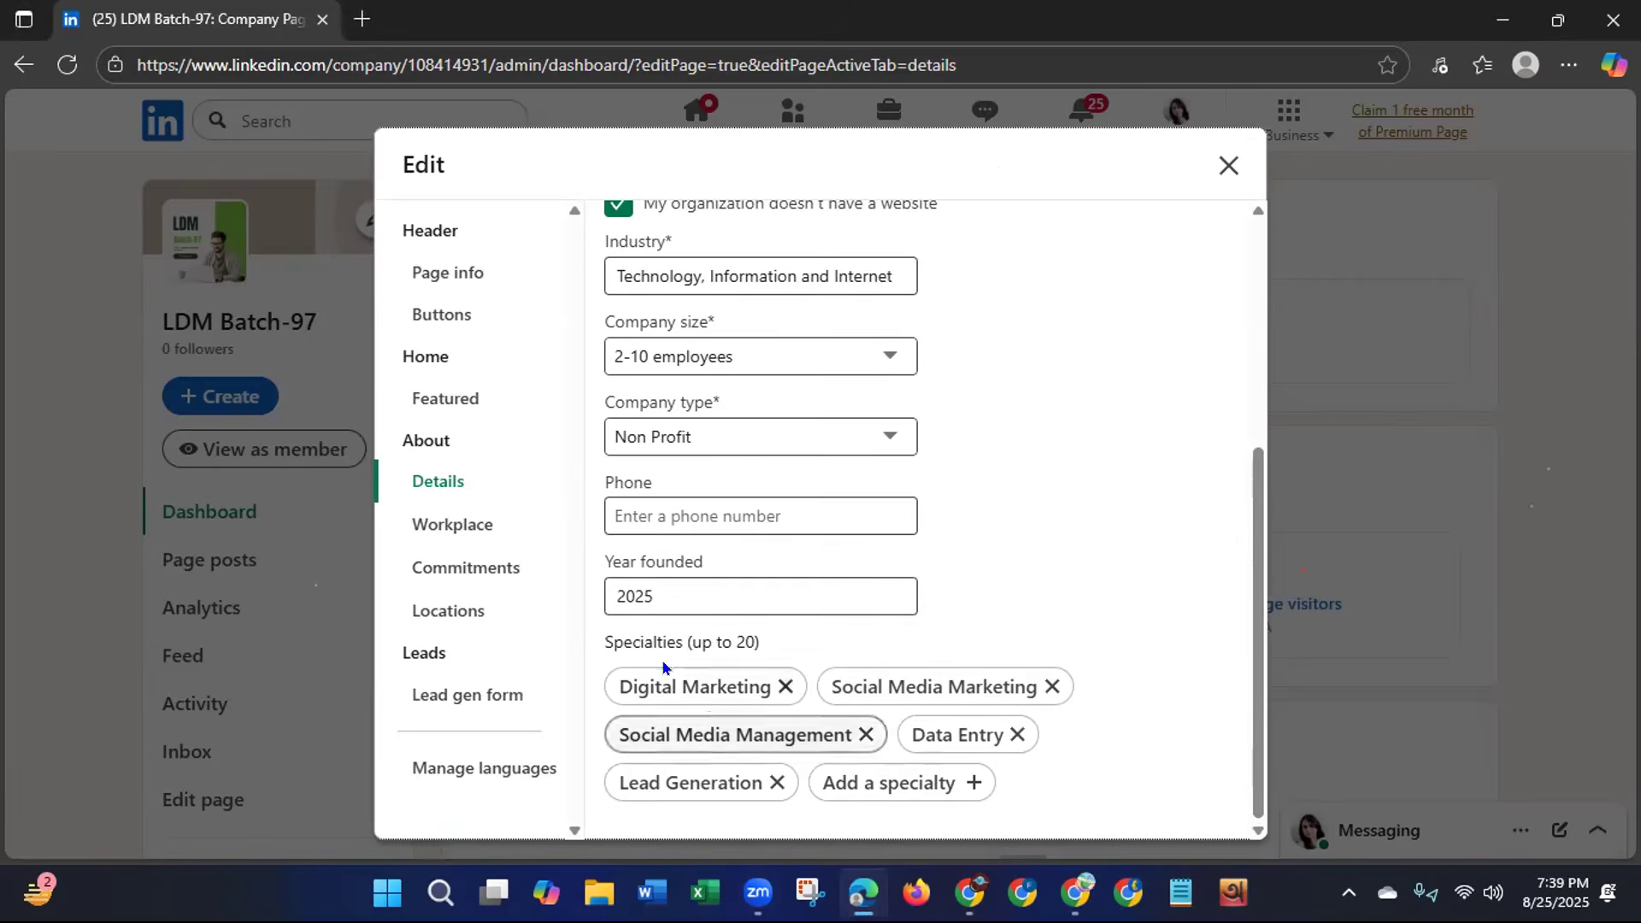
click(432, 528)
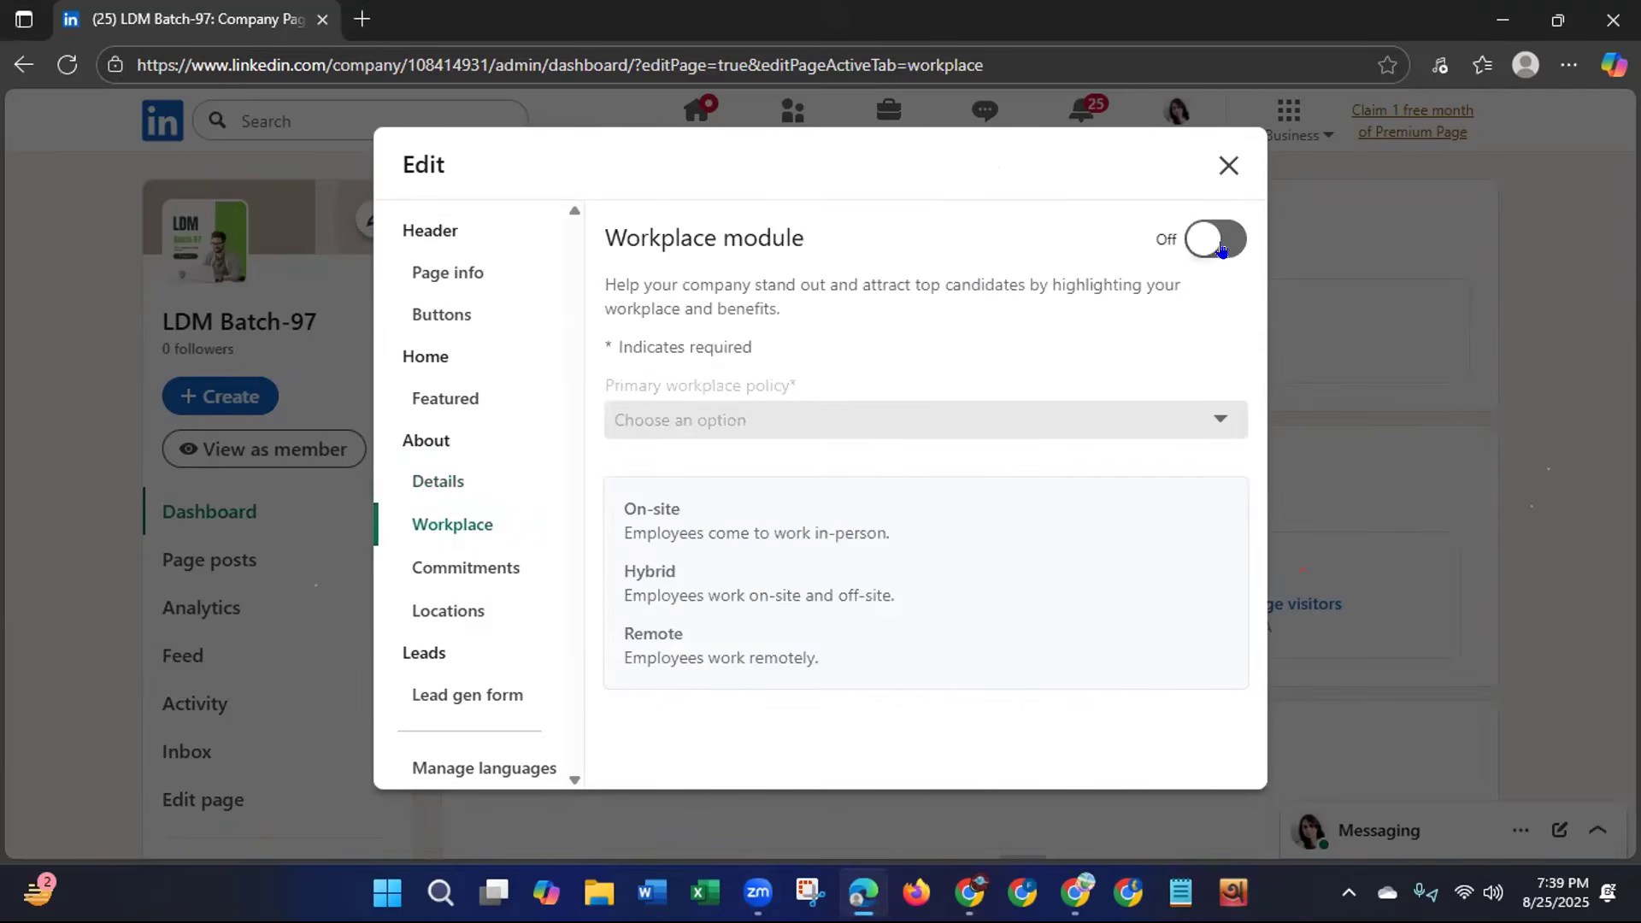
click(466, 570)
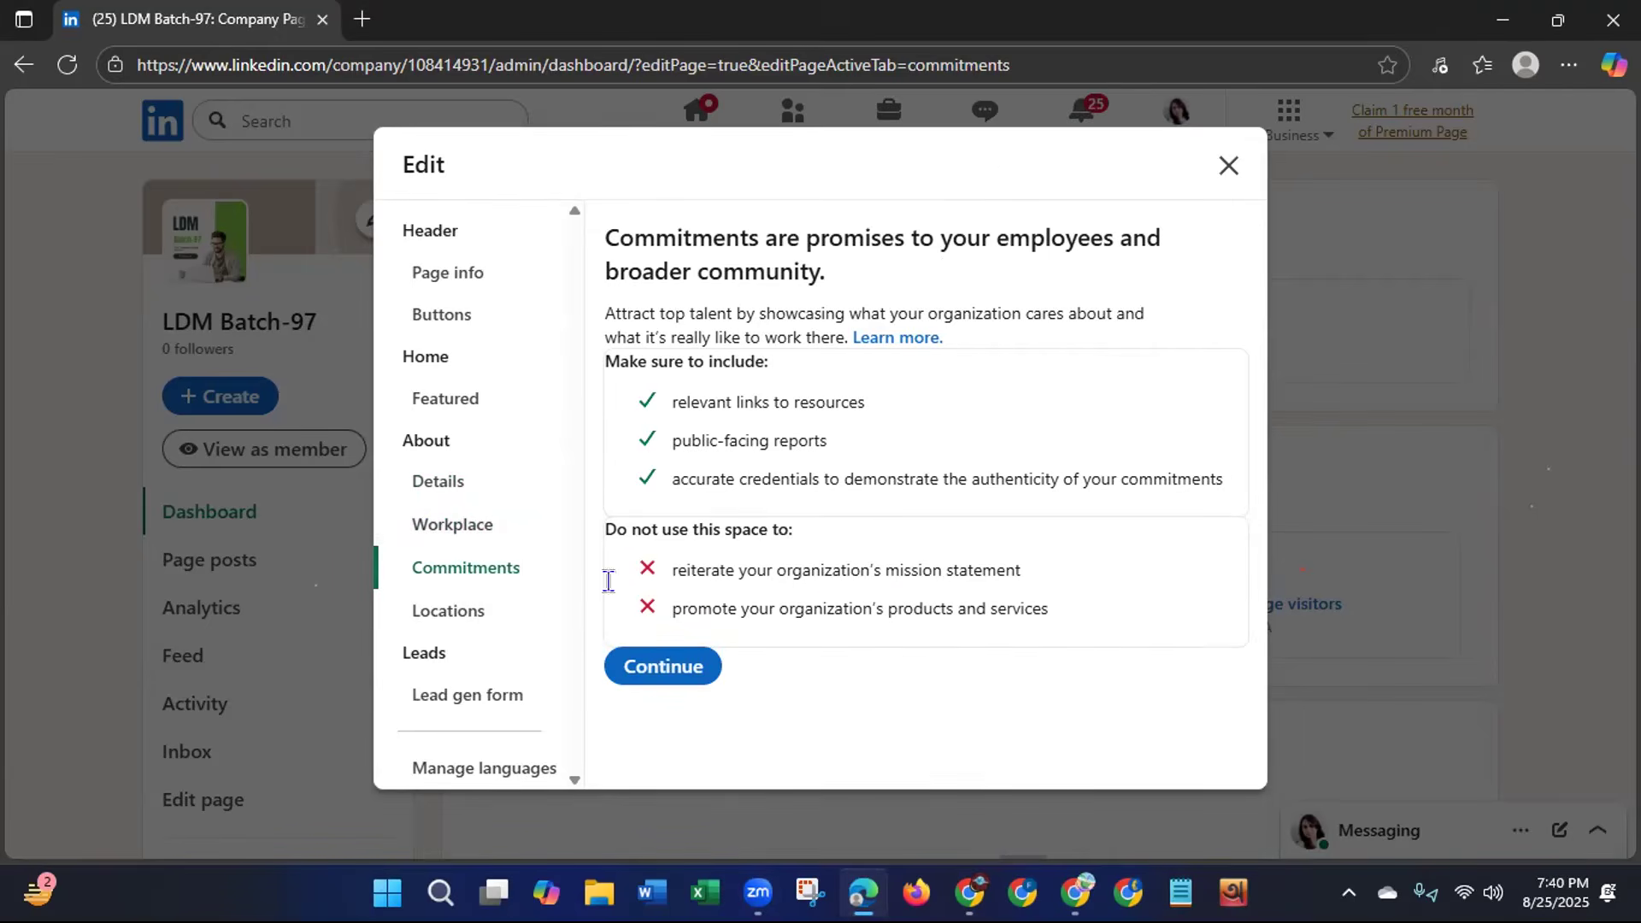
Start a new location for the page and set its country to Bangladesh.
click(448, 612)
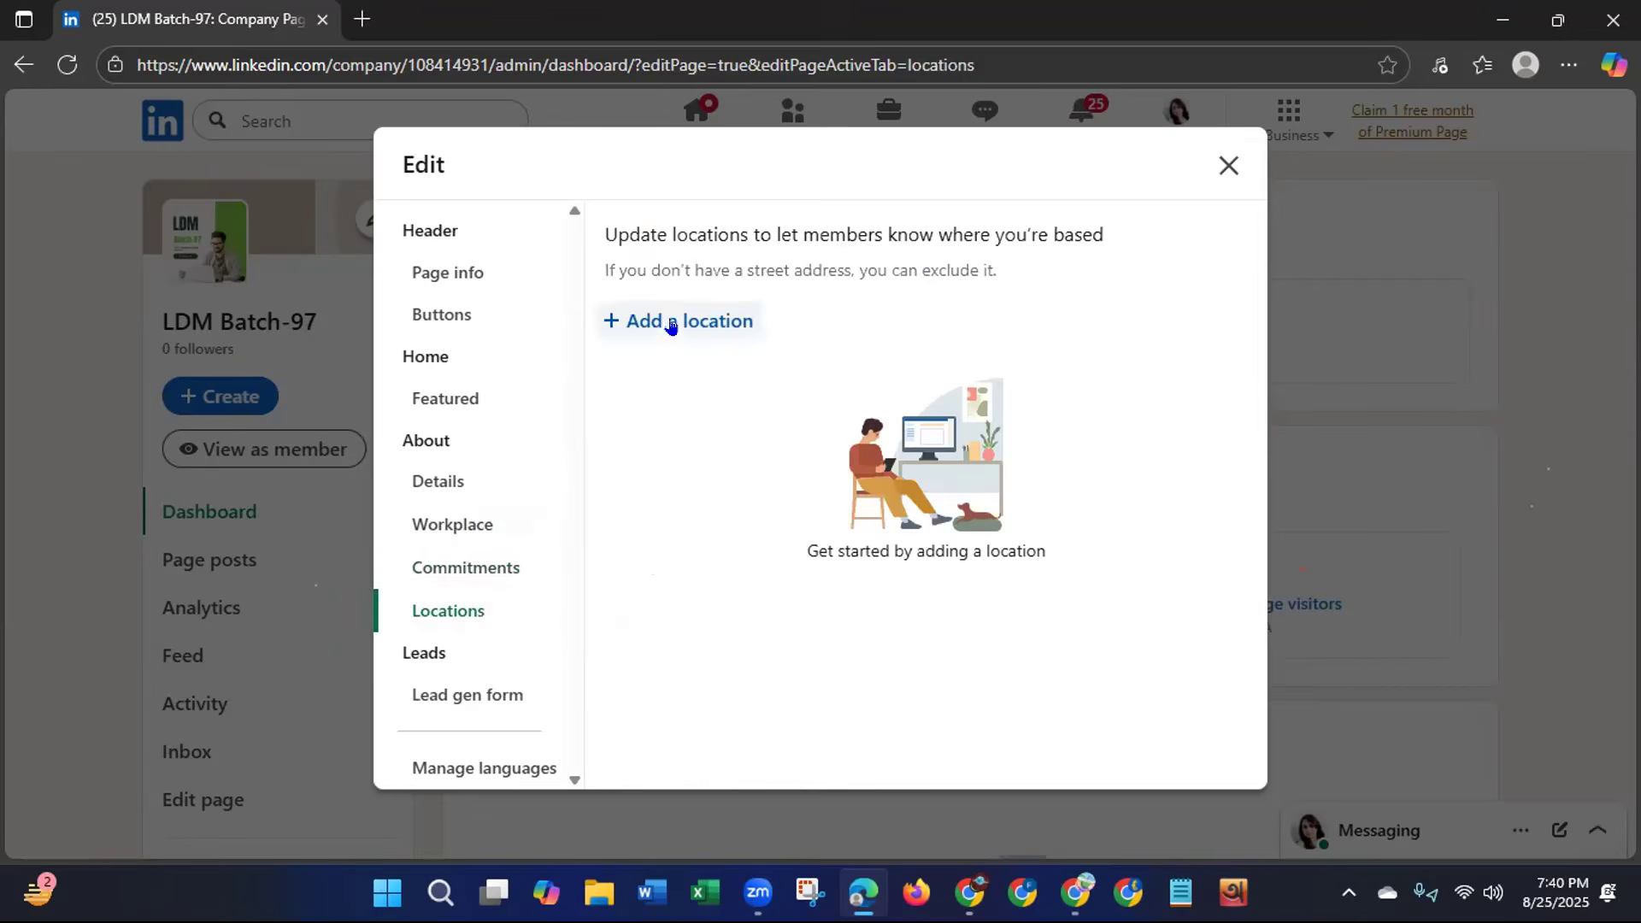
drag(658, 270, 1010, 281)
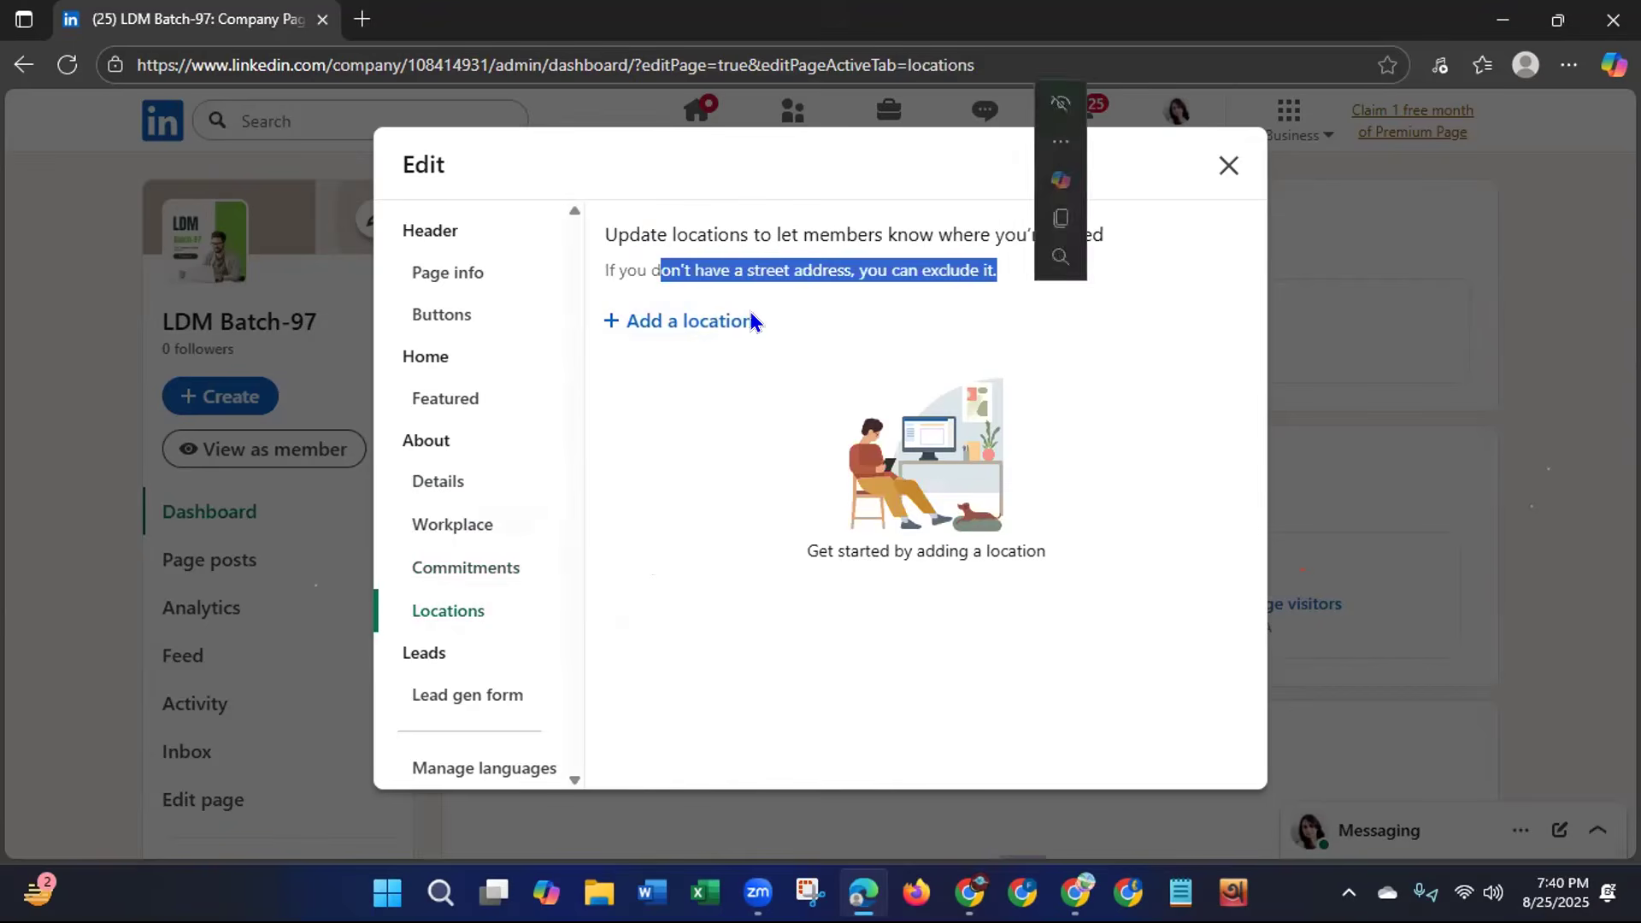
click(646, 335)
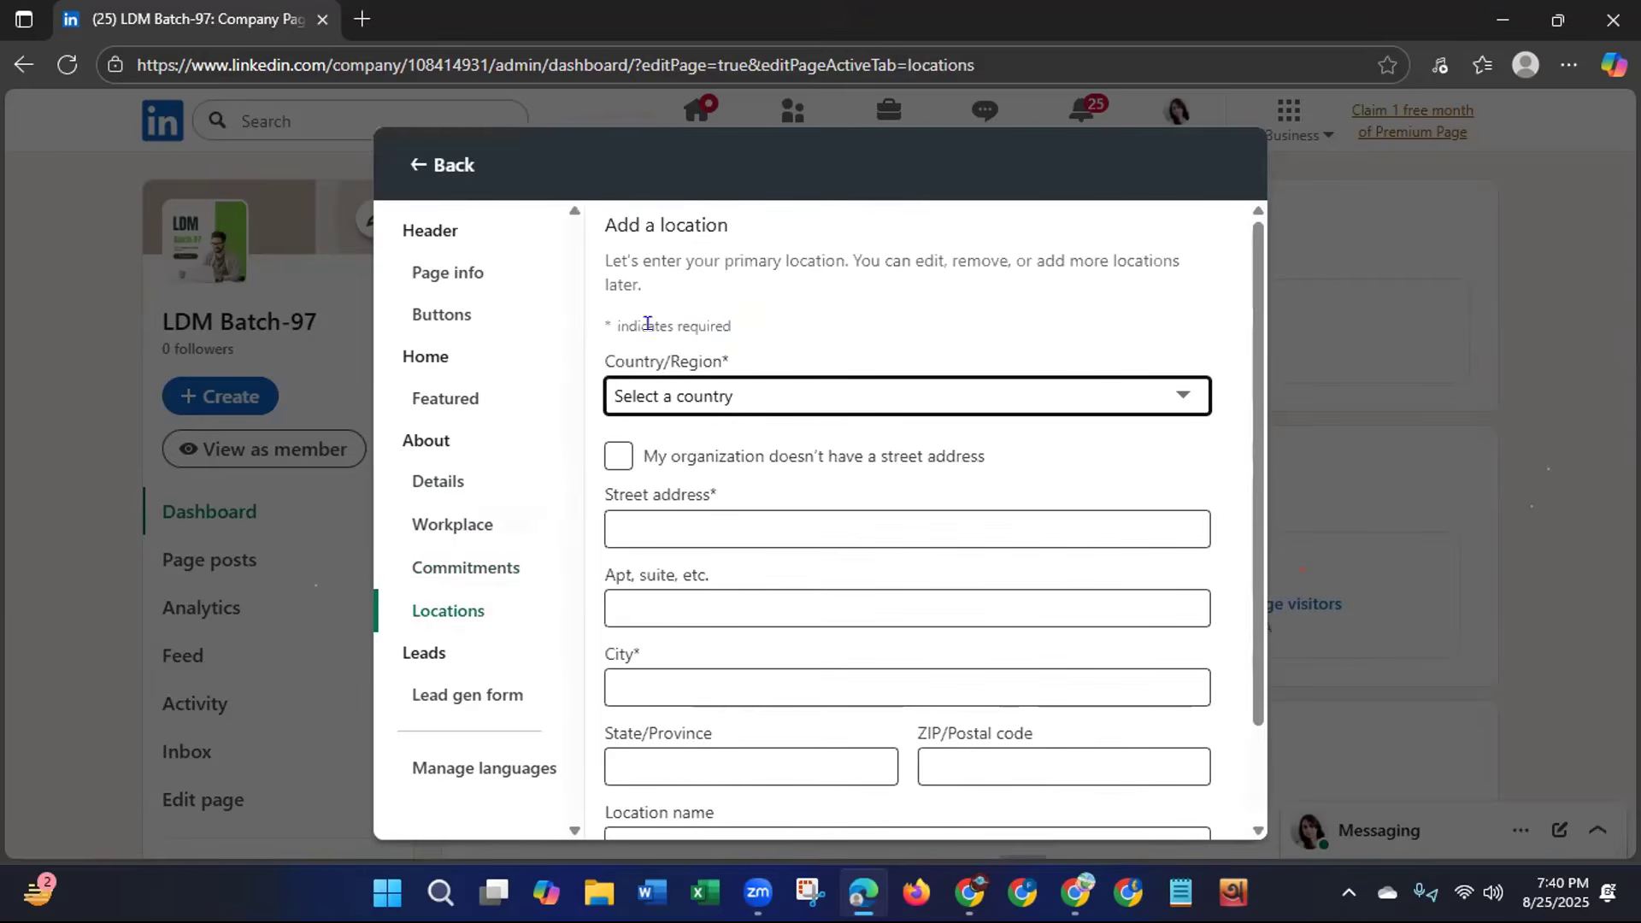
click(705, 397)
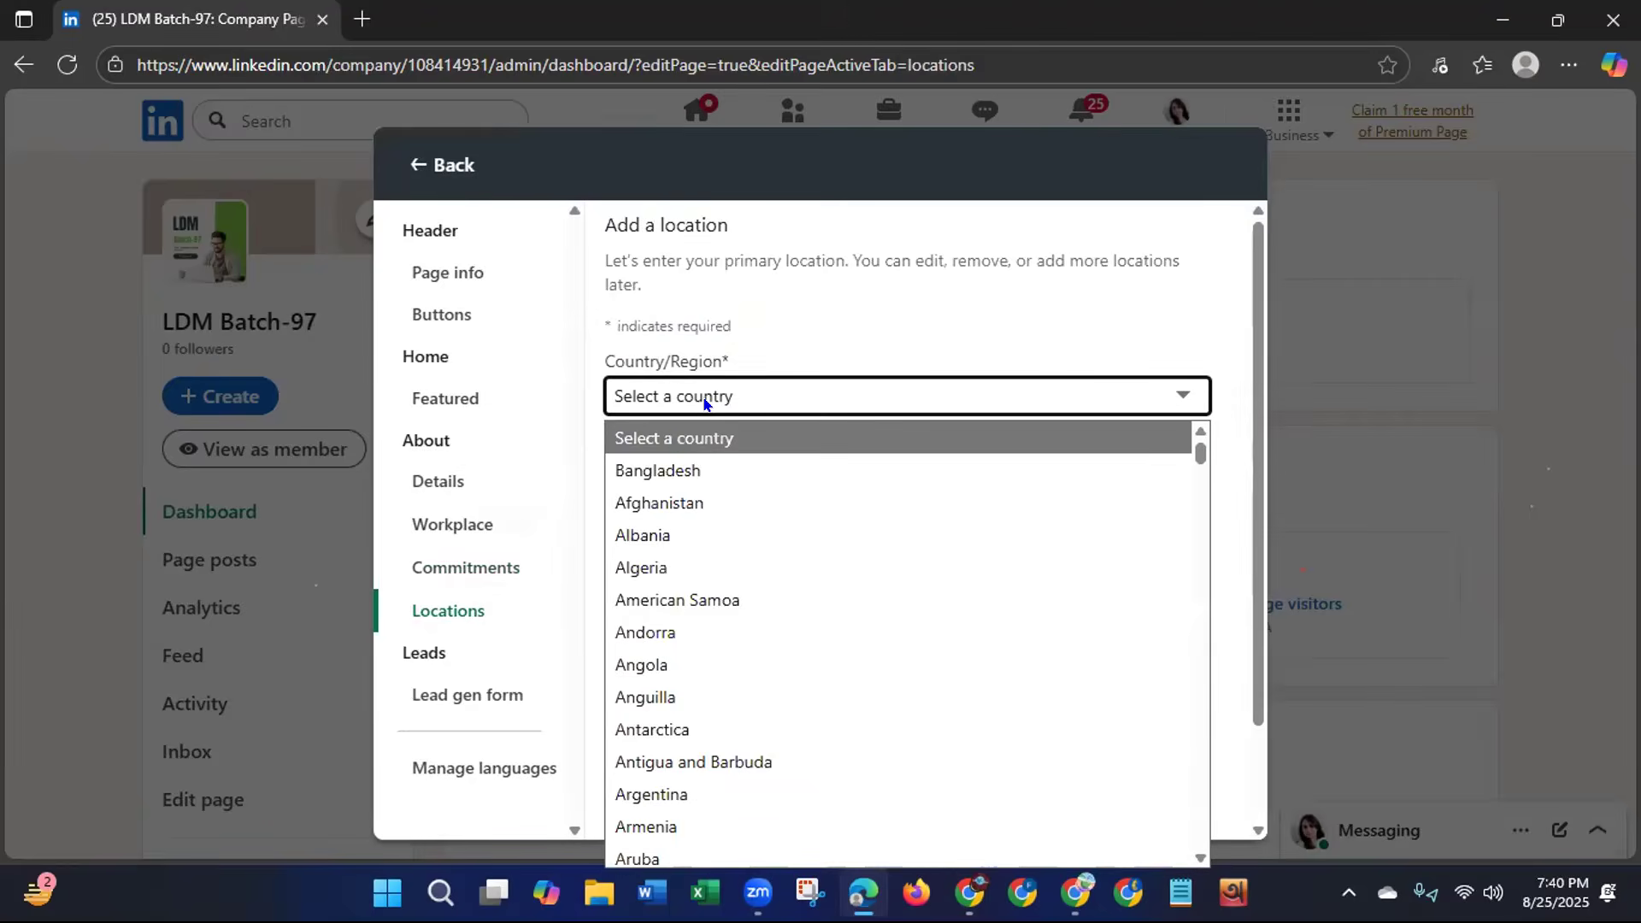
click(655, 470)
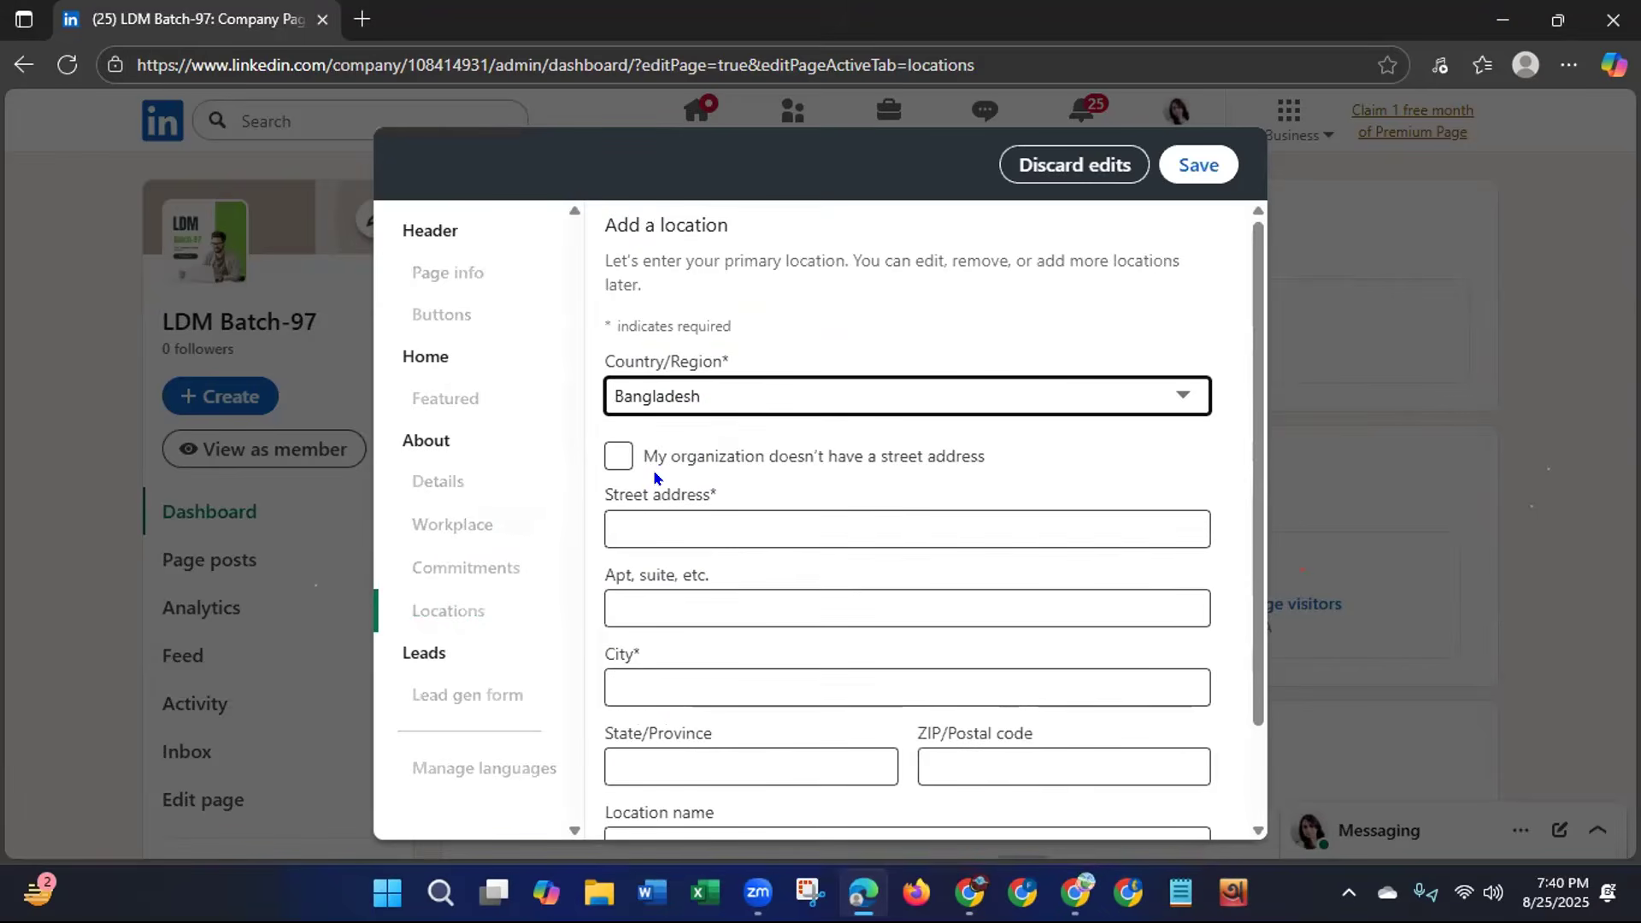
drag(865, 457, 1022, 444)
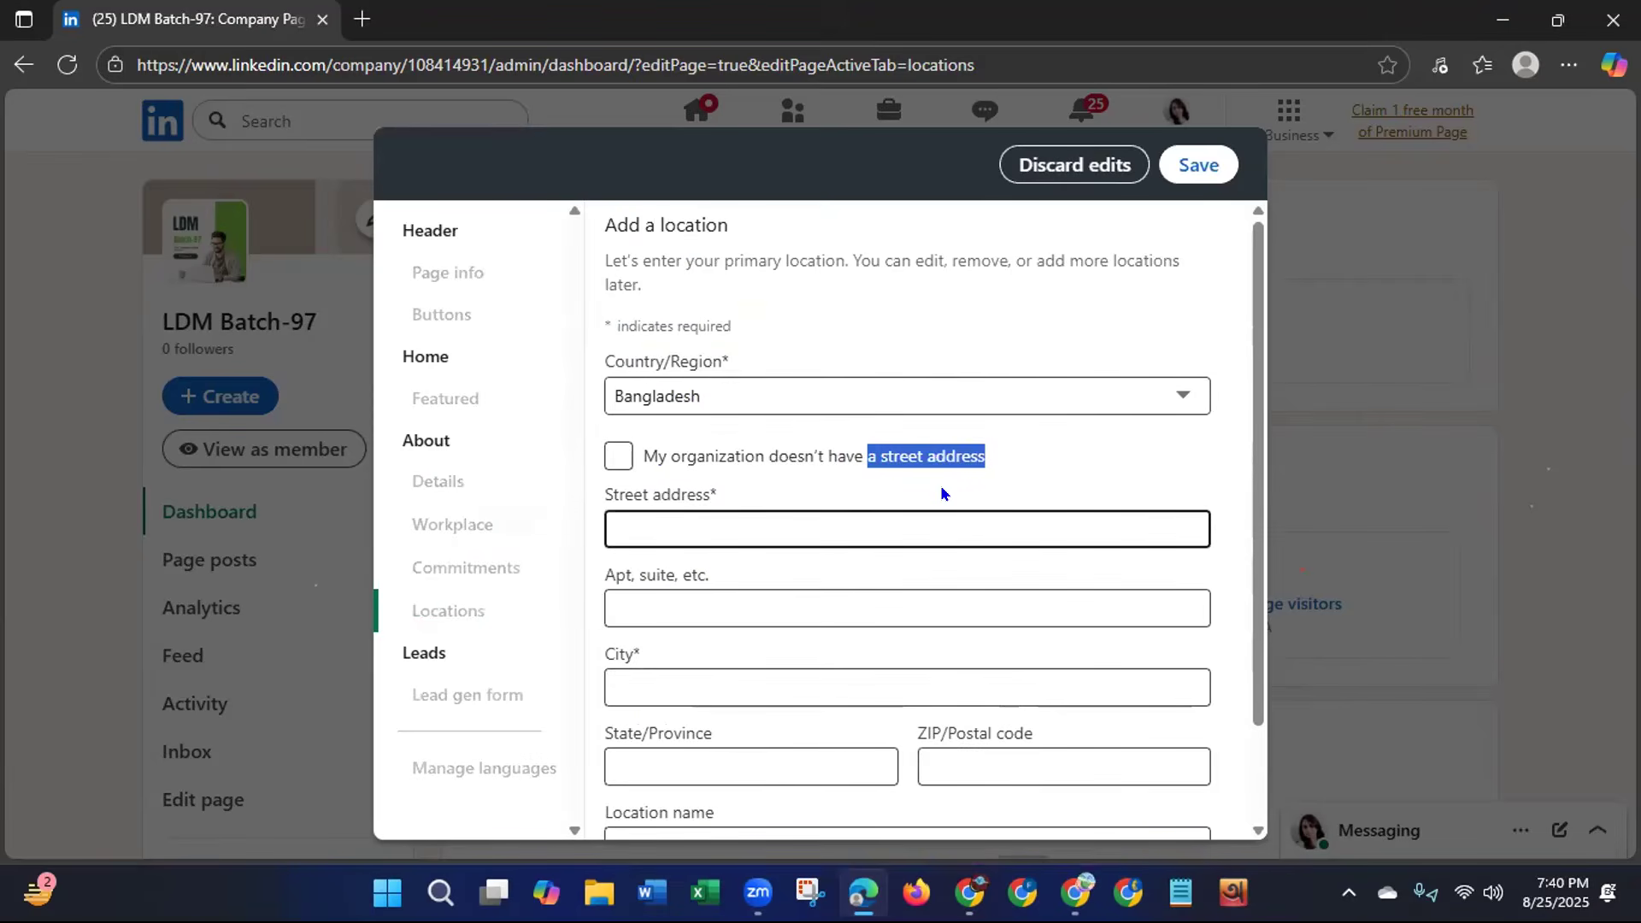
Try to save the Bangladesh location without a street address, with Dhaka as the city.
click(617, 453)
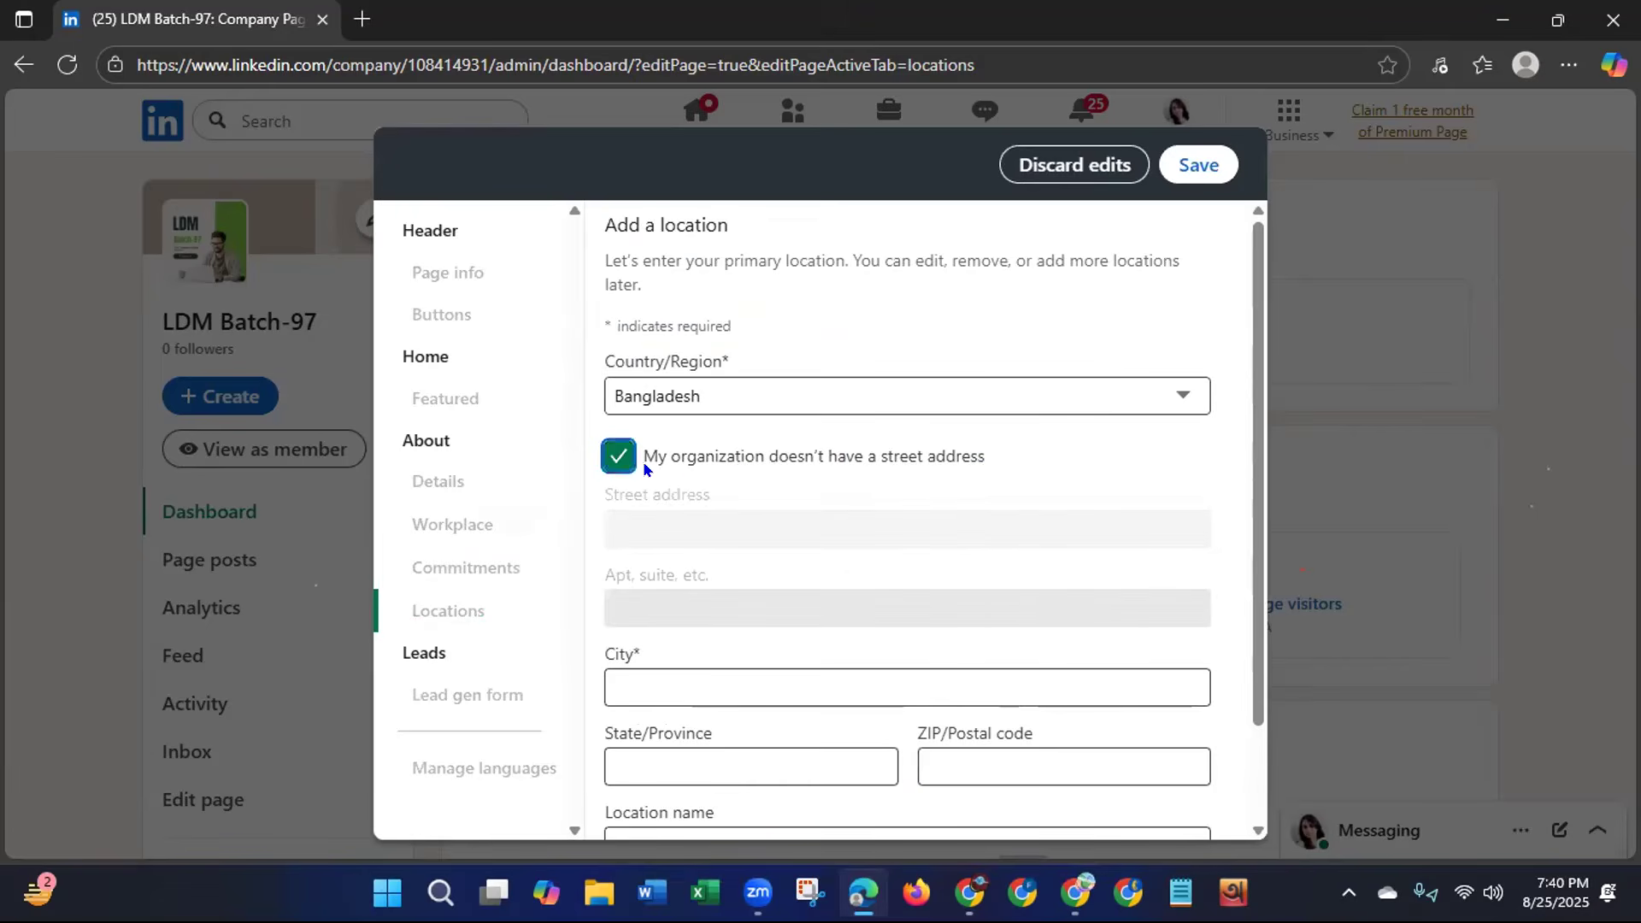
scroll(1239, 535, down, 2)
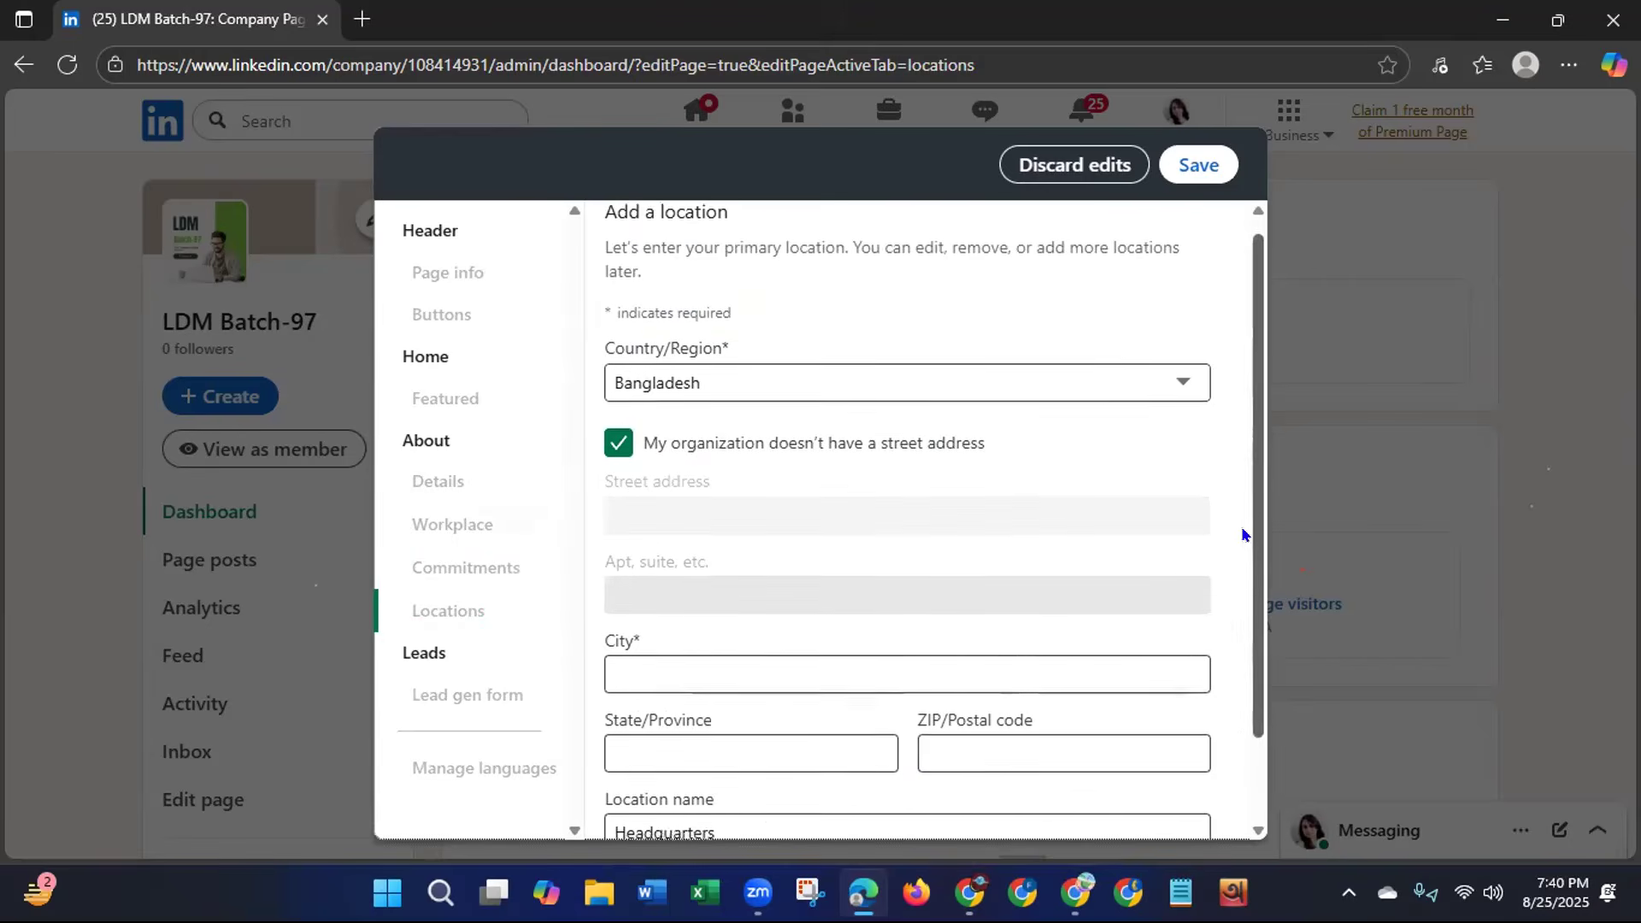
click(741, 565)
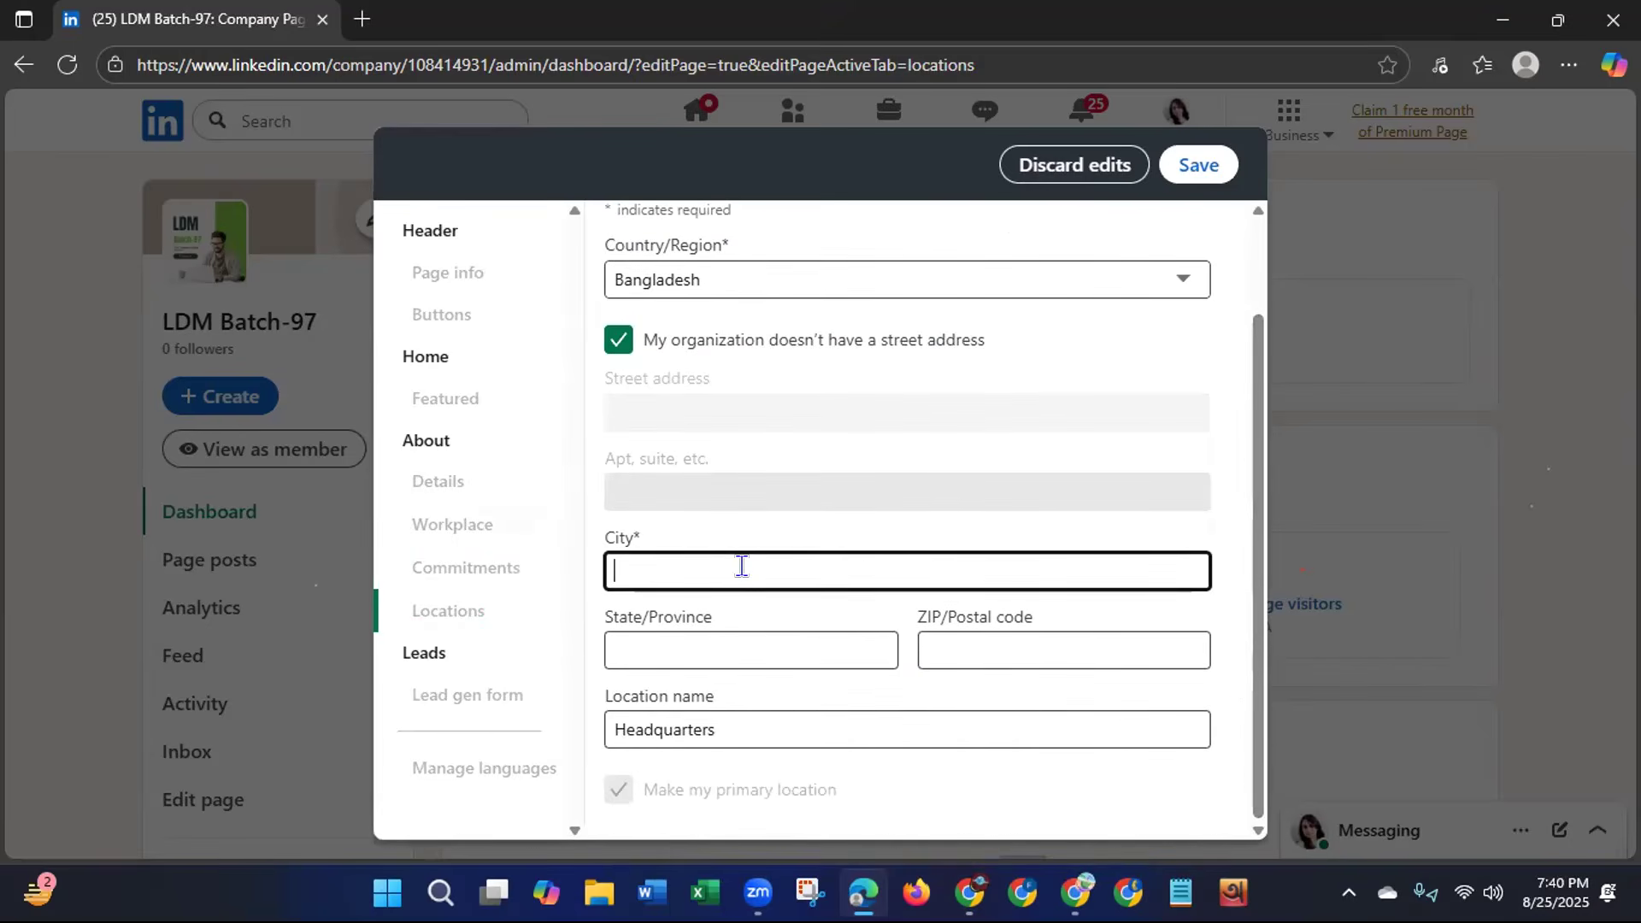
text(Dhaka)
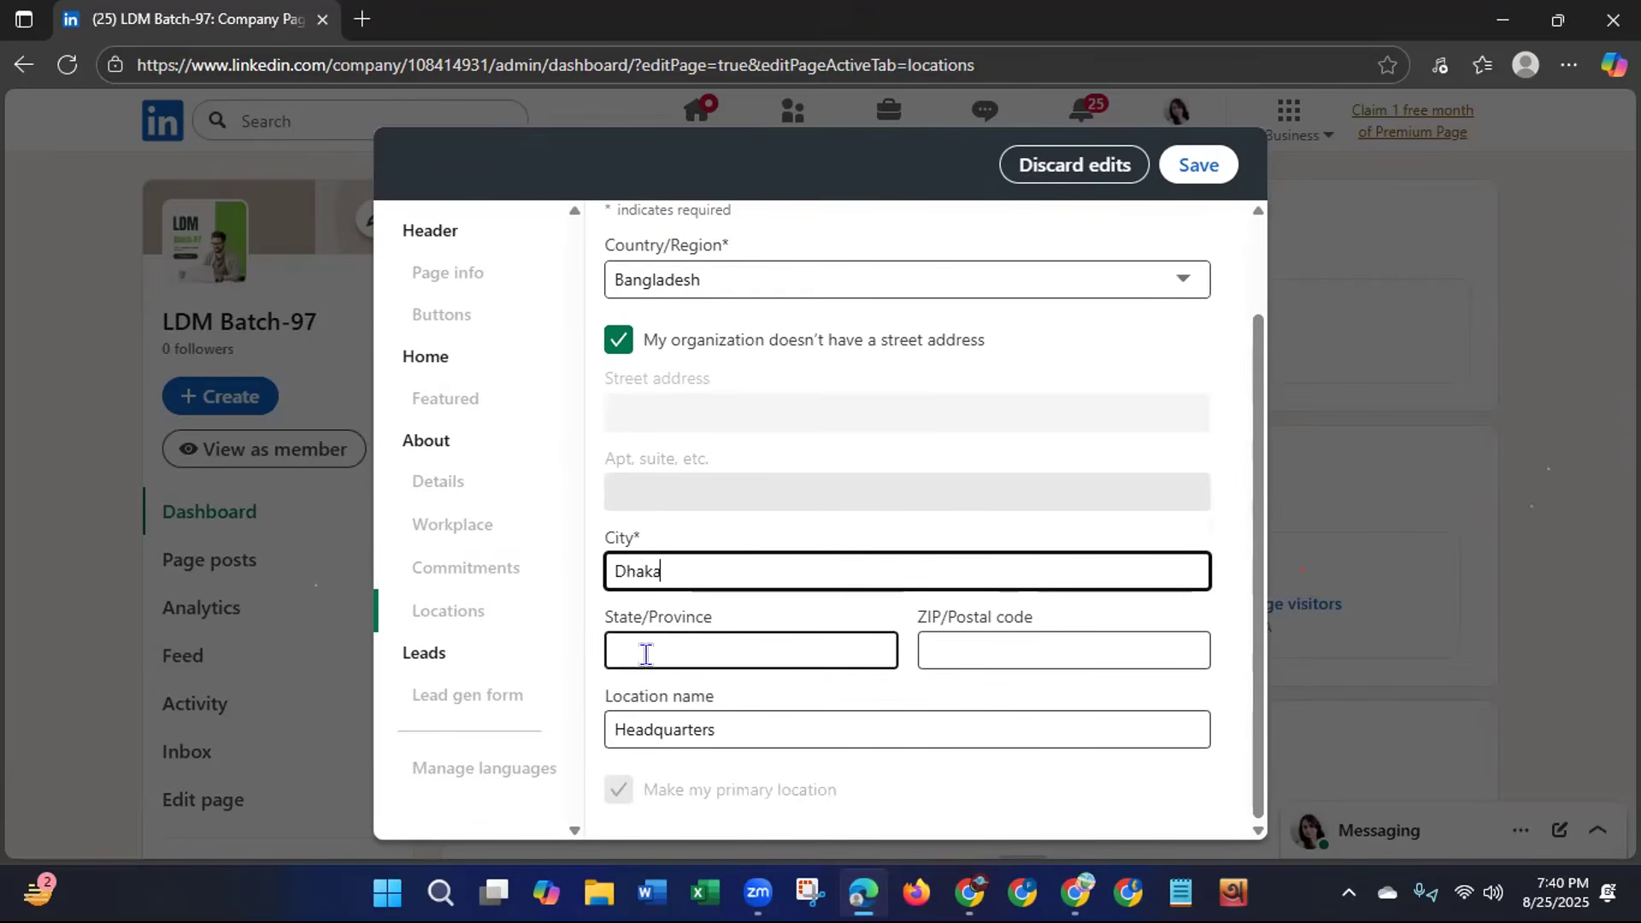
click(1249, 727)
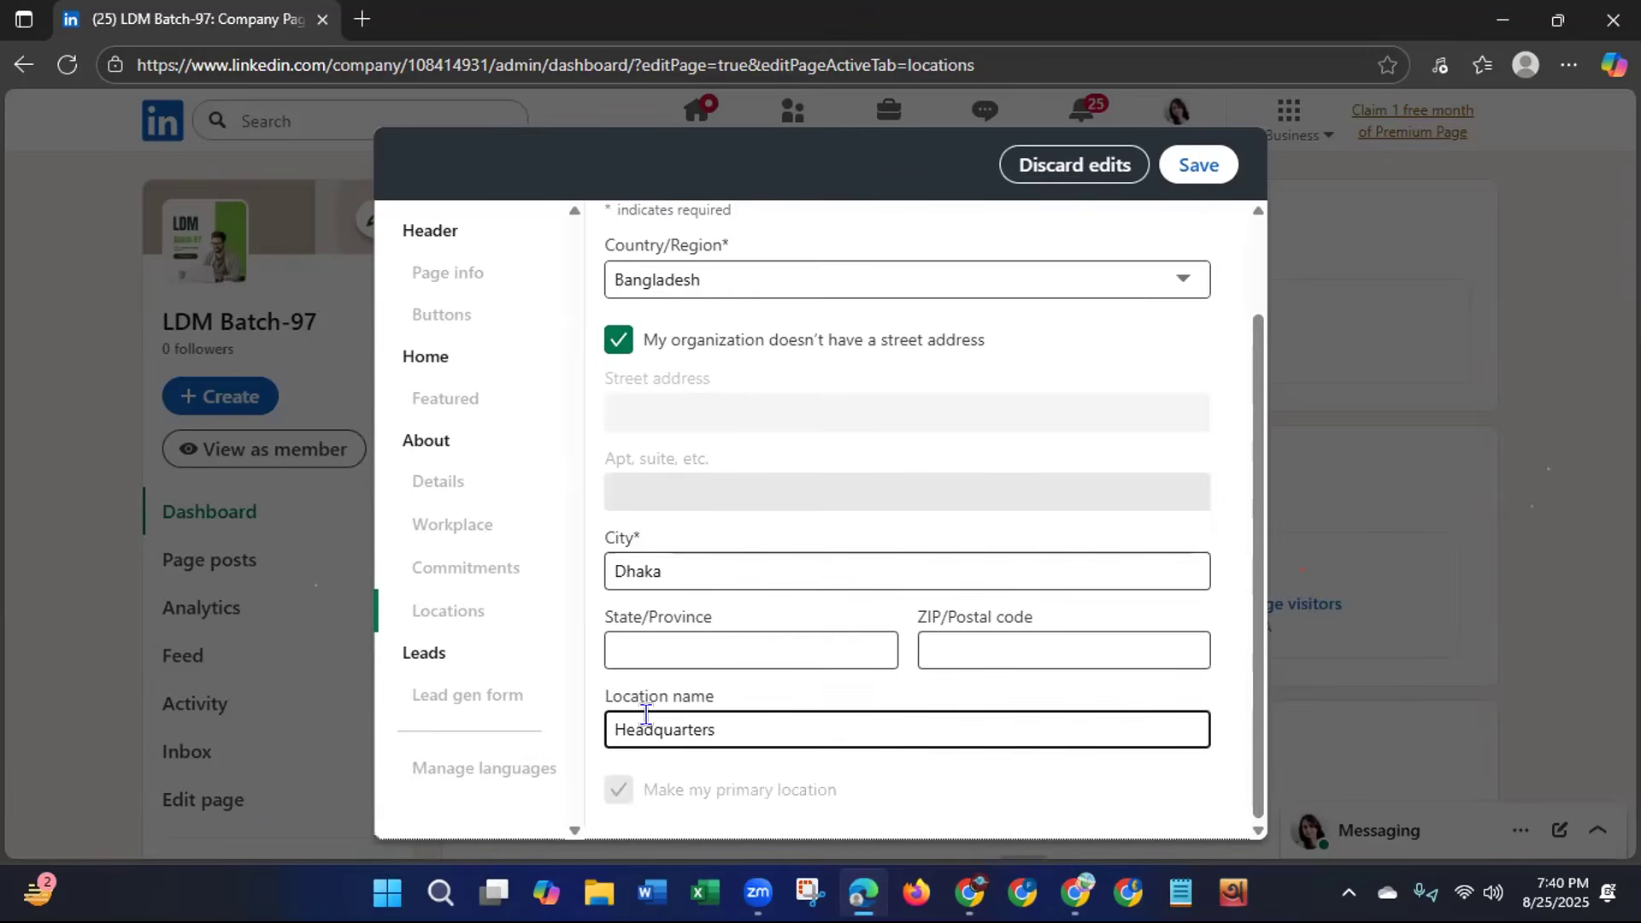
click(1190, 167)
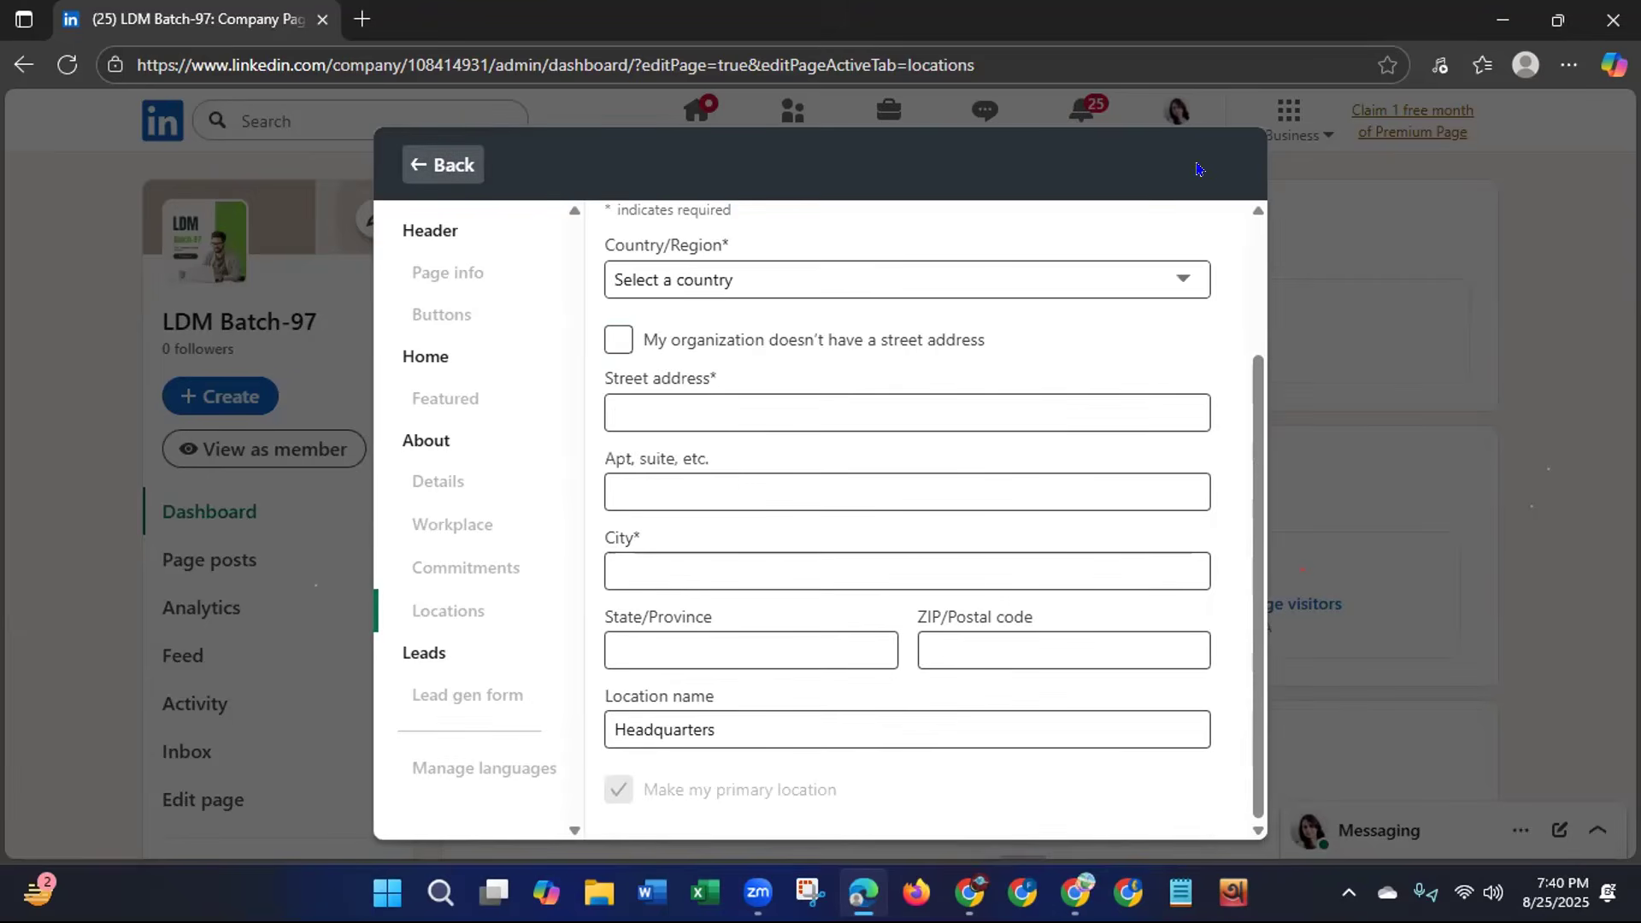
Check the notice above the location form, leave the form and discard the unsaved page edits.
drag(1257, 383, 1270, 186)
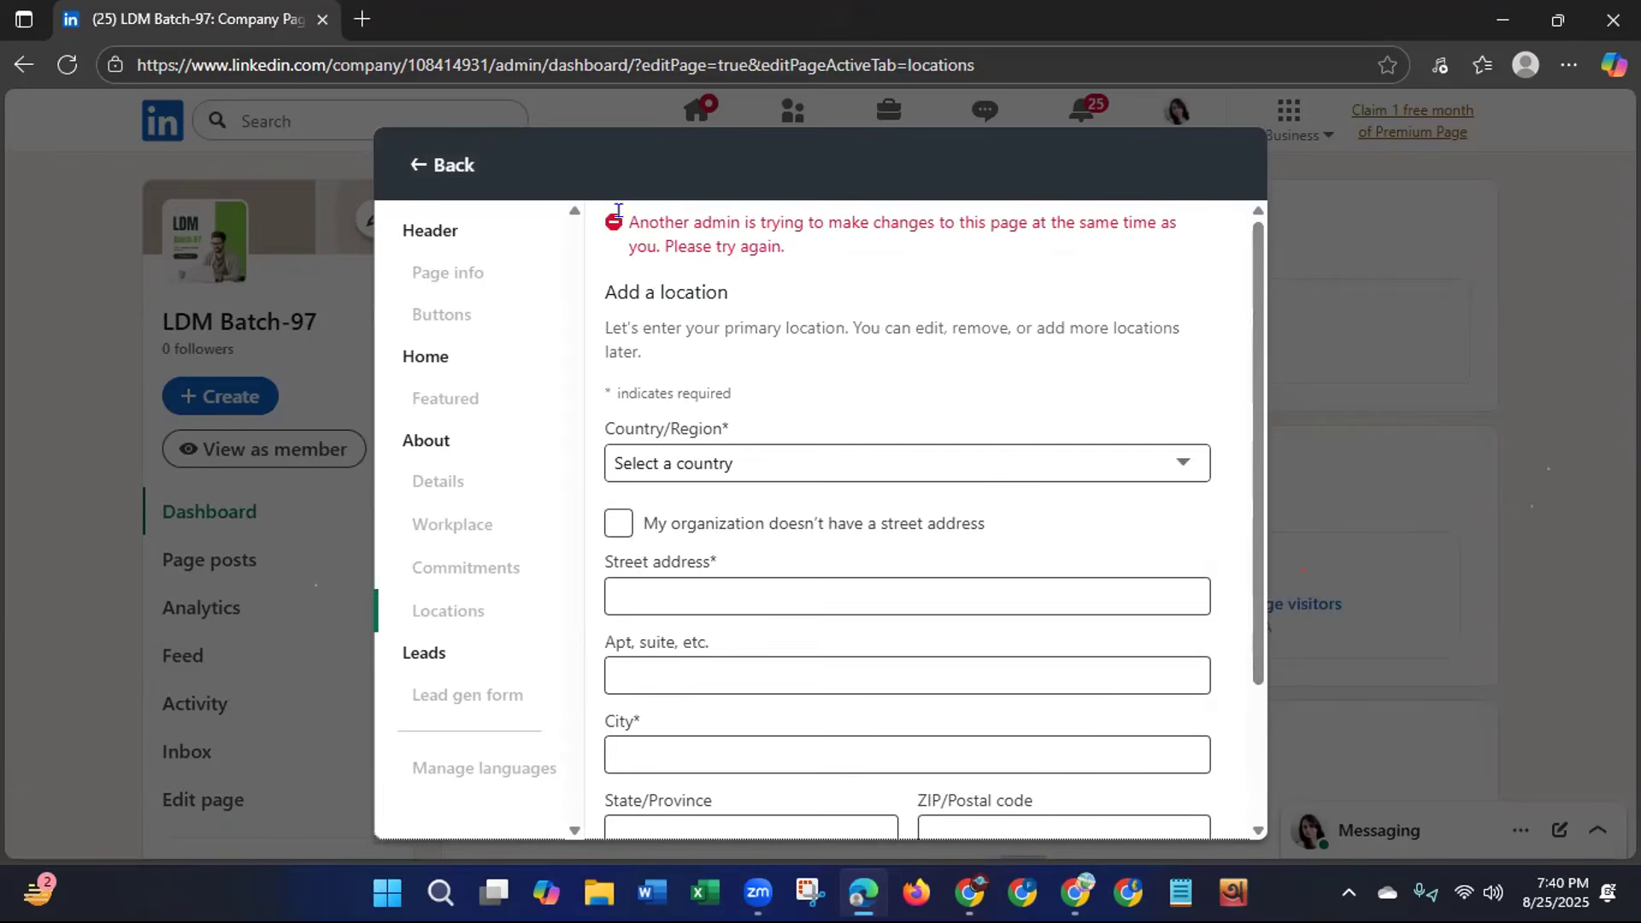
drag(625, 218, 795, 242)
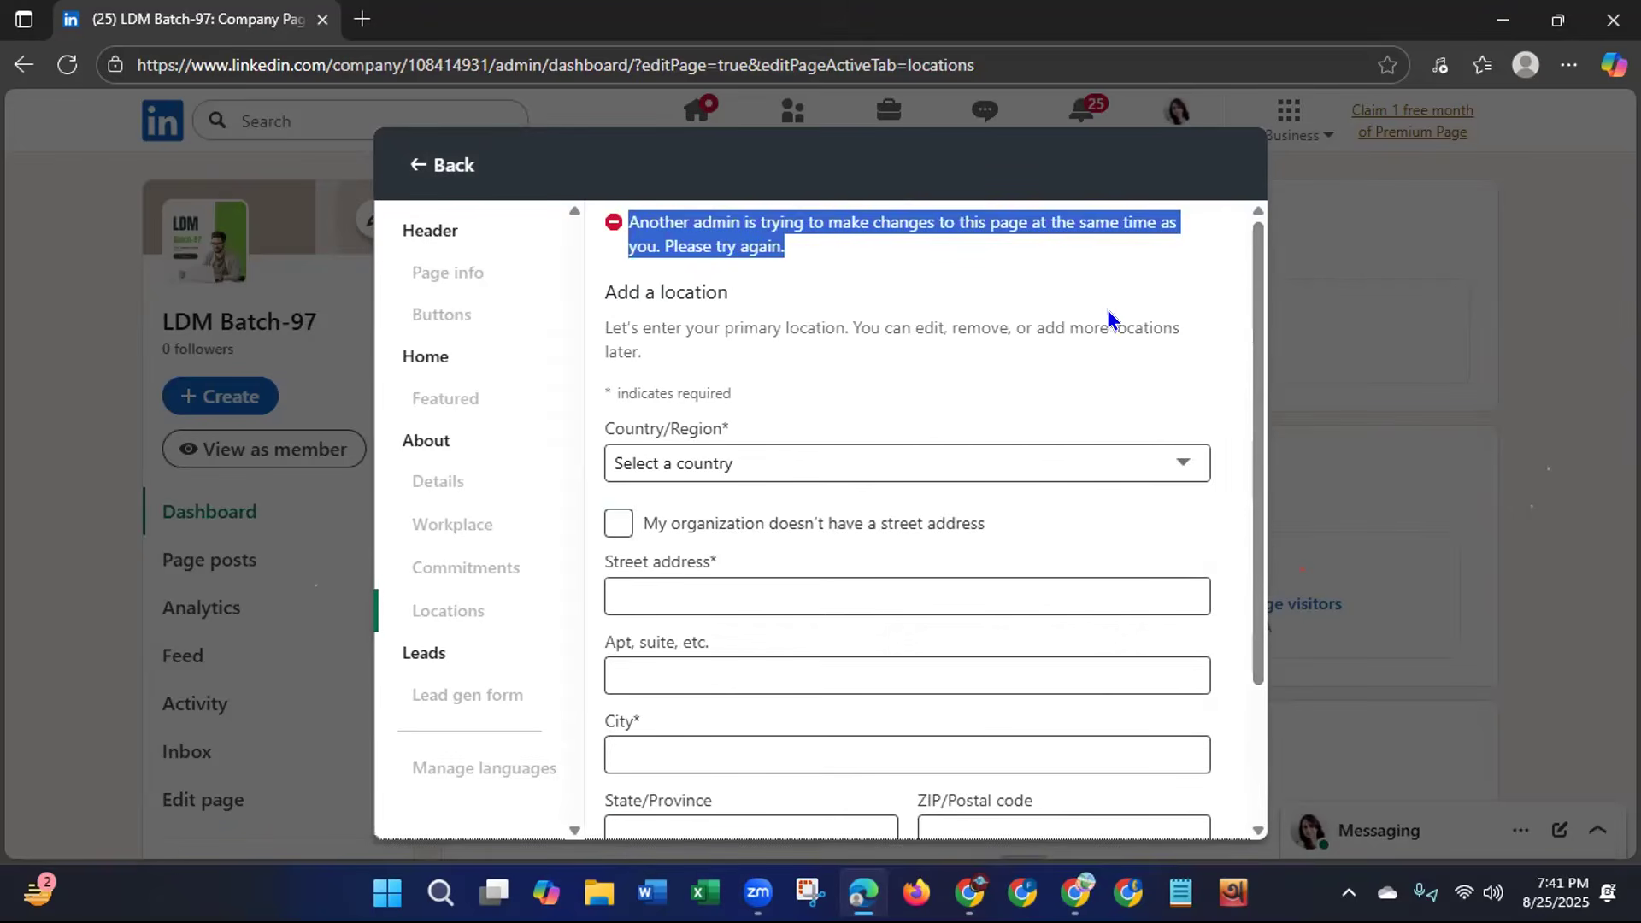
click(944, 272)
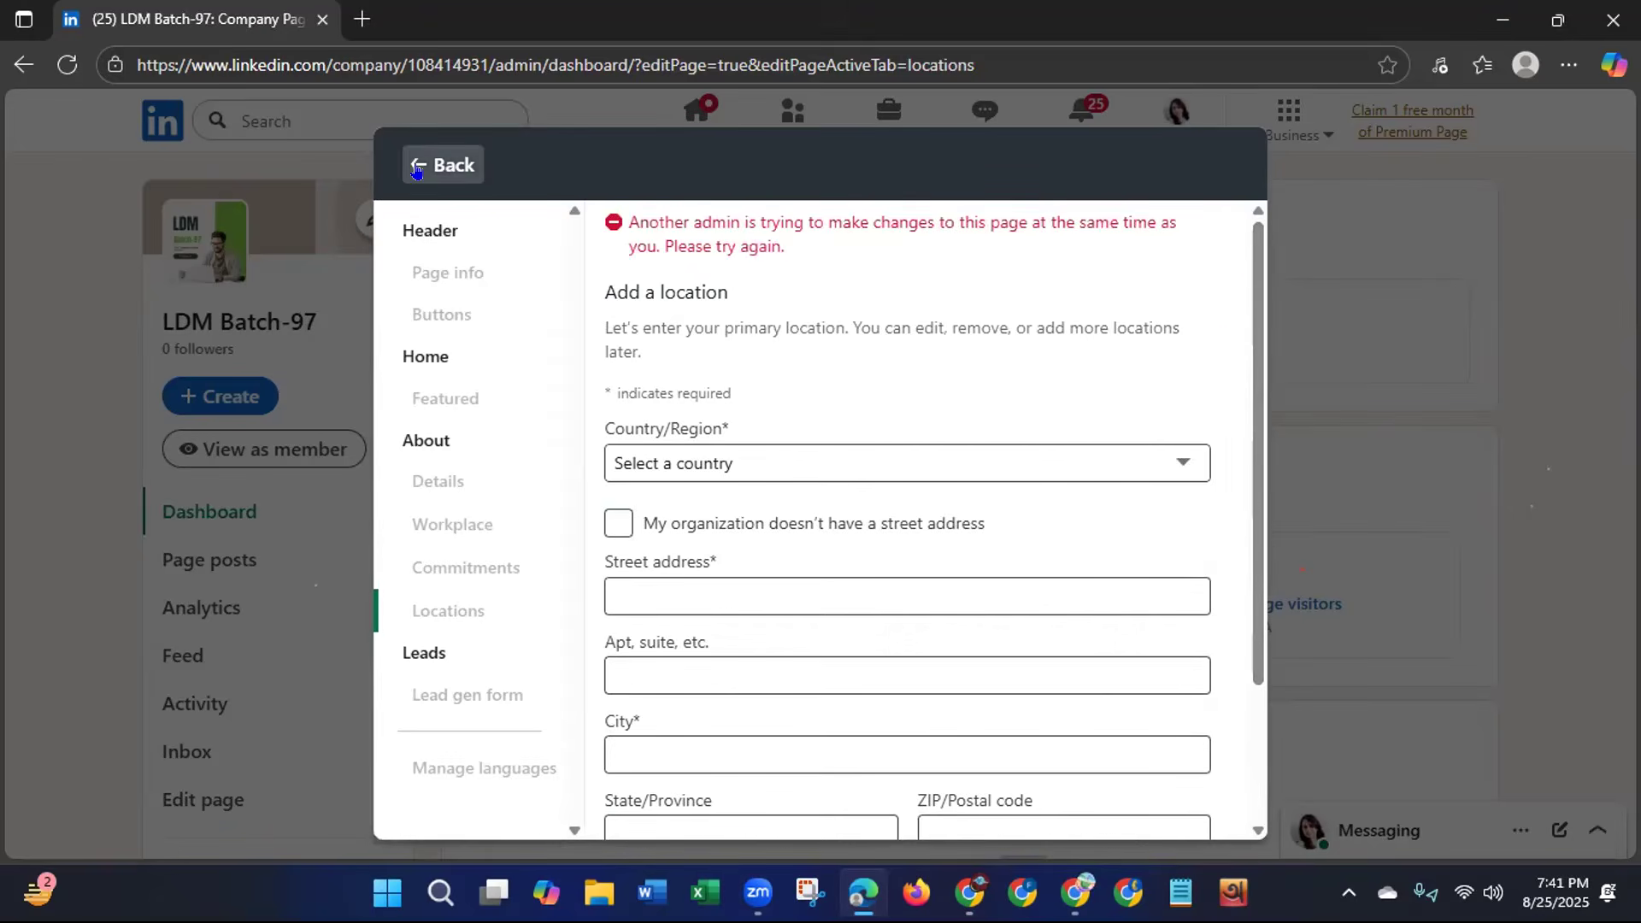
click(442, 165)
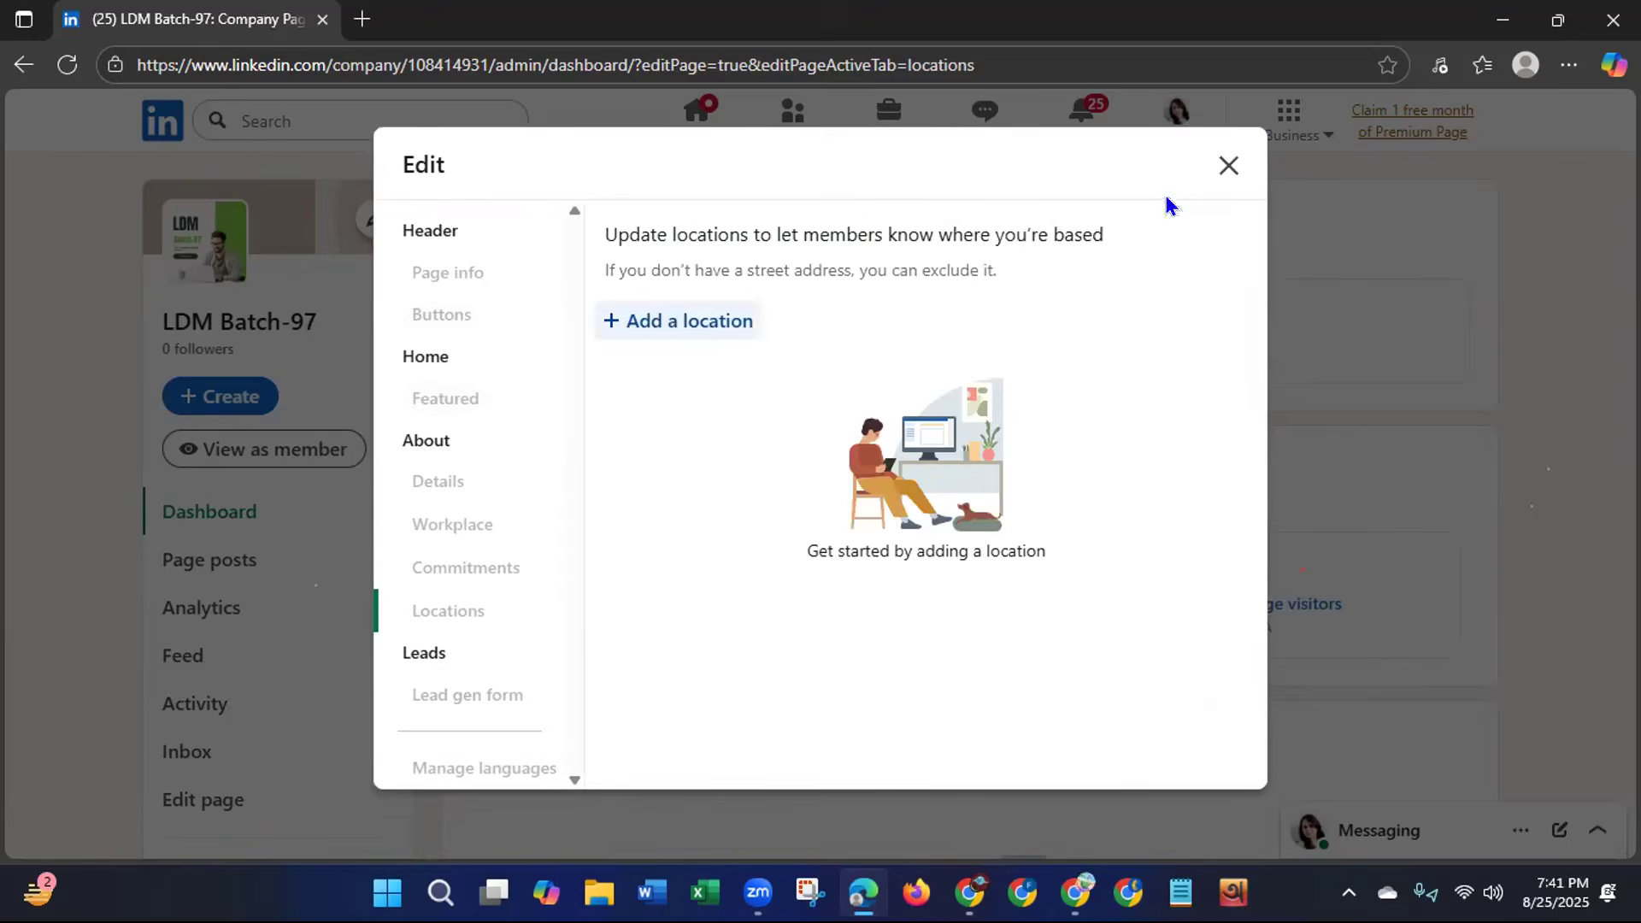
click(1227, 166)
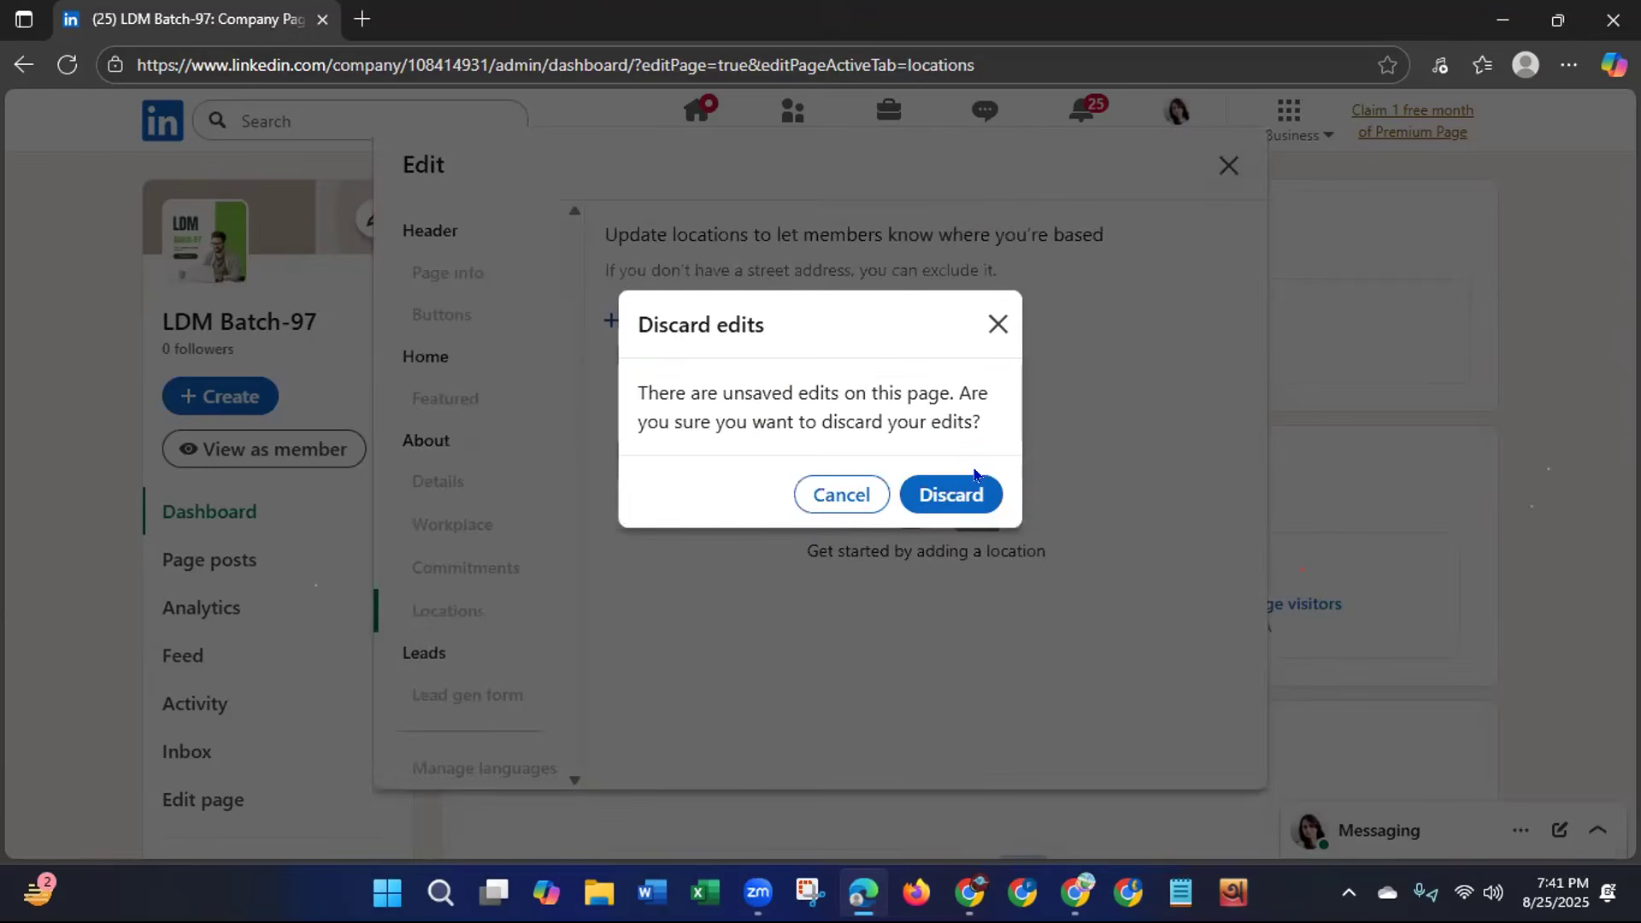
click(835, 494)
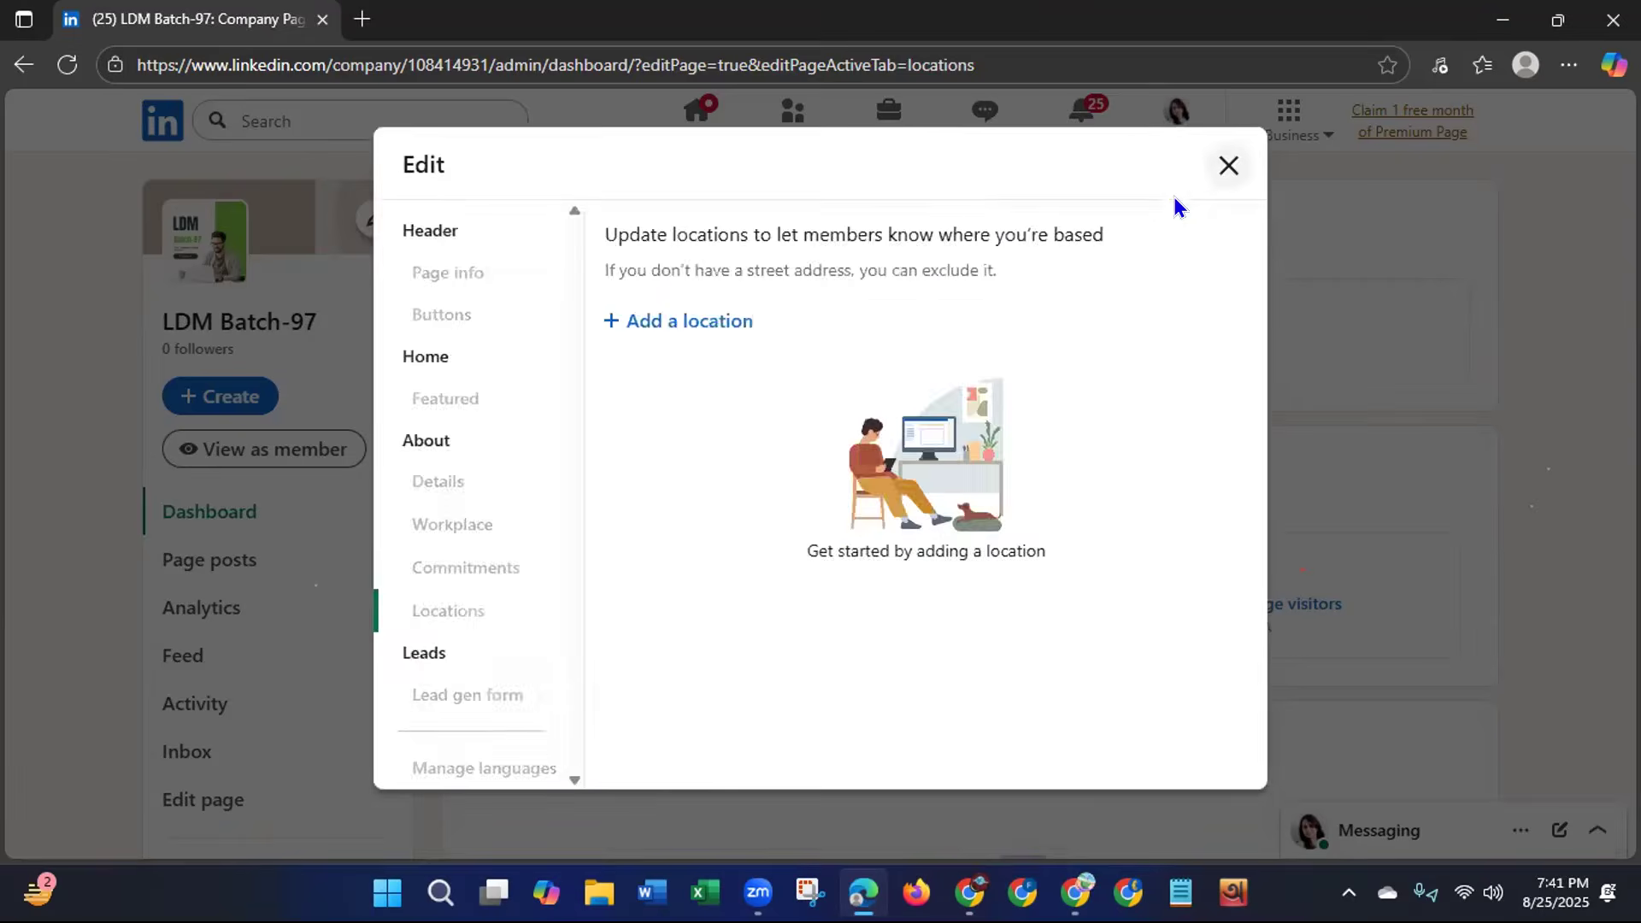
click(1228, 165)
click(951, 491)
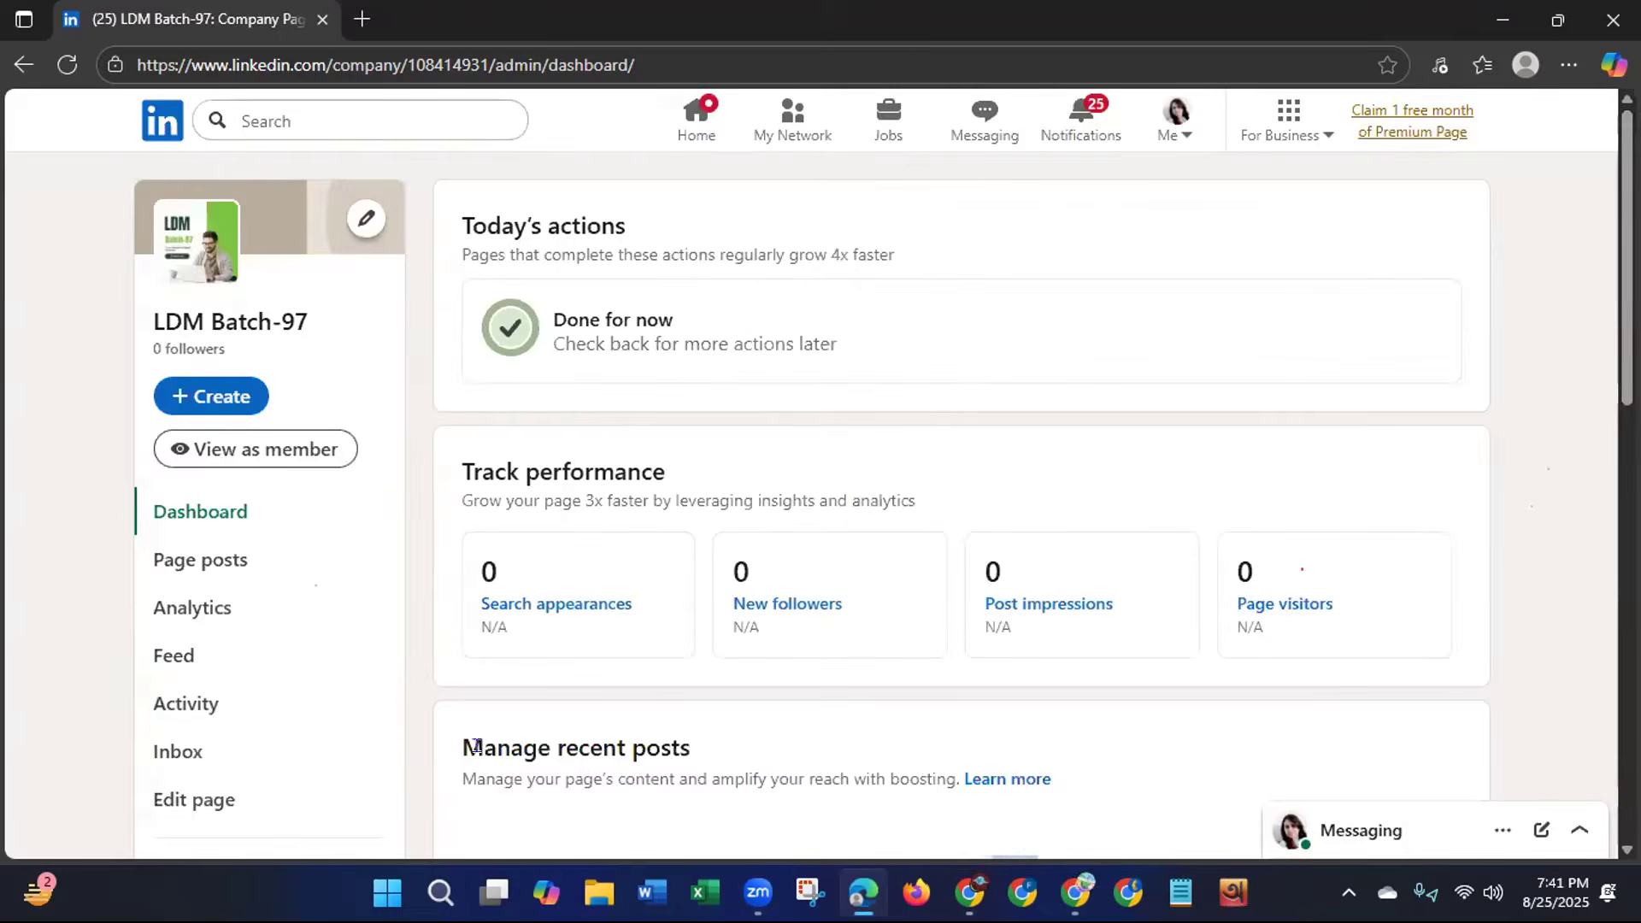
Reopen the page editor, look over the lead gen form and language management sections, and close the editor.
scroll(282, 612, down, 1)
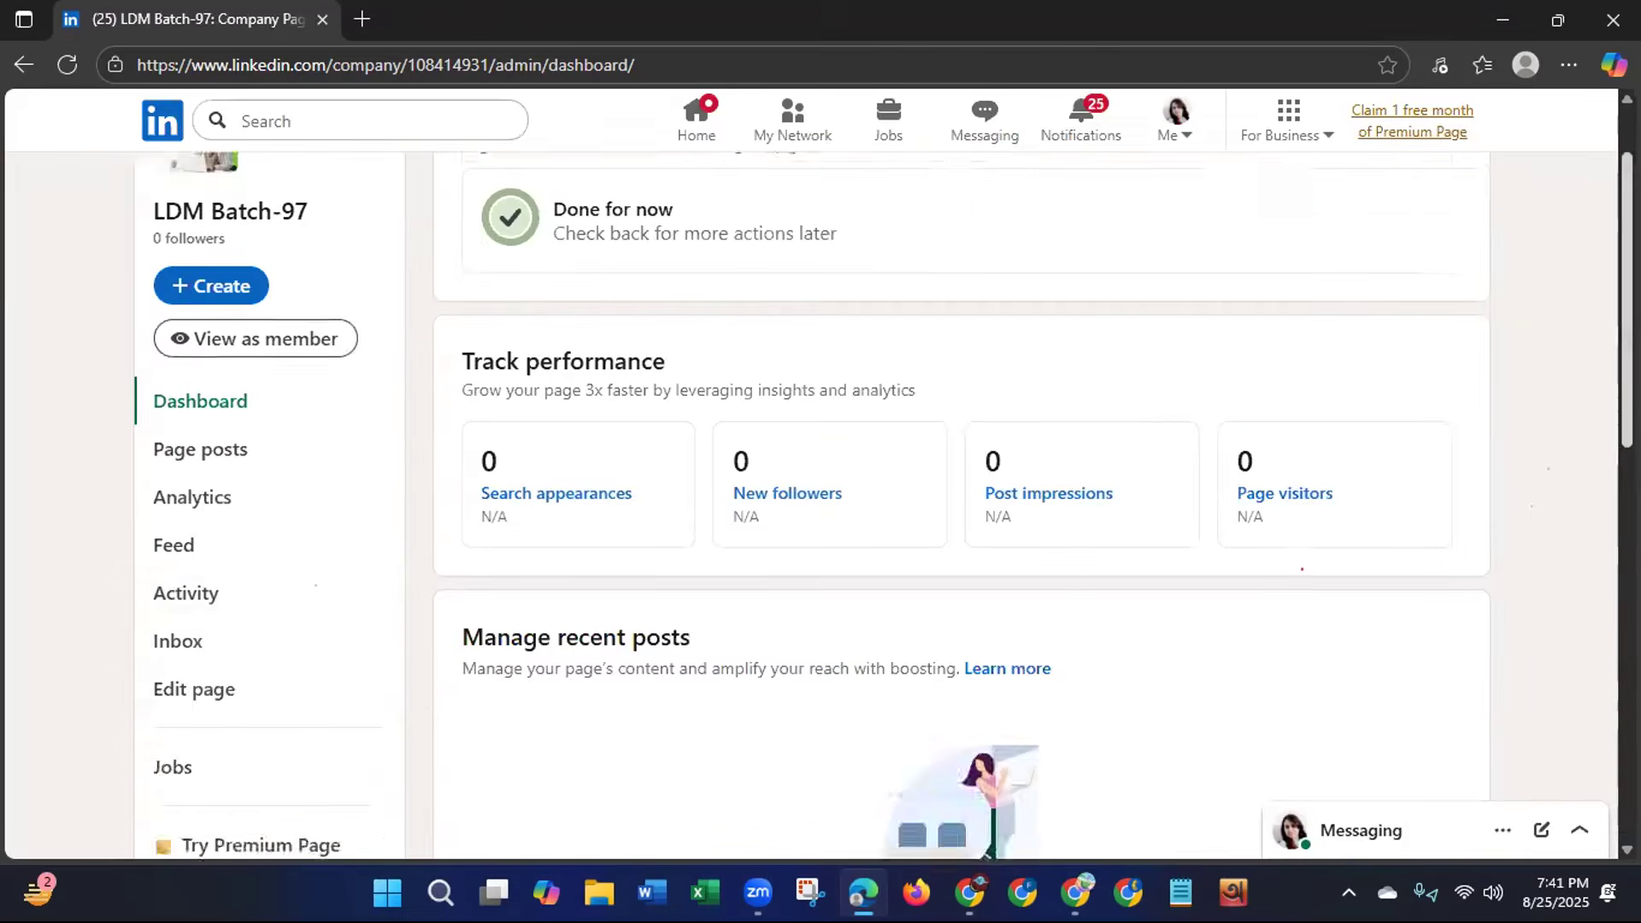
scroll(1446, 458, down, 3)
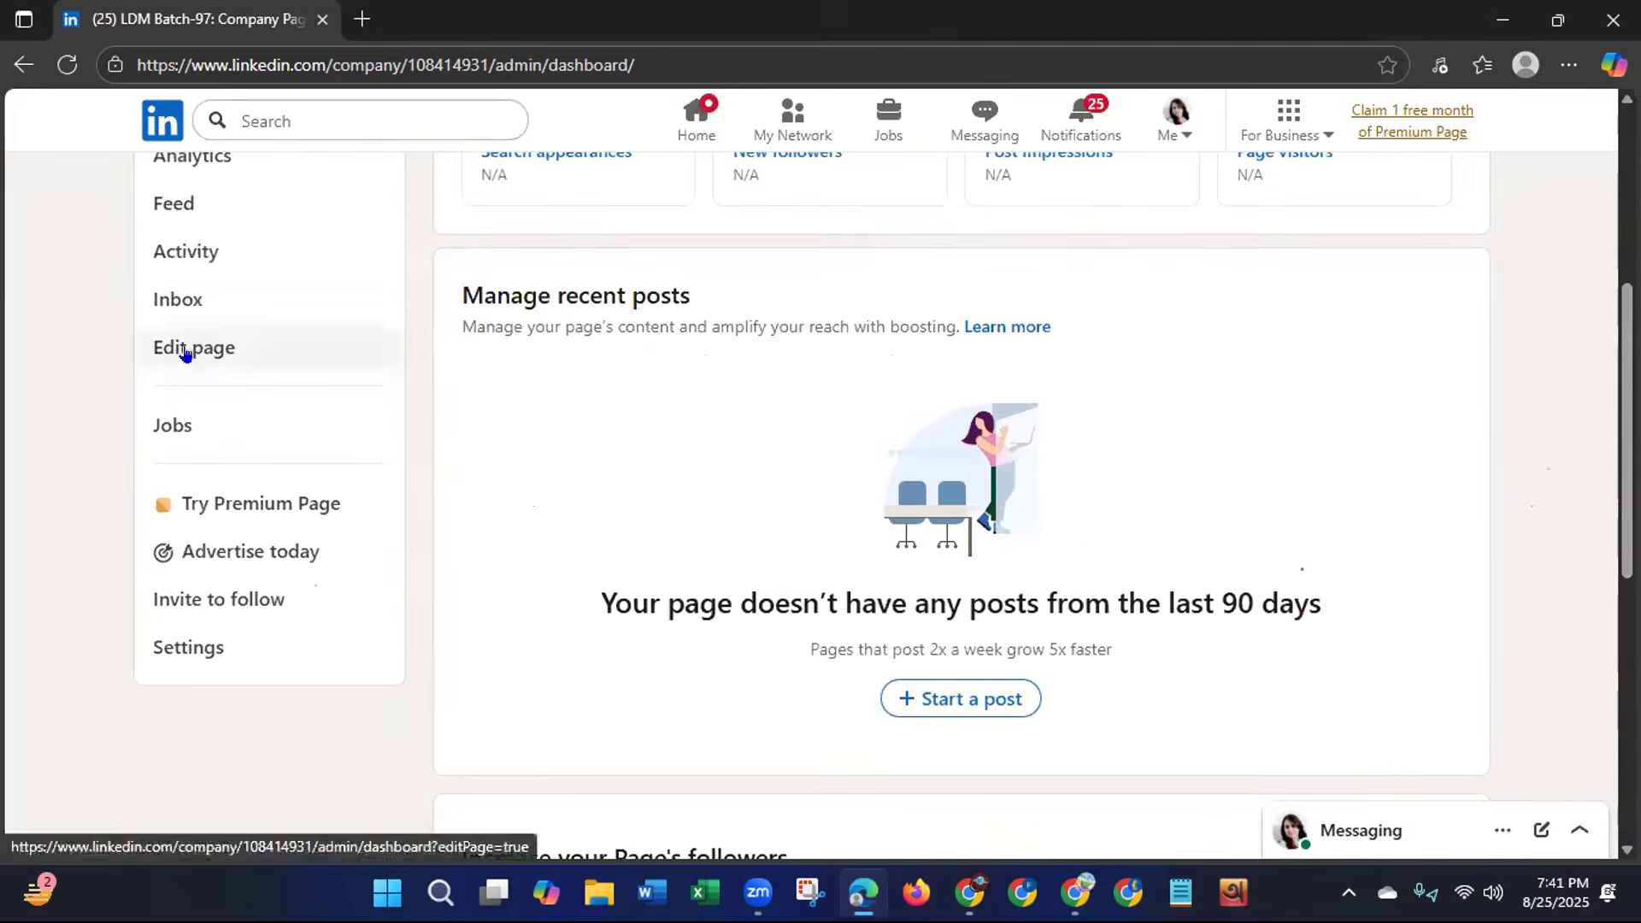
click(185, 348)
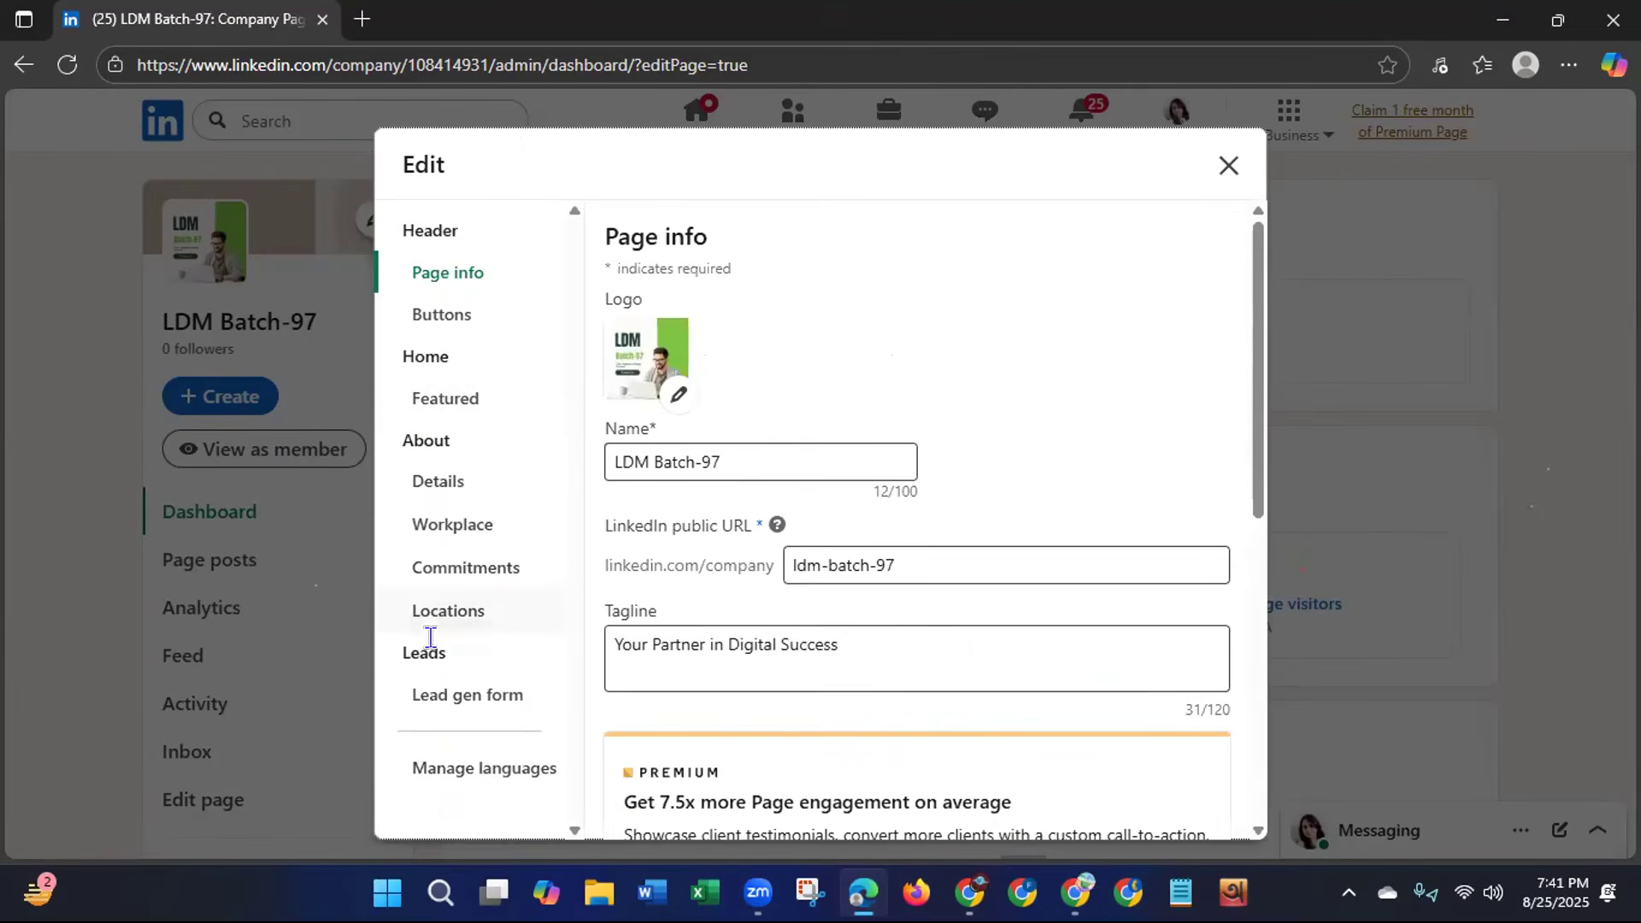
click(440, 696)
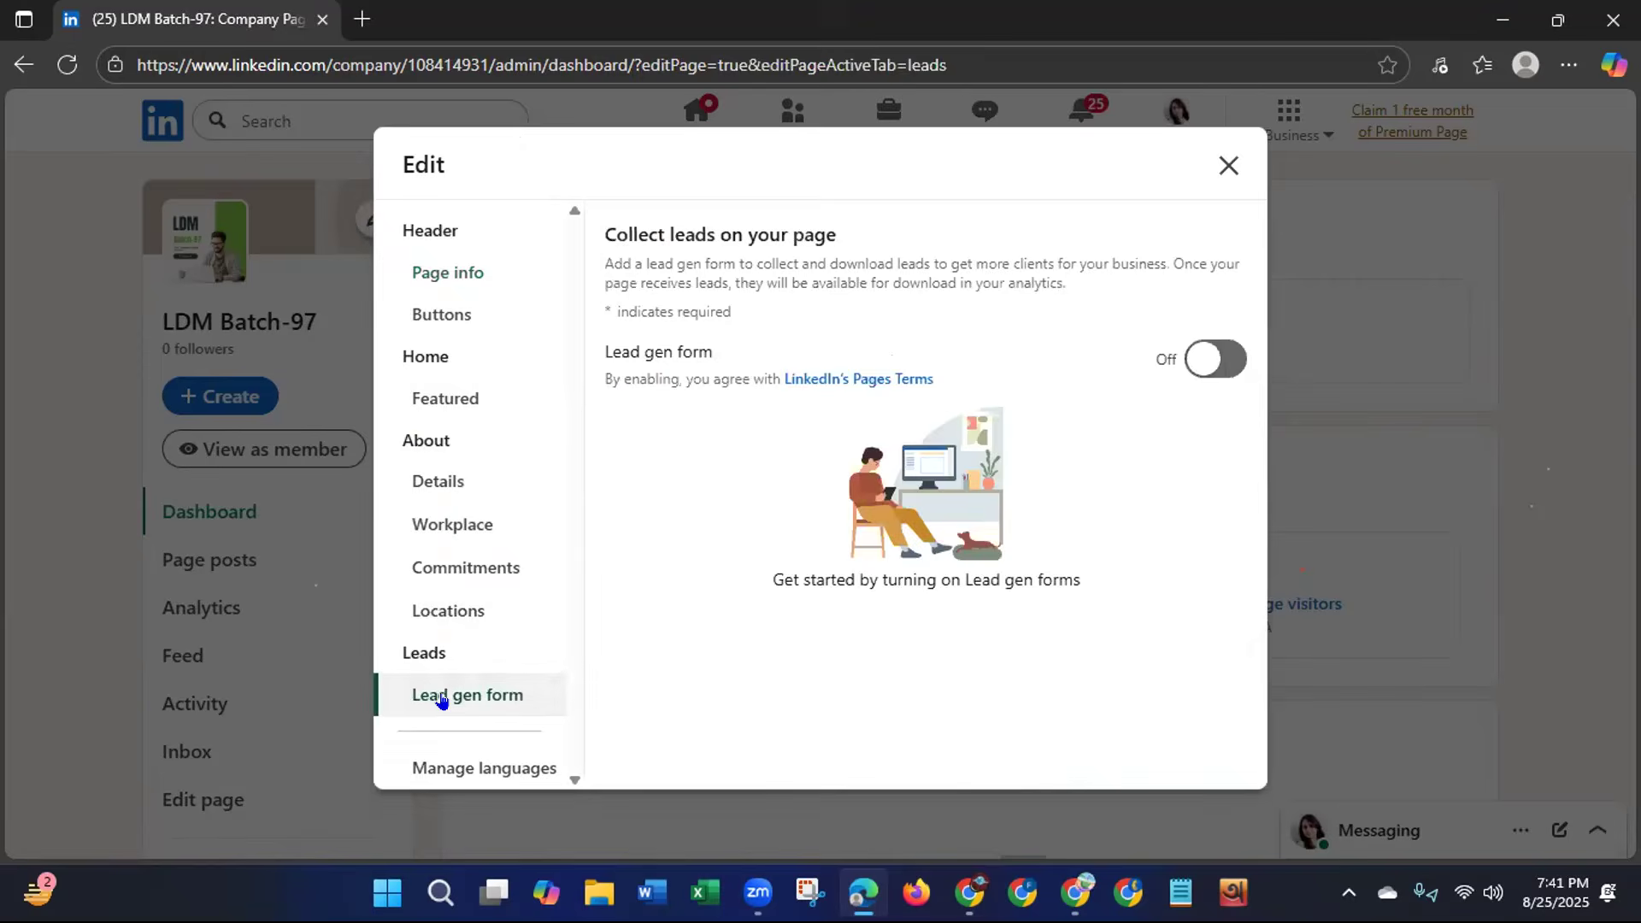
click(488, 783)
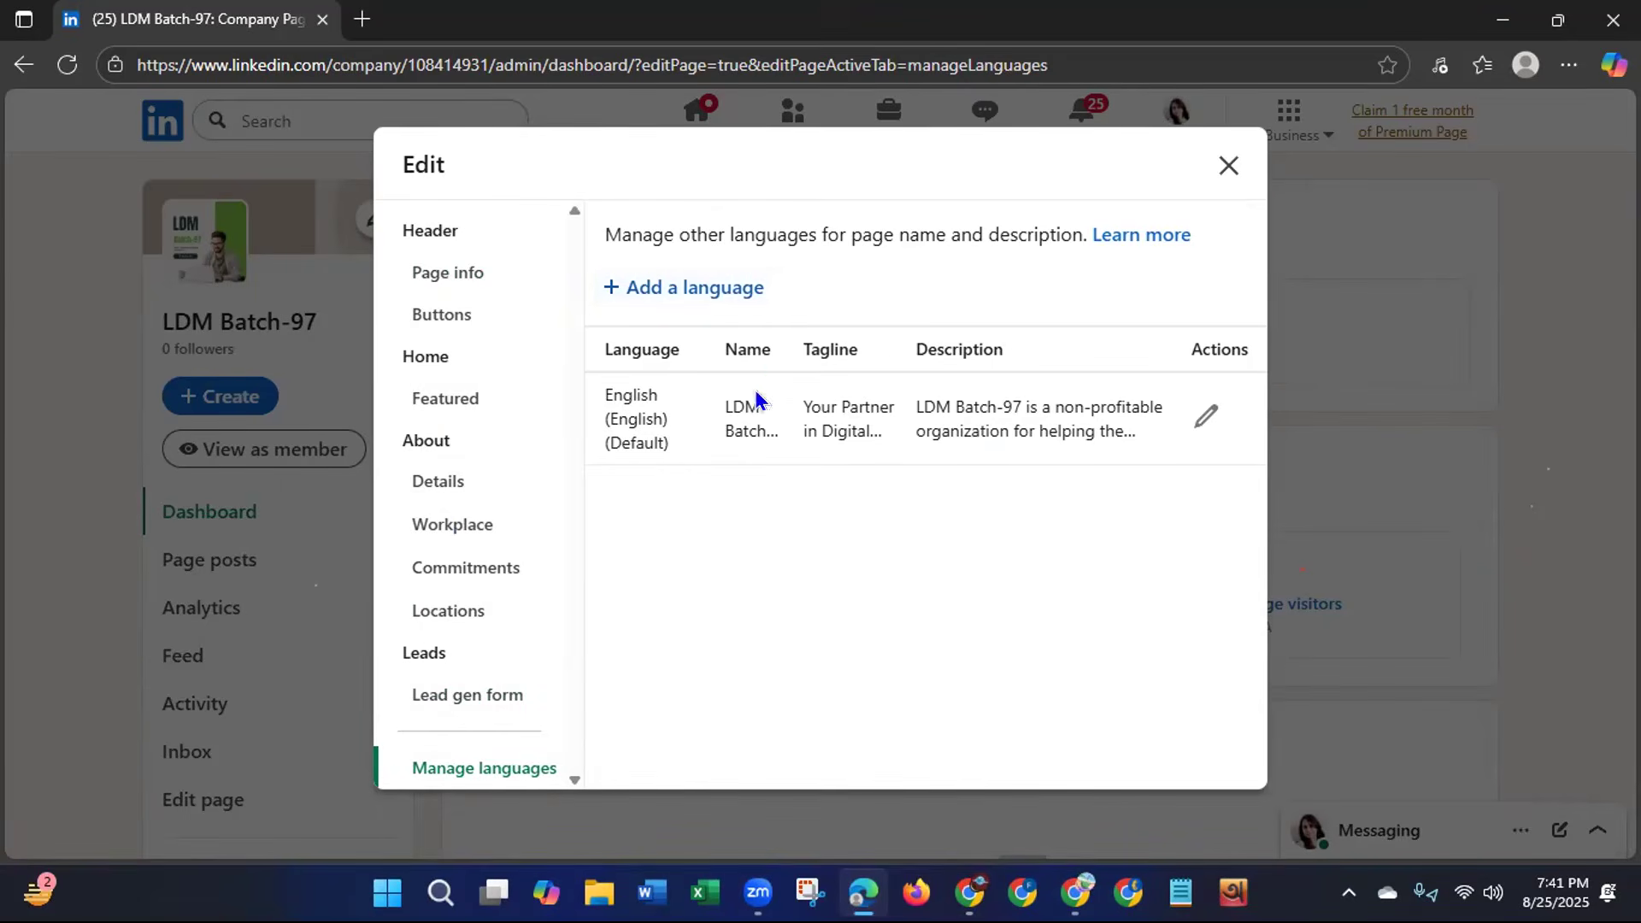
click(1227, 164)
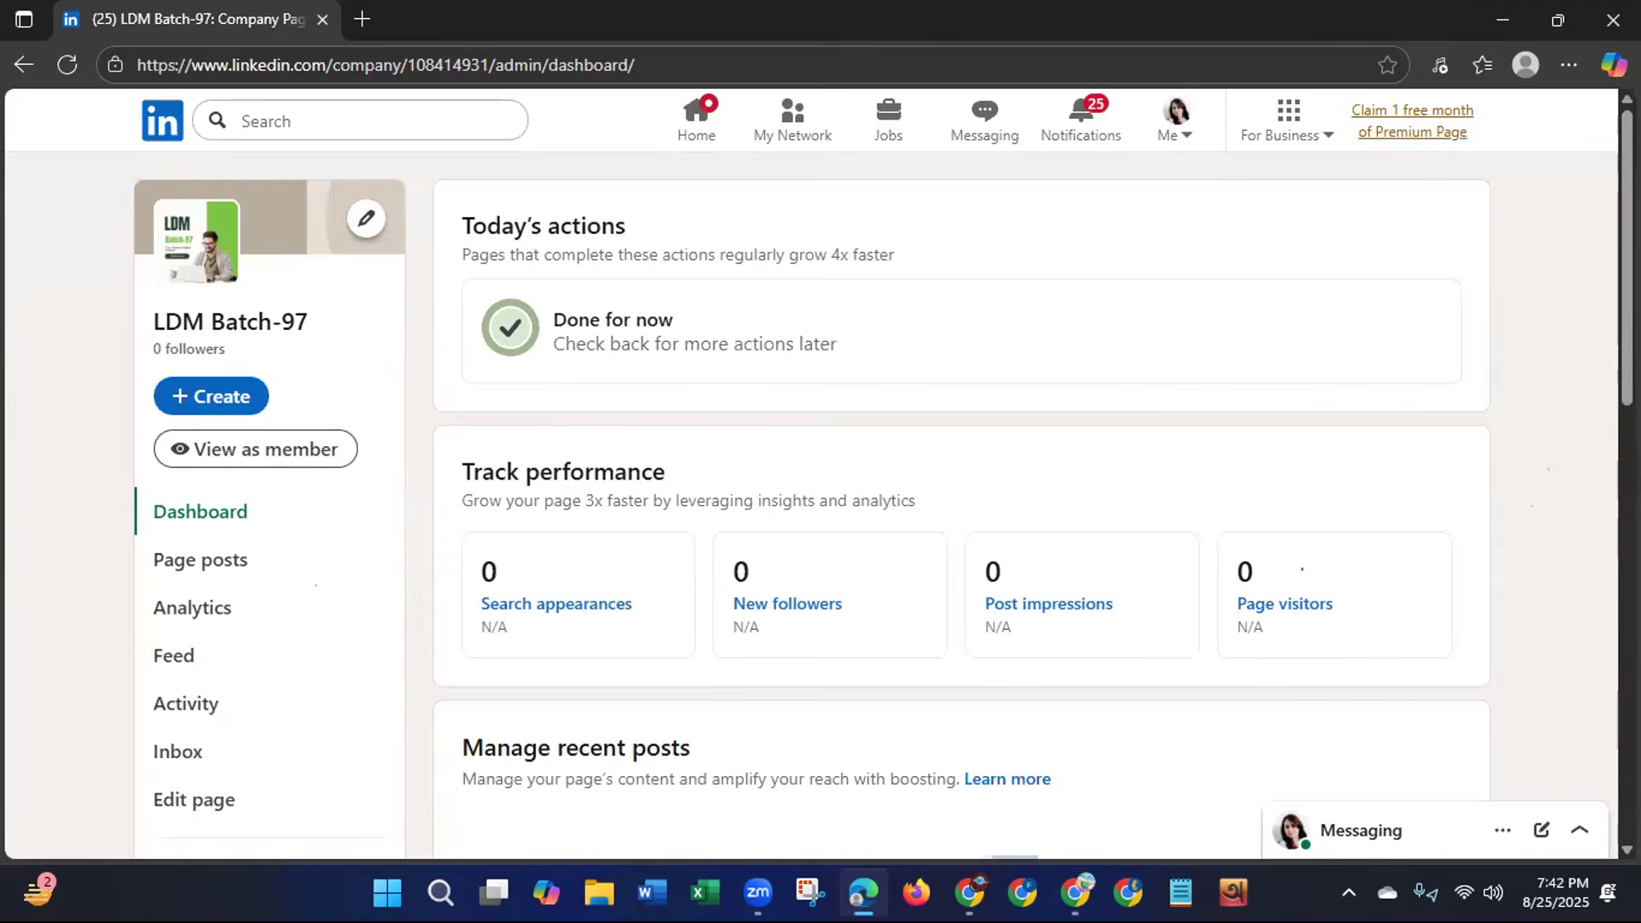
View the company page as a member and examine its header and About overview.
drag(1626, 225, 1576, 434)
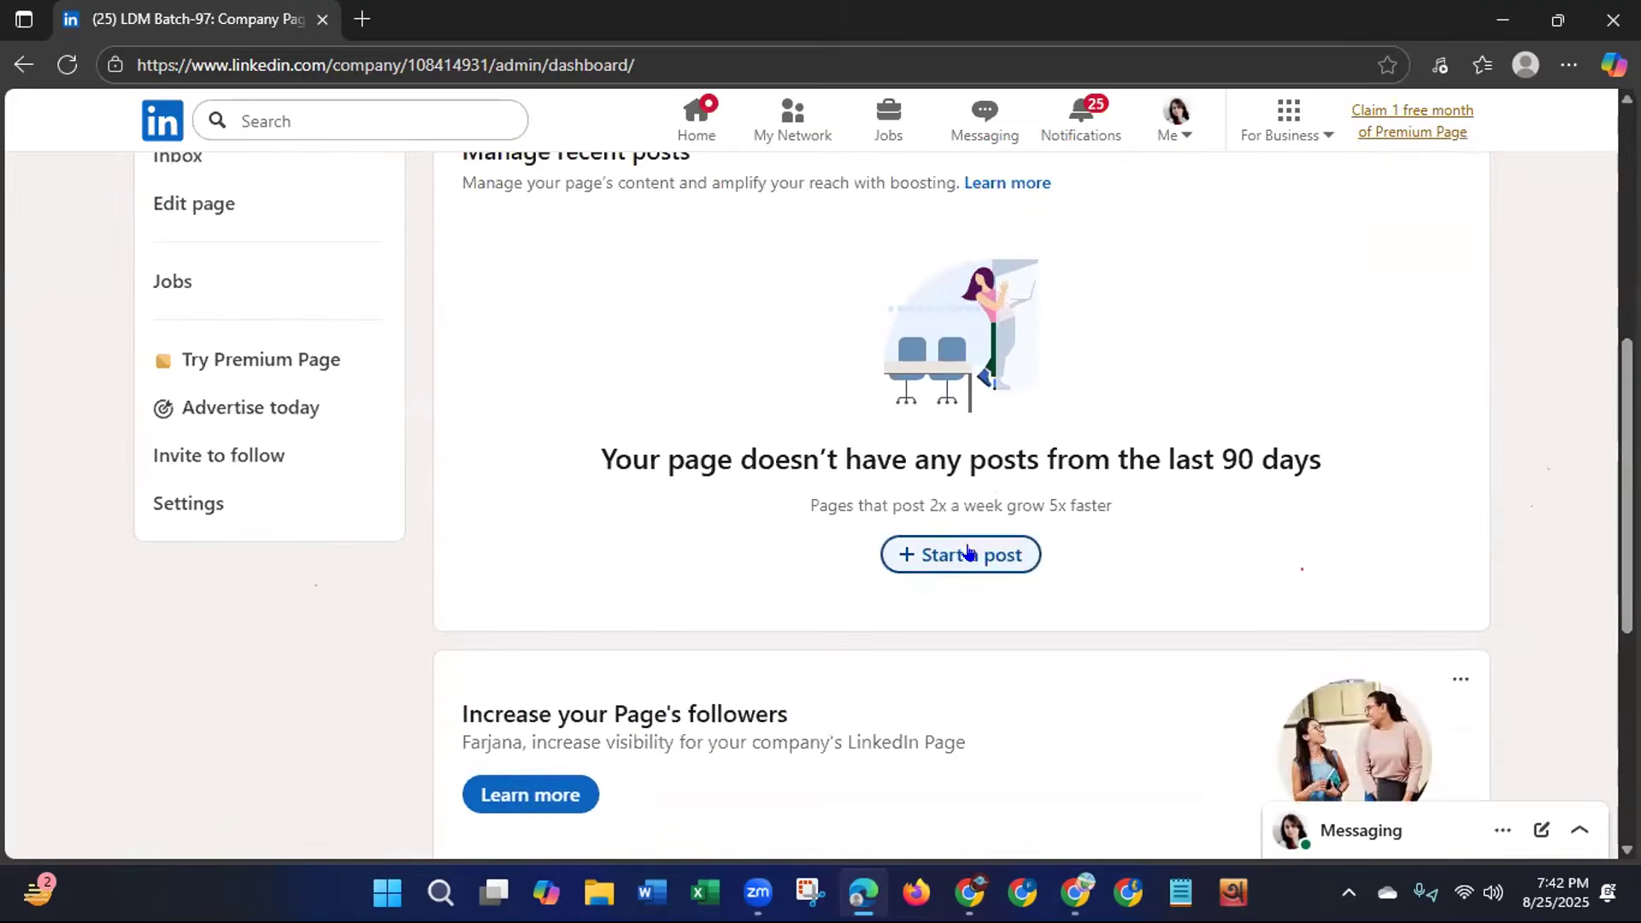
scroll(1301, 569, up, 7)
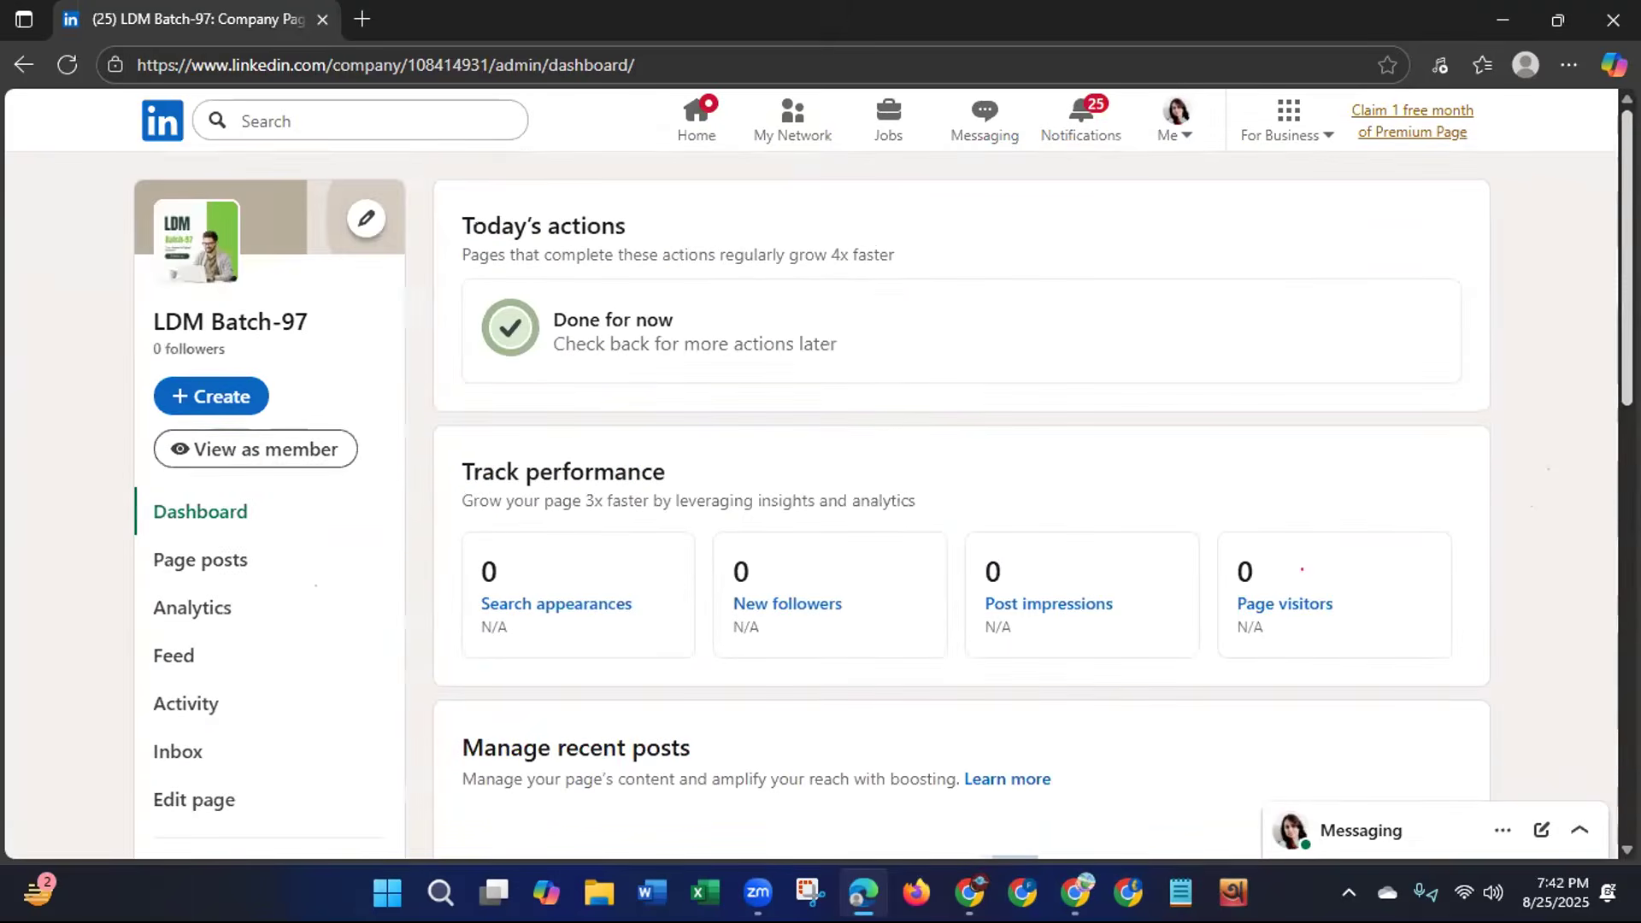
click(235, 451)
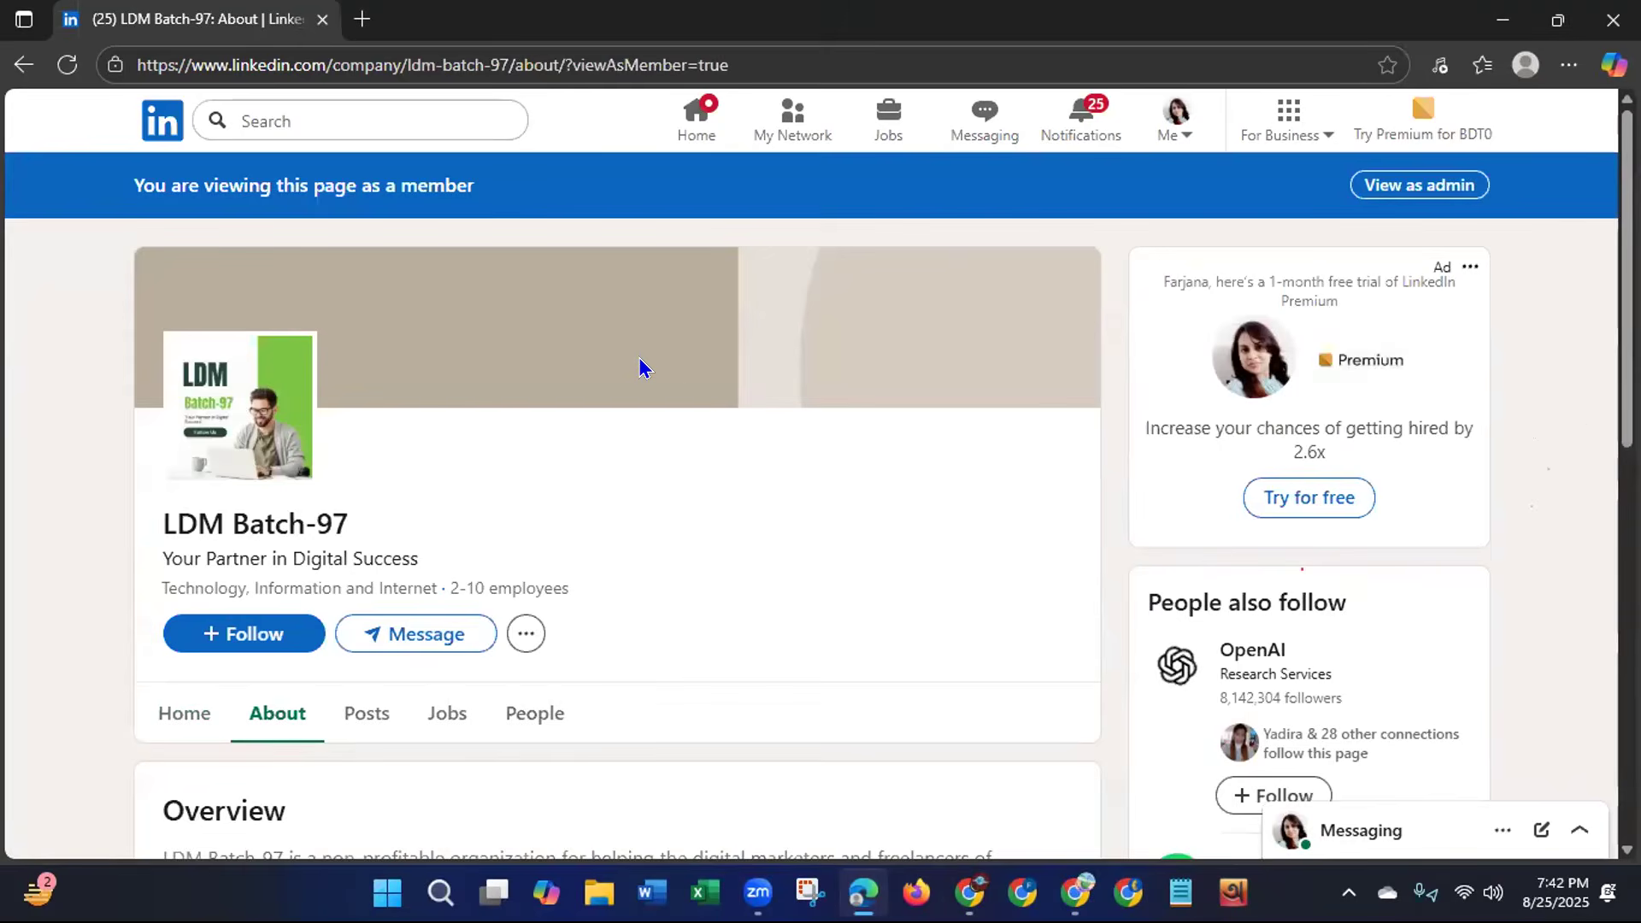
scroll(1565, 479, down, 5)
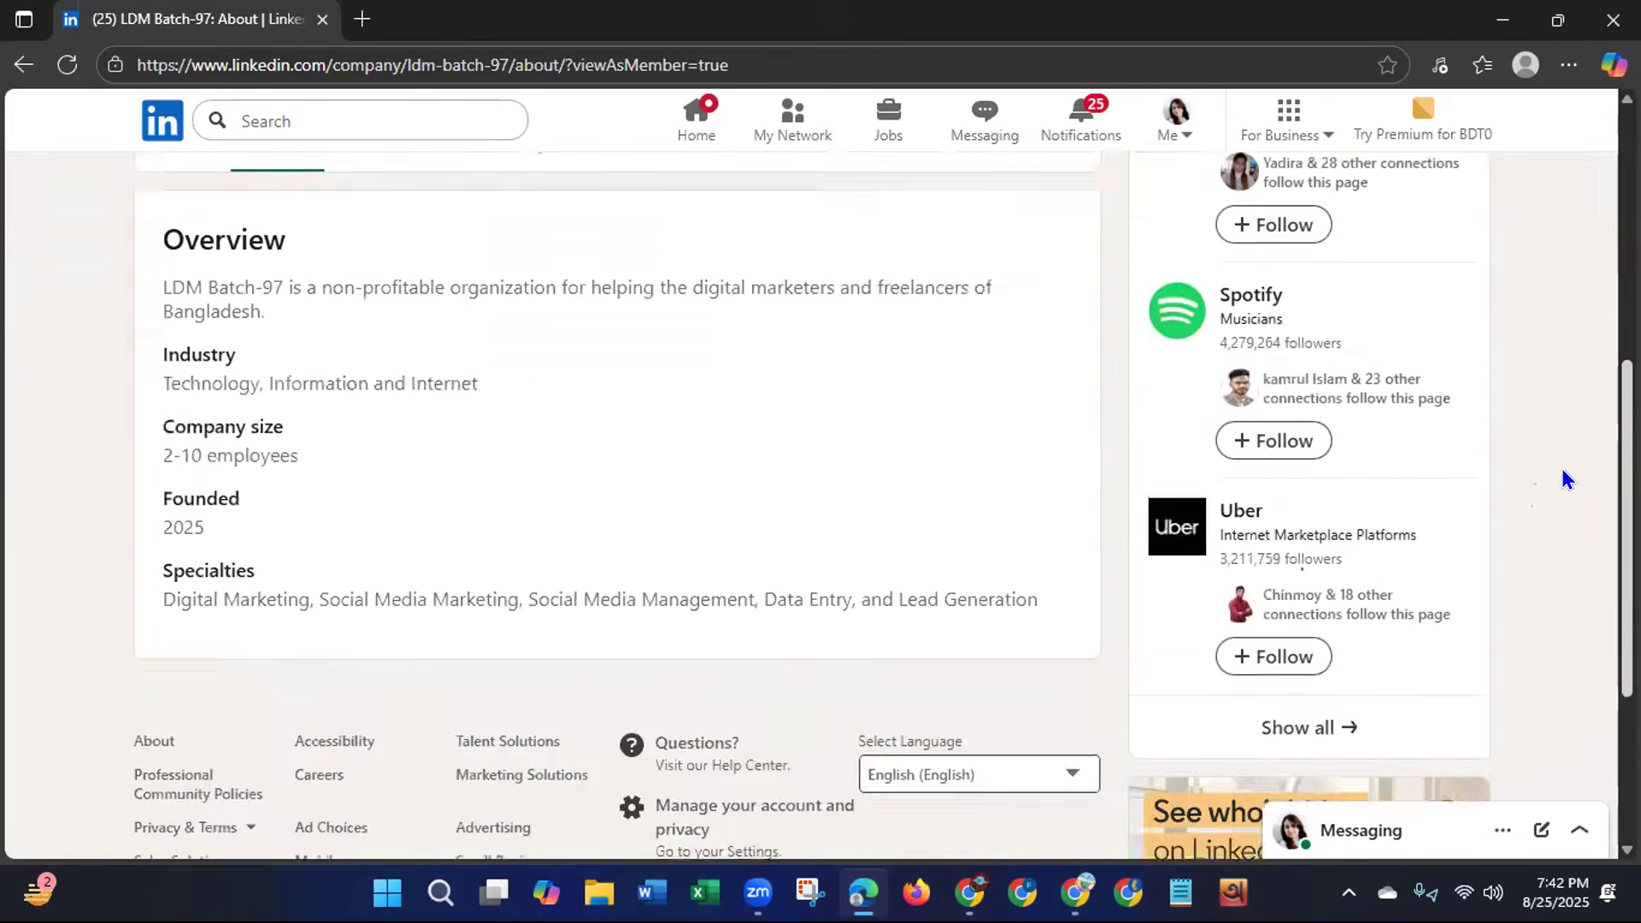
scroll(1557, 491, down, 1)
scroll(1550, 470, up, 5)
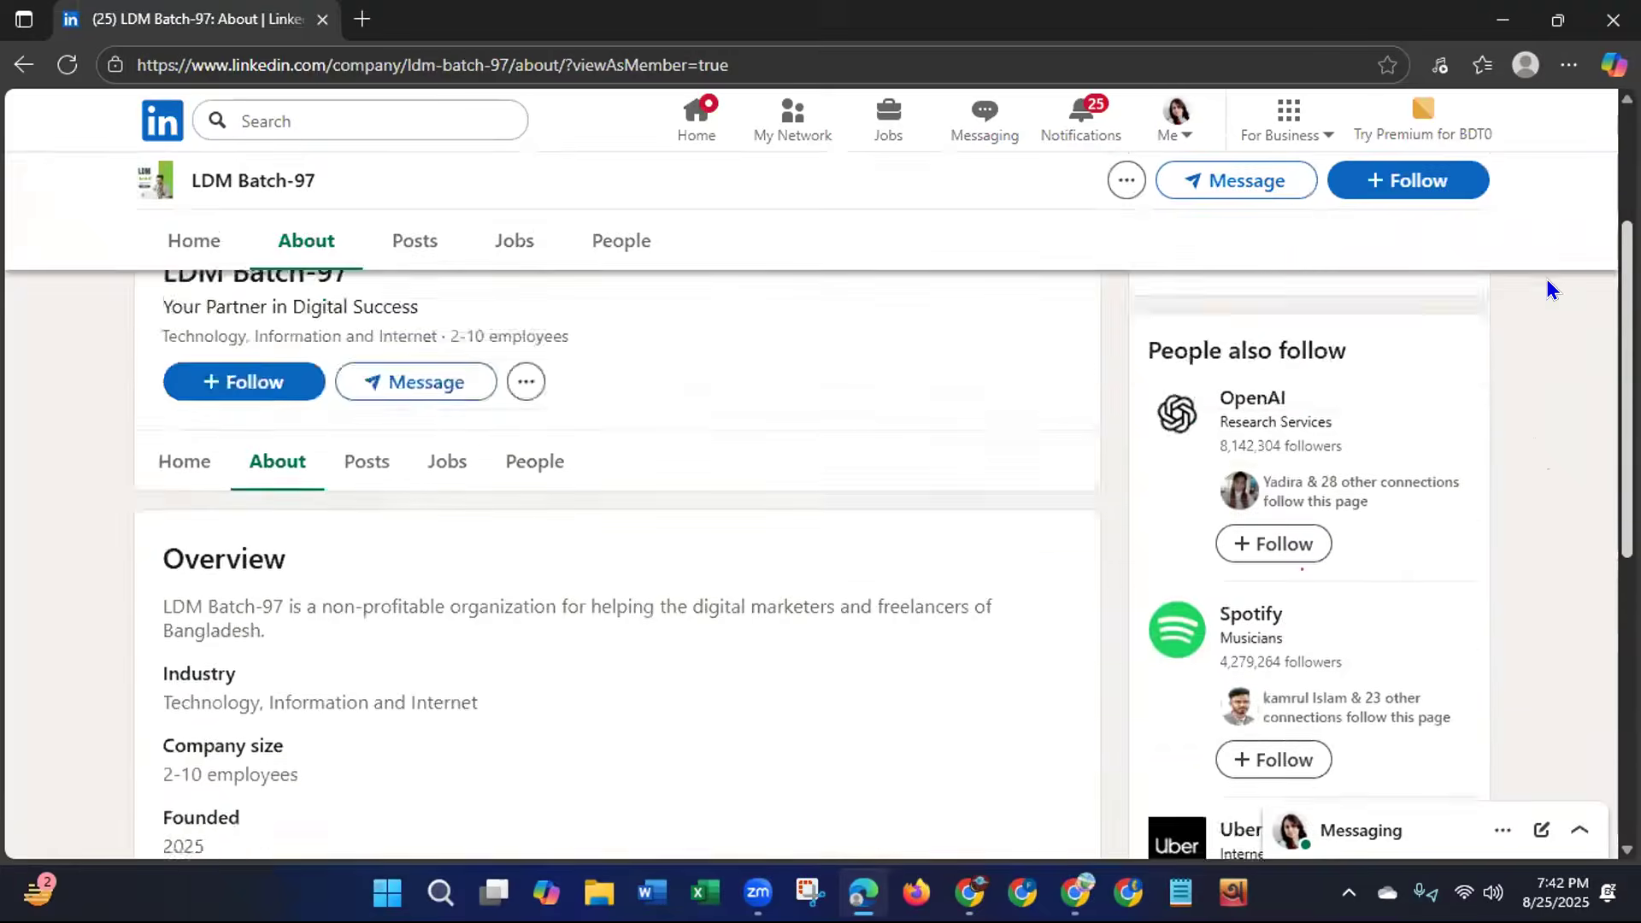
scroll(1547, 257, up, 3)
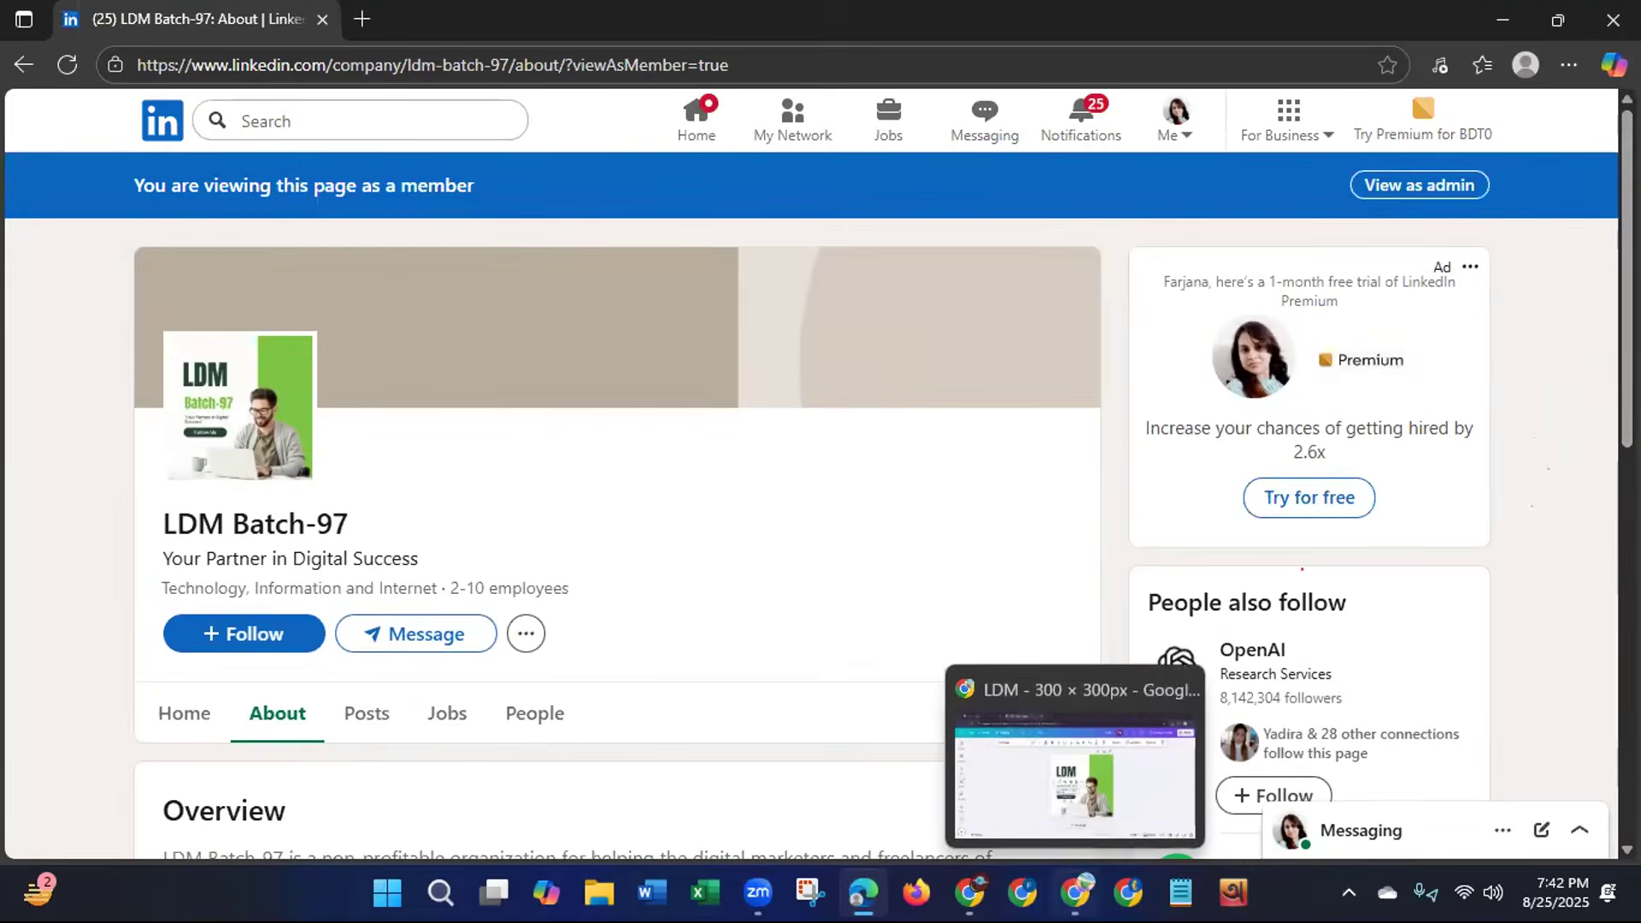
Switch to the Canva home page and dismiss the open design creation dialog.
click(1075, 892)
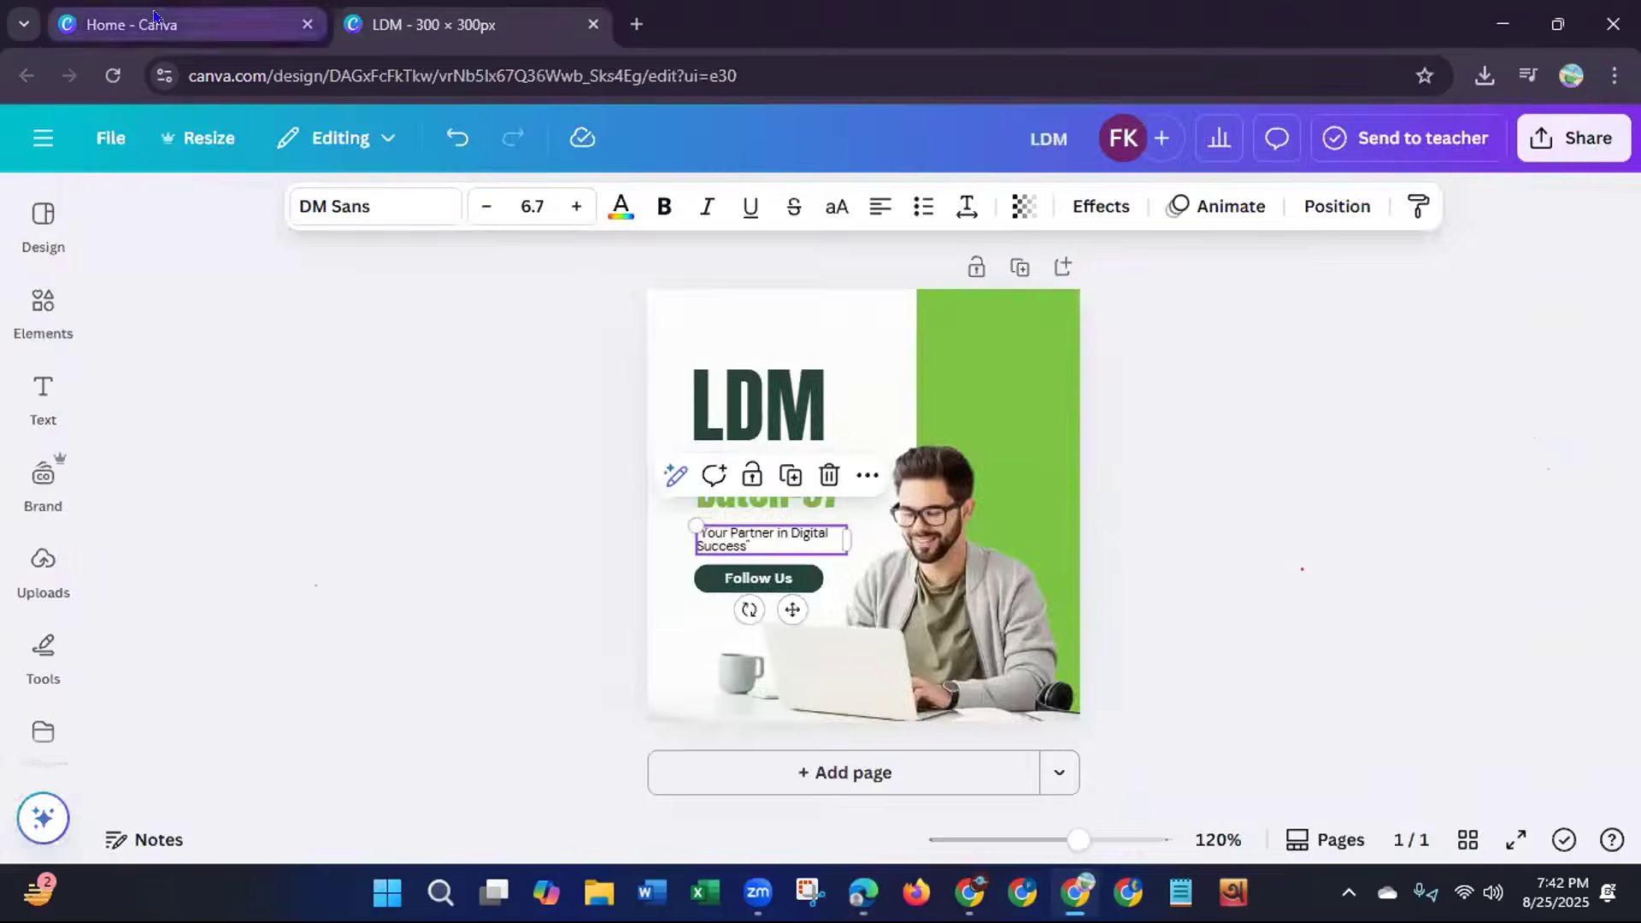
click(157, 16)
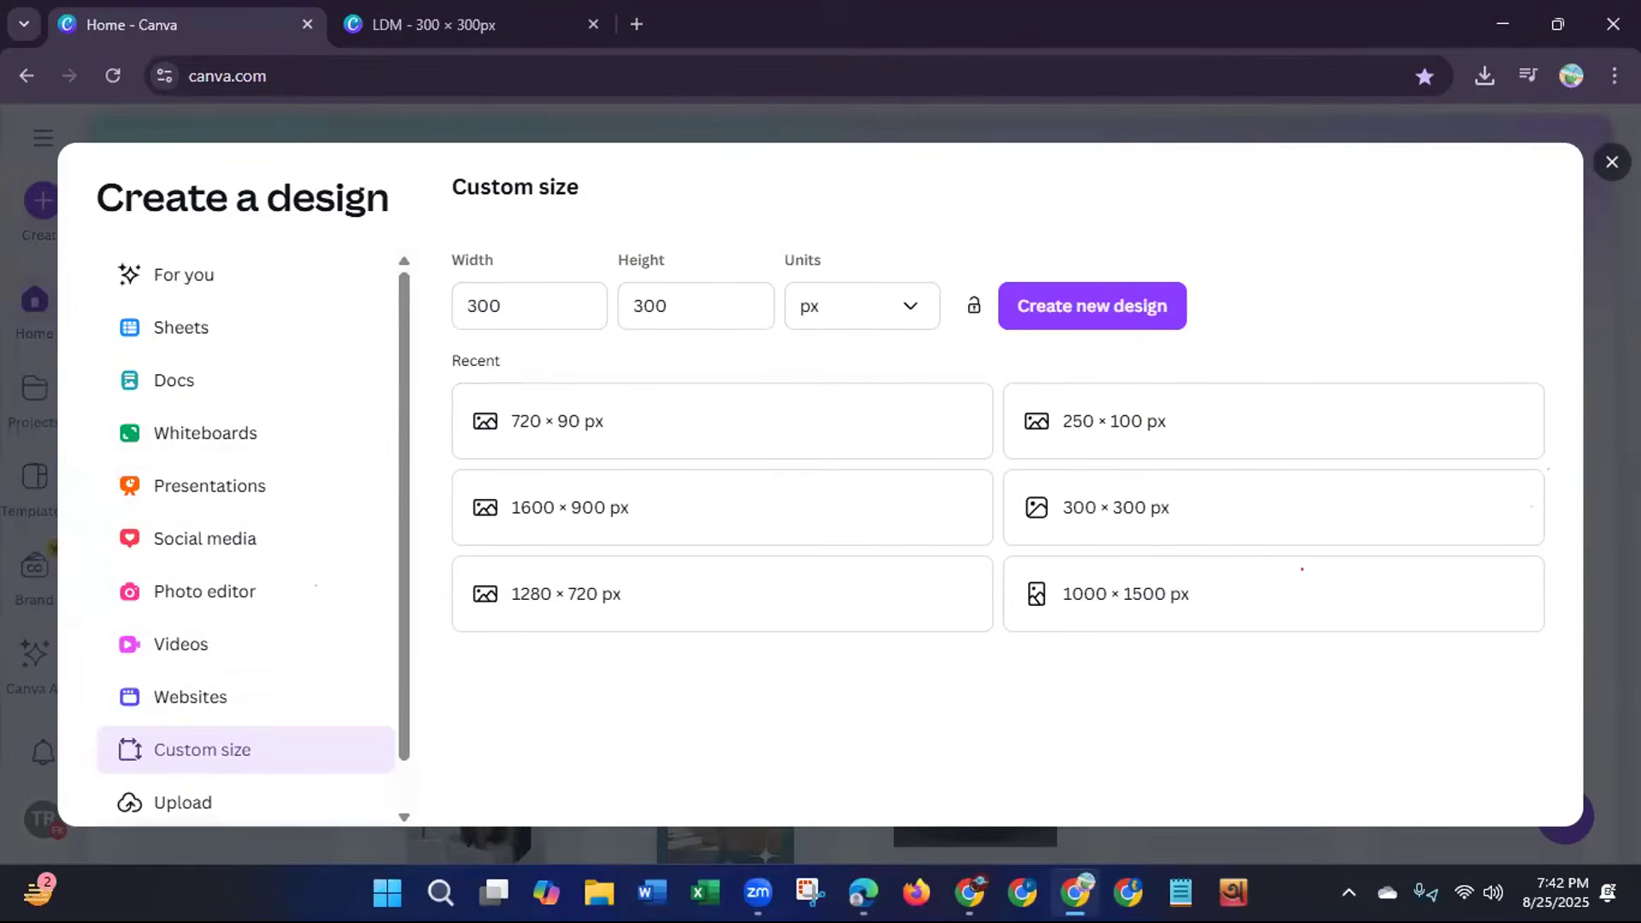
click(1612, 163)
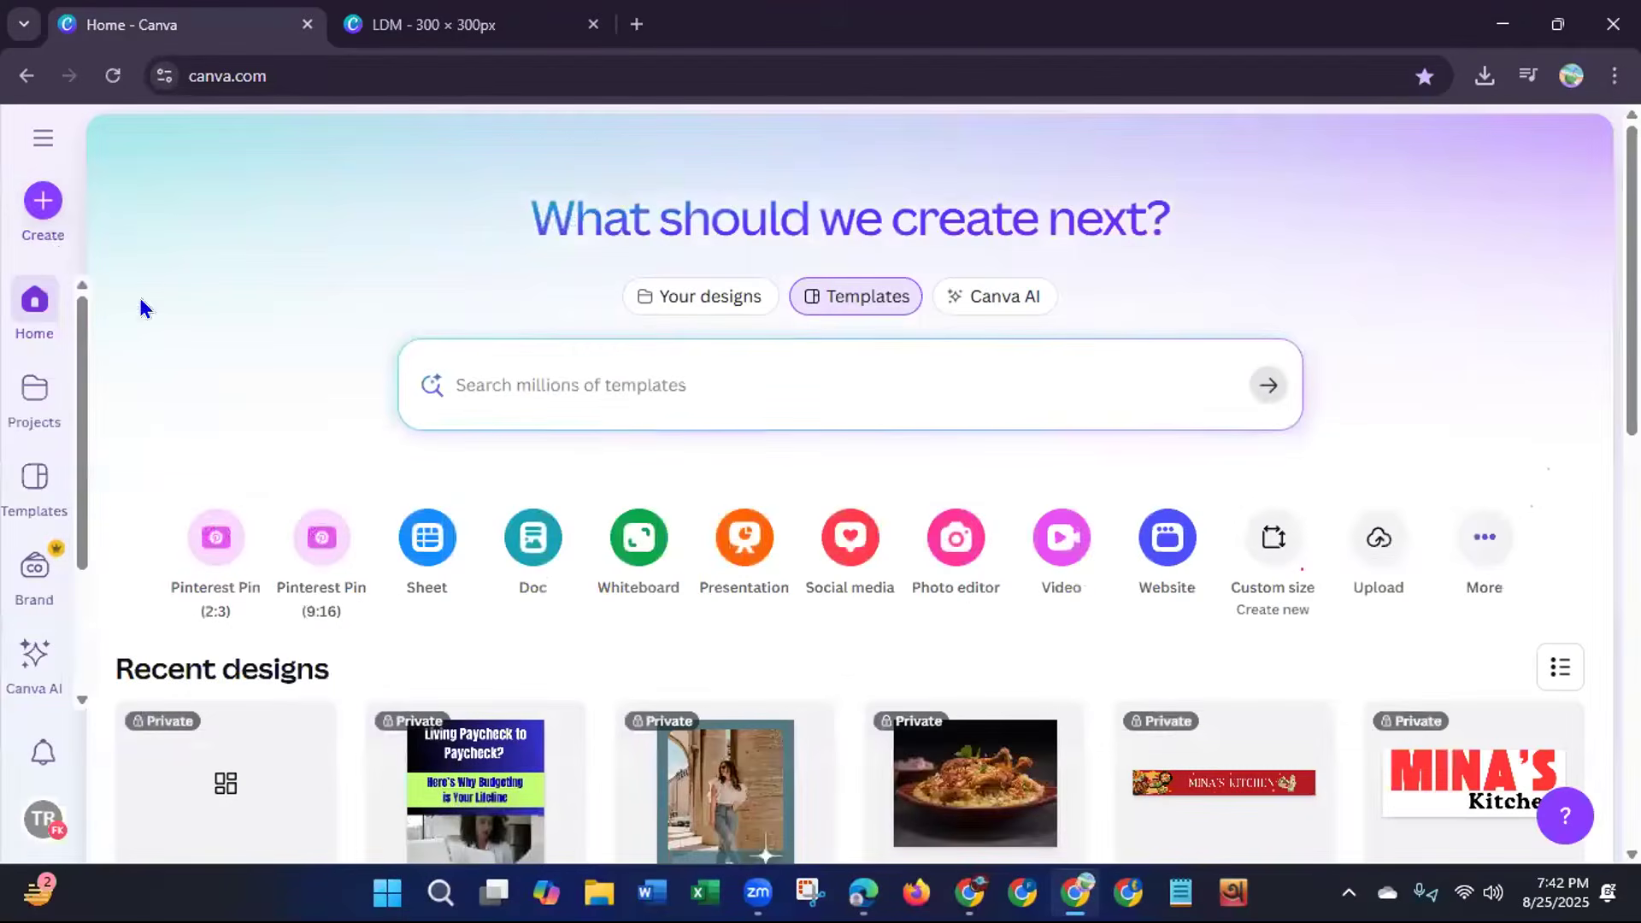
click(37, 202)
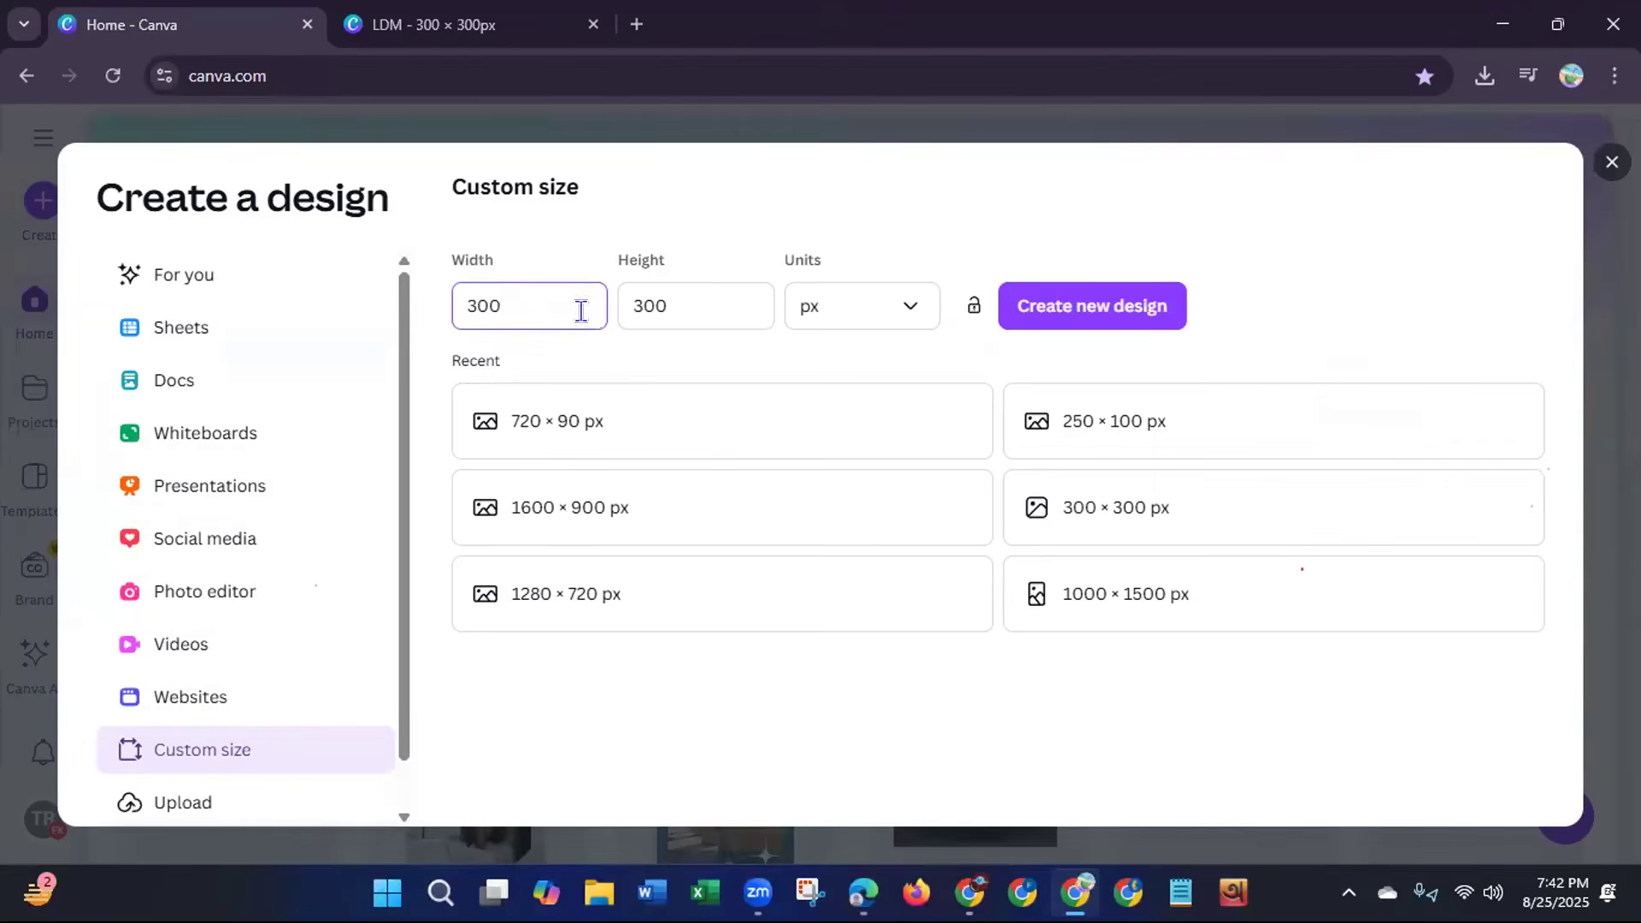
double_click(444, 293)
key(BackSpace)
click(681, 299)
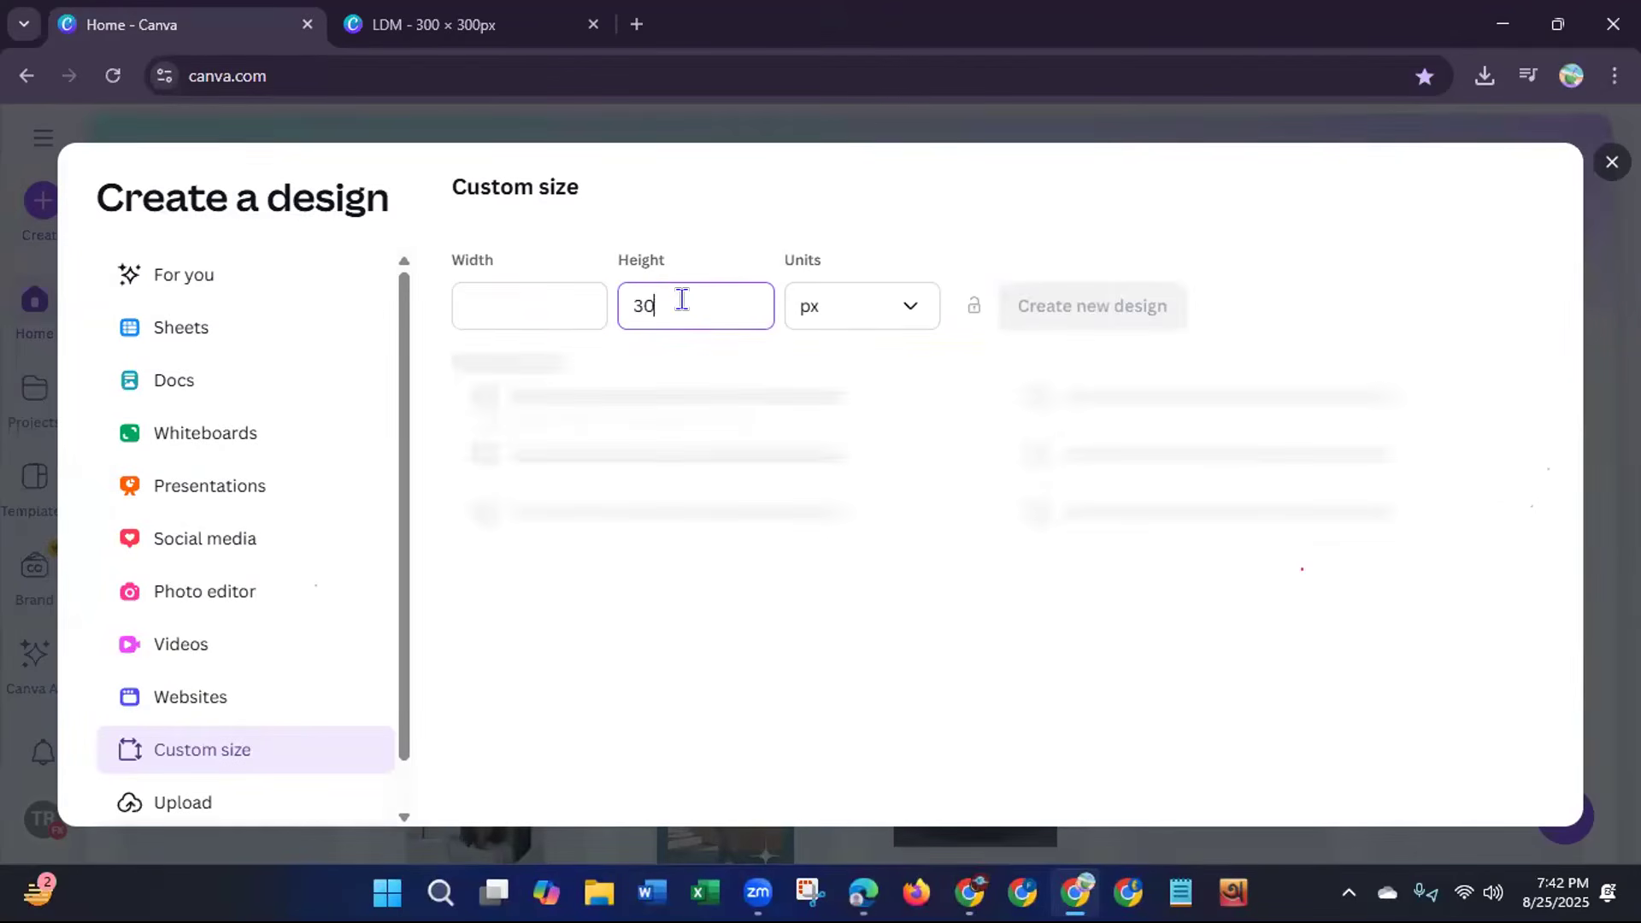
key(BackSpace)
key(BackSpace)
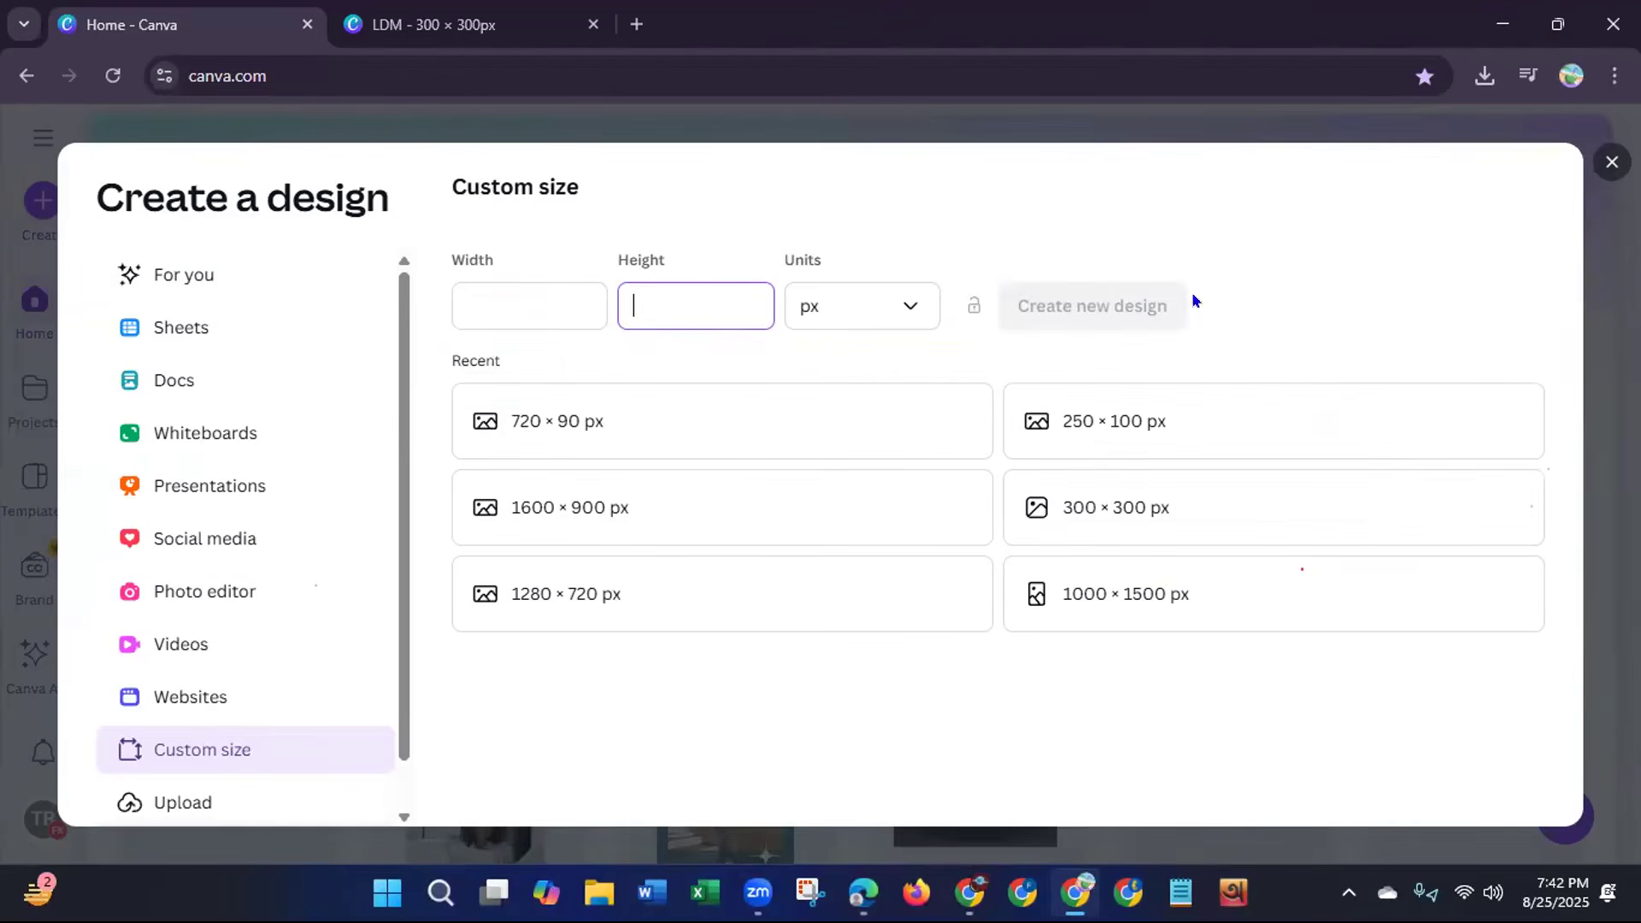
click(1611, 162)
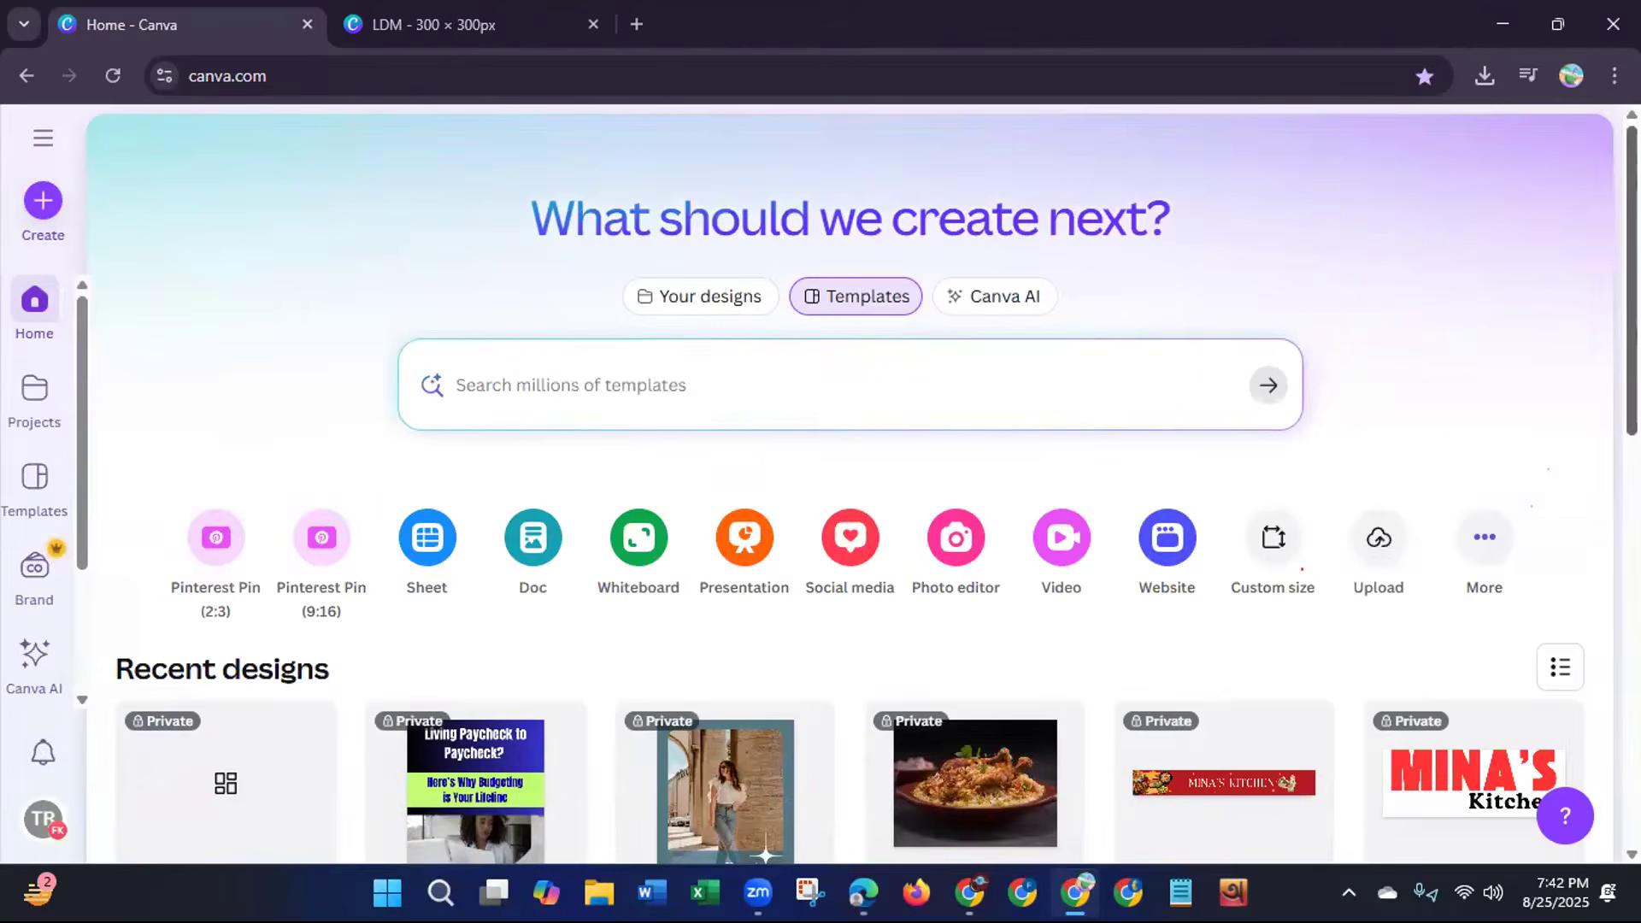
Look through the recent designs for the earlier LinkedIn banner and open the "ldm batch-96" design.
scroll(850, 487, down, 4)
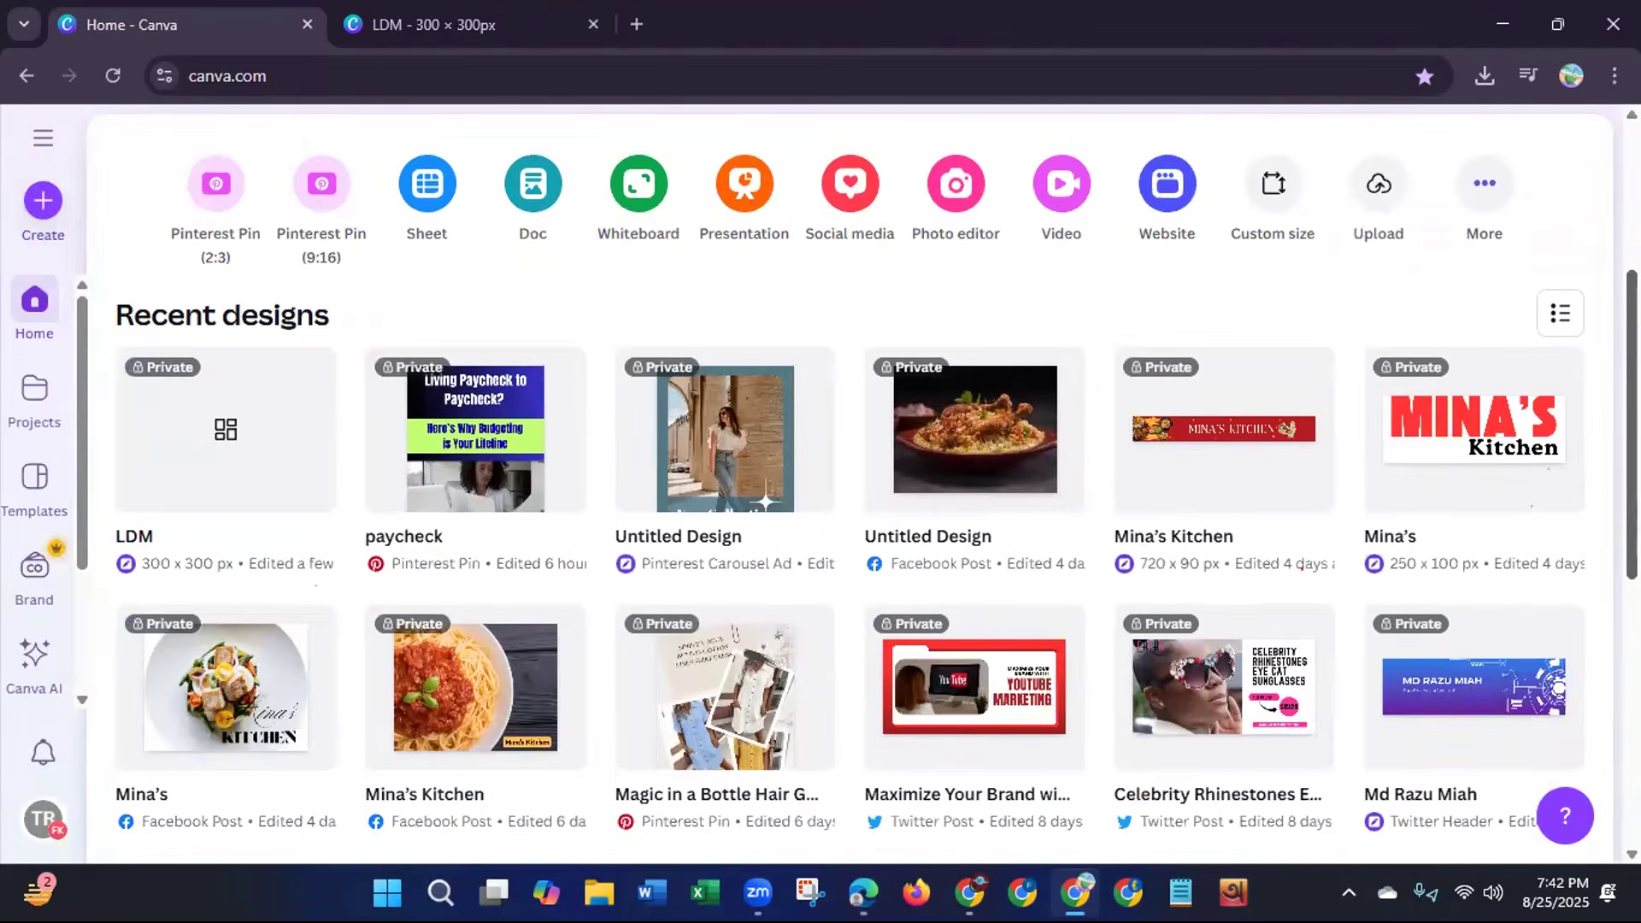
scroll(855, 487, down, 4)
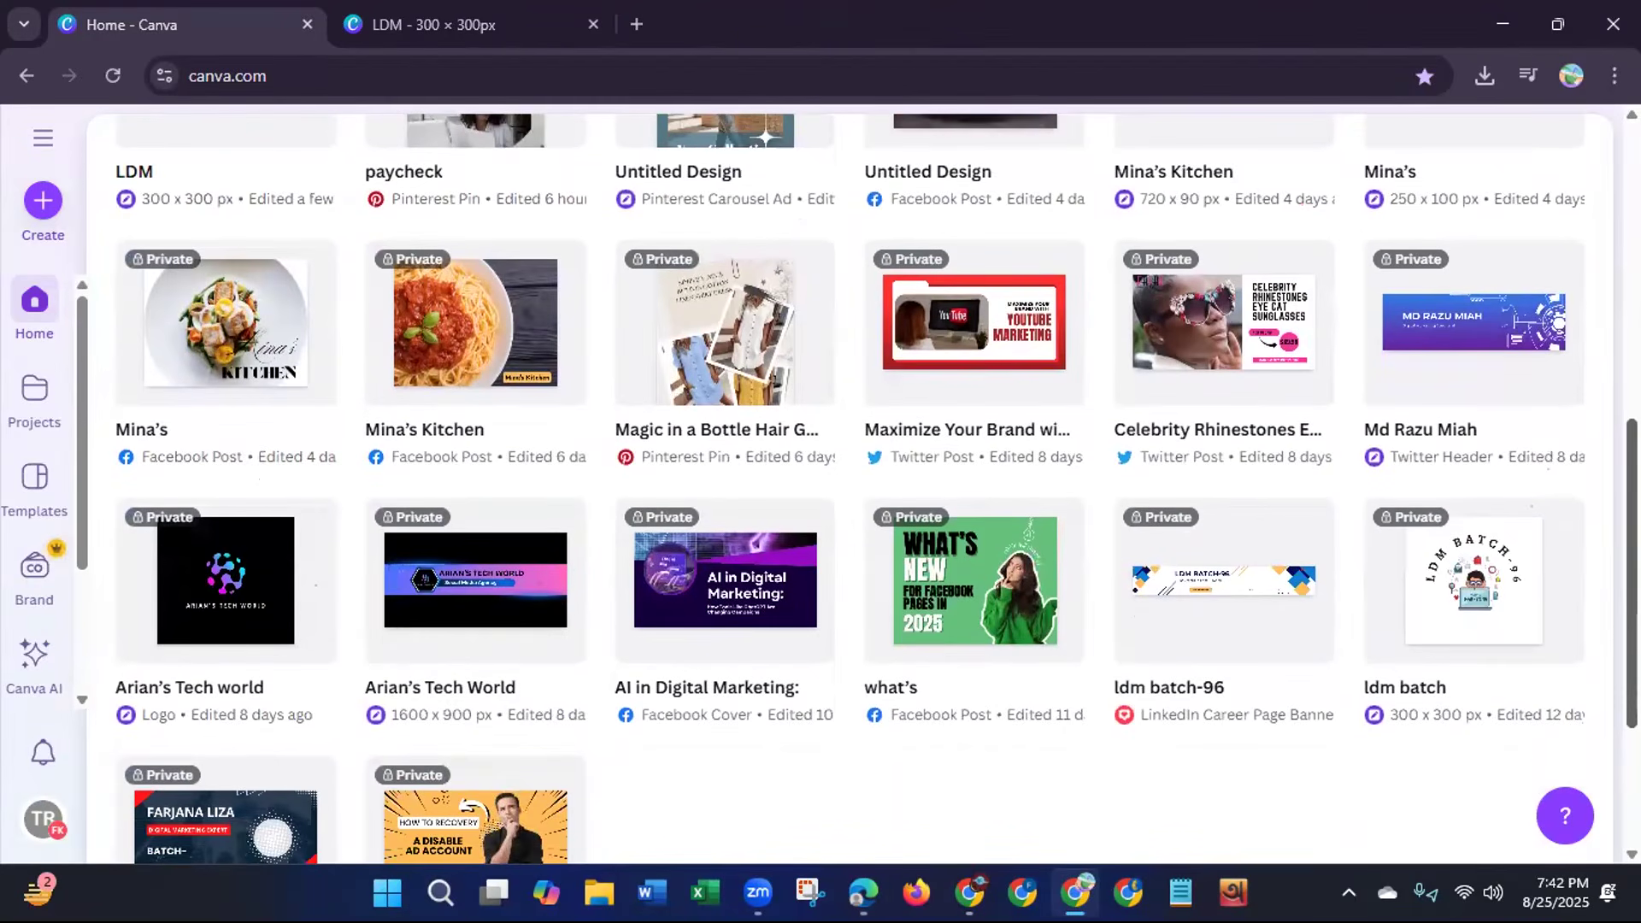
scroll(437, 780, down, 1)
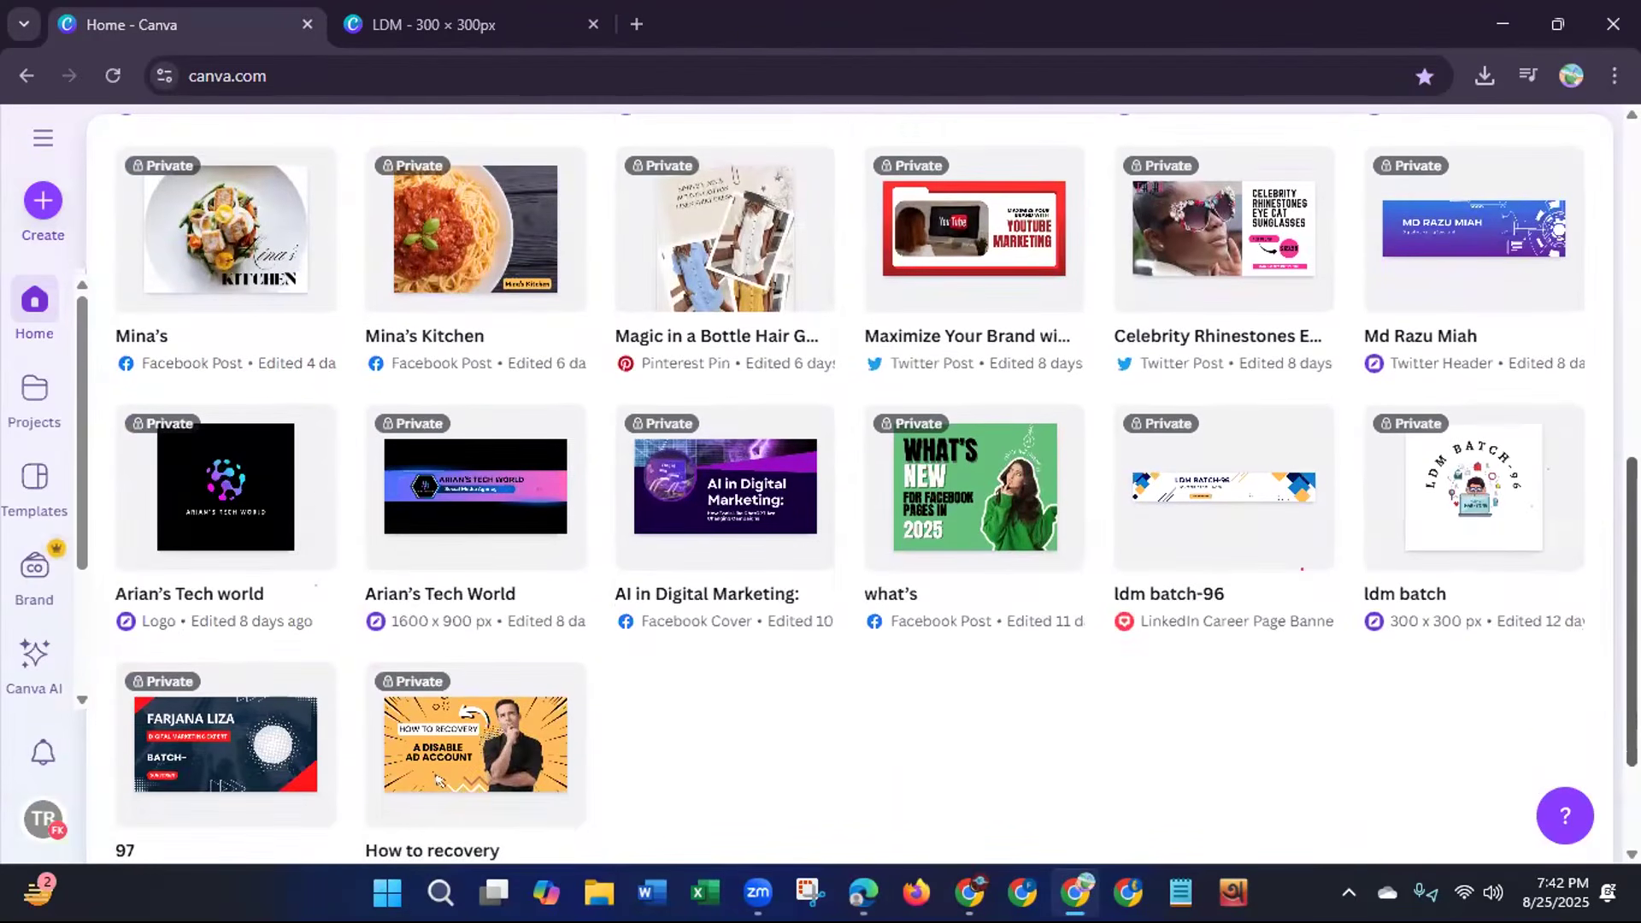
scroll(438, 780, down, 1)
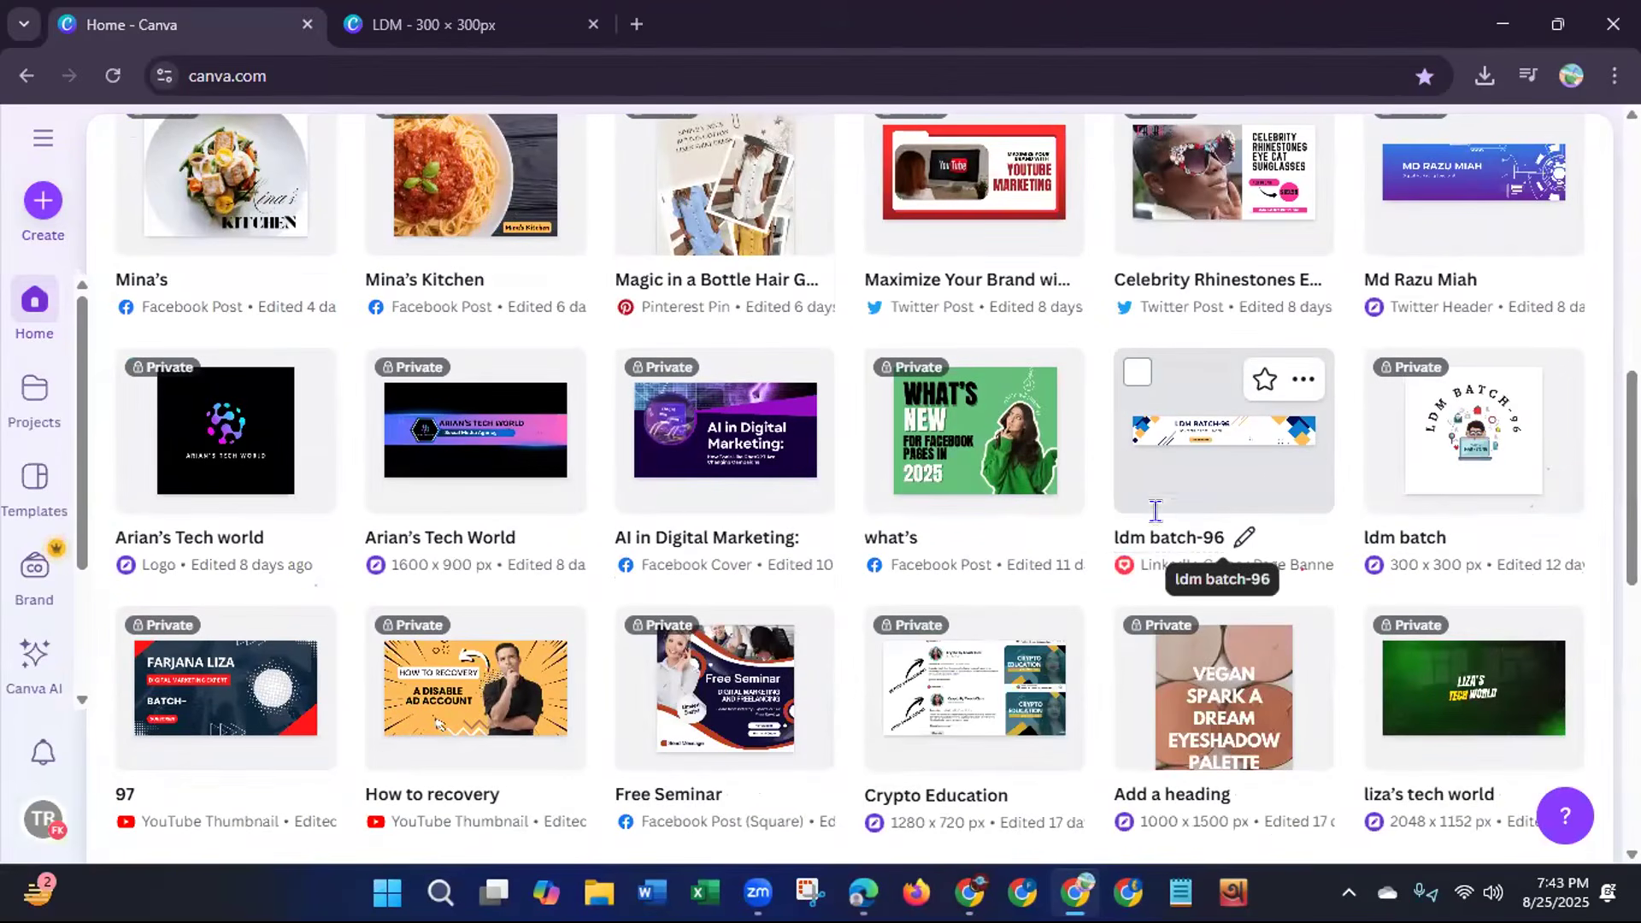
click(1193, 484)
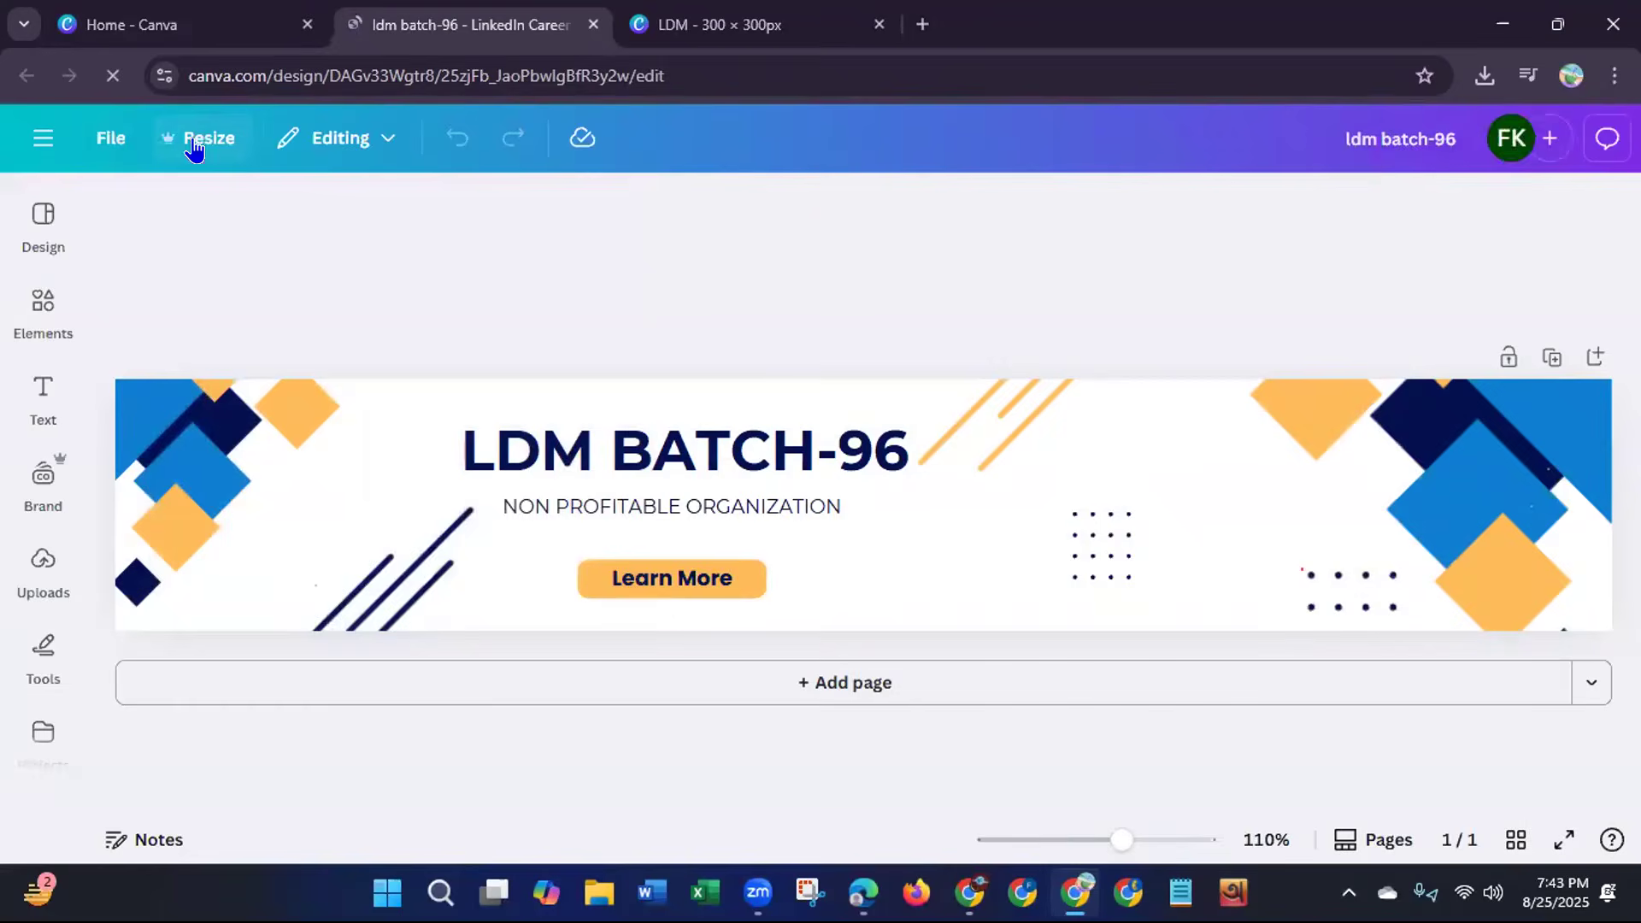
Look over the resize options for the ldm batch-96 banner and close them without choosing a size.
click(194, 145)
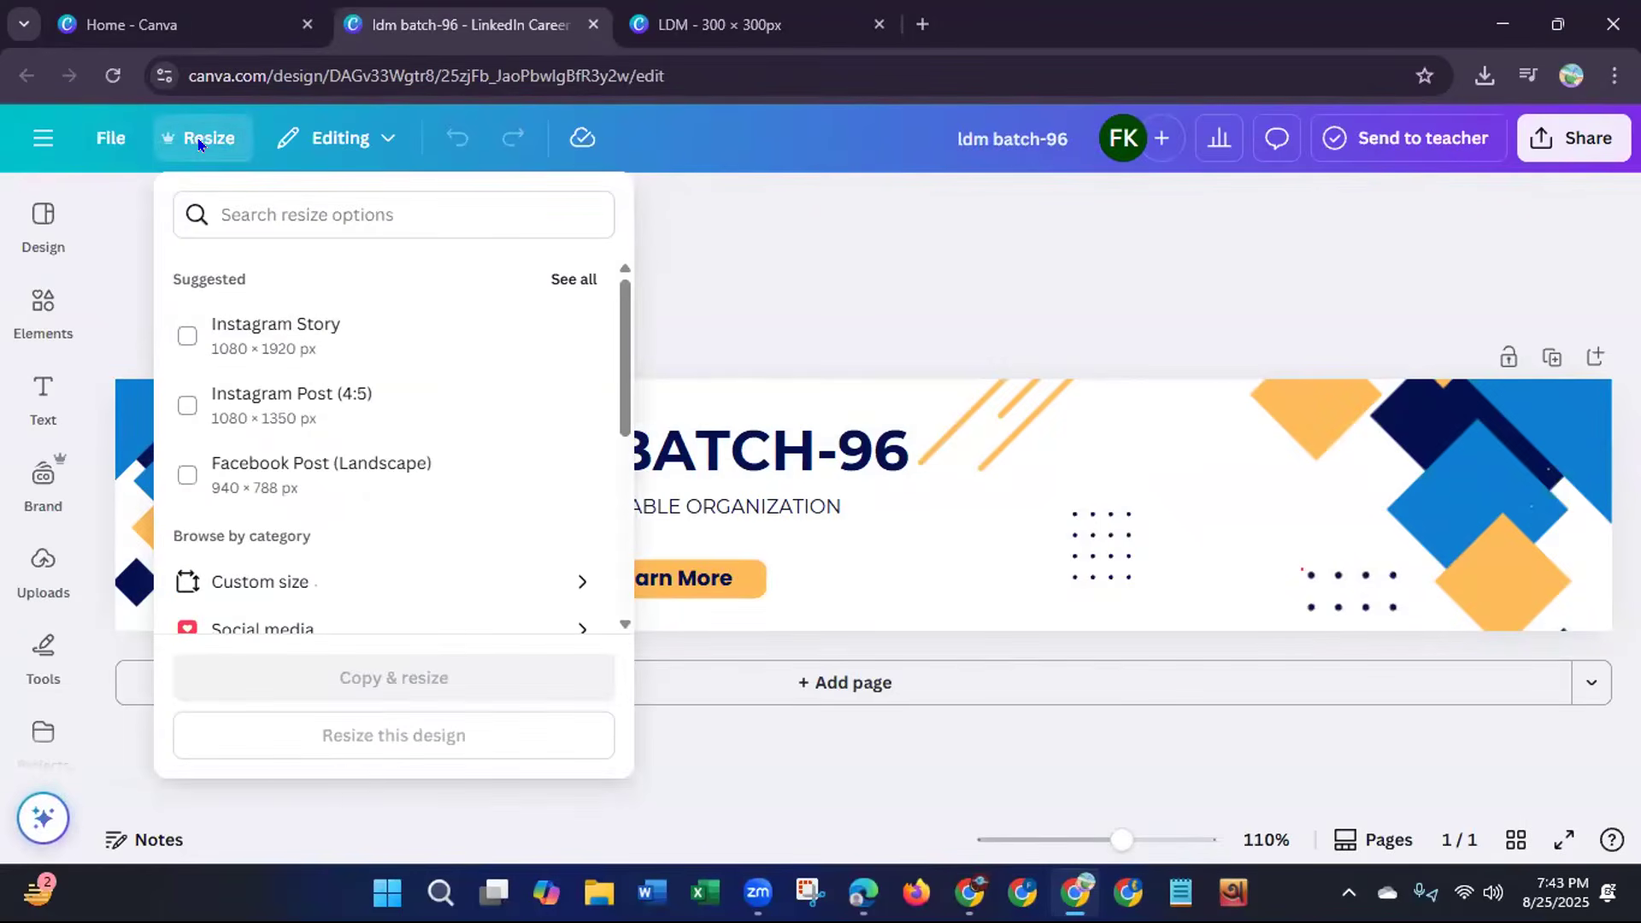
scroll(615, 531, down, 4)
drag(615, 531, 628, 342)
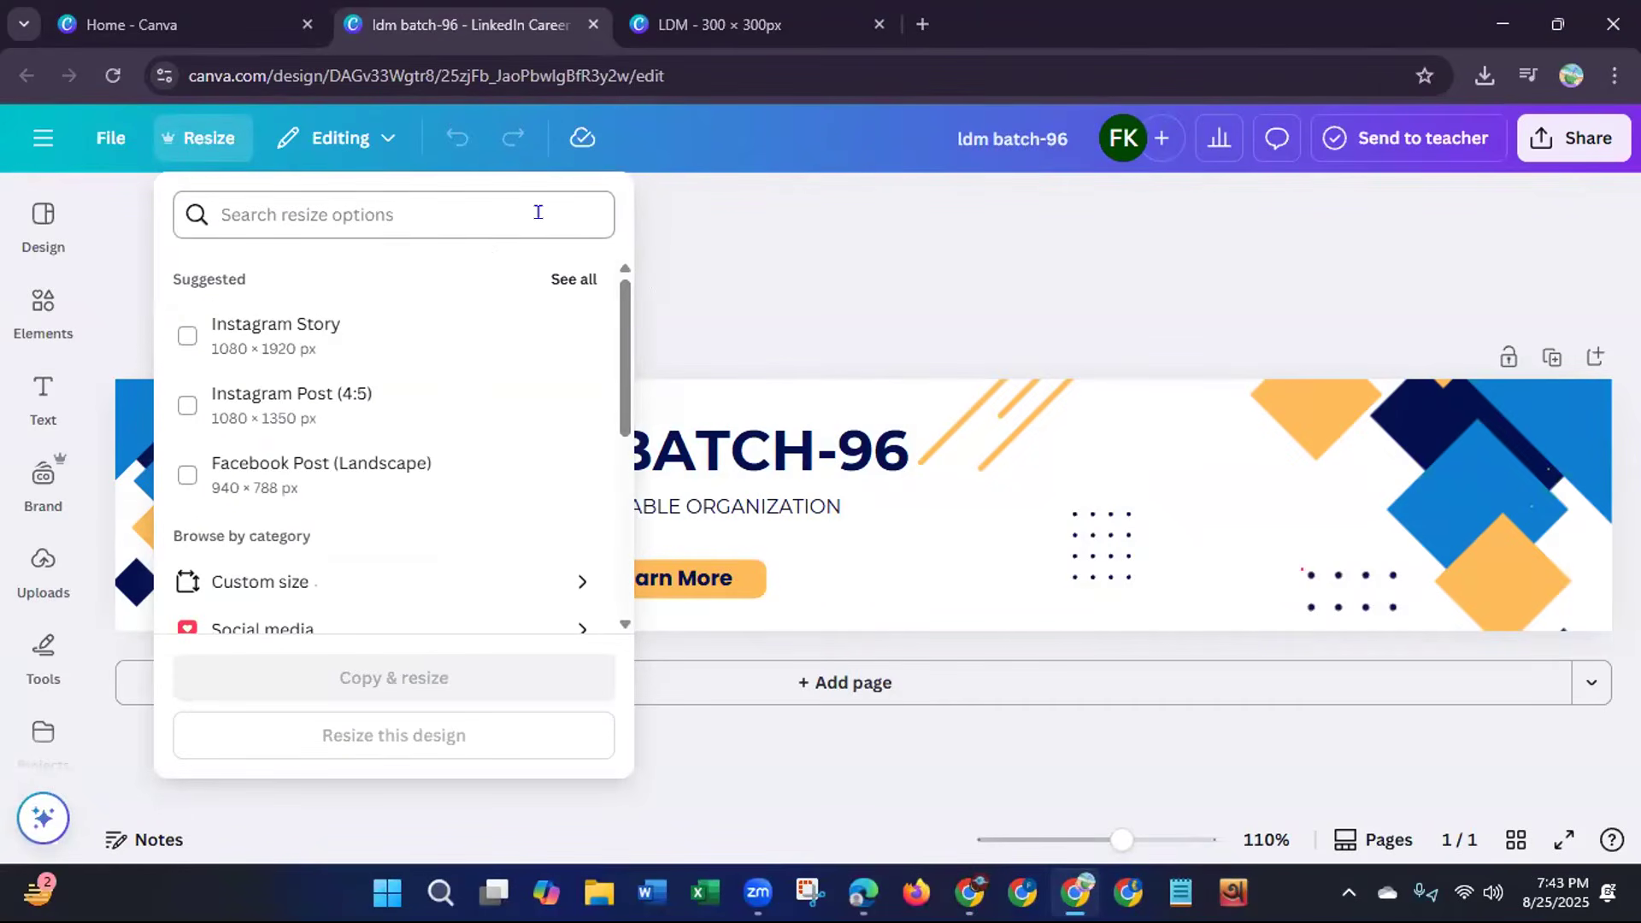
click(682, 295)
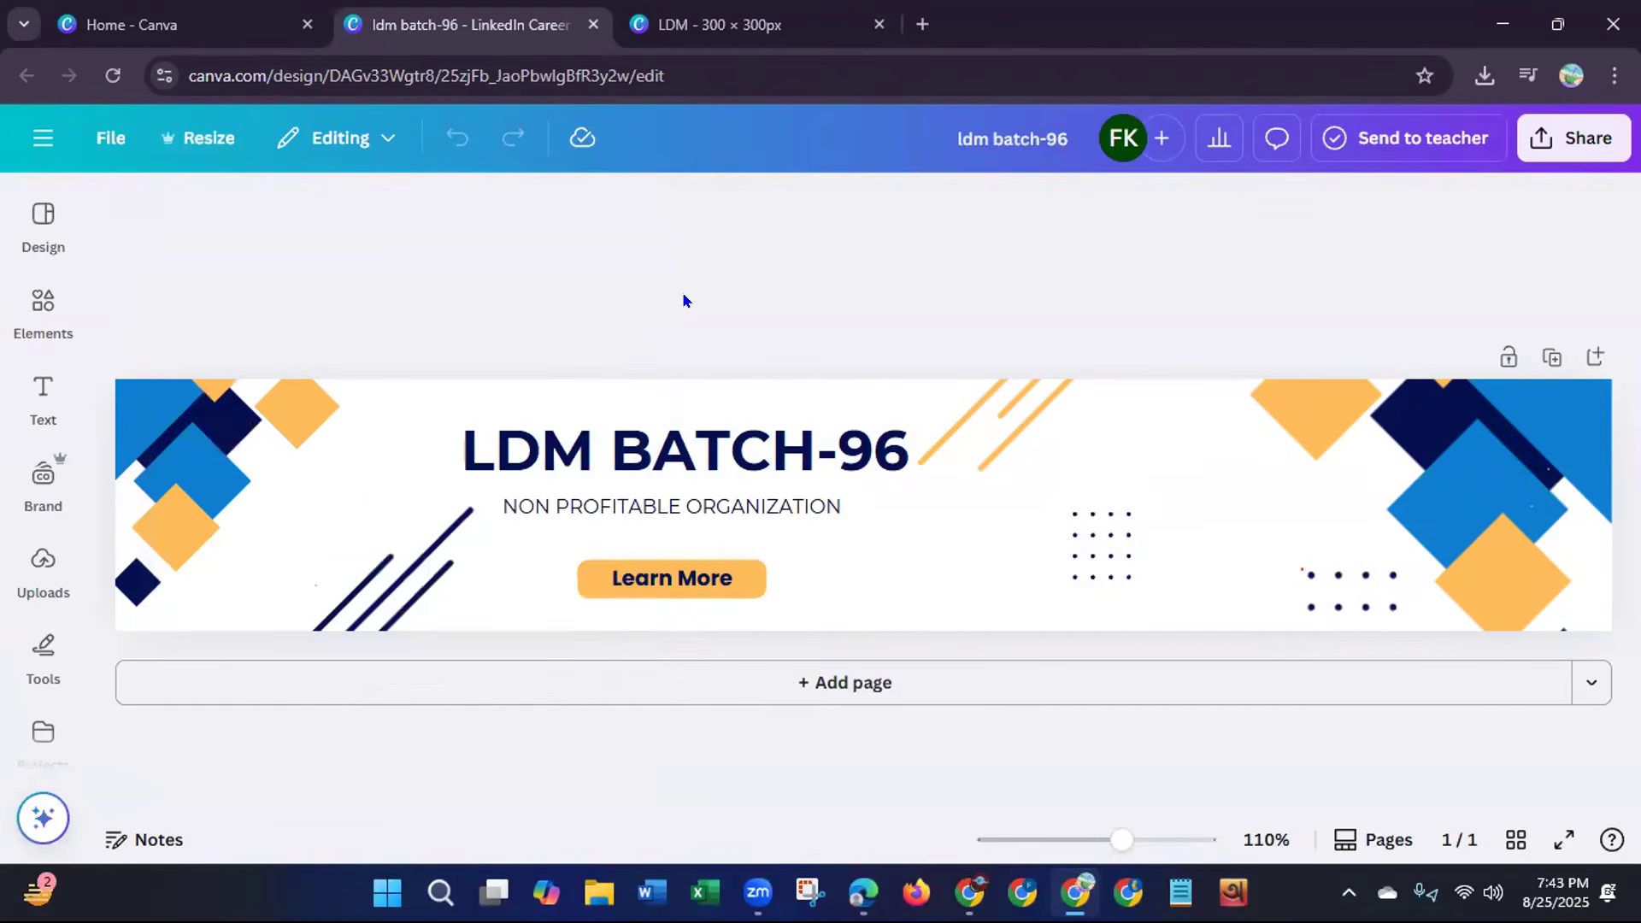
click(205, 34)
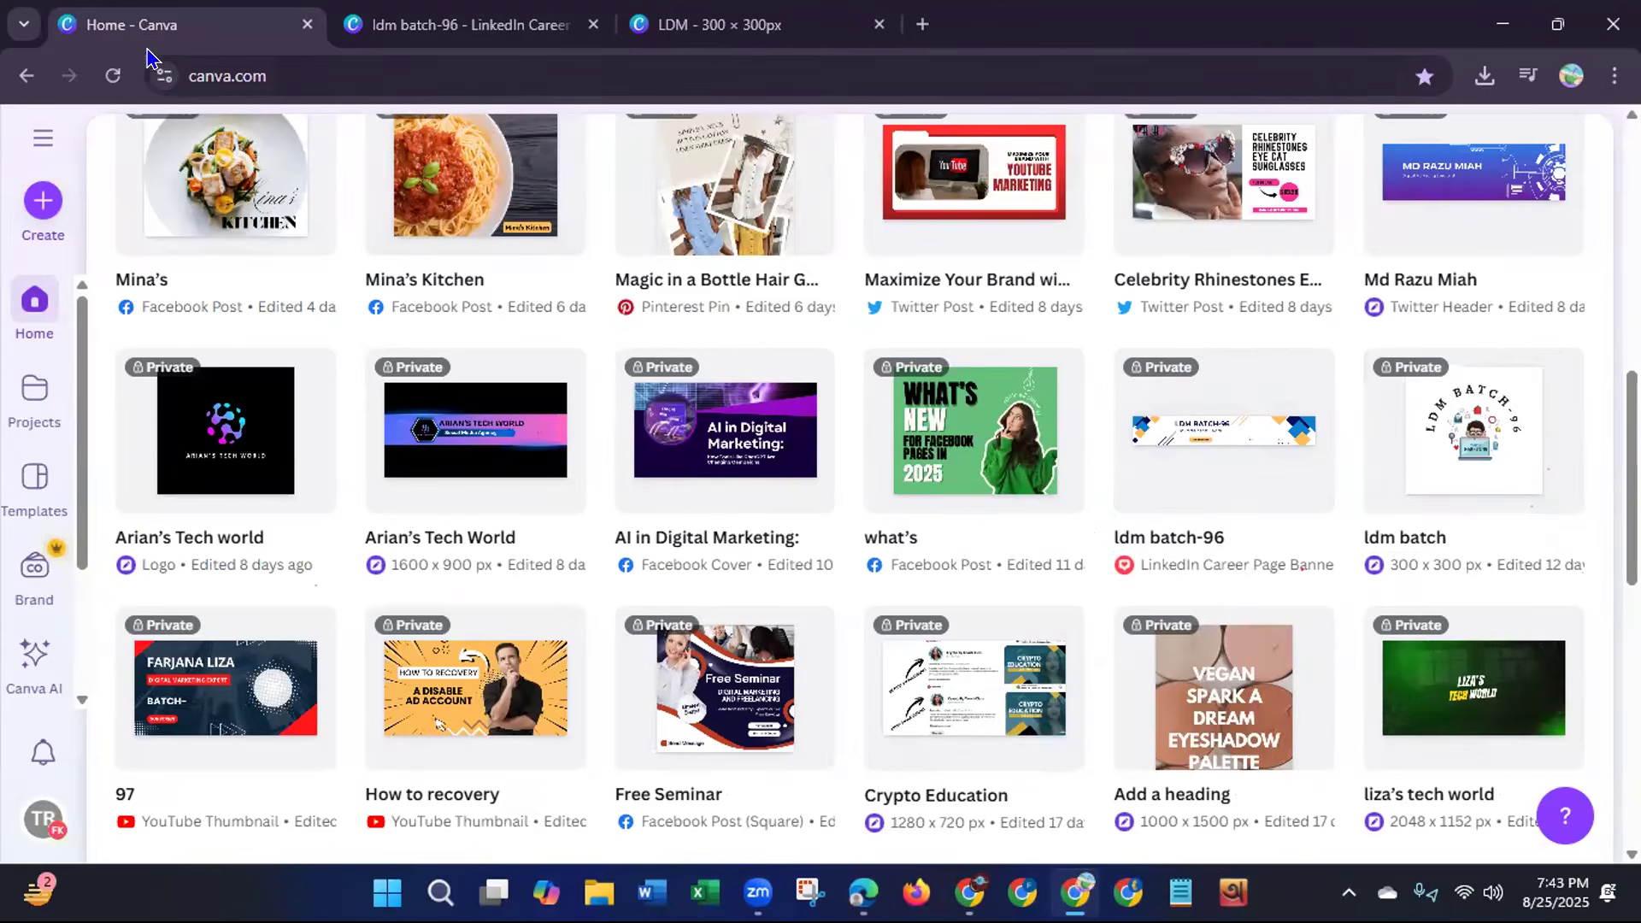
click(41, 207)
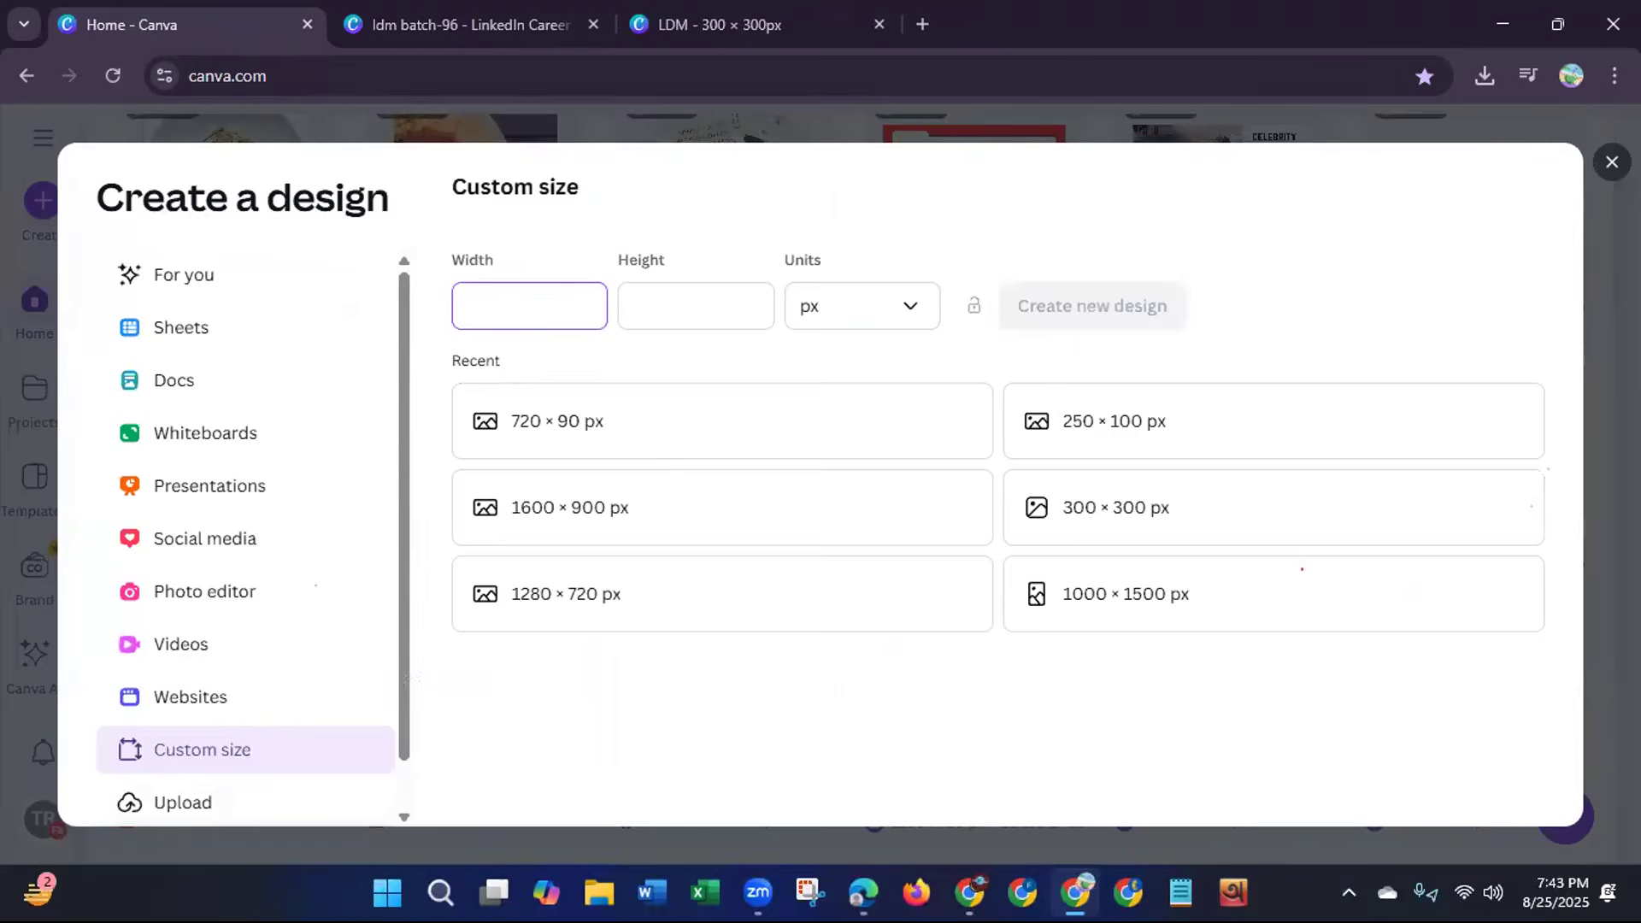
click(1611, 162)
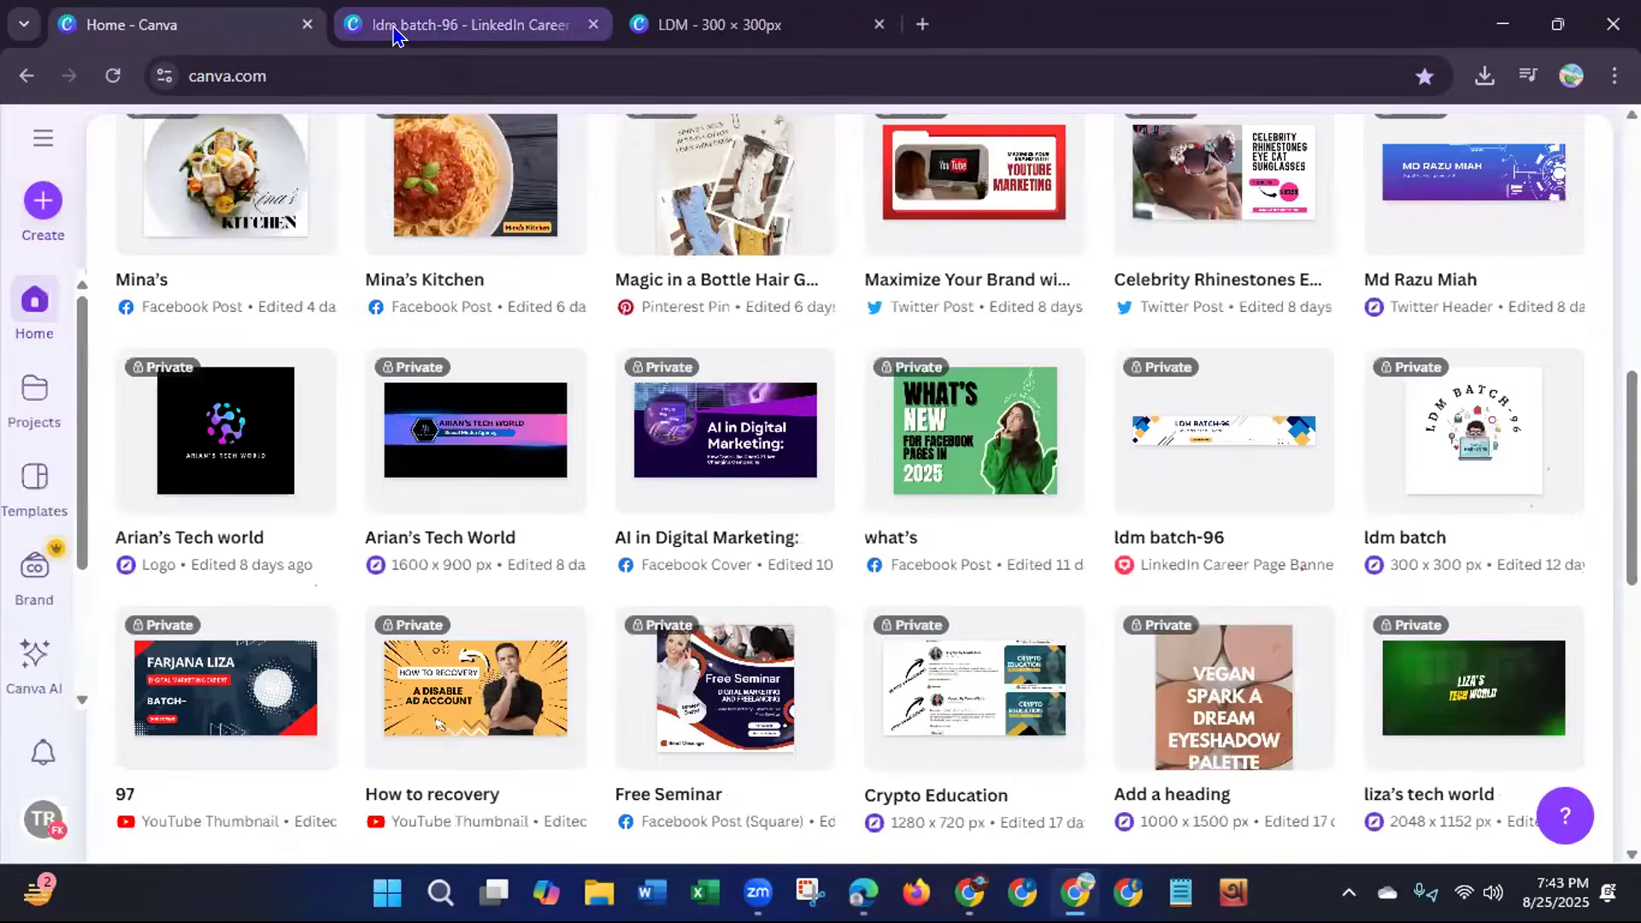
From the ldm batch-96 design, search for "linkedin carr", create a blank 1128 × 191 px LinkedIn Career Page Background, and close the home and batch-96 tabs.
click(395, 34)
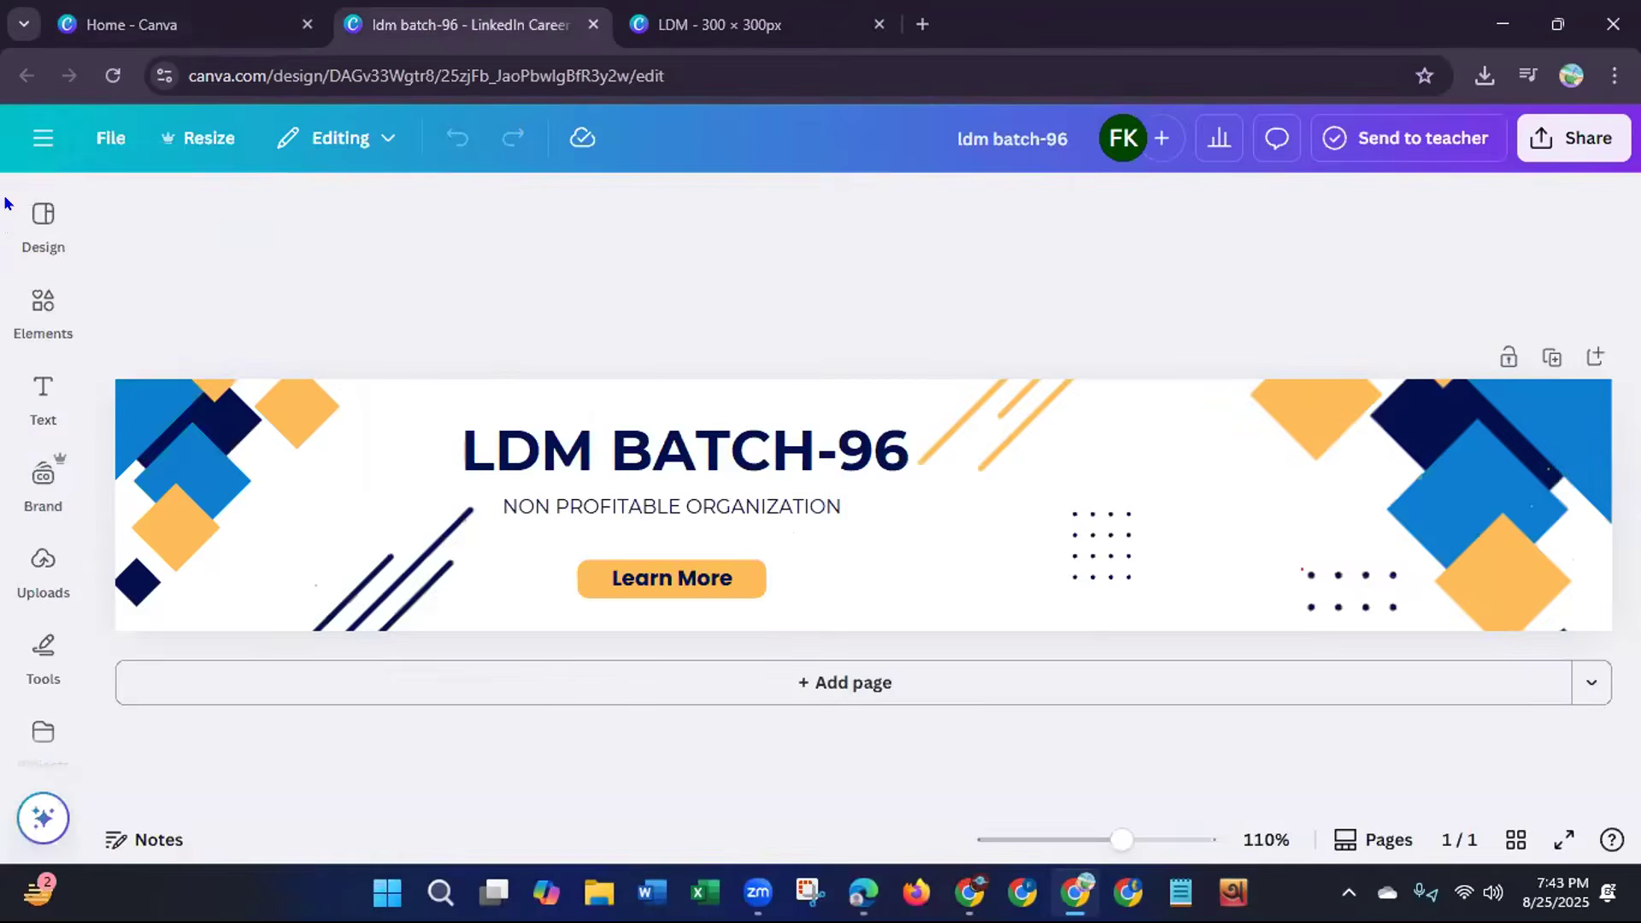
click(41, 140)
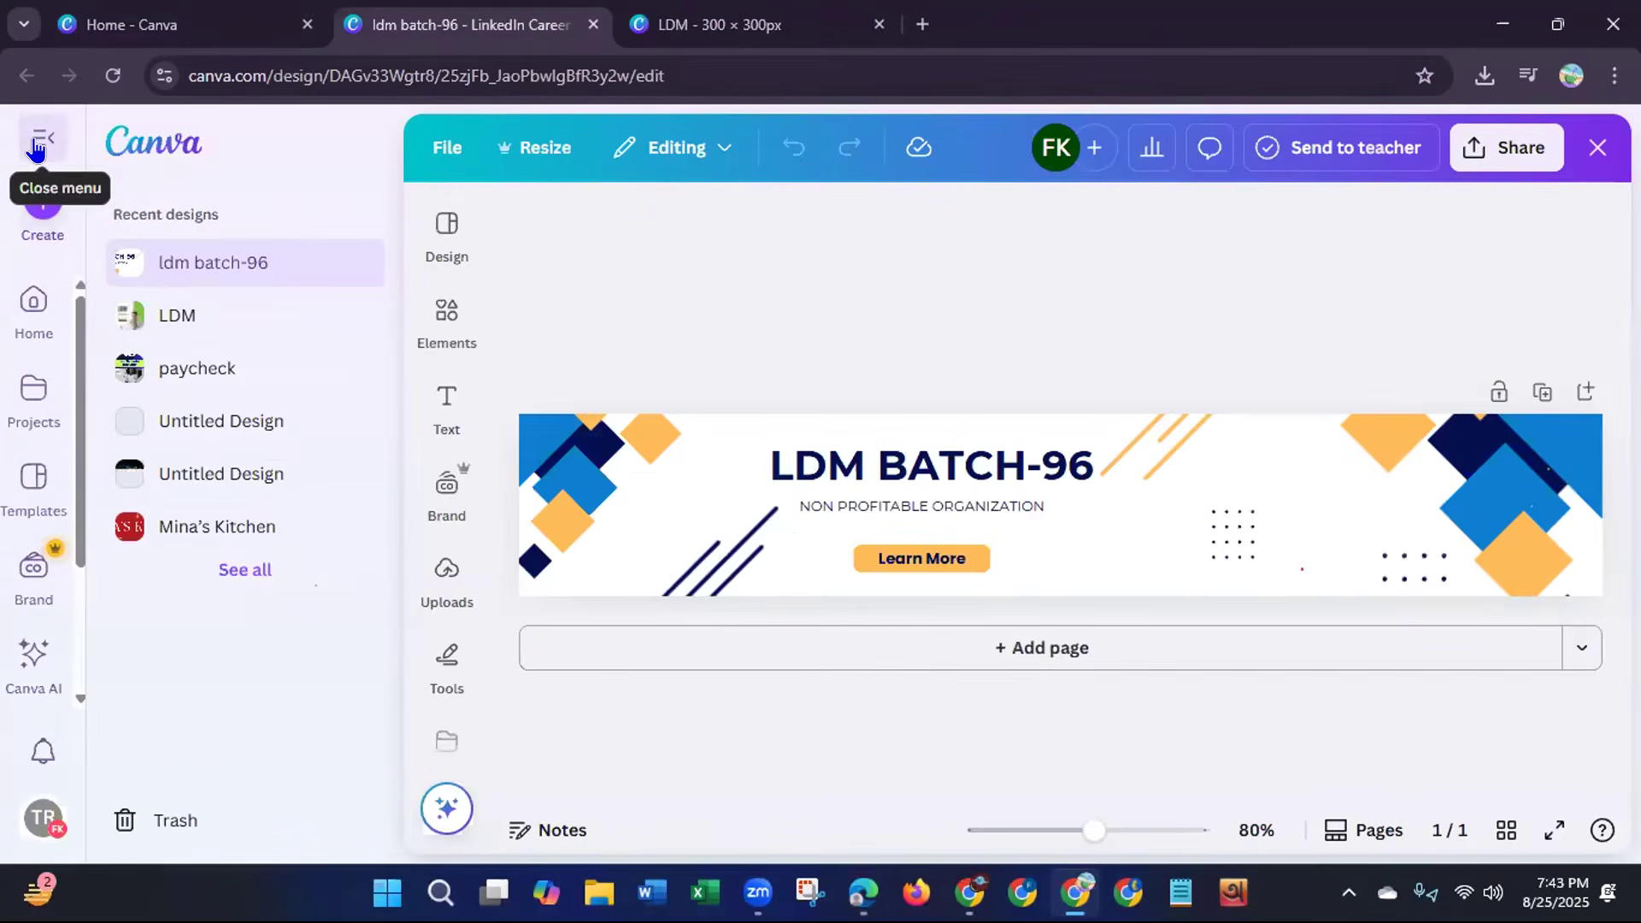
click(42, 203)
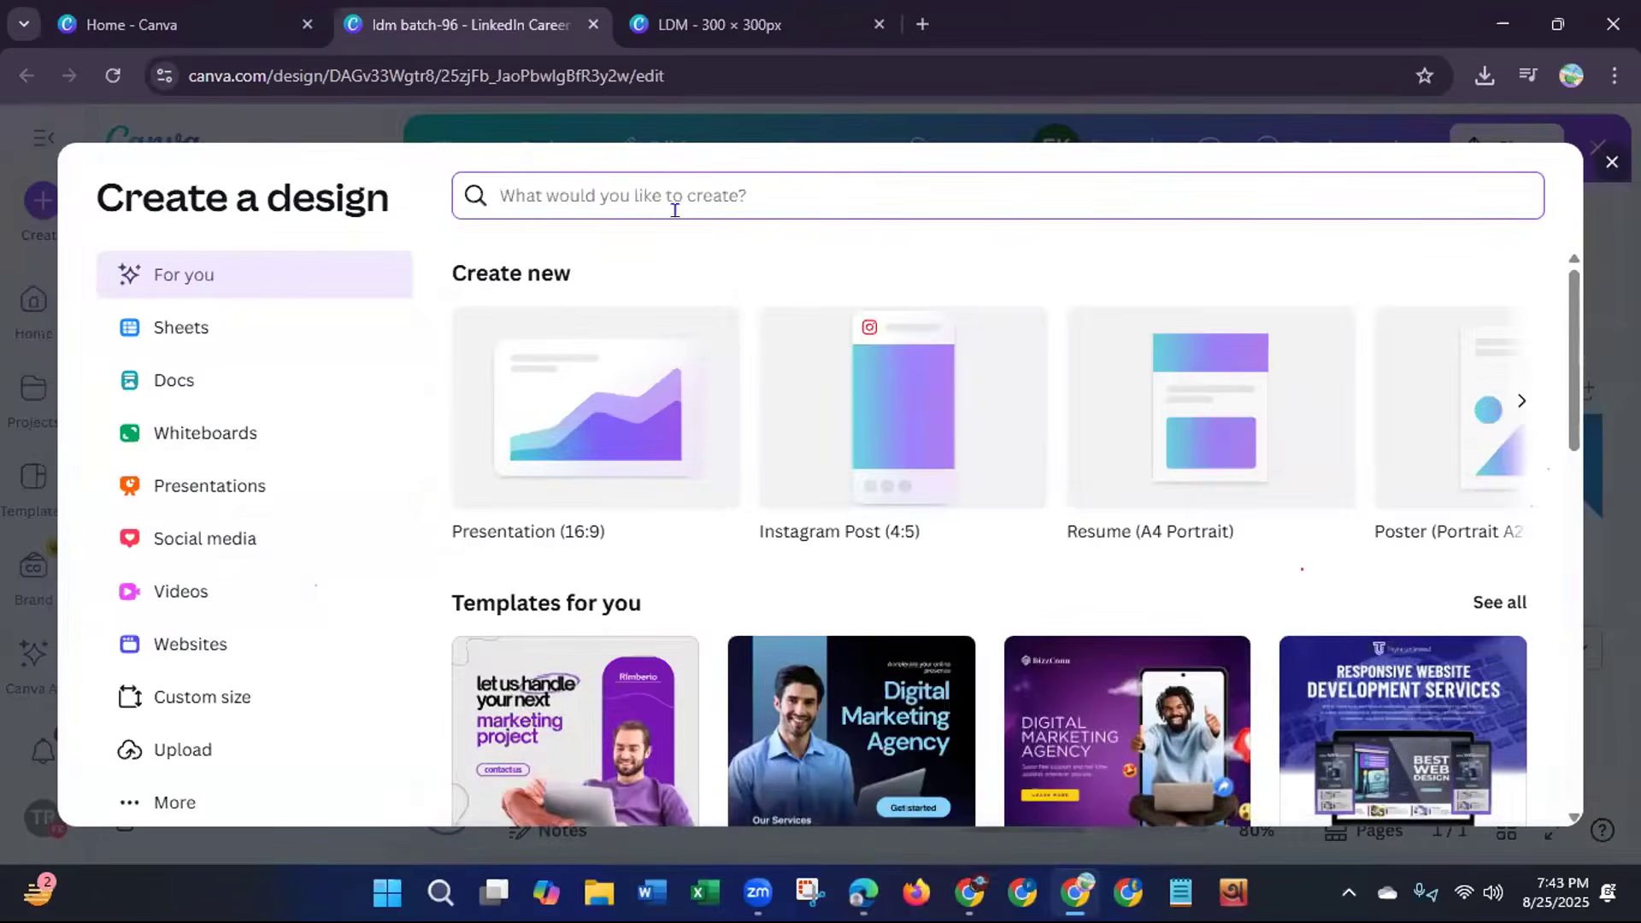
text(linkedi)
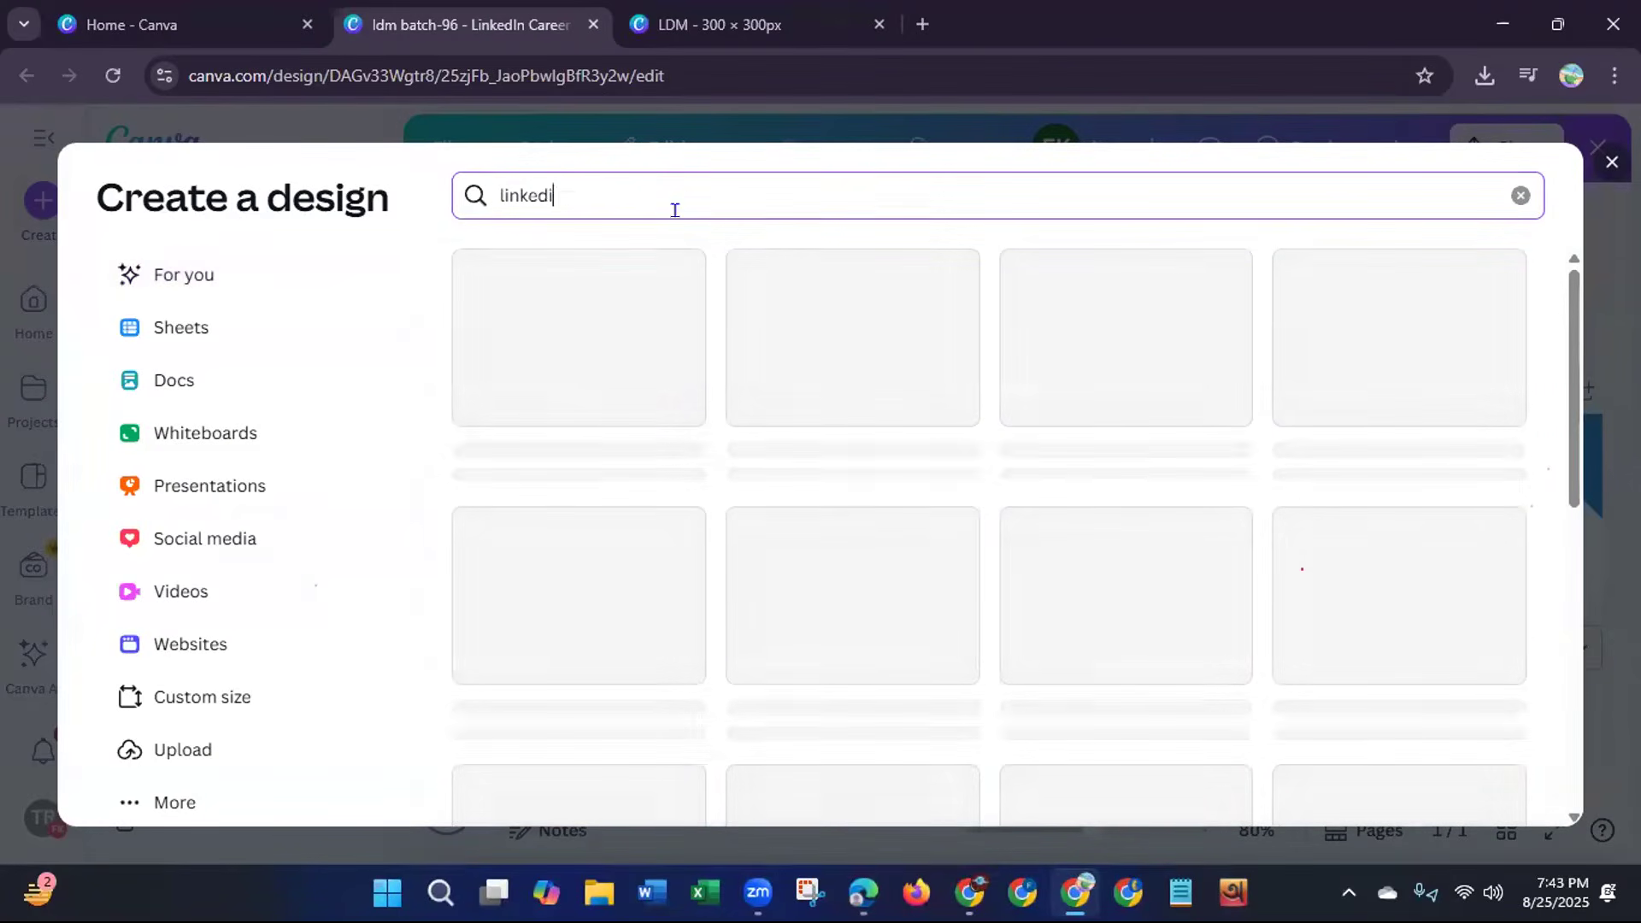
text(n car)
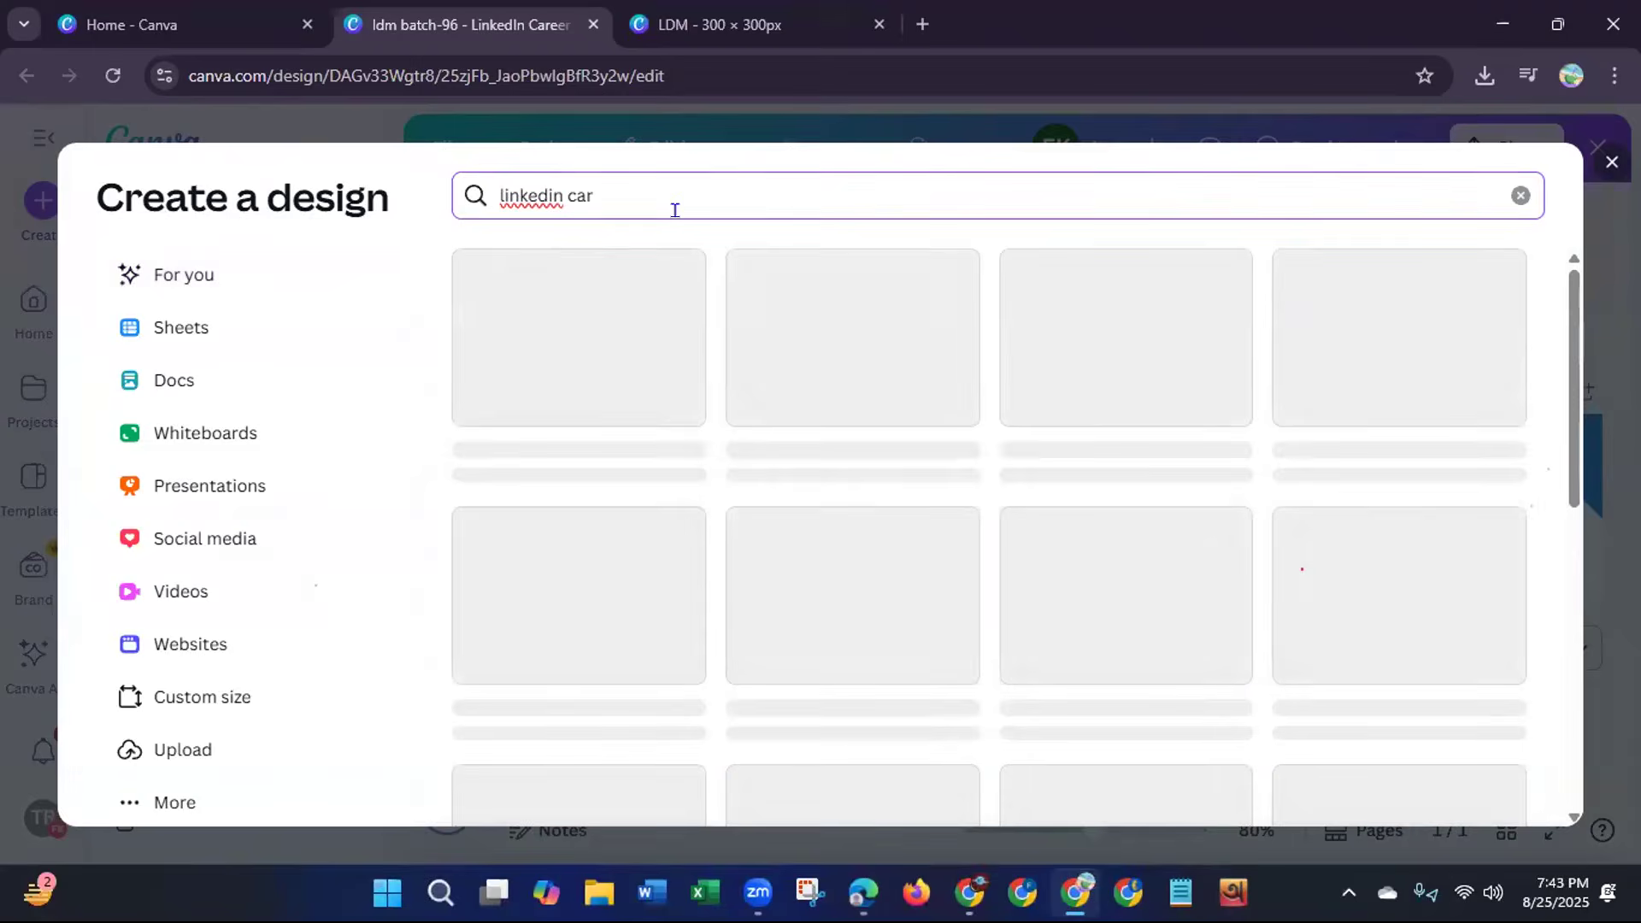
text(r)
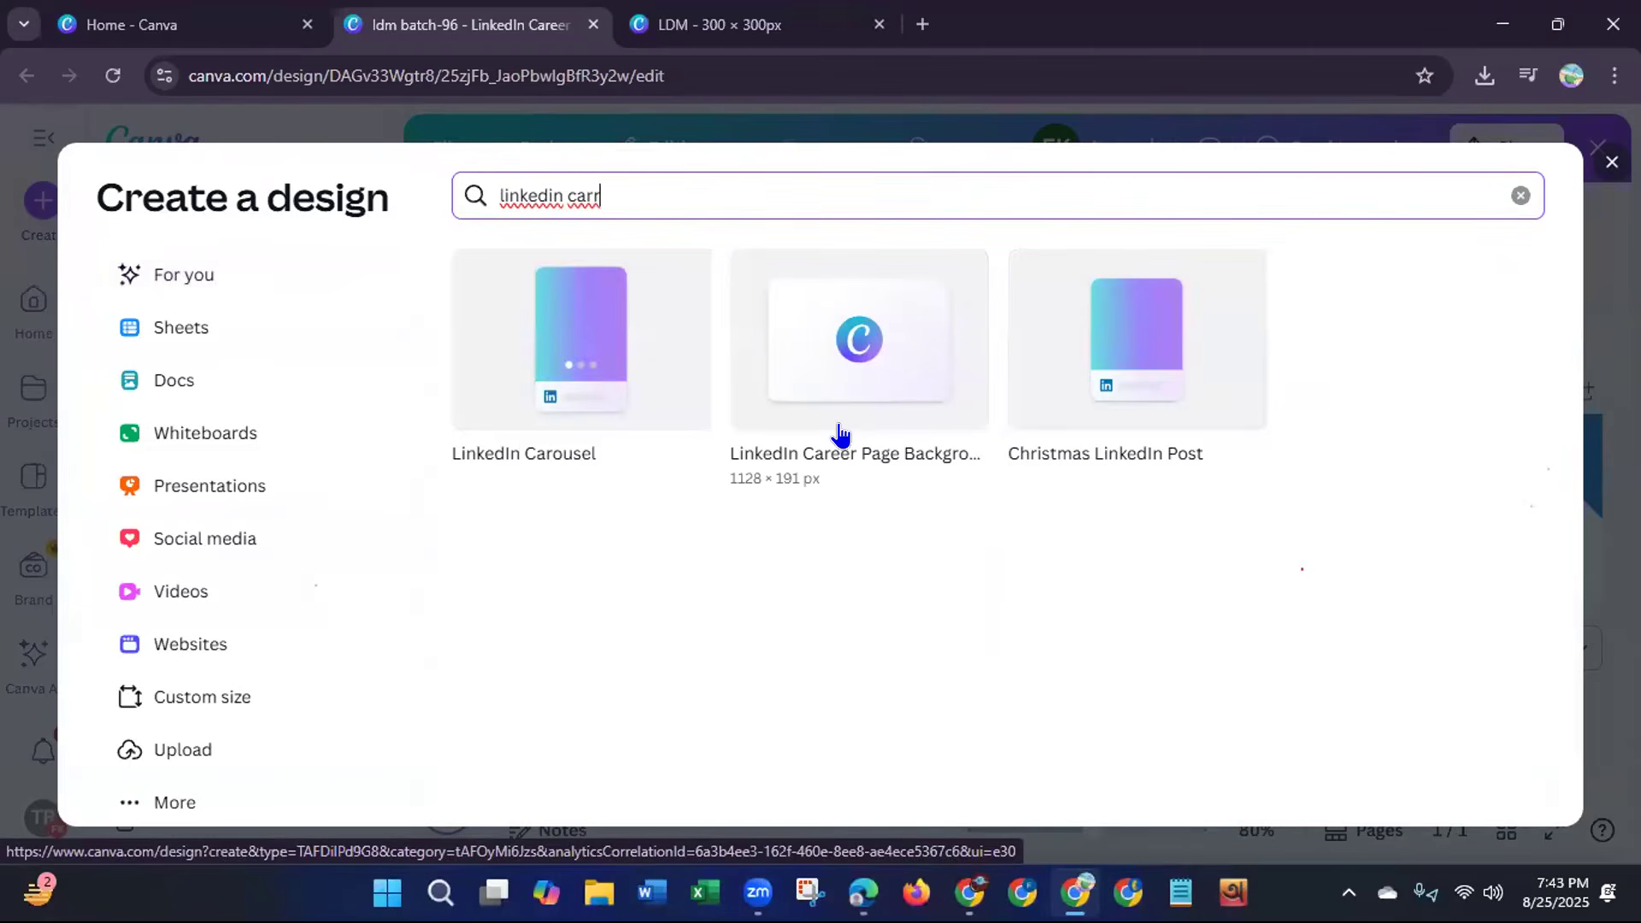
click(872, 372)
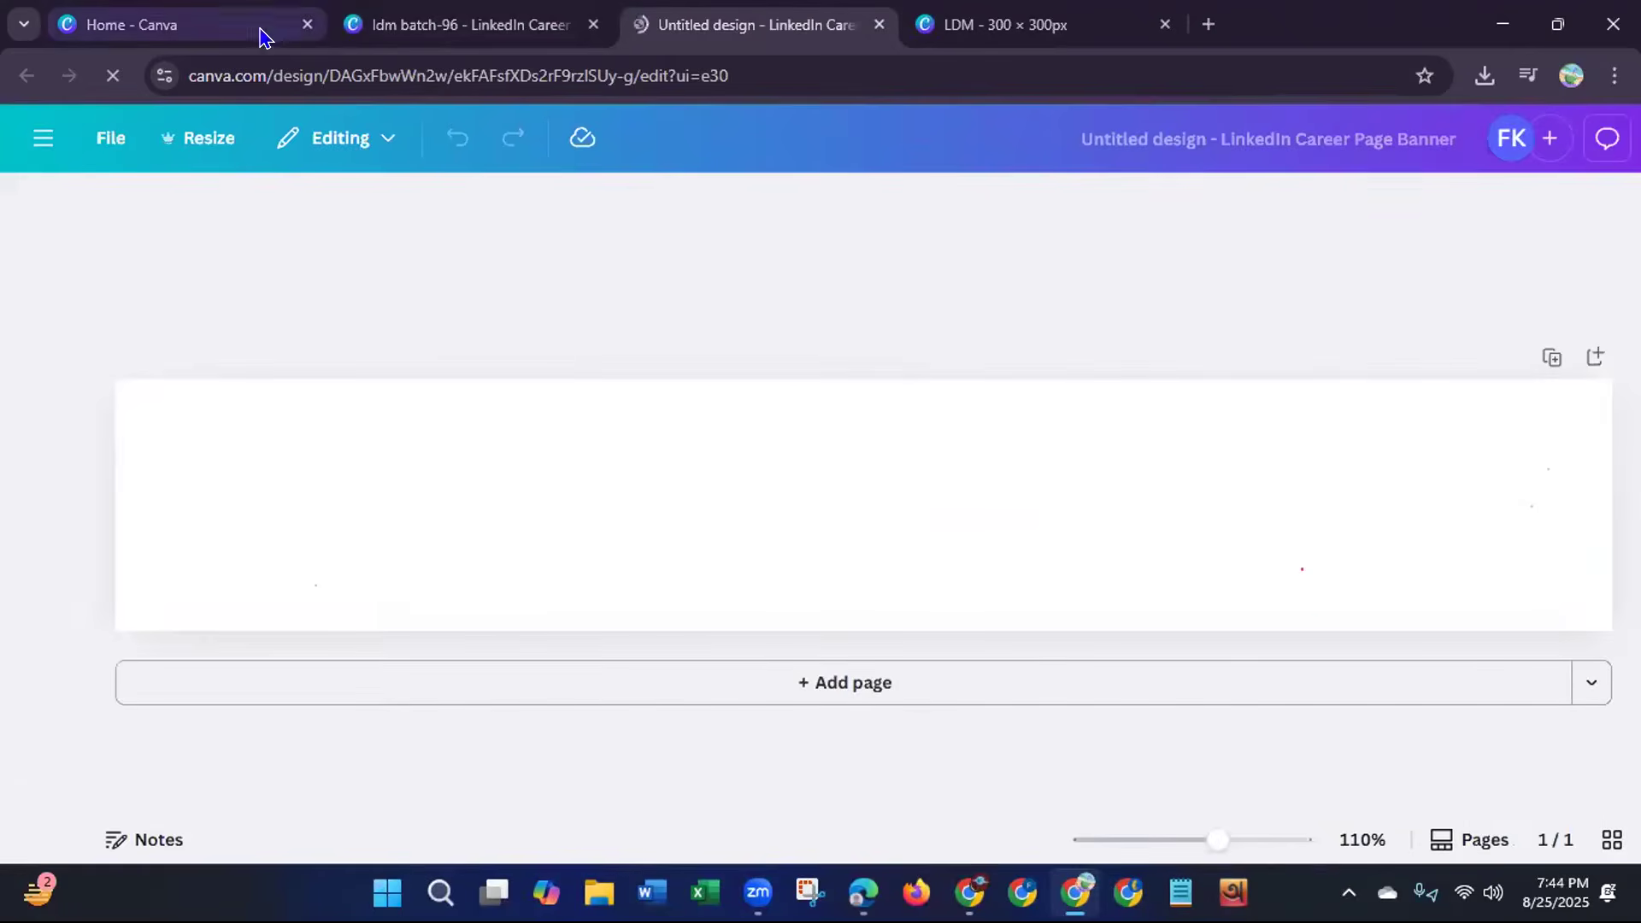
click(306, 25)
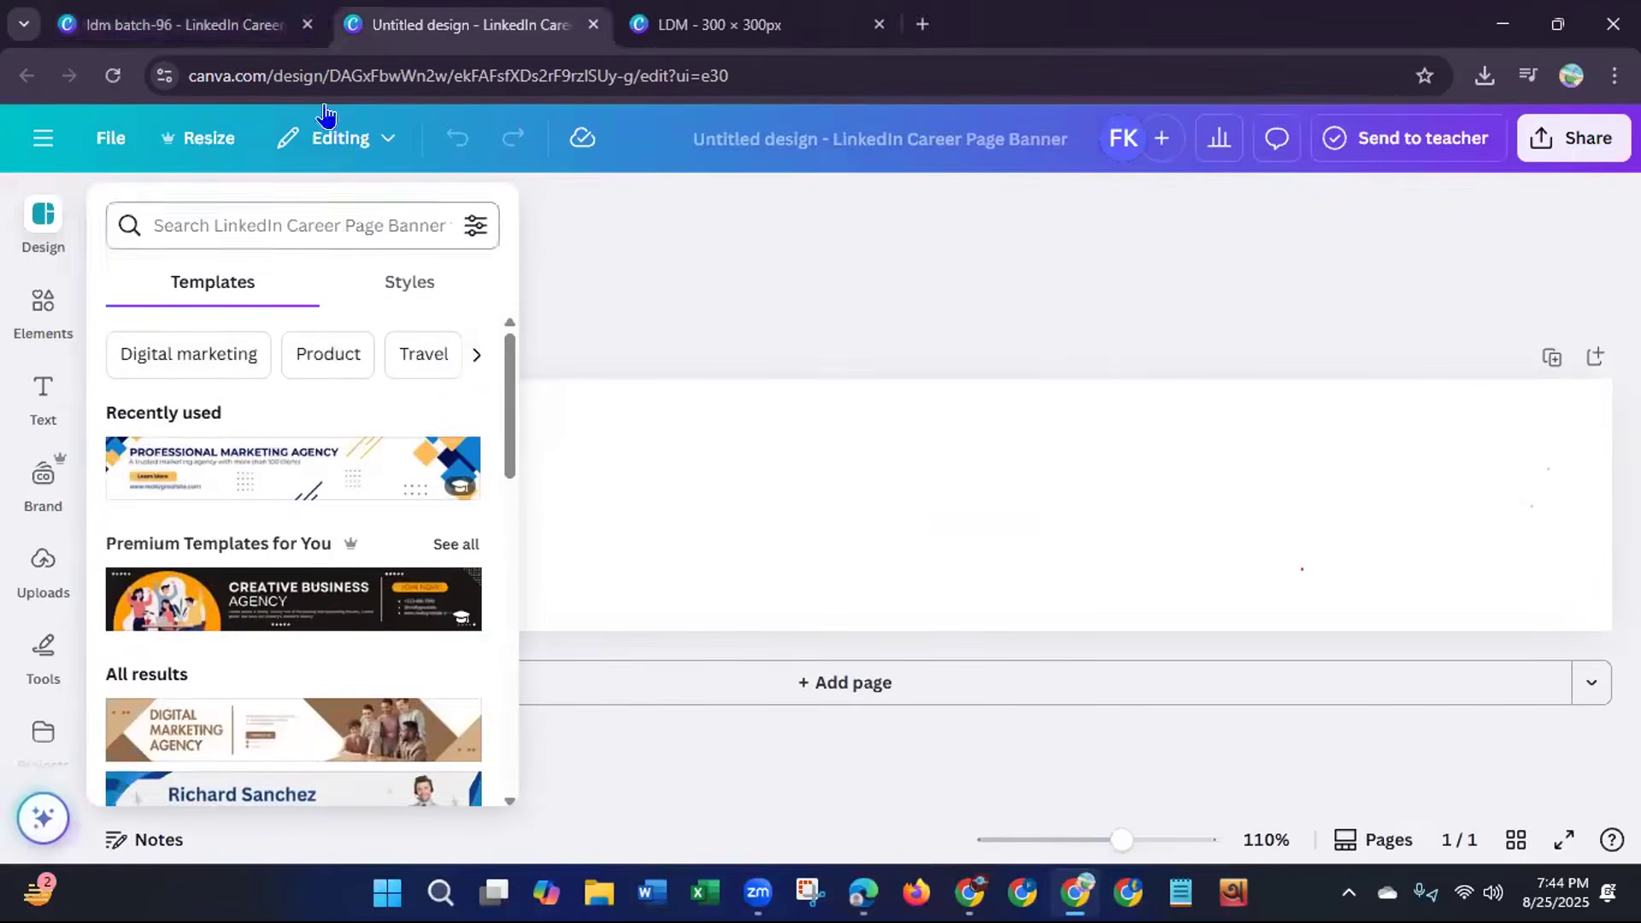
click(306, 24)
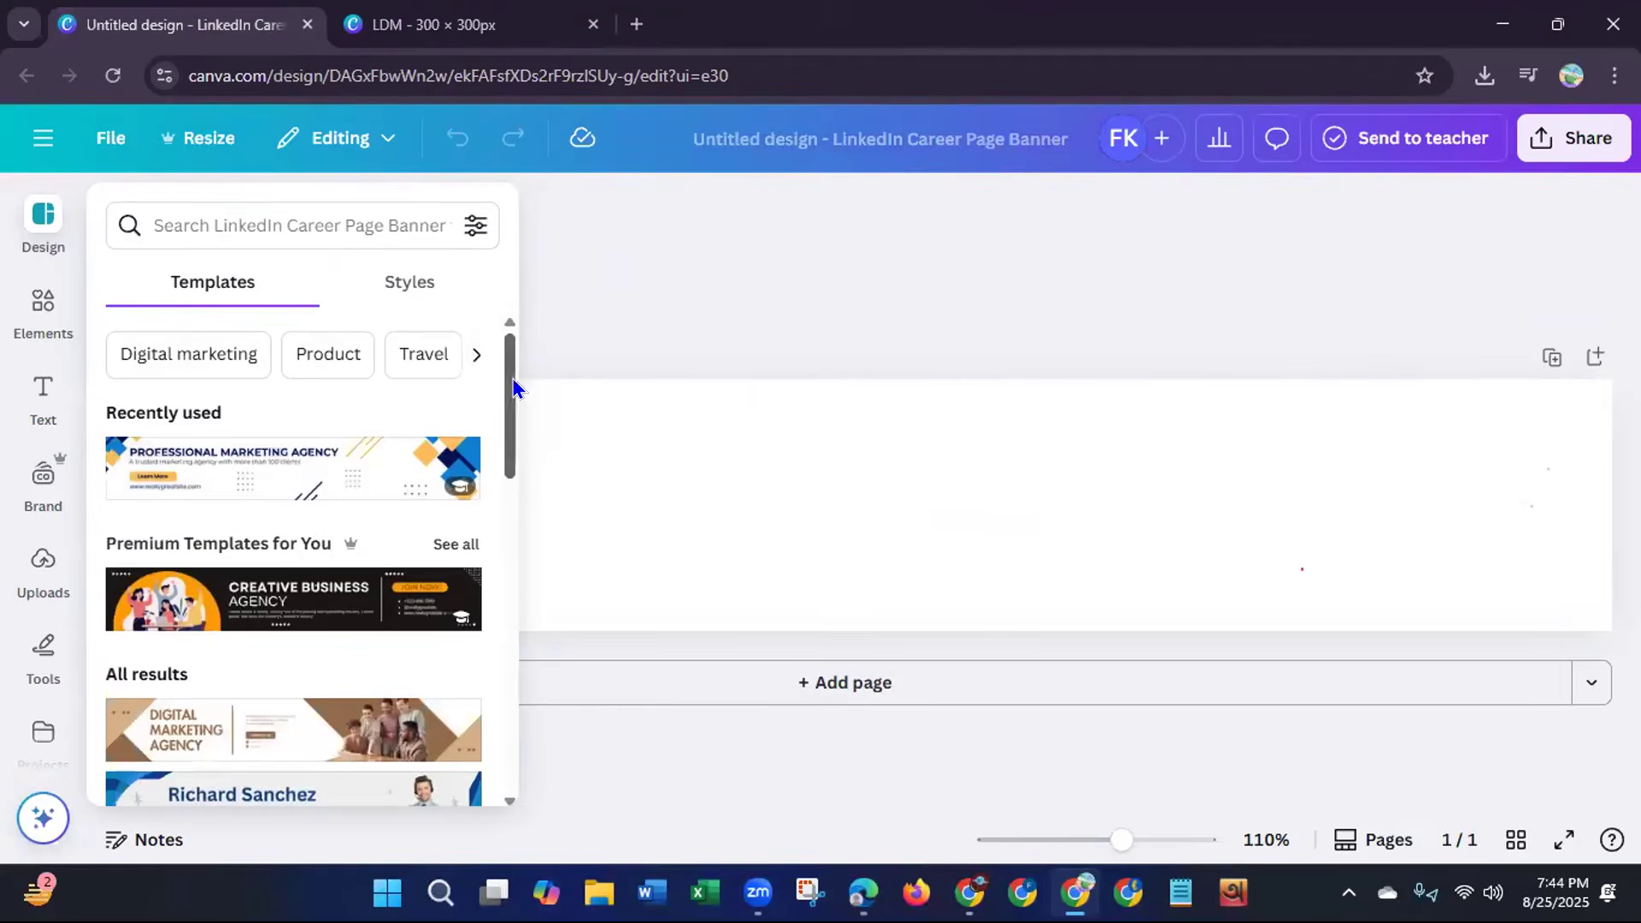
Apply the teal "Let's grow your business with us" banner template to the blank page.
drag(513, 384, 496, 536)
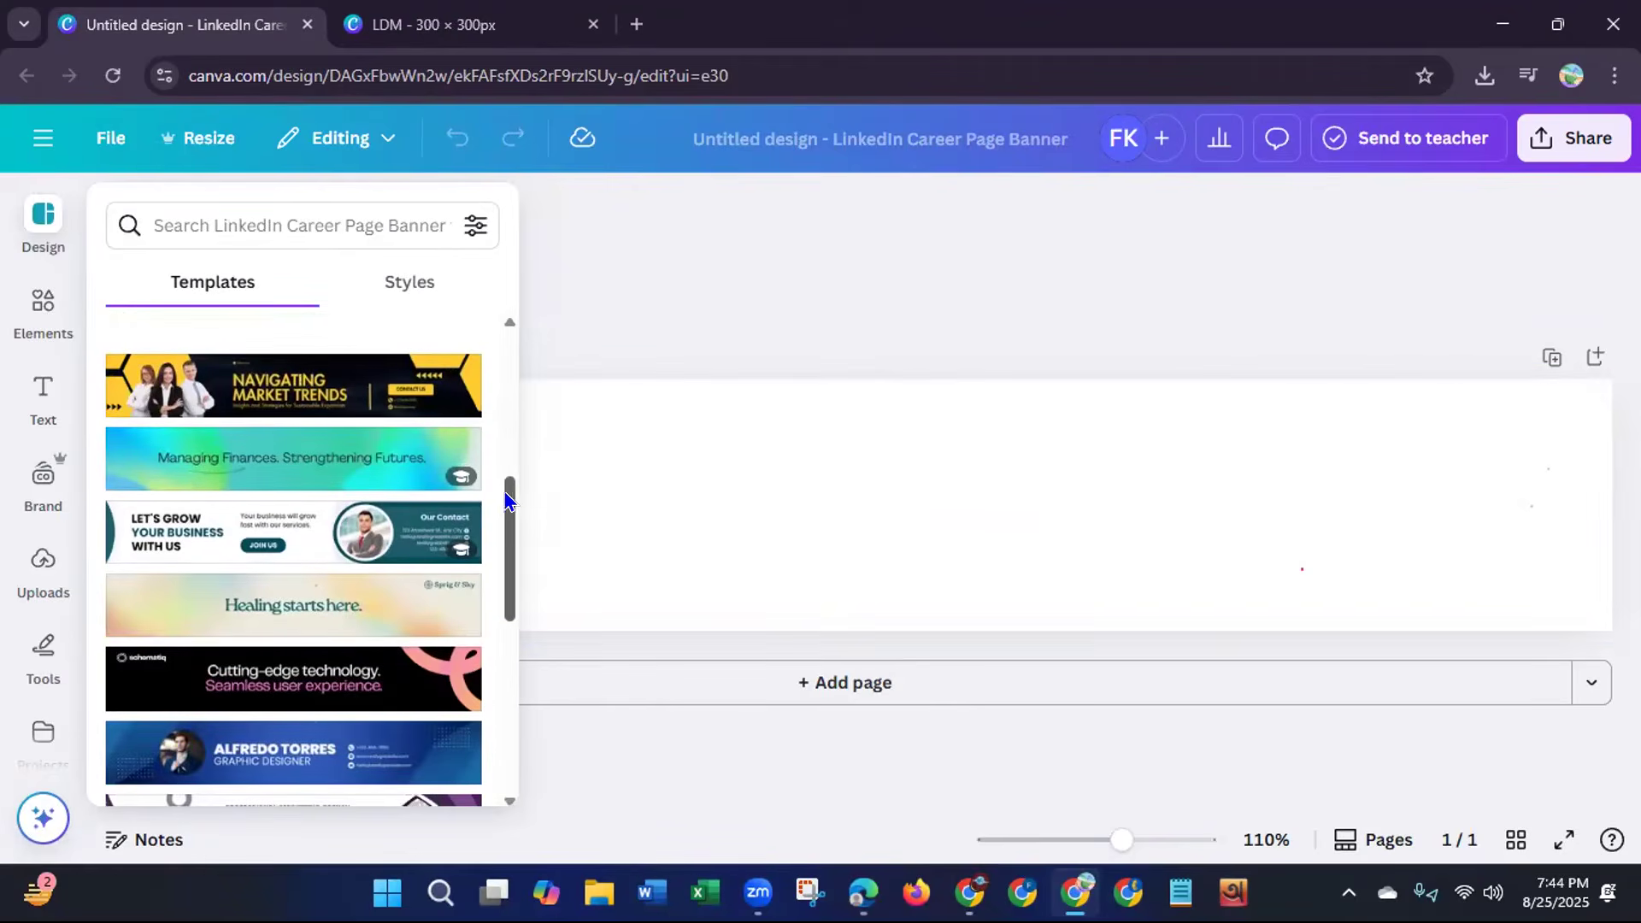
drag(509, 498, 509, 536)
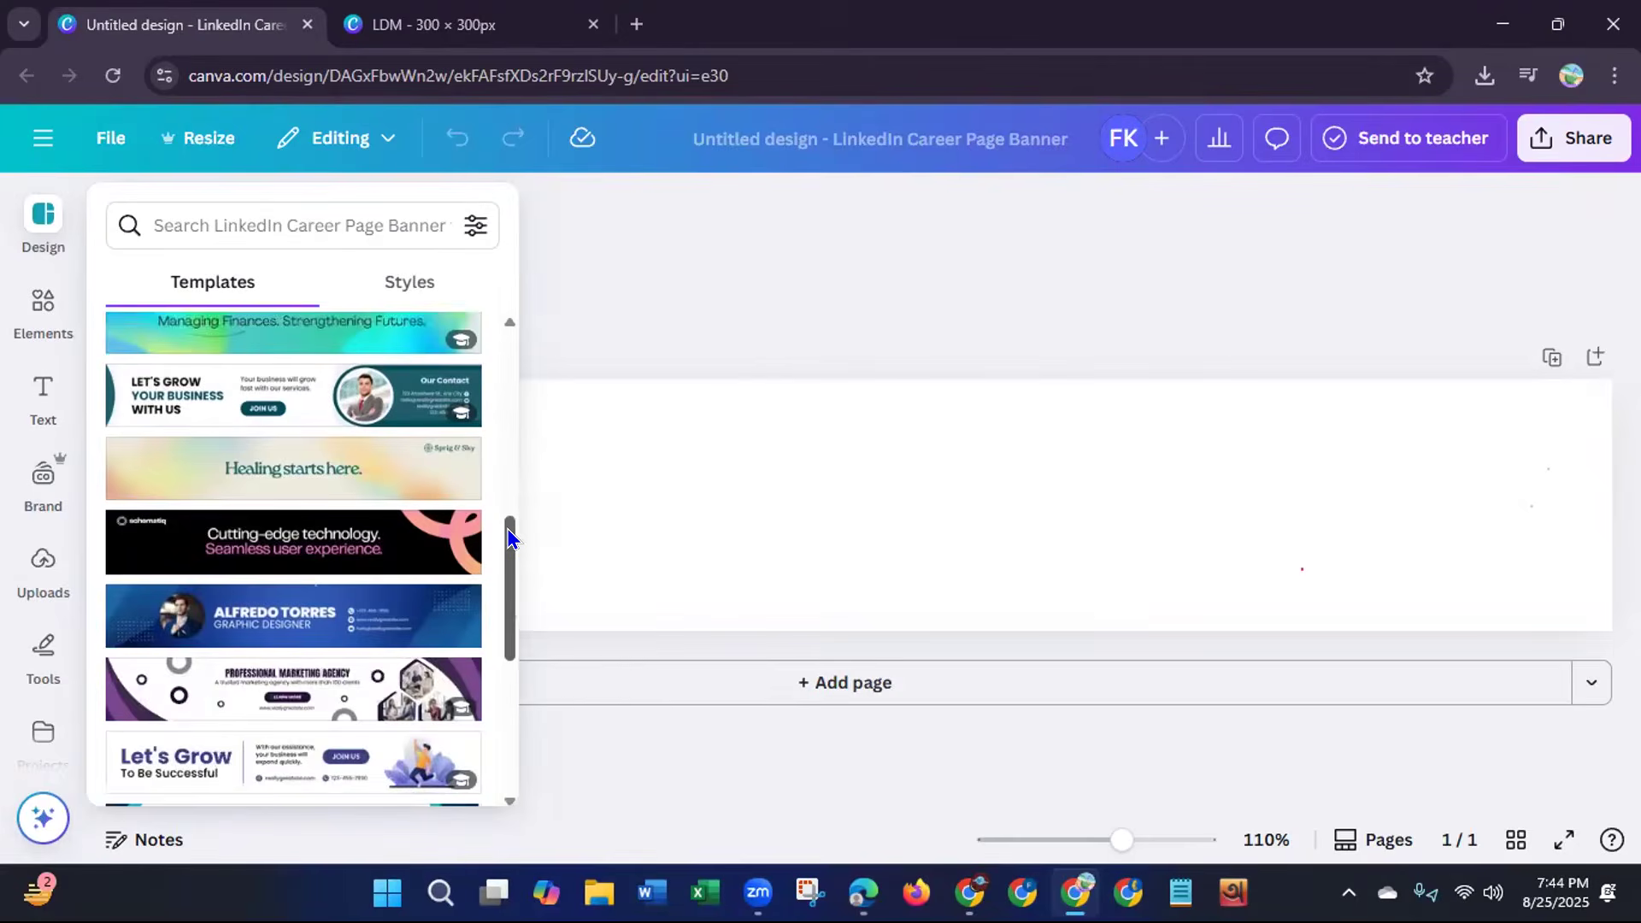
click(237, 408)
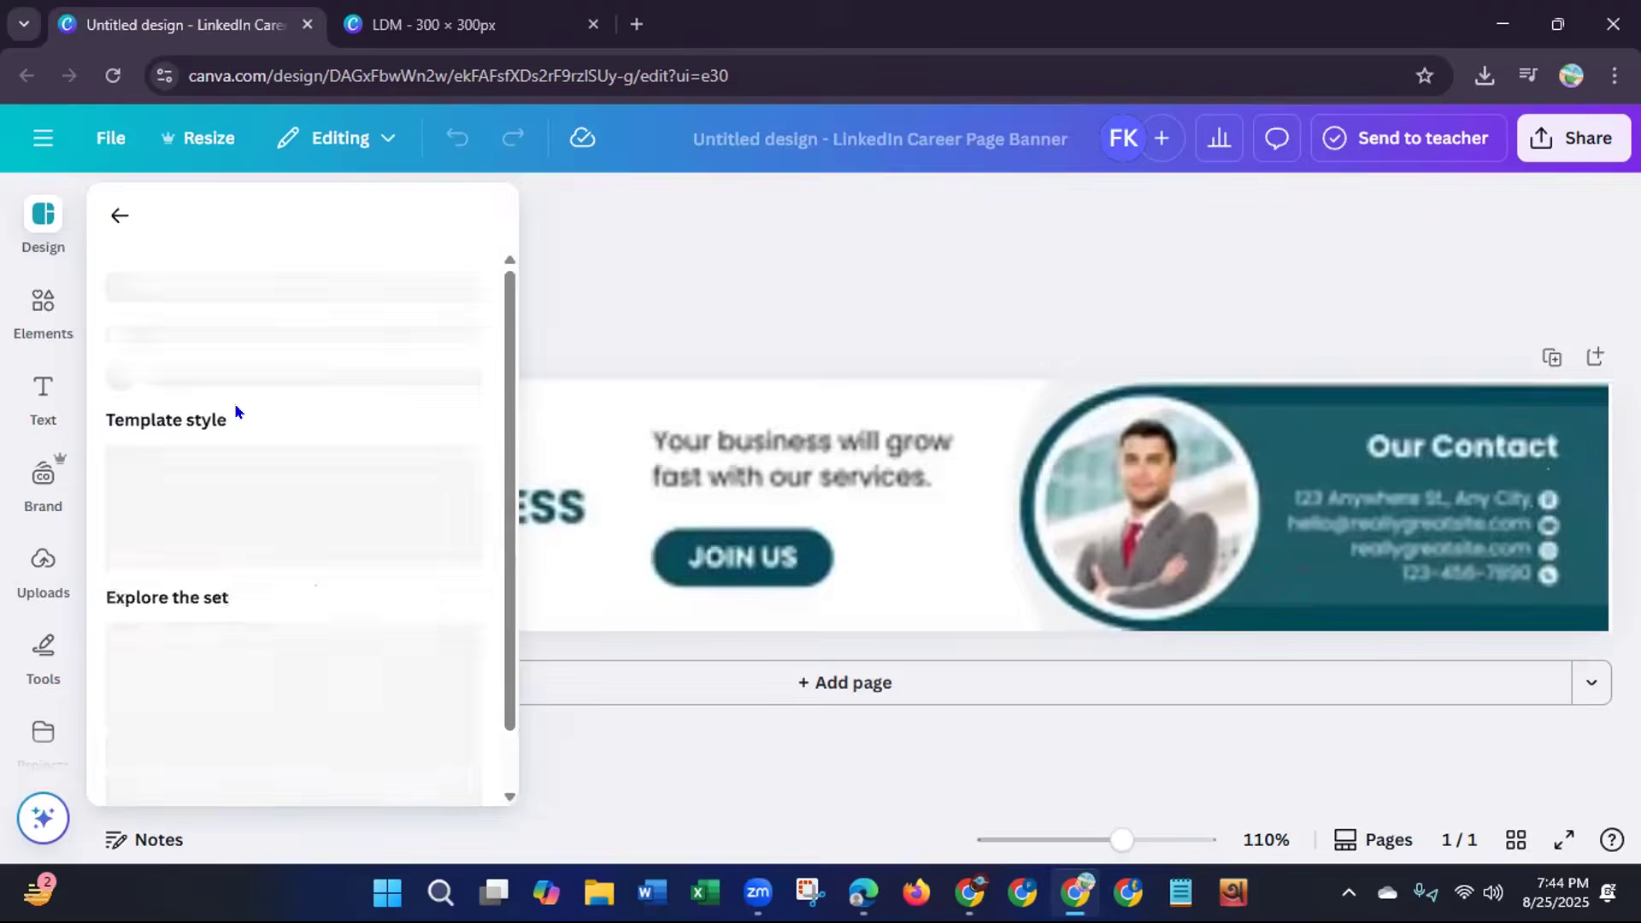
click(758, 316)
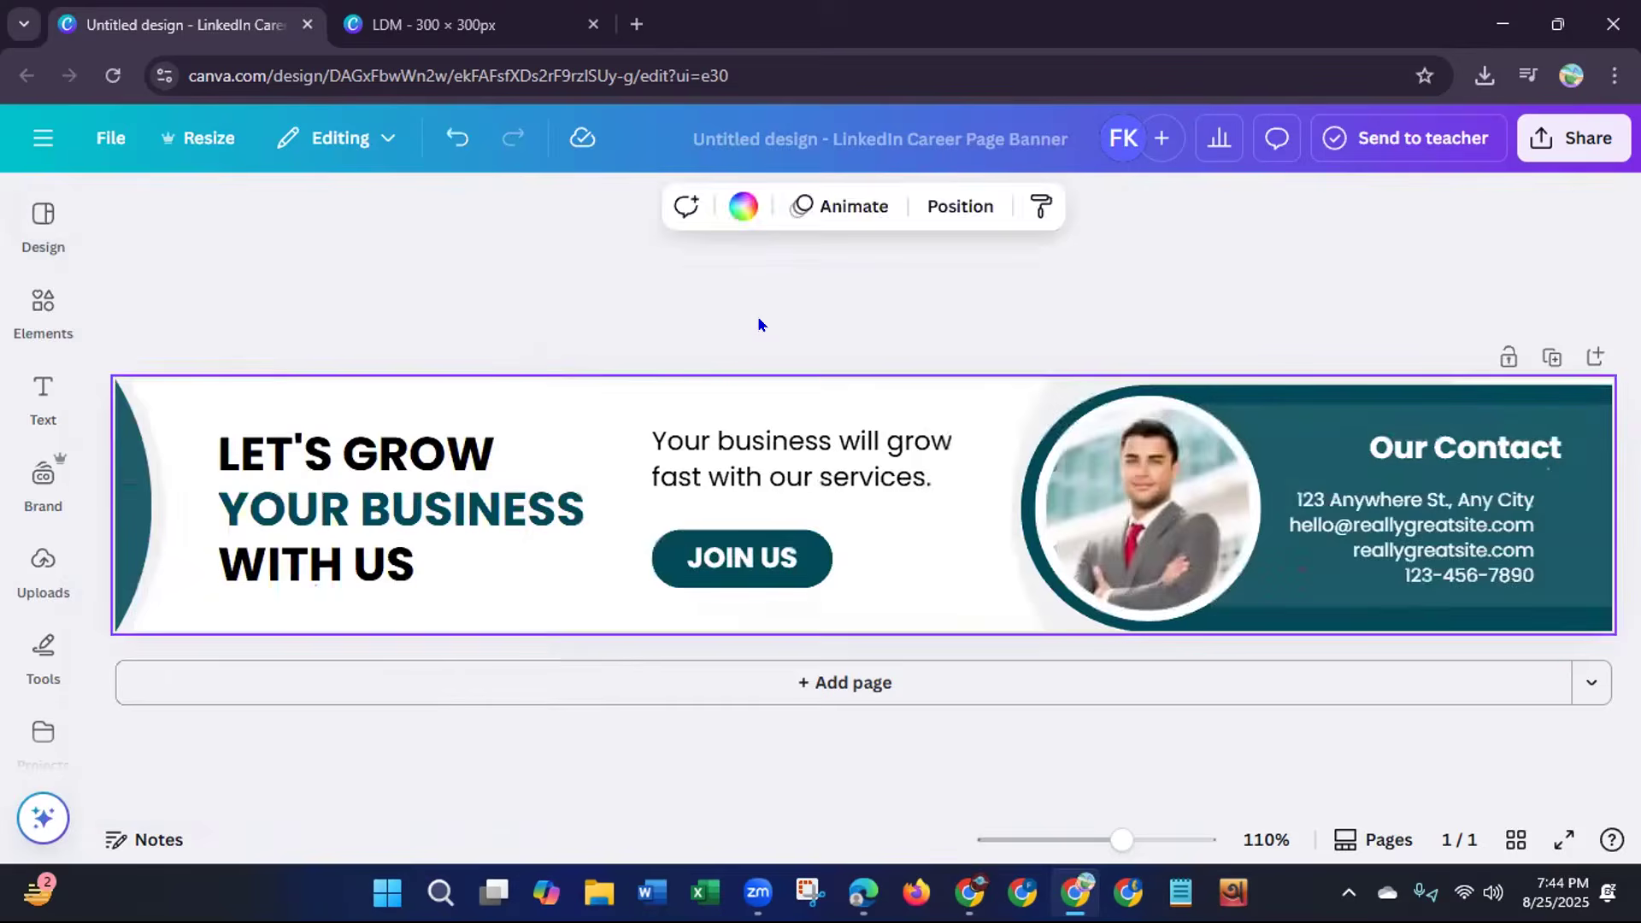
click(758, 318)
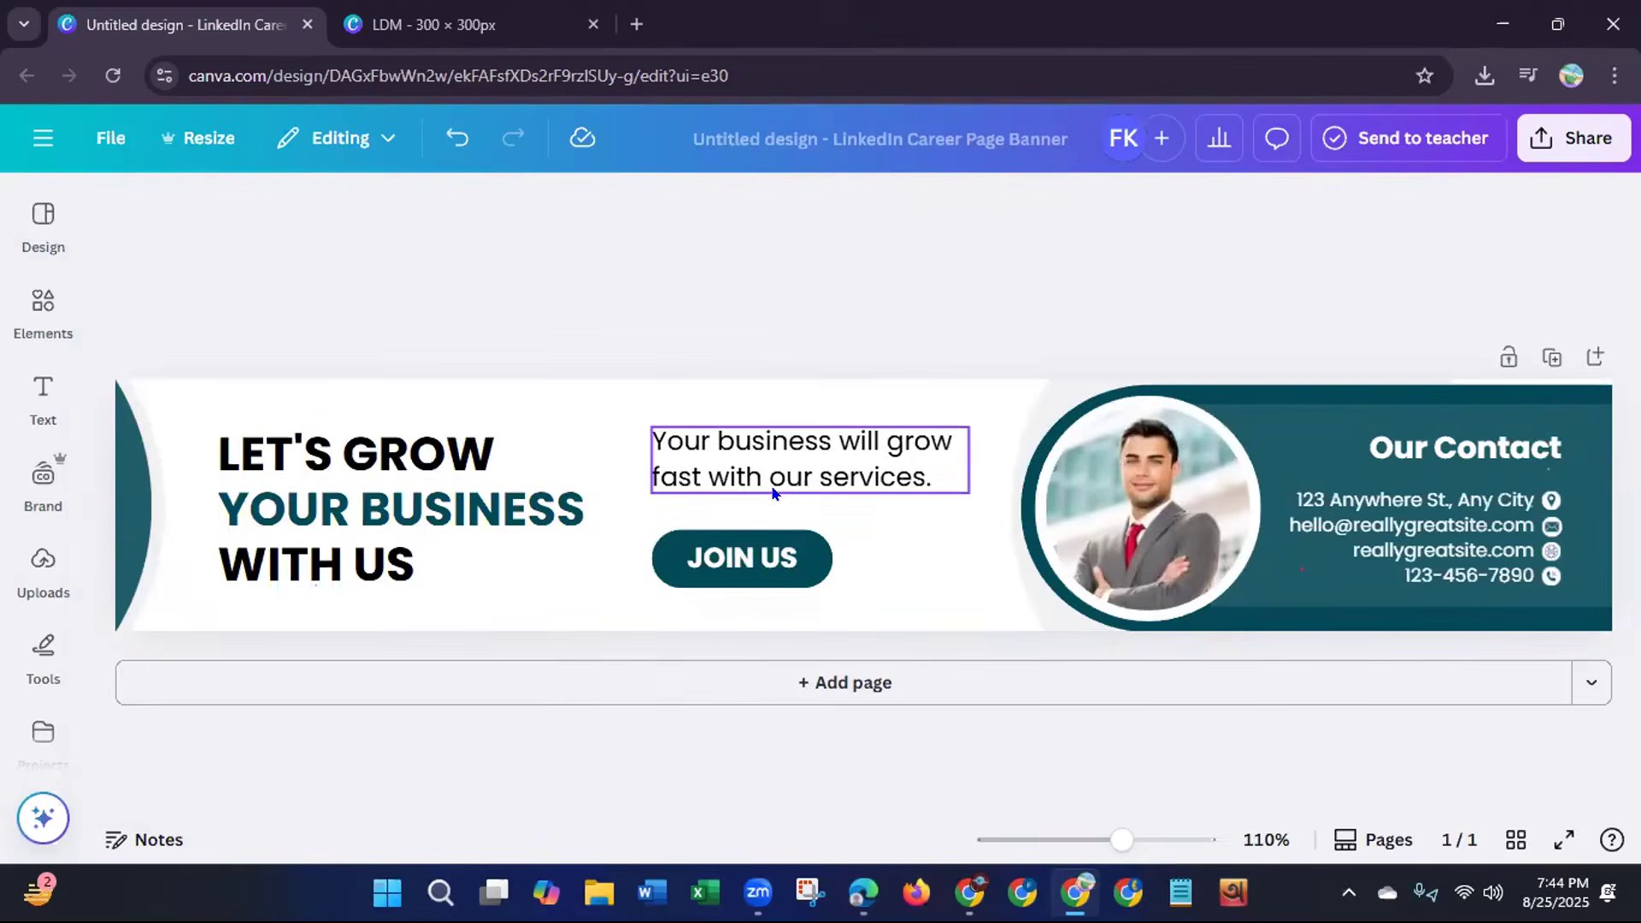
Replace the banner's "LET'S GROW" heading line with "LDM".
click(502, 460)
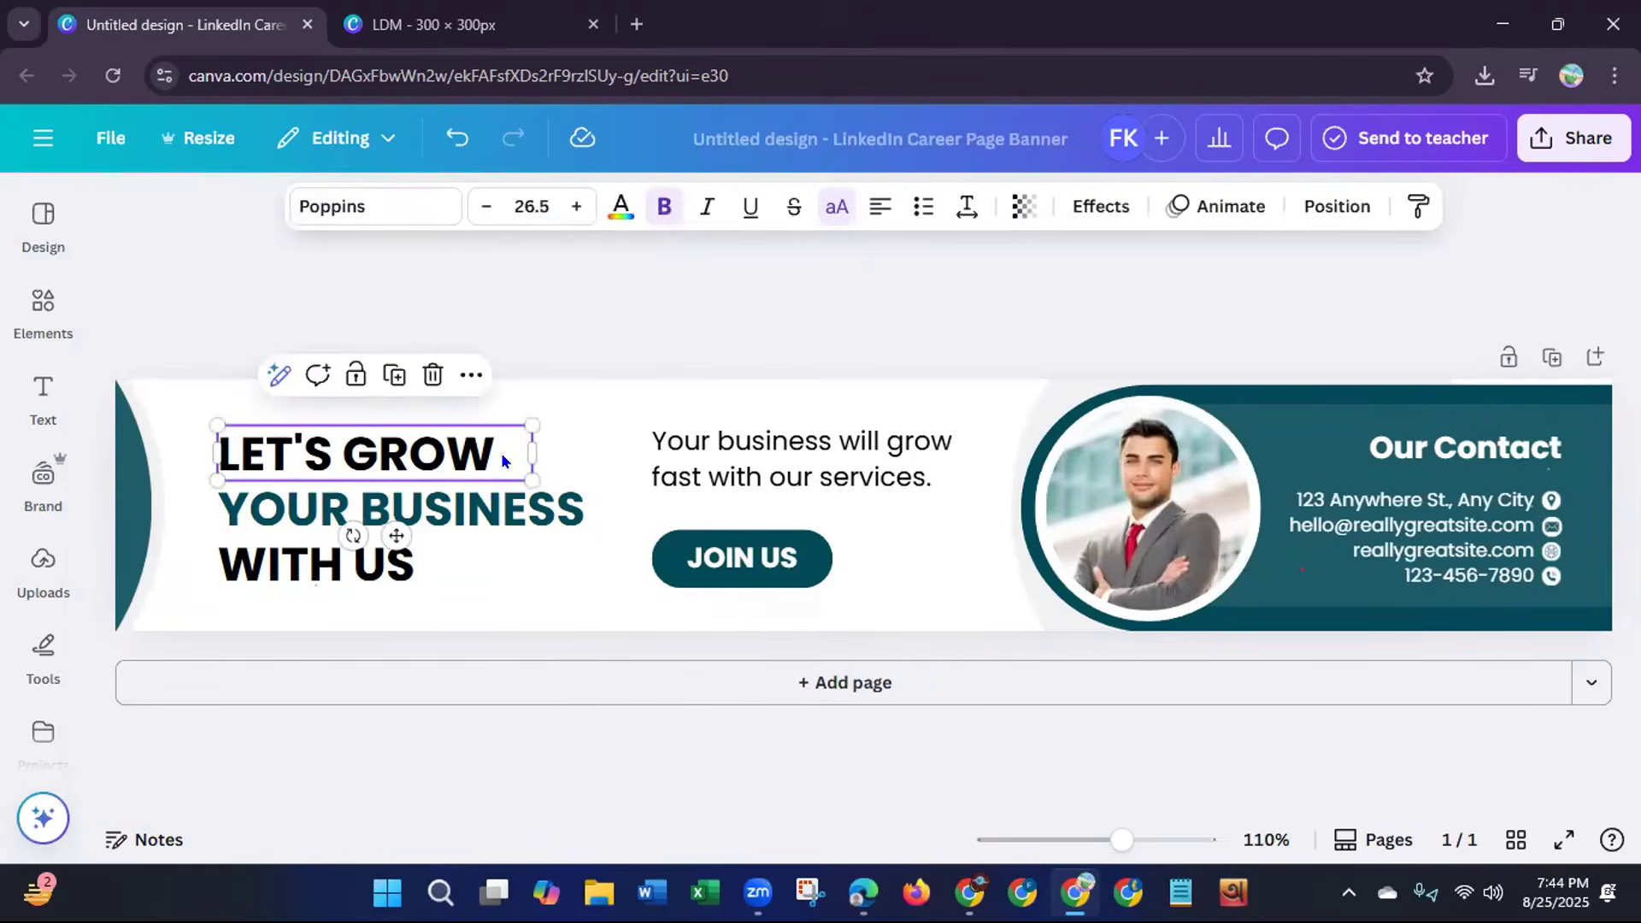
double_click(501, 453)
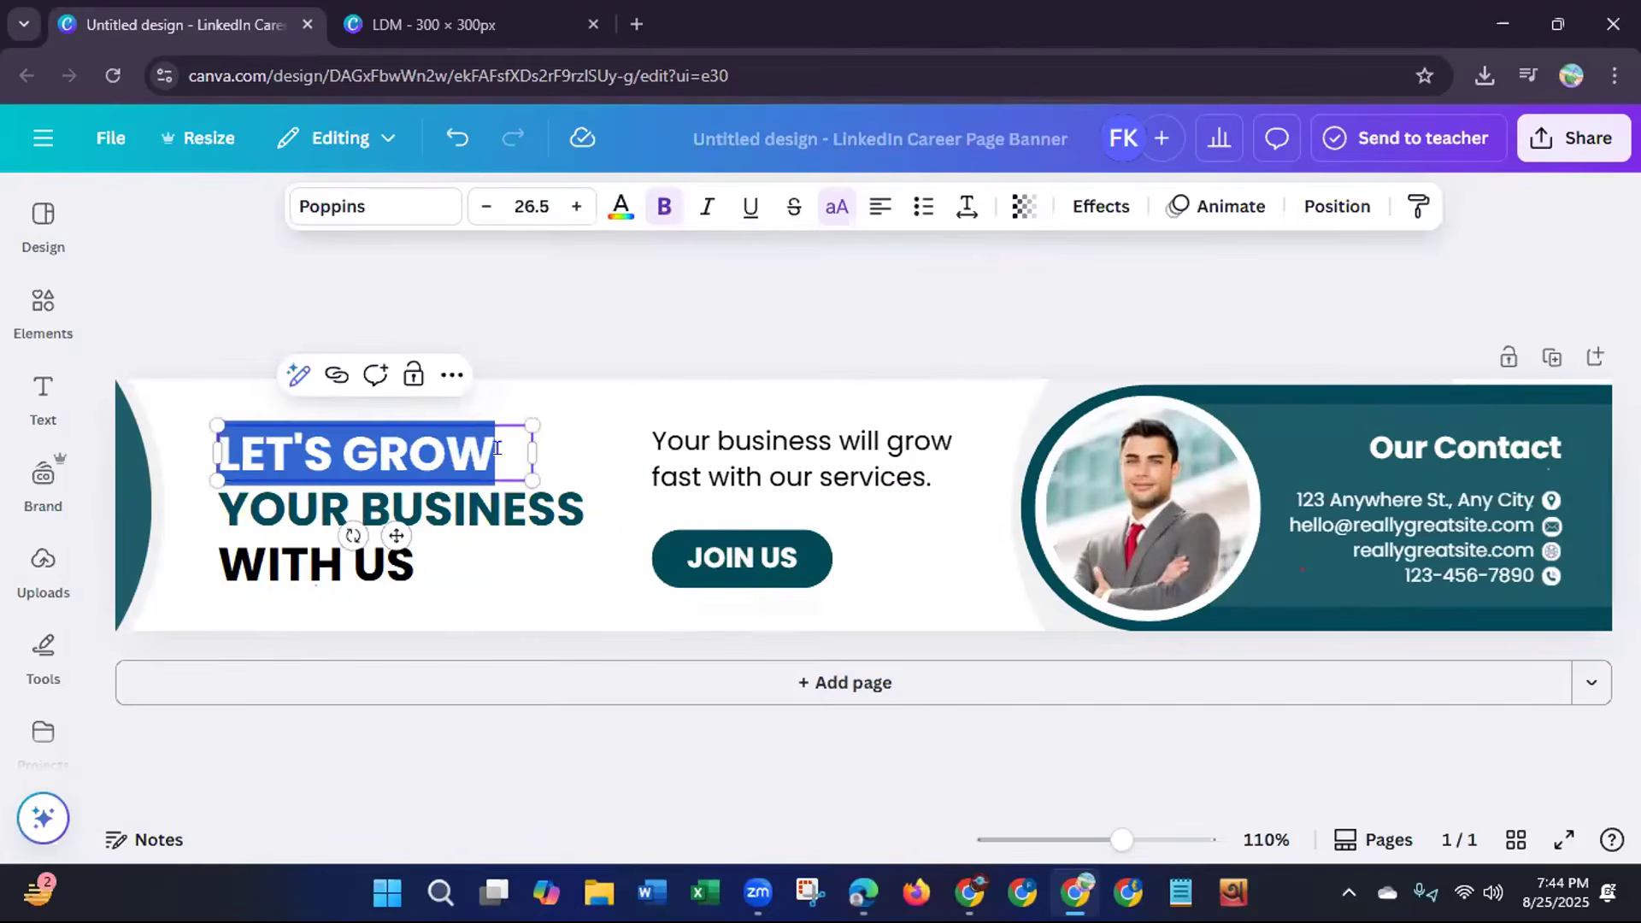
key(BackSpace)
text(L)
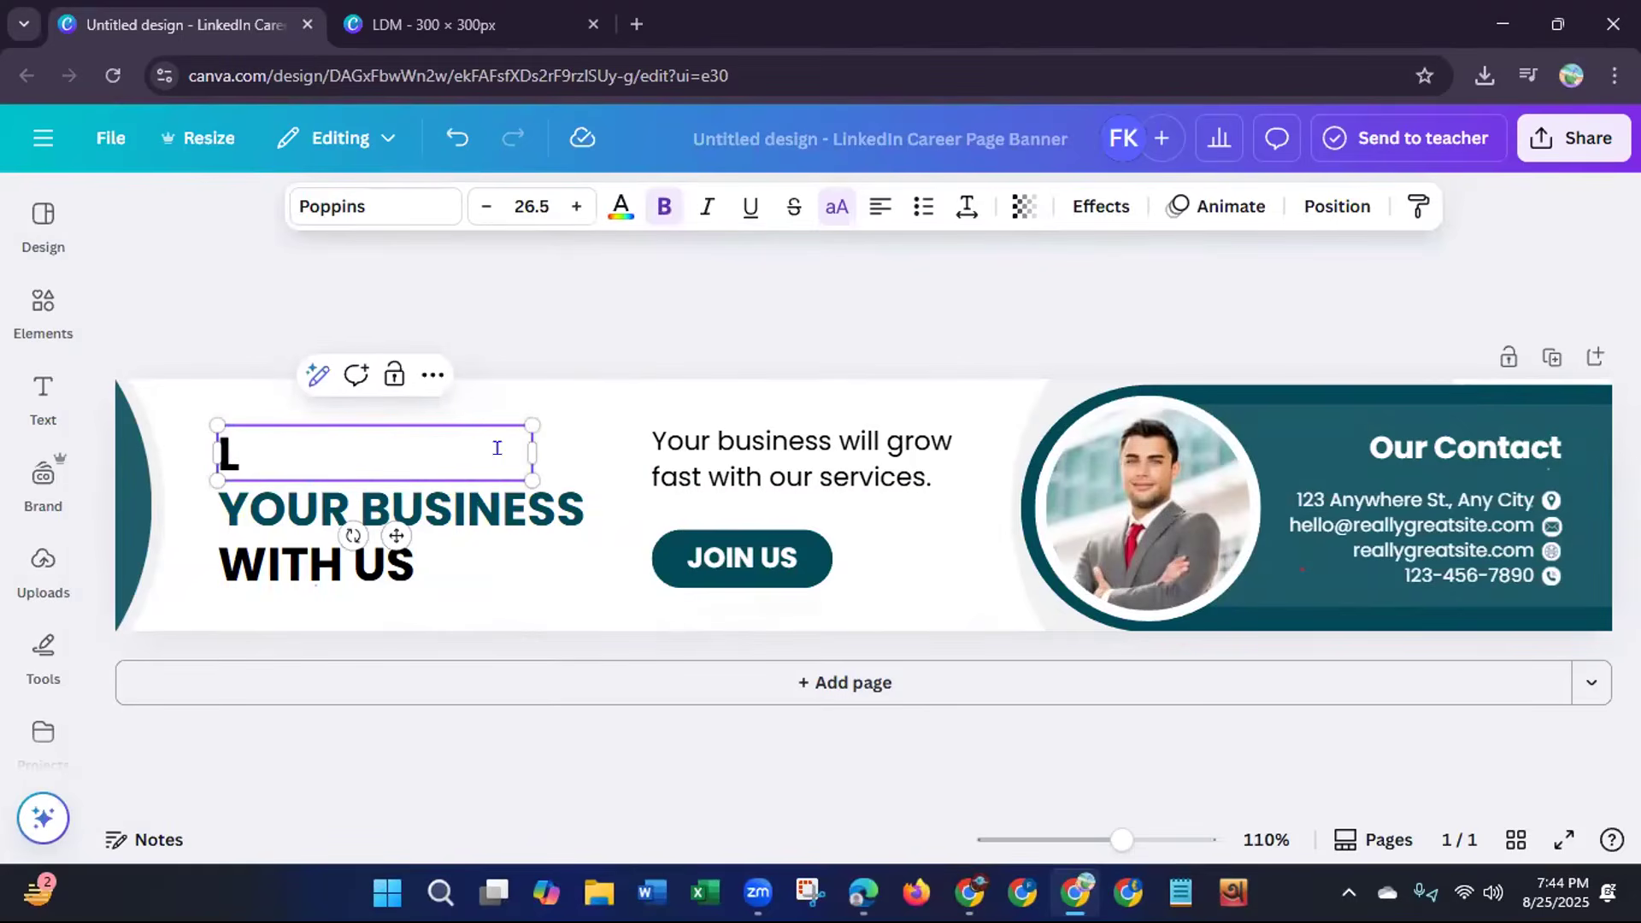
text(DM)
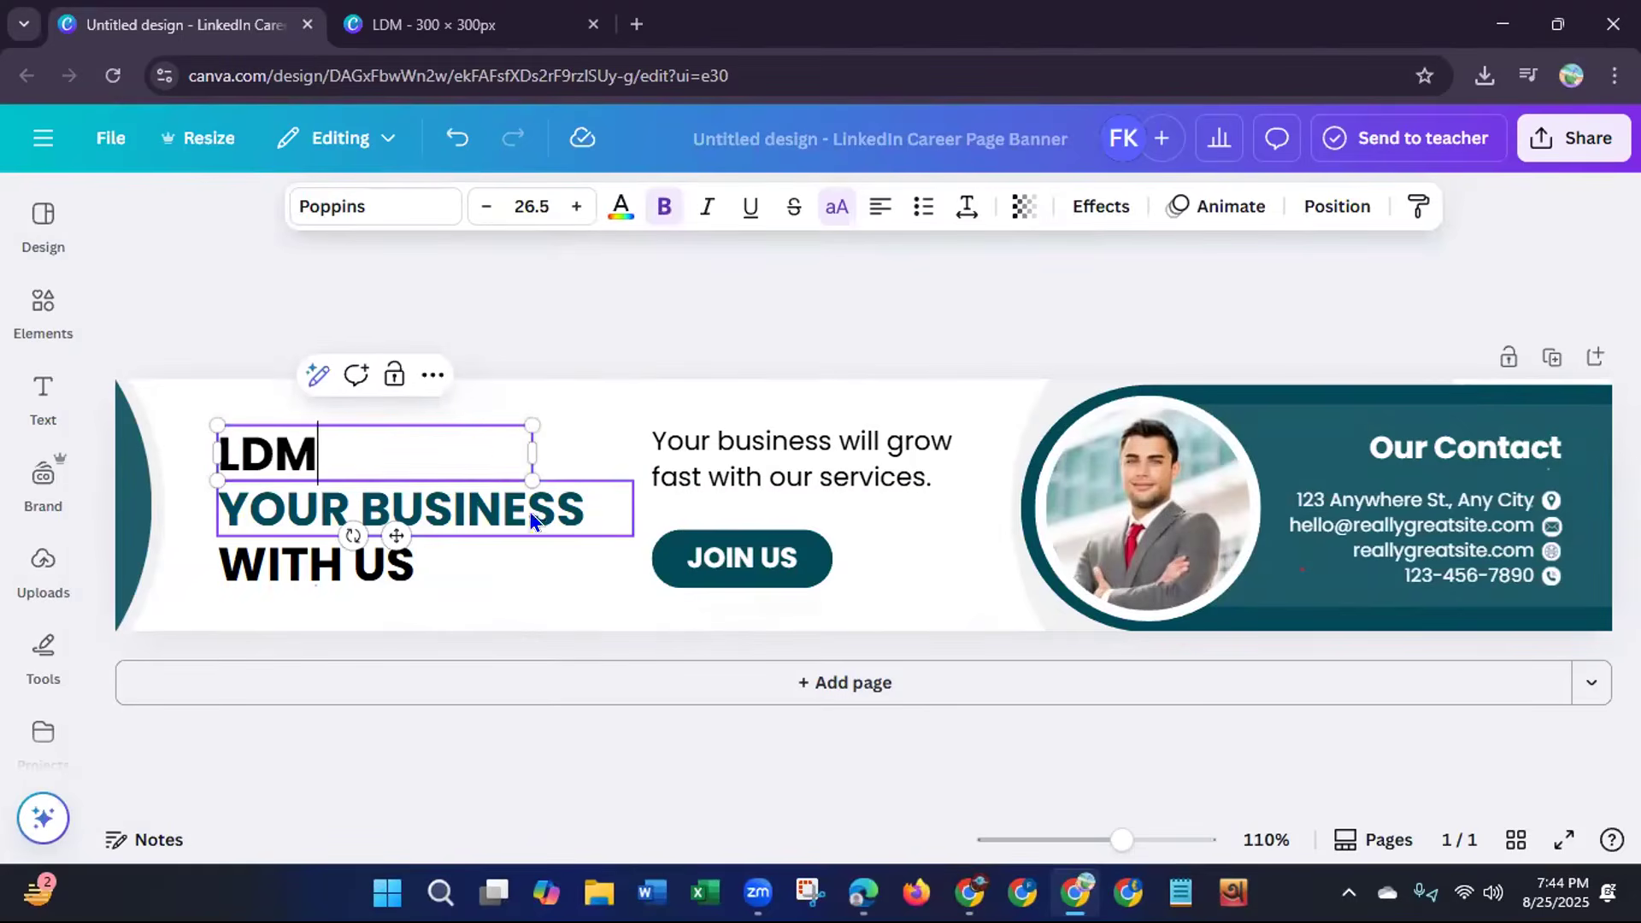
Replace the "YOUR BUSINESS" heading line with "BATCH-97" and delete the "WITH US" line below it.
click(582, 511)
key(ctrl+a)
key(BackSpace)
text(B)
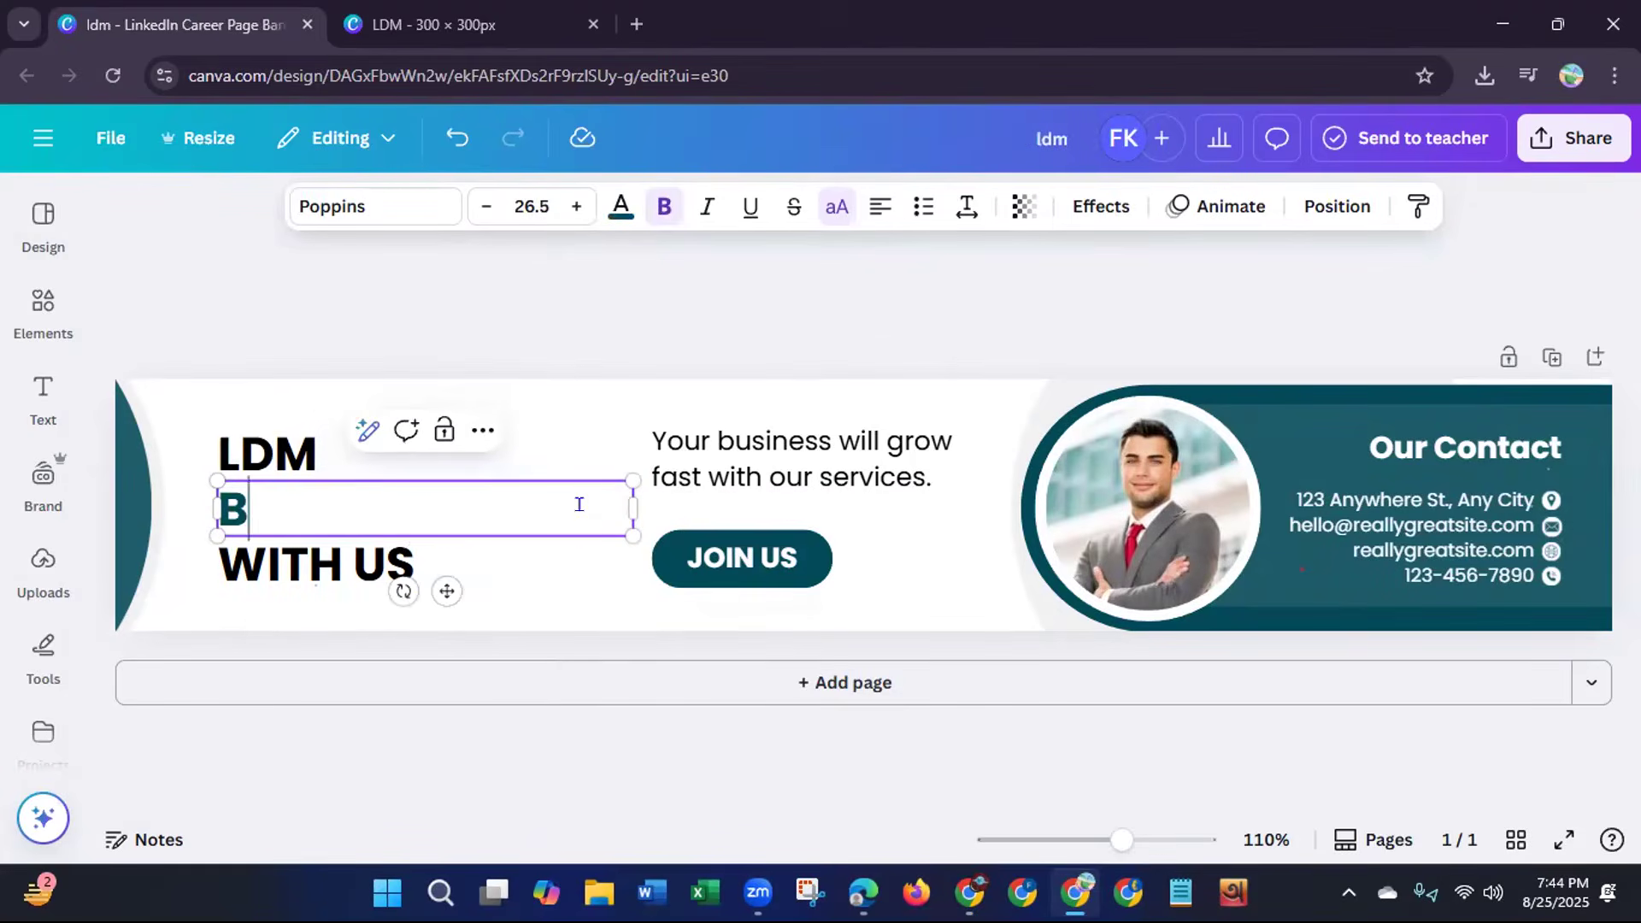
text(AT)
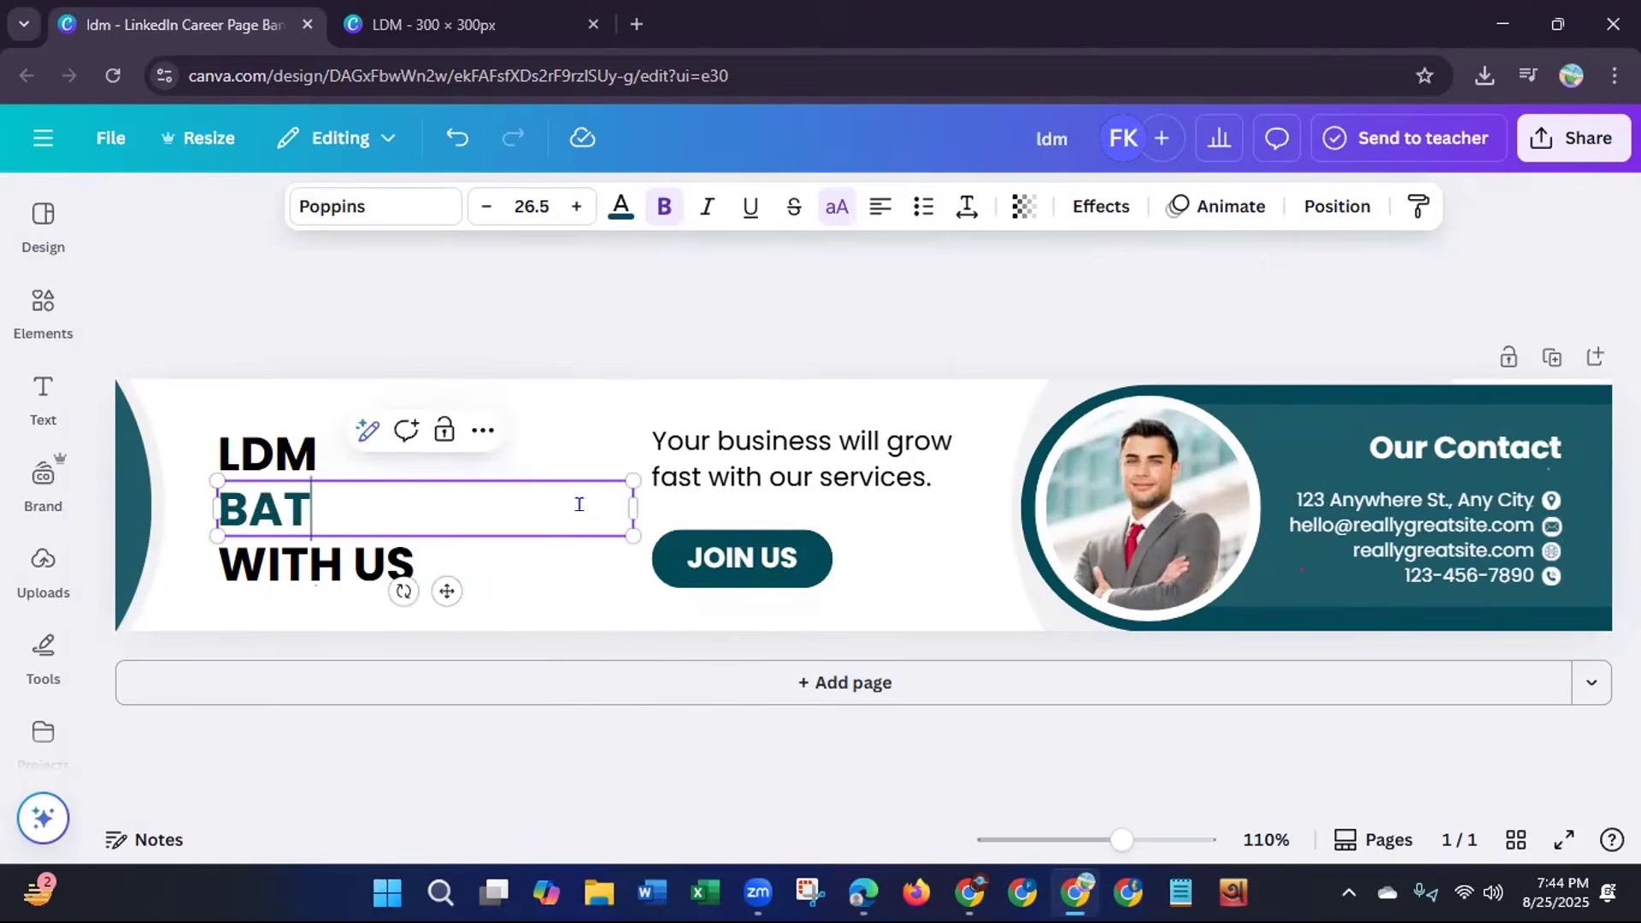
text(CH-)
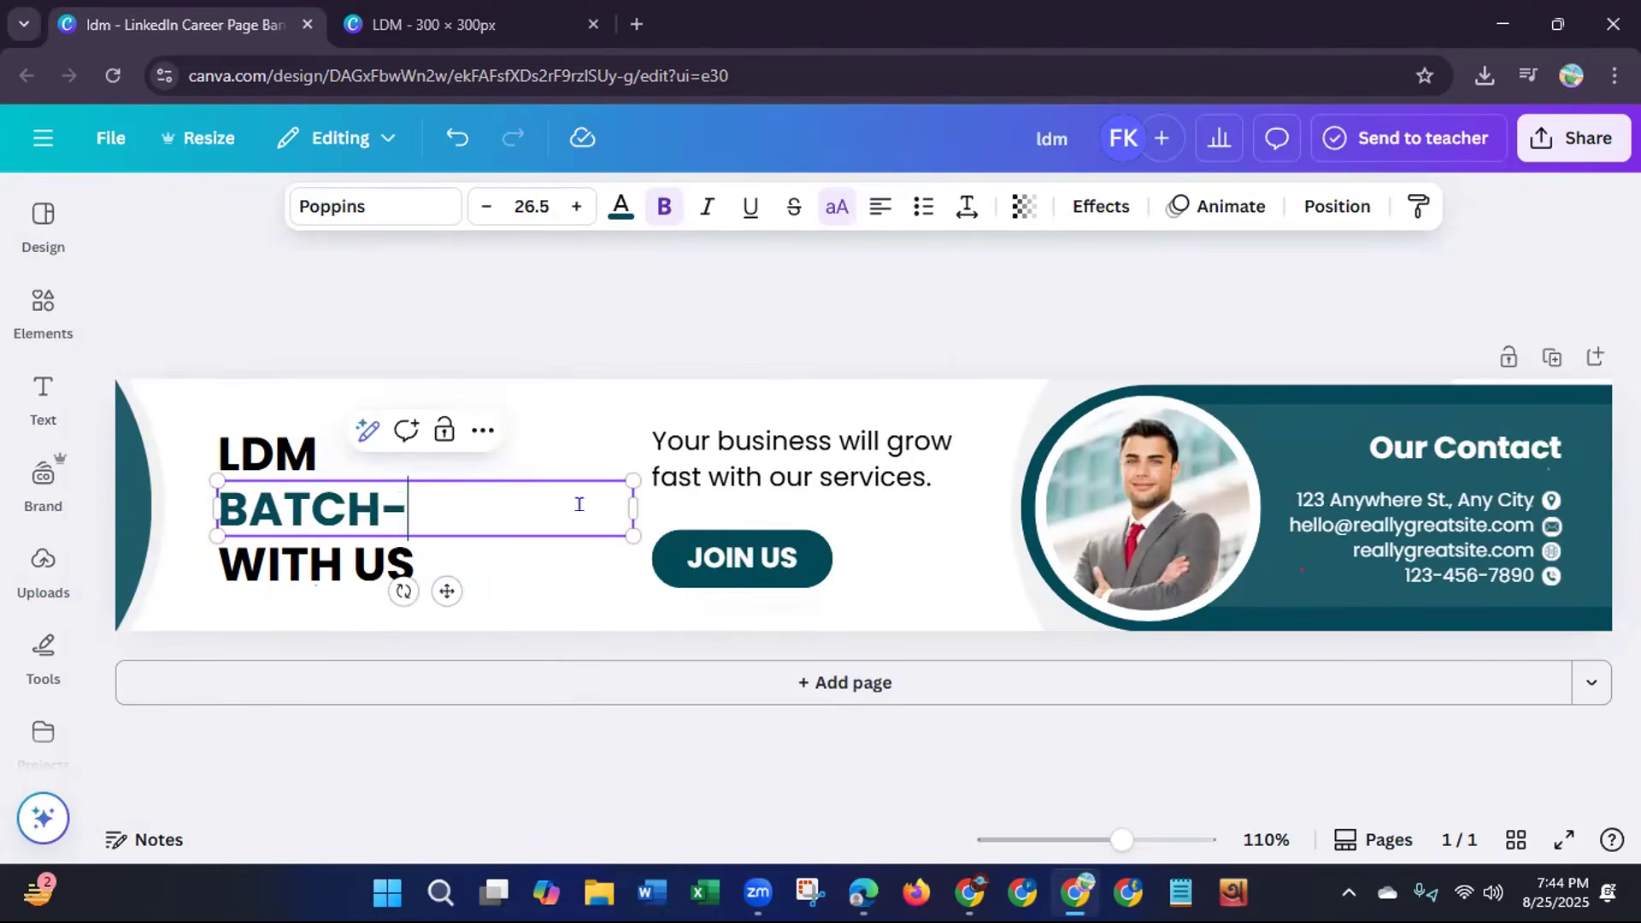
text(97)
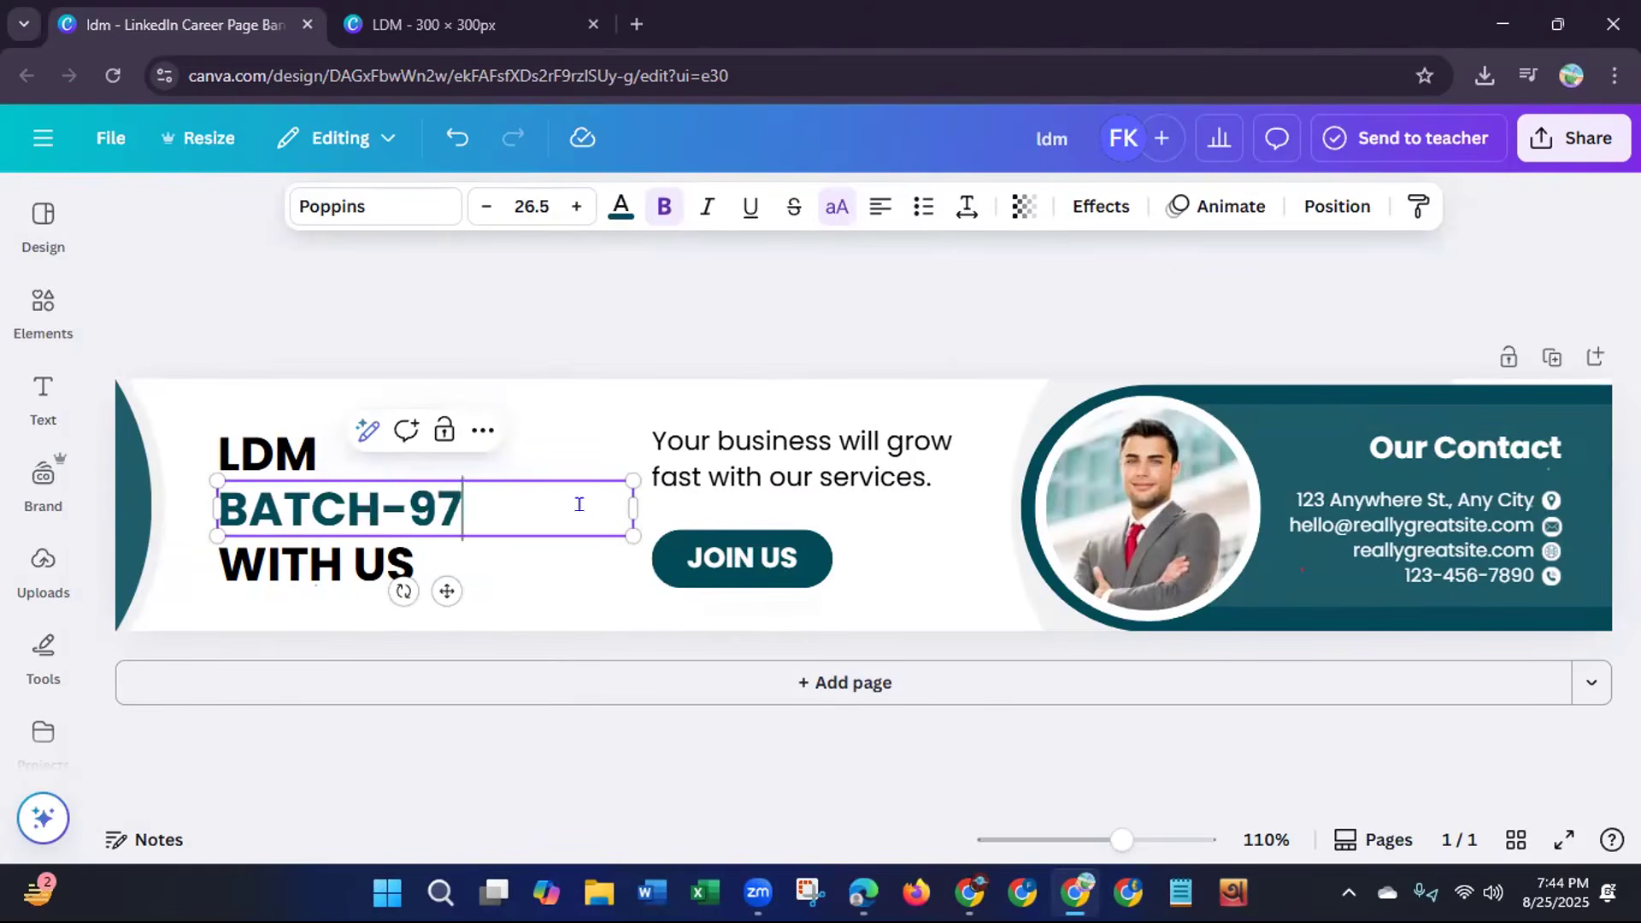
click(363, 568)
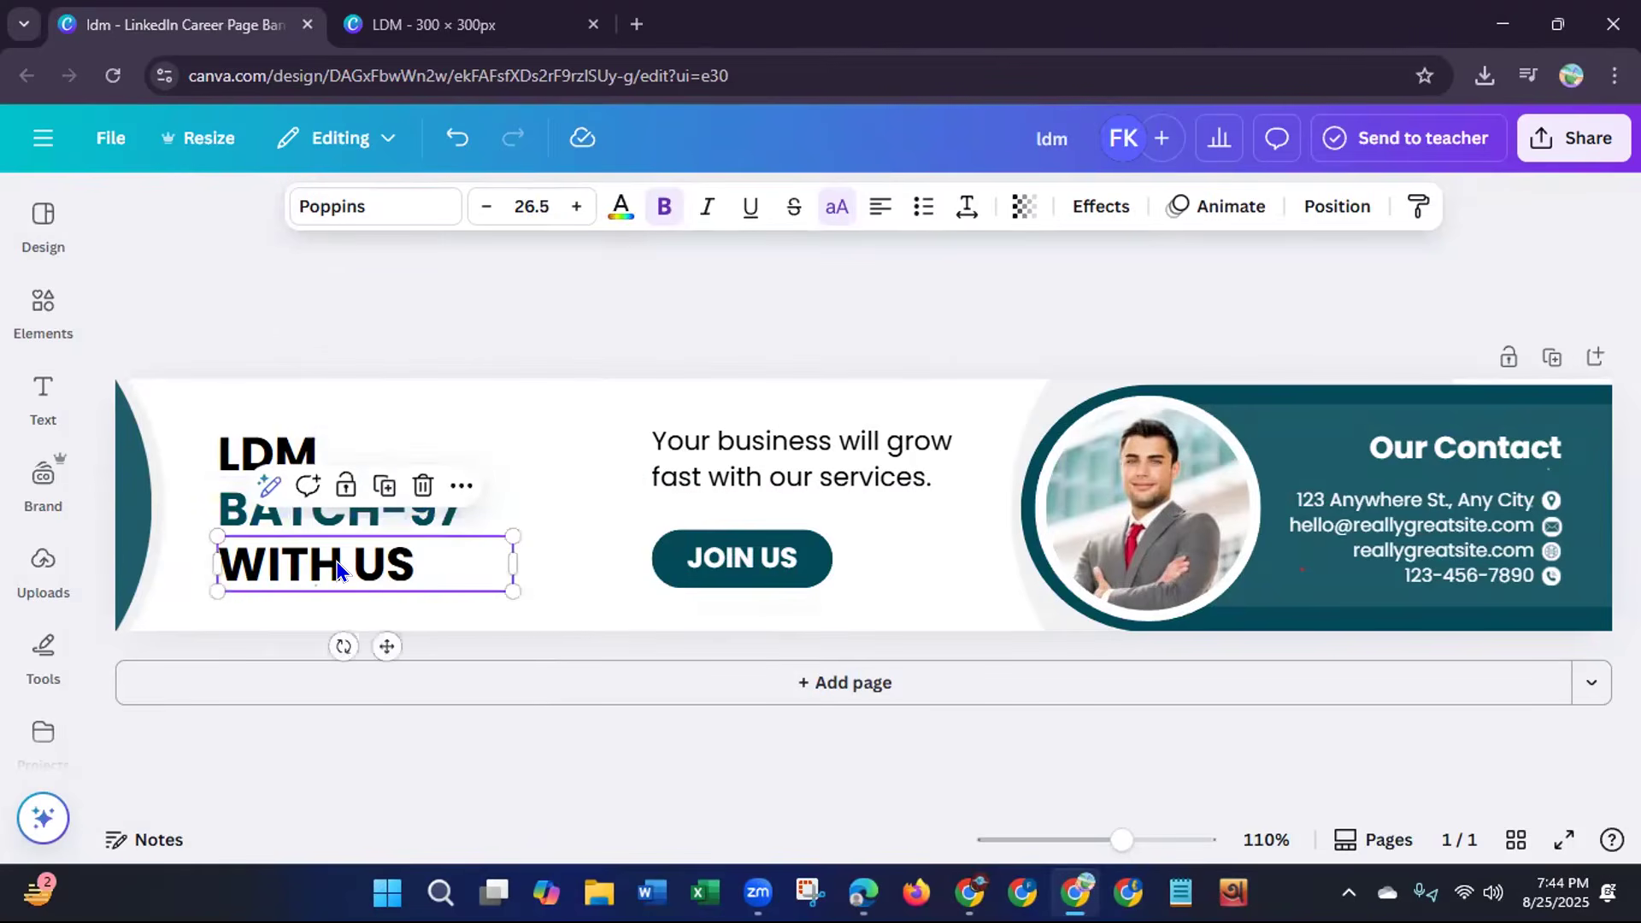
key(Delete)
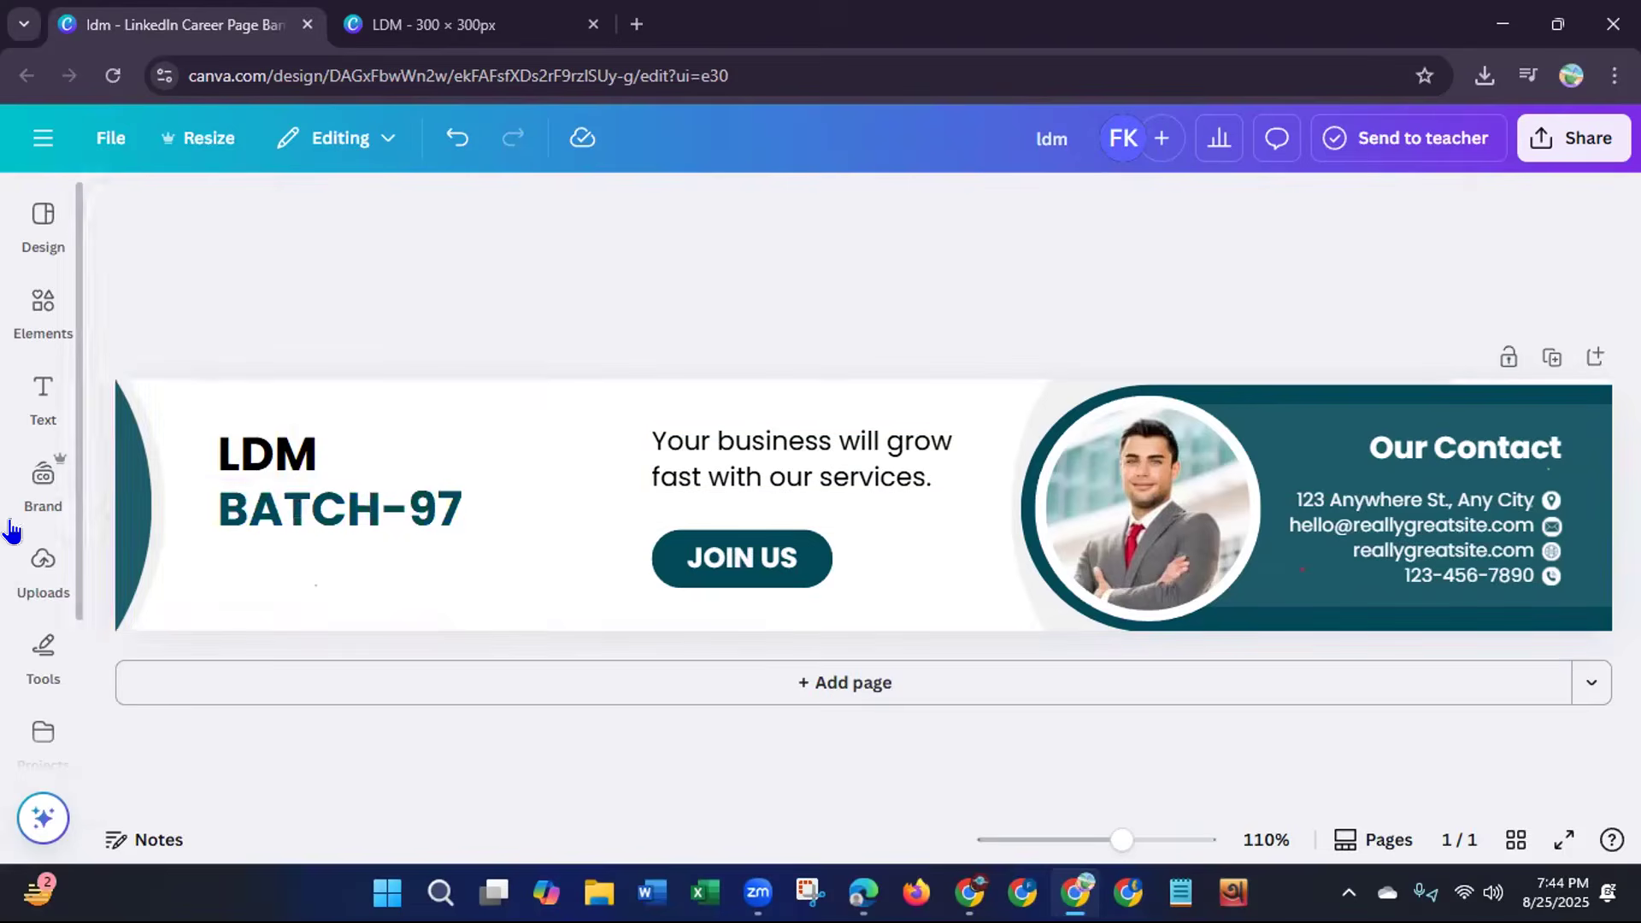
Upload the LDM (2) PNG from Downloads and place it in the banner's circular photo frame, replacing the businessman's portrait.
click(43, 566)
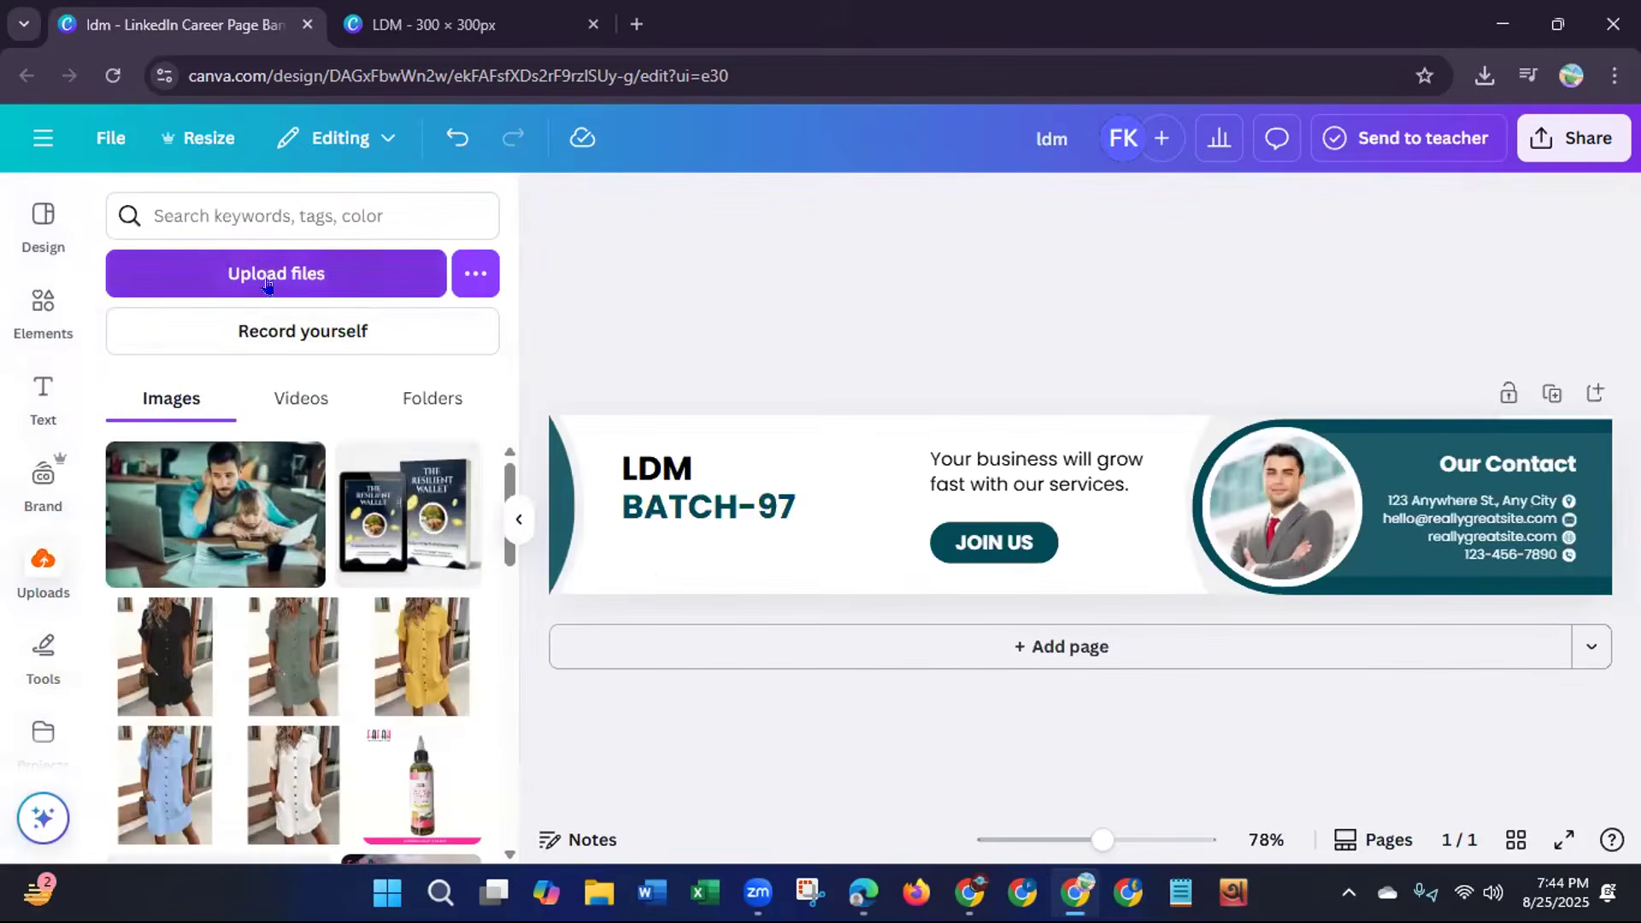
click(278, 274)
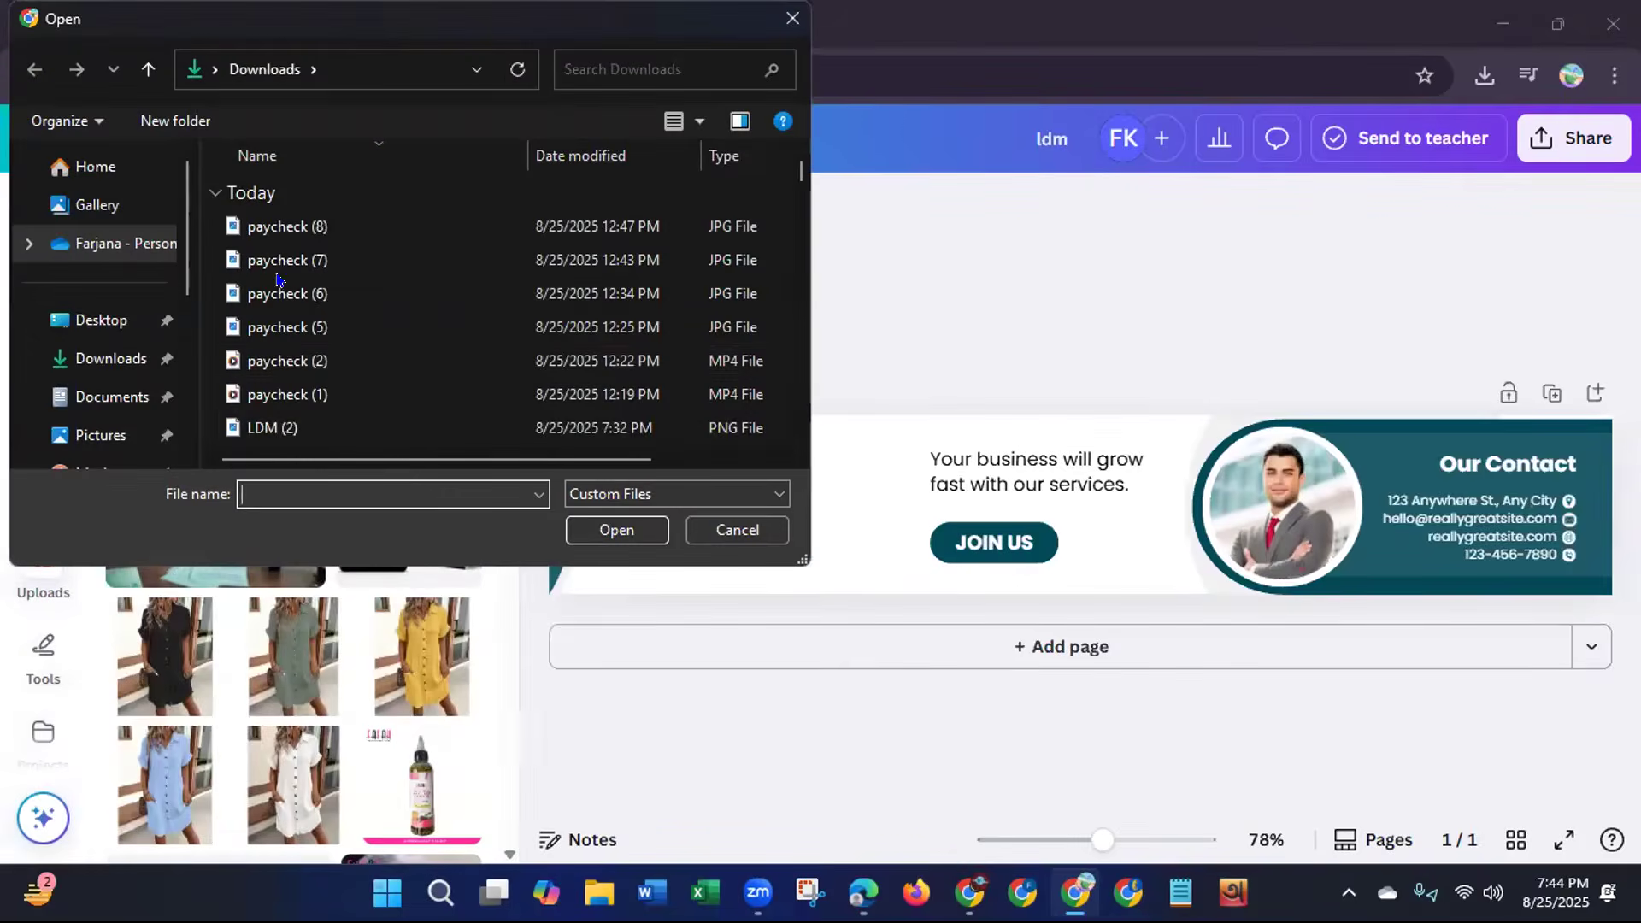
click(280, 429)
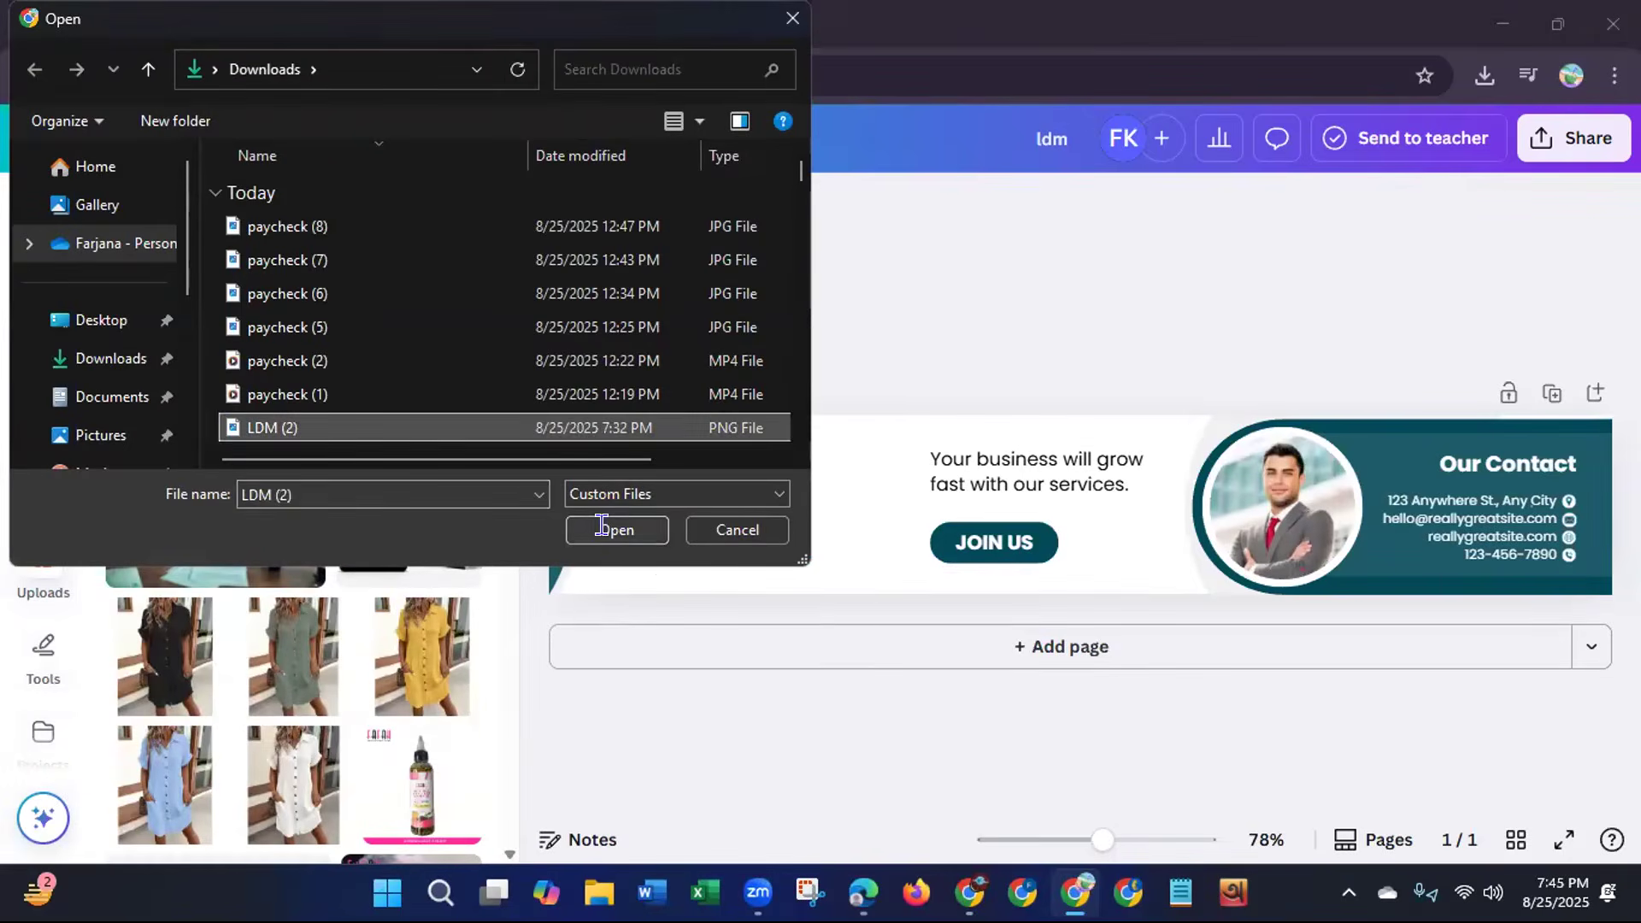
click(608, 530)
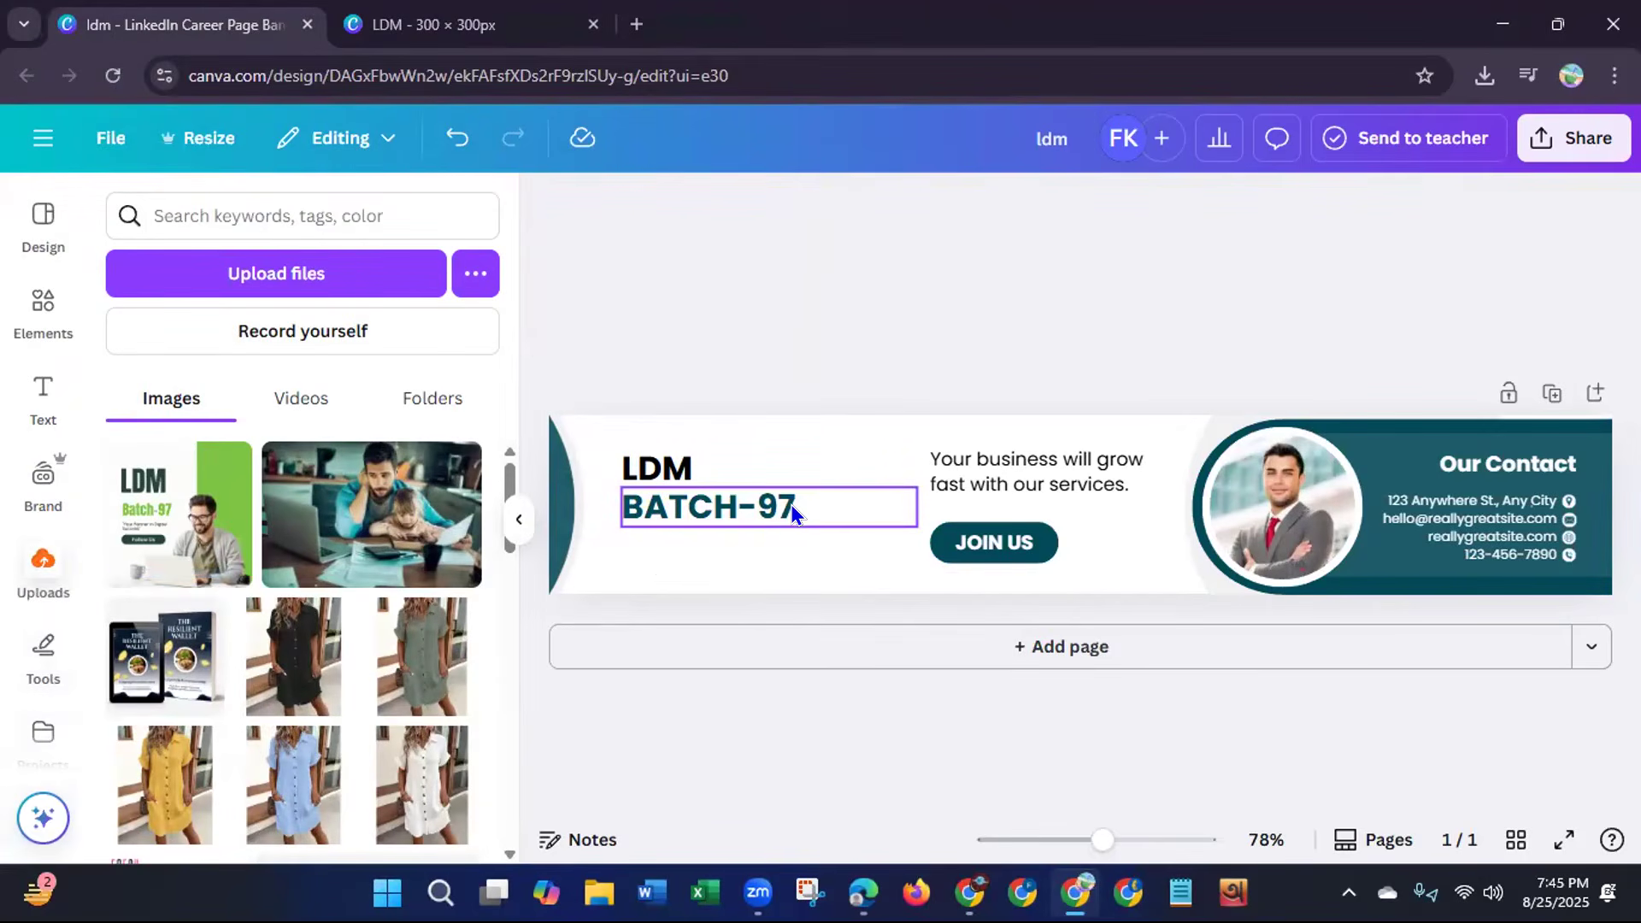
click(203, 537)
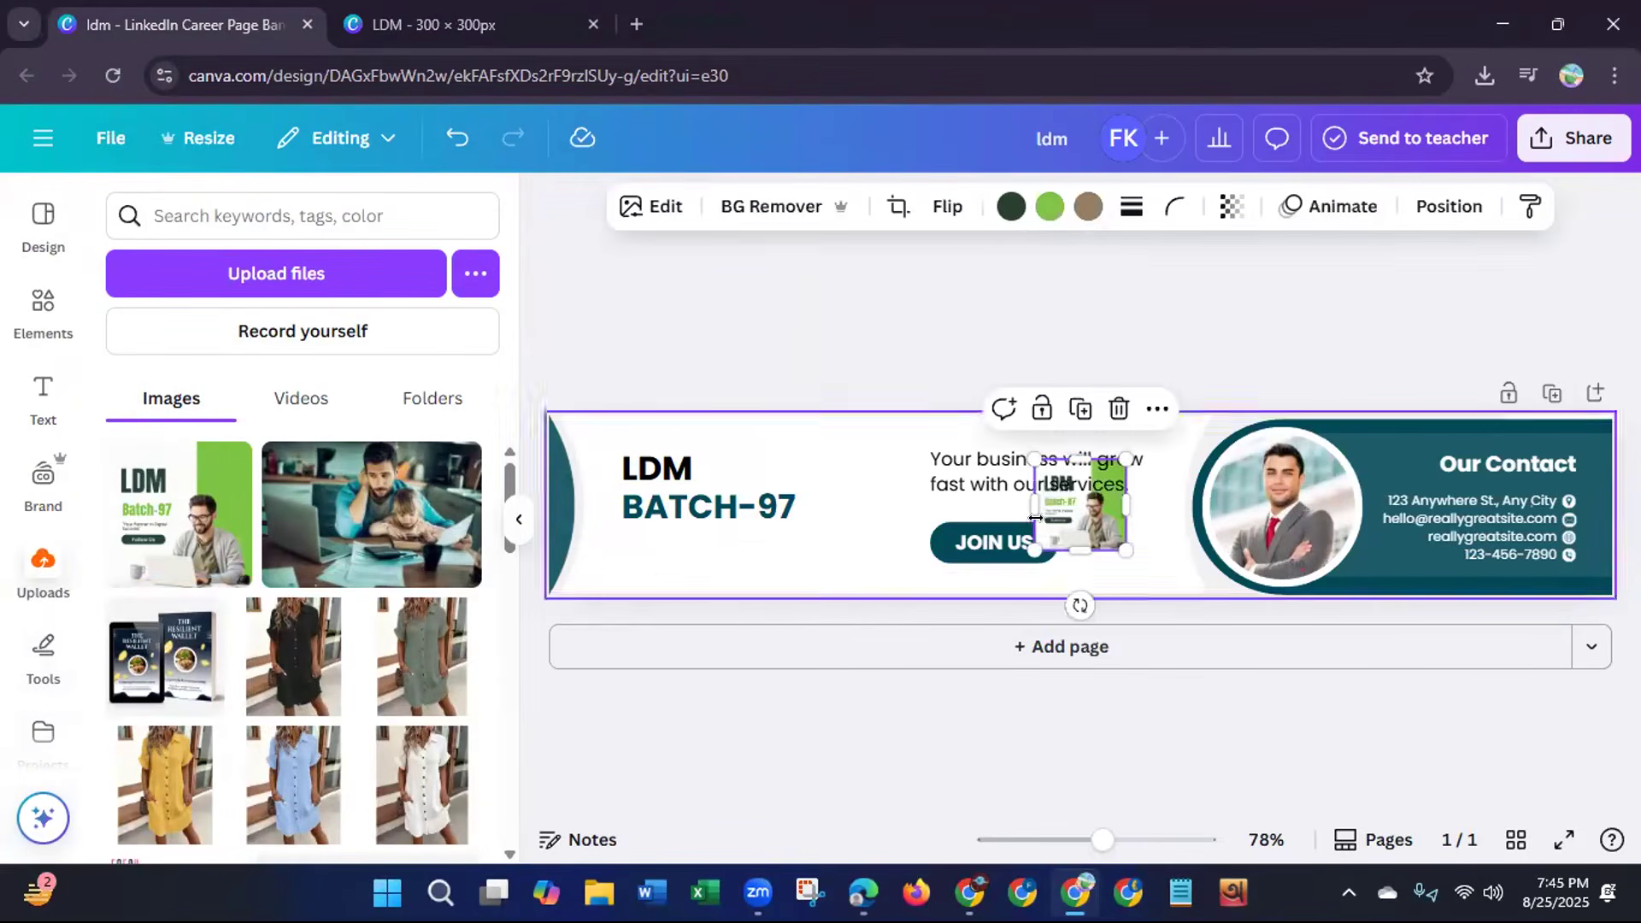
drag(1096, 519, 1270, 516)
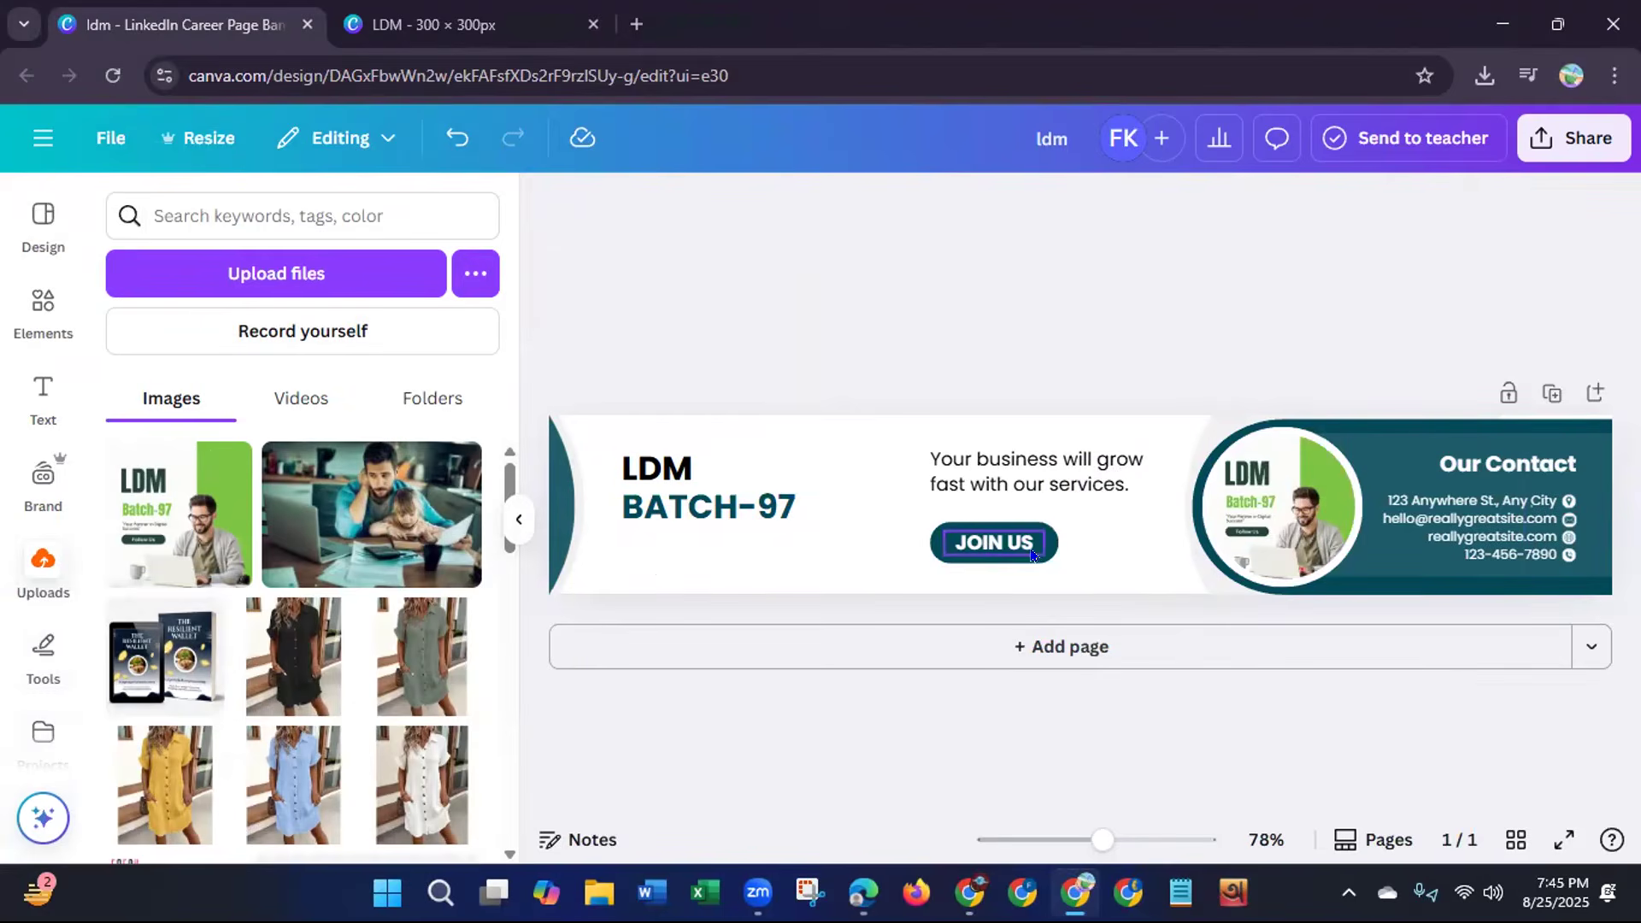
Change the banner's "JOIN US" label to "FOLLOW US" and widen its text box to fit on one line.
click(1002, 544)
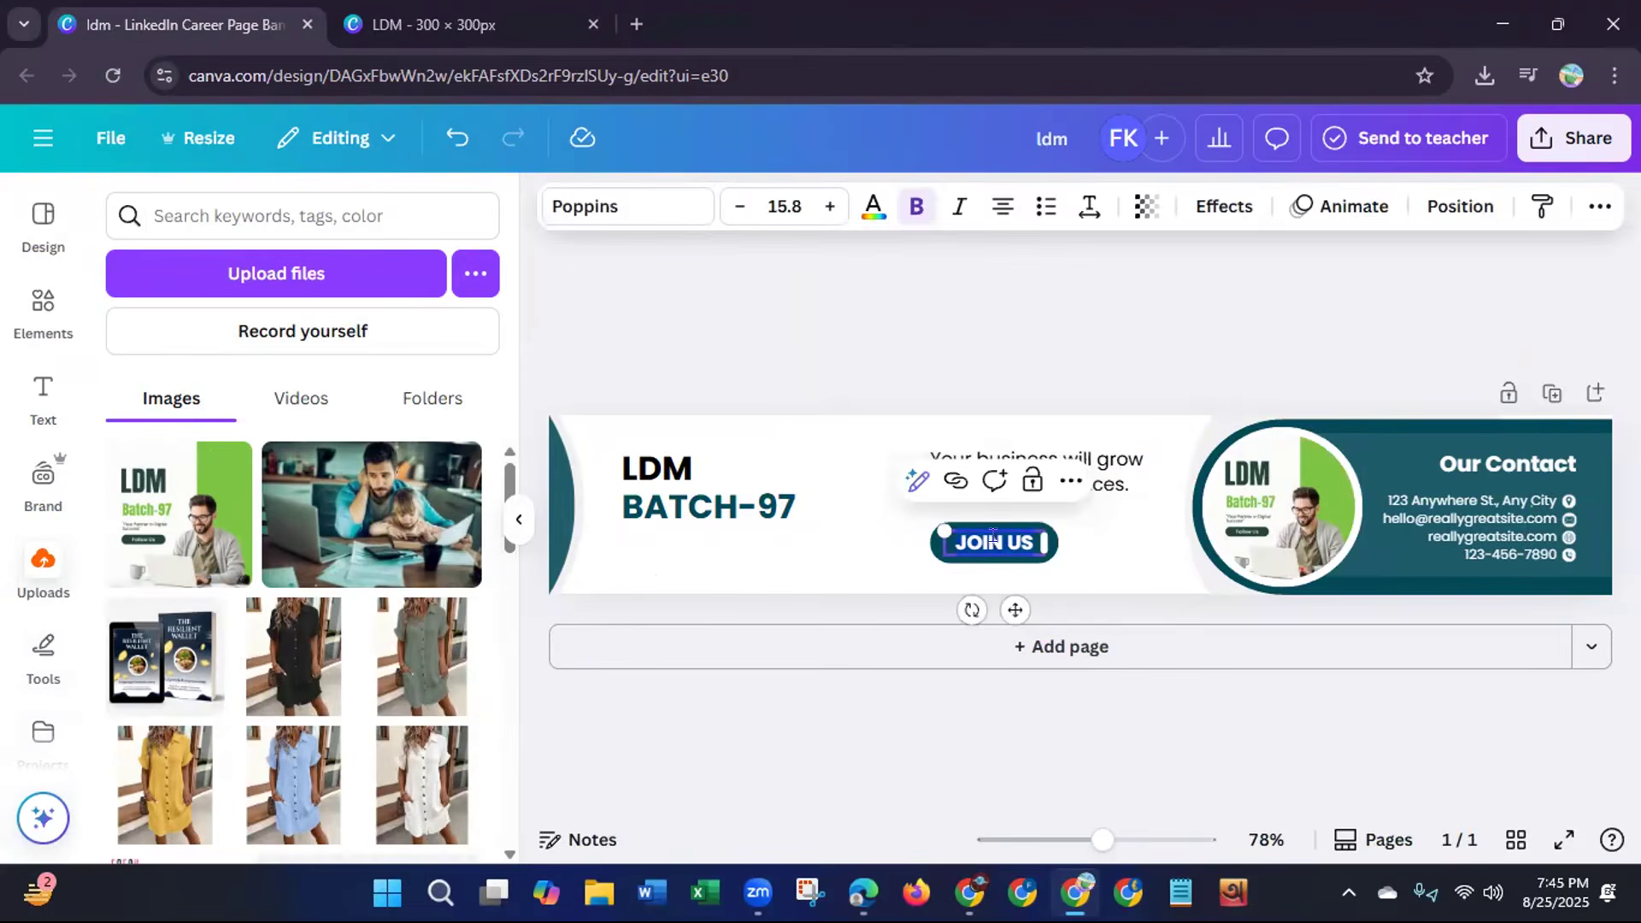
click(998, 534)
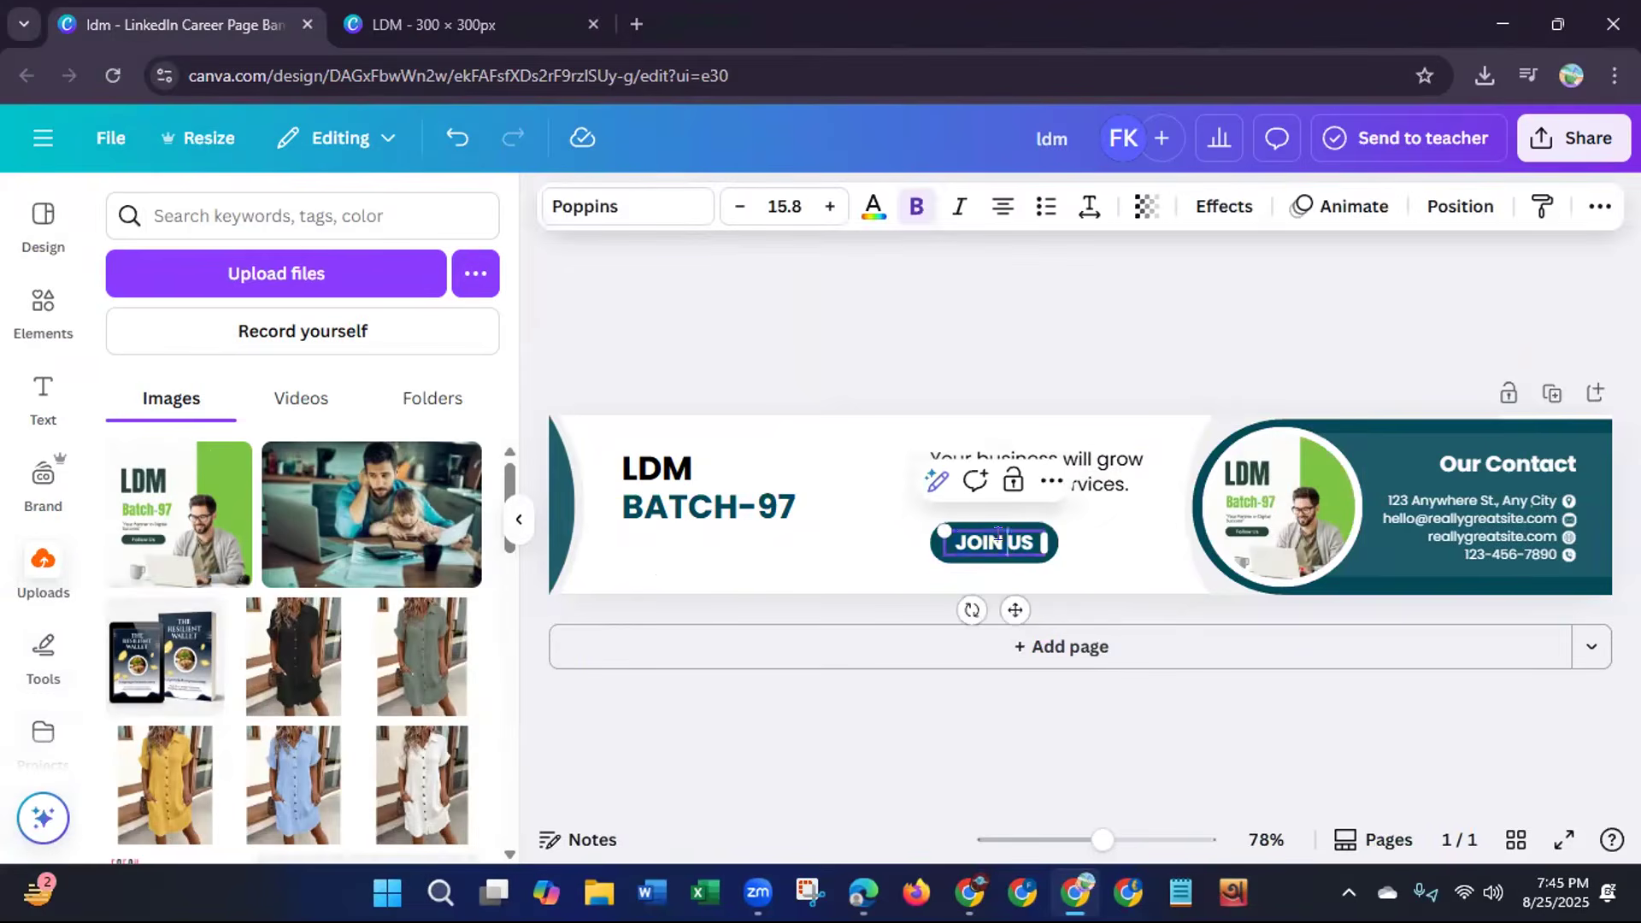
key(BackSpace)
key(BackSpace)
key(BackSpace)
key(BackSpace)
key(BackSpace)
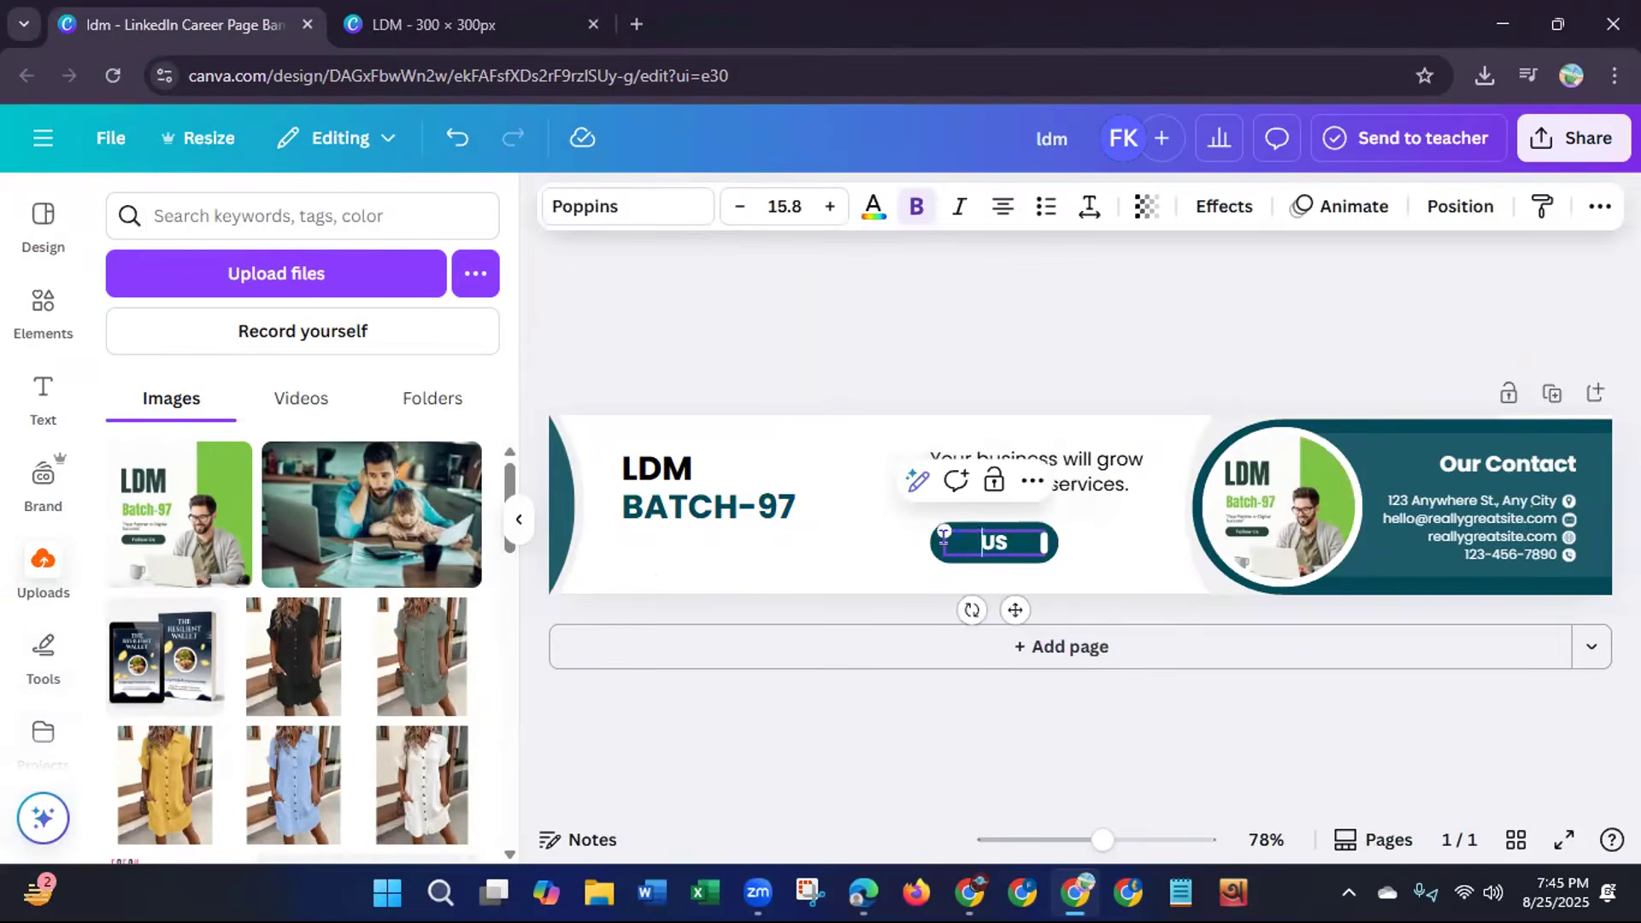
text(FOLLOW)
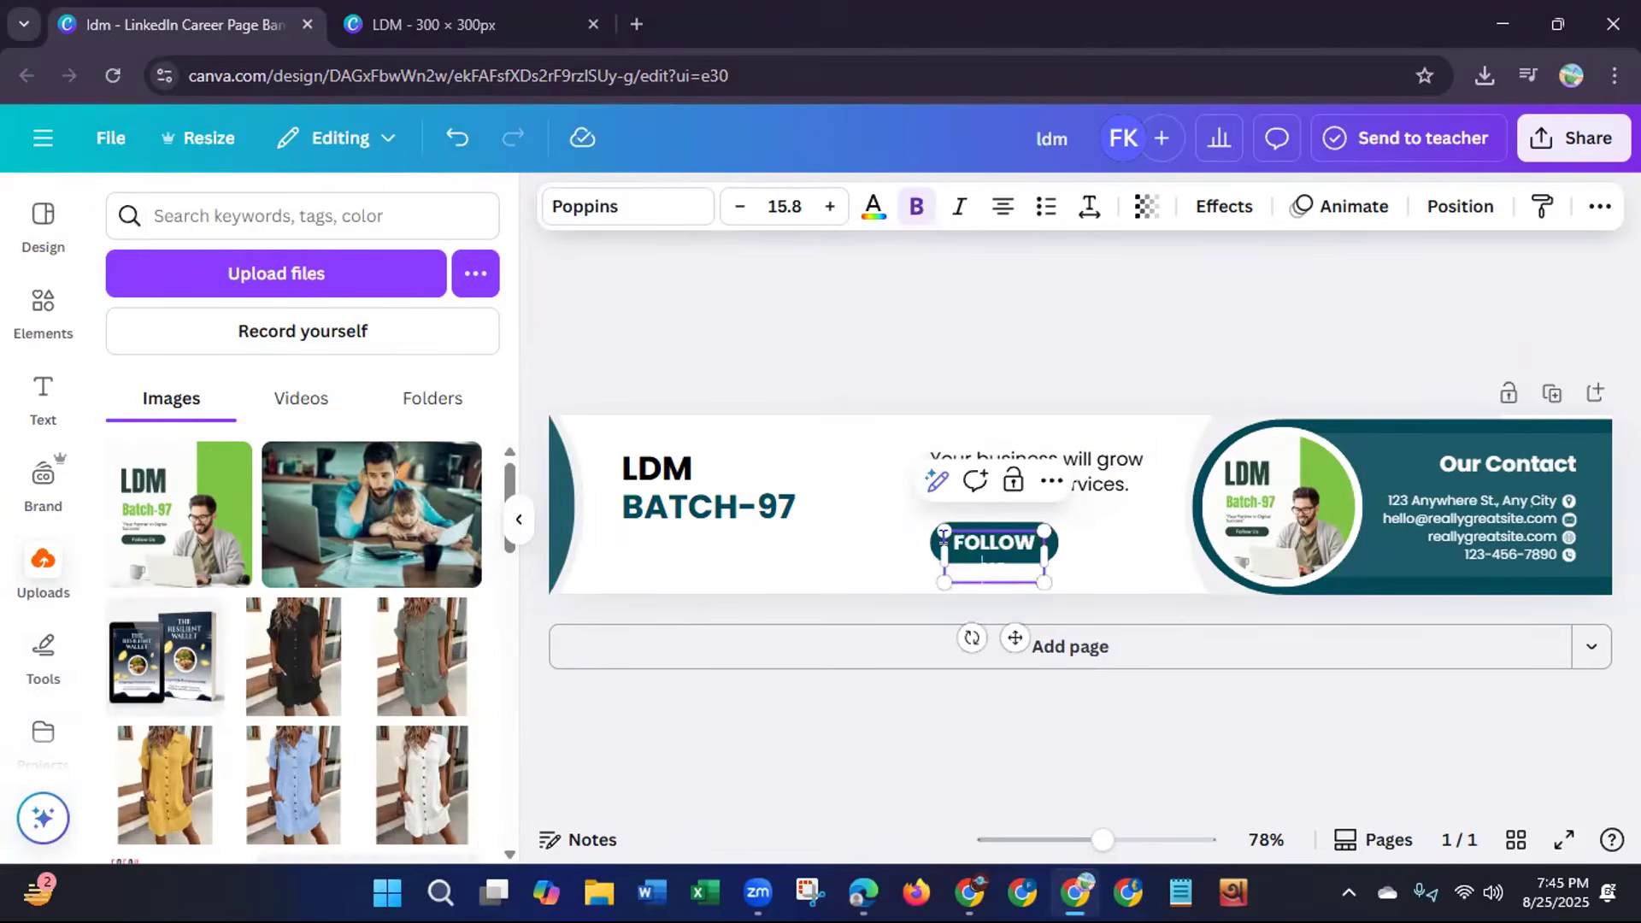
drag(1043, 555, 1070, 562)
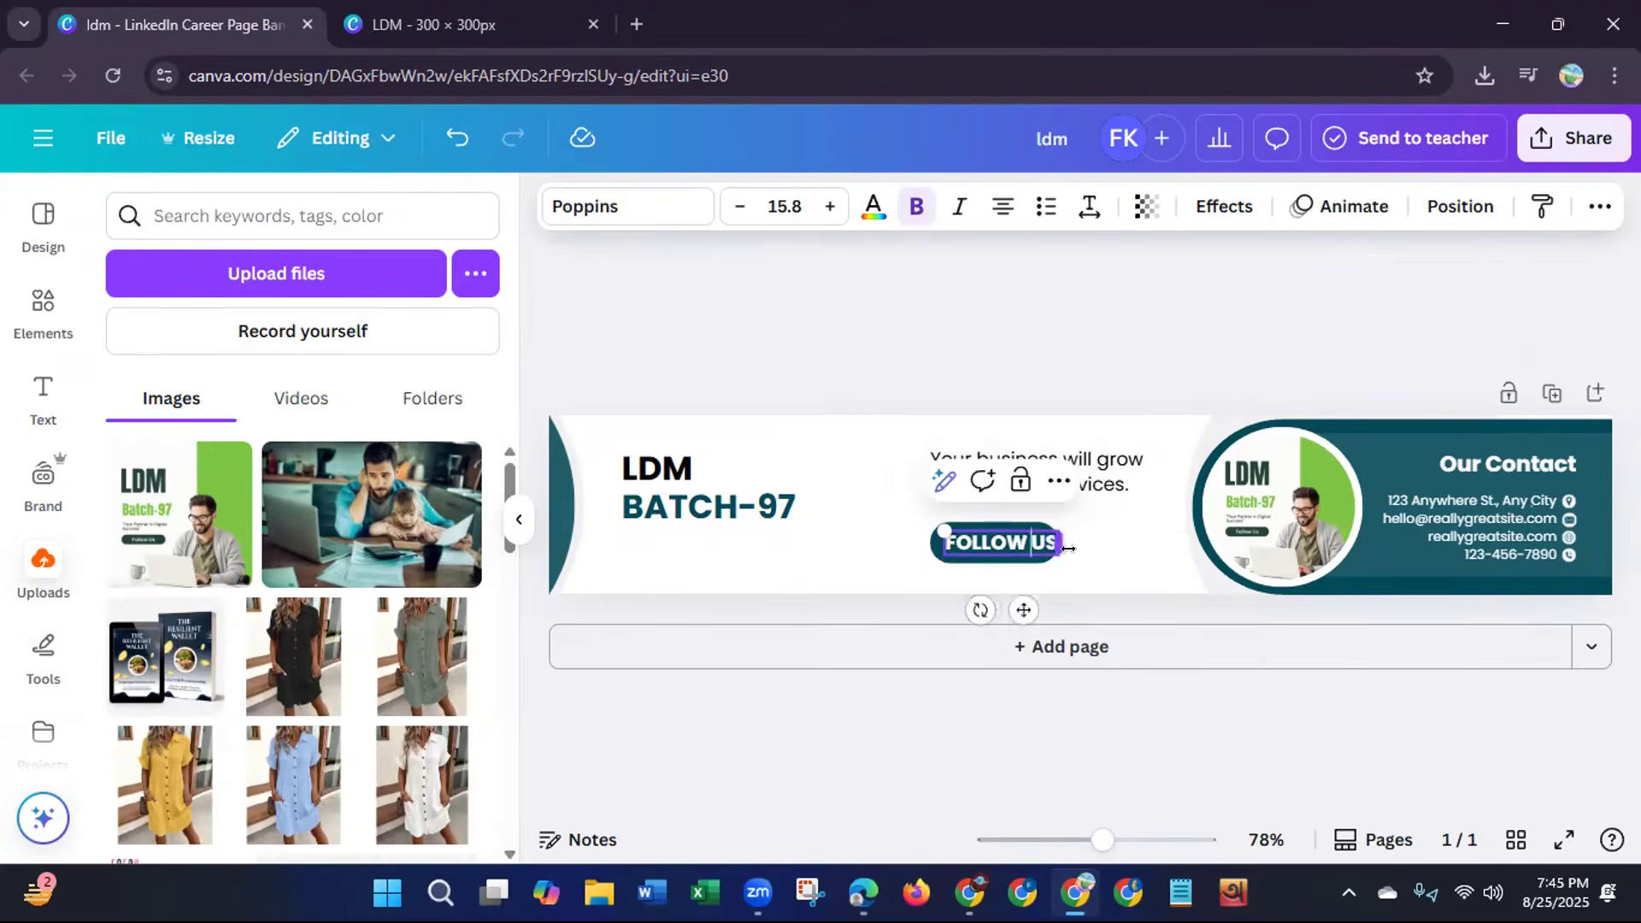
Widen the rounded button shape behind "FOLLOW US" so that it surrounds the whole label.
click(838, 570)
click(936, 554)
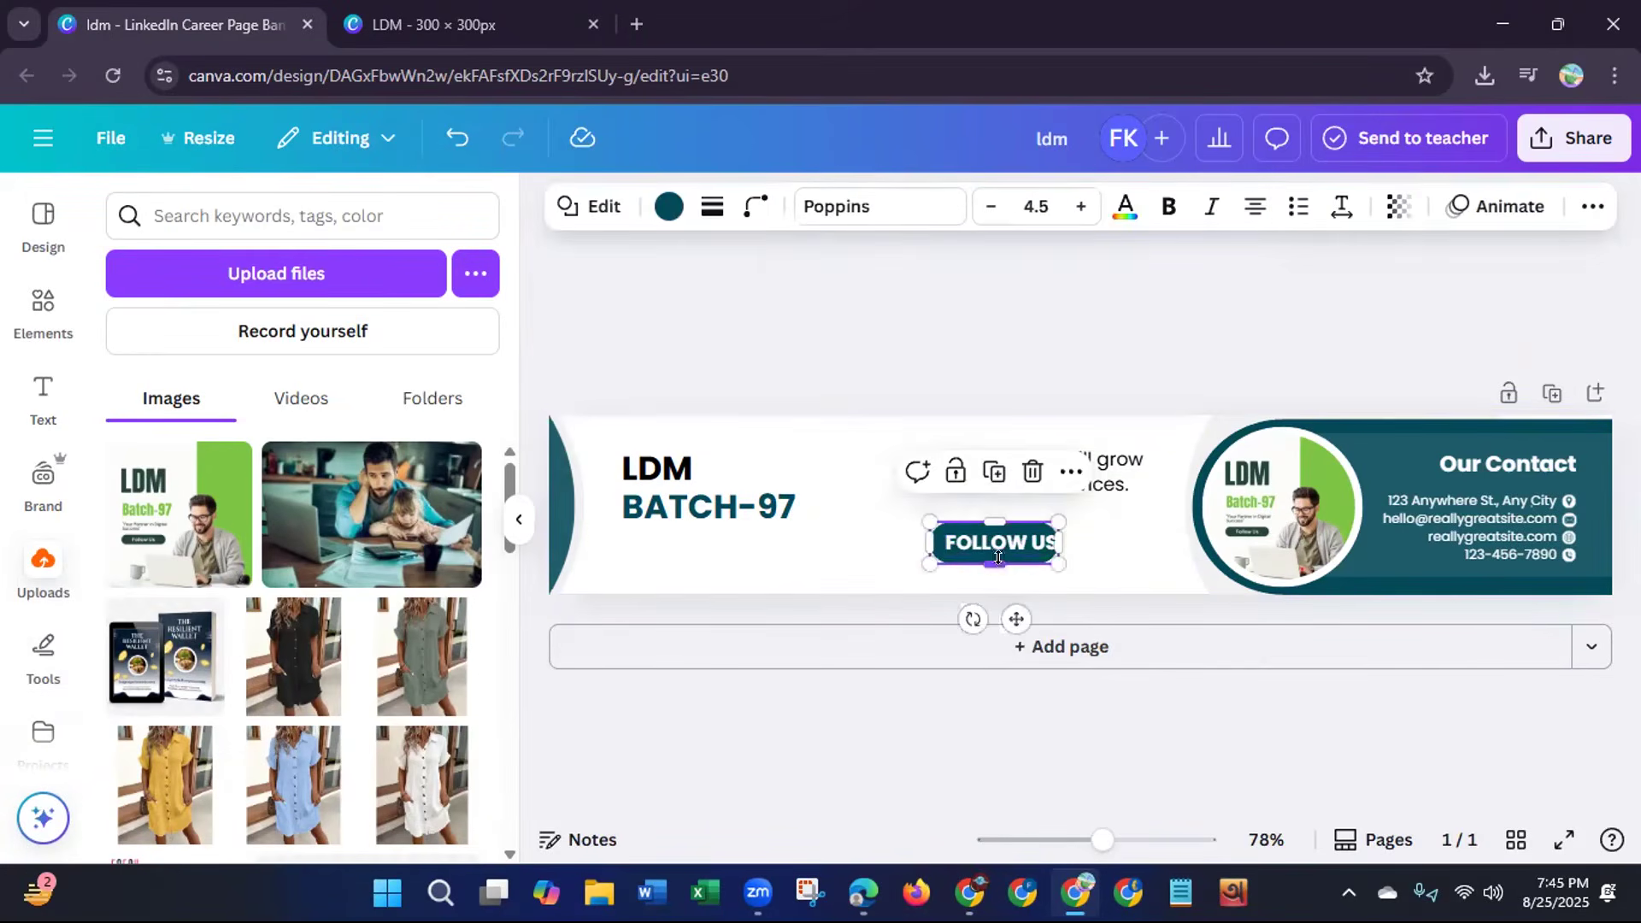
drag(1058, 564, 1058, 555)
click(945, 322)
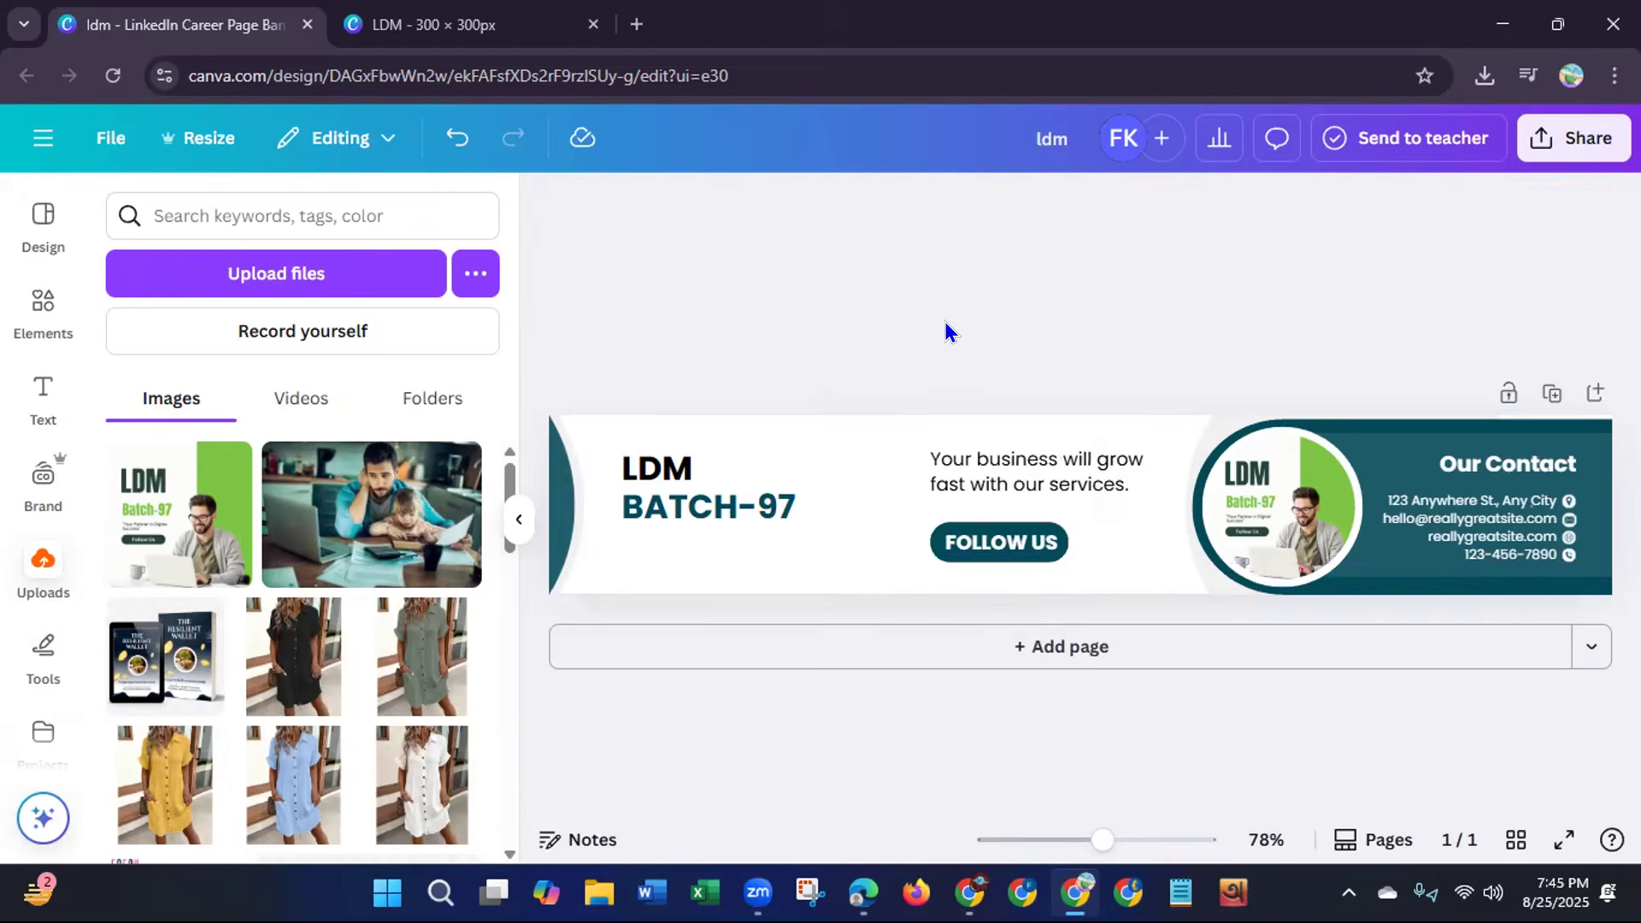
Delete the "Our Contact" heading and the address, e-mail, website and phone lines below it.
click(1482, 464)
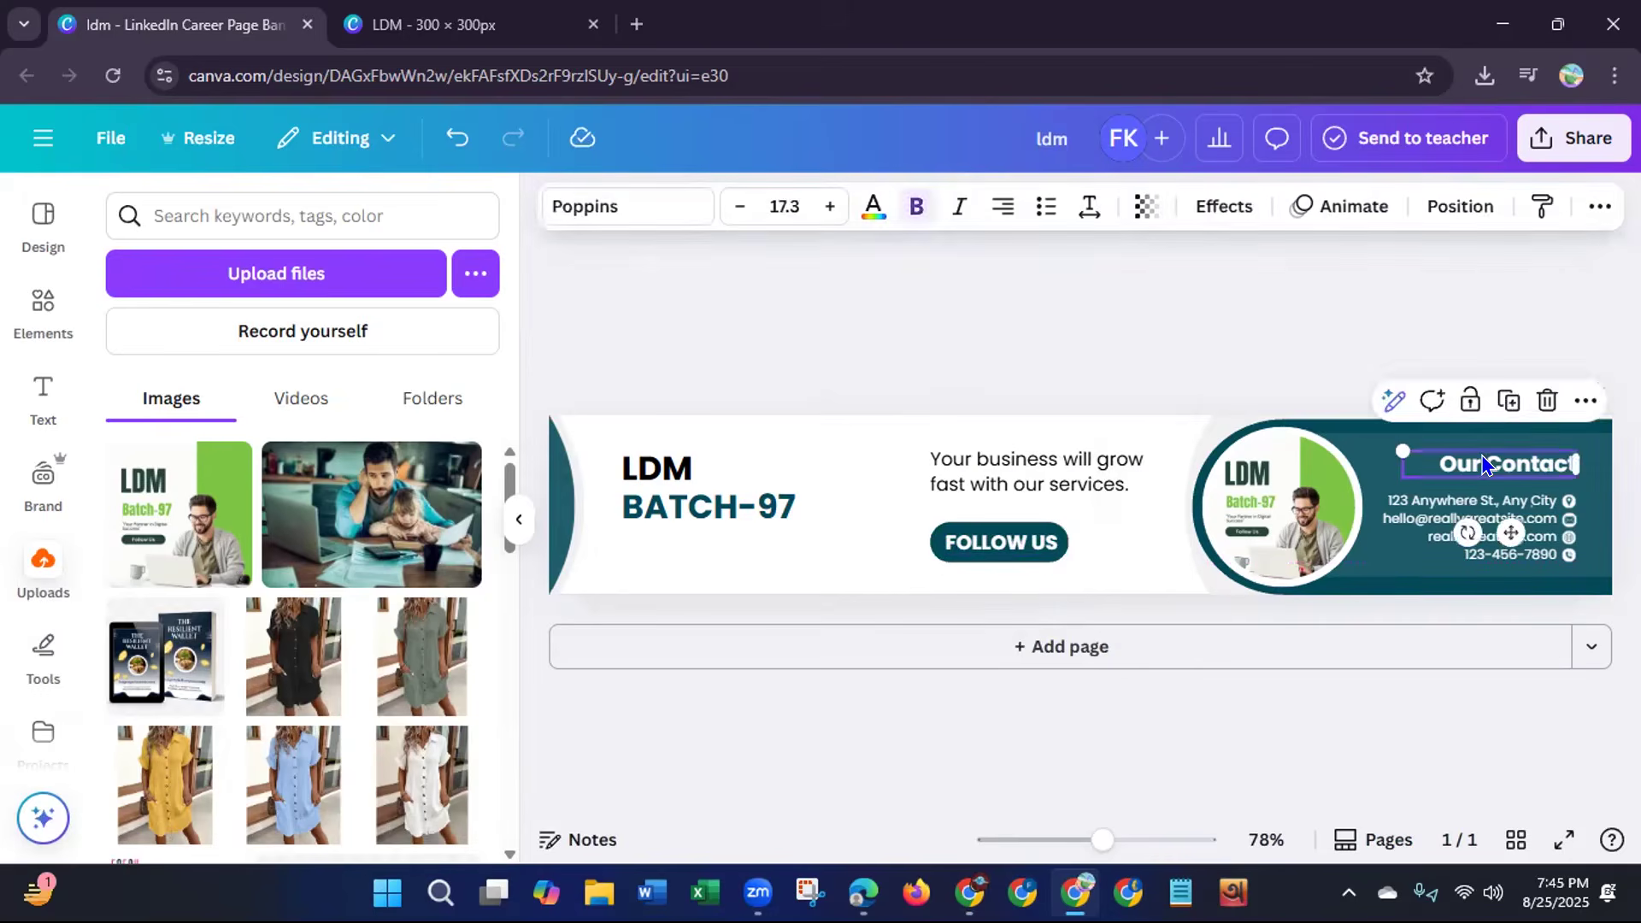
key(Delete)
click(1483, 500)
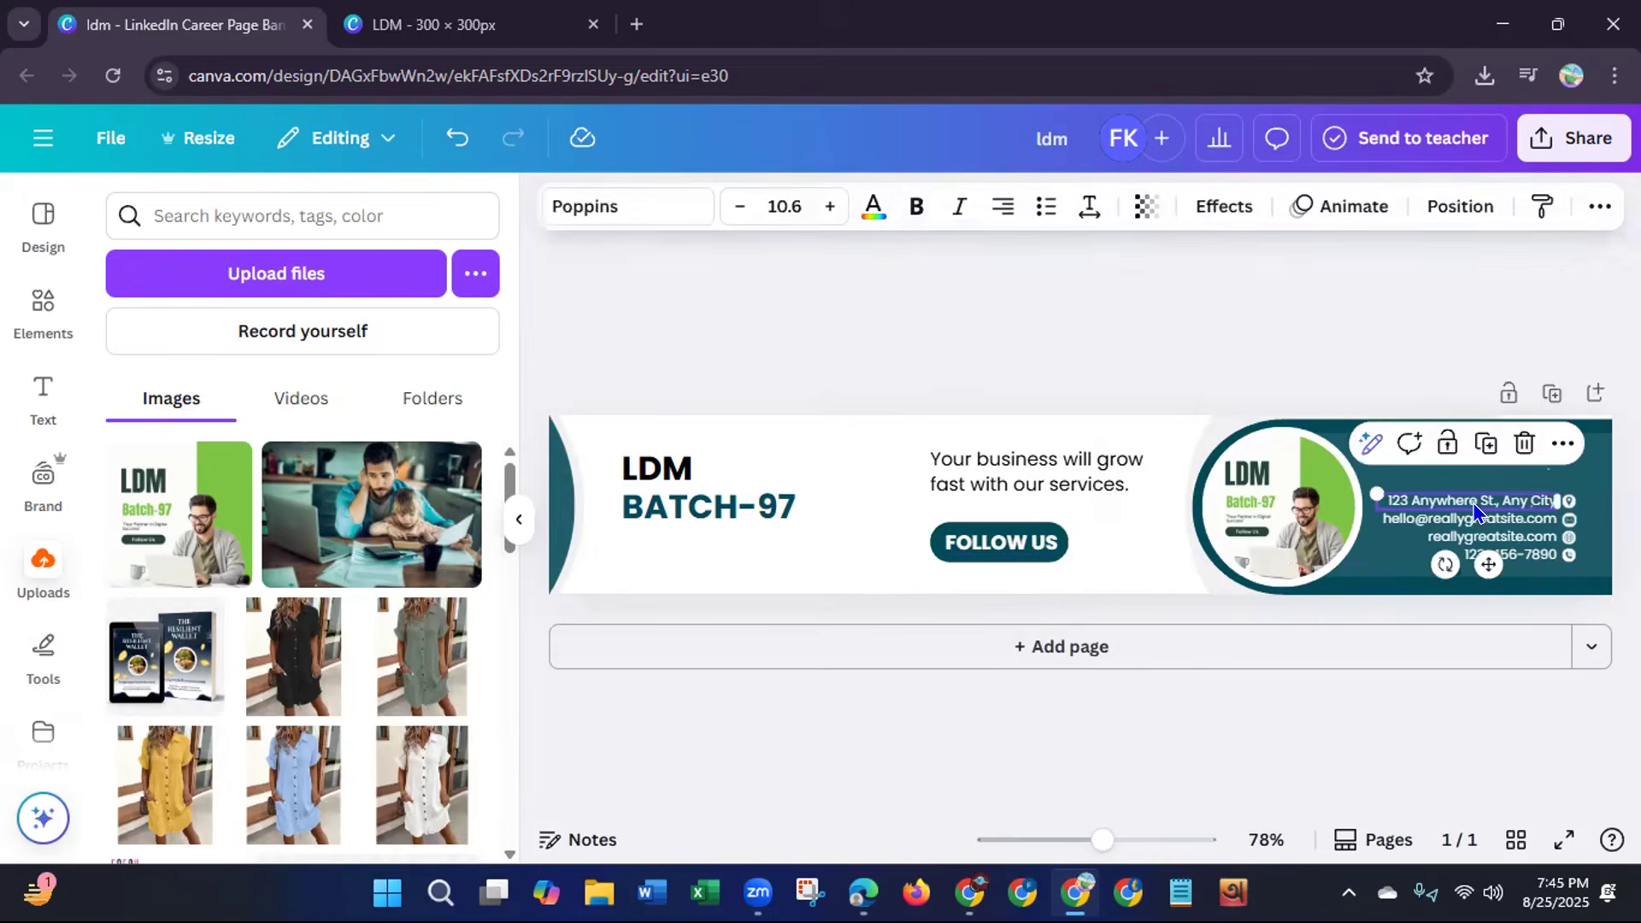
key(Delete)
click(1482, 519)
key(Delete)
click(1491, 536)
key(Delete)
click(1508, 553)
key(Delete)
Delete the four small contact icons left beside the removed contact lines.
click(1569, 556)
key(Delete)
click(1567, 537)
key(Delete)
click(1568, 520)
key(Delete)
click(1568, 502)
key(Delete)
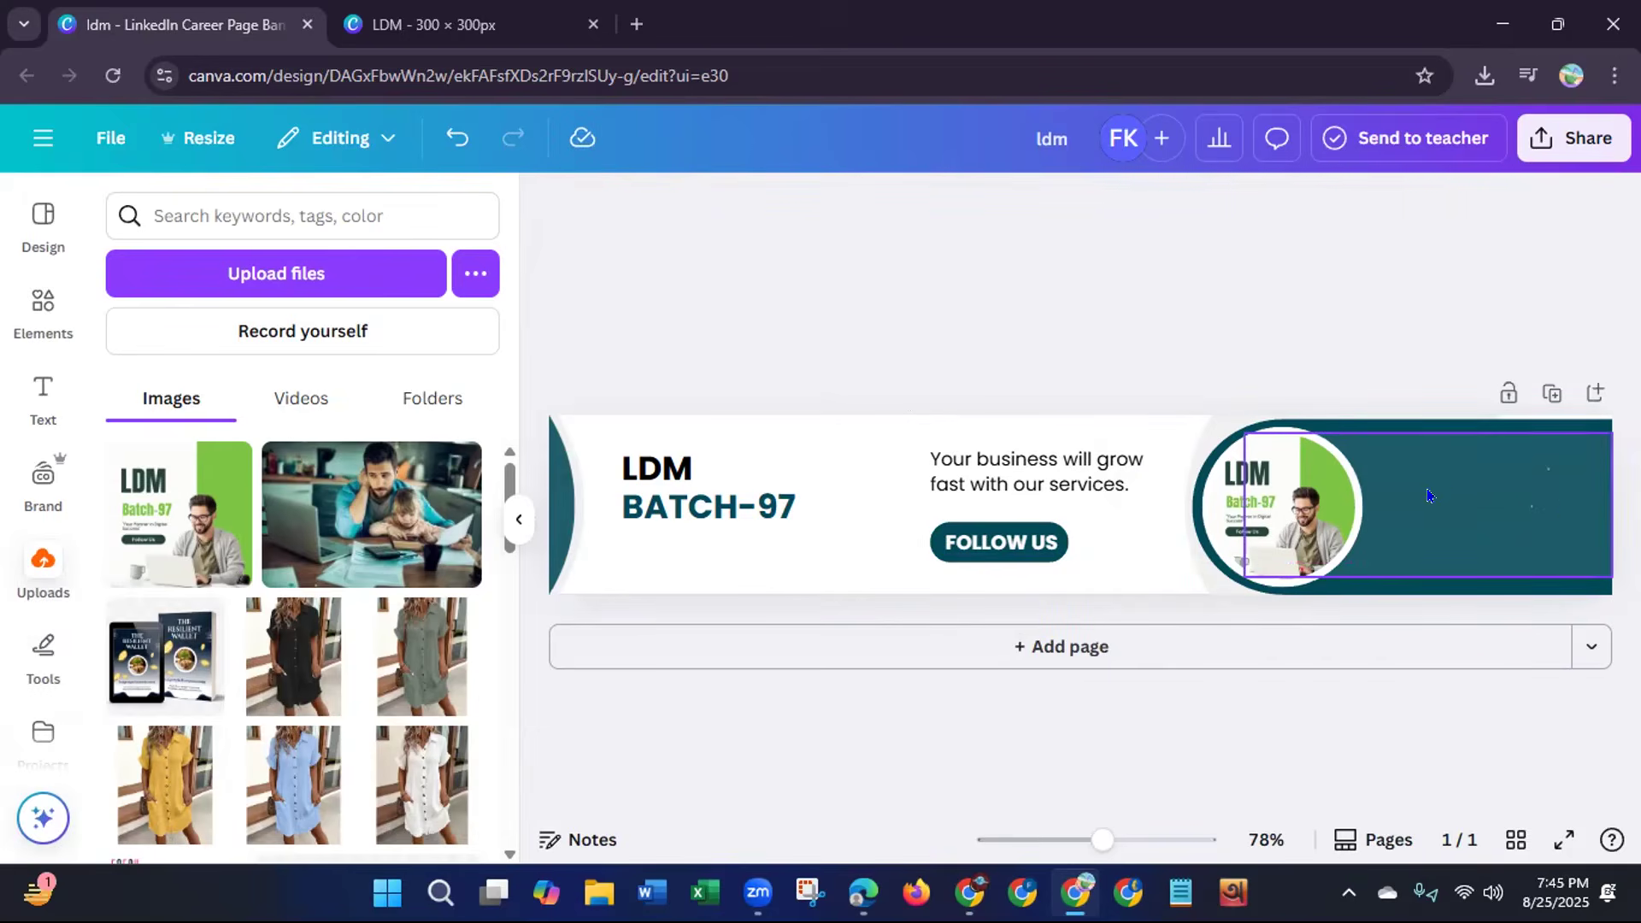
Recolor the rounded panel behind the photo green and its inner rectangle dark grey, using the uploaded photo's colors.
click(1314, 429)
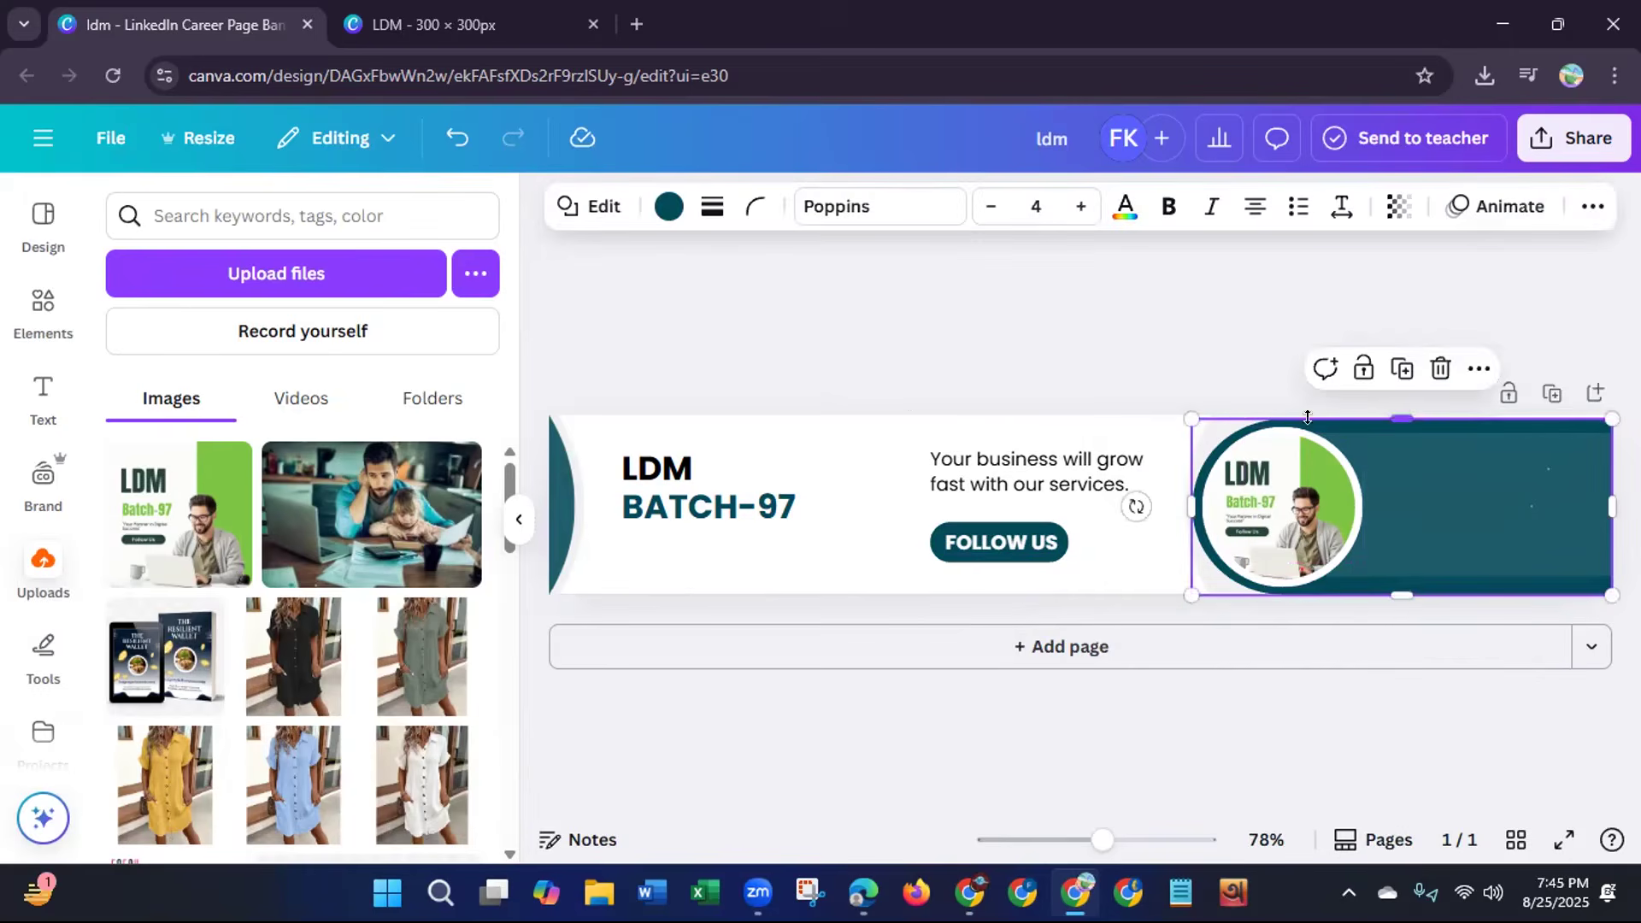
click(668, 207)
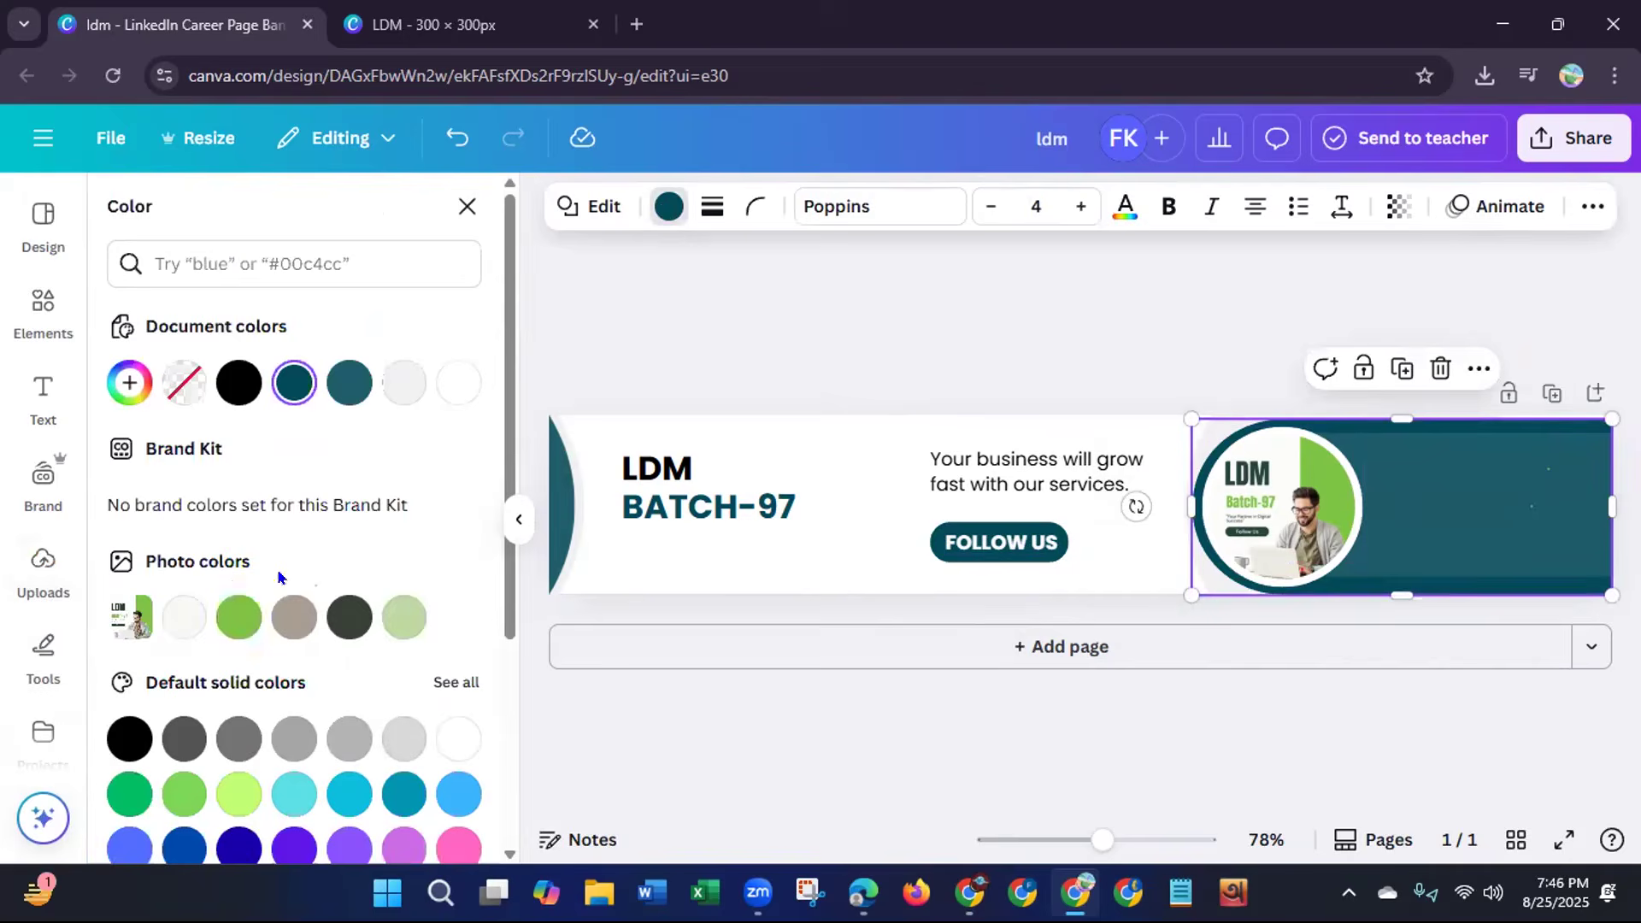
click(233, 619)
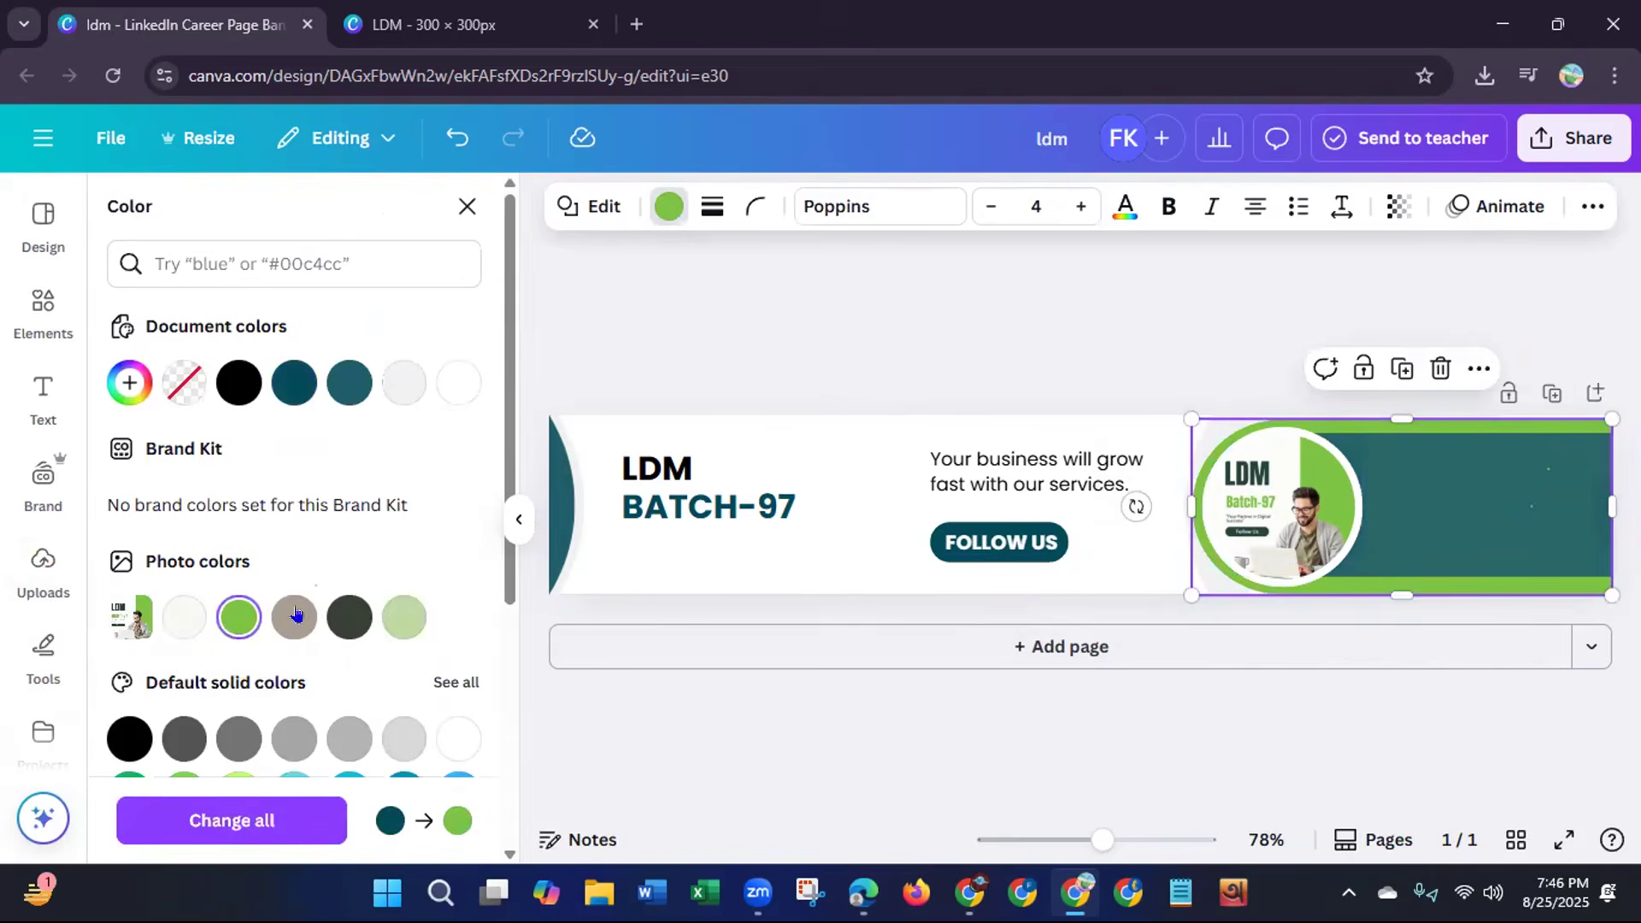
click(1435, 514)
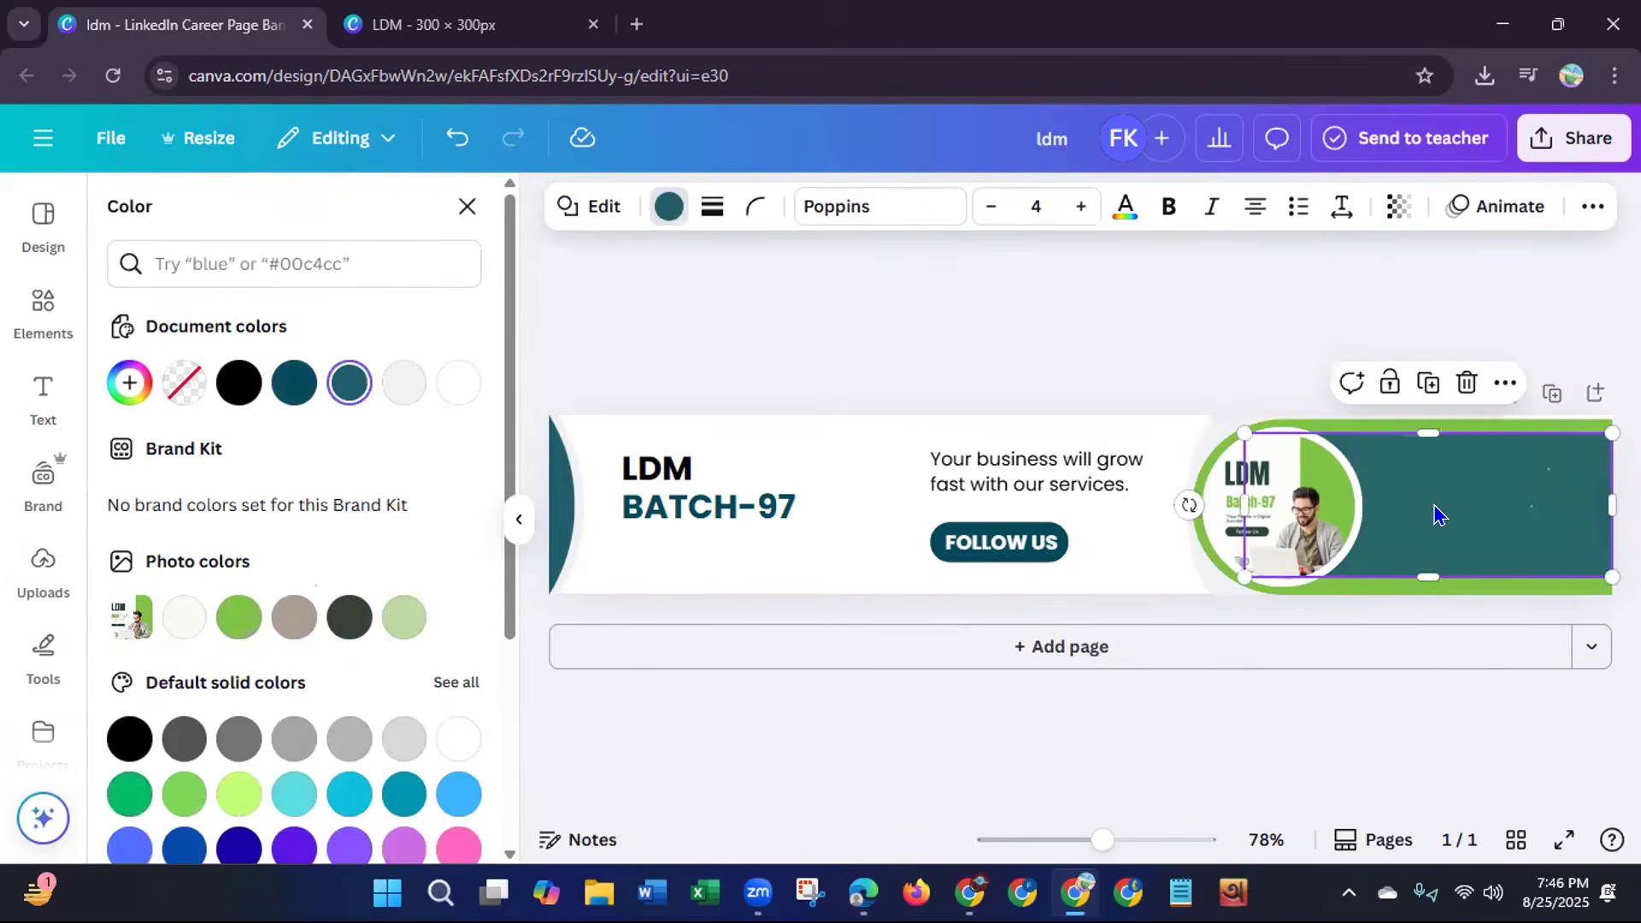
click(346, 634)
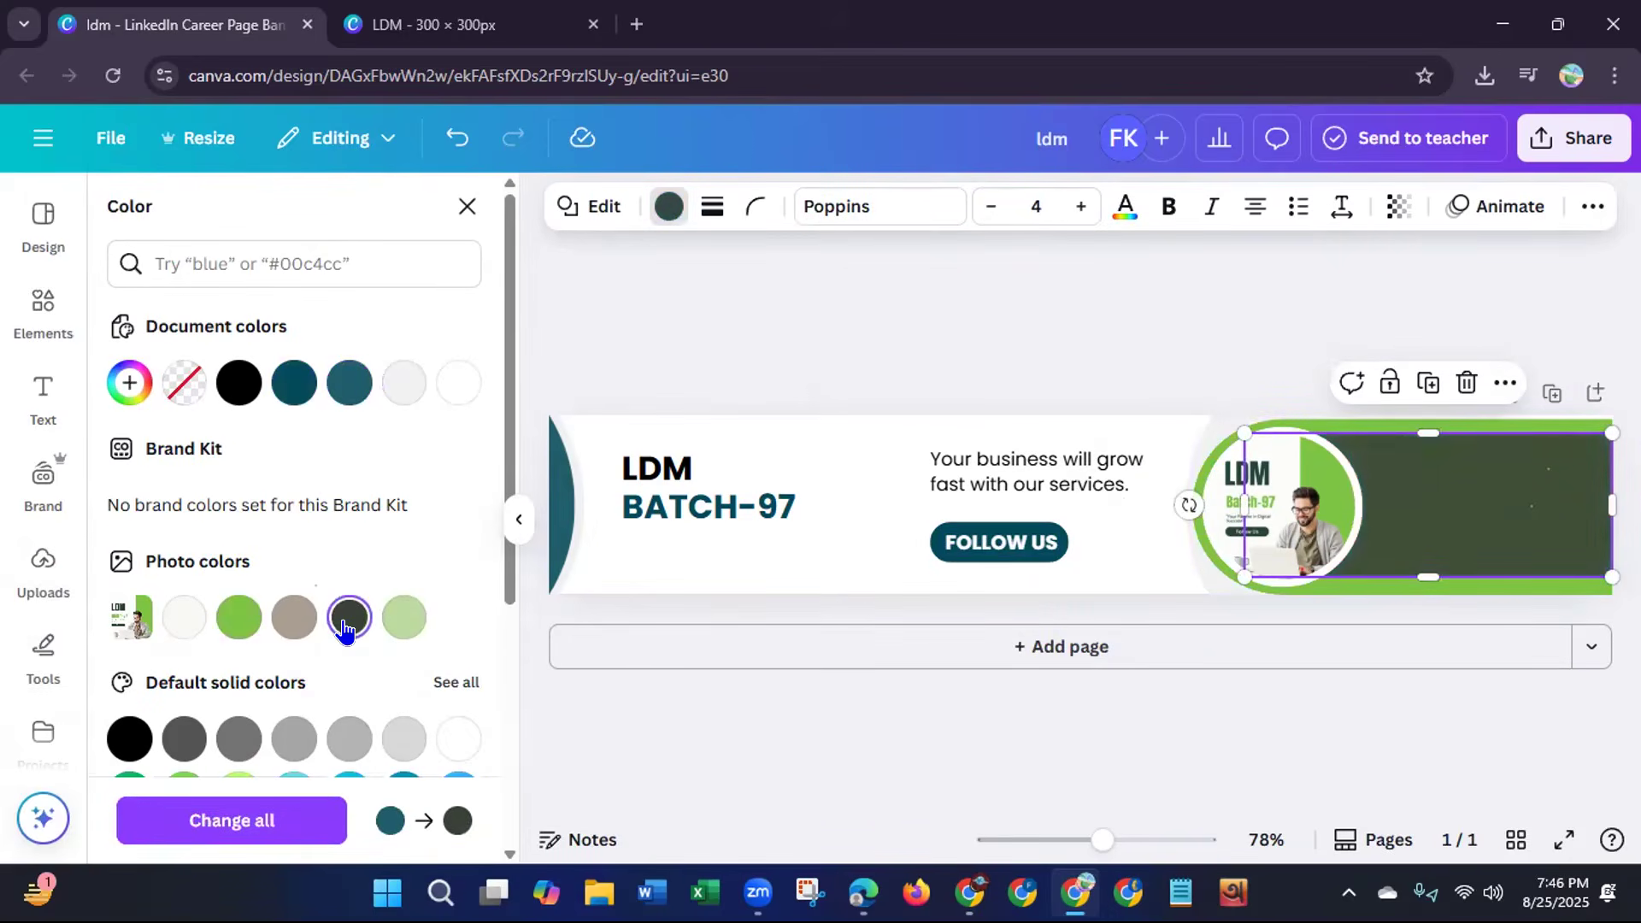
Recolor the curved shape at the banner's left edge green and the "FOLLOW US" button dark grey from the photo colors.
click(558, 511)
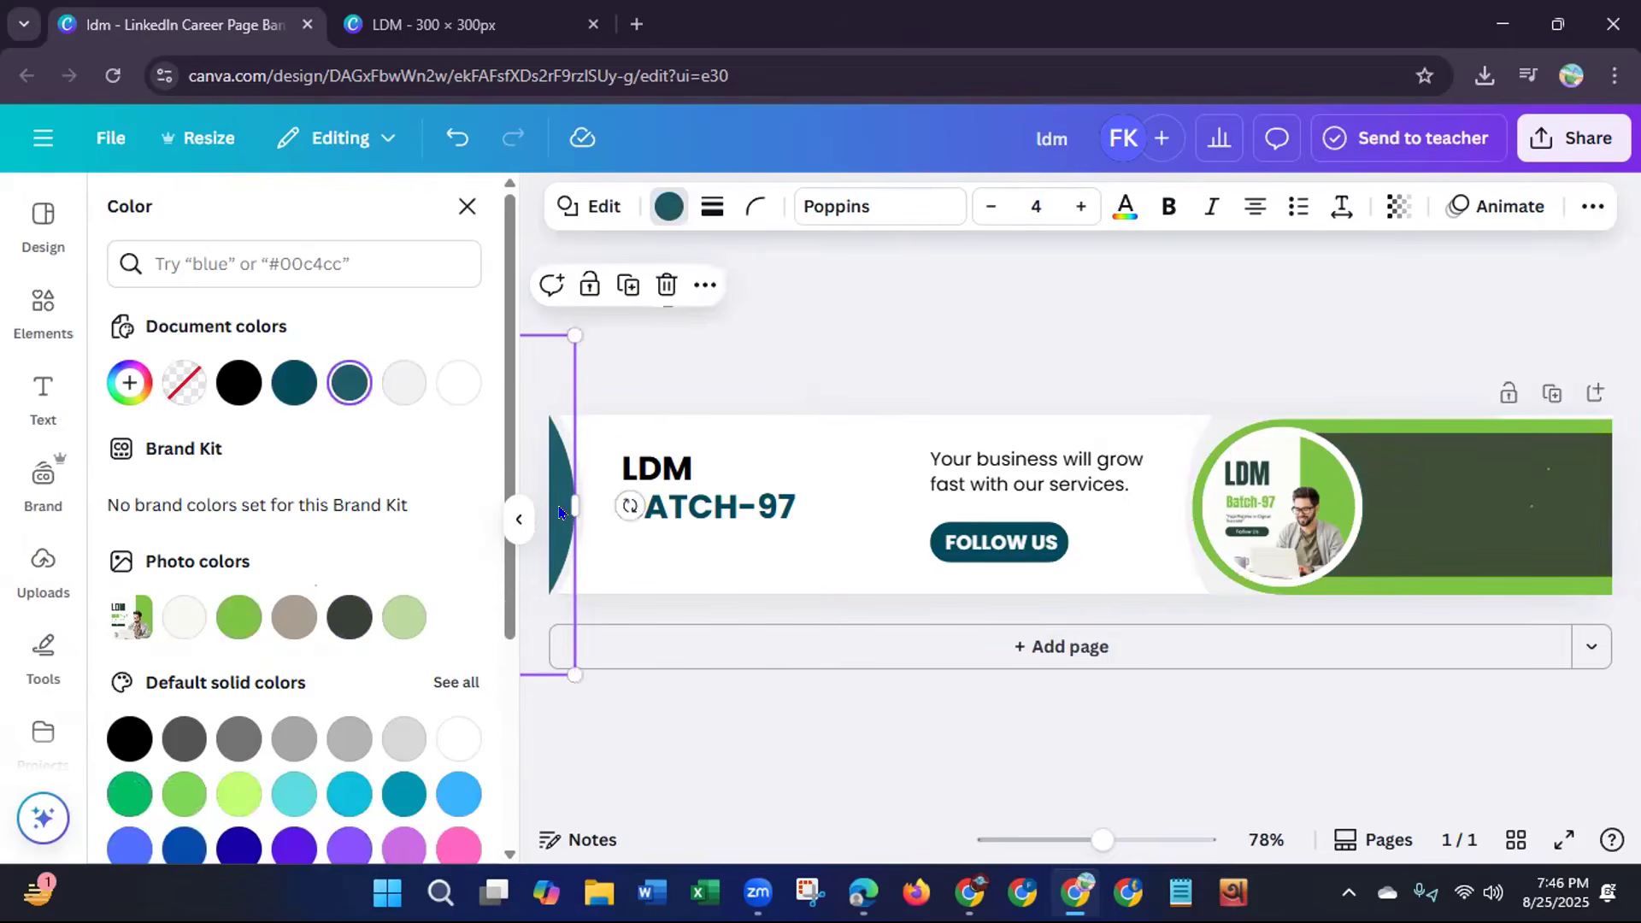
click(237, 618)
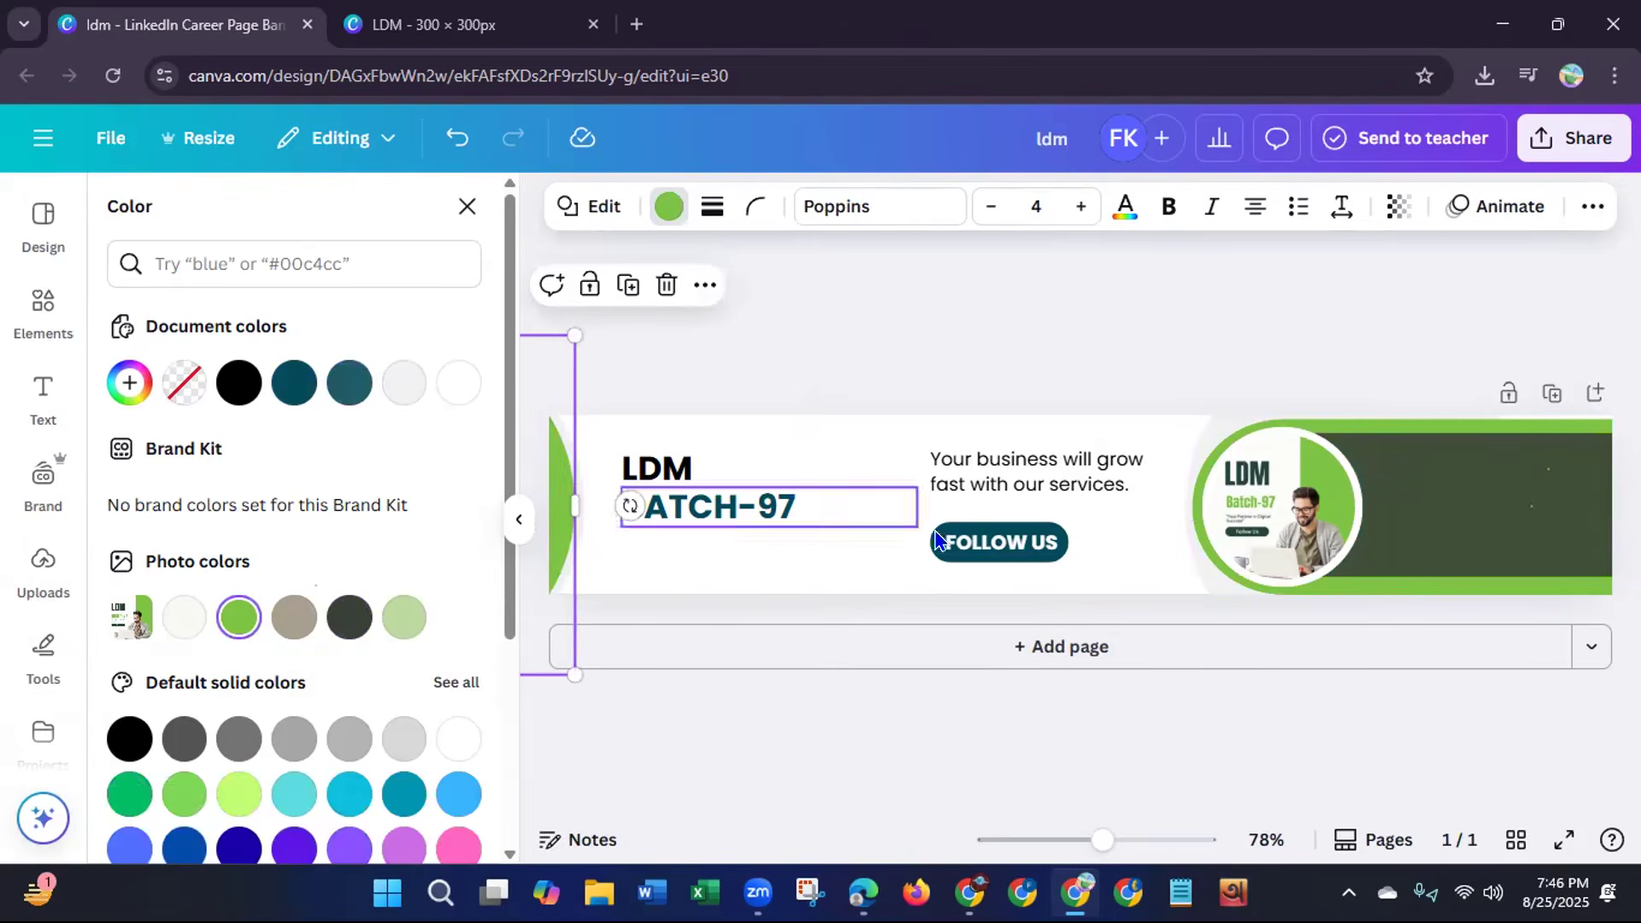
click(962, 559)
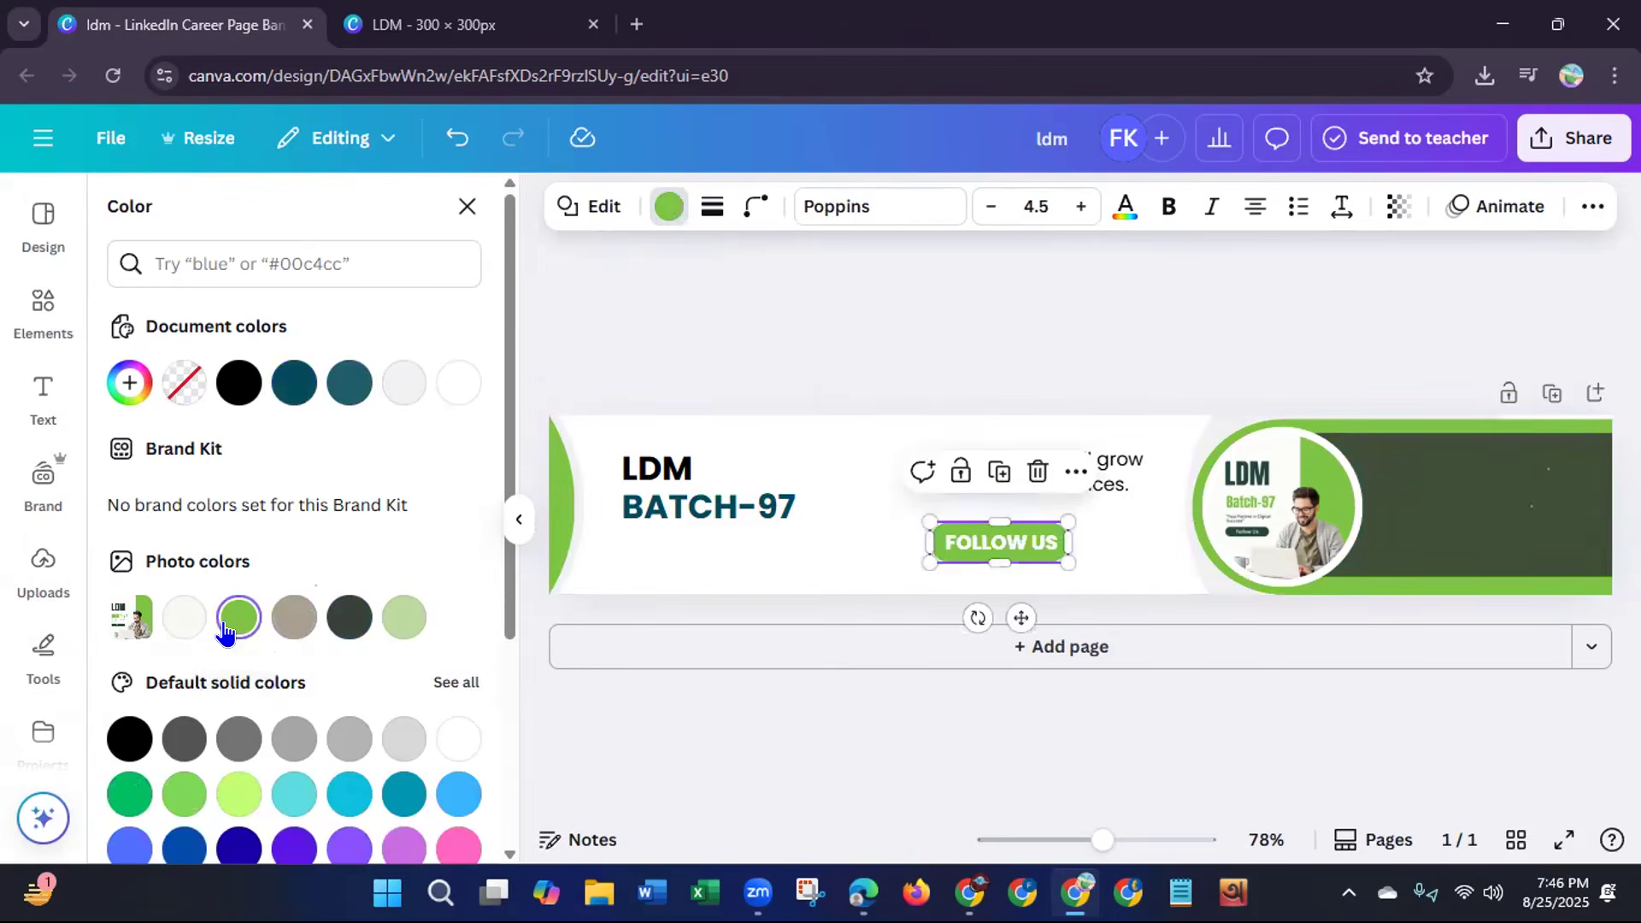
click(343, 630)
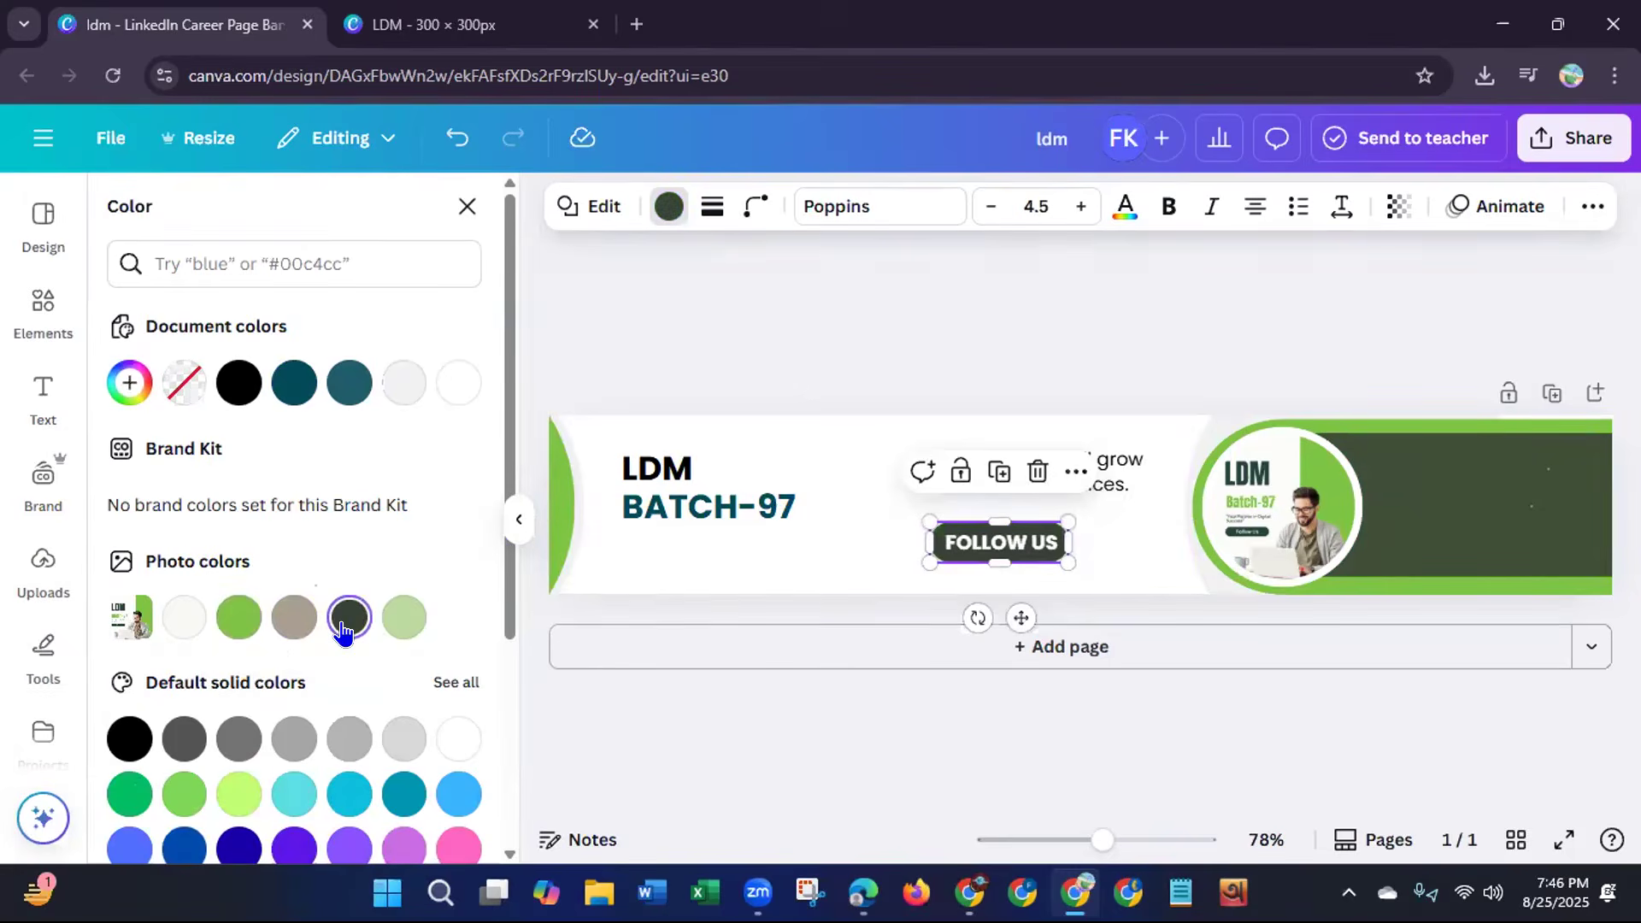
Set the "LDM" heading to the photo's dark grey and the "BATCH-97" line to its green.
click(682, 476)
click(872, 208)
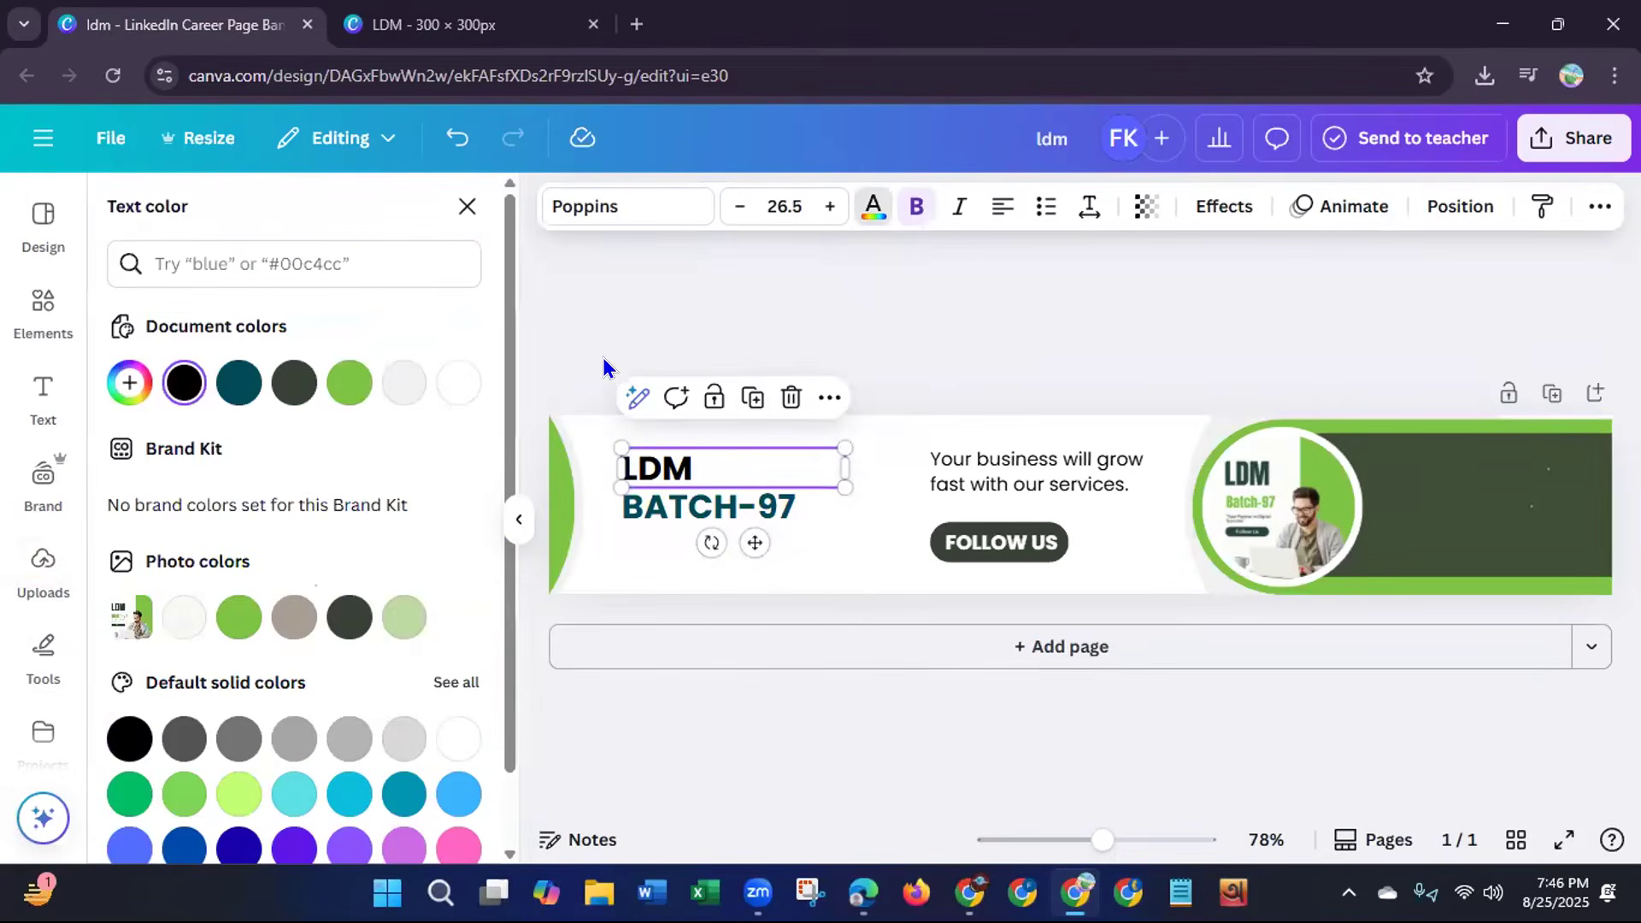
click(348, 617)
click(658, 513)
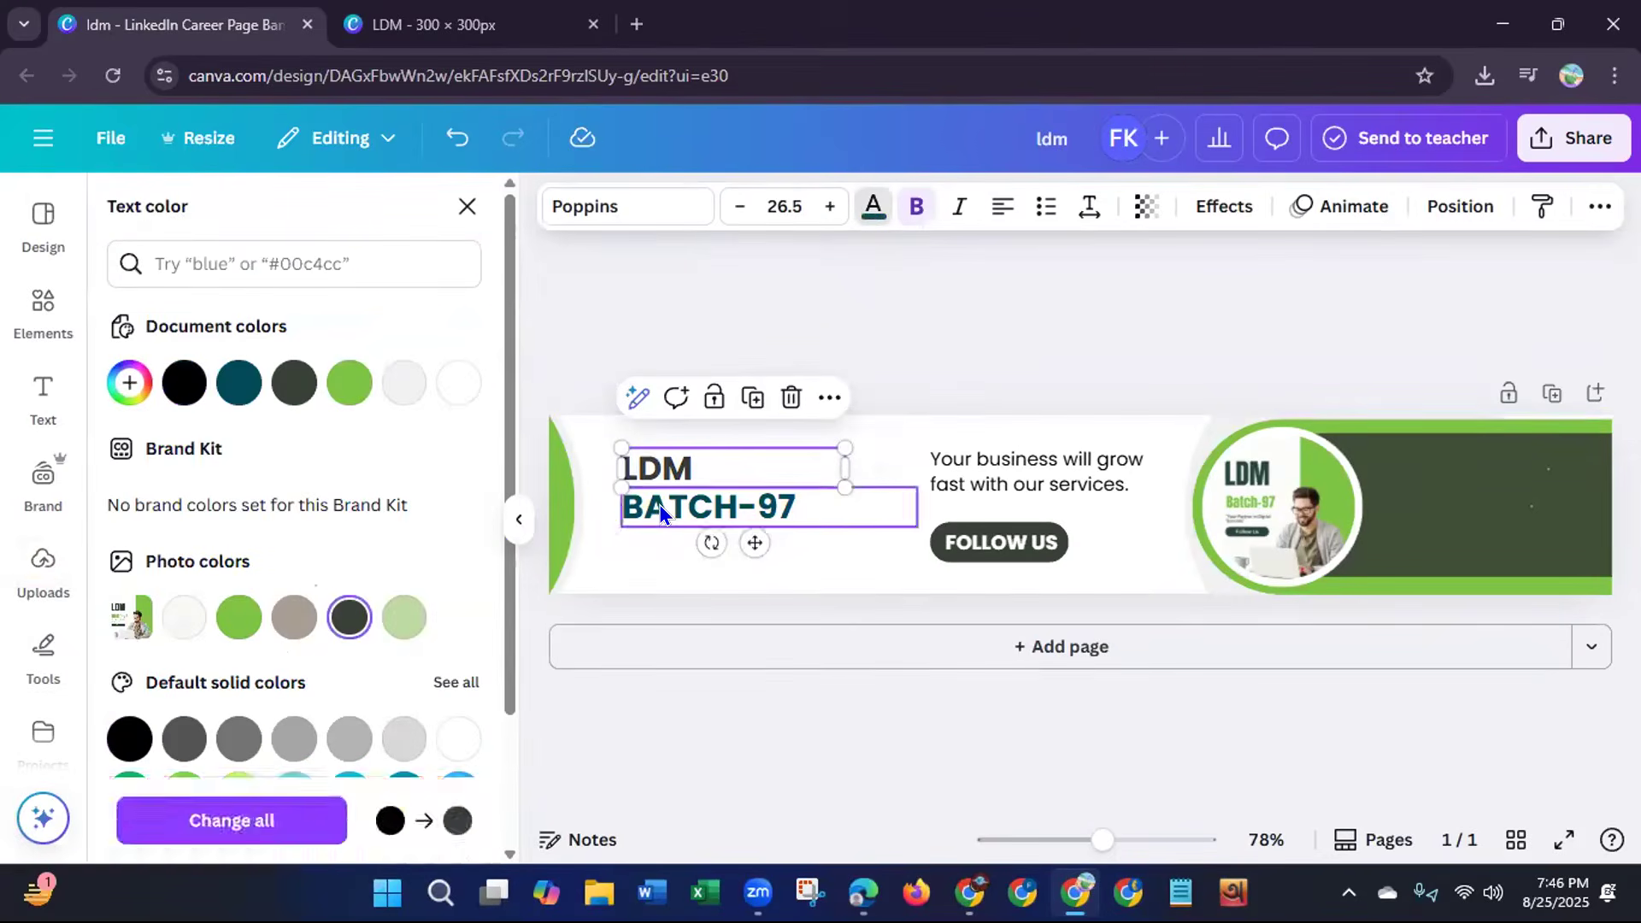
click(233, 617)
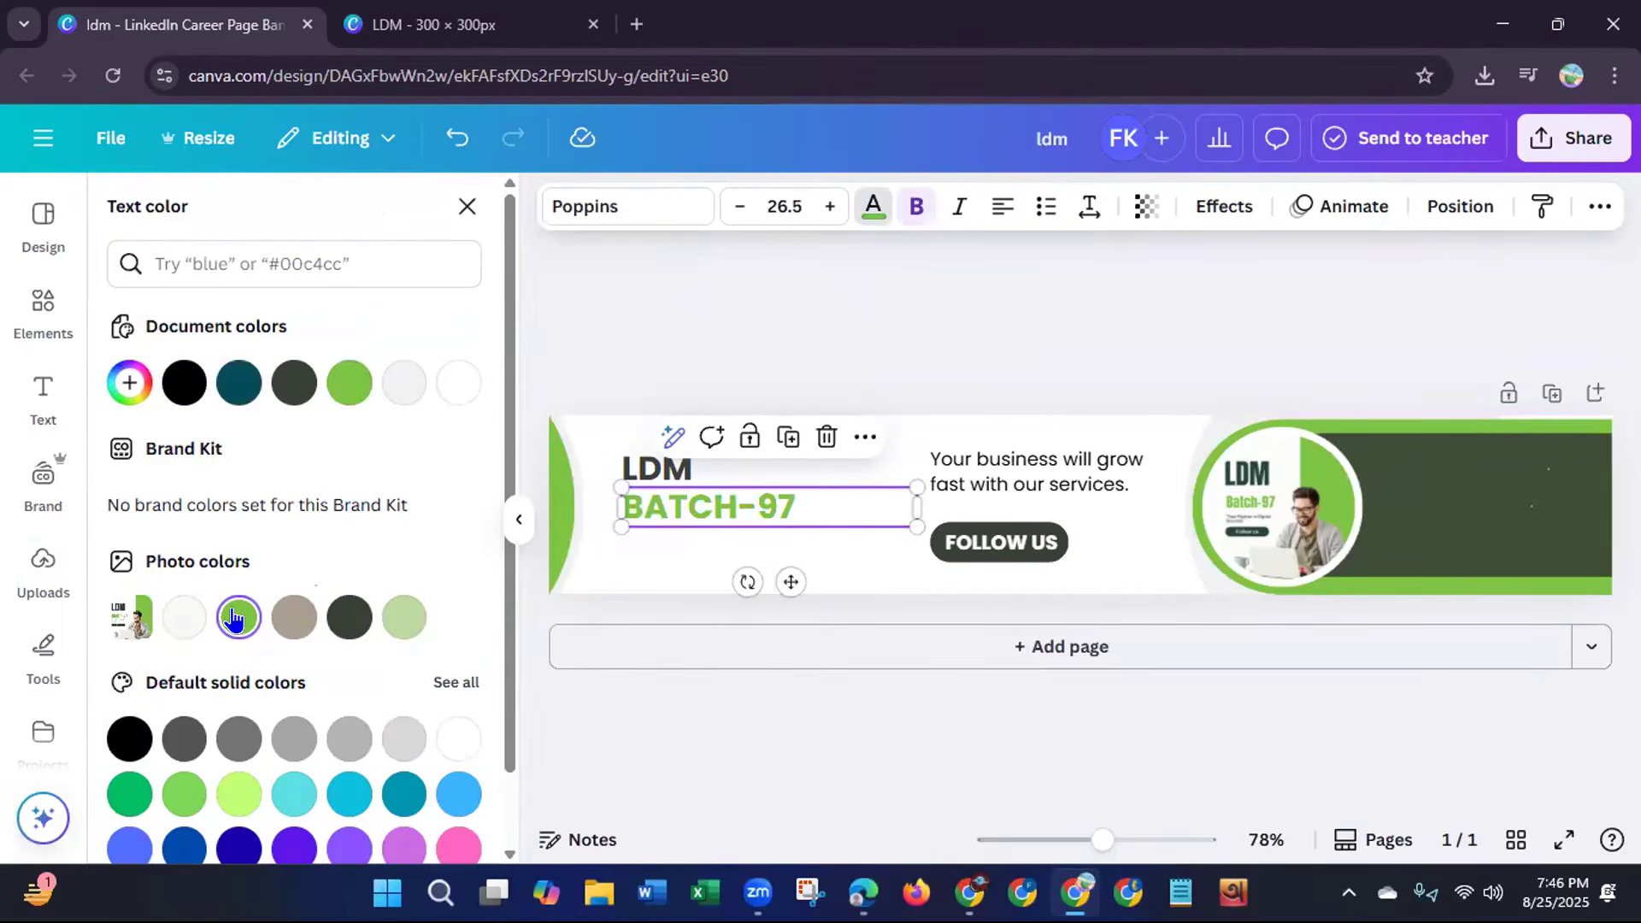
click(894, 339)
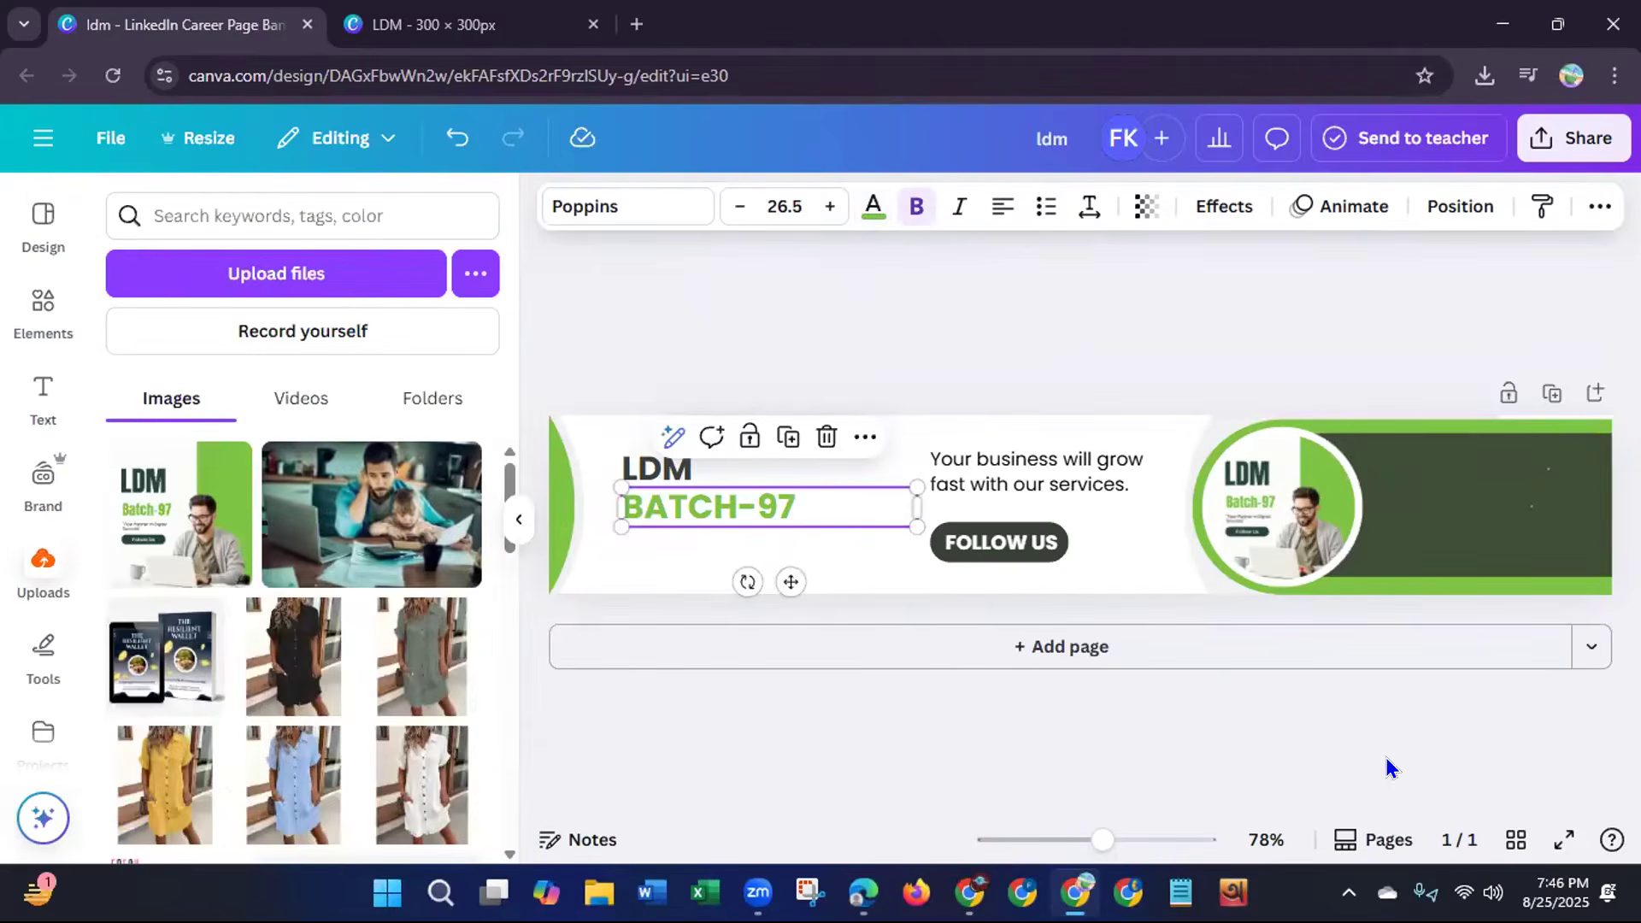
Copy the "Your Partner in Digital Success" tagline from the LDM 300 × 300px design and replace the banner's business-growth sentence with it.
click(395, 25)
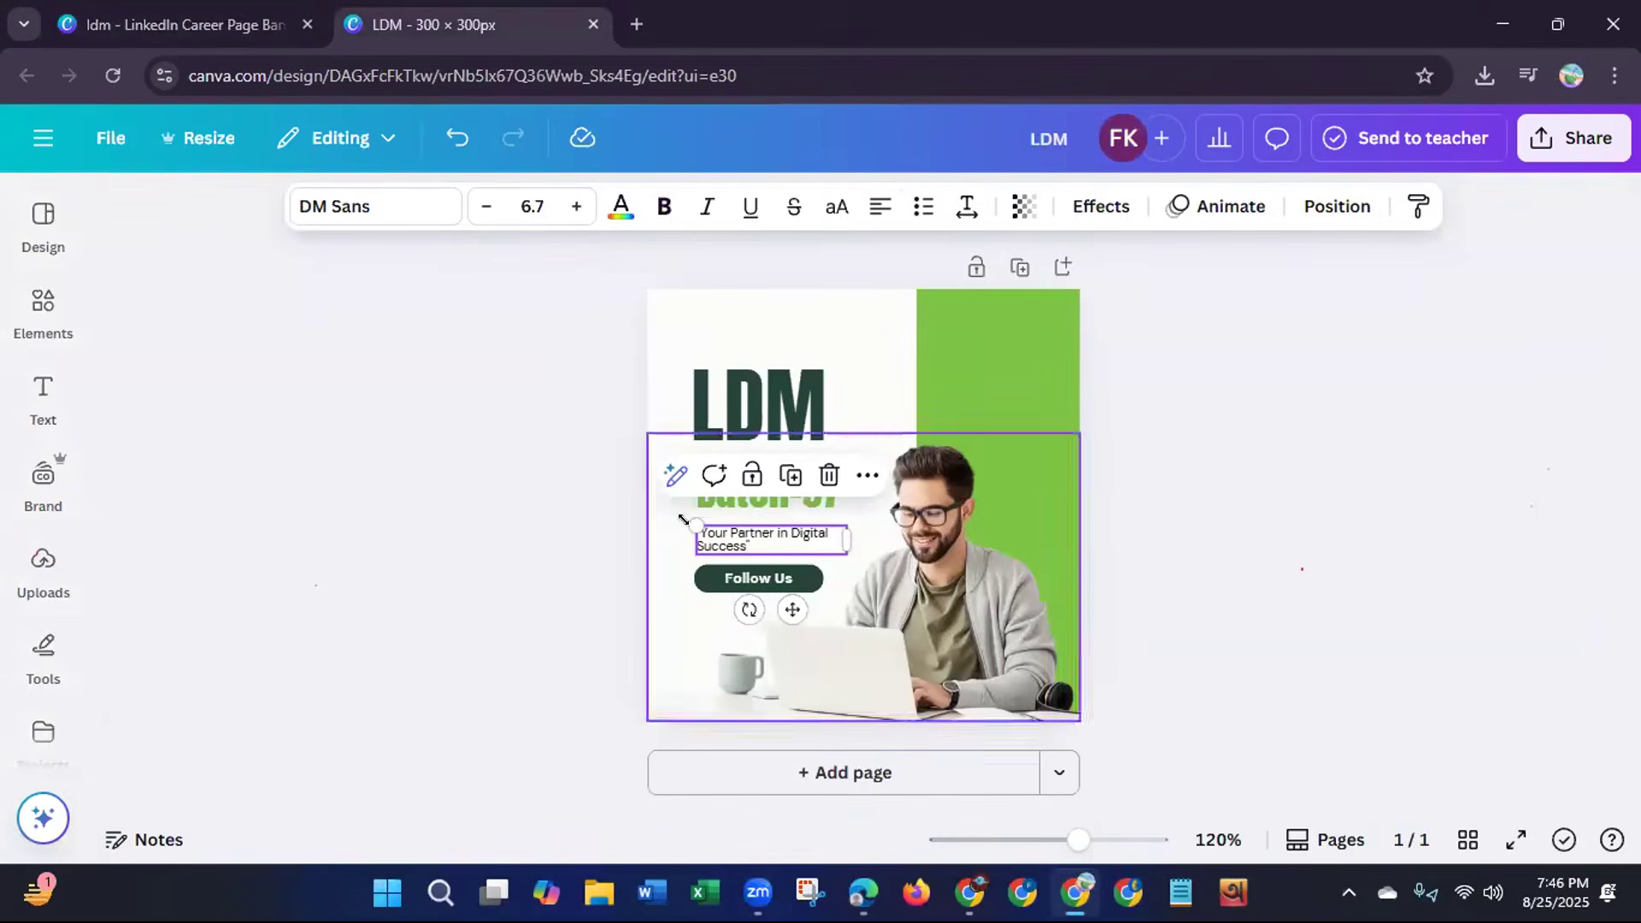
right_click(753, 550)
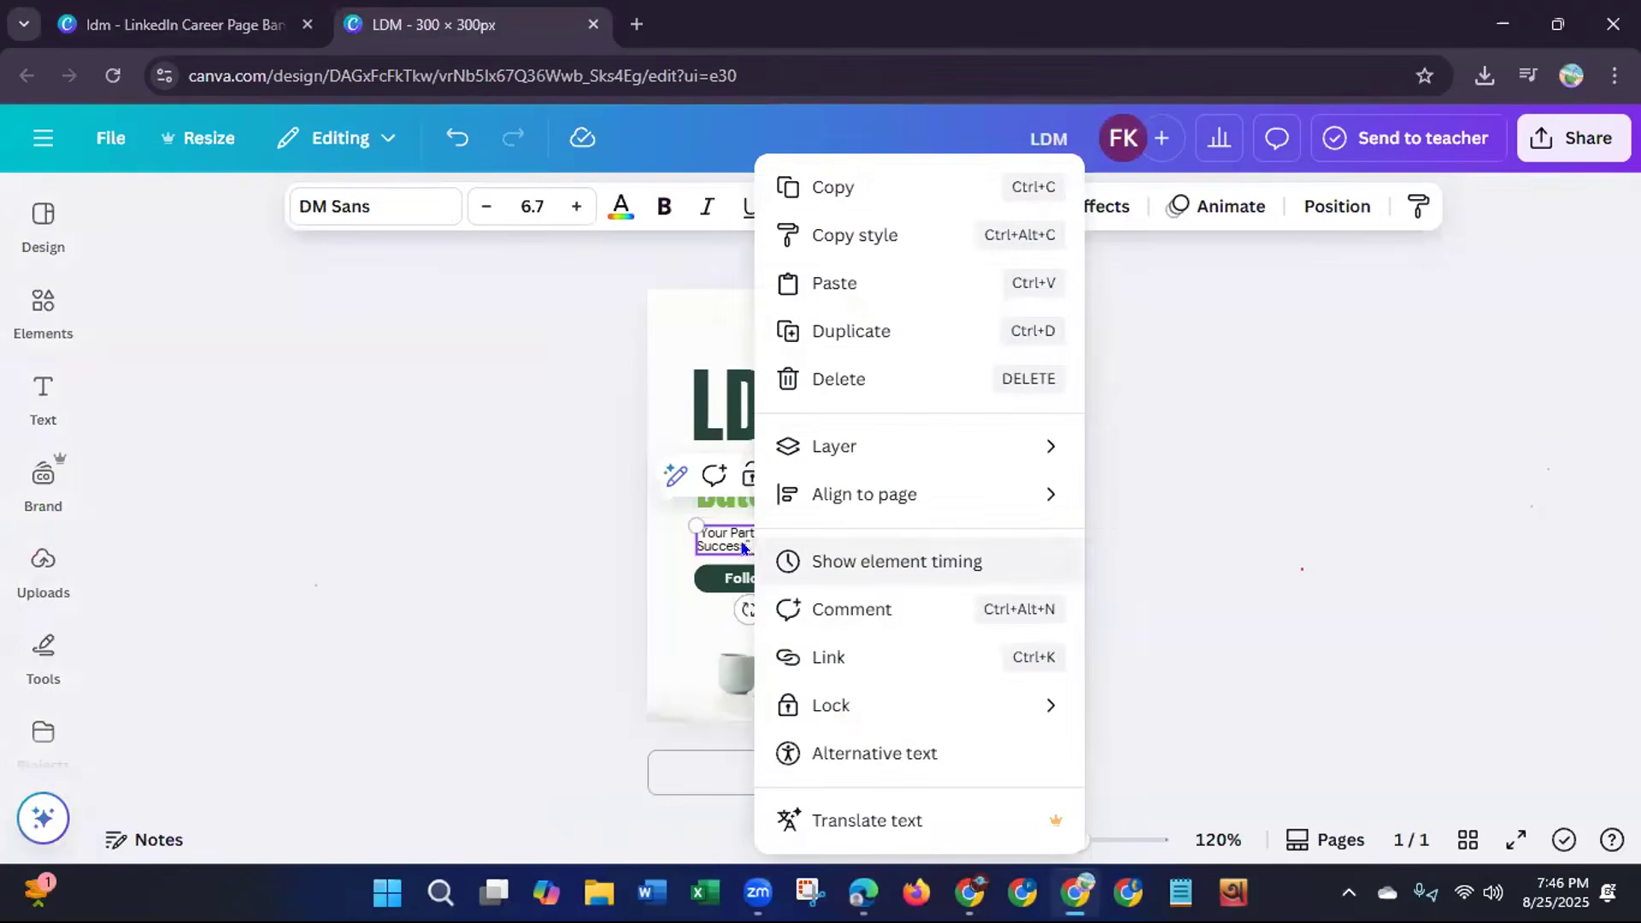
click(833, 183)
click(198, 31)
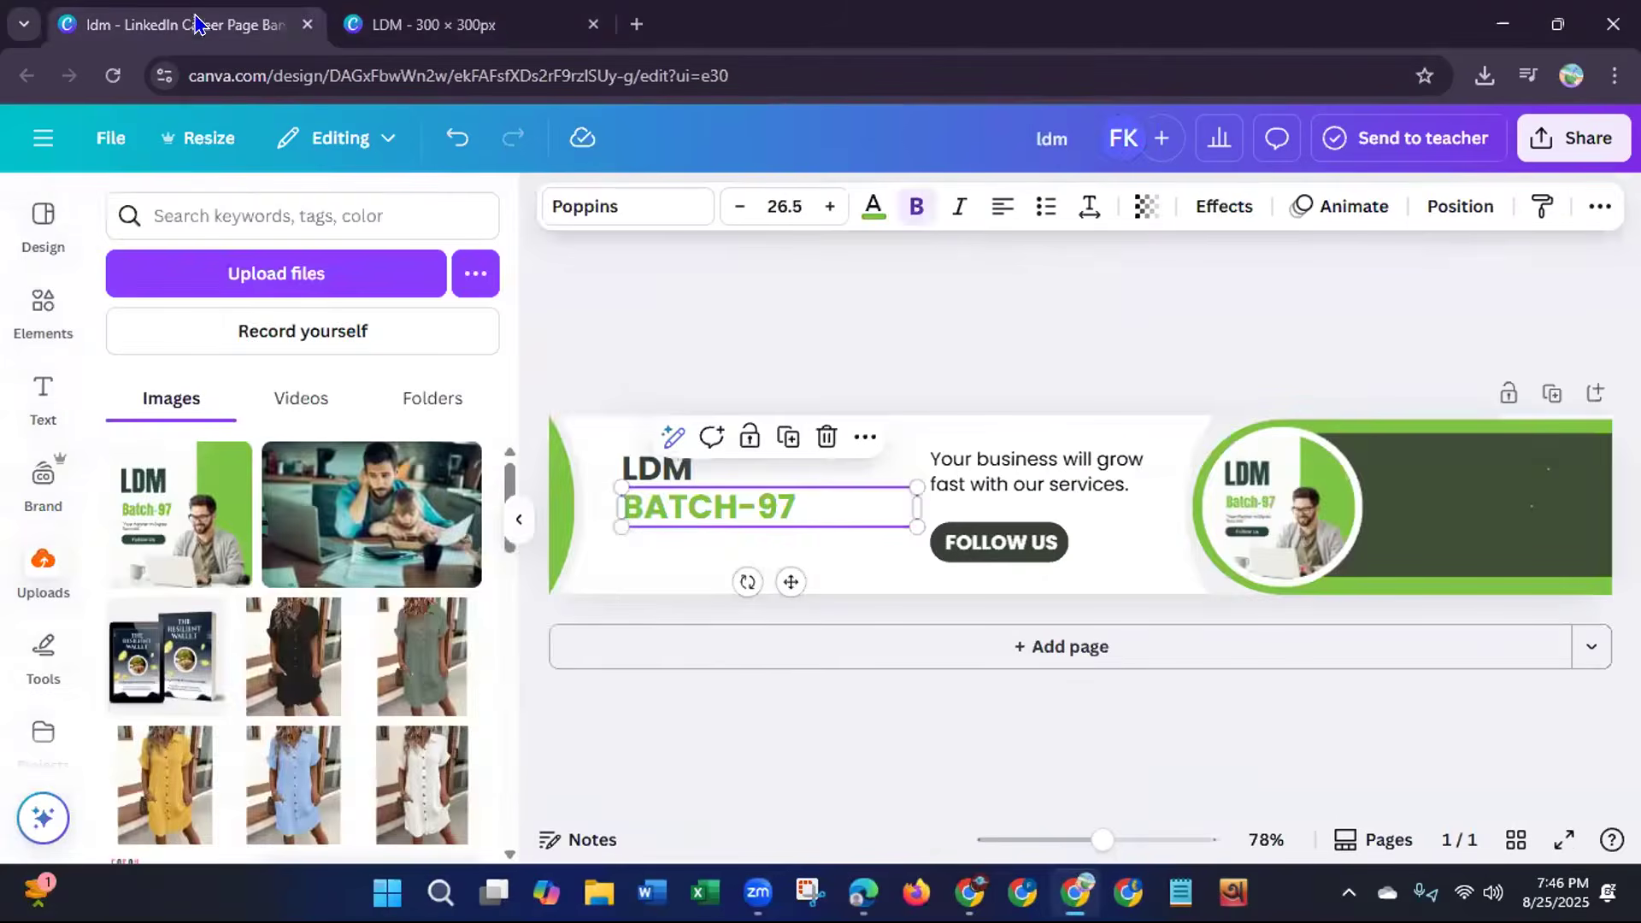
click(1107, 492)
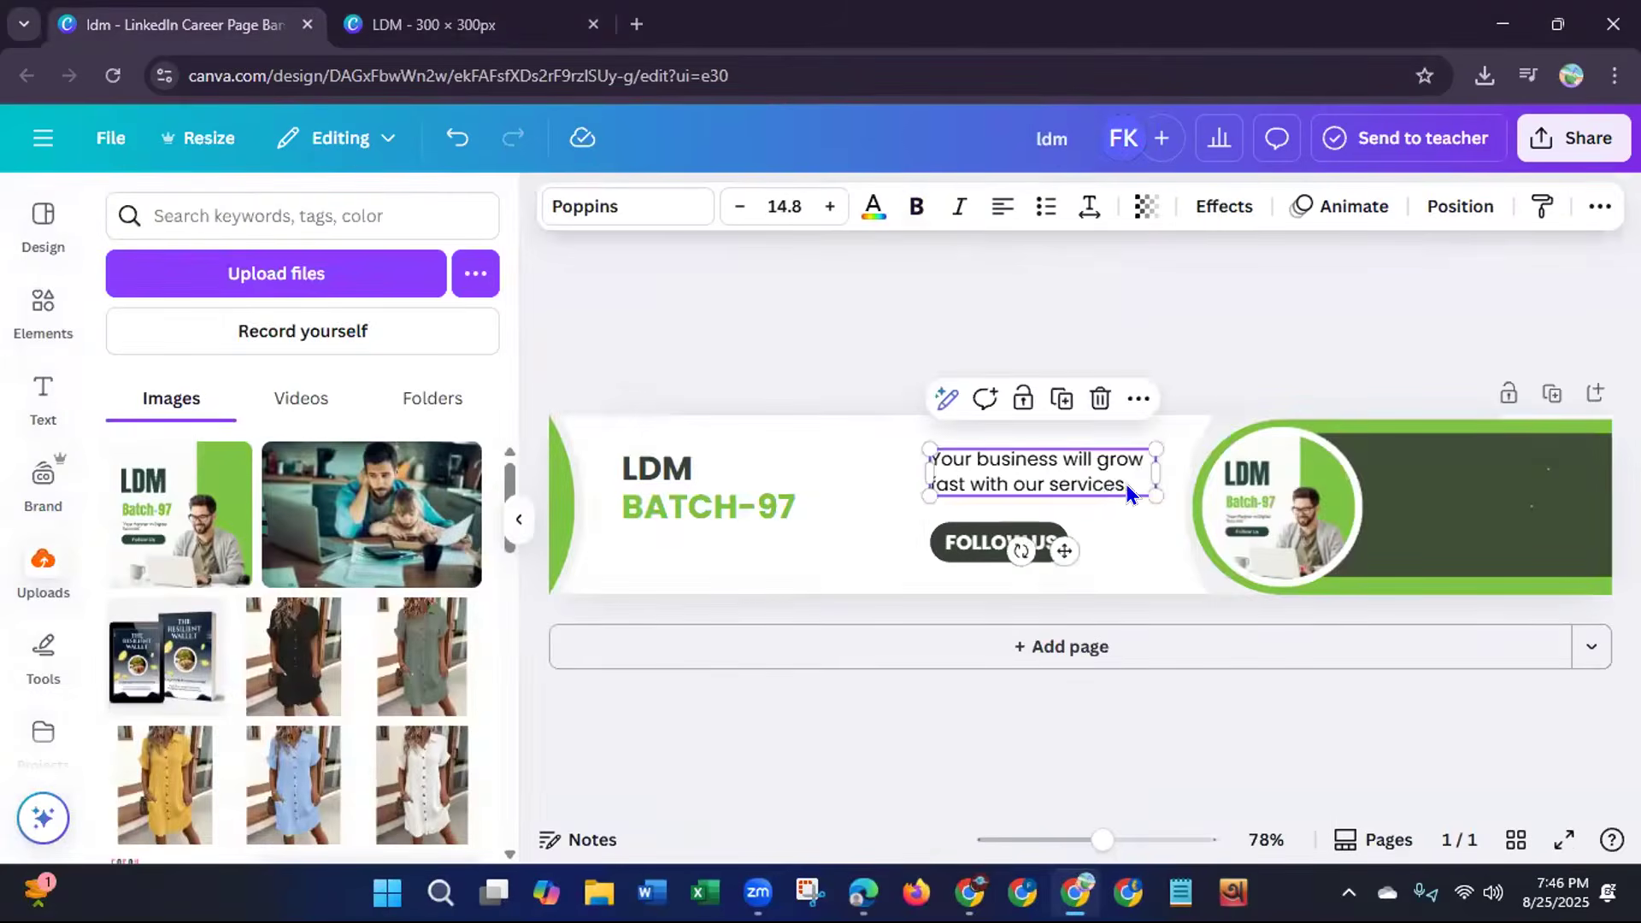
click(1124, 484)
key(BackSpace)
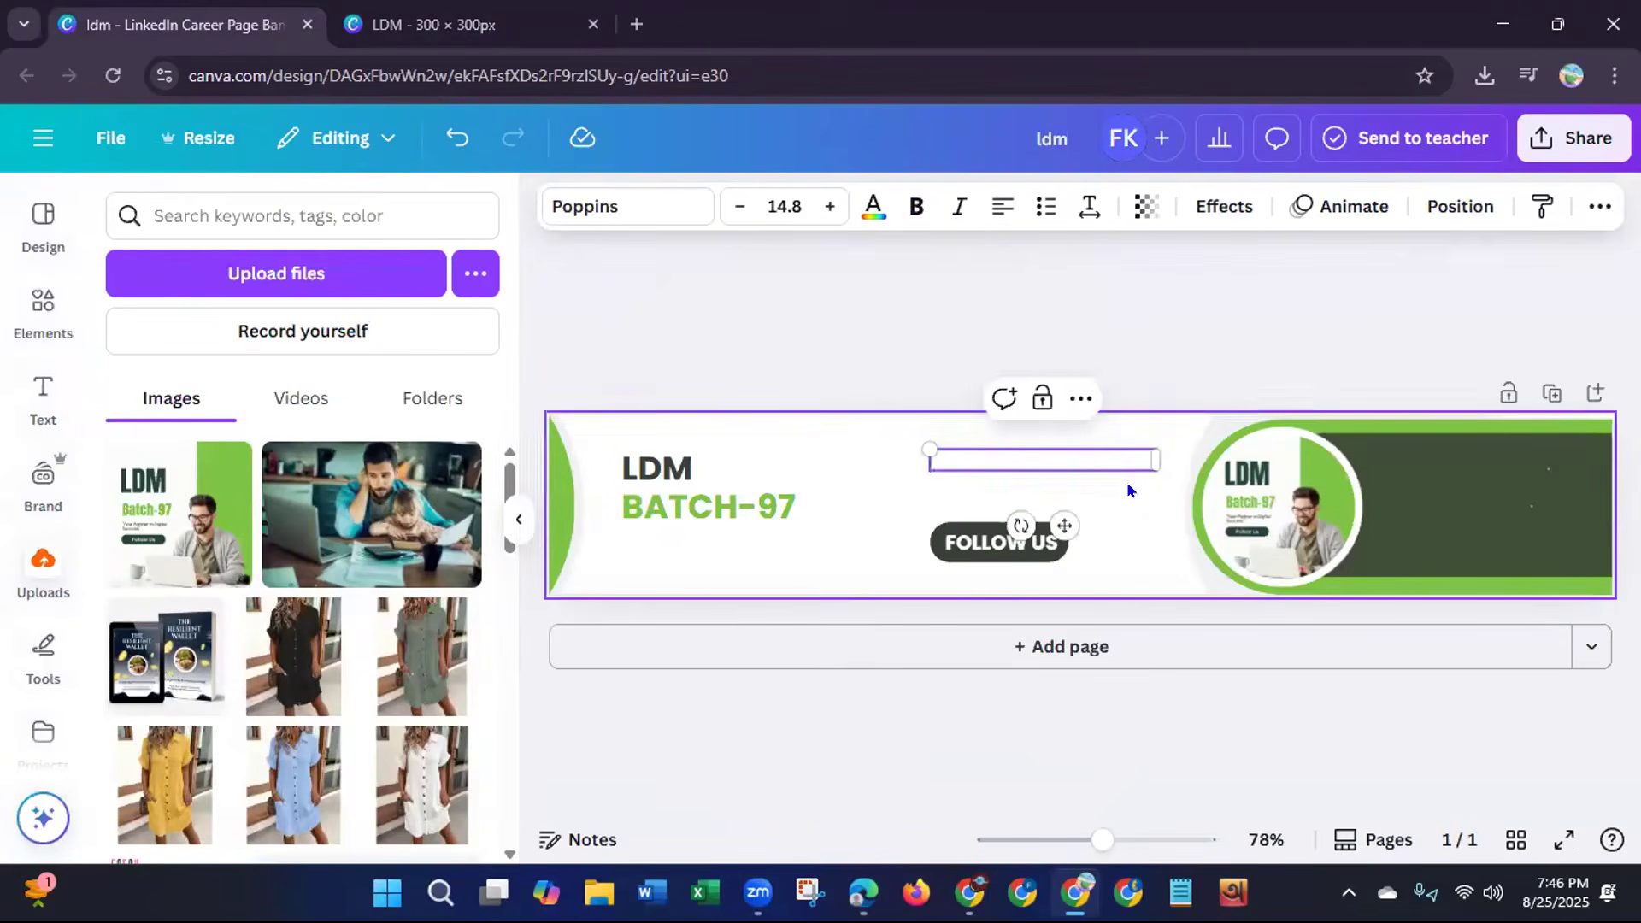
key(ctrl+v)
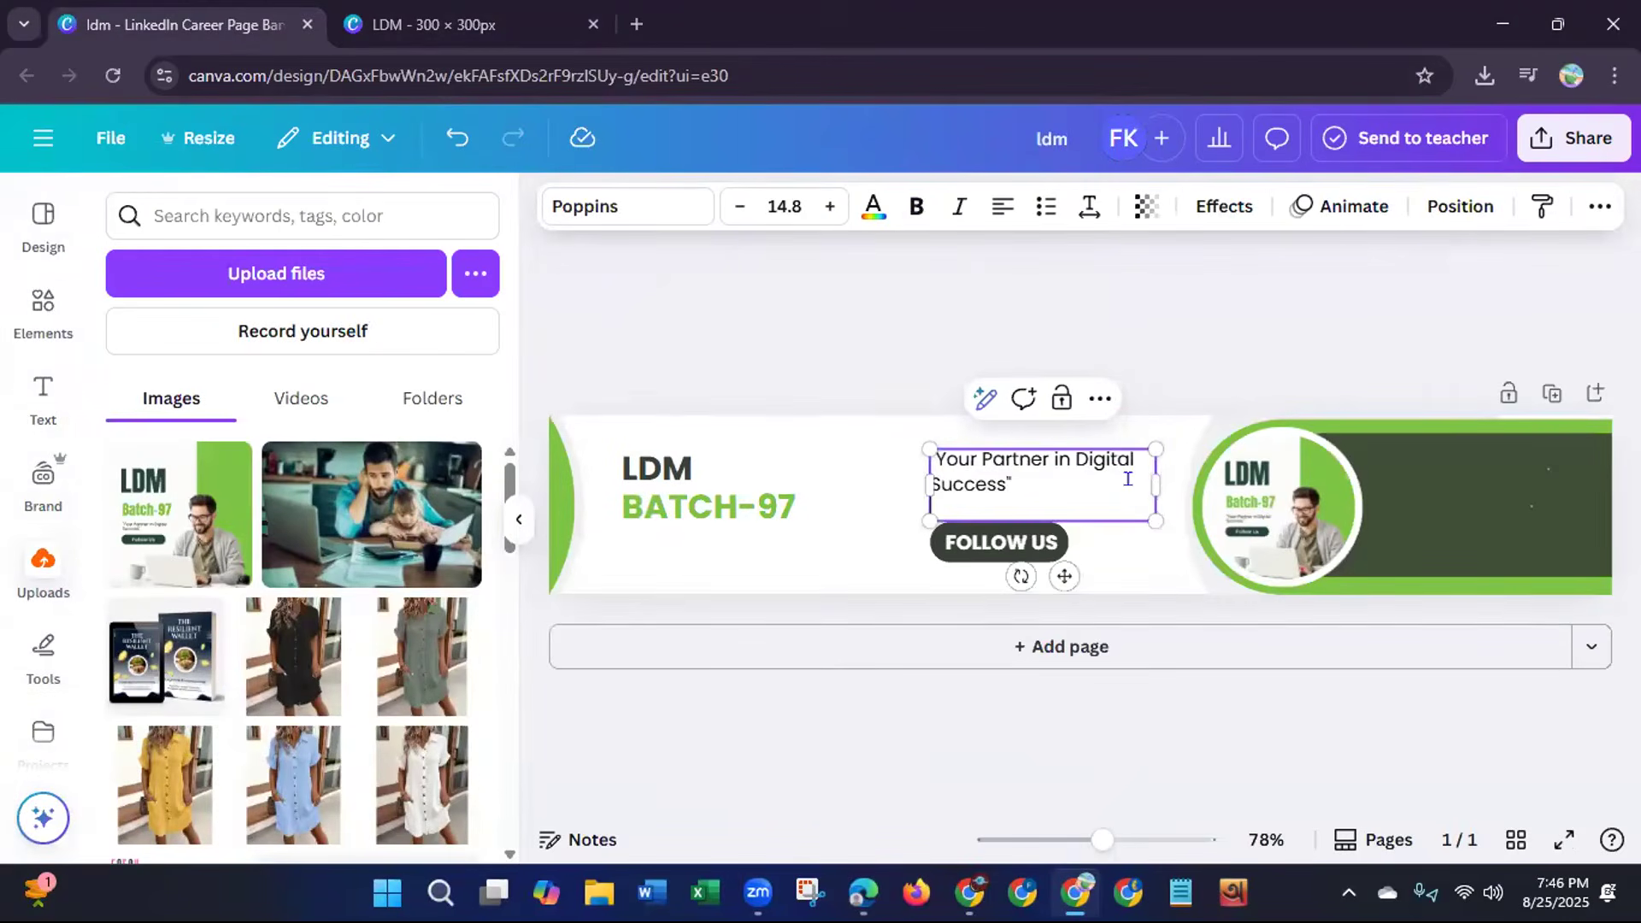
Enlarge the "LDM" heading to size 49.8 farther from the banner's left edge, and align the "BATCH-97" line beneath it.
click(860, 378)
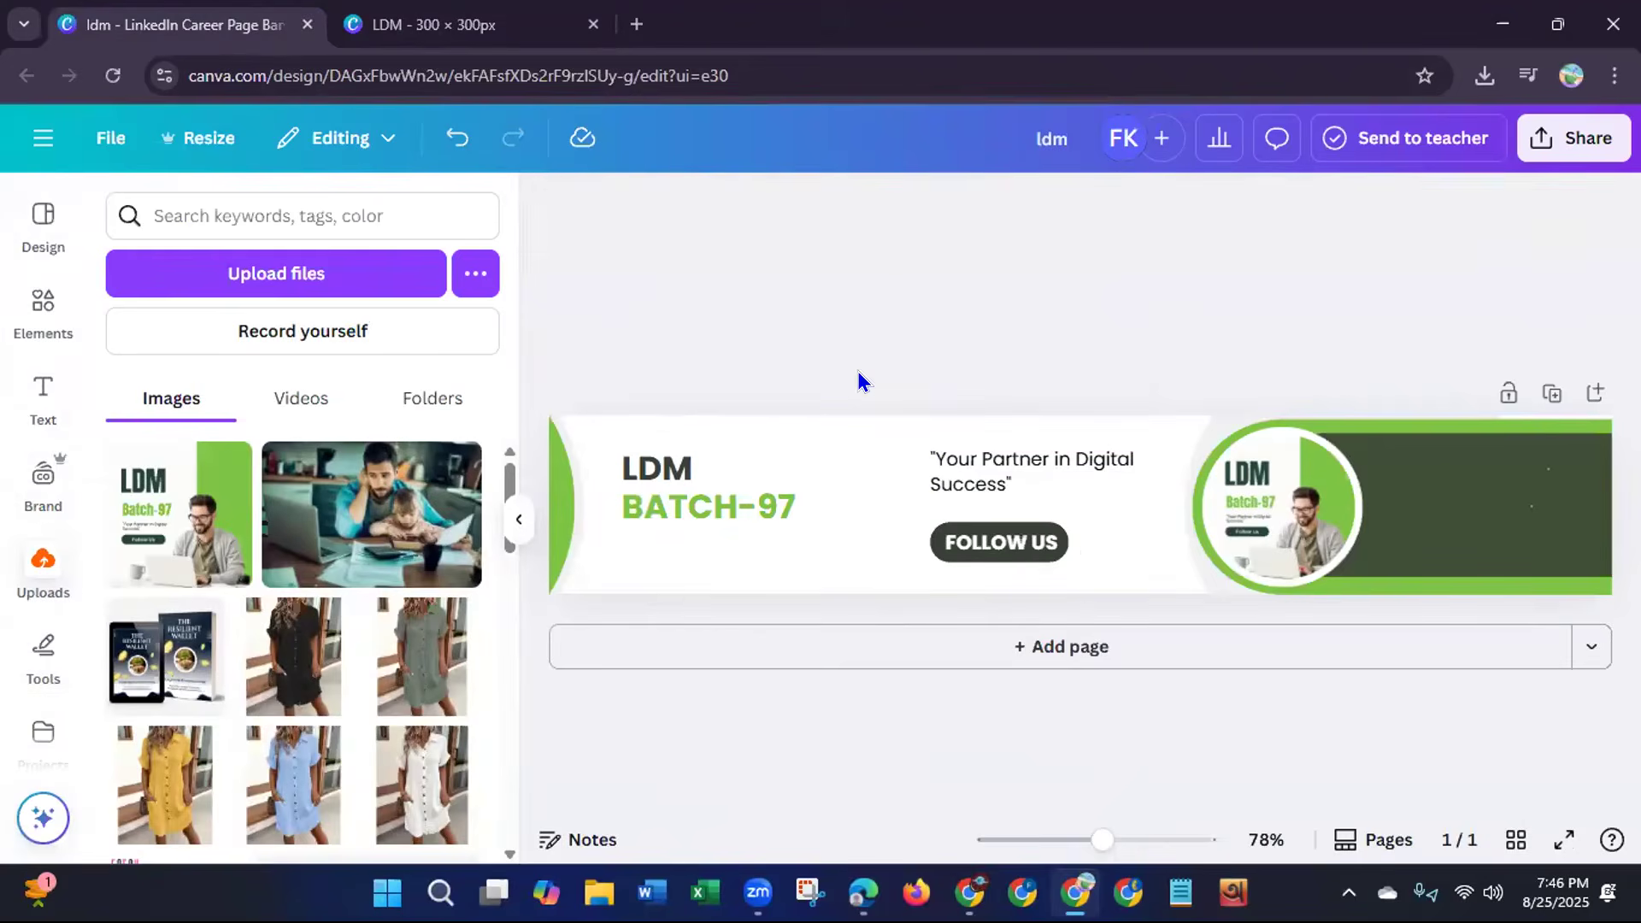
click(681, 474)
drag(842, 464, 785, 521)
drag(694, 478, 729, 451)
click(643, 510)
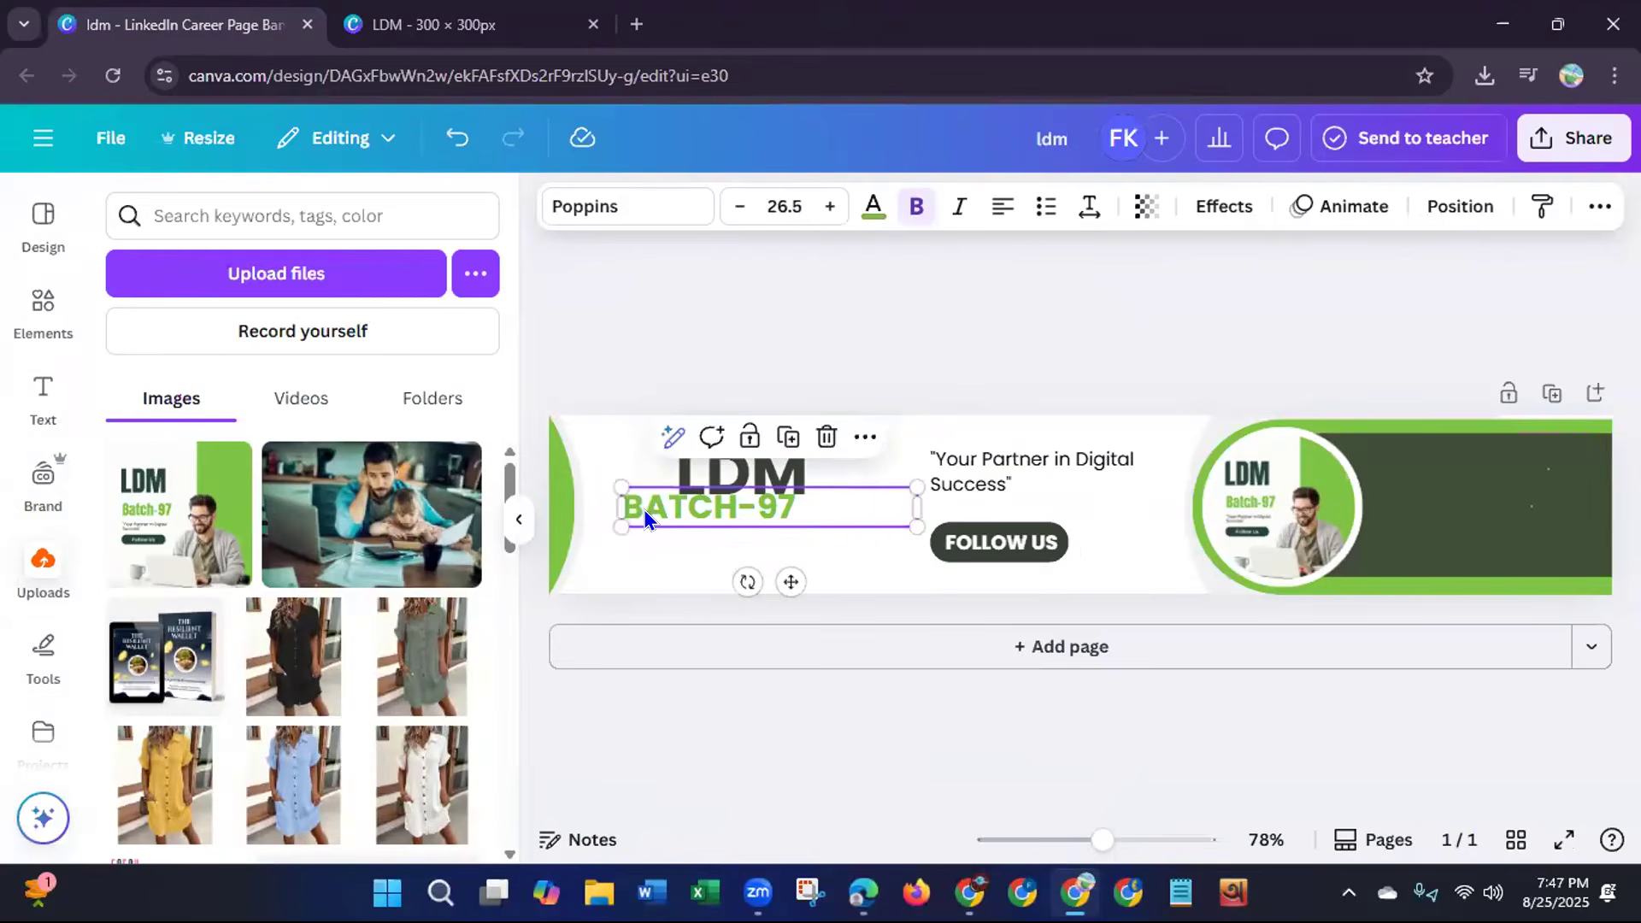
drag(643, 509, 702, 530)
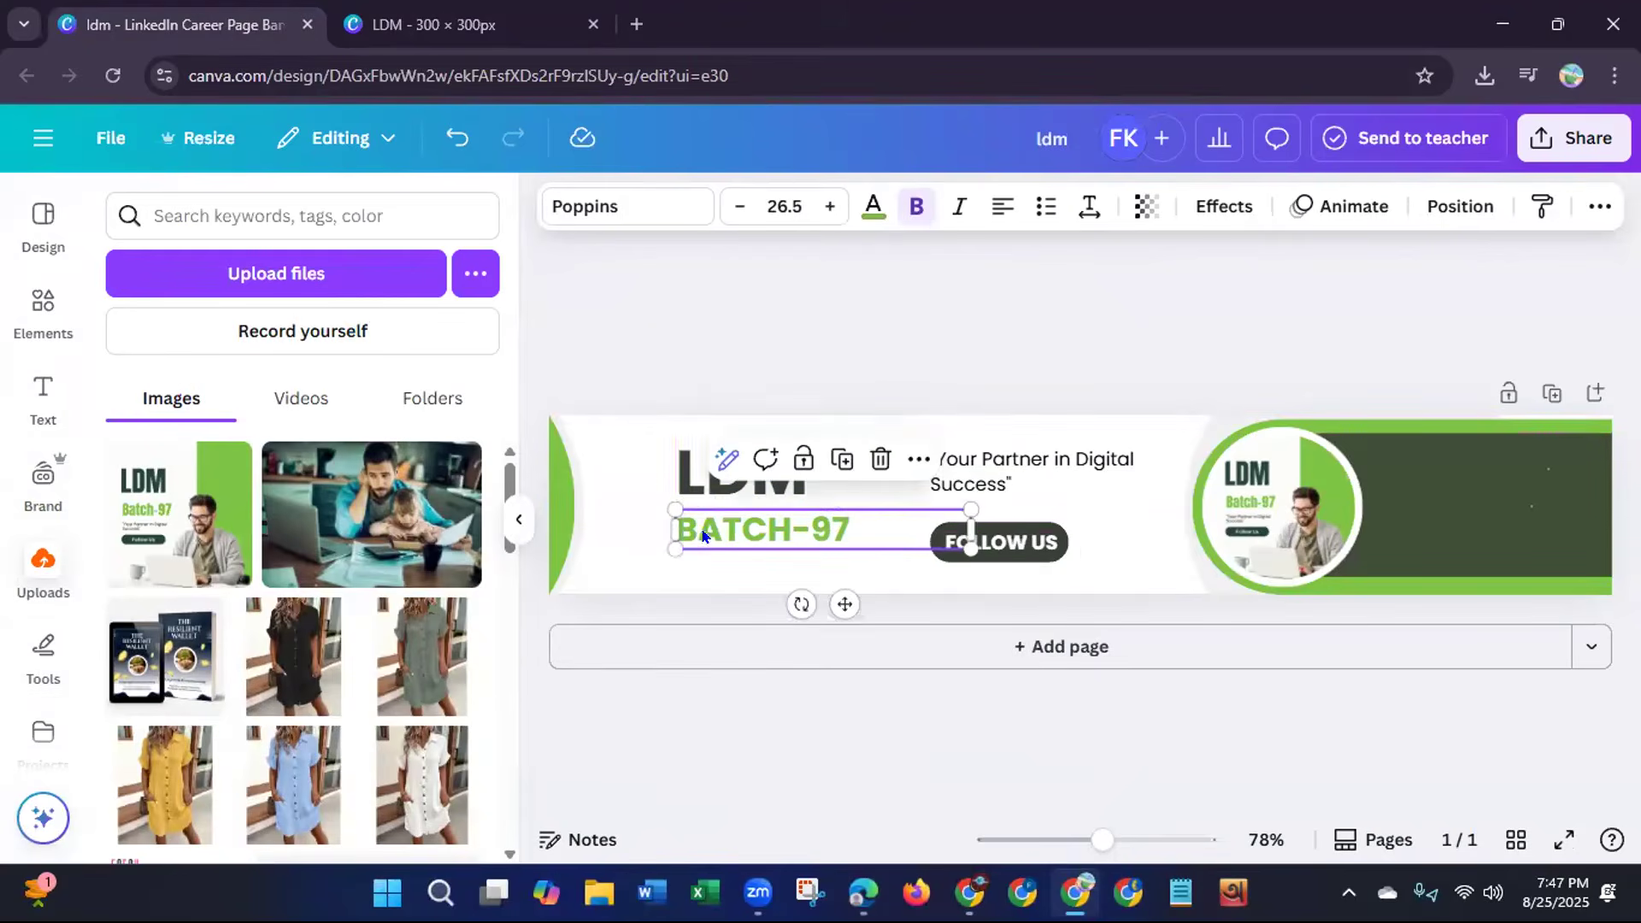
Enlarge the "LDM" heading to size 55.7 and shift it slightly down toward the "BATCH-97" line.
click(693, 493)
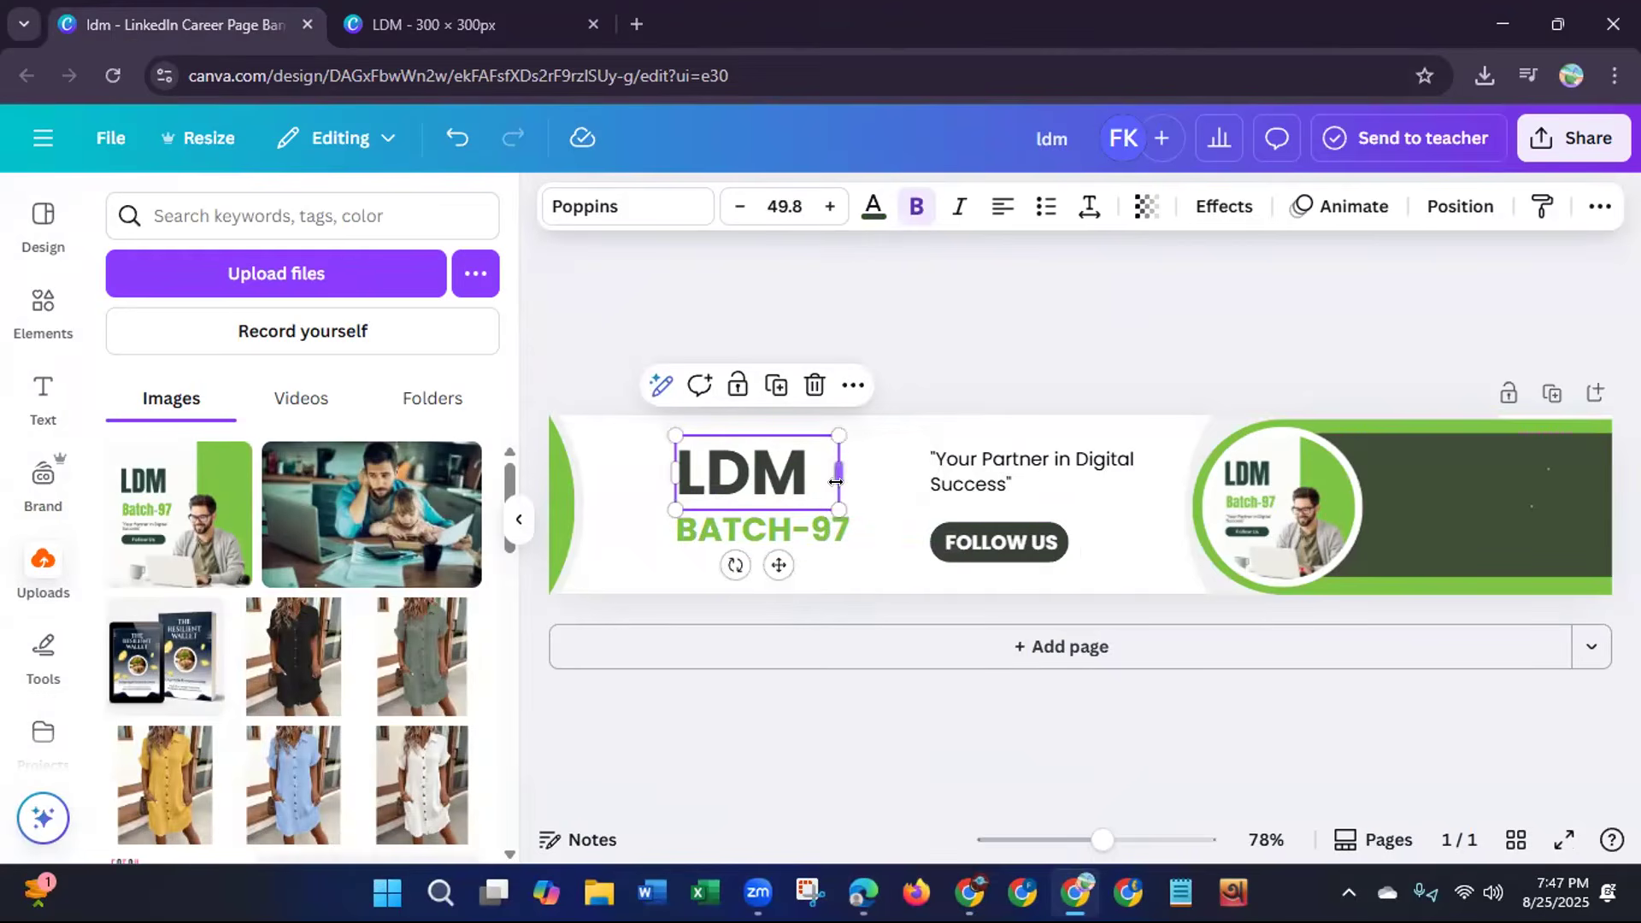
drag(845, 424, 858, 427)
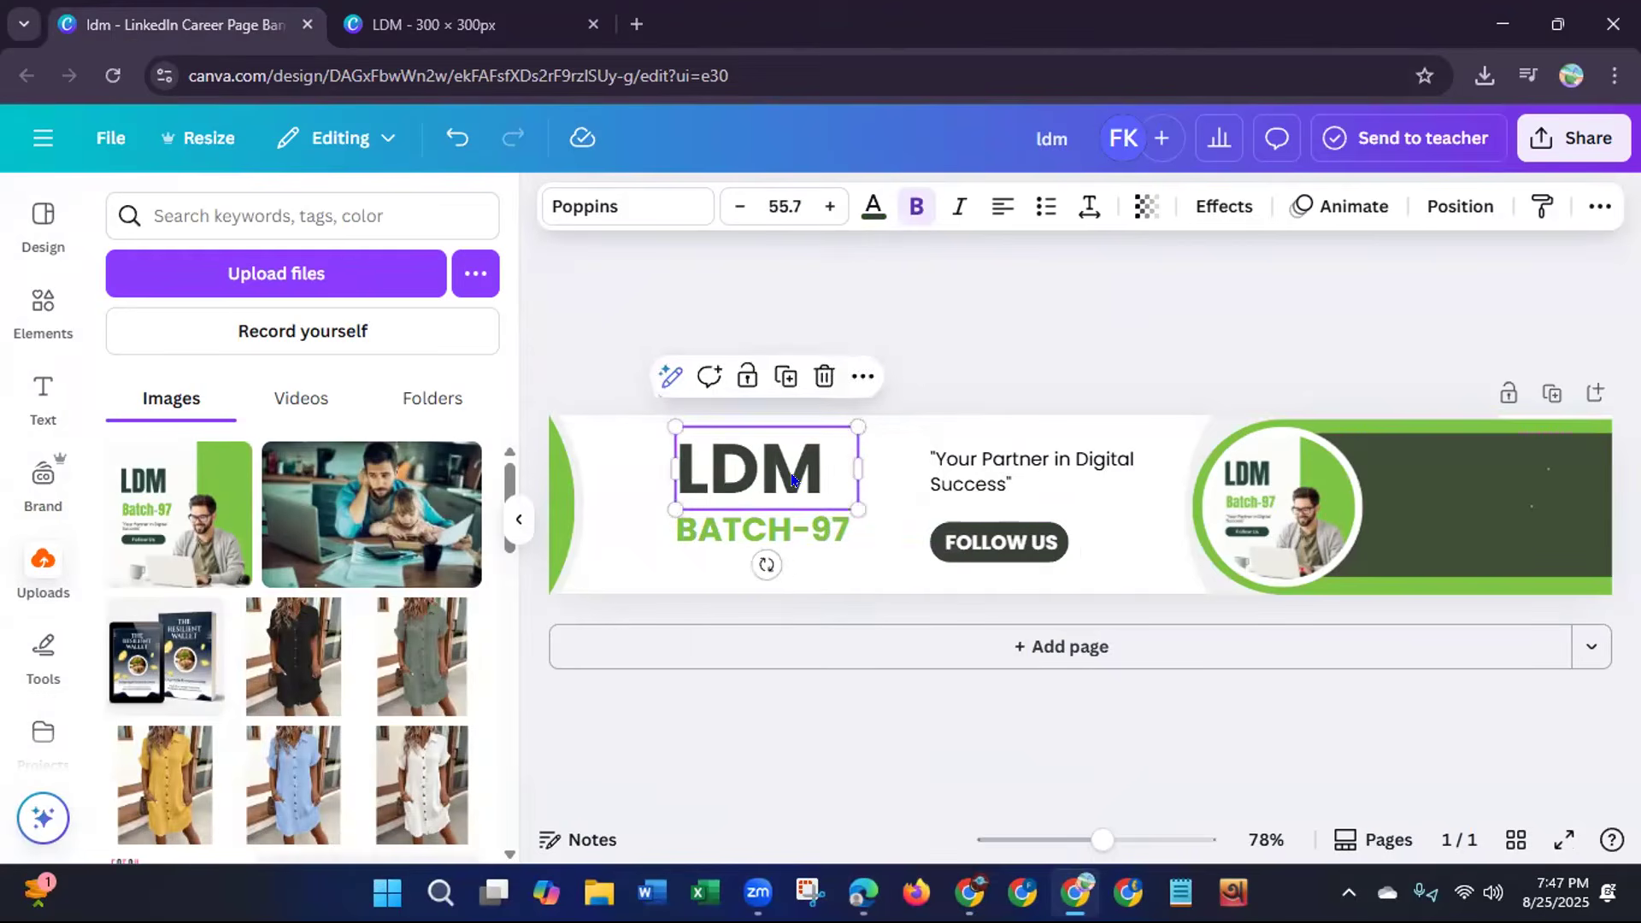
drag(787, 476, 787, 476)
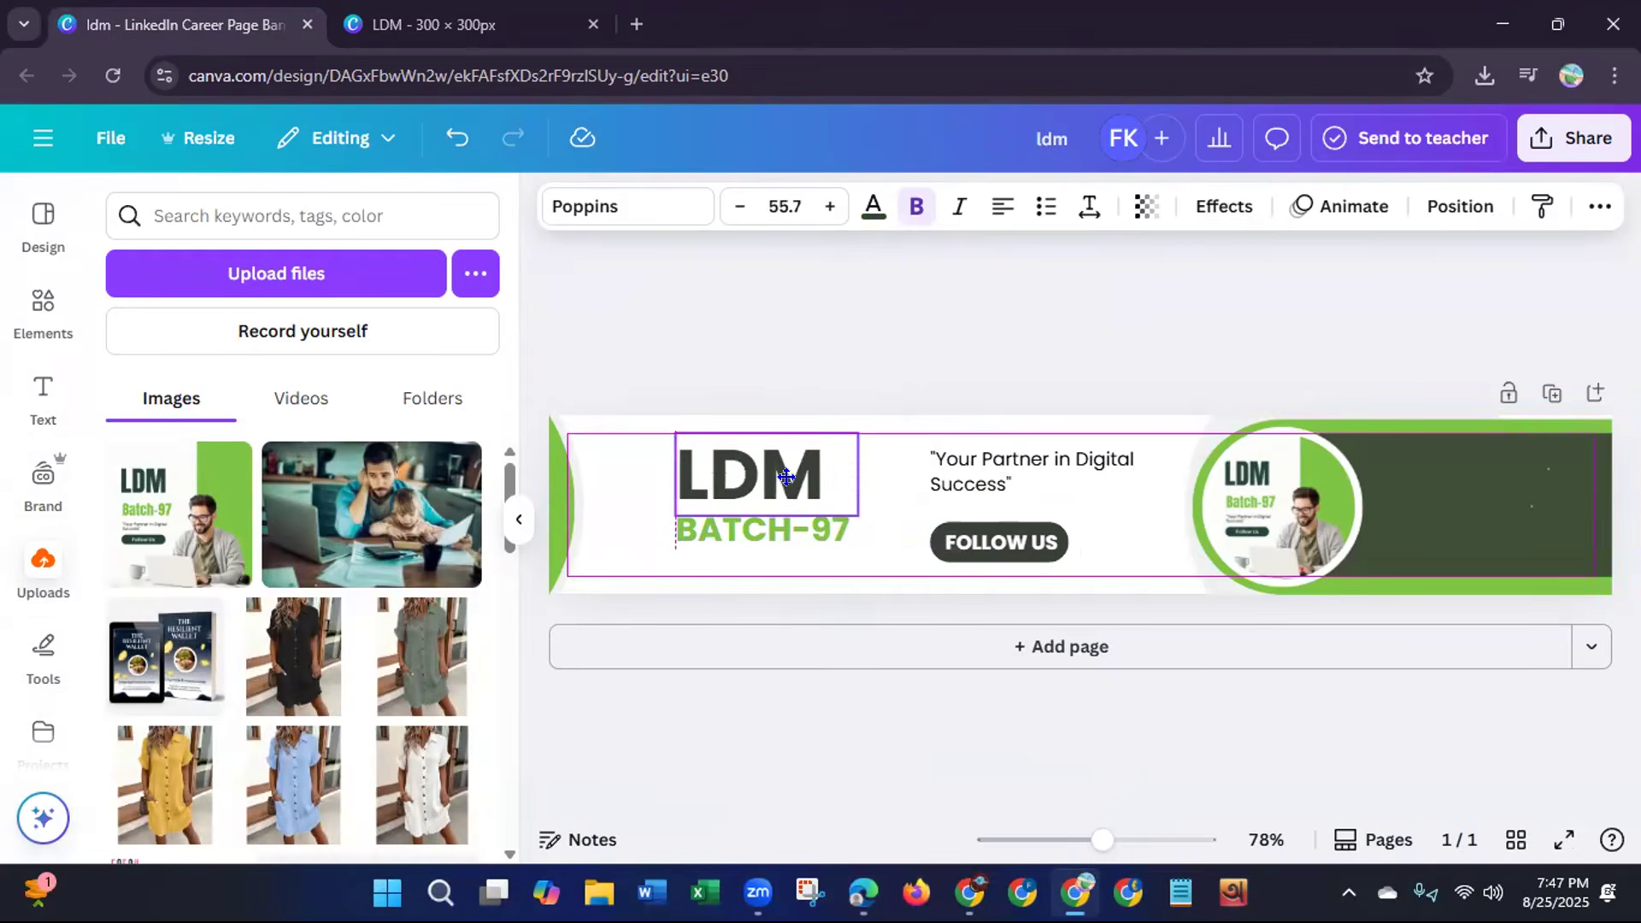
click(773, 324)
Reduce the "BATCH-97" line to font size 23.2 so its width roughly matches the "LDM" heading.
click(737, 530)
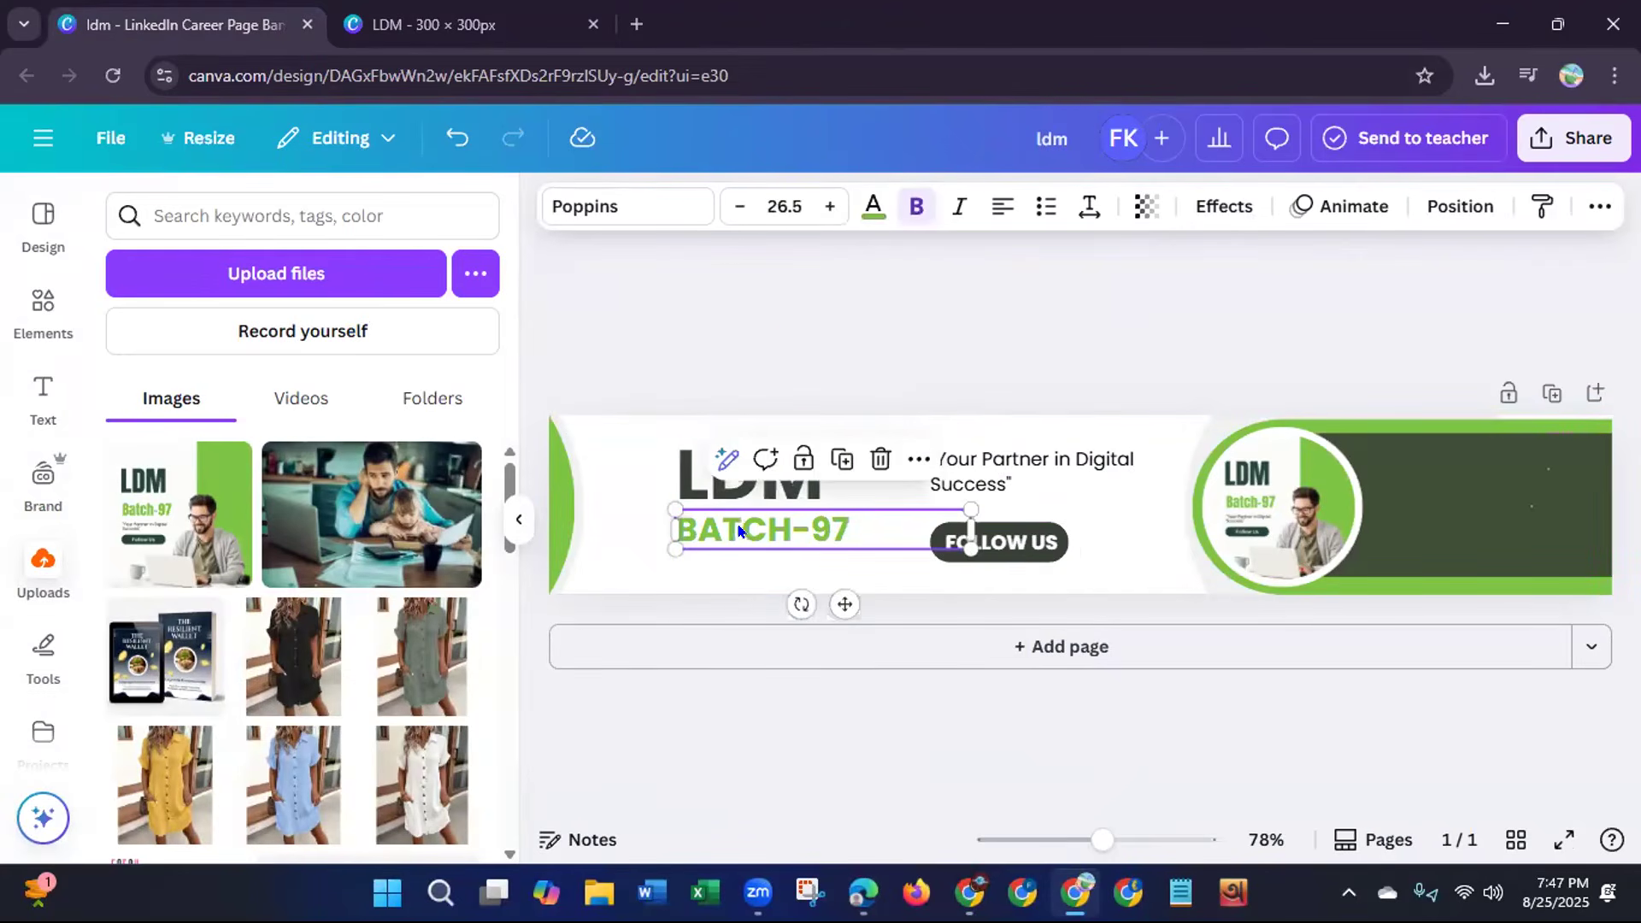
drag(959, 546, 935, 537)
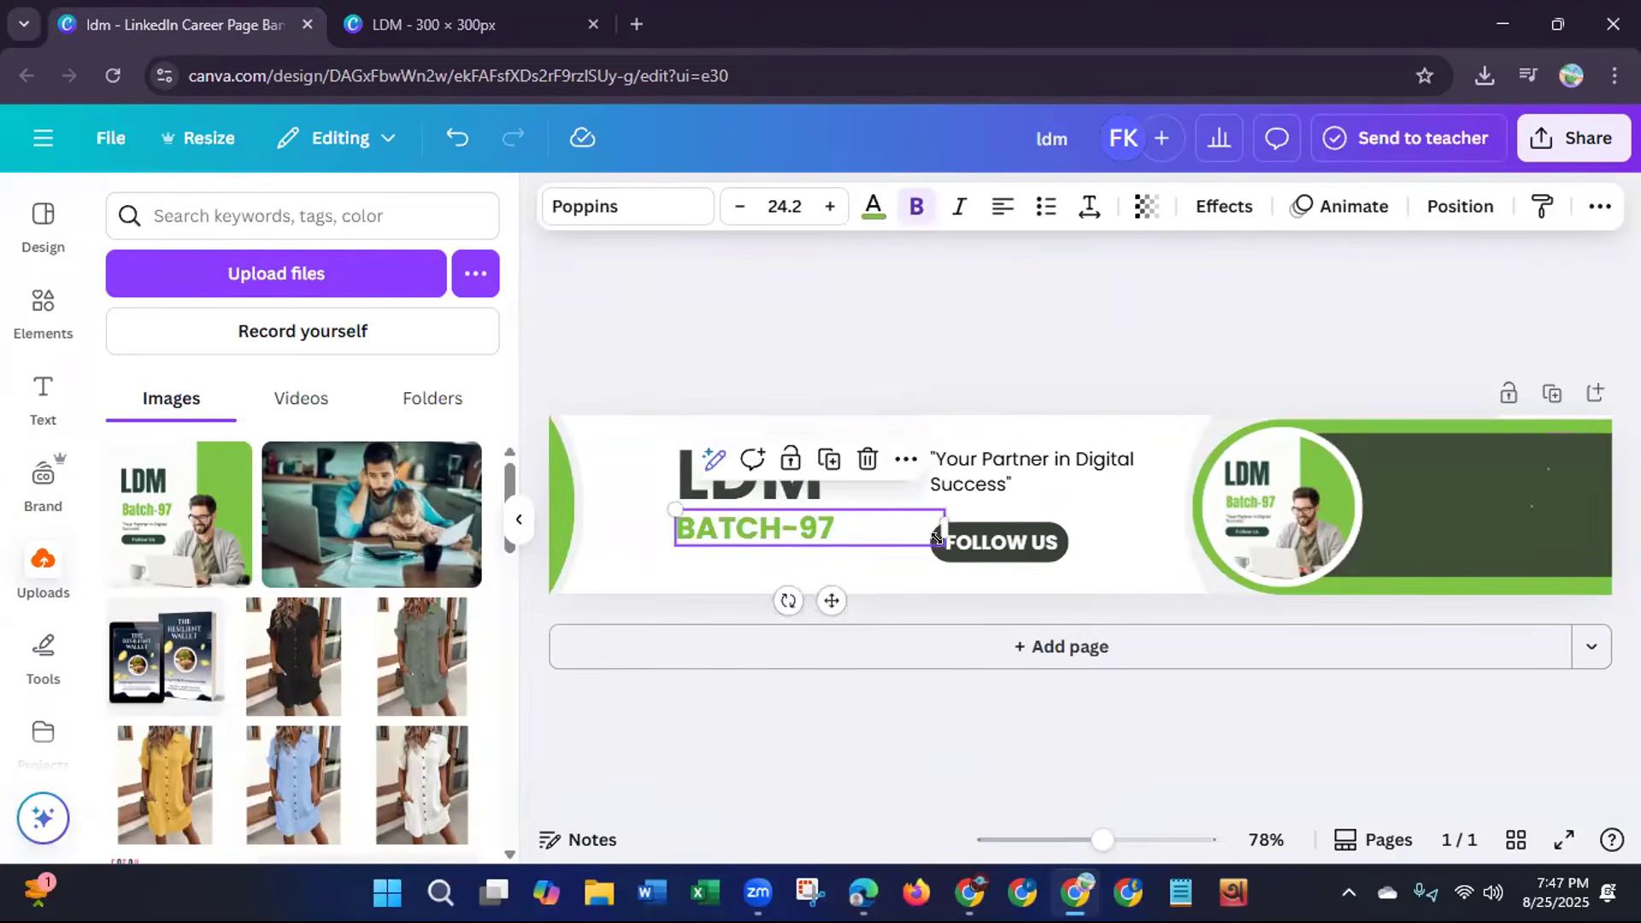
click(907, 373)
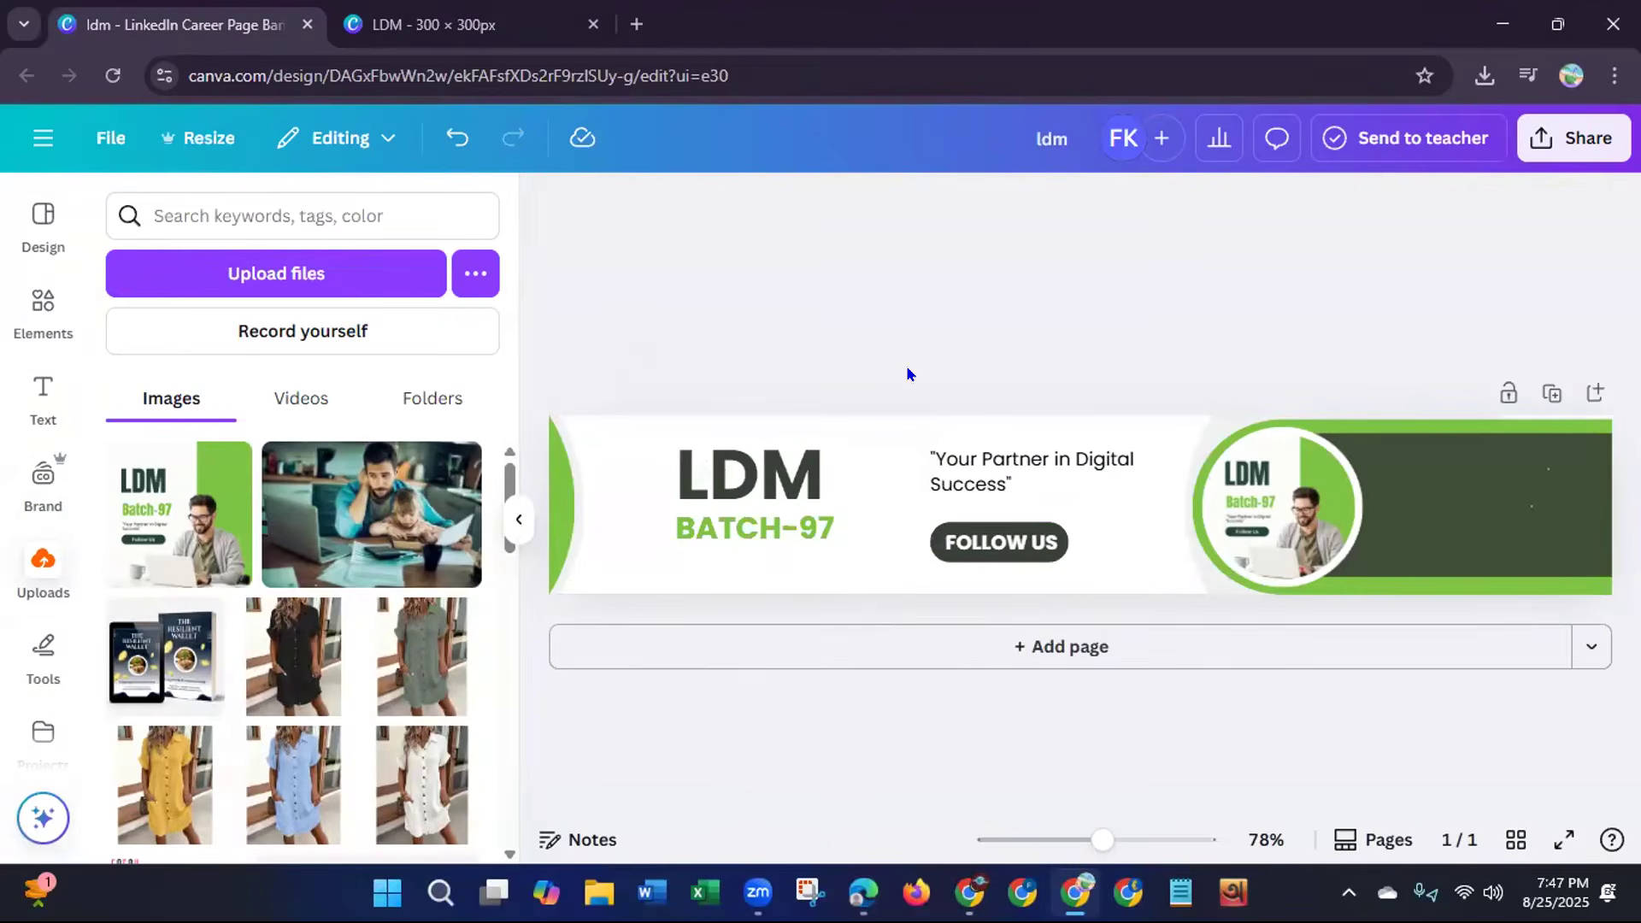
click(811, 527)
click(729, 203)
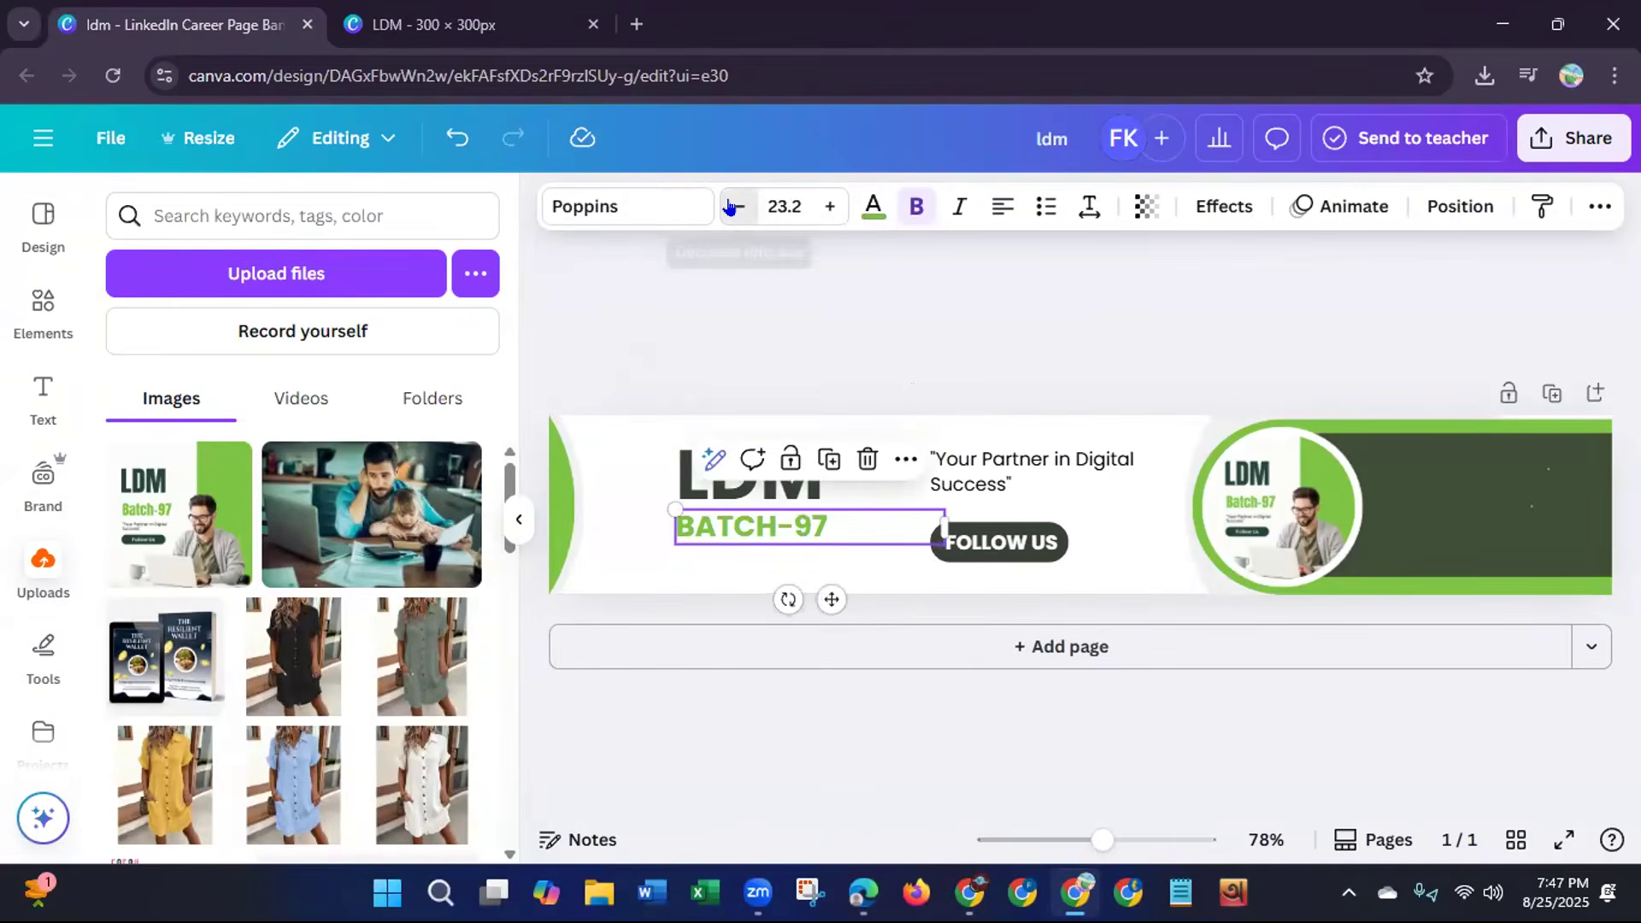
click(810, 334)
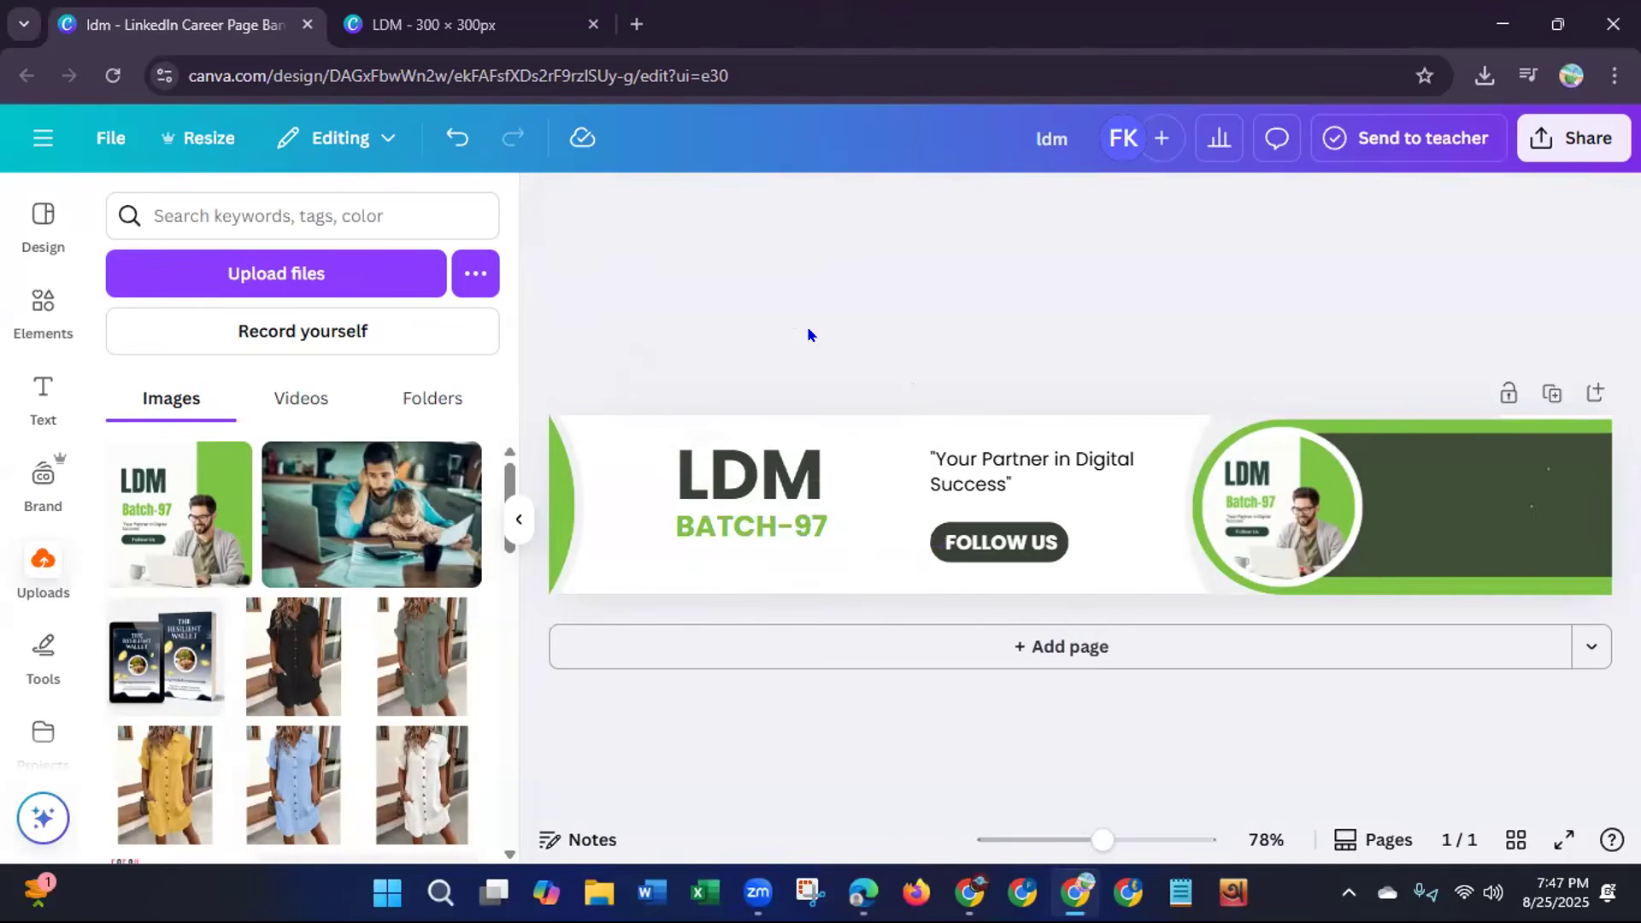
Move the green curved shape at the banner's left edge inward so more of it shows.
click(548, 506)
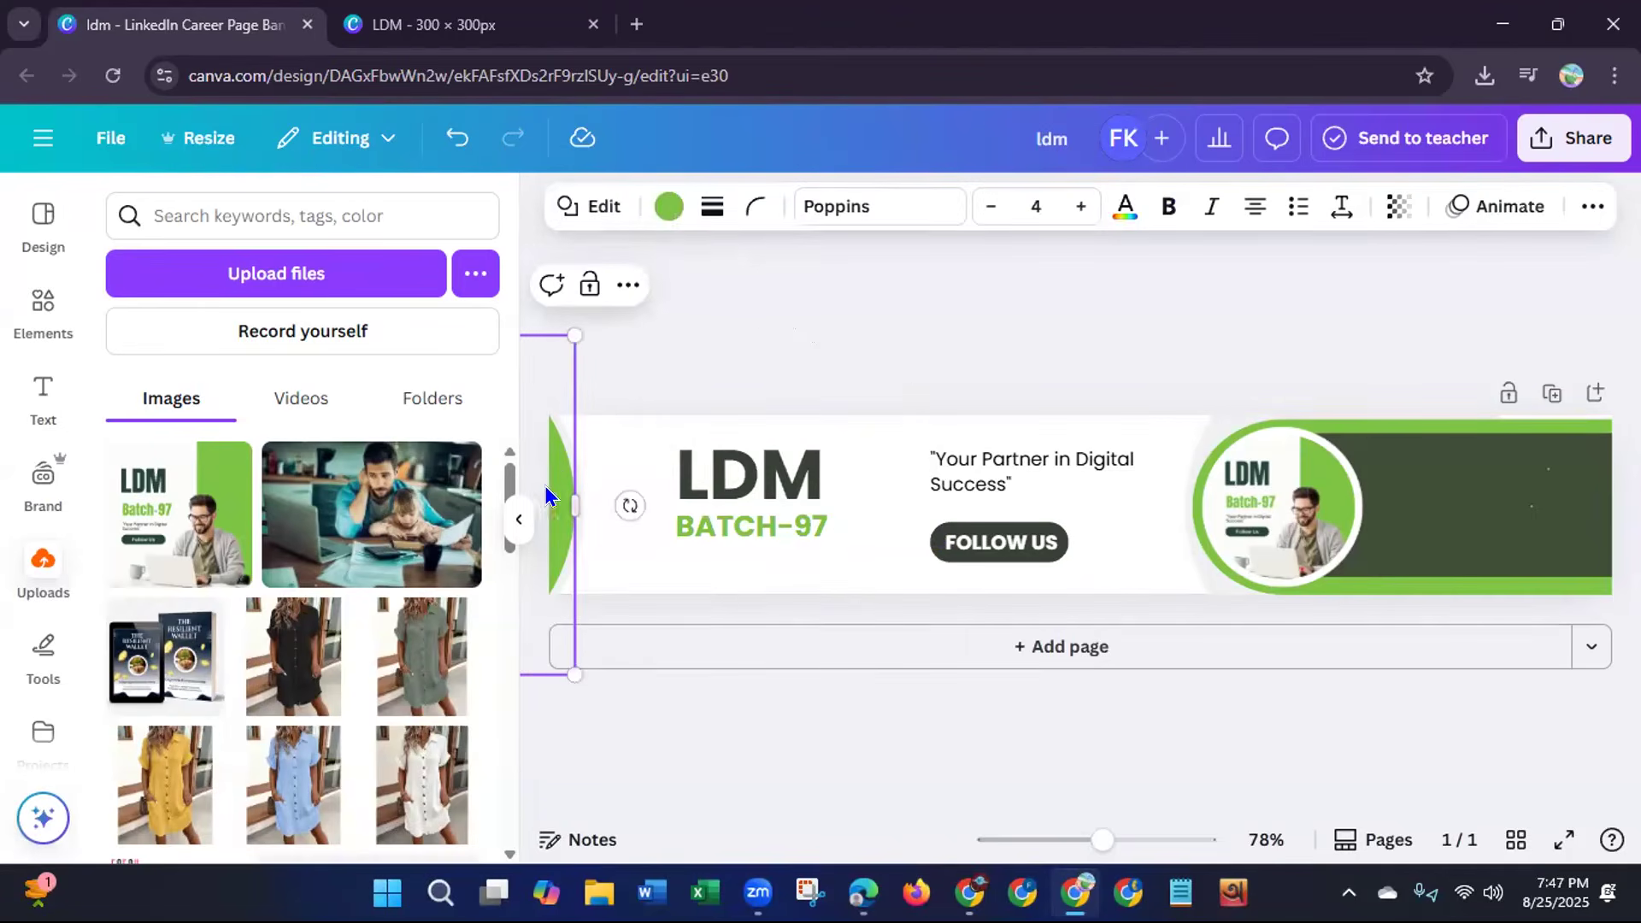
drag(528, 489, 561, 480)
click(796, 386)
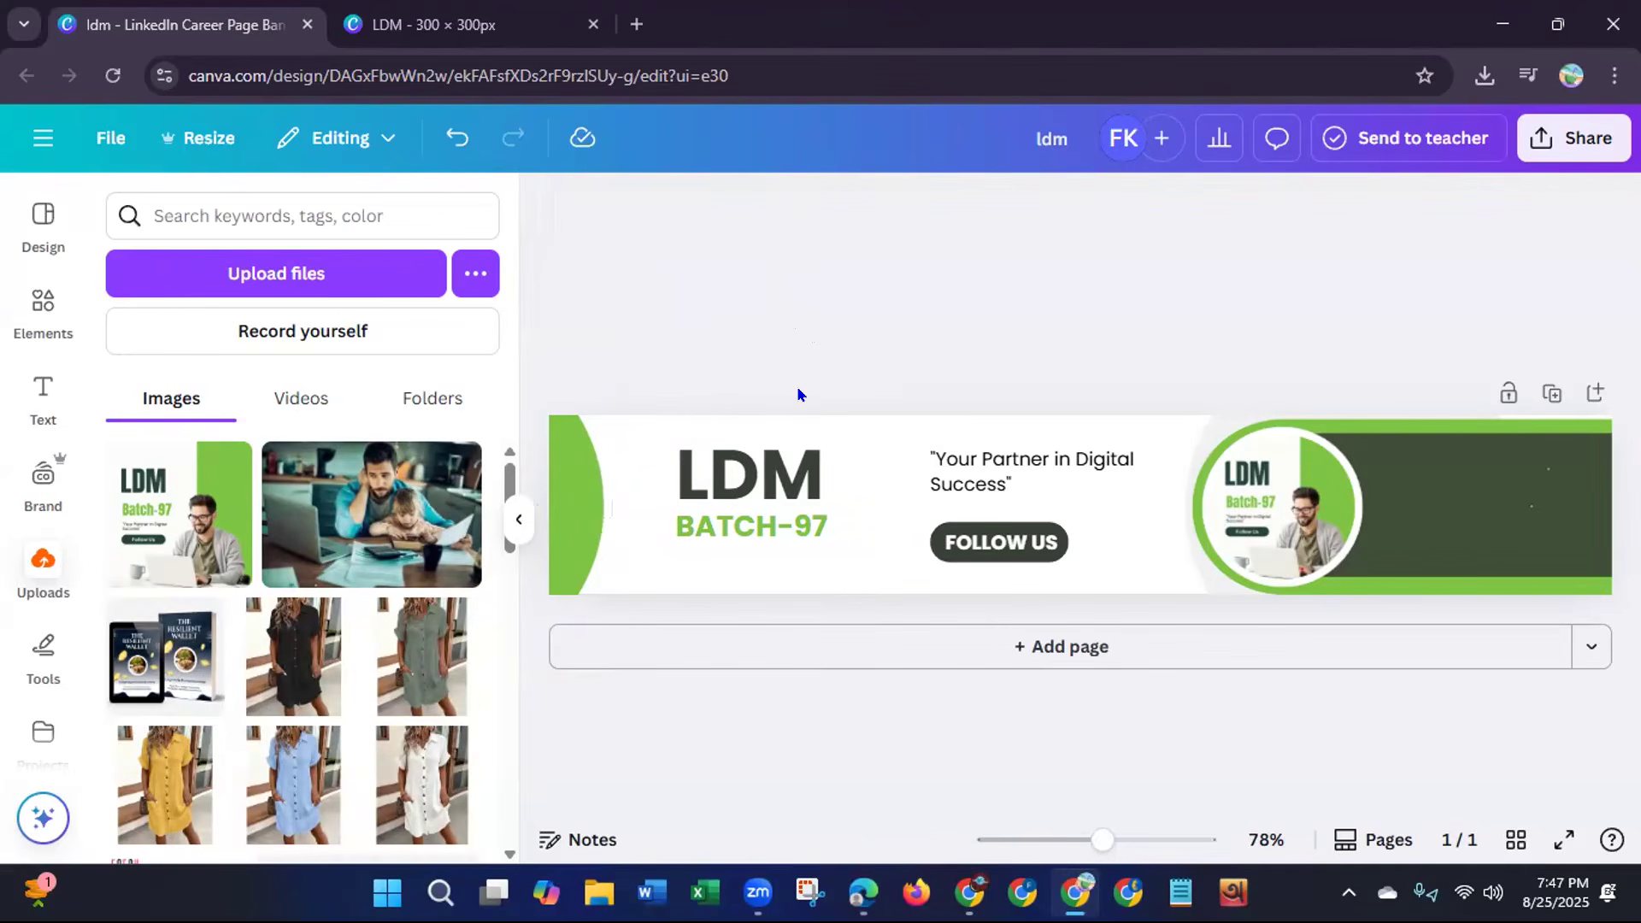
Enlarge the "Your Partner in Digital Success" tagline to font size 18.3, keeping it on two lines above the "FOLLOW US" button.
click(1018, 469)
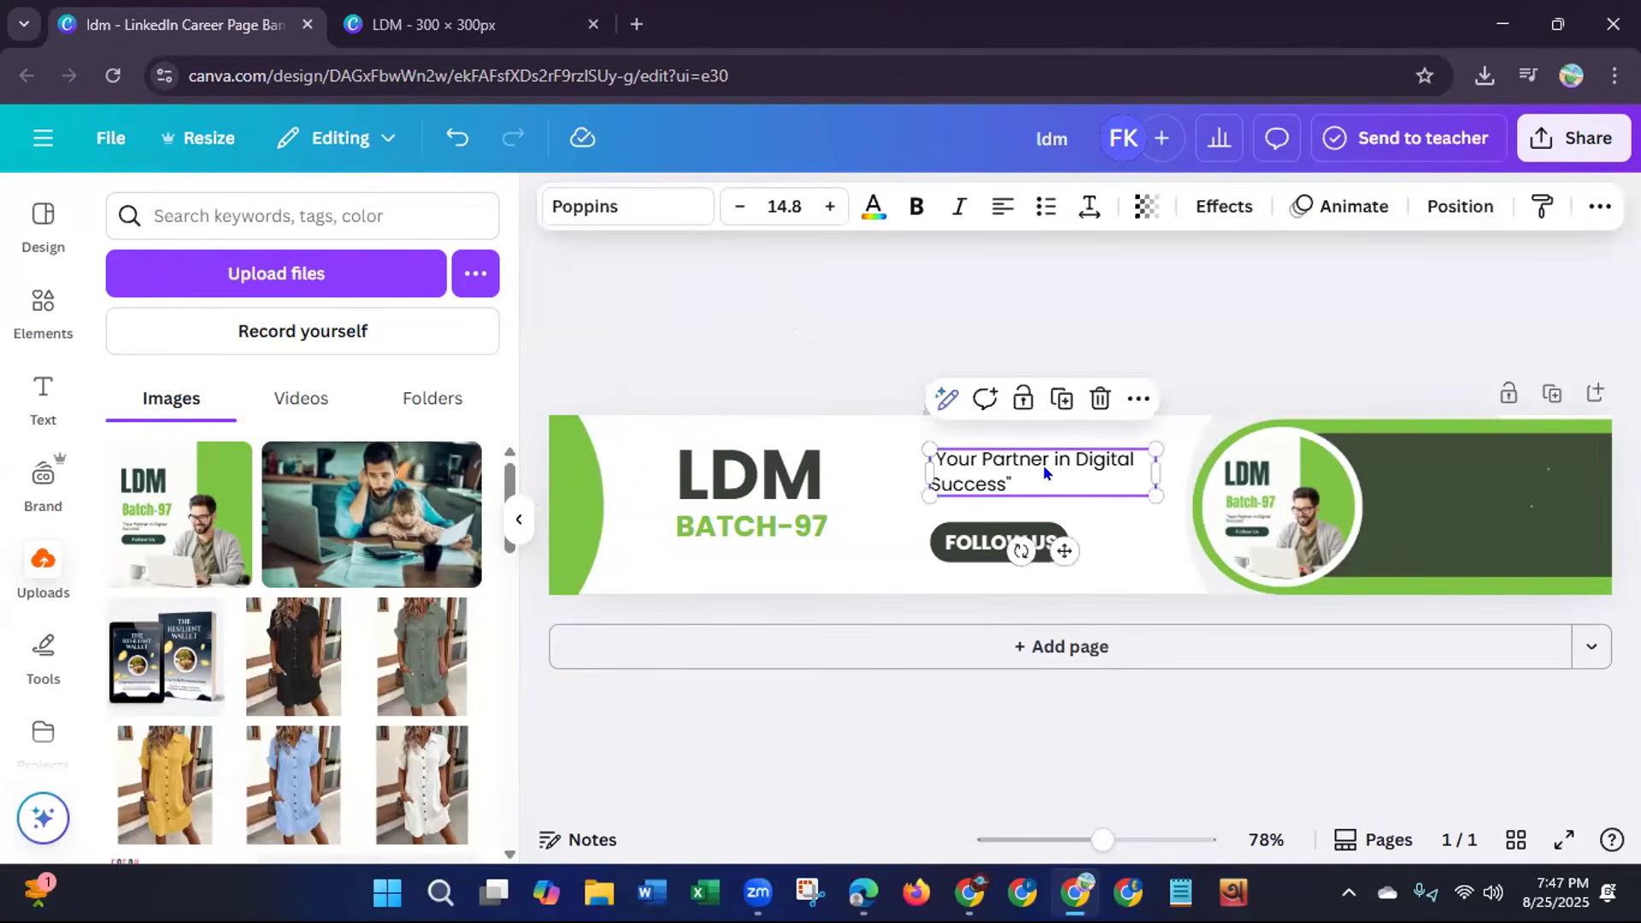
drag(1155, 472, 1151, 519)
drag(1002, 476, 1002, 475)
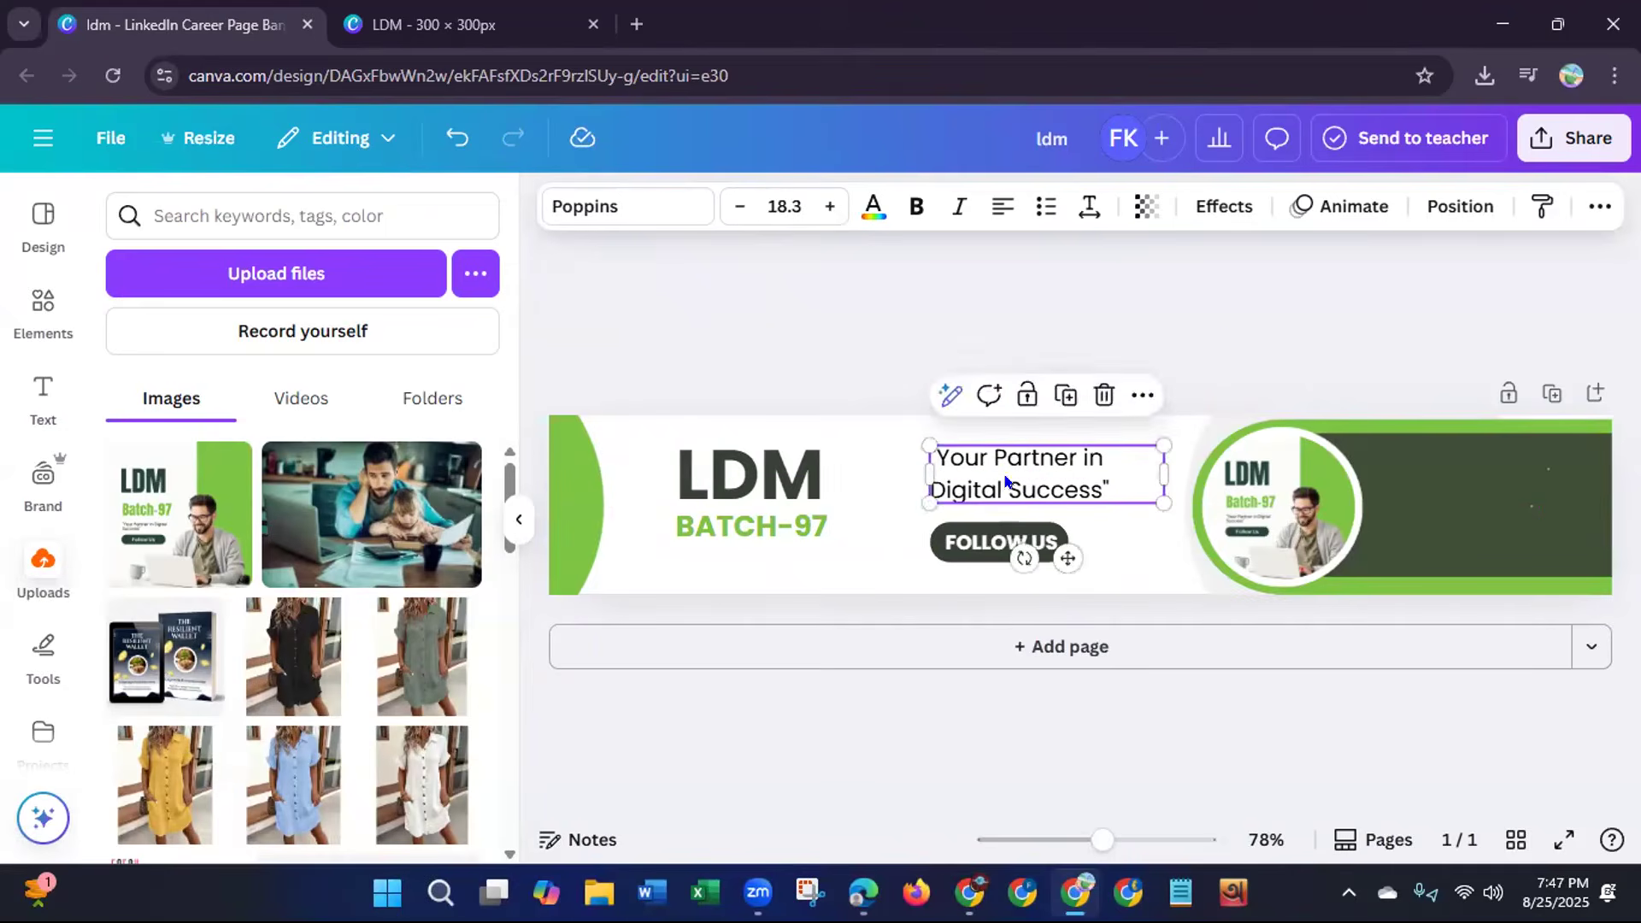
click(1219, 312)
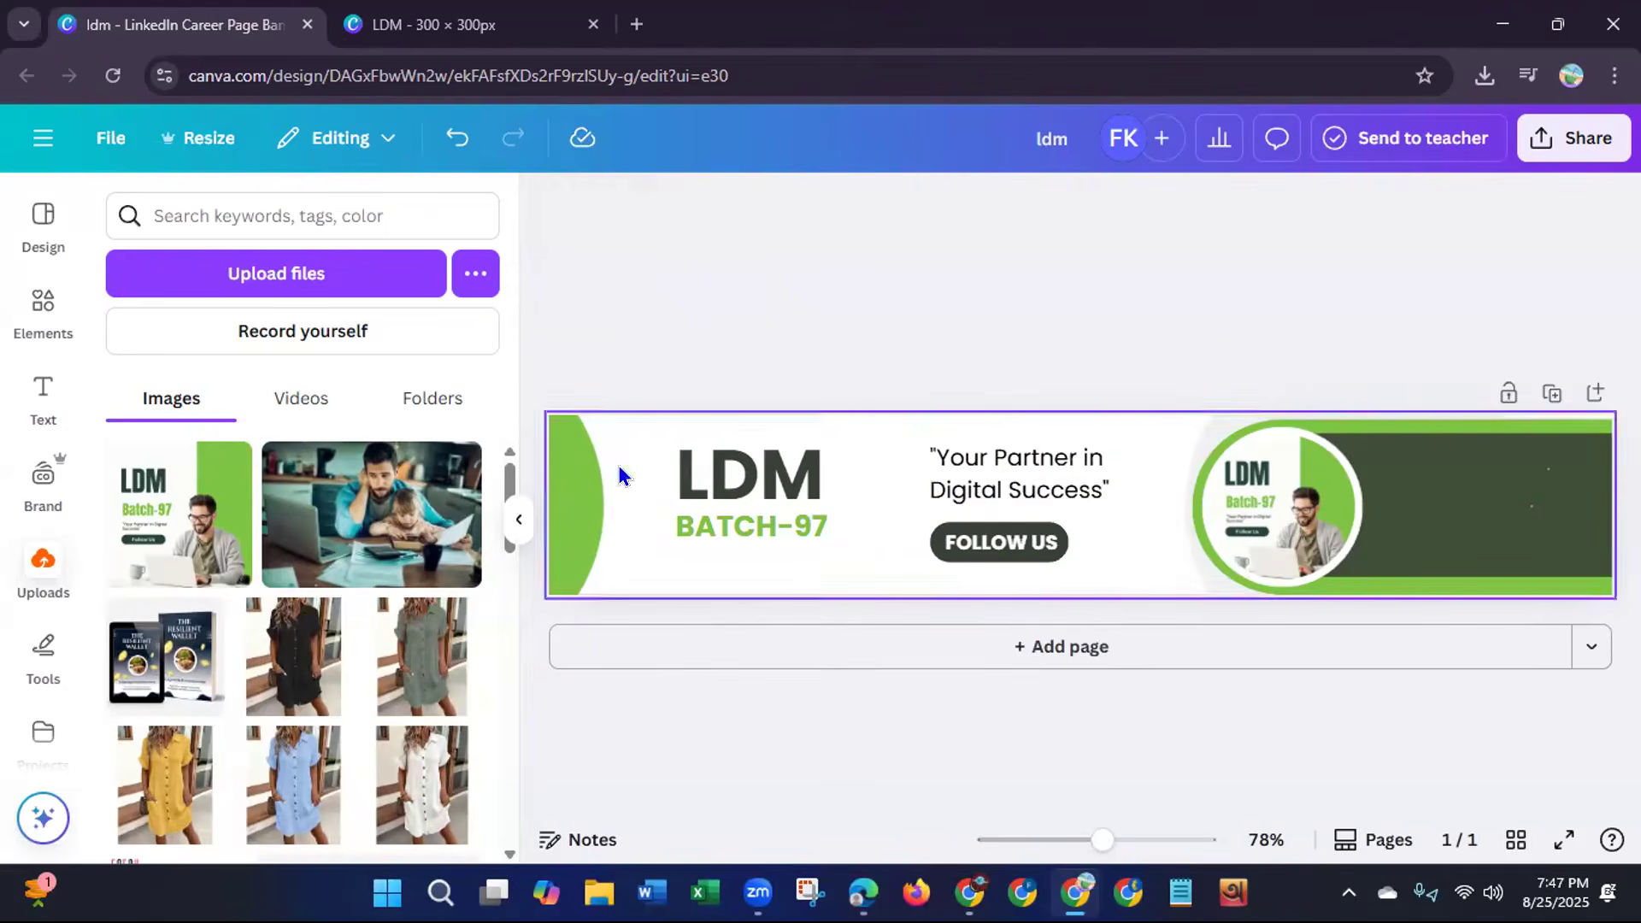
Reposition the pale and green curves at the banner's left edge farther inward, leaving a pale rim beside the green one.
click(580, 479)
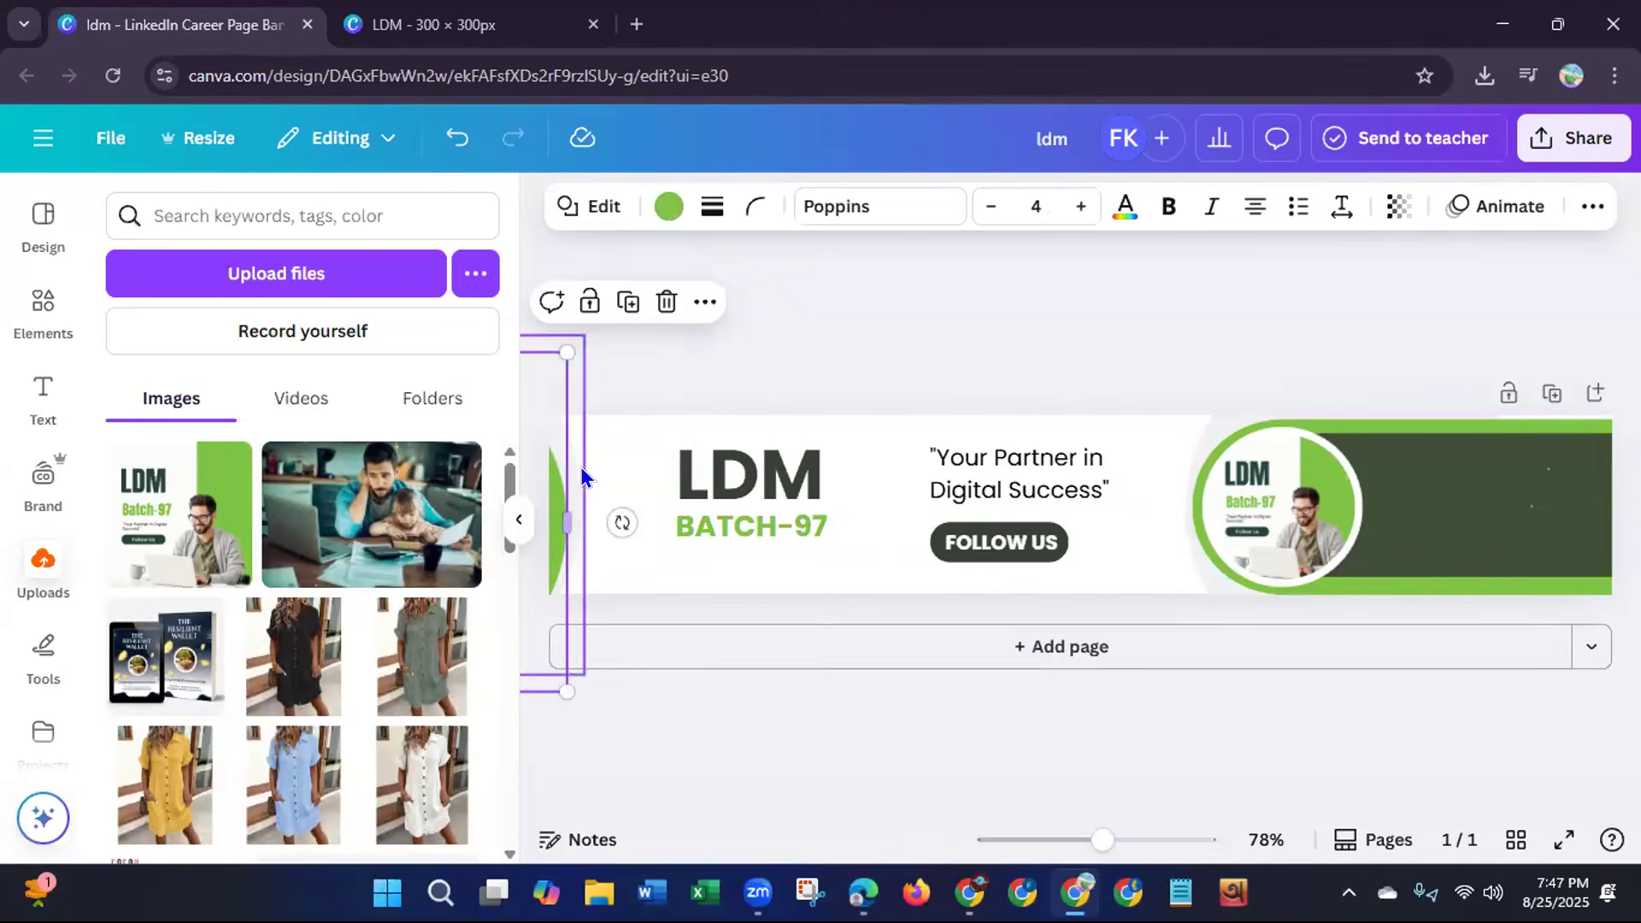
click(573, 460)
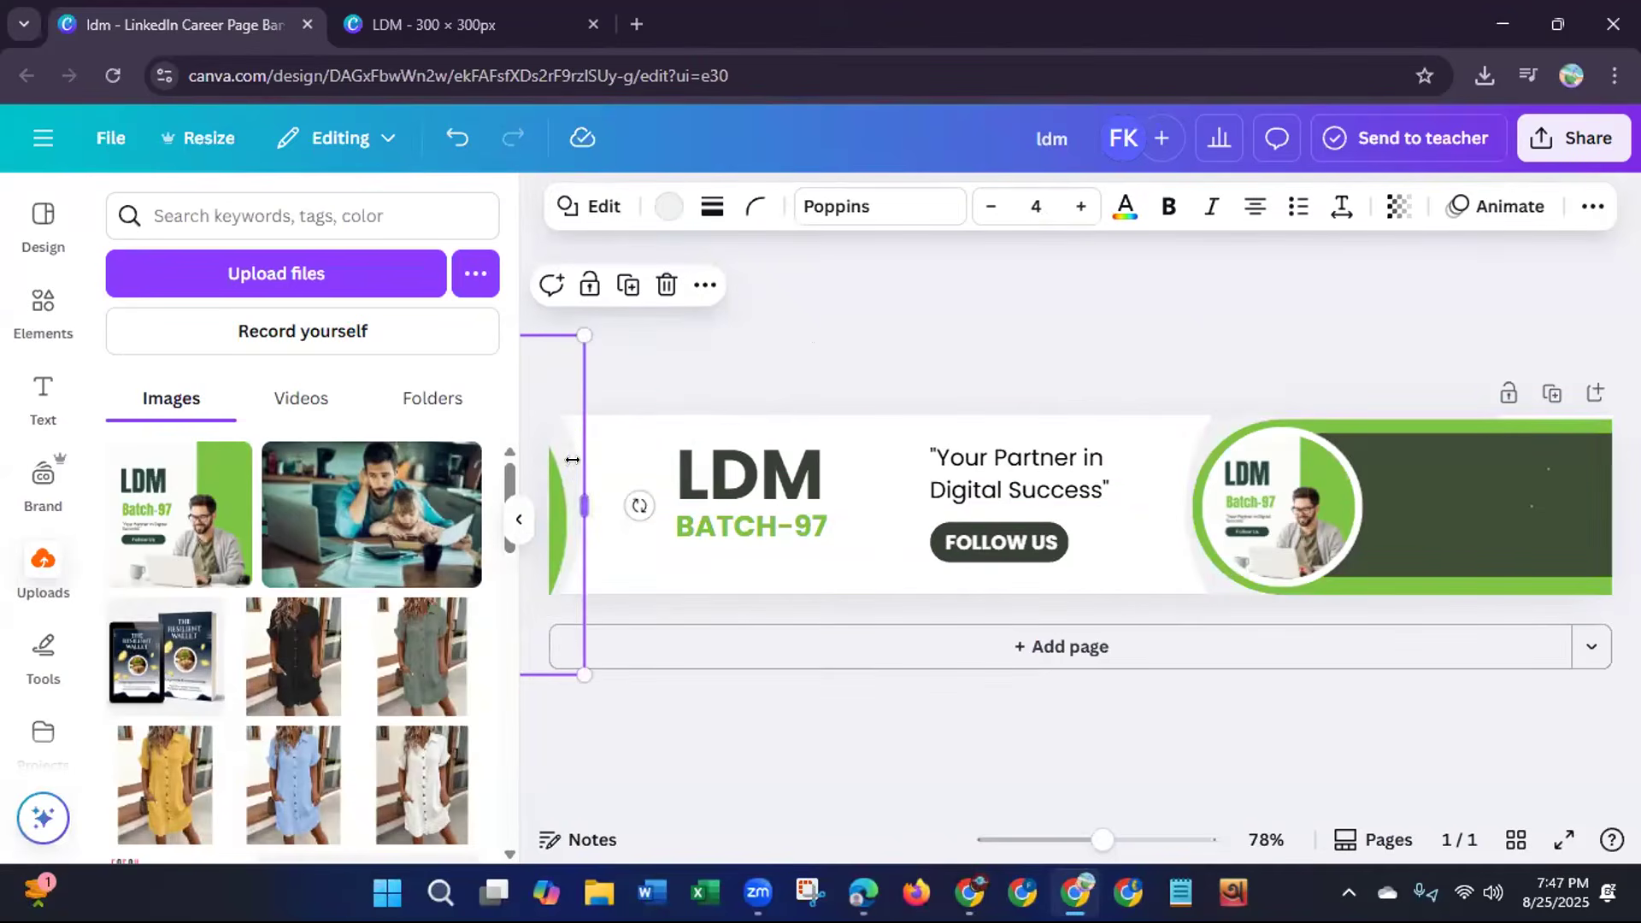
drag(568, 464, 593, 490)
click(550, 517)
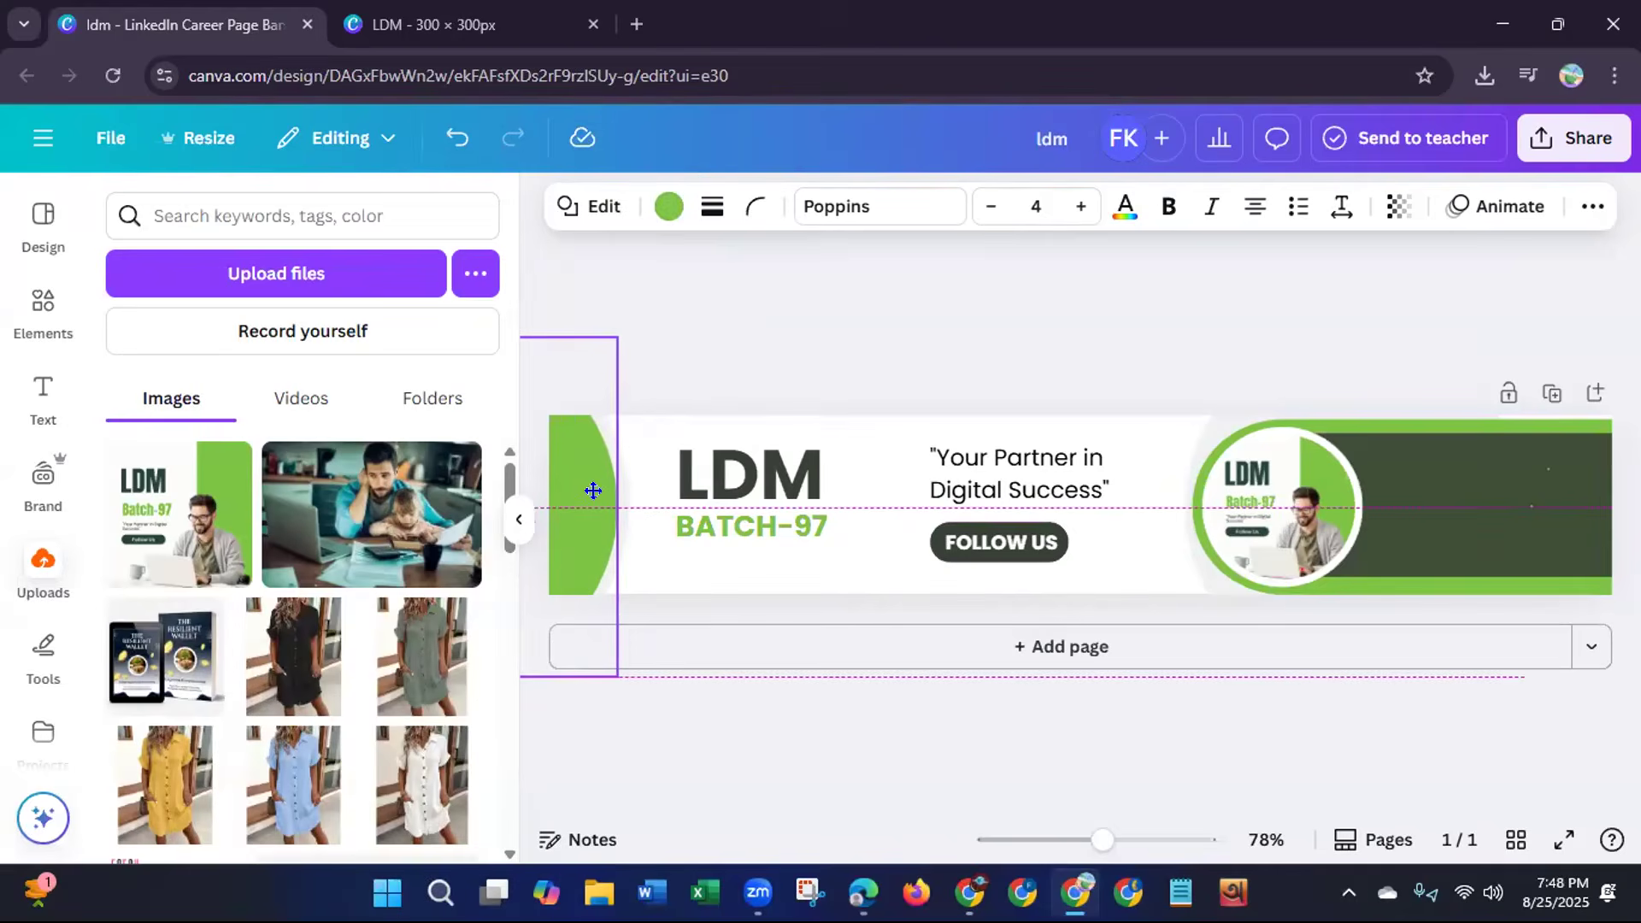
drag(593, 491, 589, 485)
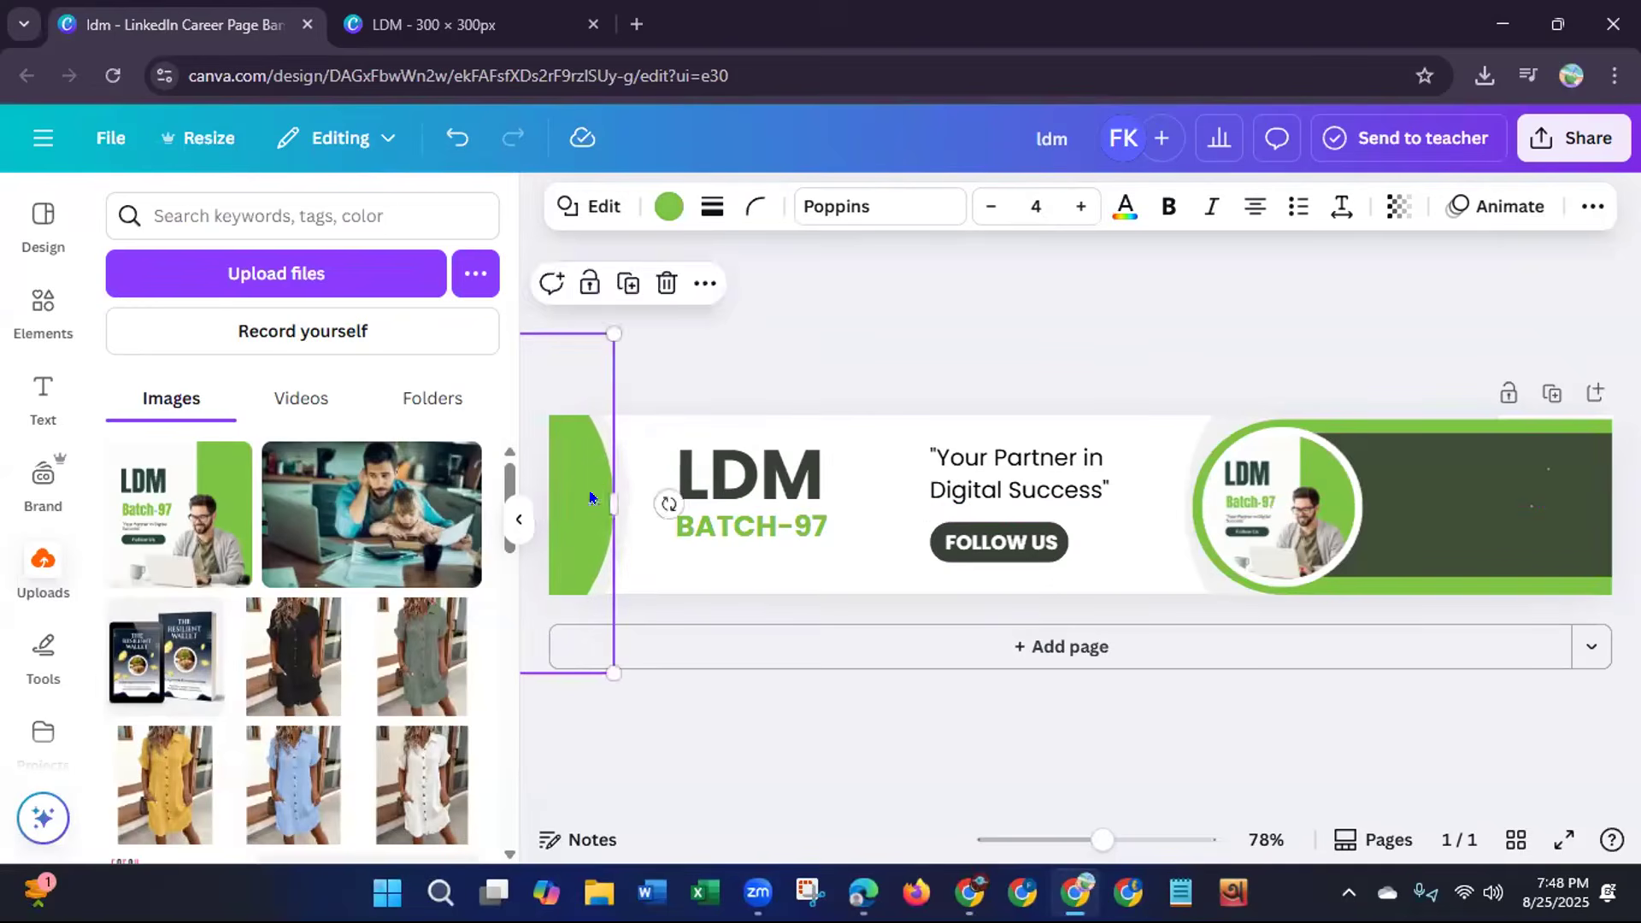
click(829, 363)
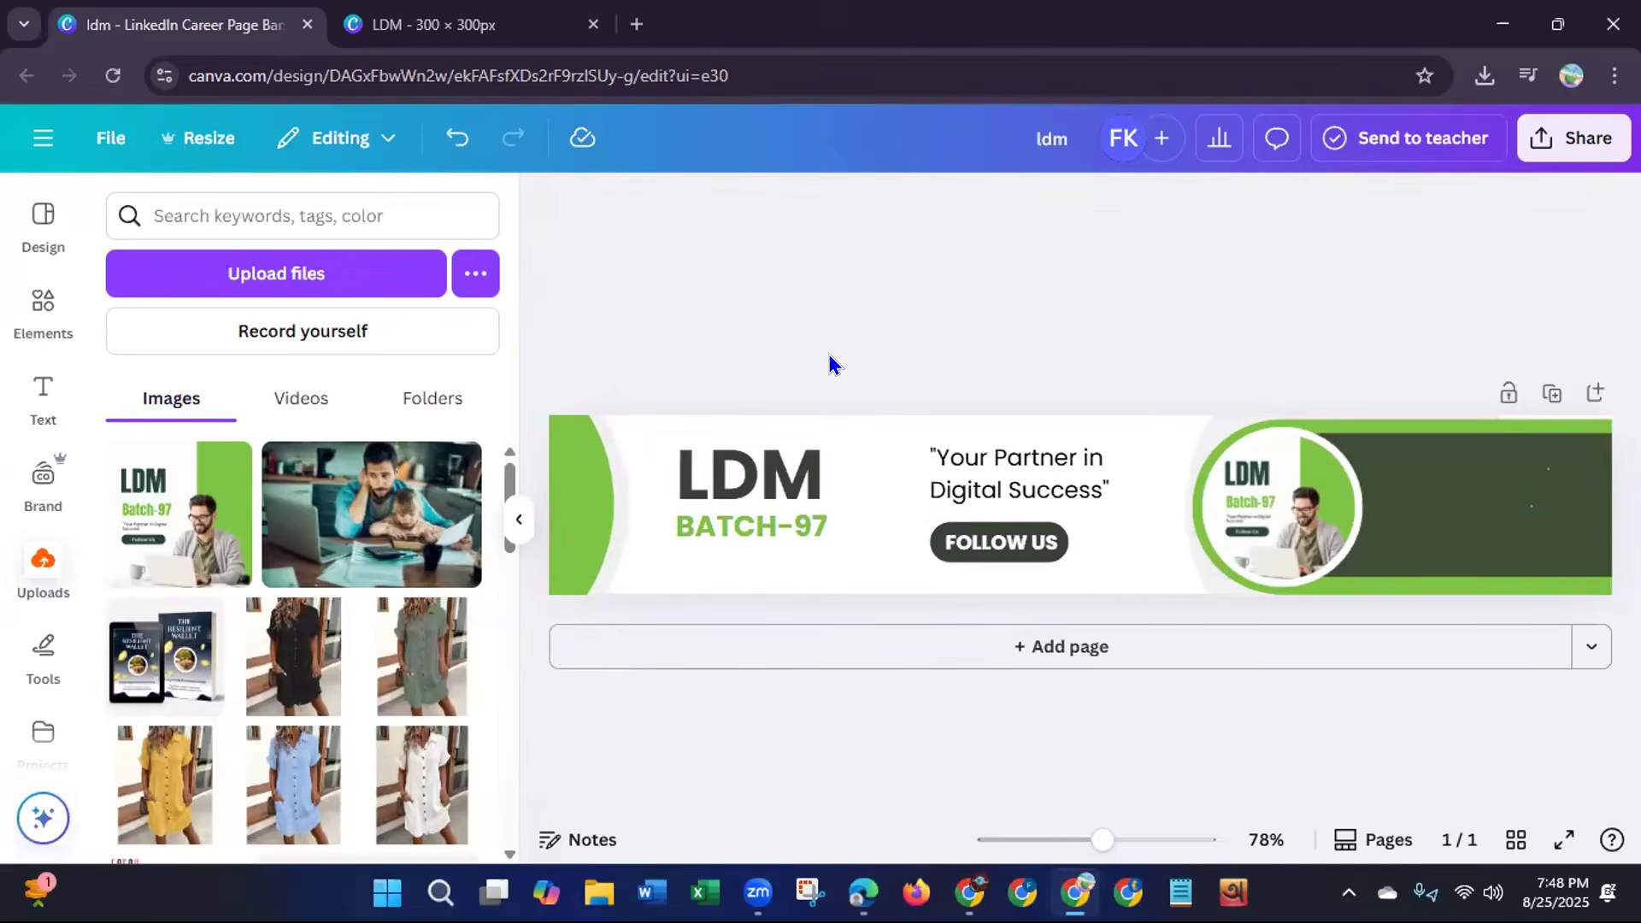
Try the photo's light green and taupe on the pale curve behind the round photo, and undo both color changes.
click(1195, 422)
click(674, 212)
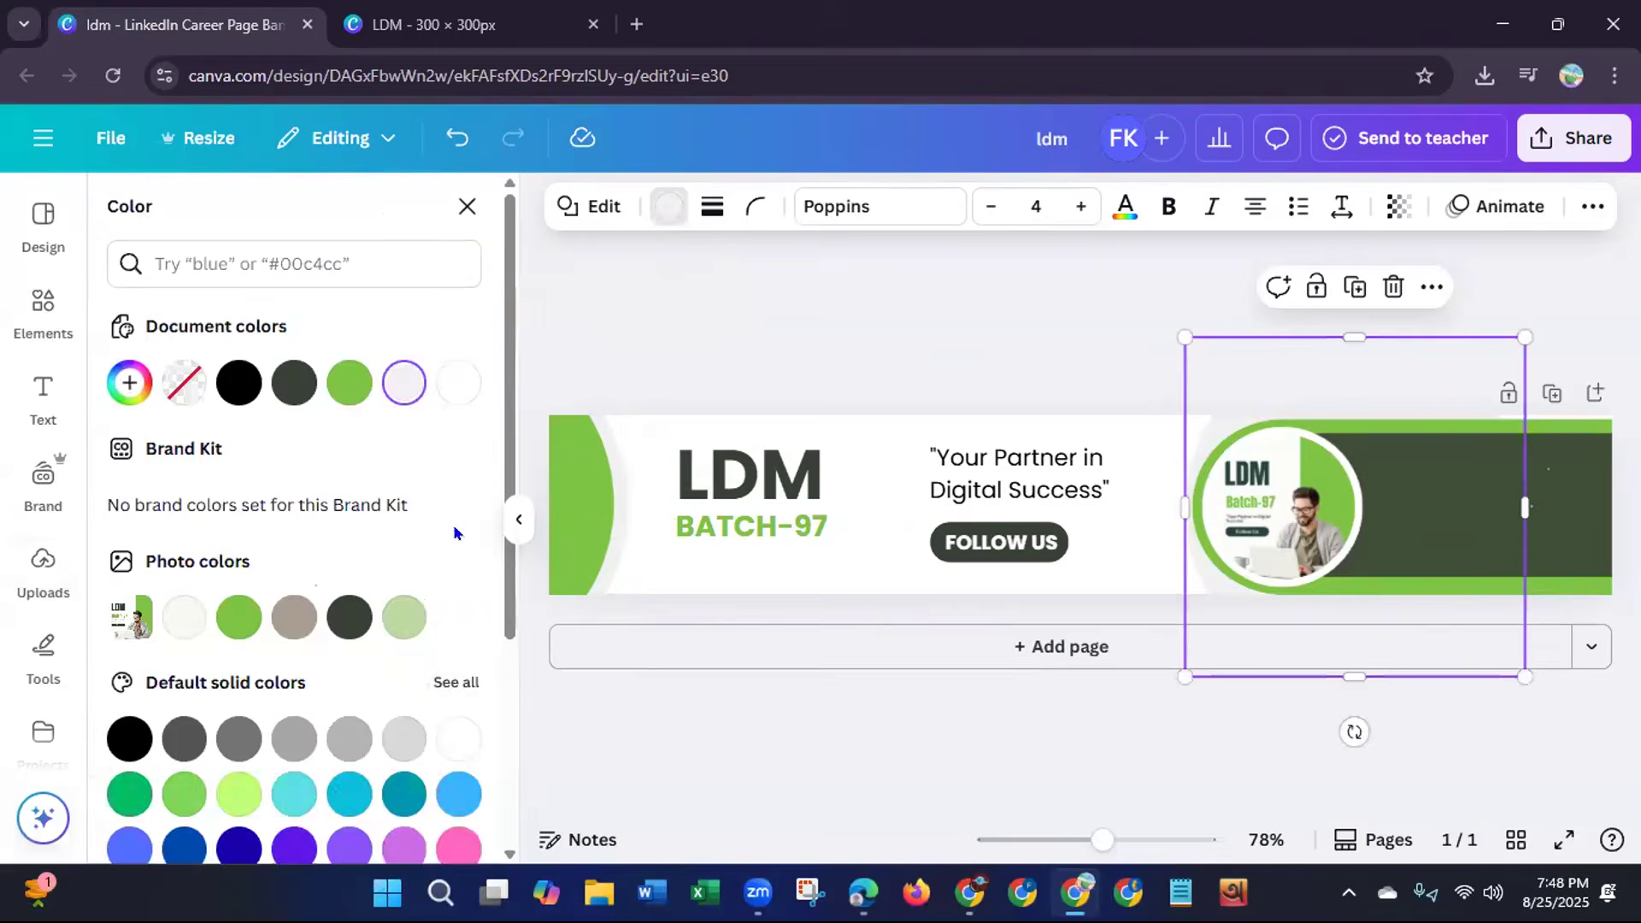
click(403, 612)
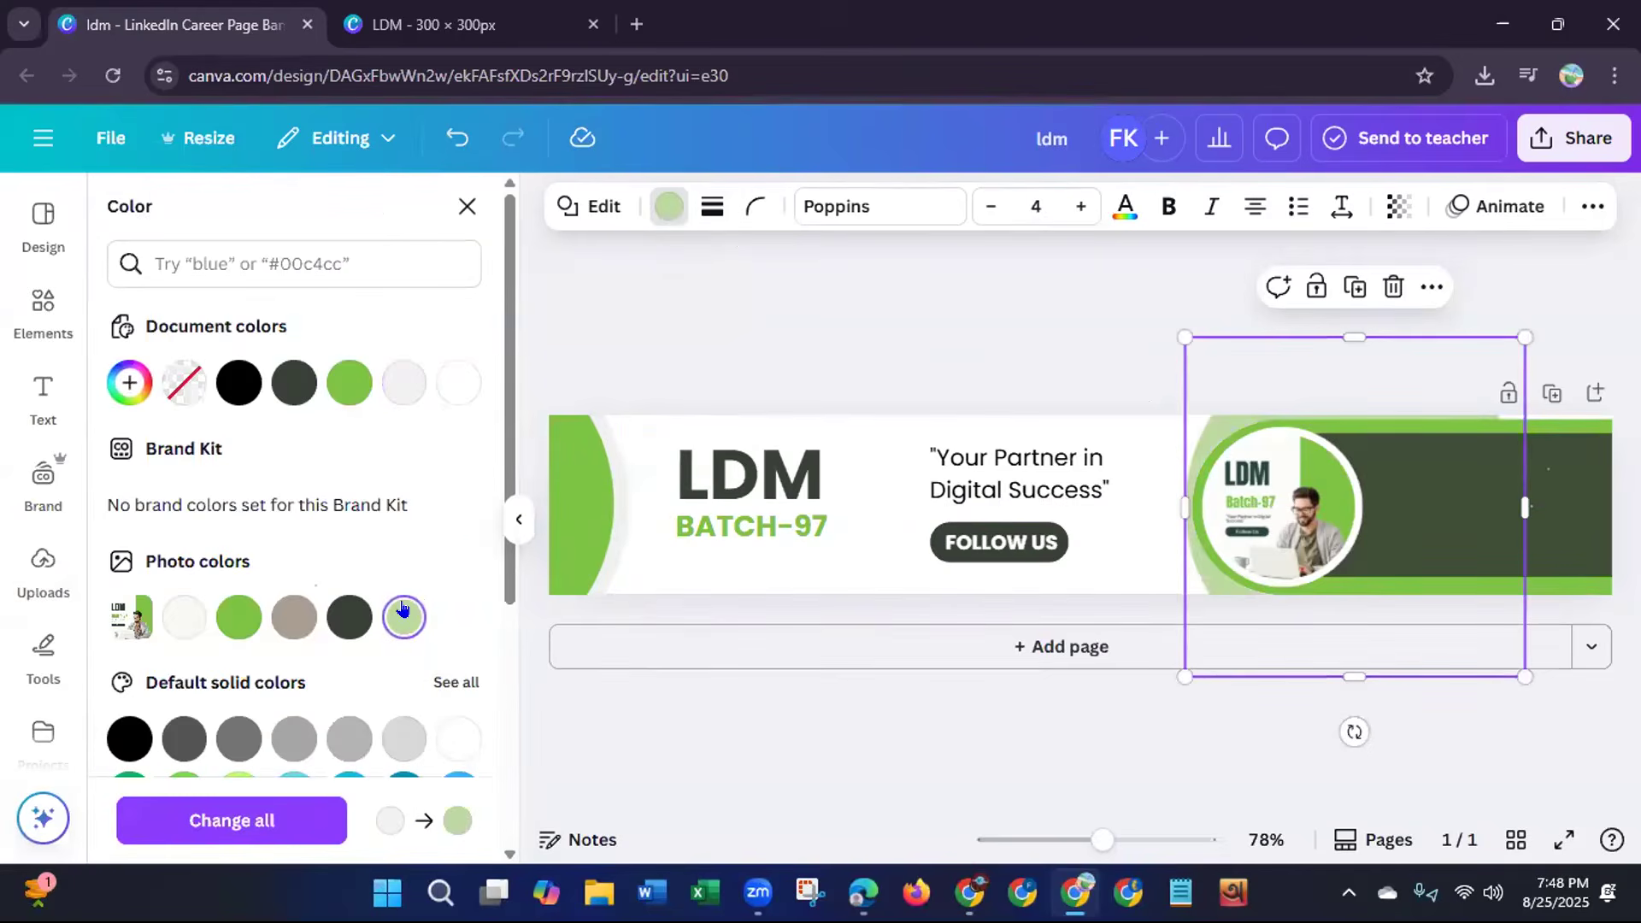
click(293, 624)
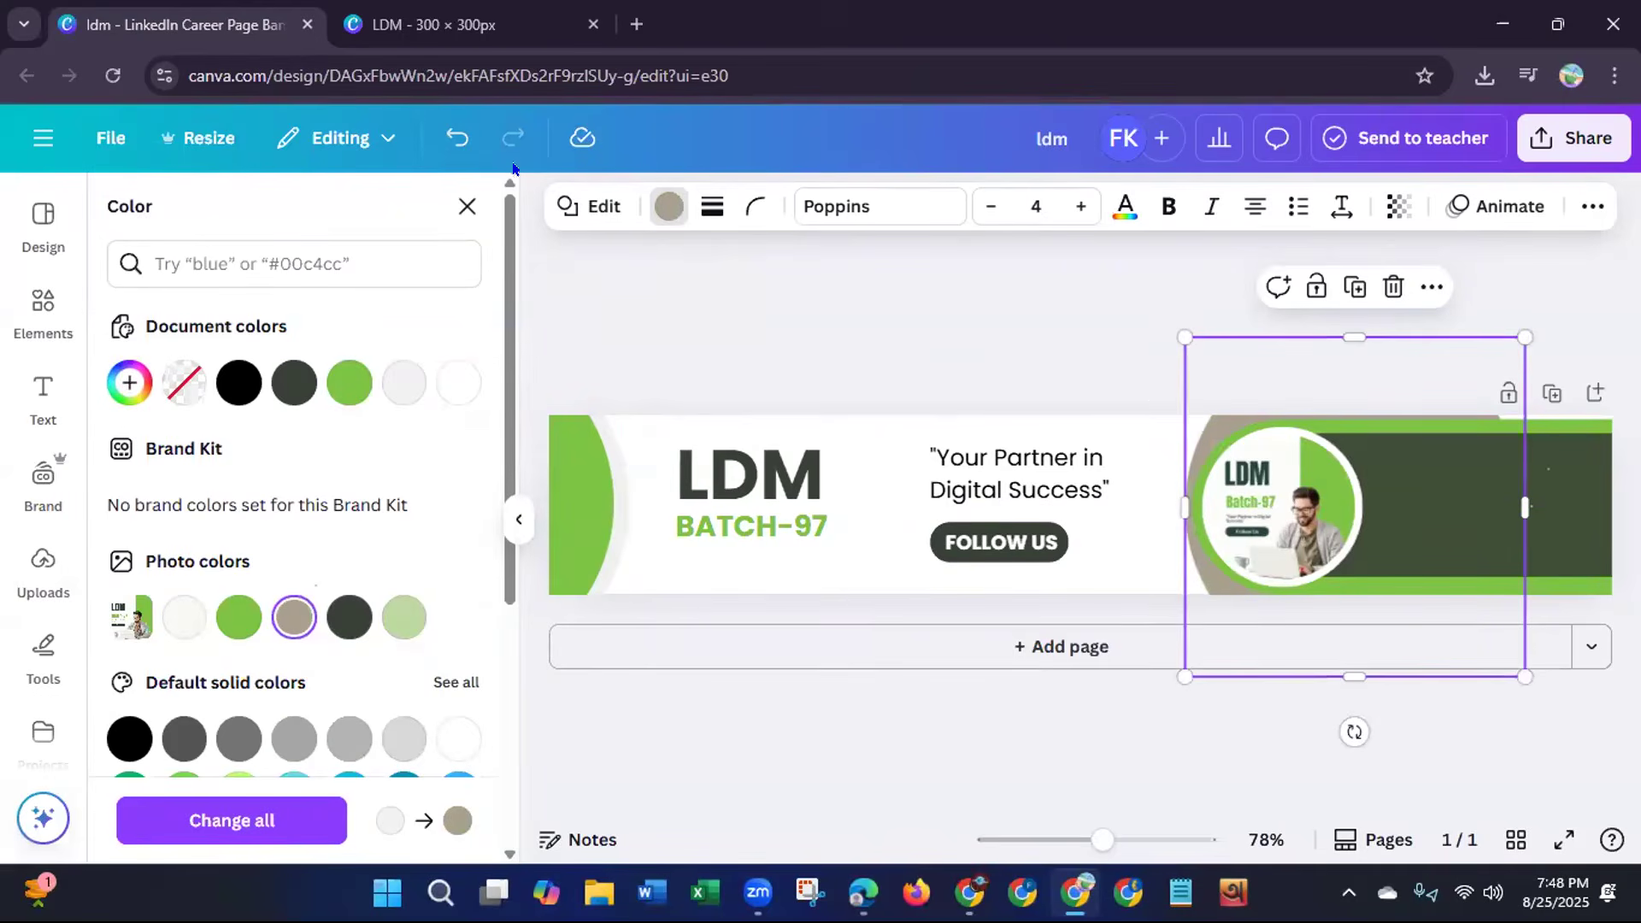
click(457, 139)
click(457, 139)
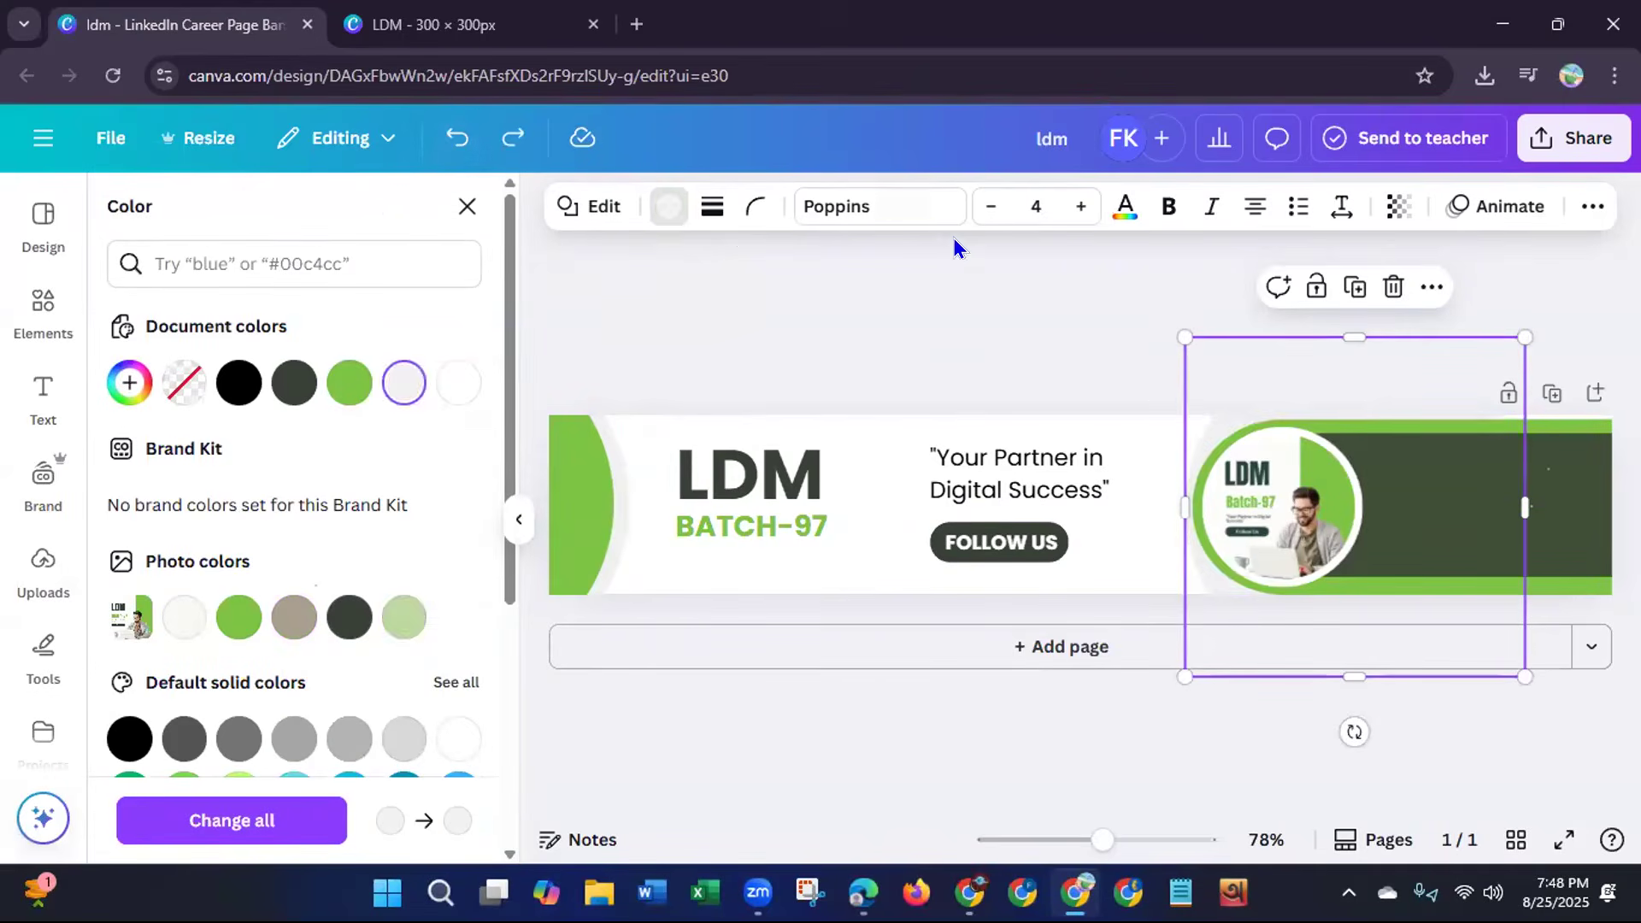
click(981, 319)
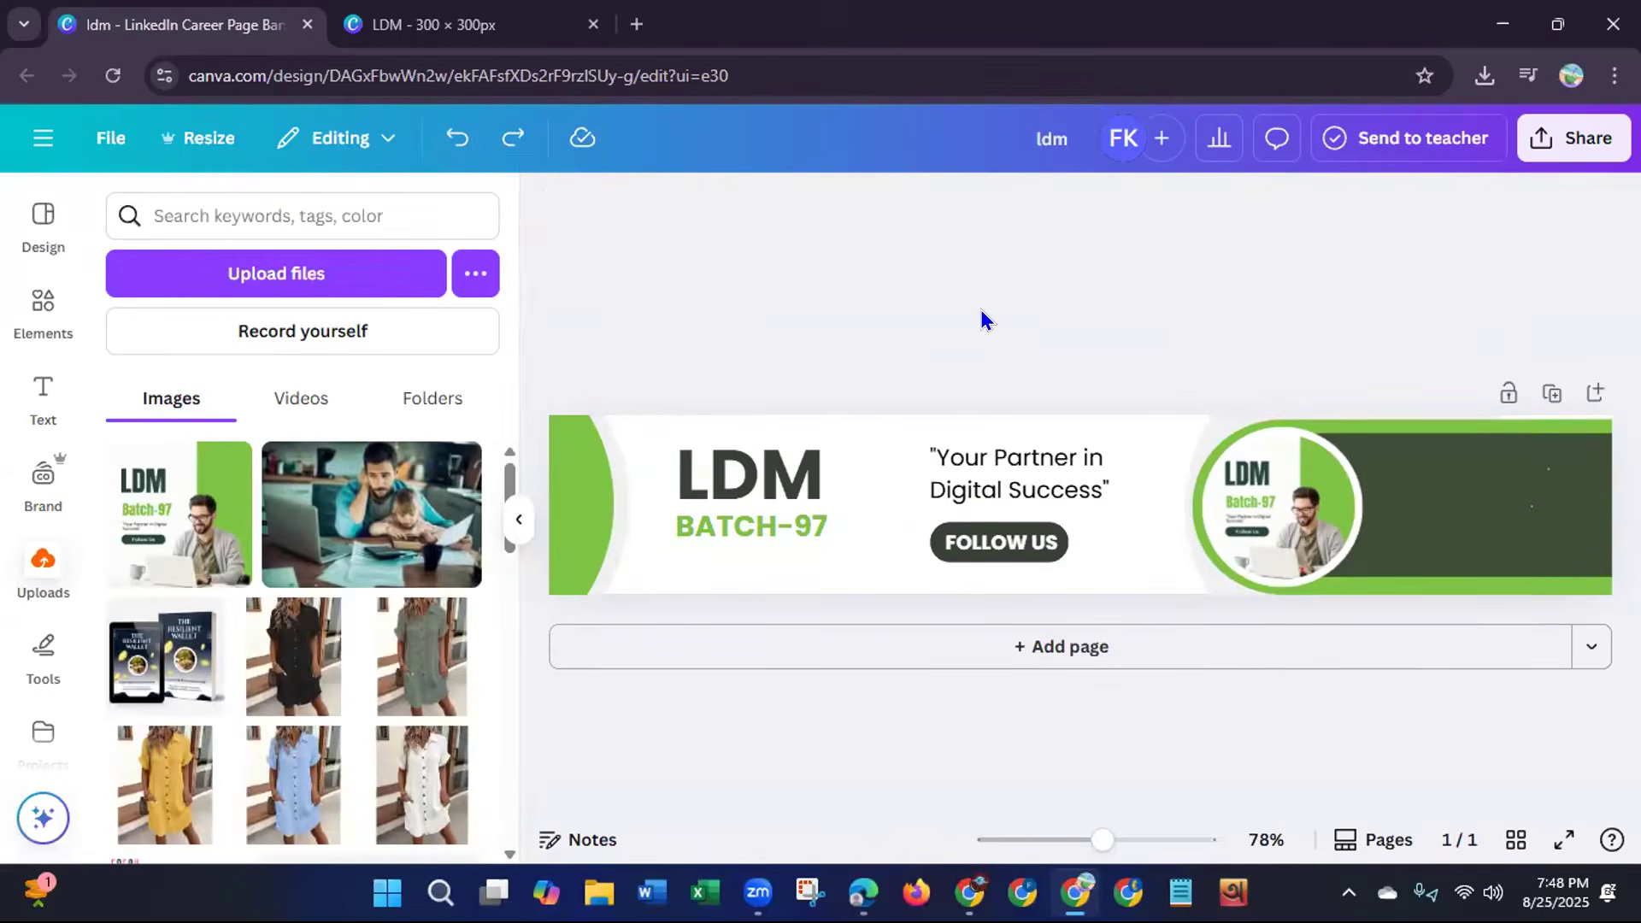
Download the banner design as a JPG file.
click(1581, 141)
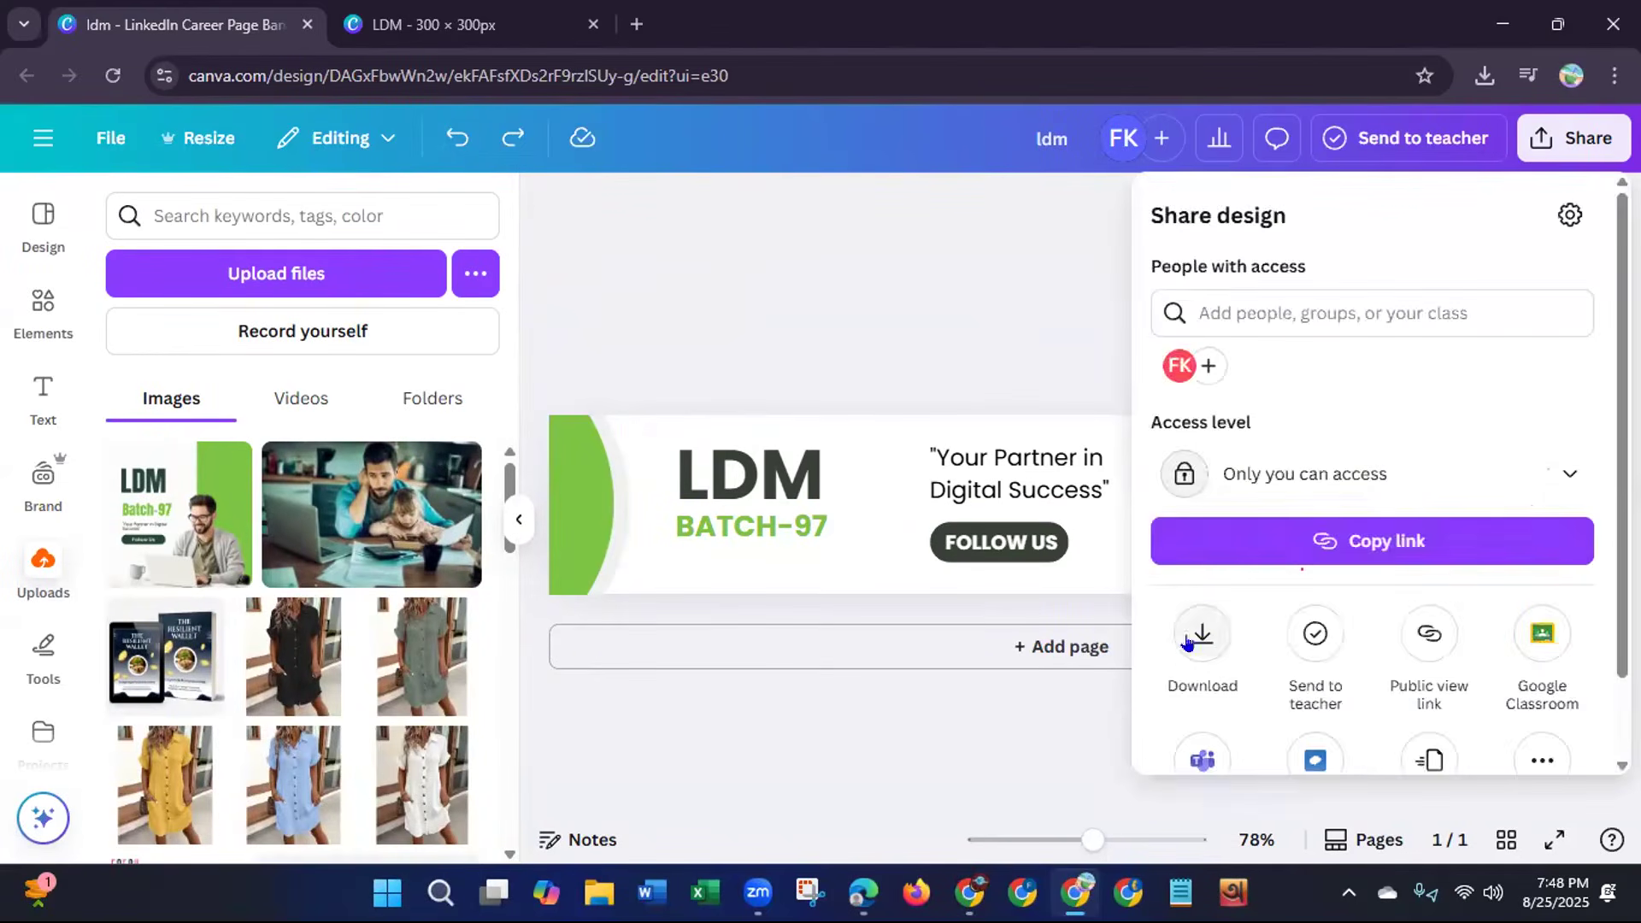
click(1196, 637)
click(1464, 307)
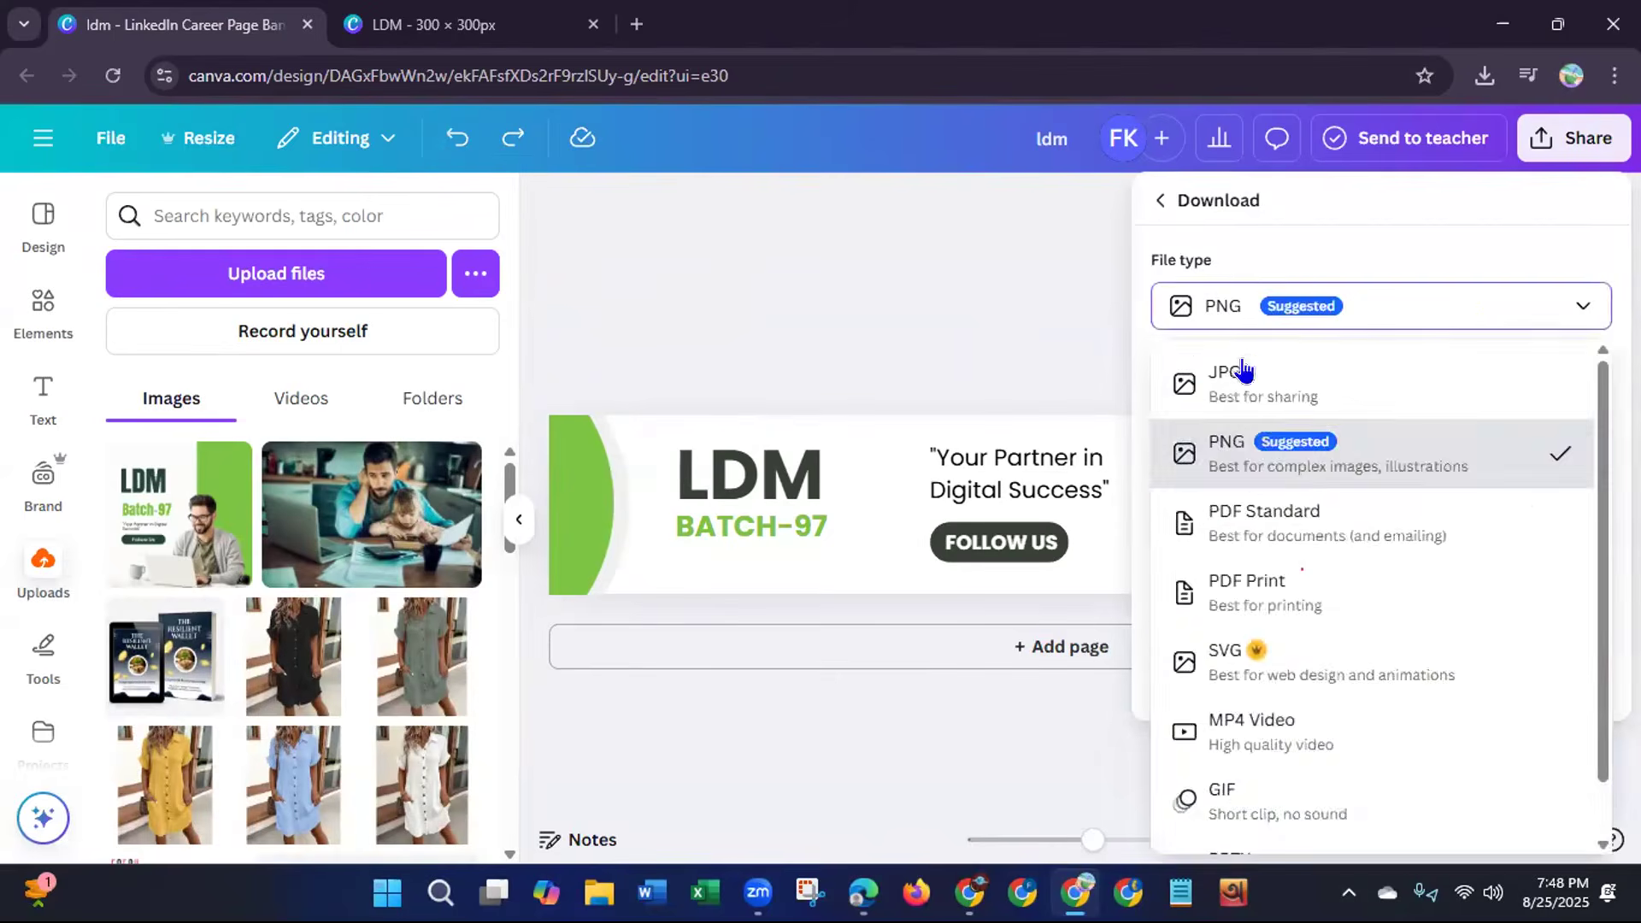
click(1240, 373)
click(1464, 717)
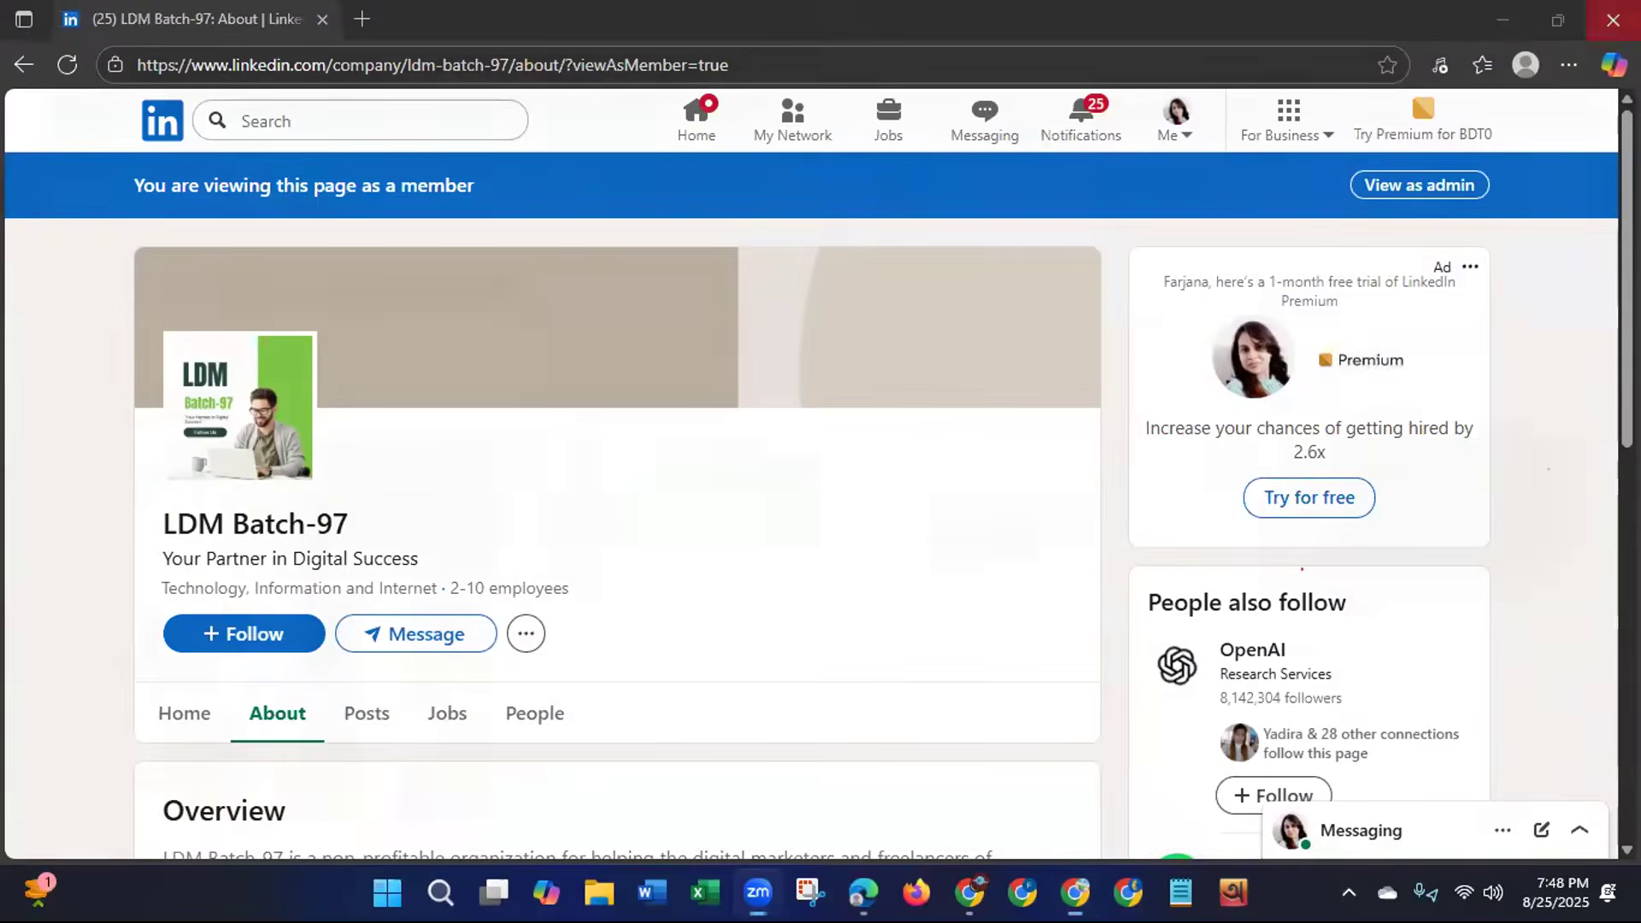
Return to the LDM Batch-97 page on LinkedIn, switch it to admin view and open its cover image for editing.
click(1613, 24)
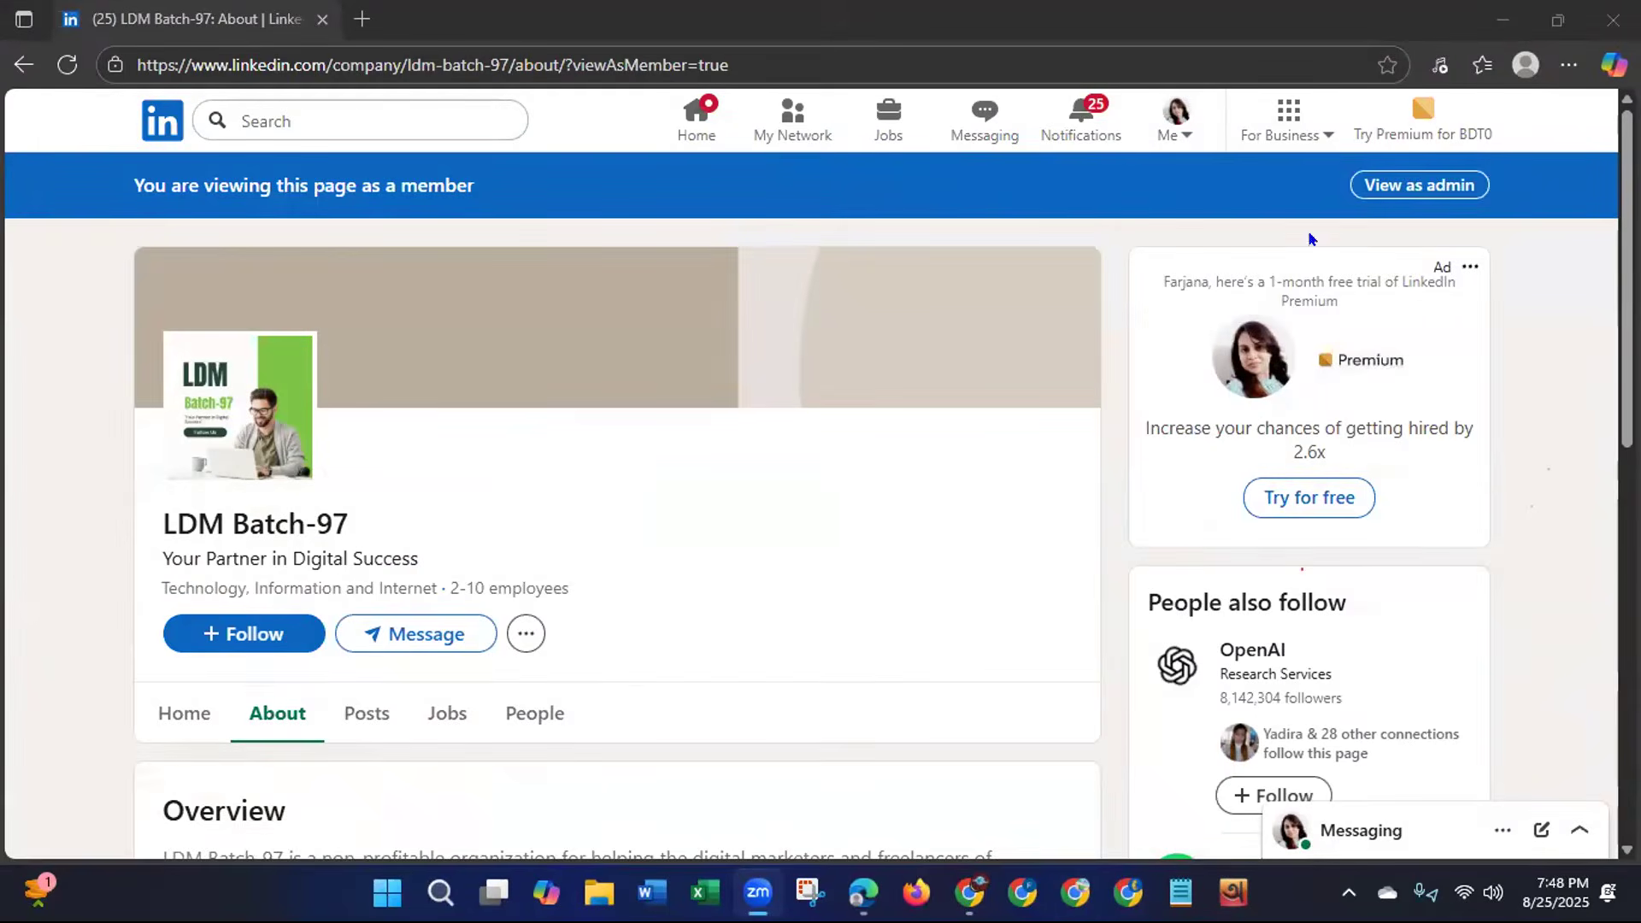
click(1406, 186)
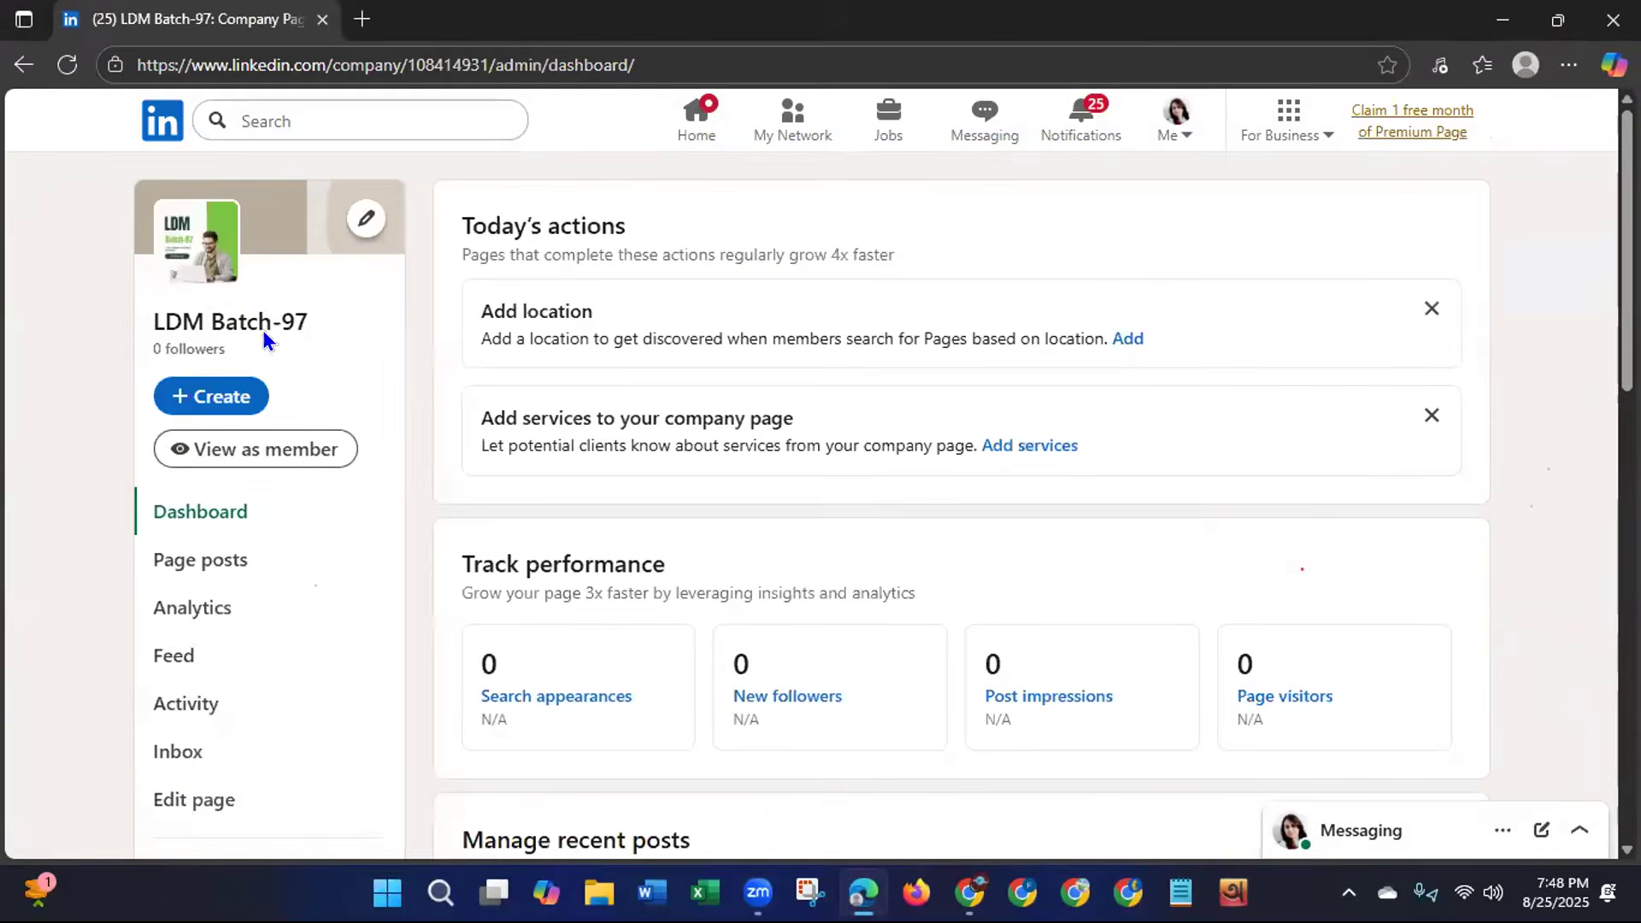
click(365, 220)
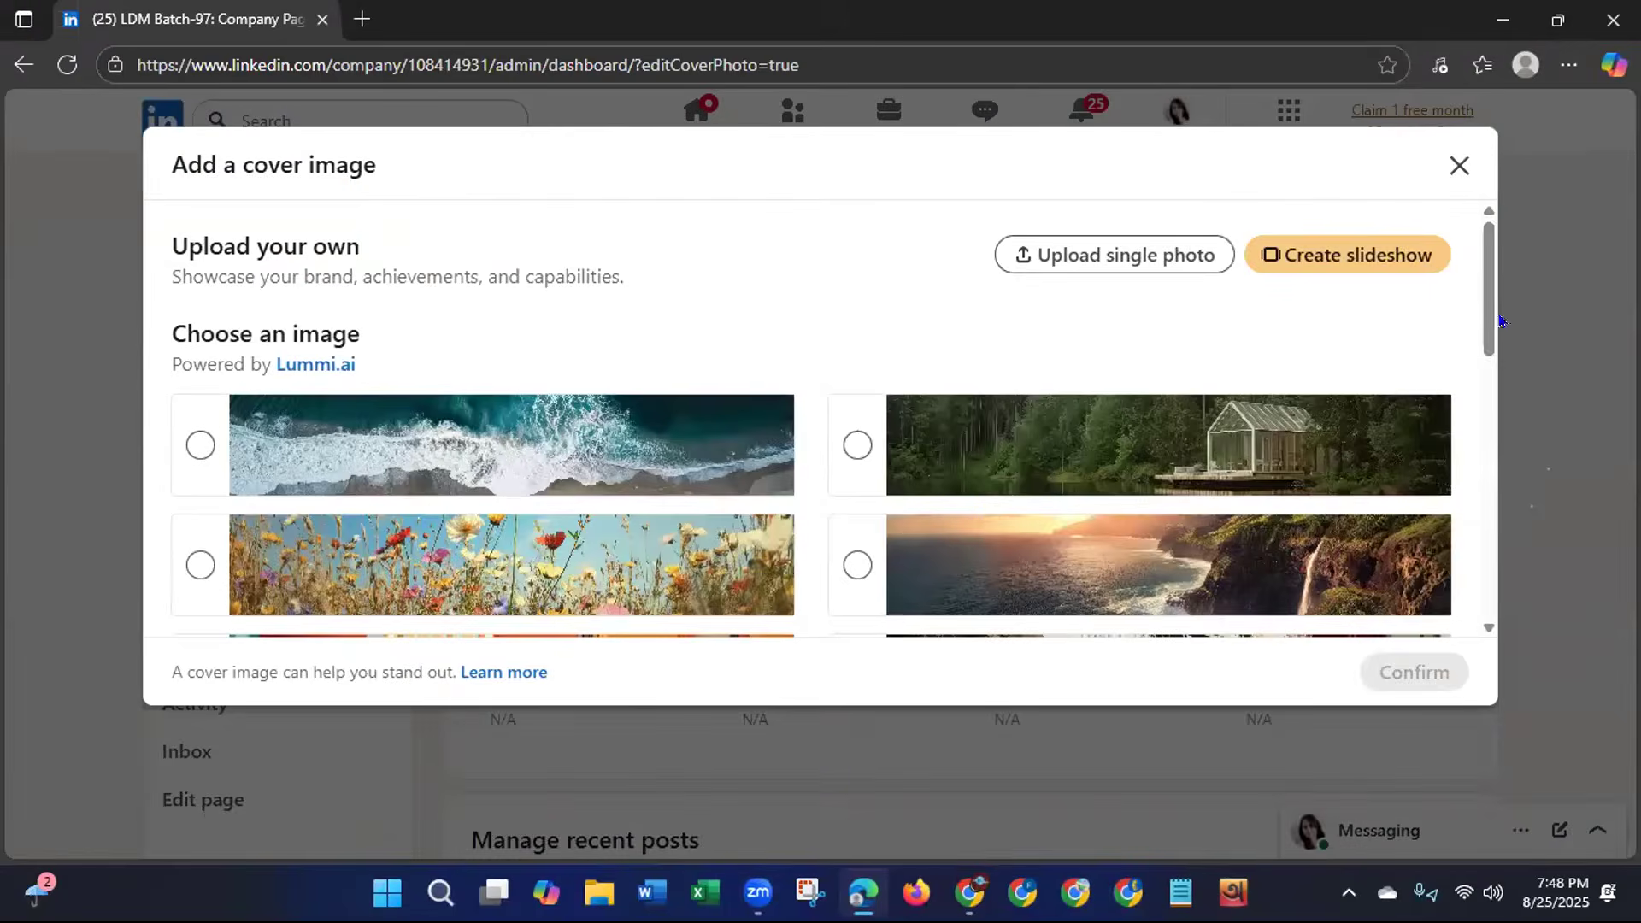
Upload the single photo ldm (5) from Downloads as the page's cover image and apply it without changing the crop.
drag(1485, 328, 1470, 609)
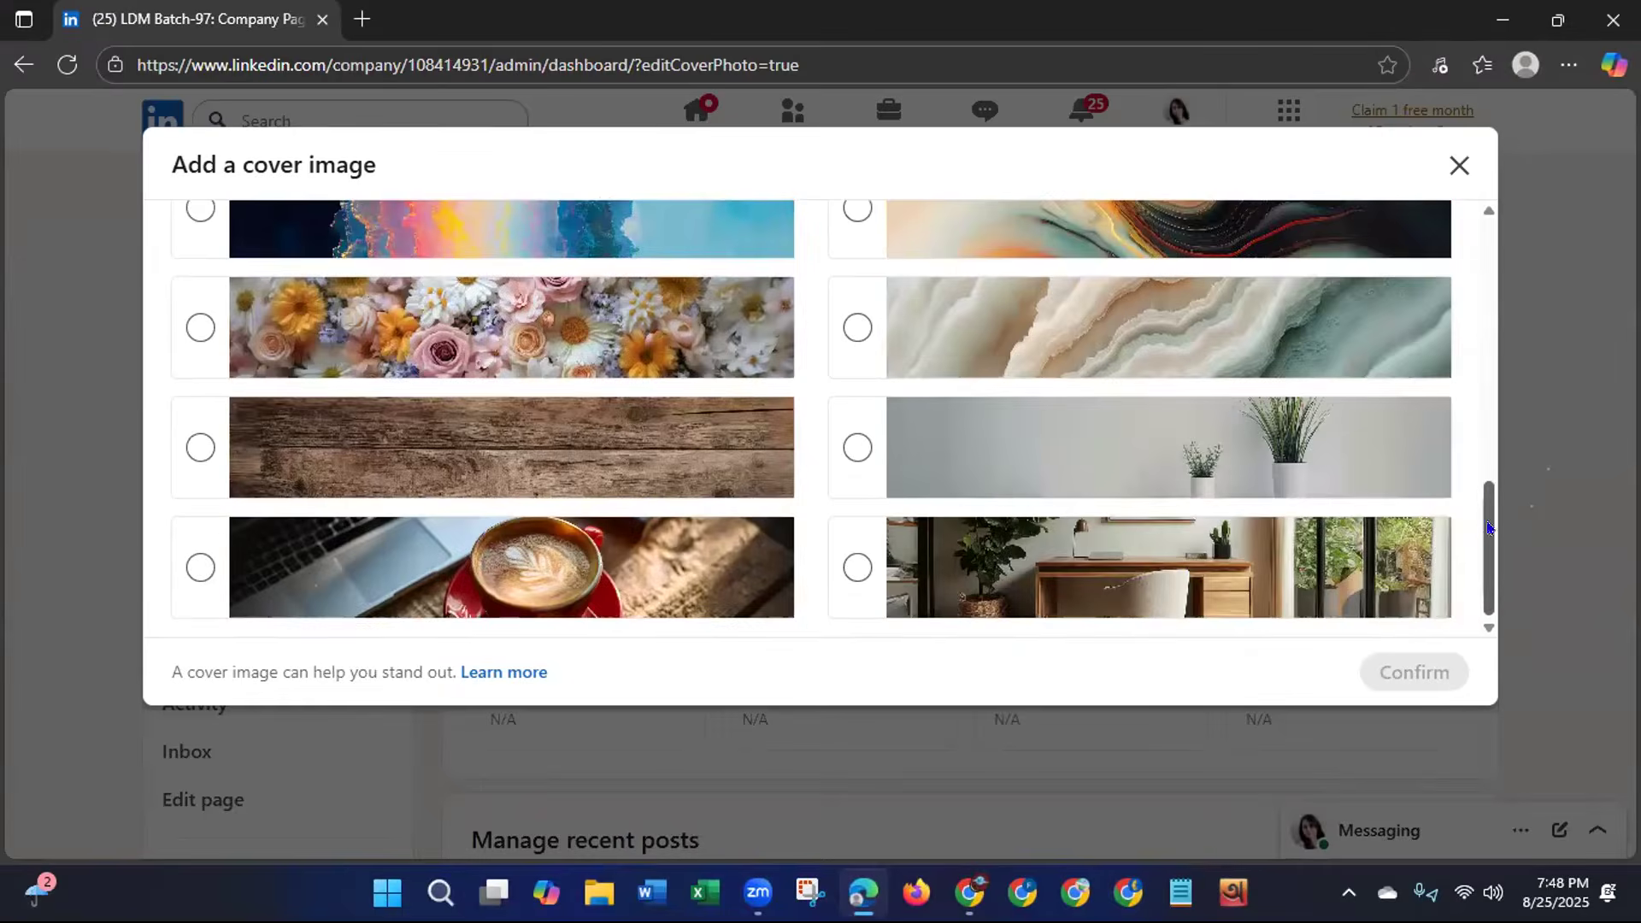
drag(1487, 523, 1501, 178)
click(1086, 248)
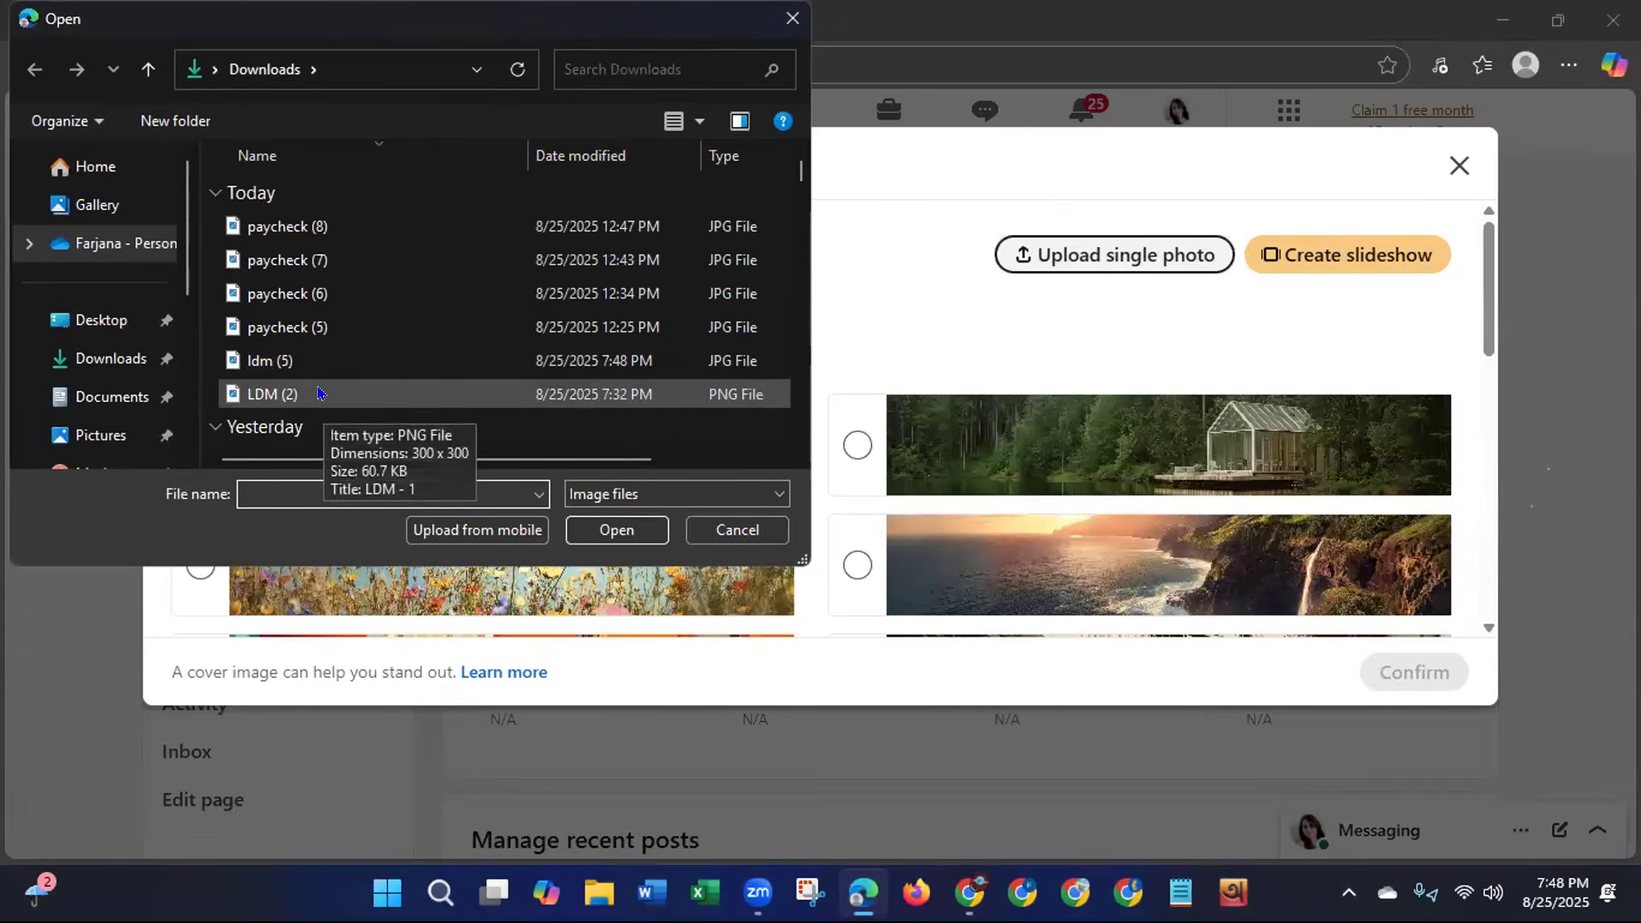
click(337, 360)
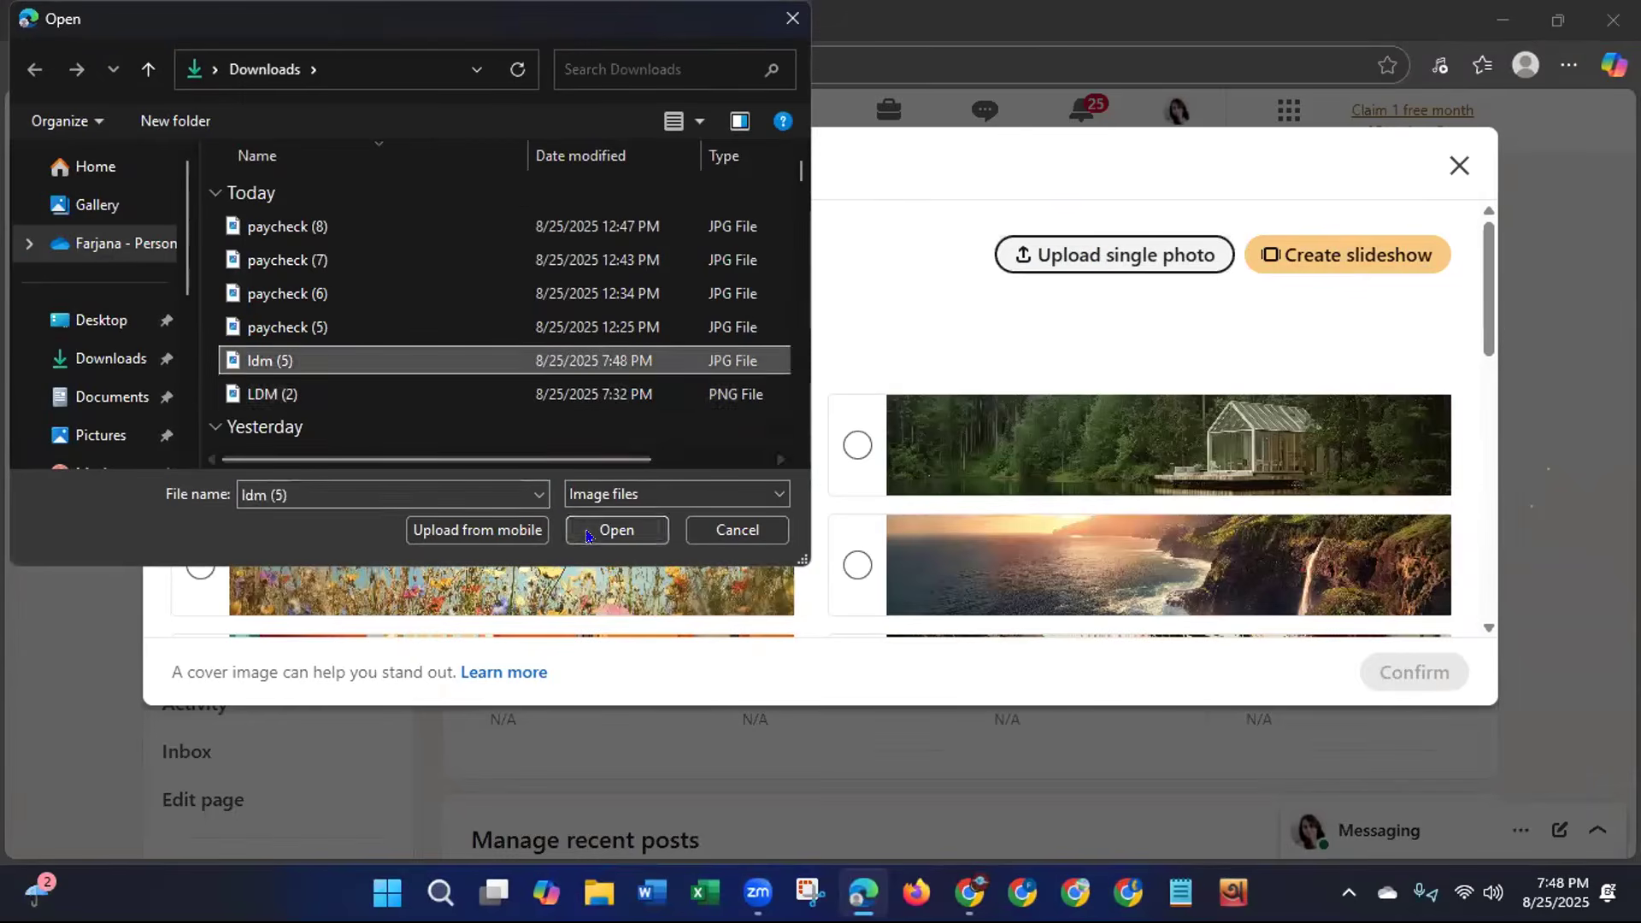
click(613, 531)
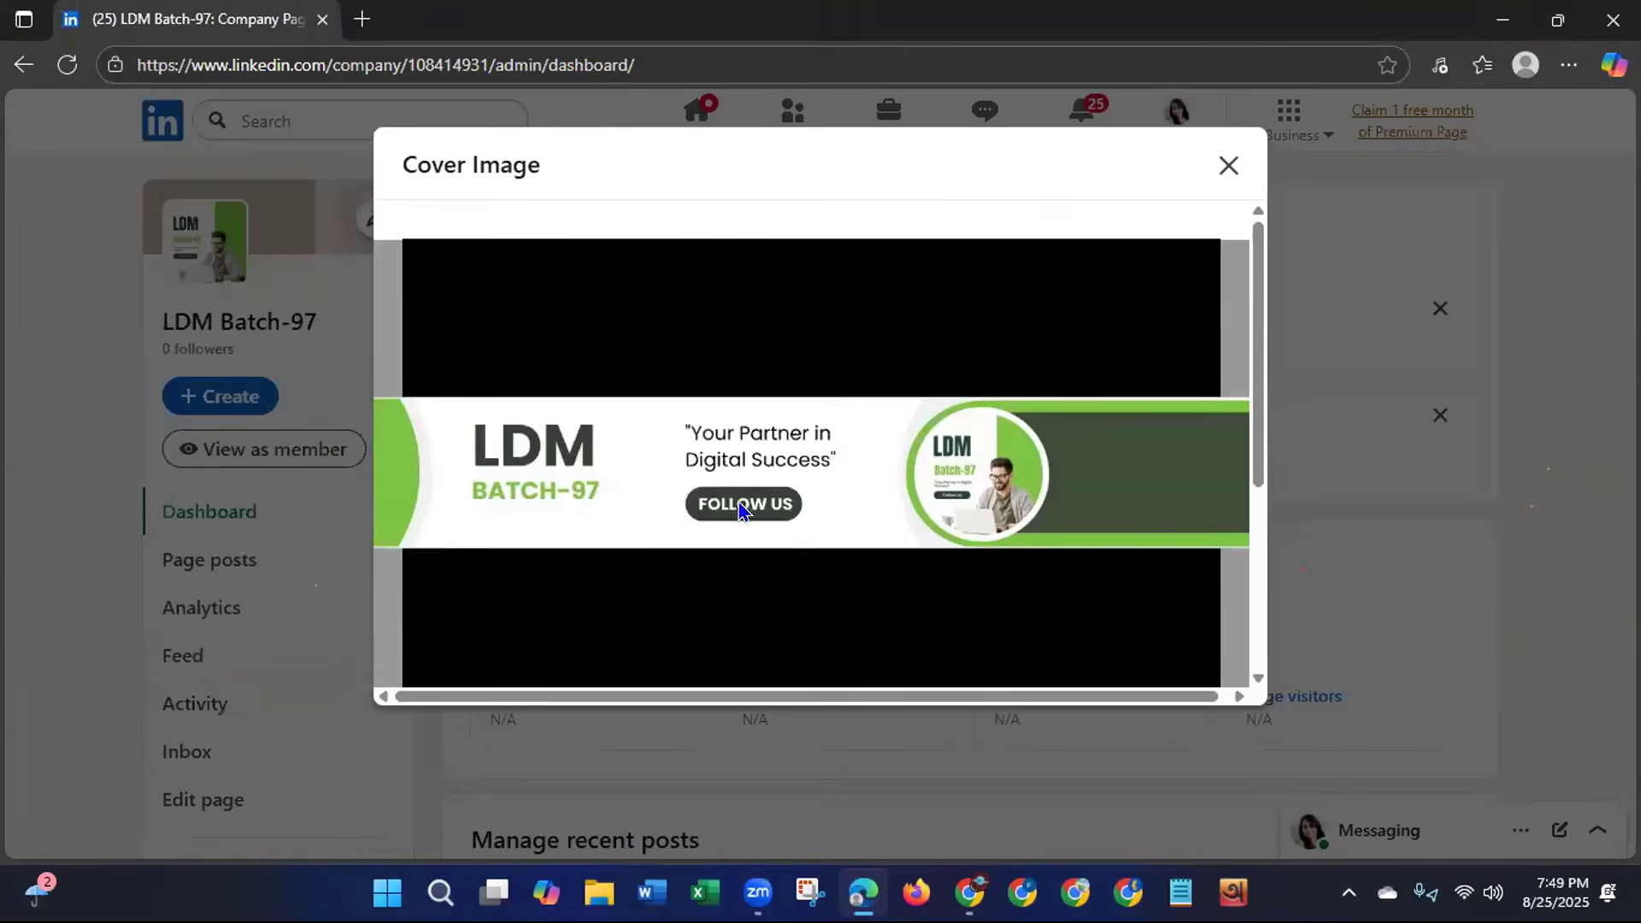
drag(1263, 385, 1263, 612)
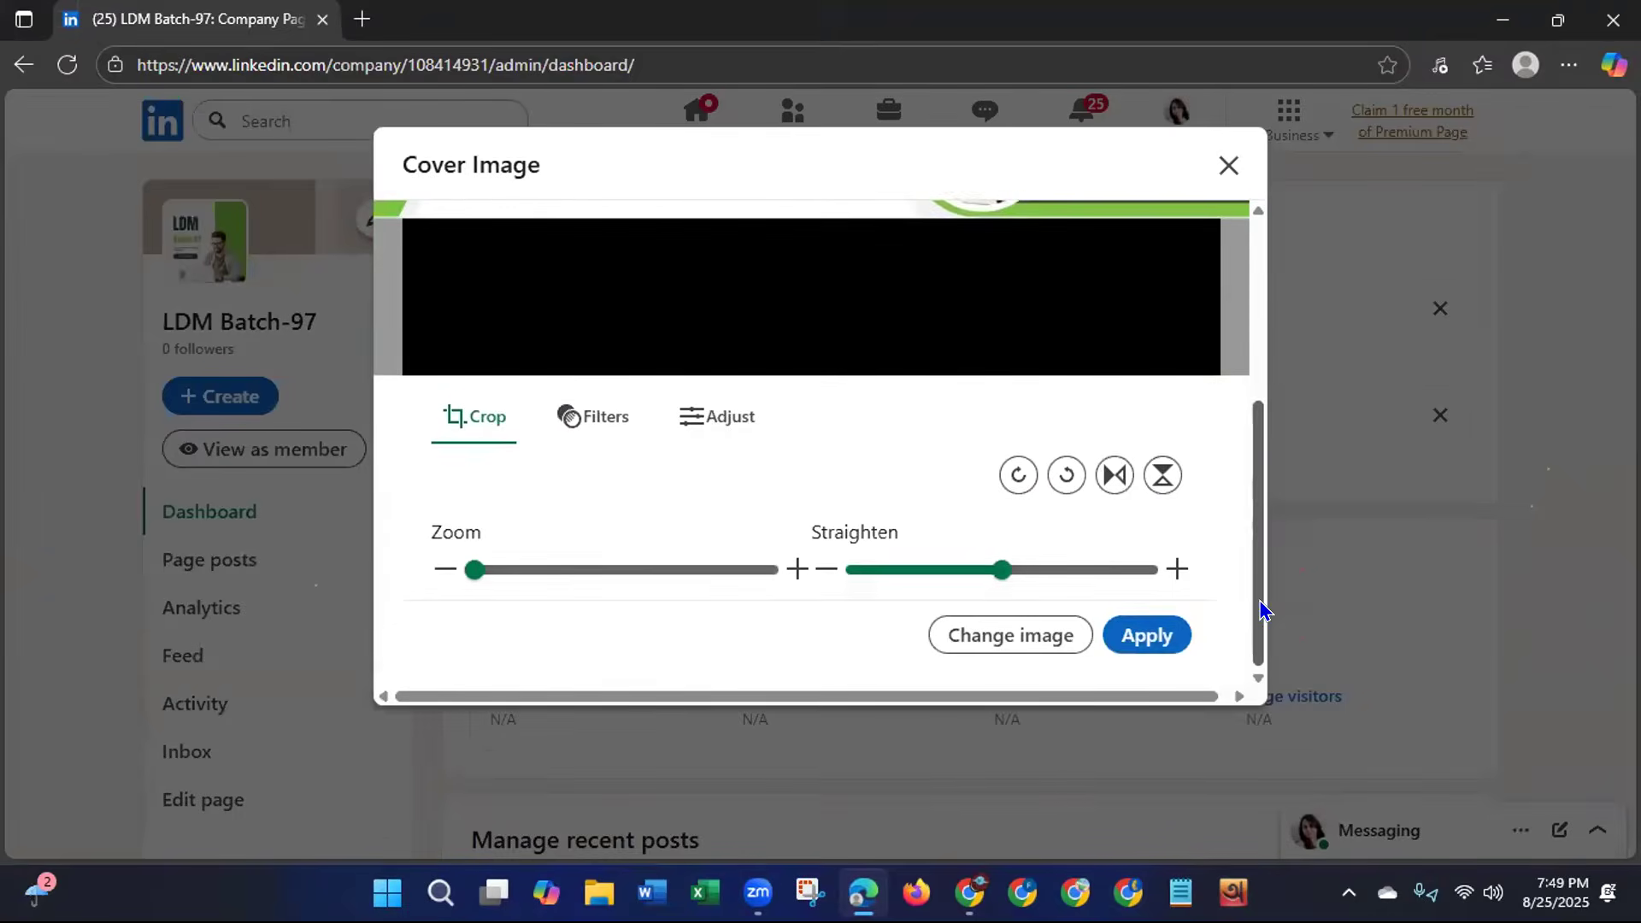
click(1124, 635)
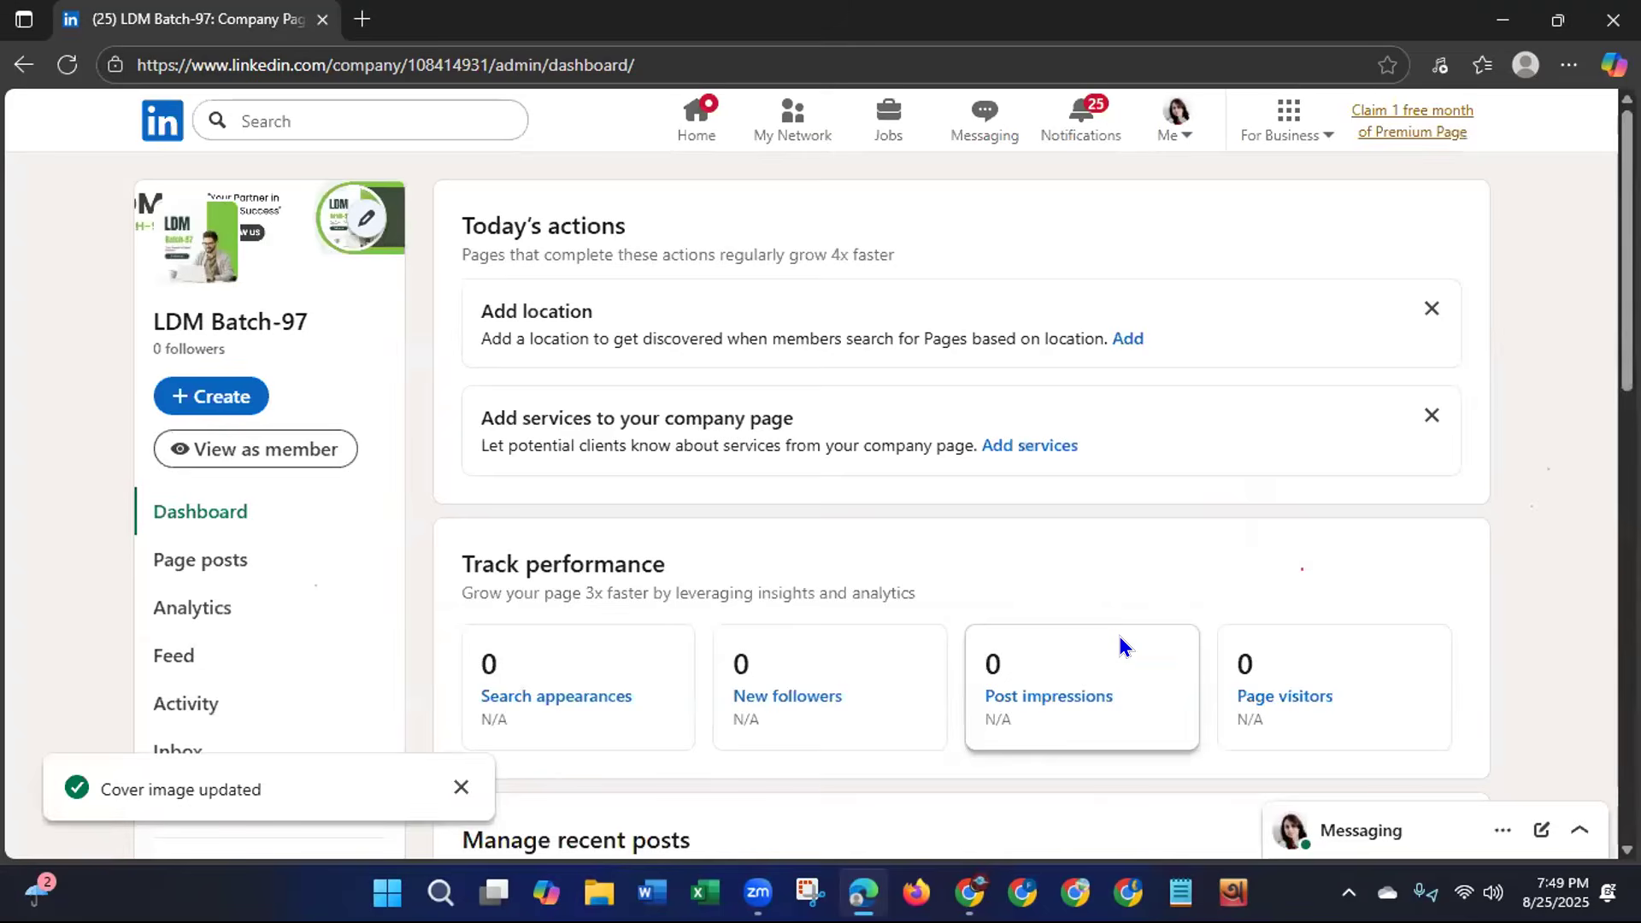
View the LDM Batch-97 page as a member and look over its new cover and page content.
click(249, 462)
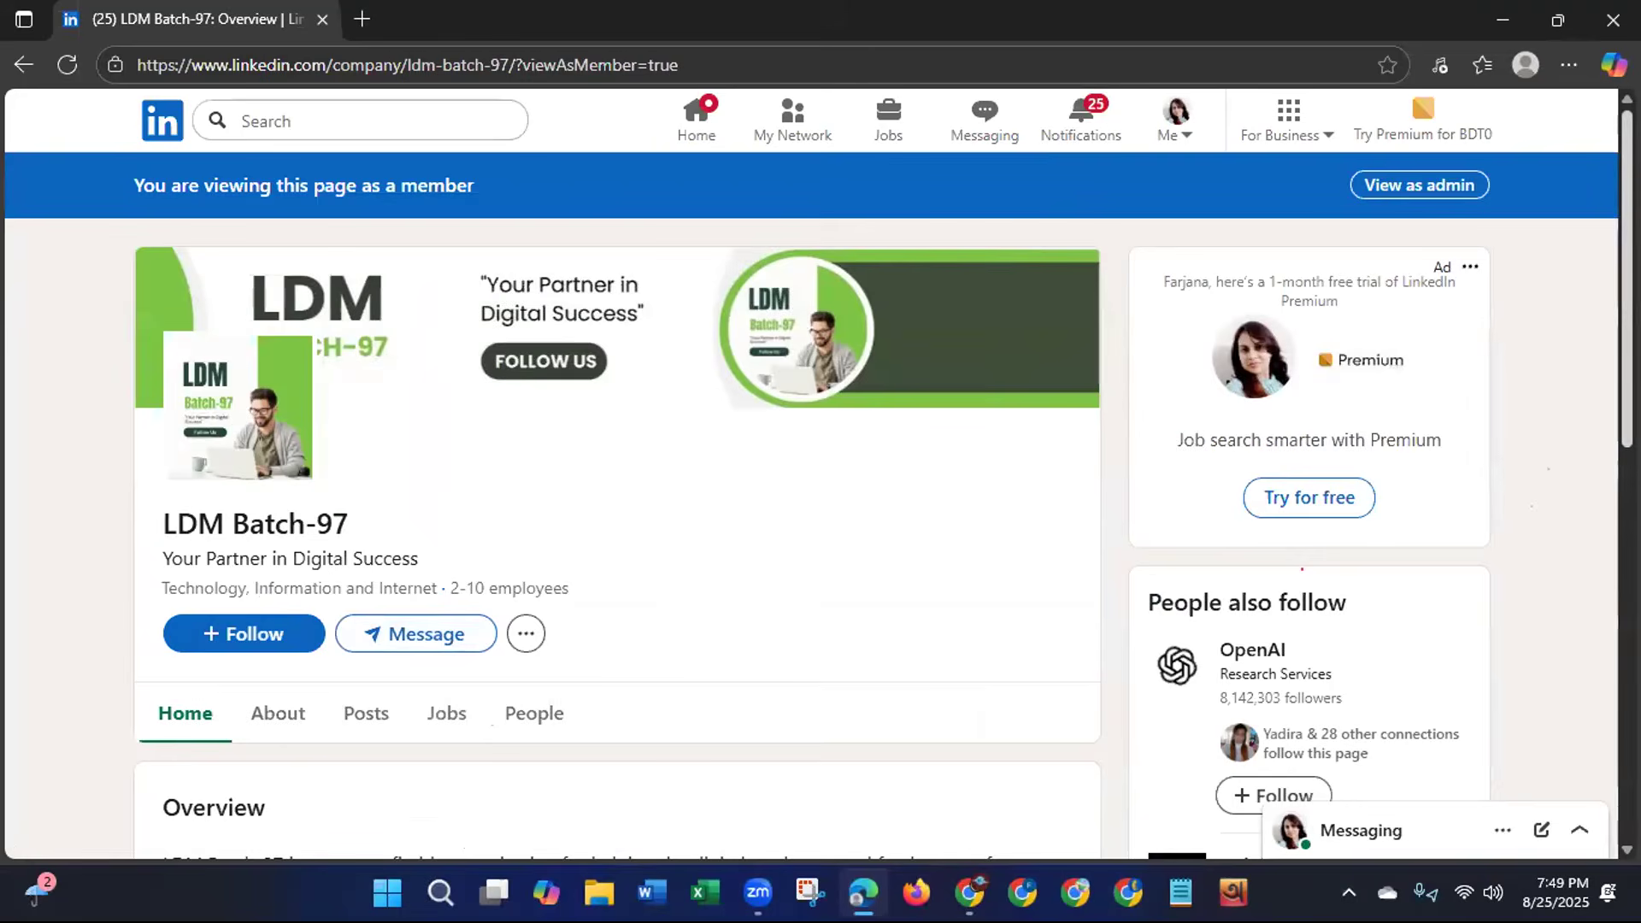
scroll(1233, 434, down, 5)
scroll(1581, 587, down, 4)
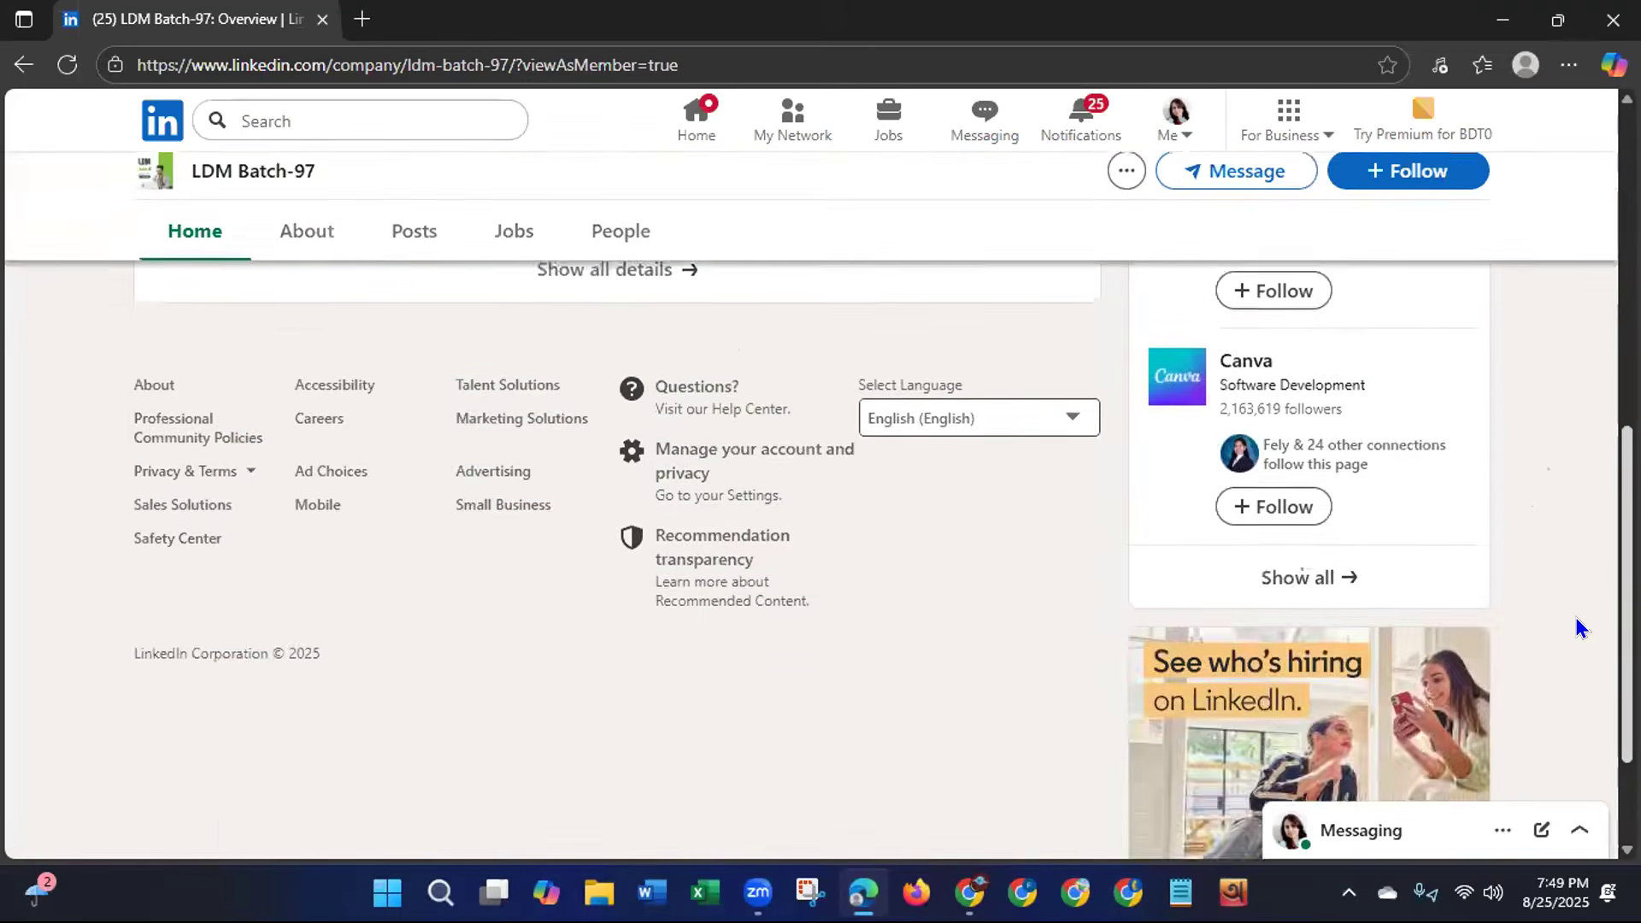
scroll(1579, 623, up, 4)
scroll(1291, 622, up, 1)
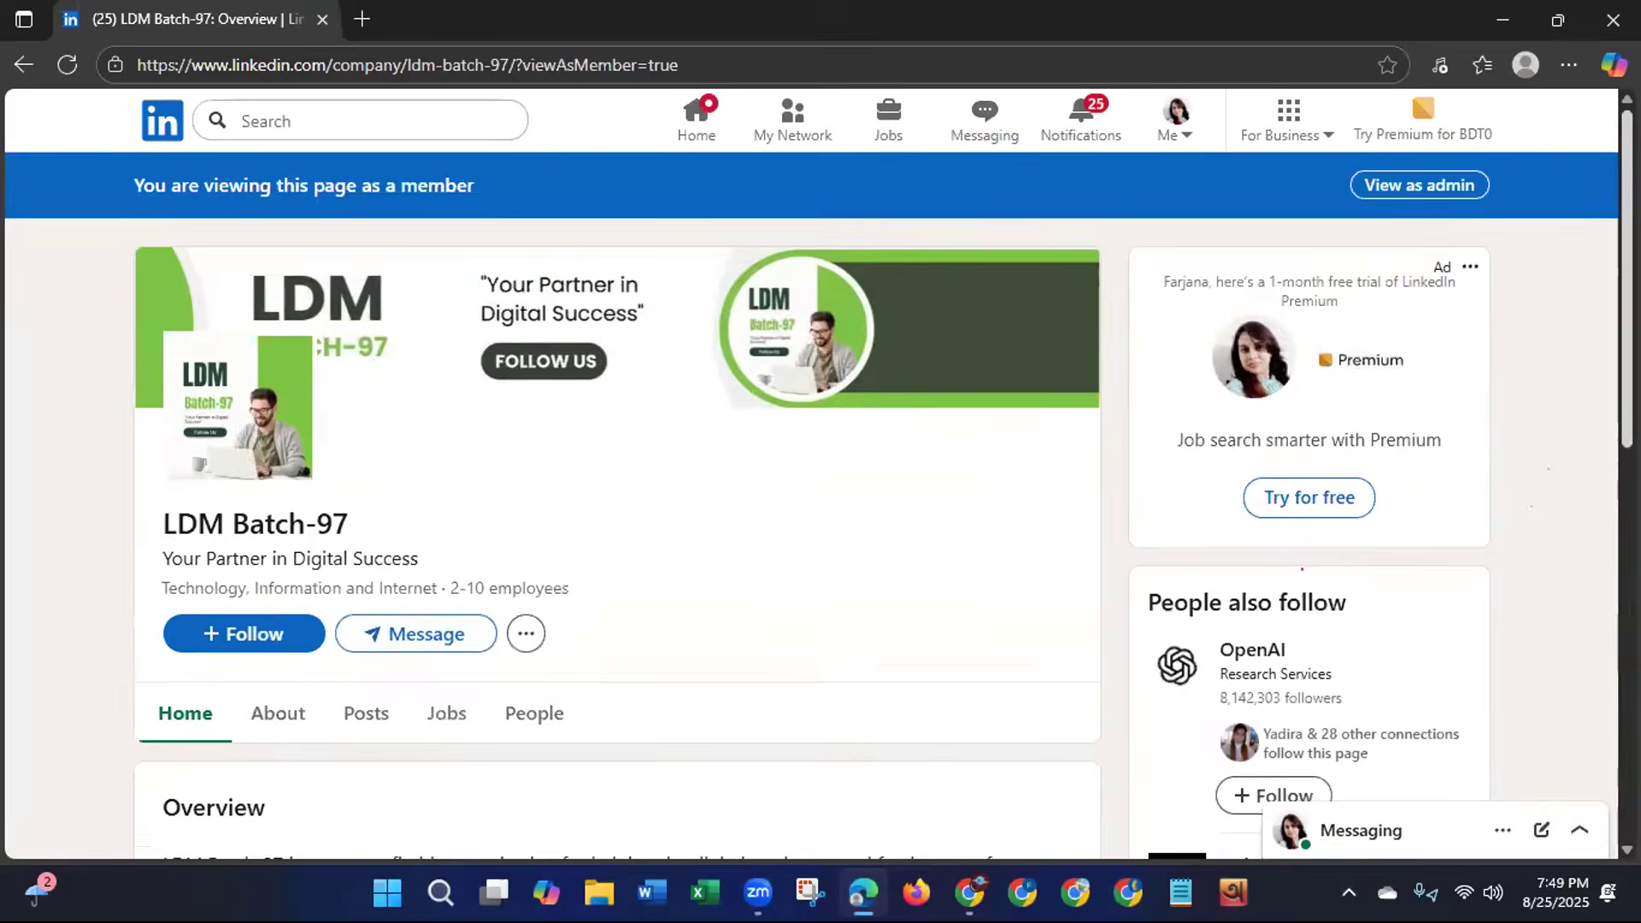
Return to the page's admin view and dismiss the suggestions to add a location and add services.
click(1417, 186)
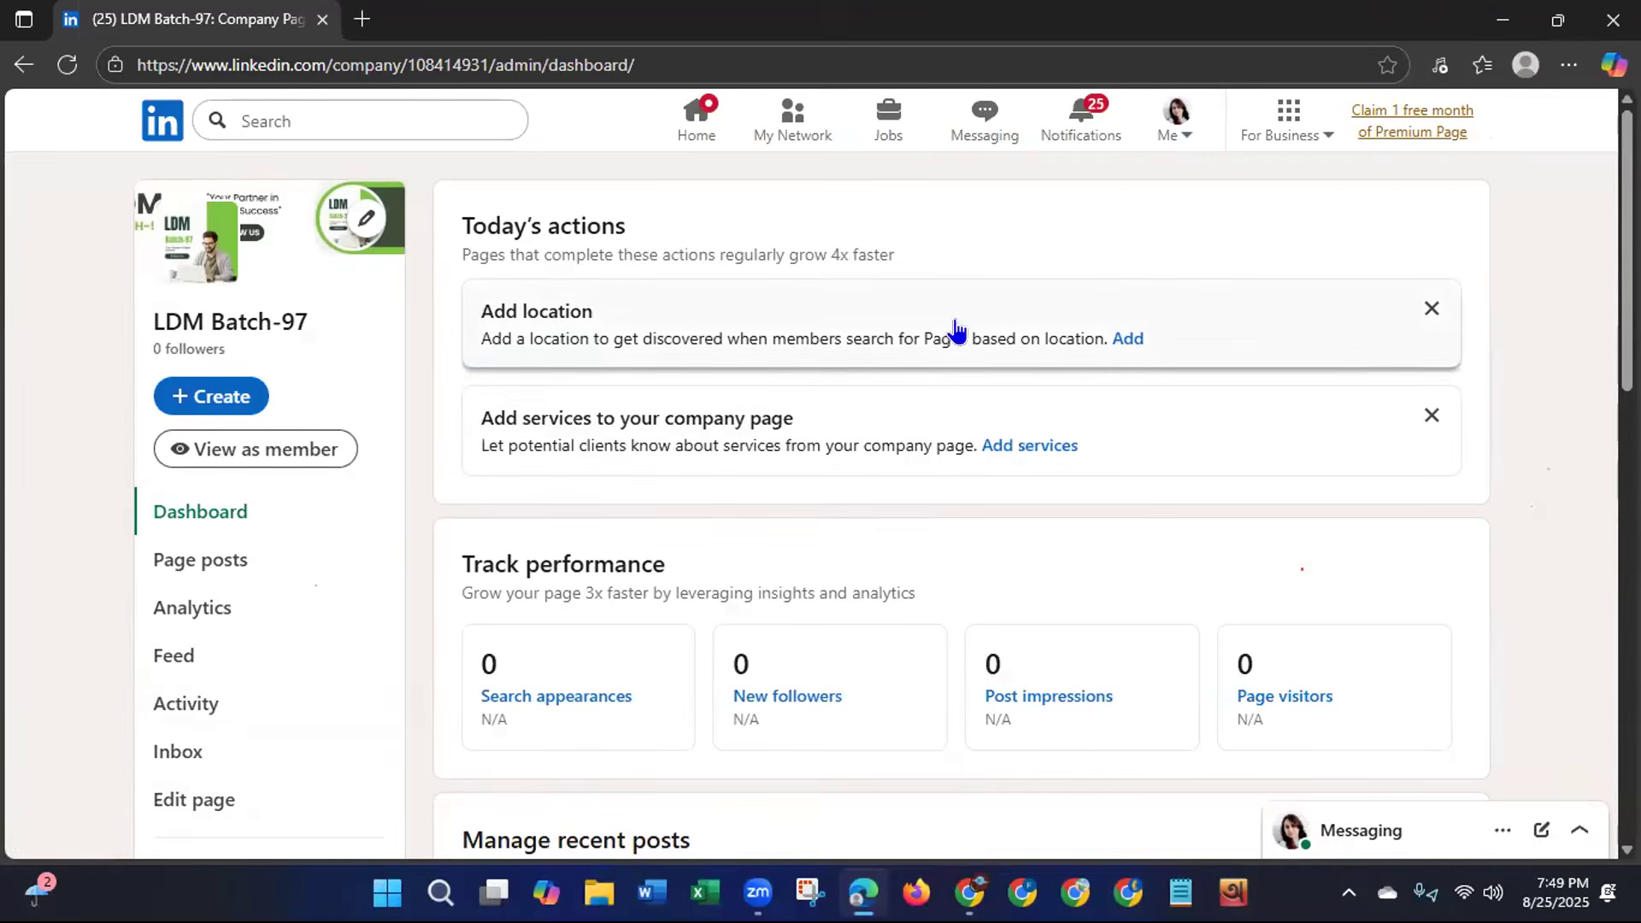
click(1432, 310)
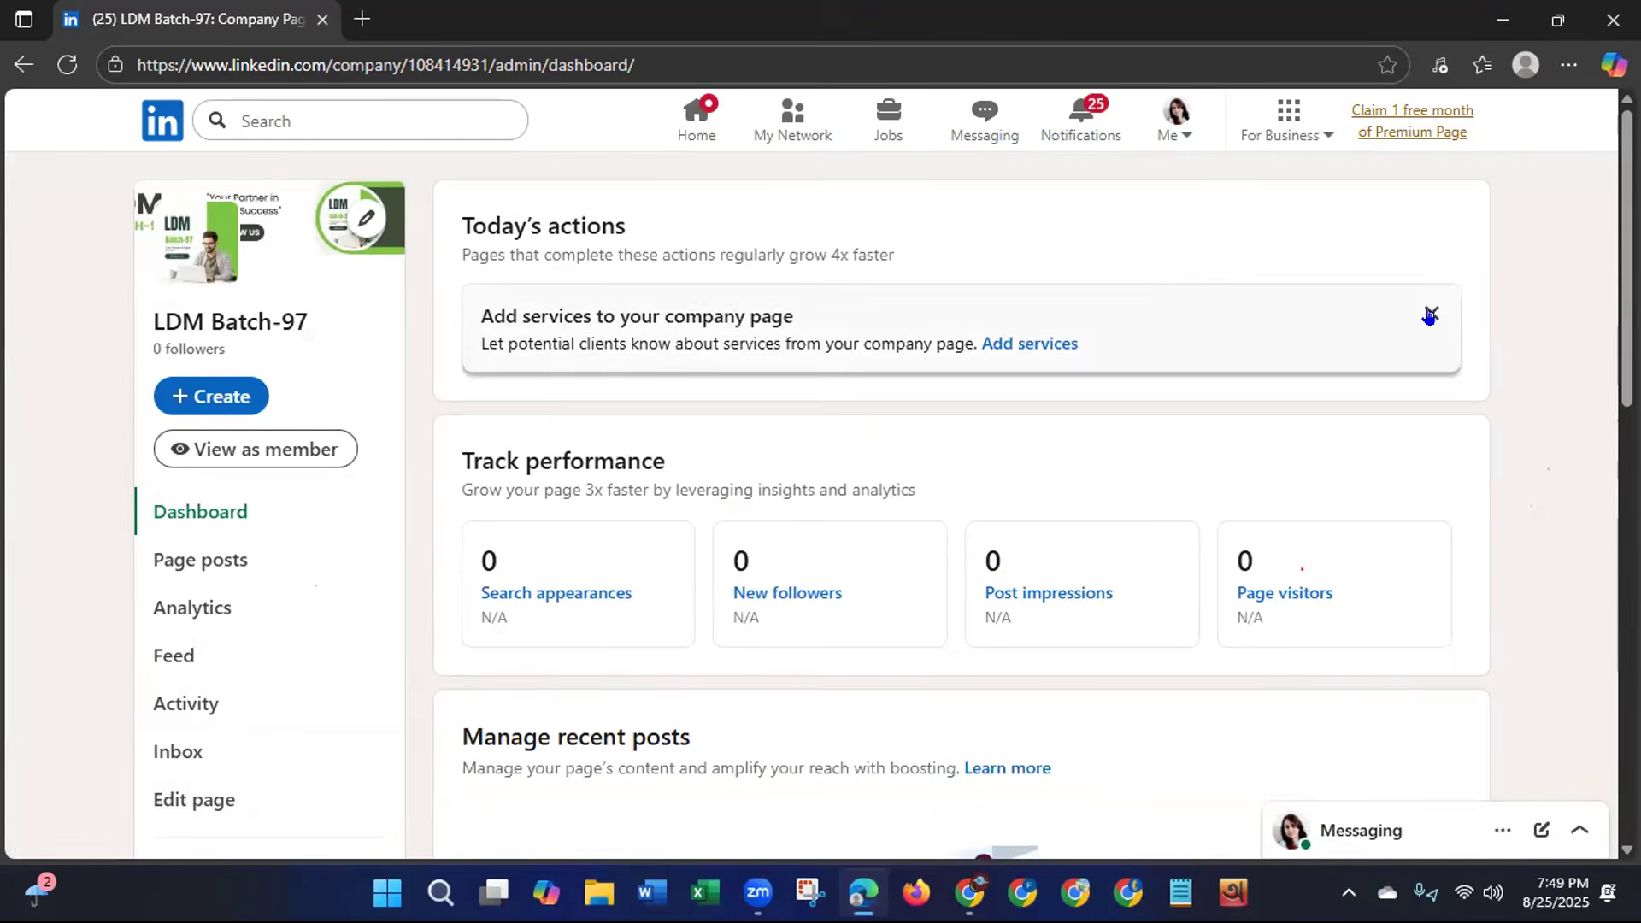
click(1429, 315)
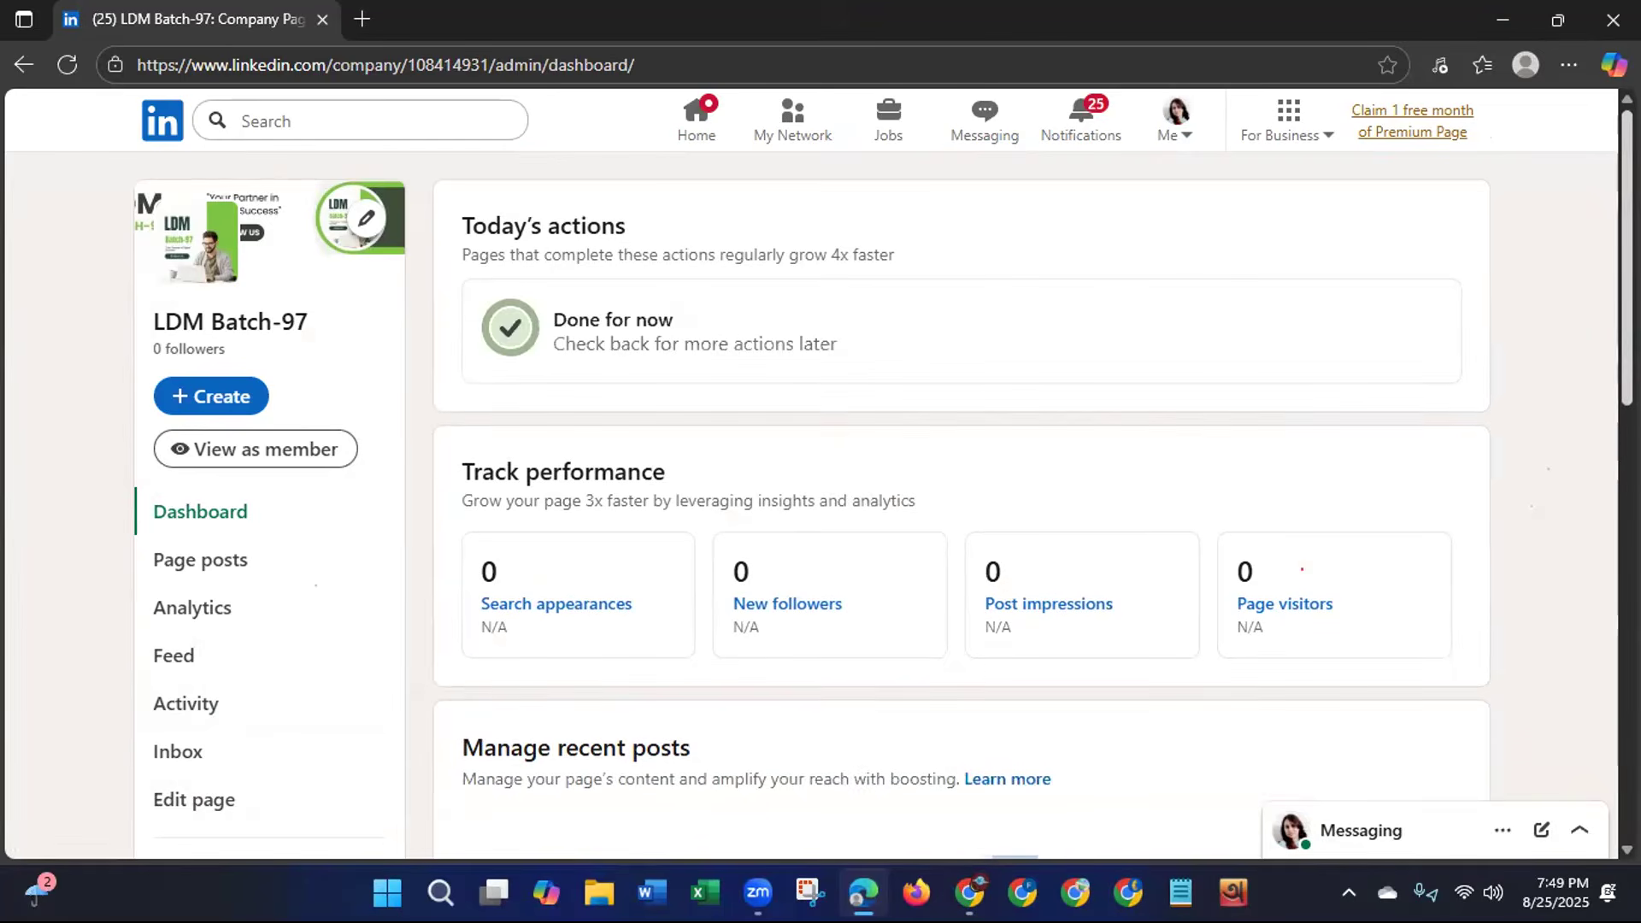
Start a new page post with the text "Welcome to LDM Batch-97".
scroll(1600, 452, down, 8)
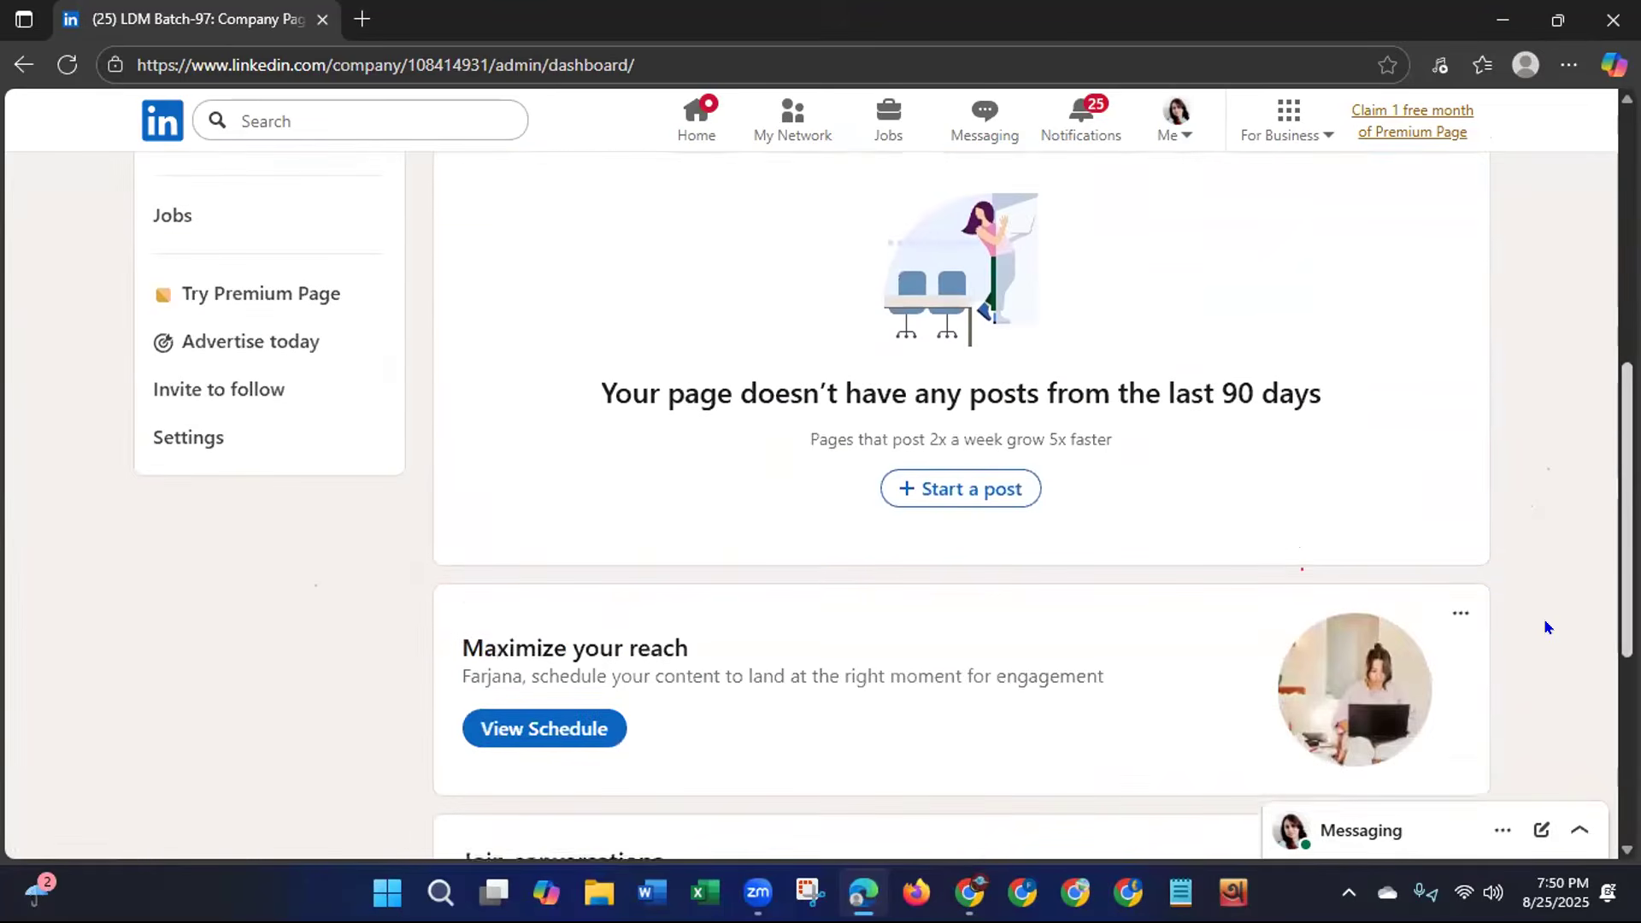
click(962, 489)
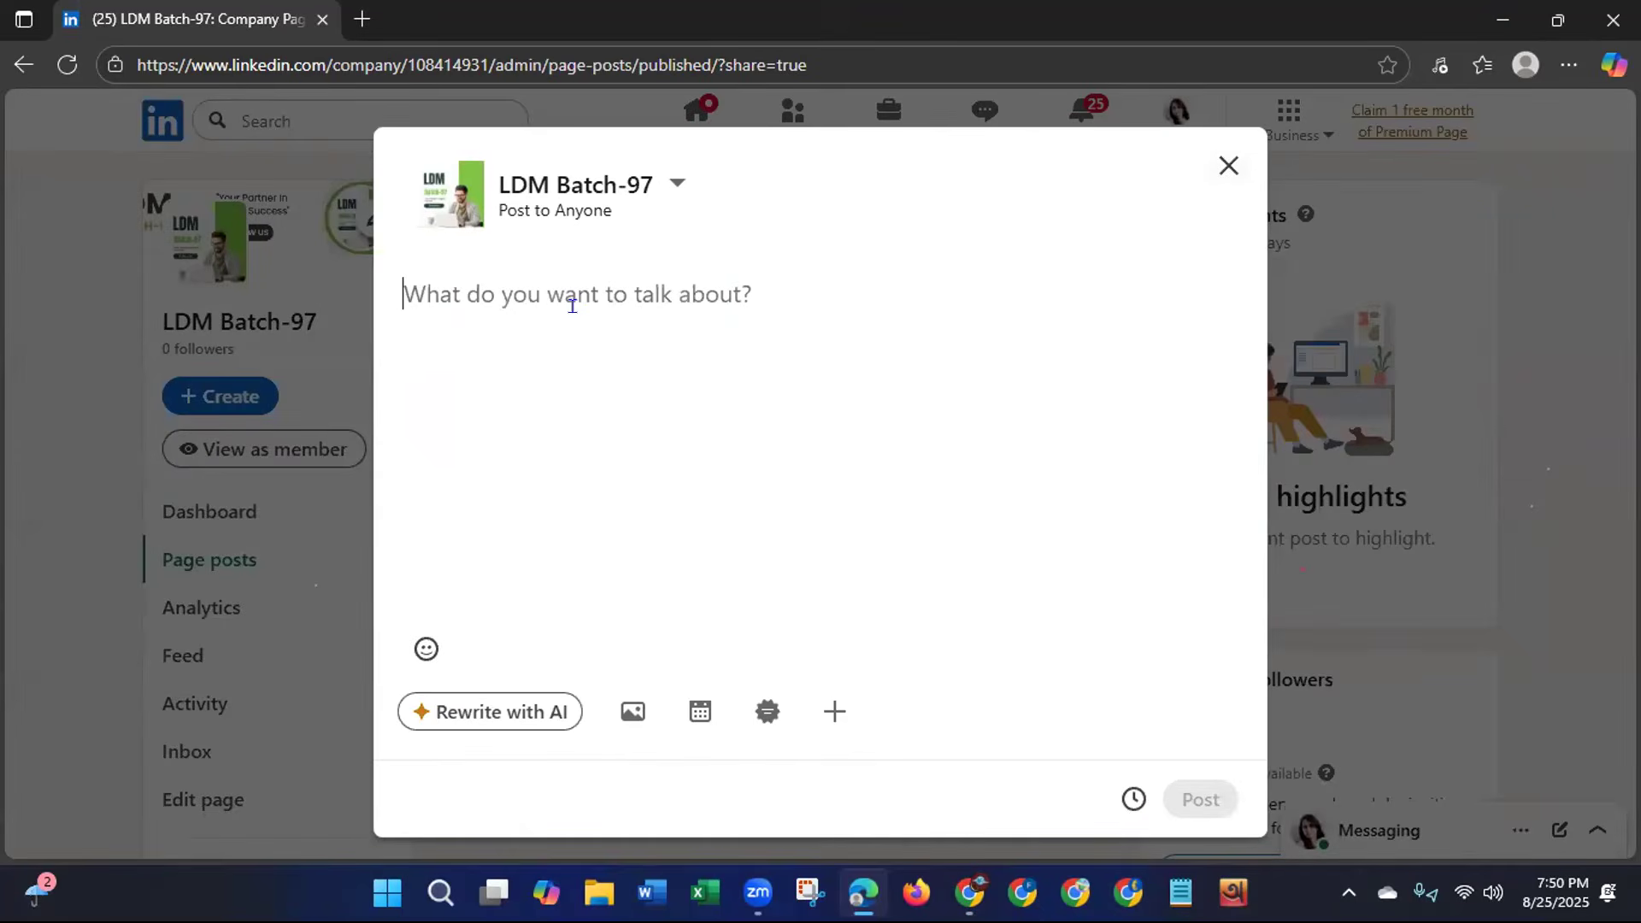
text(we)
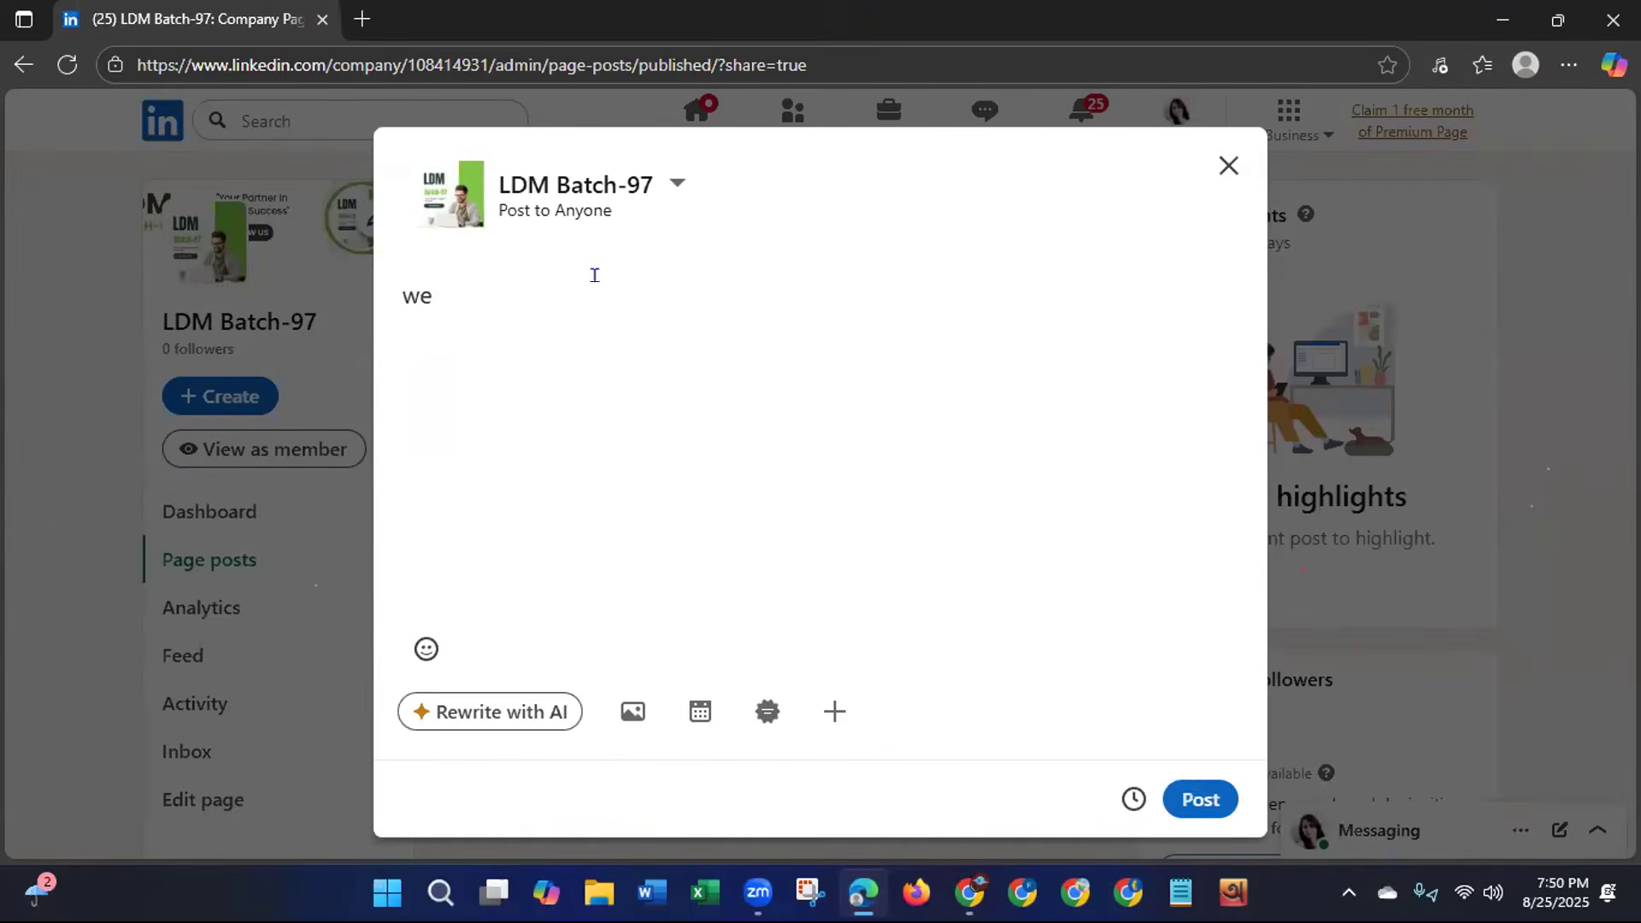
key(BackSpace)
key(BackSpace)
text(W)
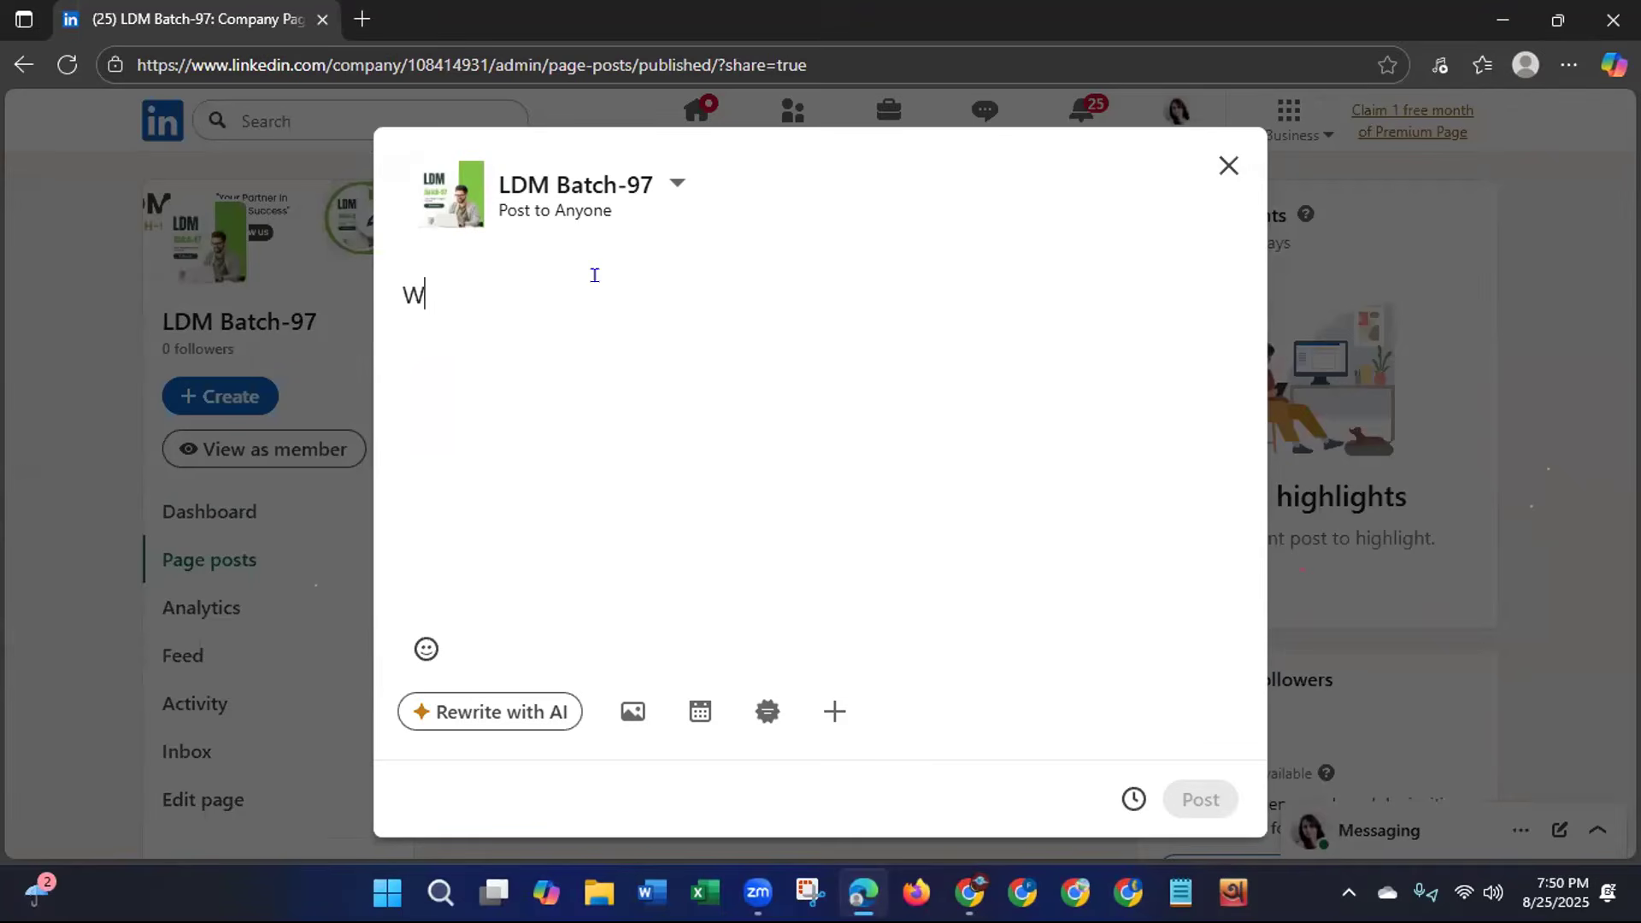
text(elcome)
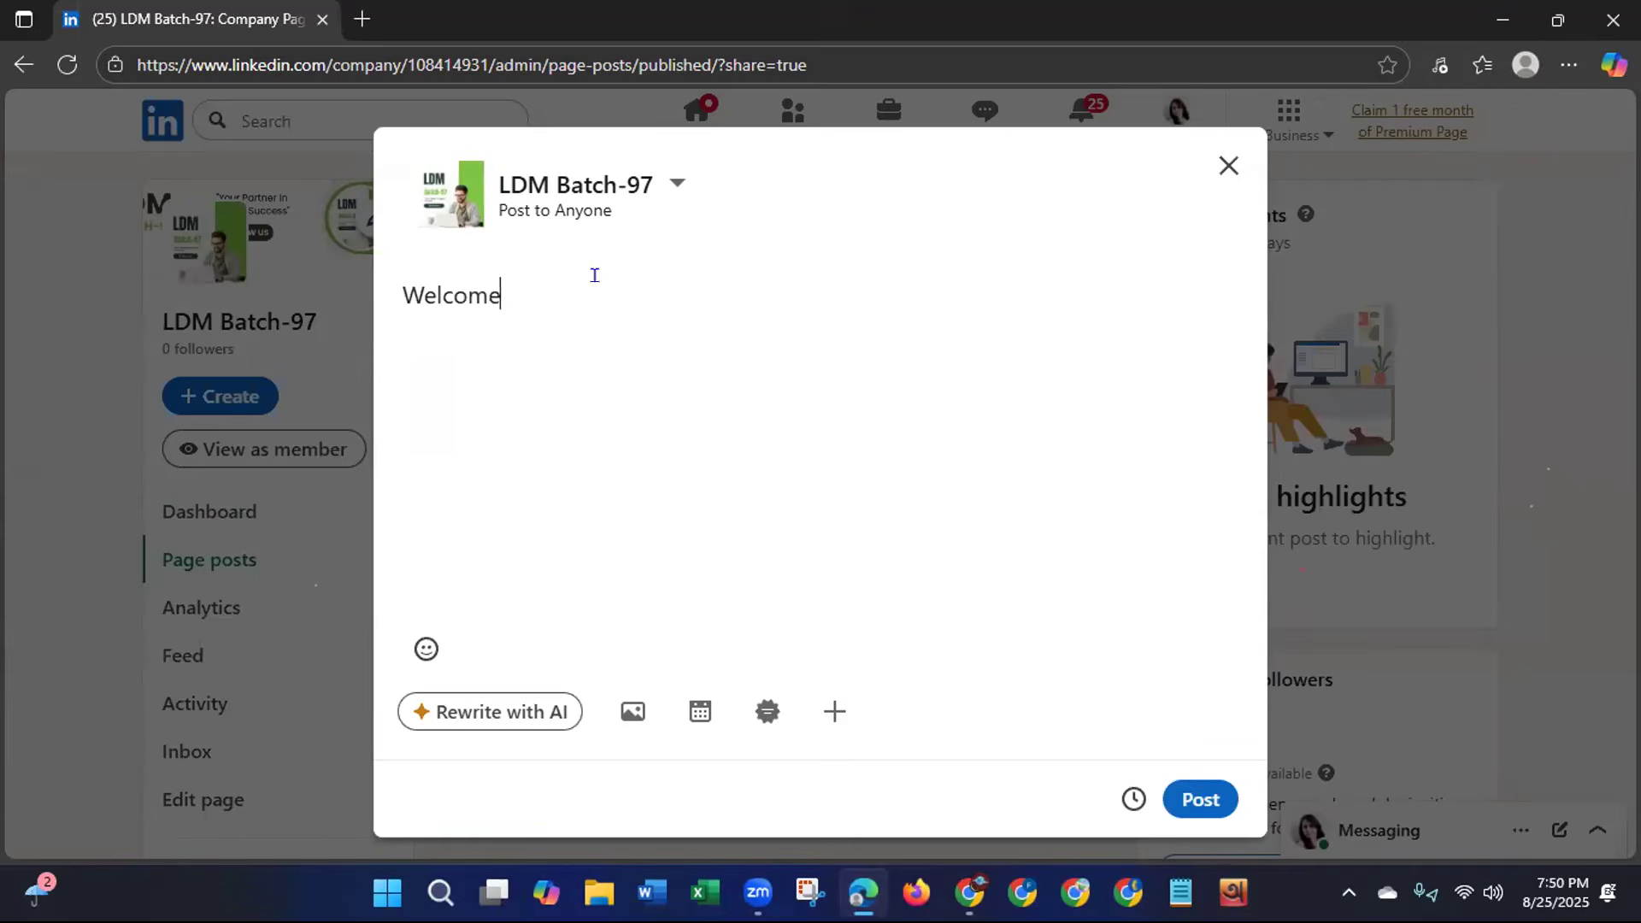
text( to LDM Batch-97)
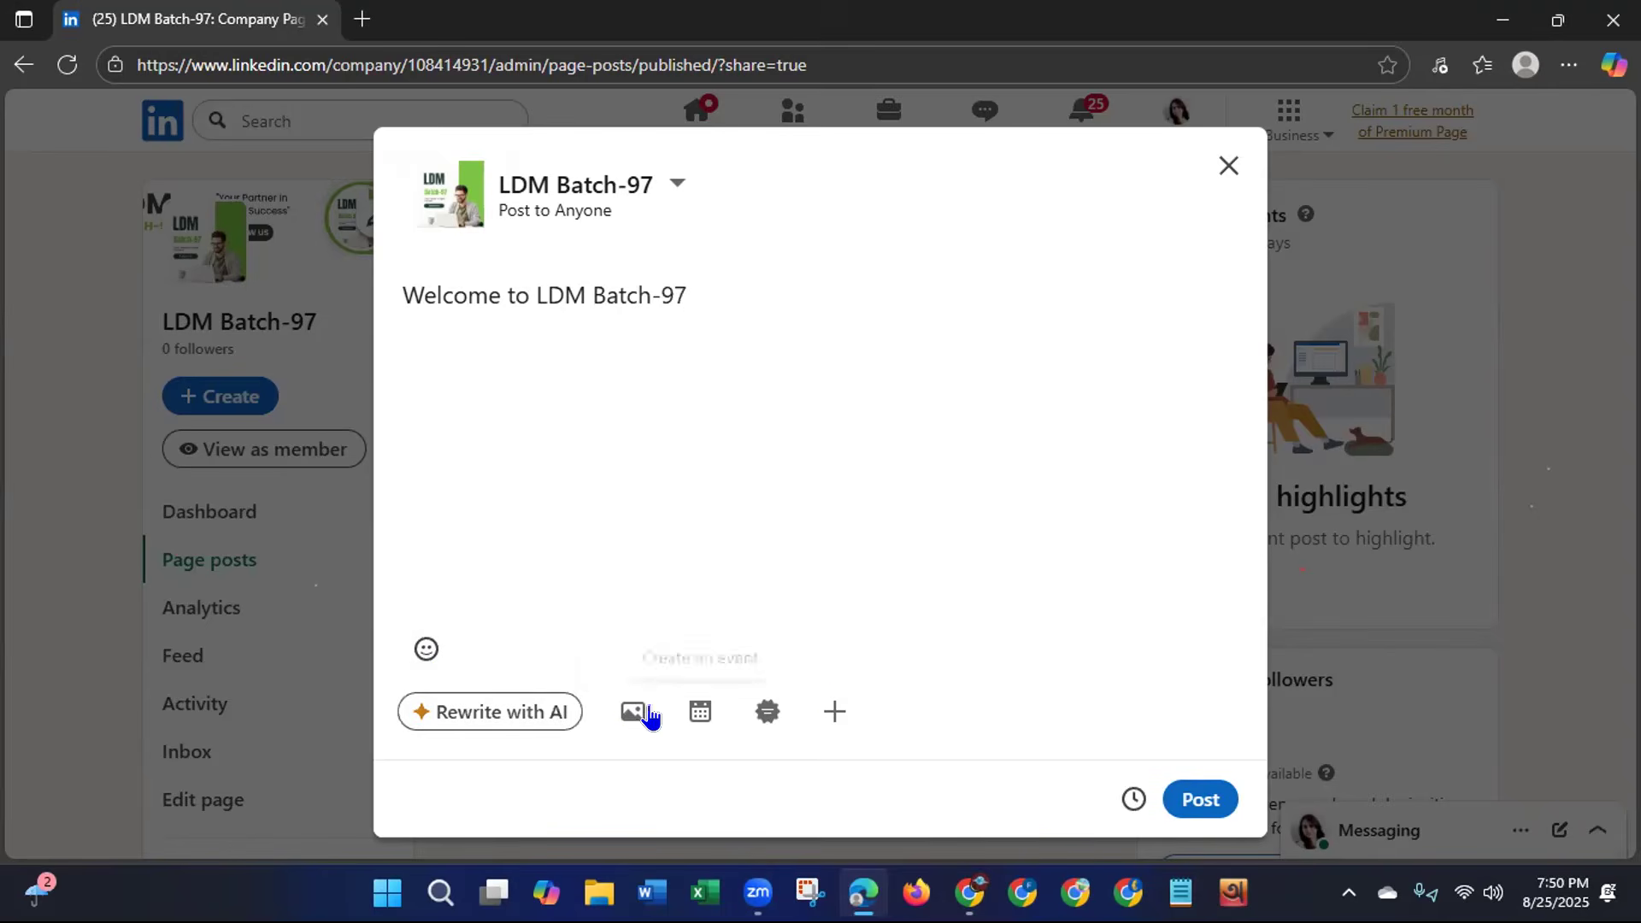
Attach the PNG image LDM (2) from Downloads to the welcome post.
click(625, 715)
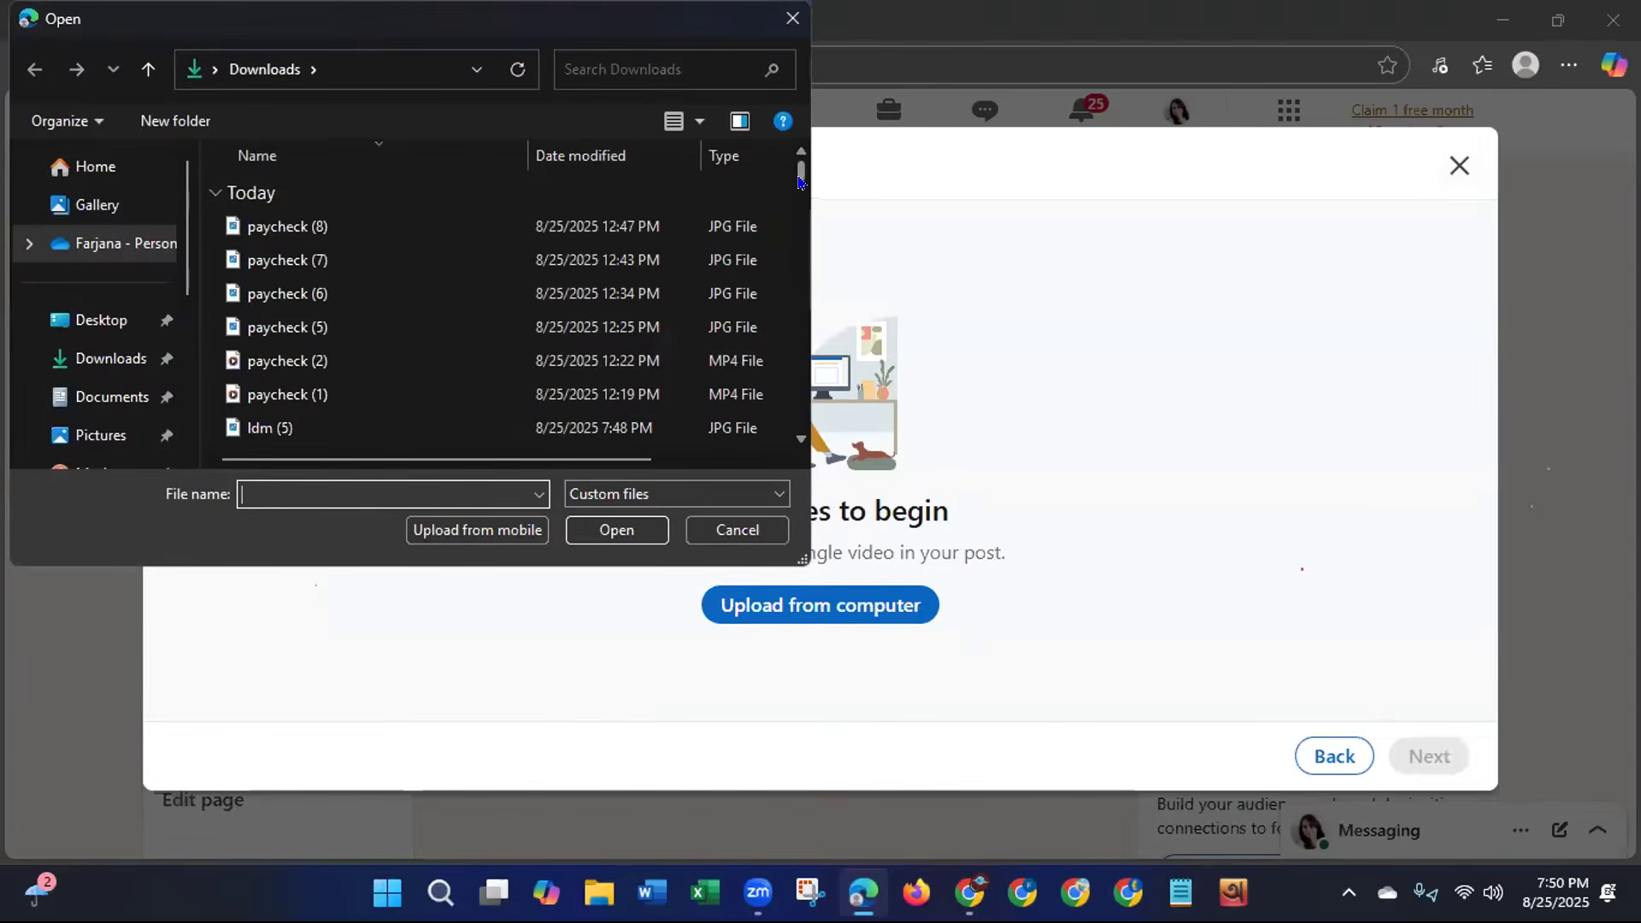
scroll(794, 184, down, 5)
scroll(794, 184, up, 10)
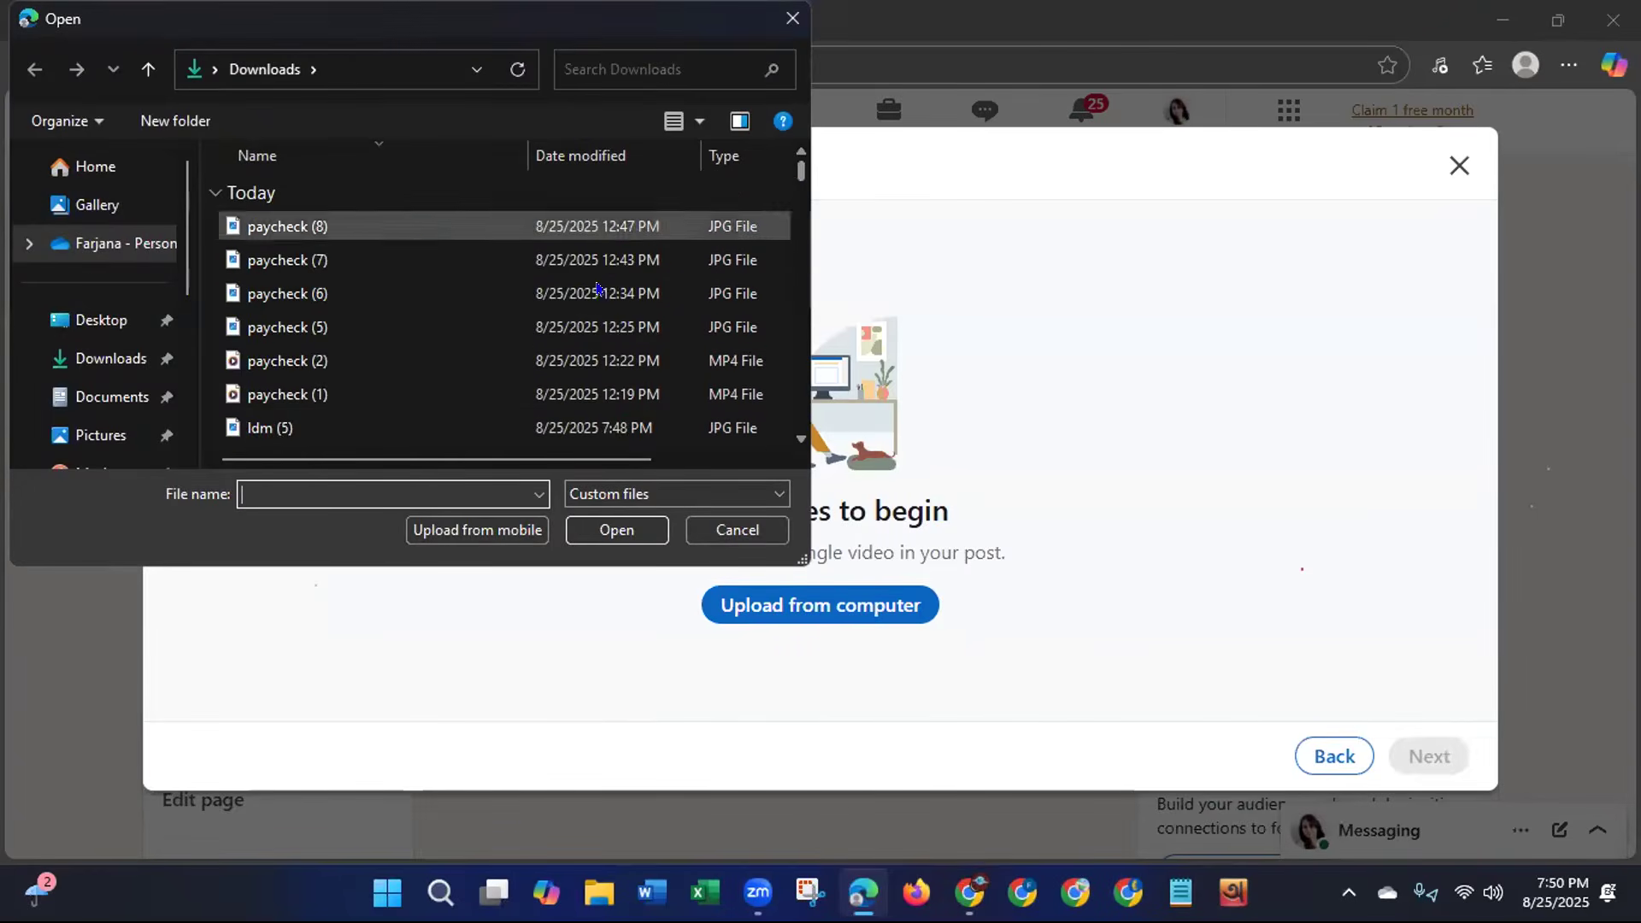
click(340, 430)
key(Down)
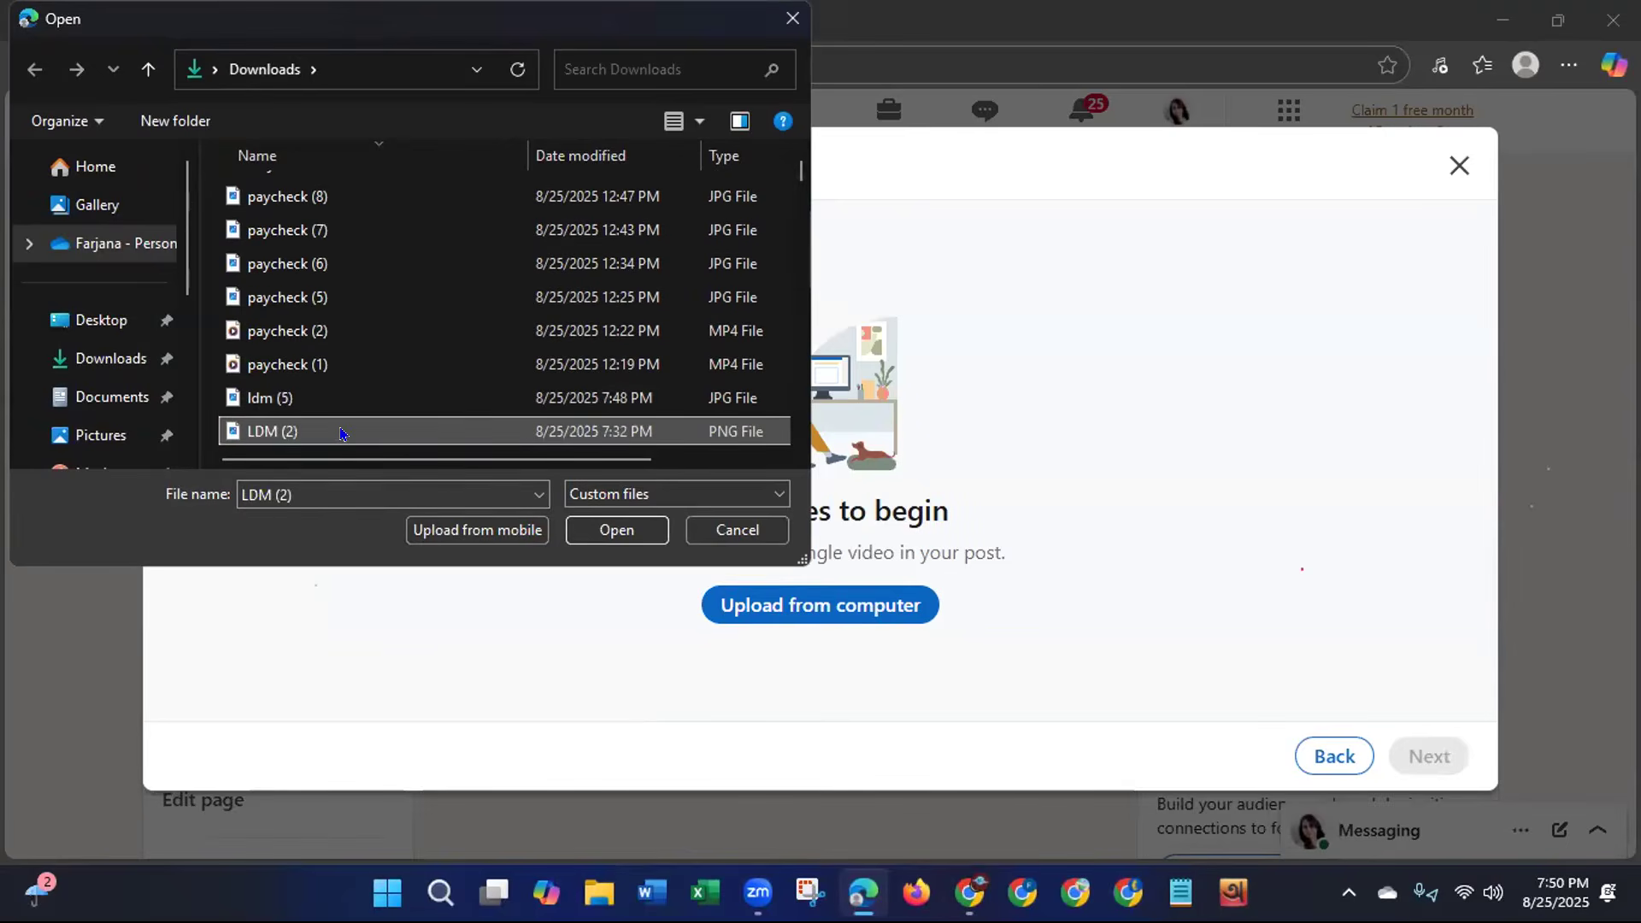
click(608, 530)
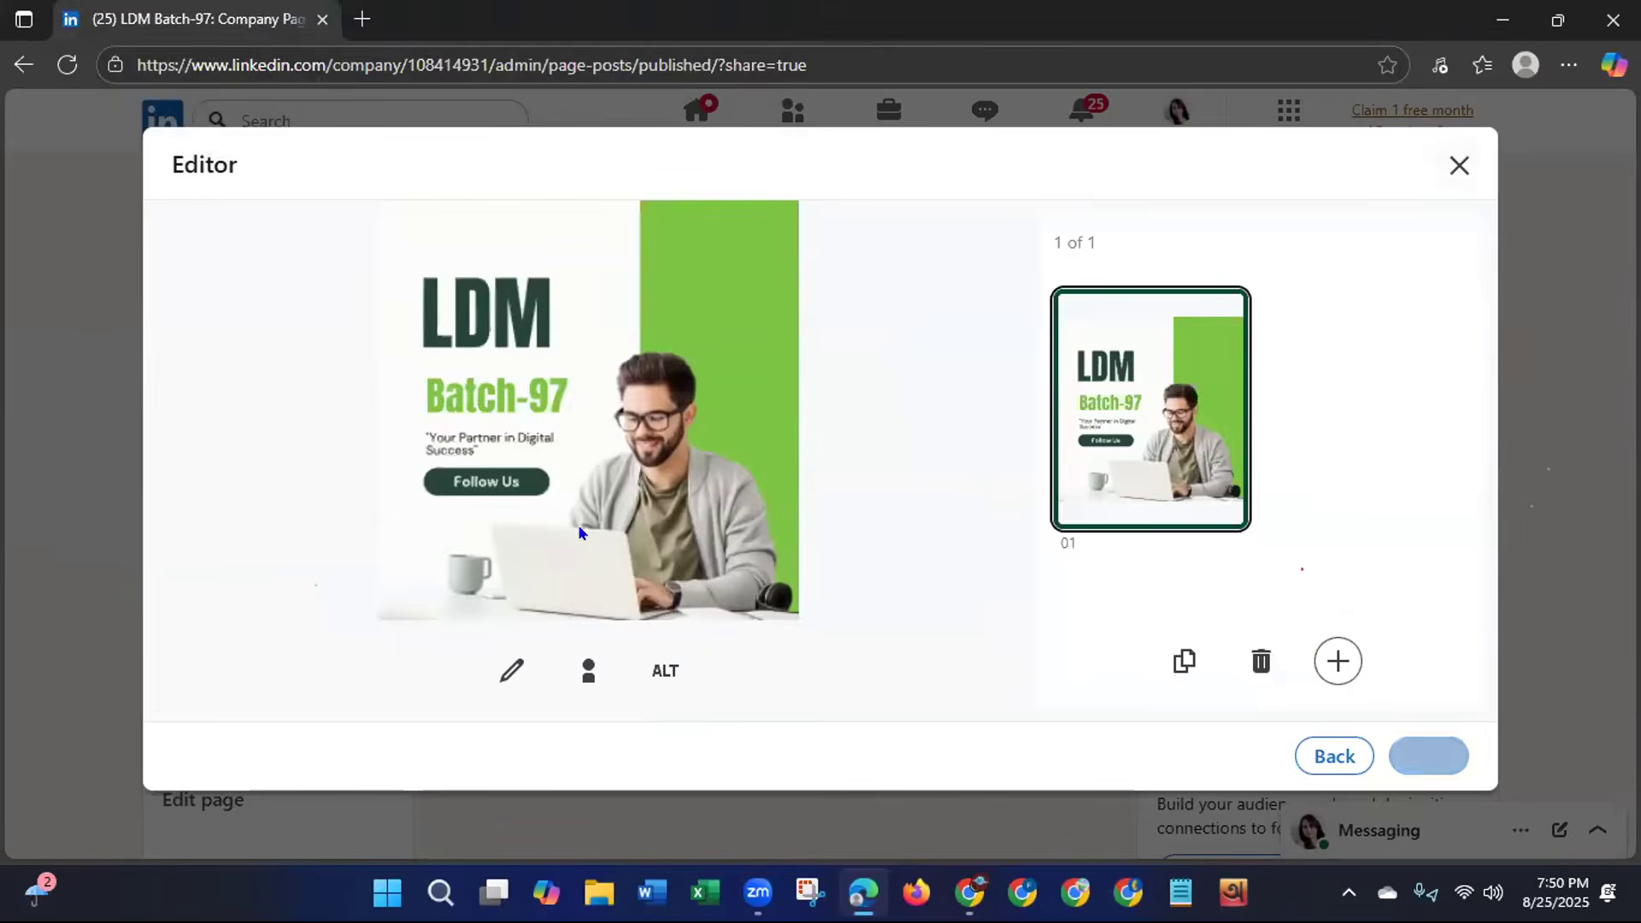
click(1424, 755)
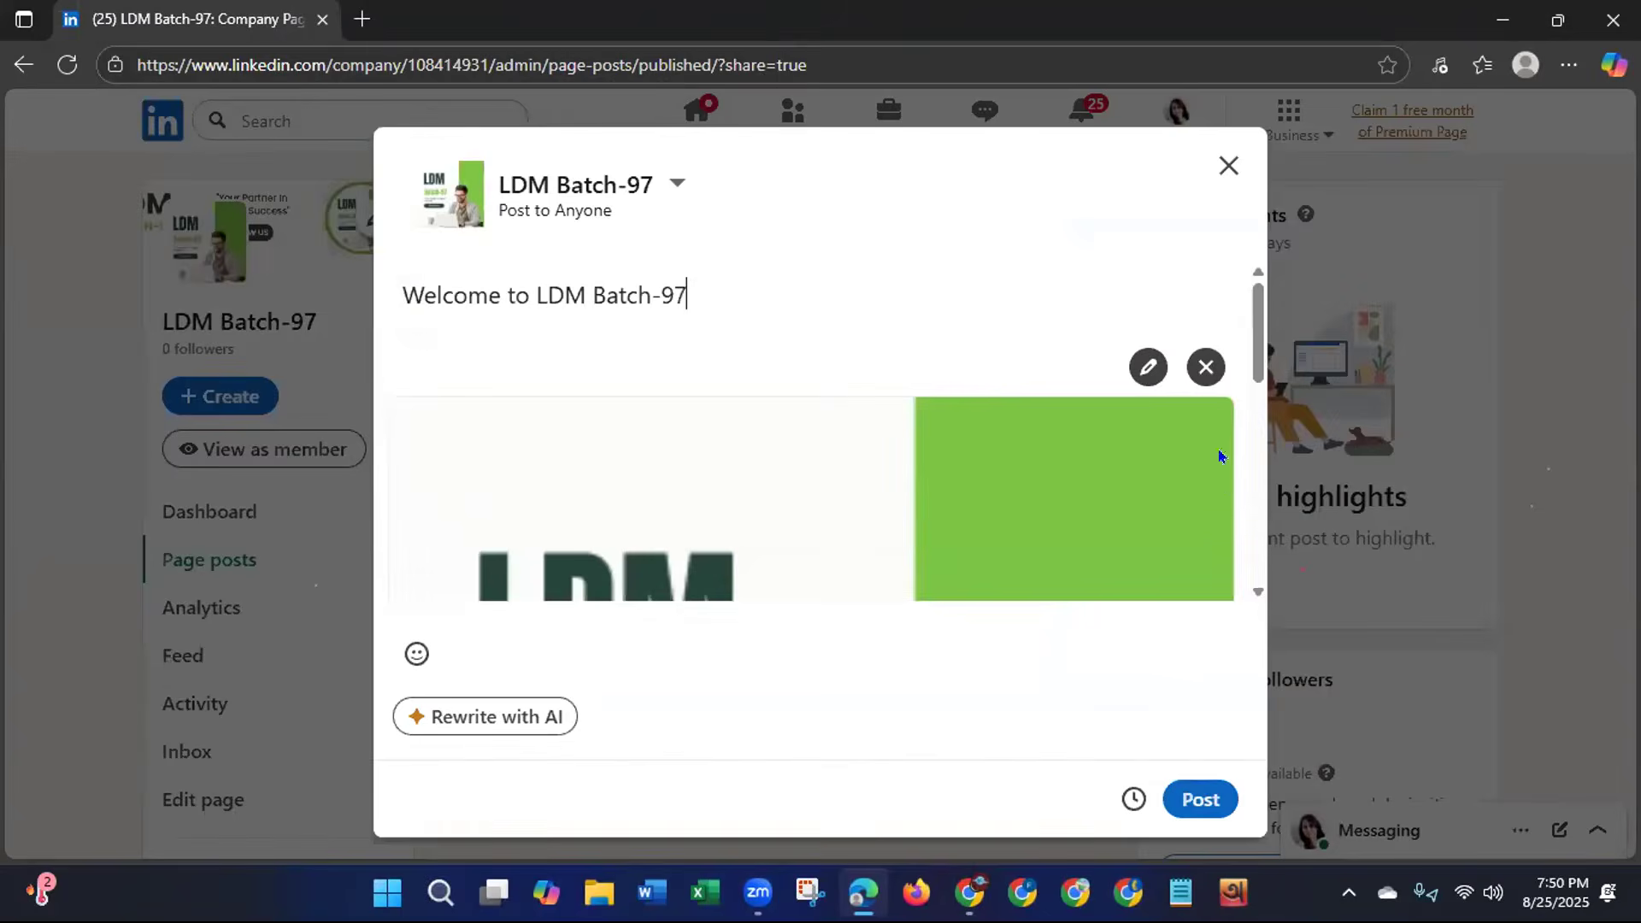
Look over the attached image, publish the welcome post and decline the Premium Page offer.
drag(1256, 359, 1222, 578)
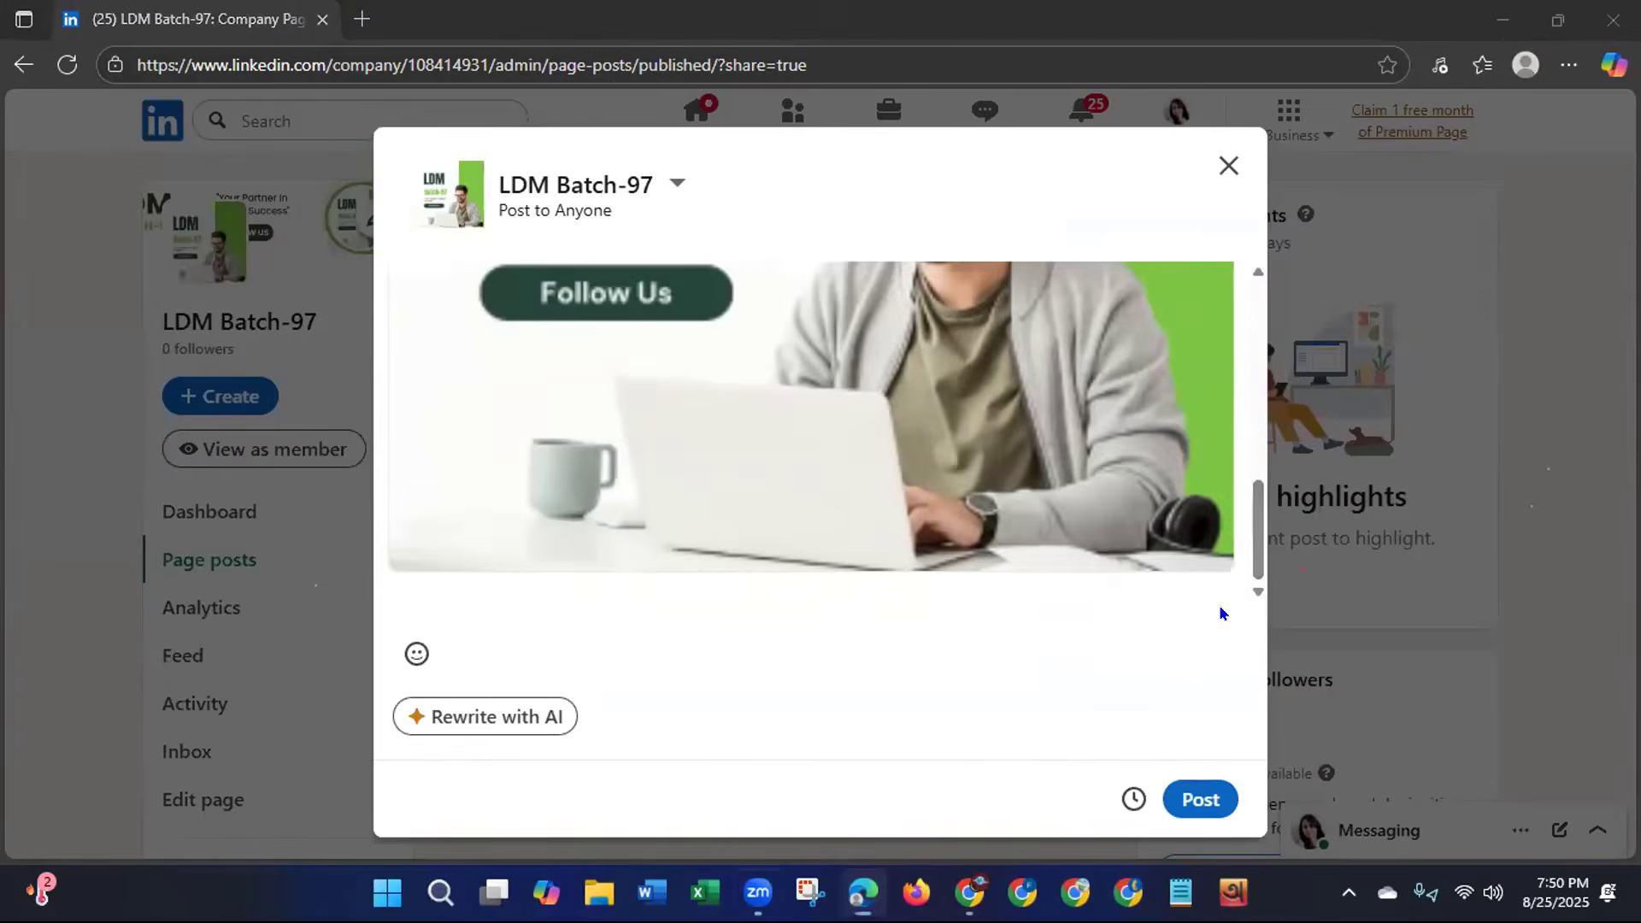
click(1200, 799)
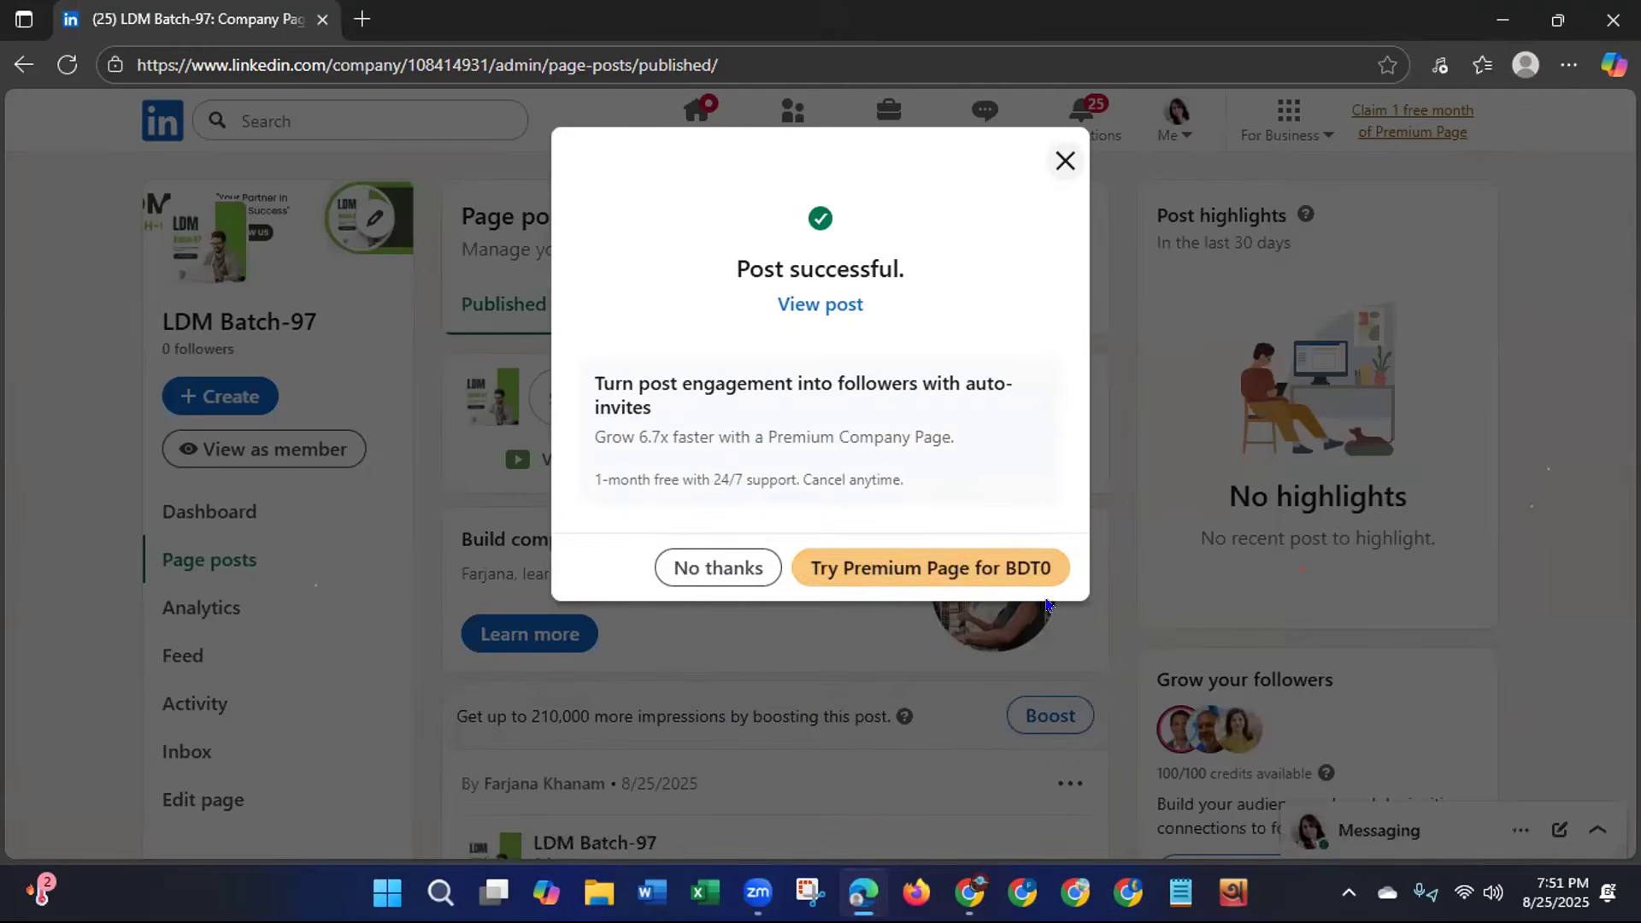
click(672, 568)
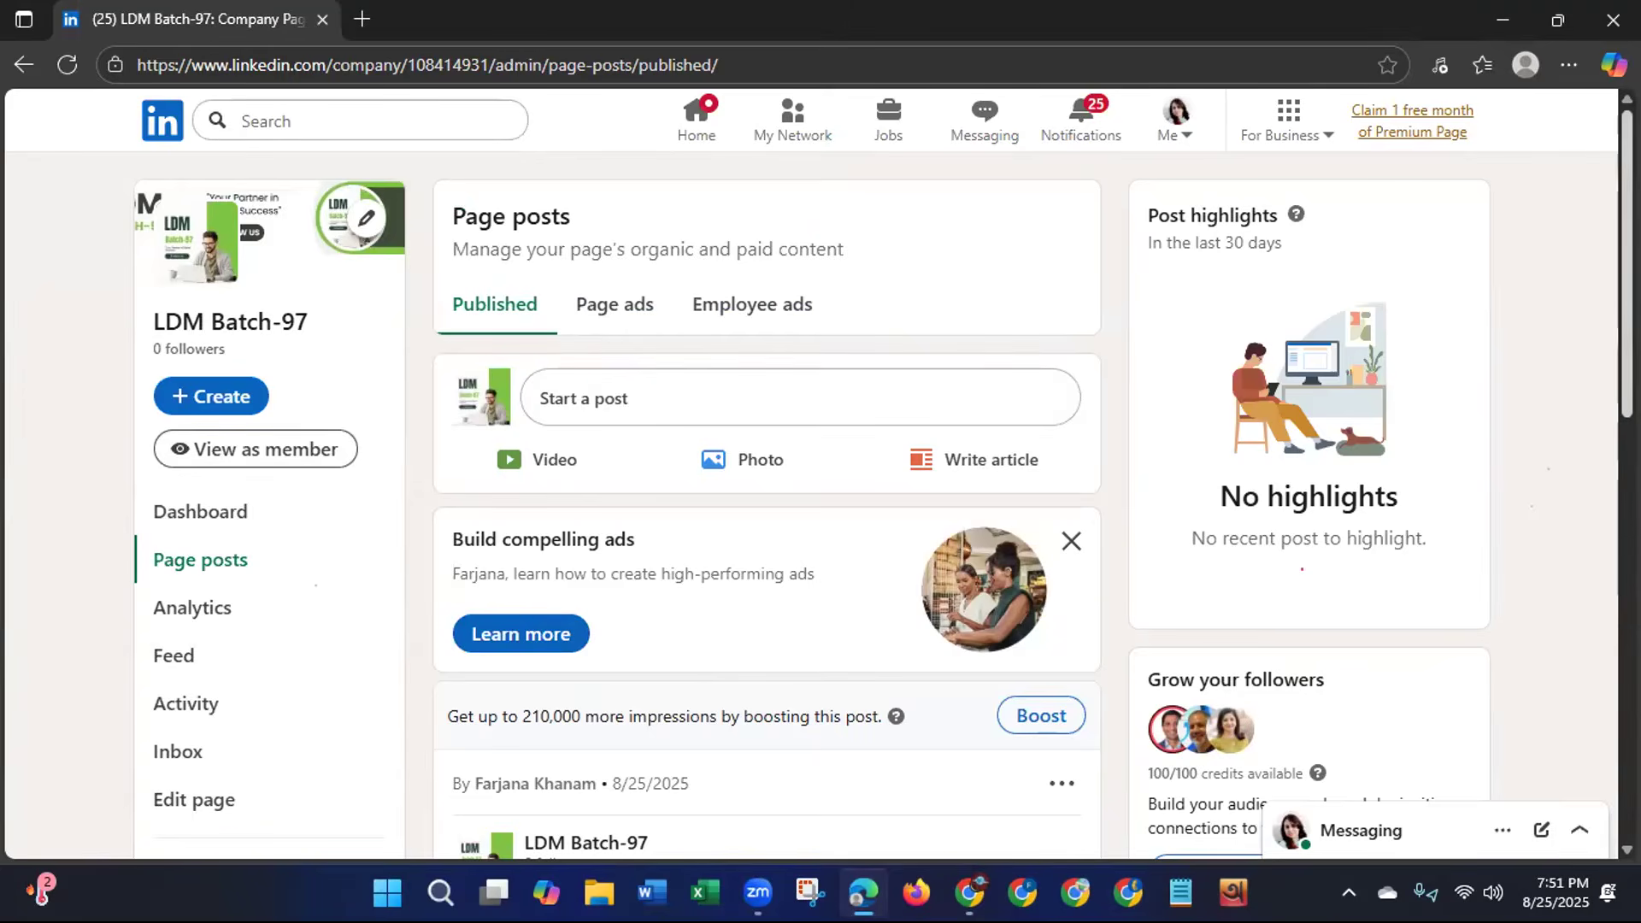
Look at the published welcome post and open the invitation for connections to follow the page.
scroll(1598, 393, down, 4)
scroll(1592, 436, down, 2)
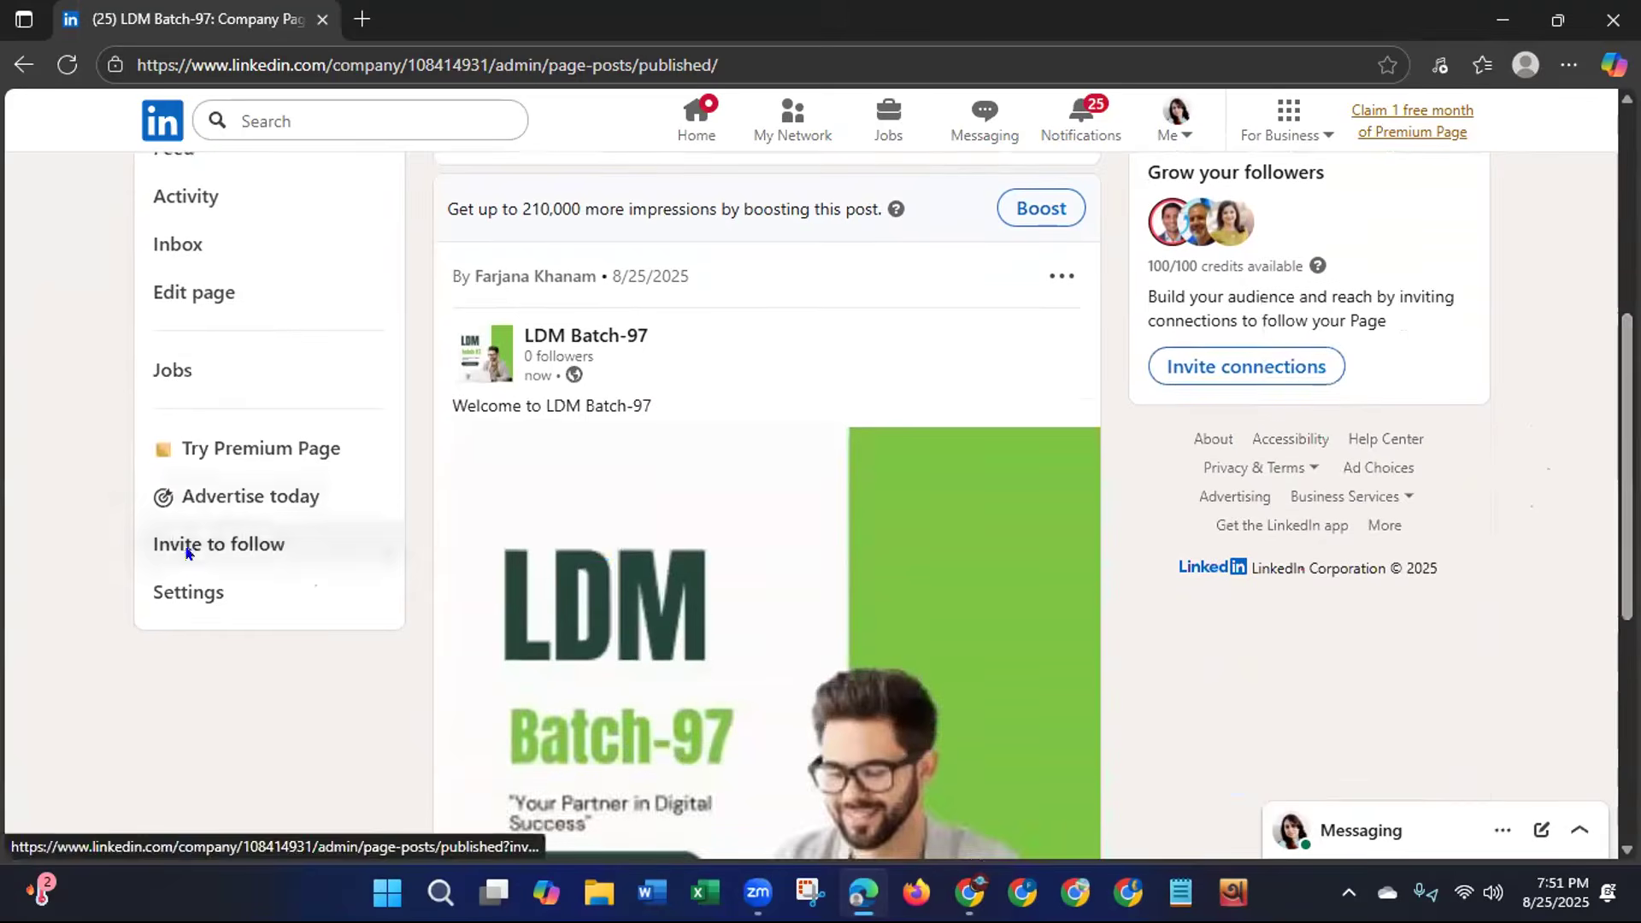
click(185, 543)
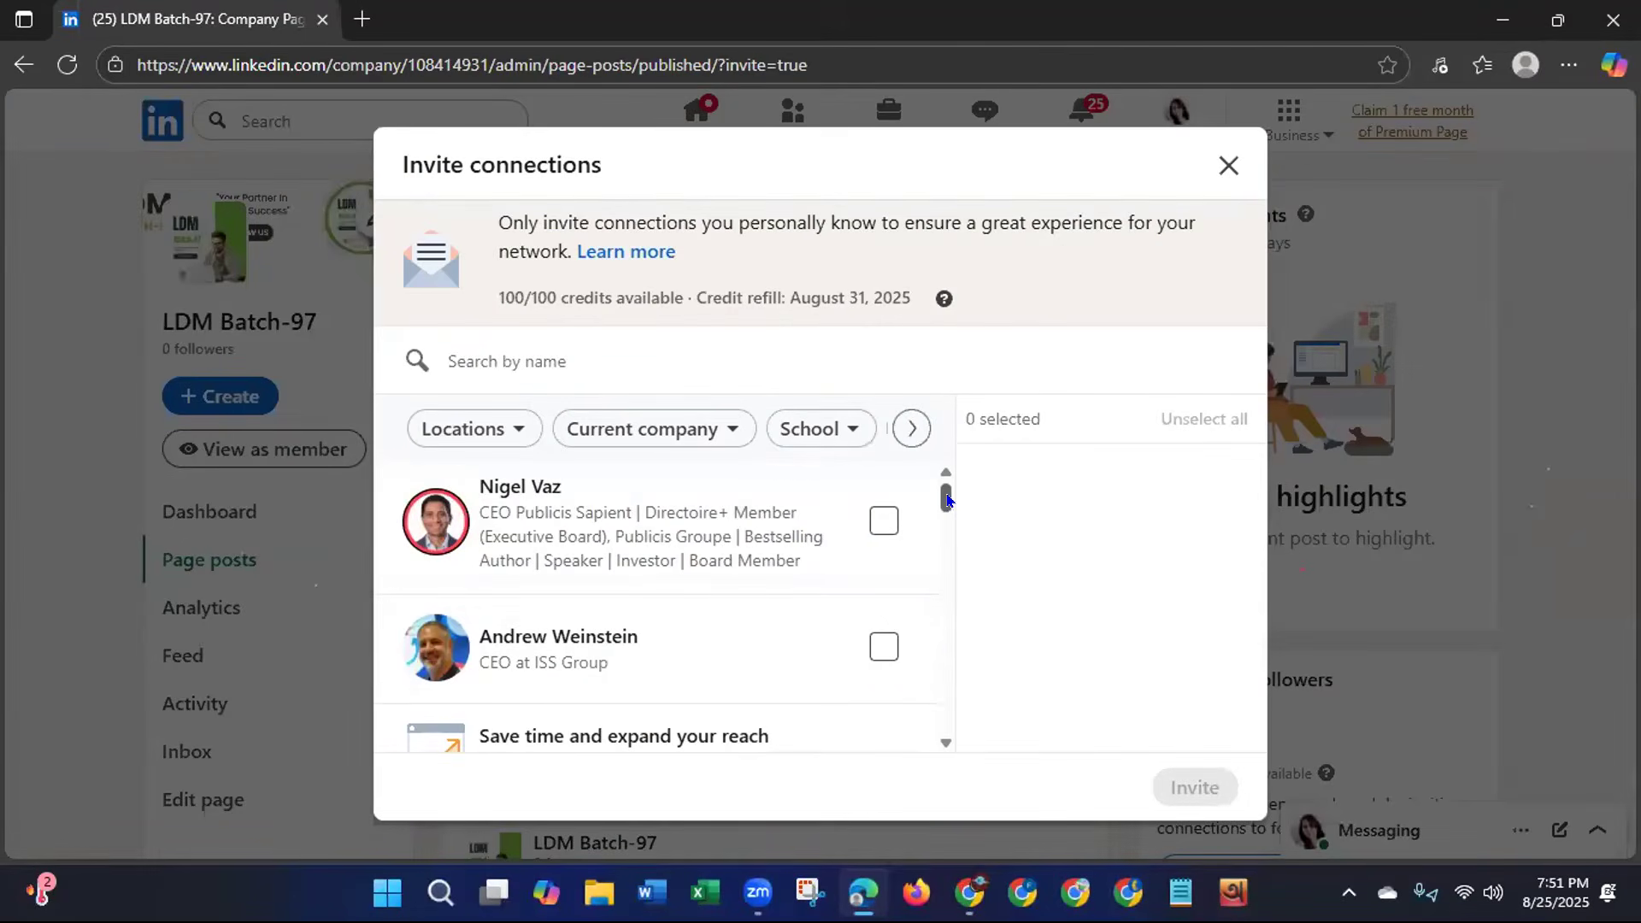
Go through the connections list and select three connections from its lower part to invite to follow the page.
drag(947, 498, 926, 724)
drag(943, 646, 922, 724)
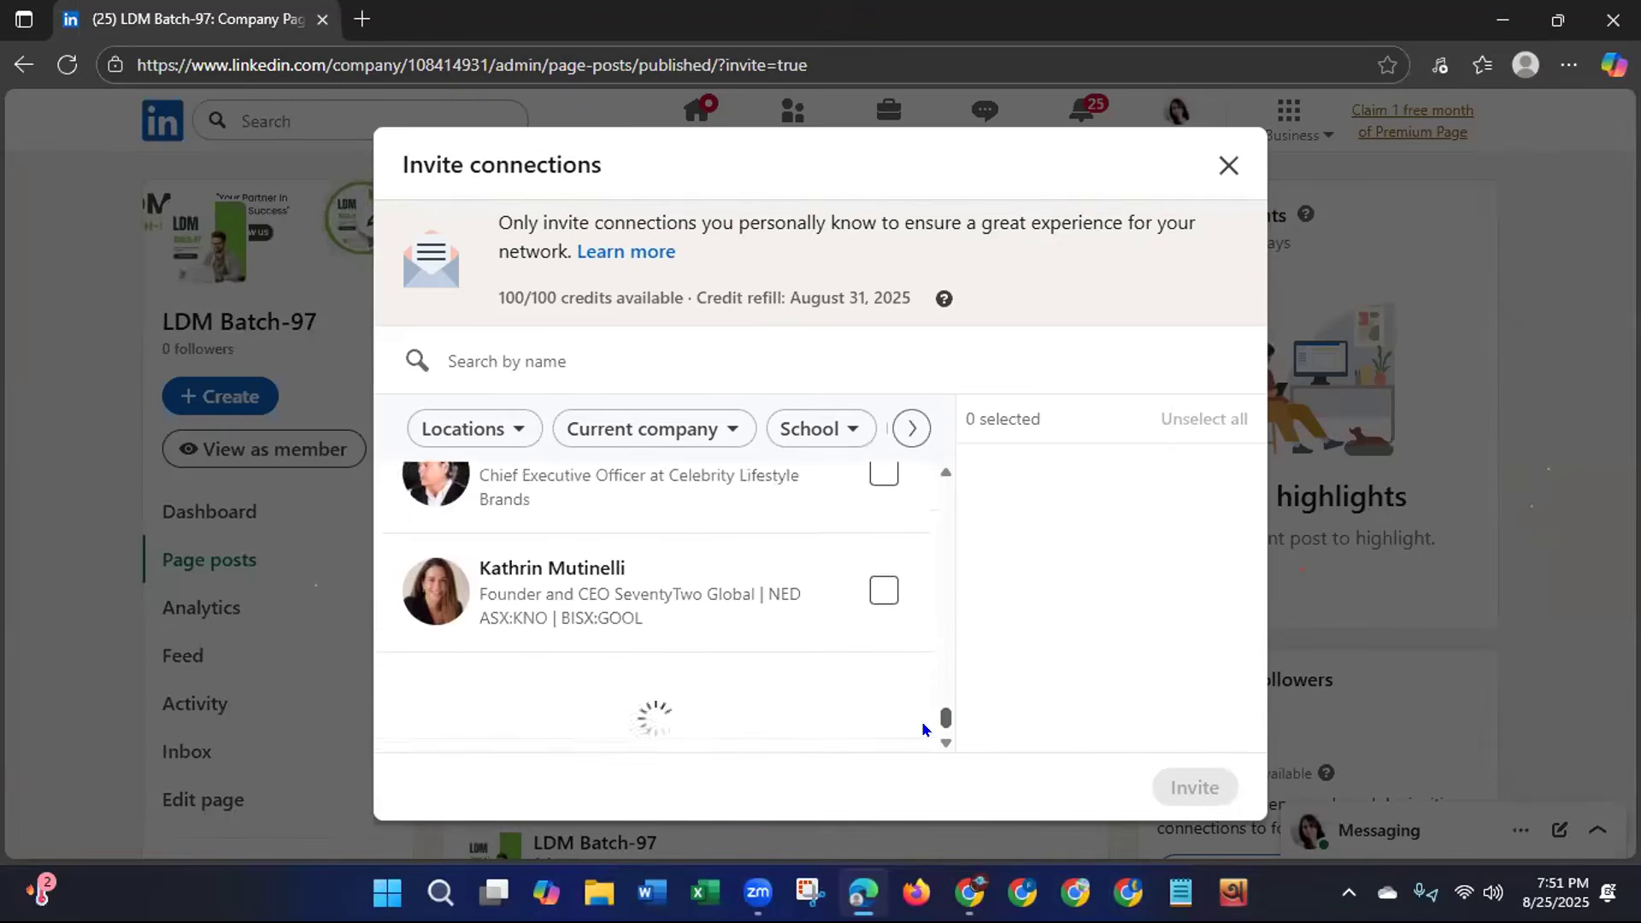
drag(945, 655, 924, 728)
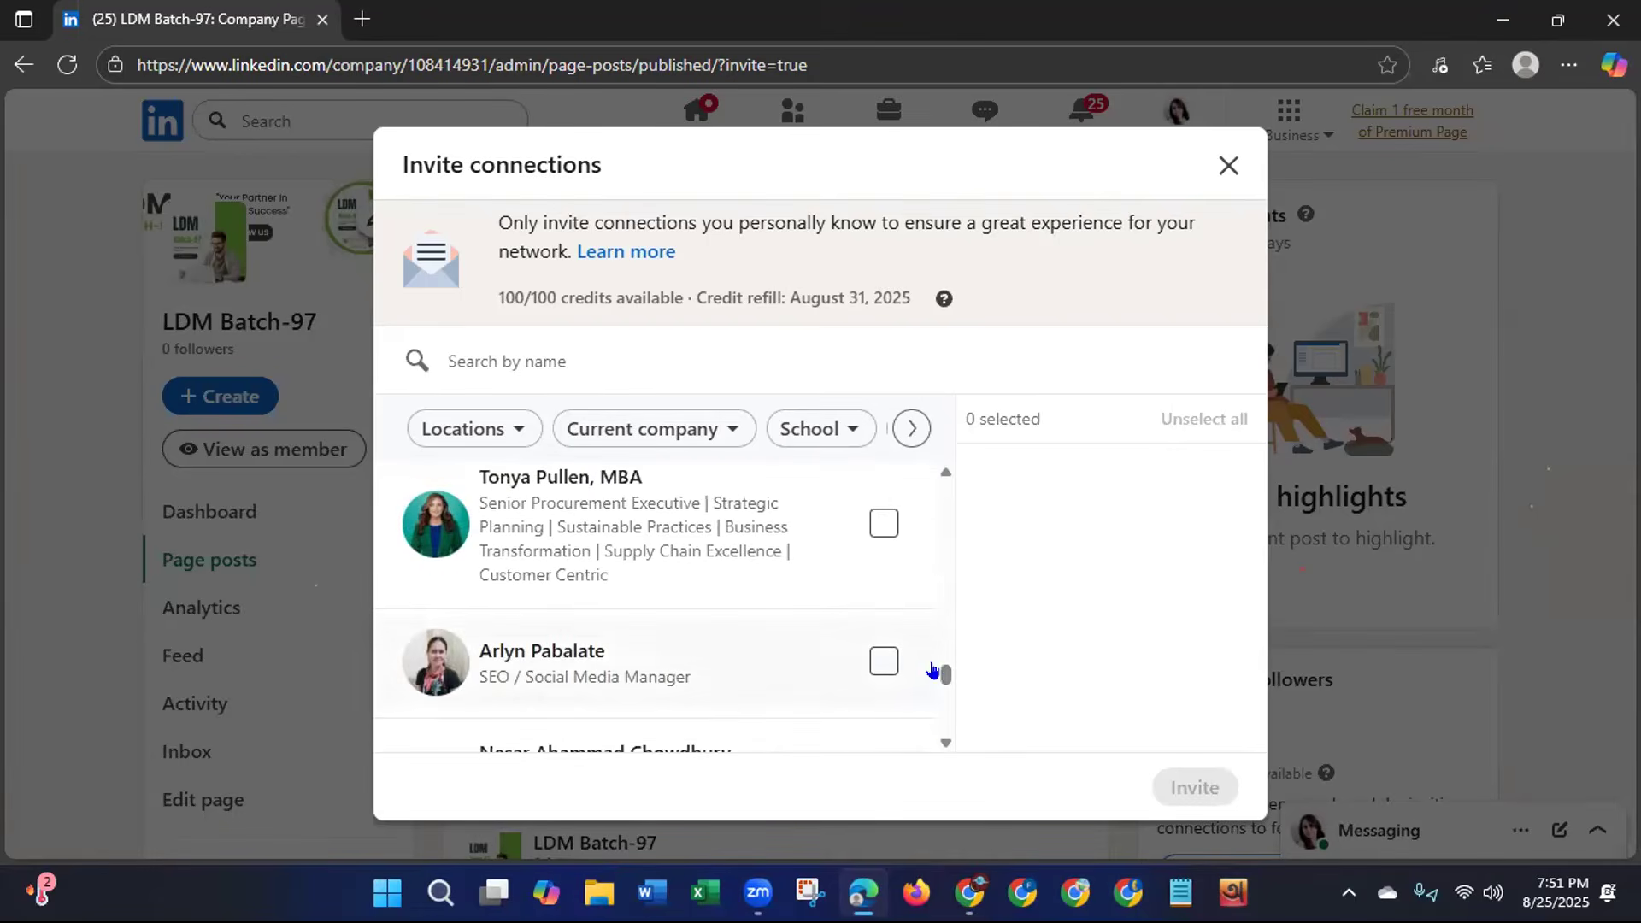
drag(945, 674, 933, 722)
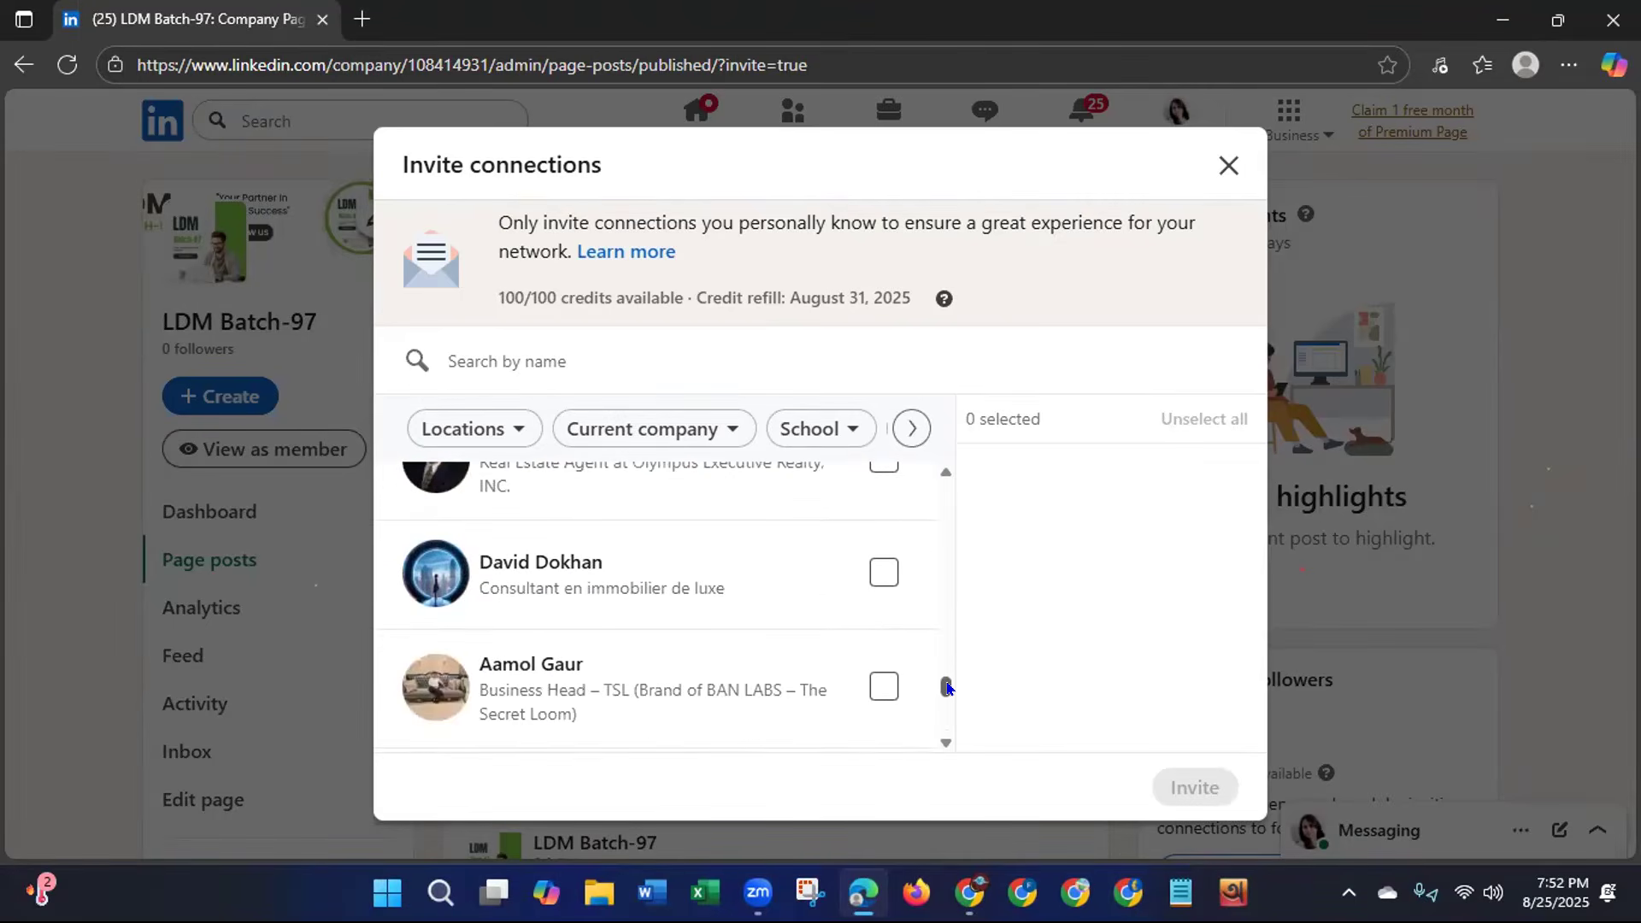
drag(946, 688, 946, 709)
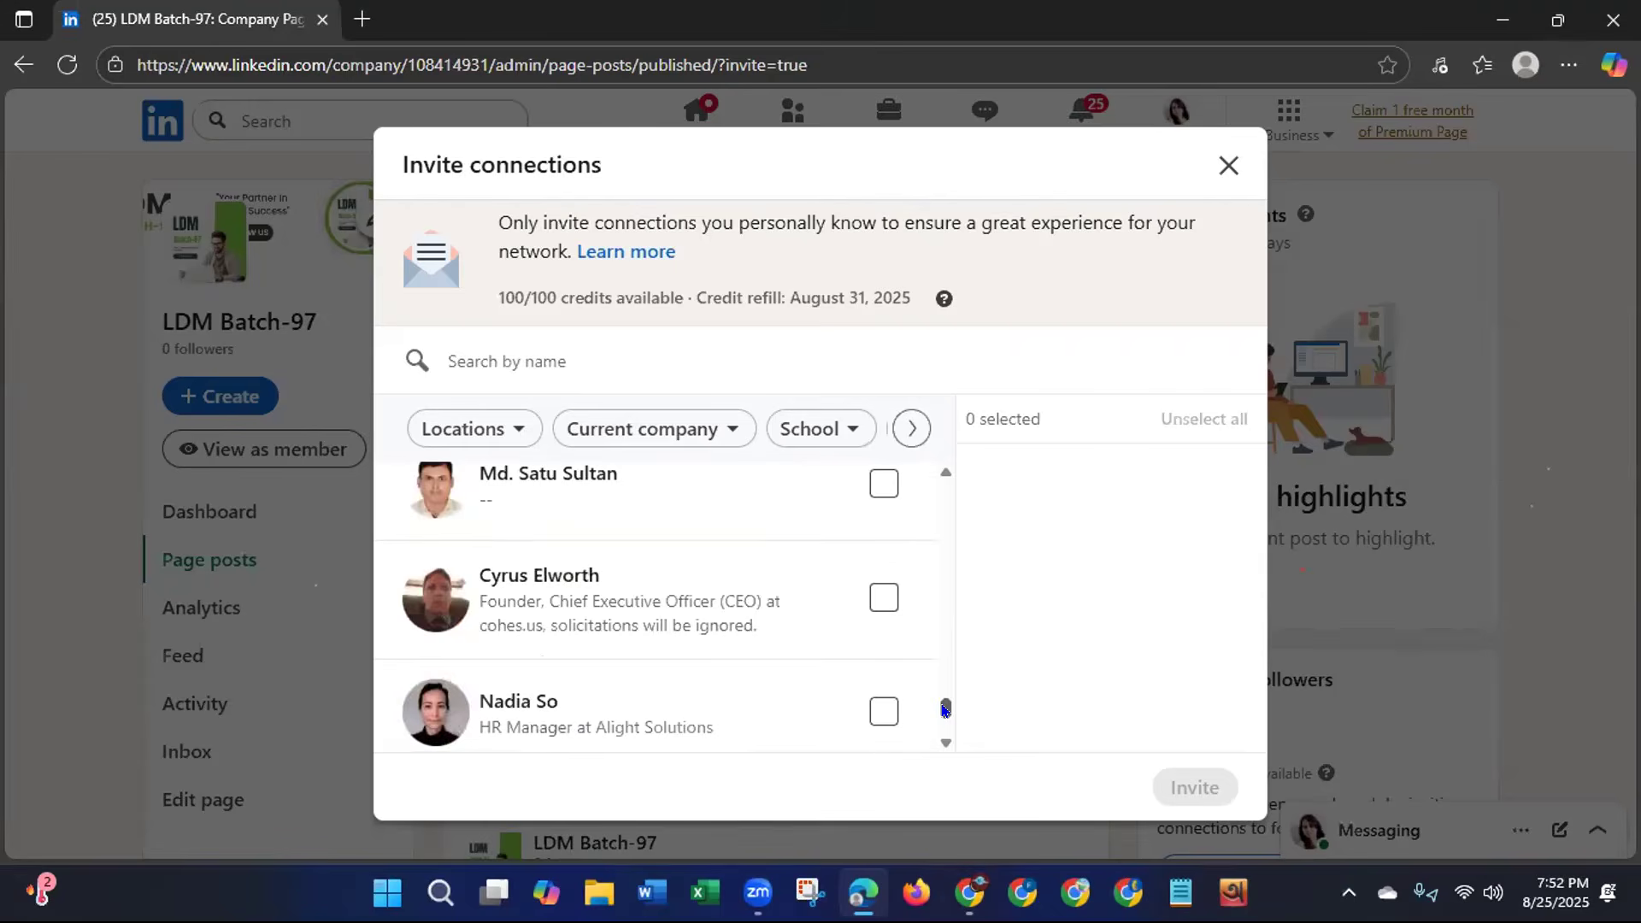
click(885, 485)
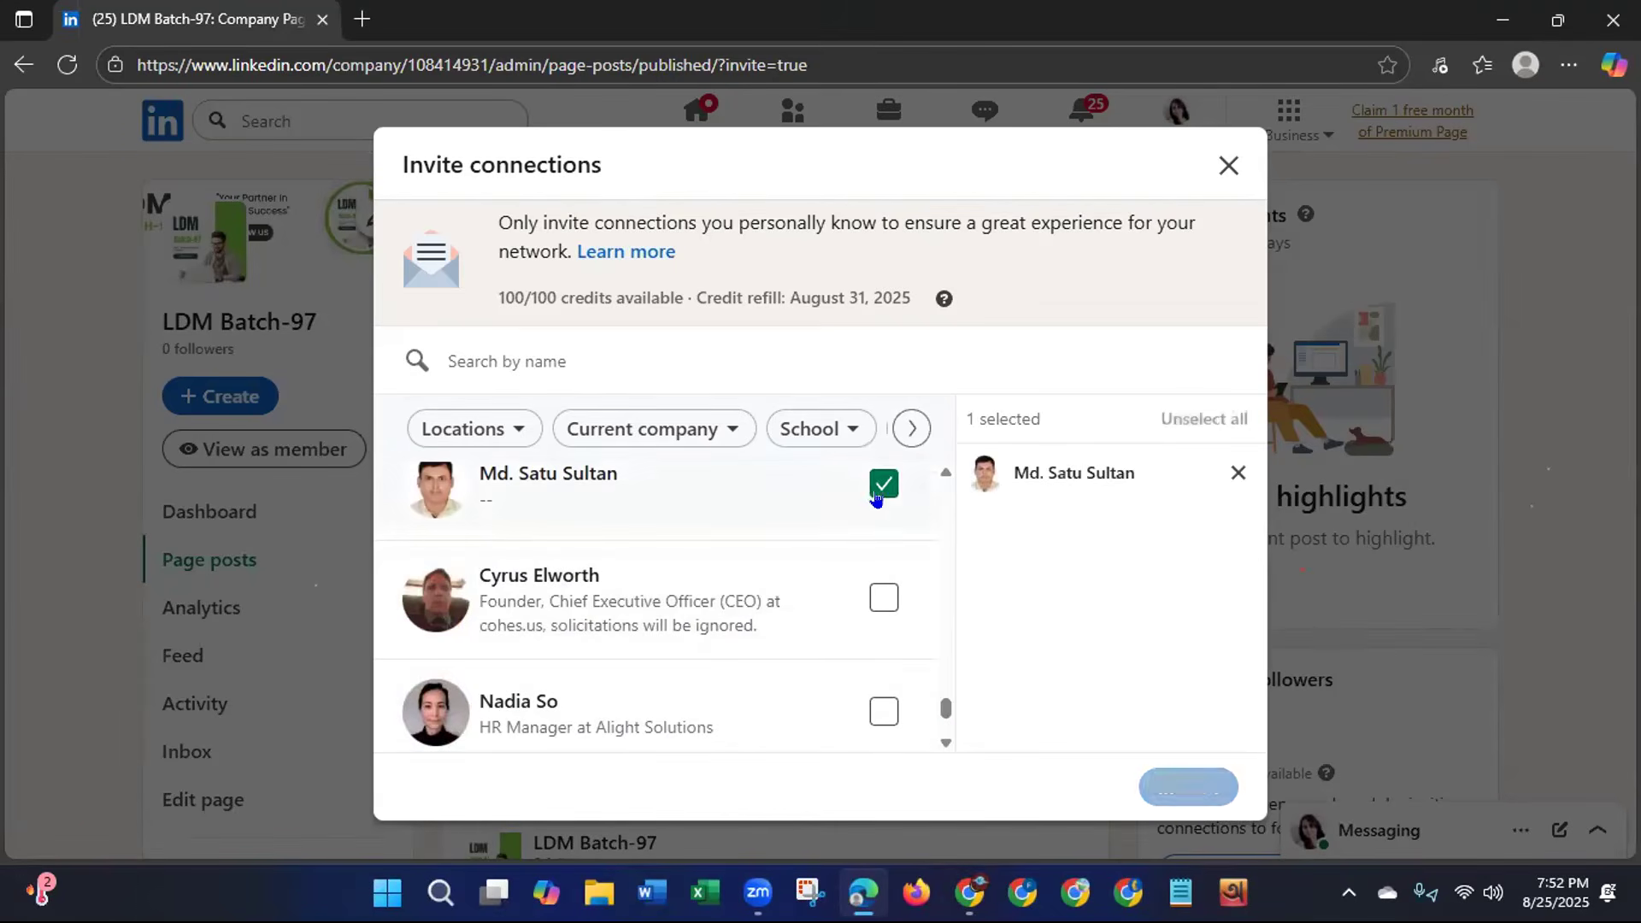
drag(946, 709, 945, 719)
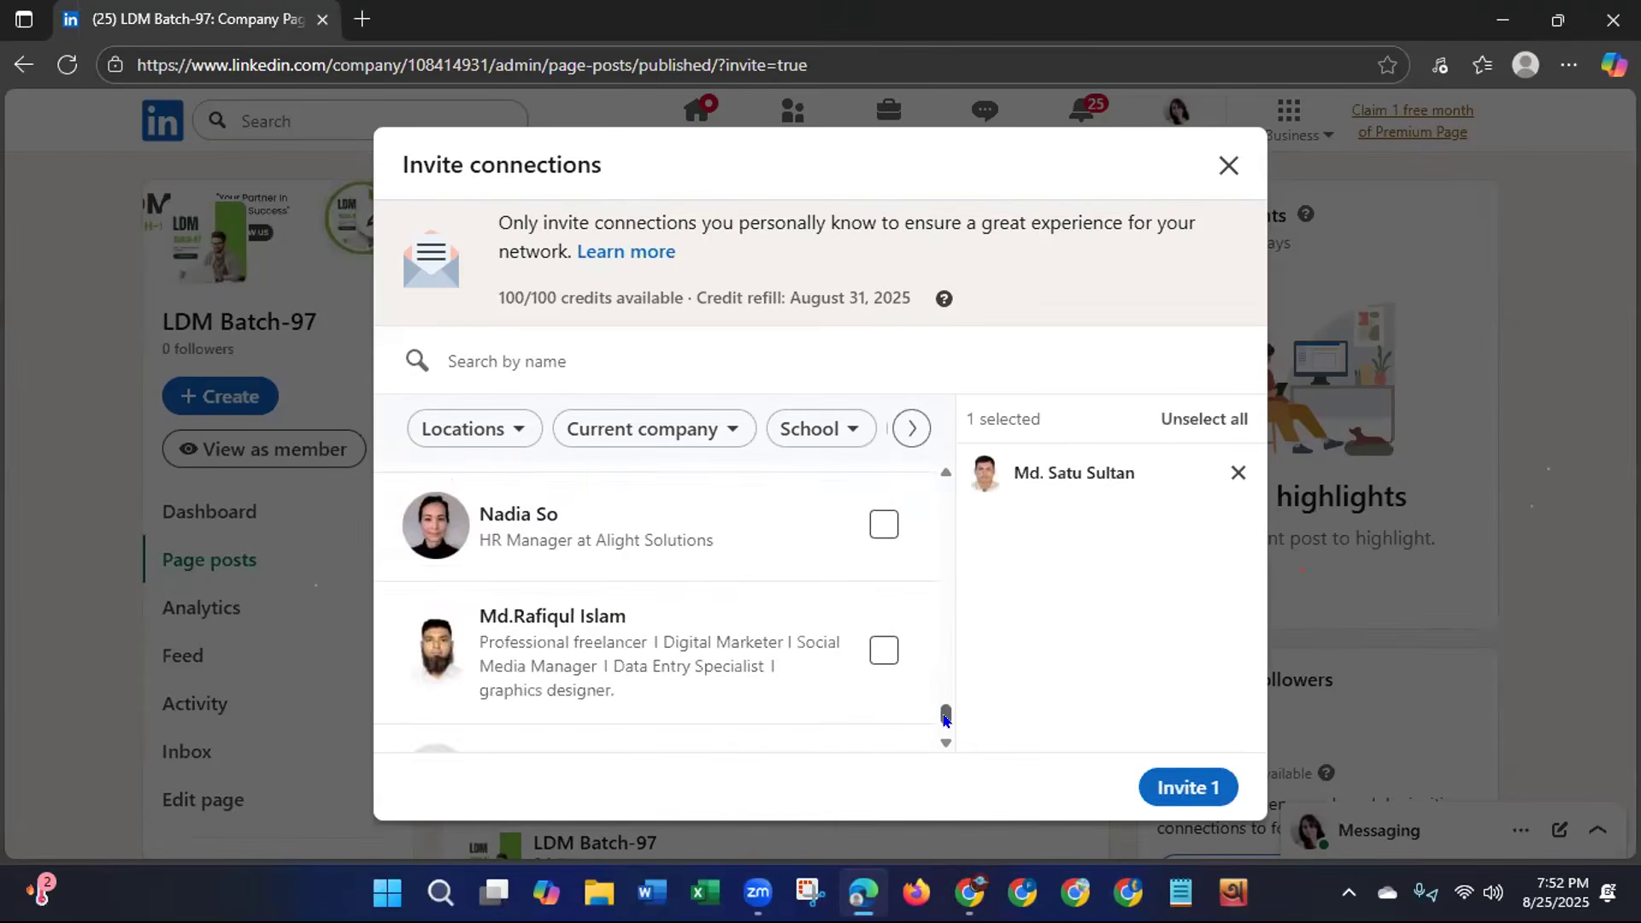
click(885, 649)
scroll(940, 714, down, 2)
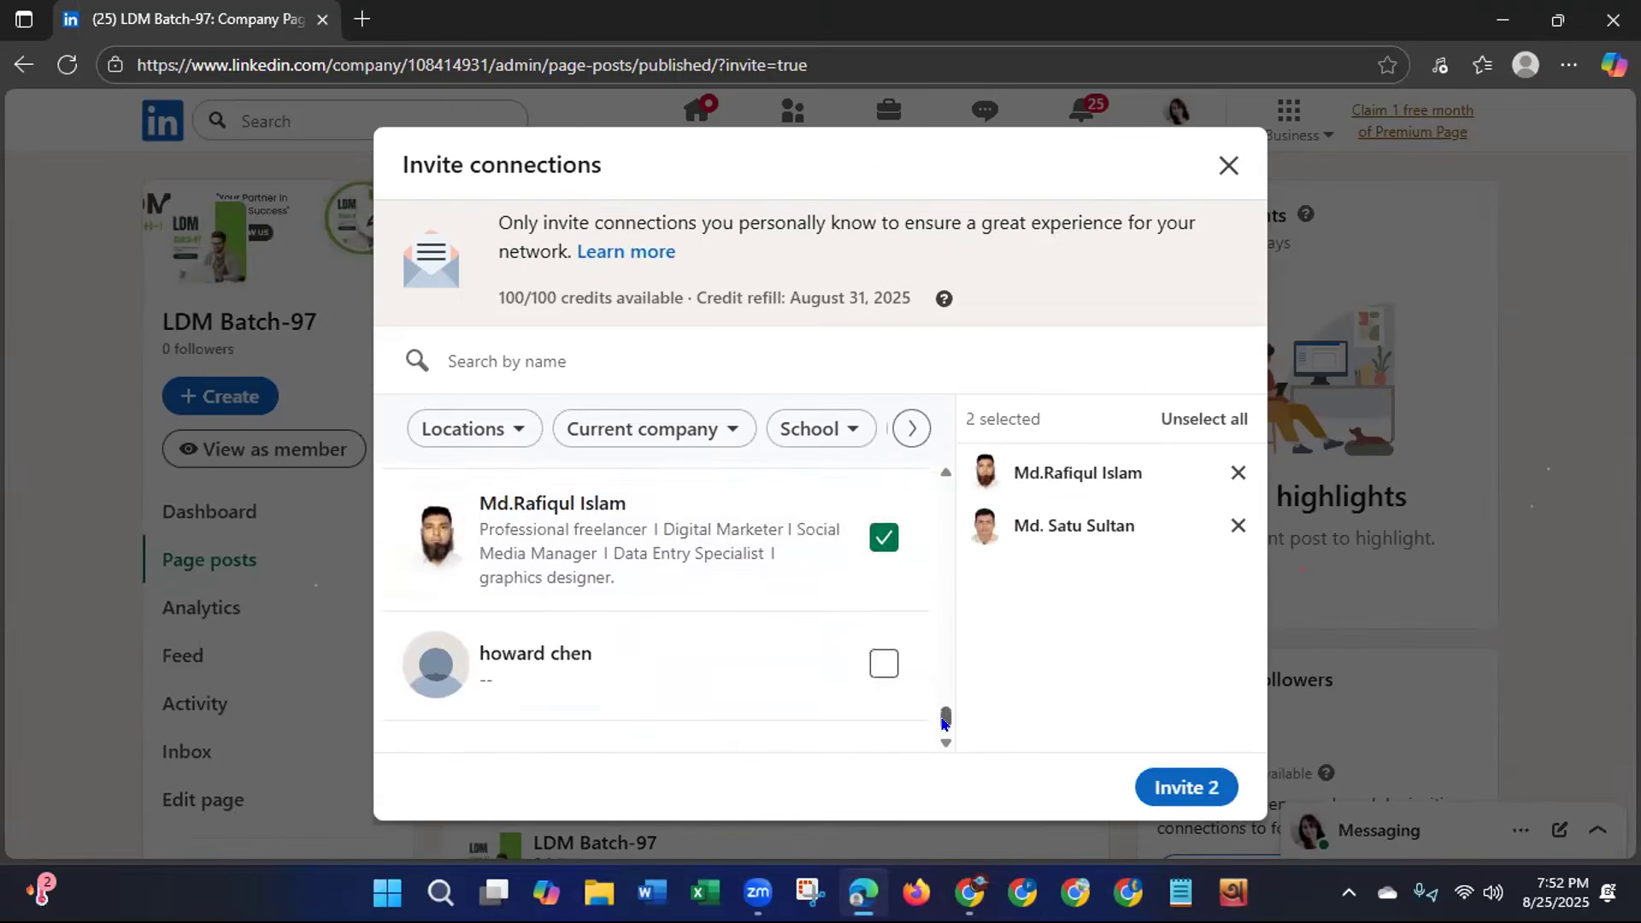
click(884, 588)
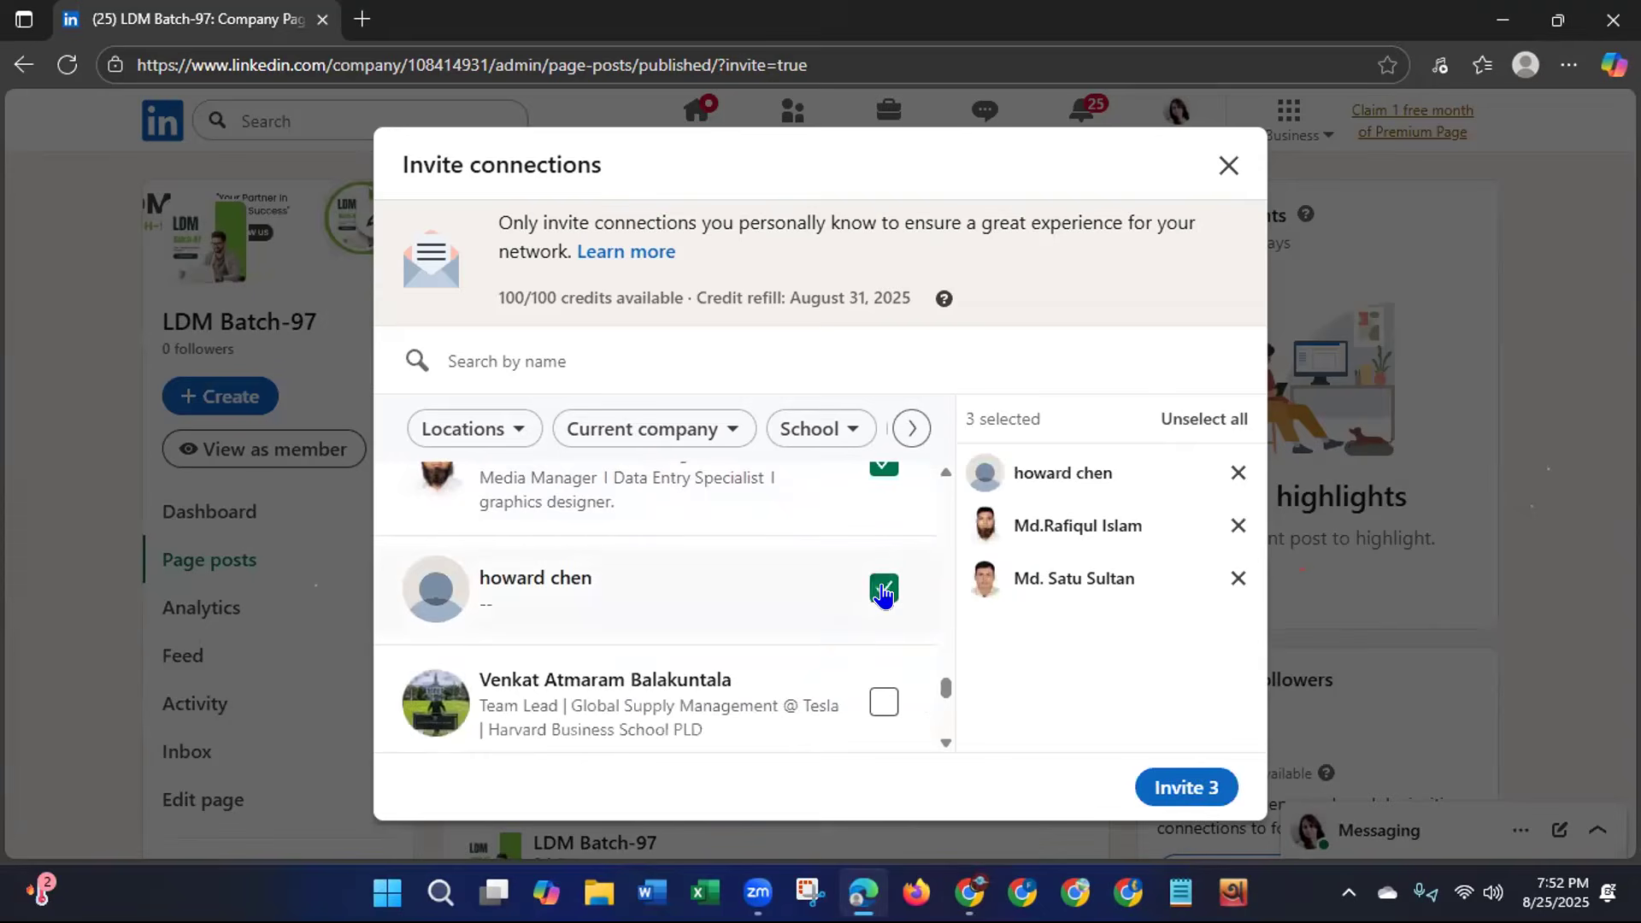
Send the invitations to the three selected connections, decline the suggested post and dismiss the notification.
click(1183, 788)
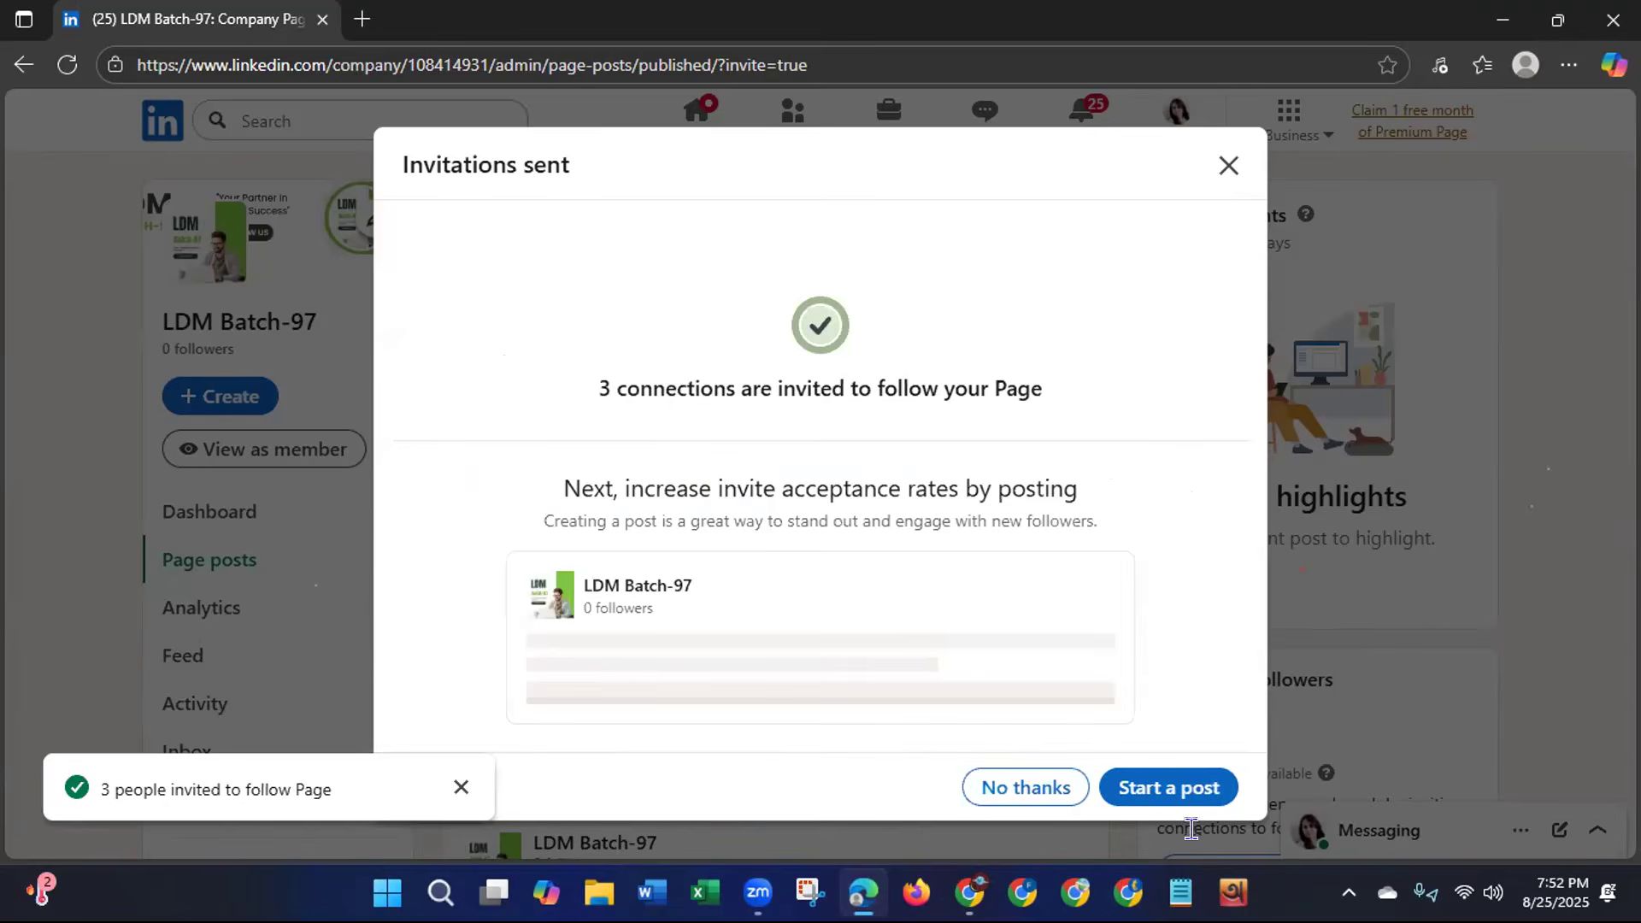
click(992, 788)
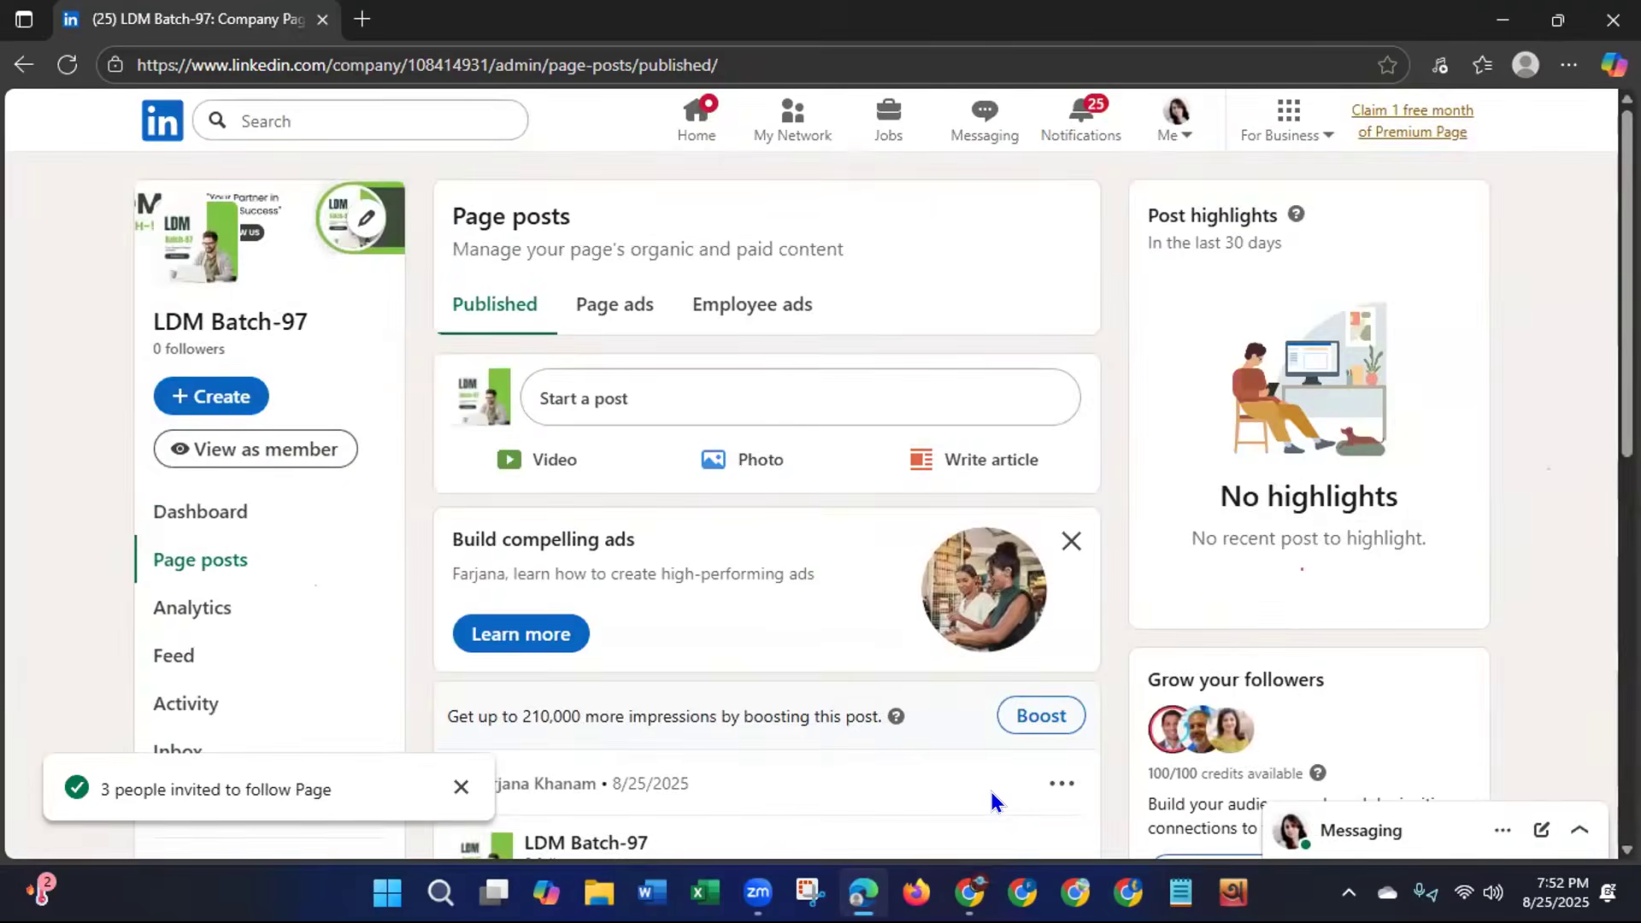
click(460, 787)
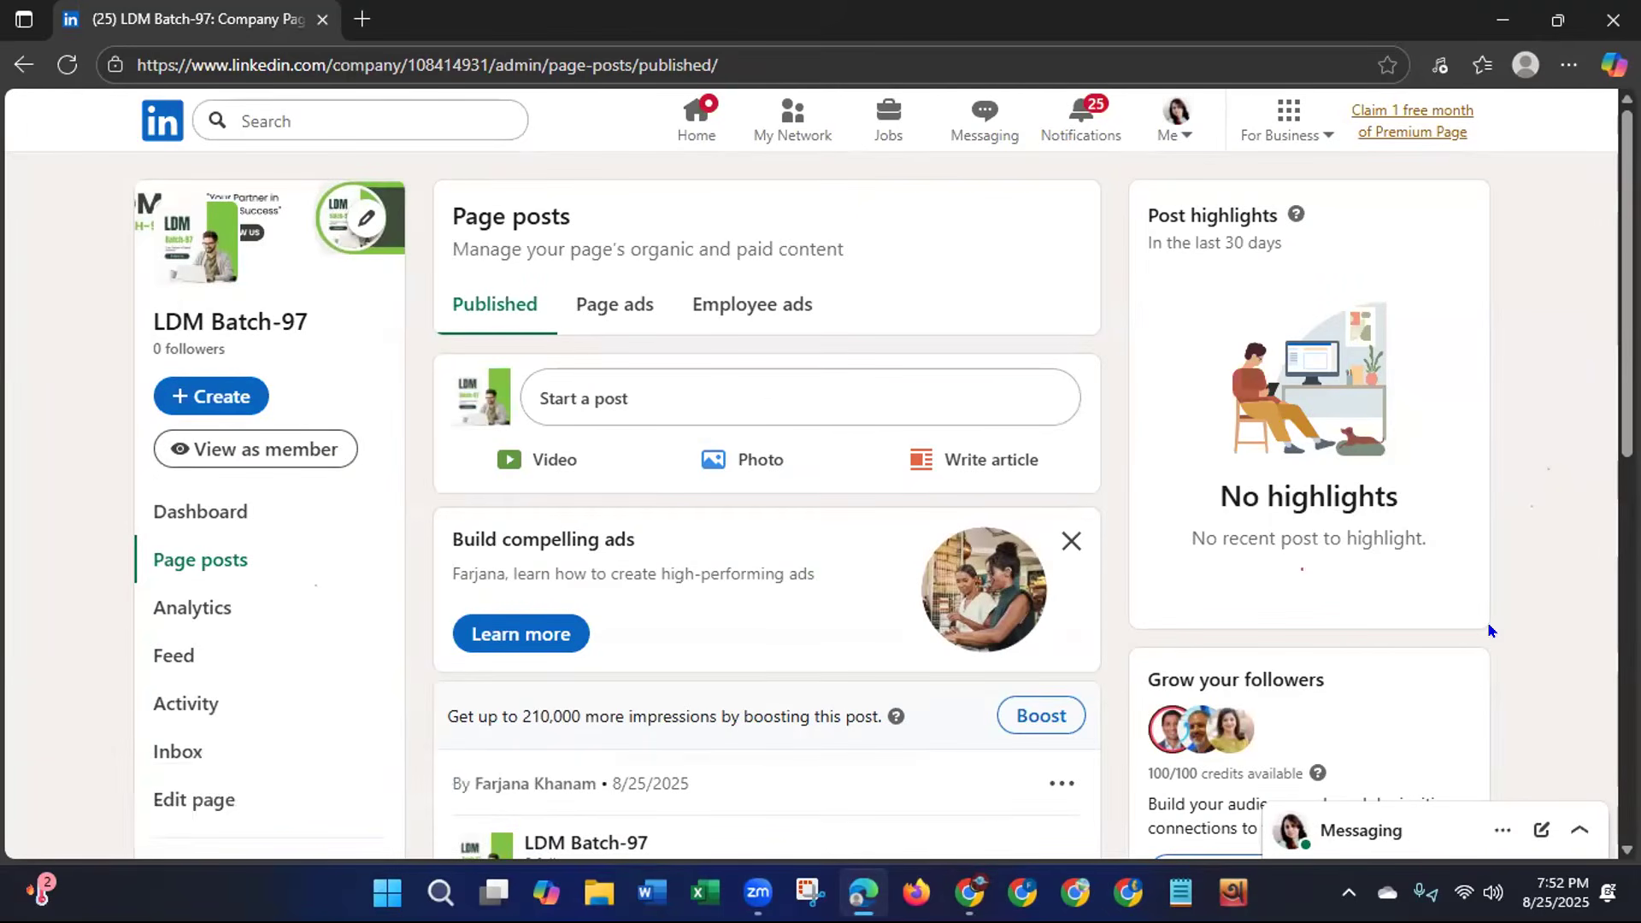
Look over the published welcome post and open the page's admin management settings.
scroll(1584, 644, down, 7)
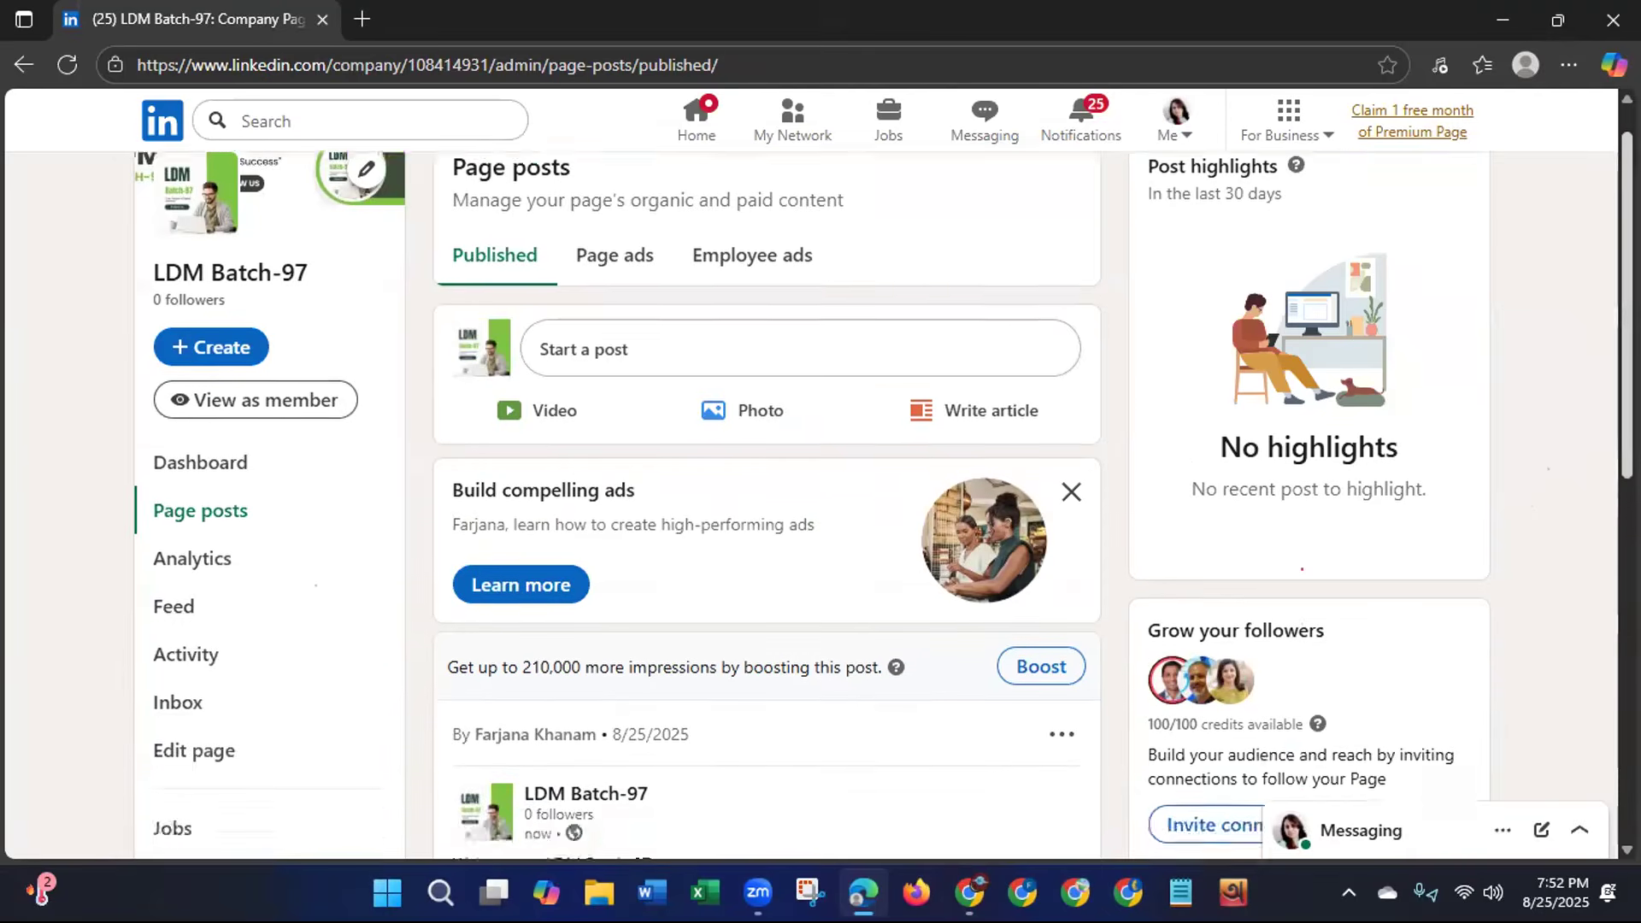
scroll(1585, 645, up, 4)
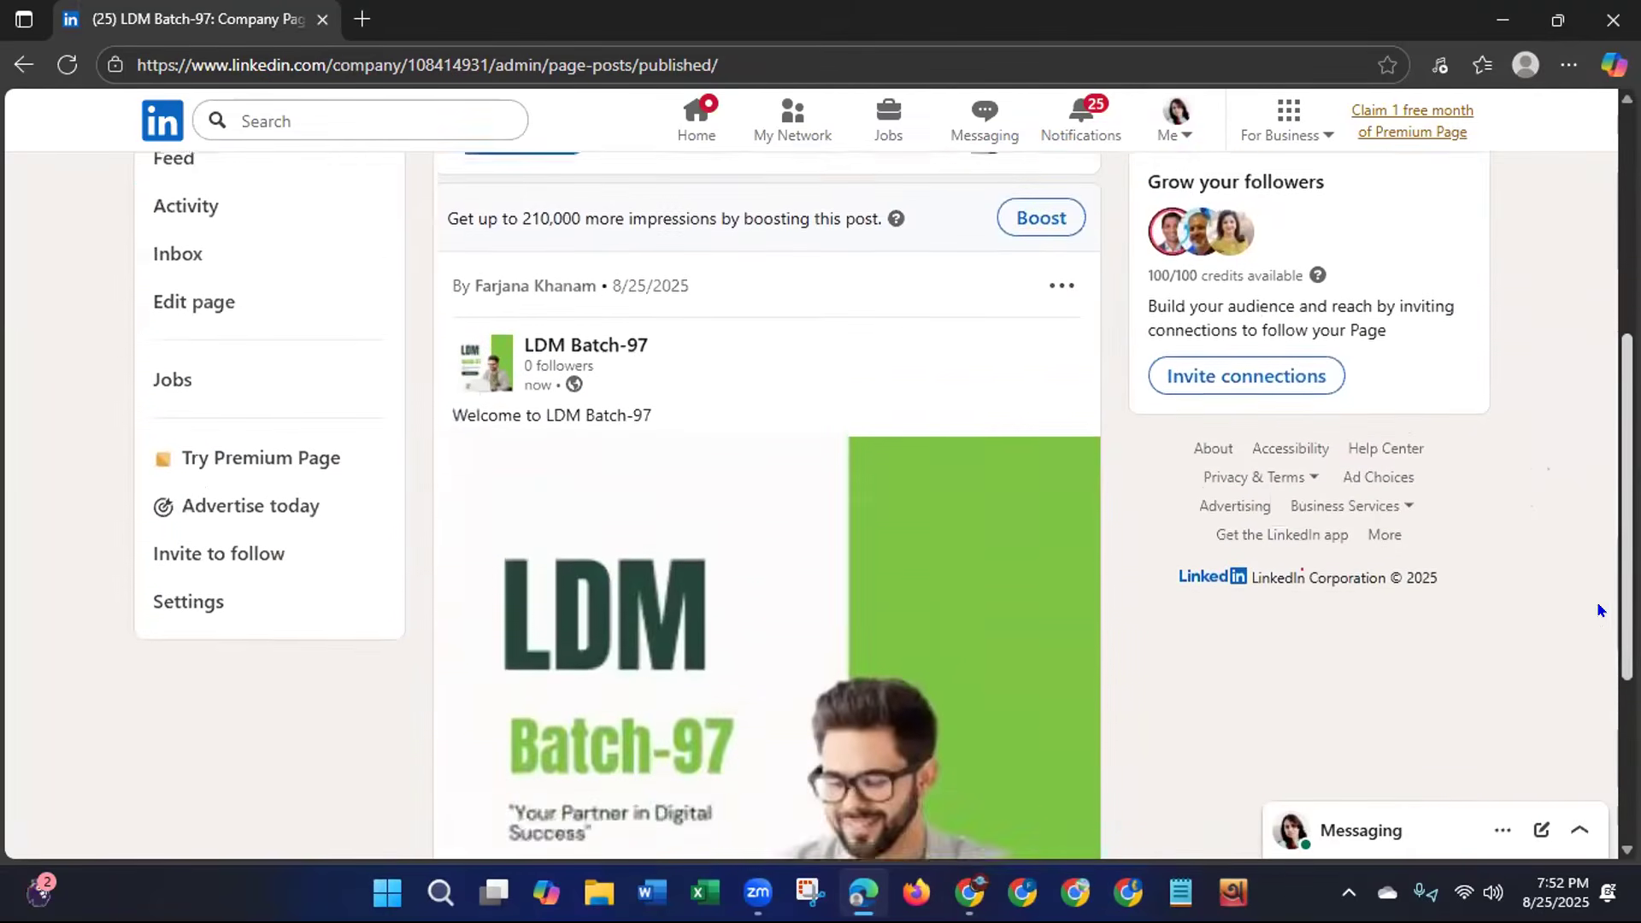
scroll(1605, 509, up, 3)
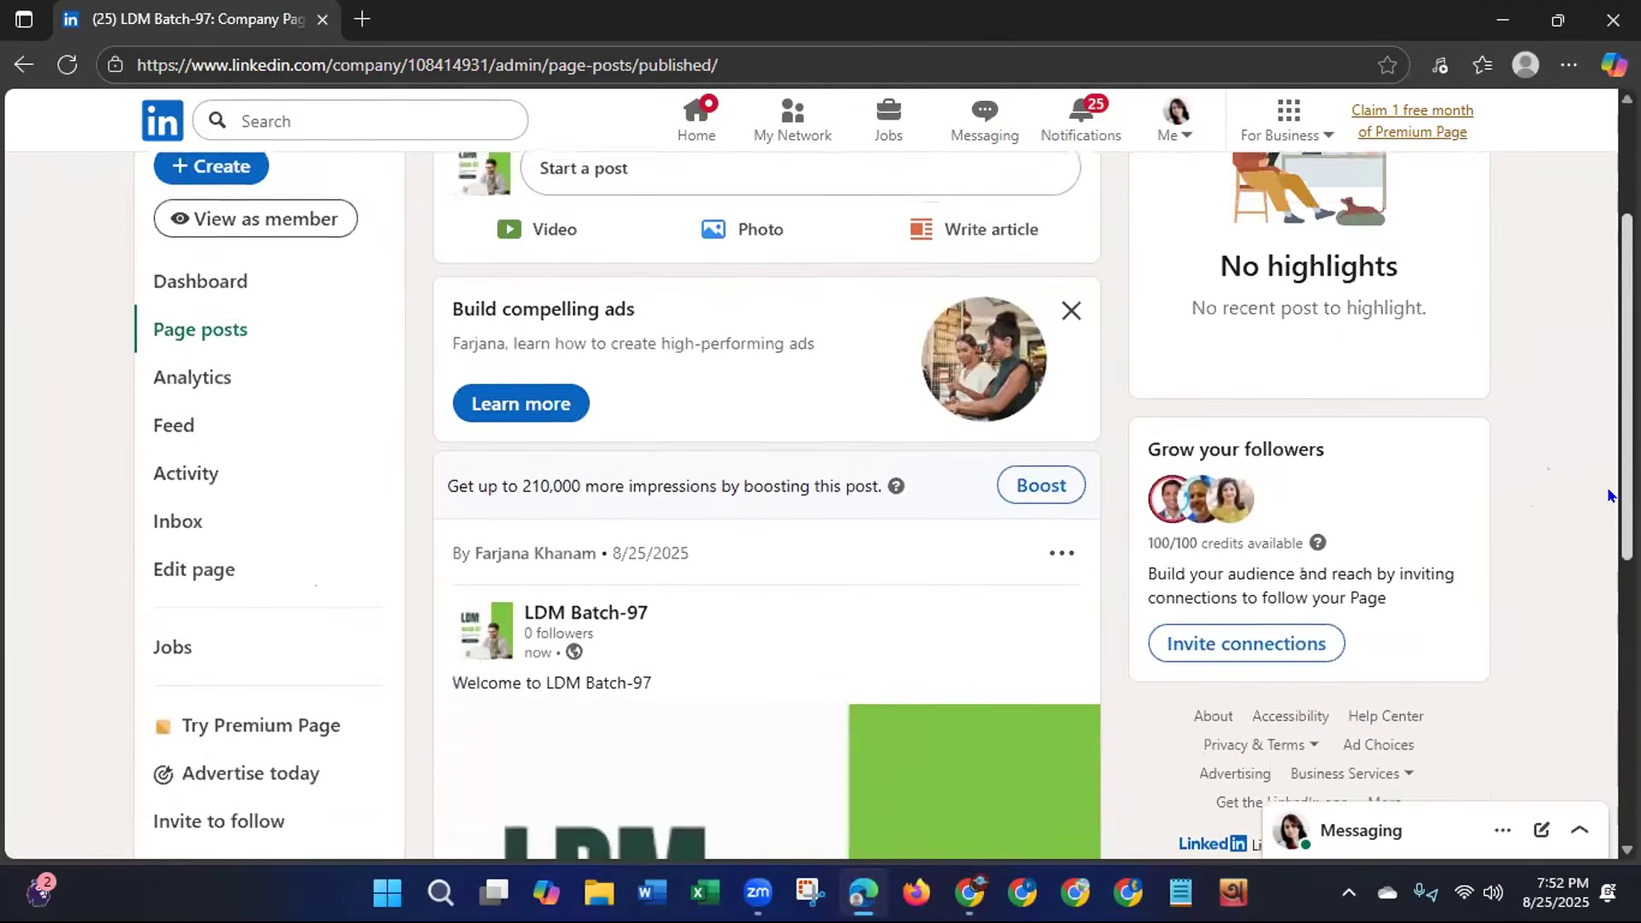
scroll(883, 504, up, 1)
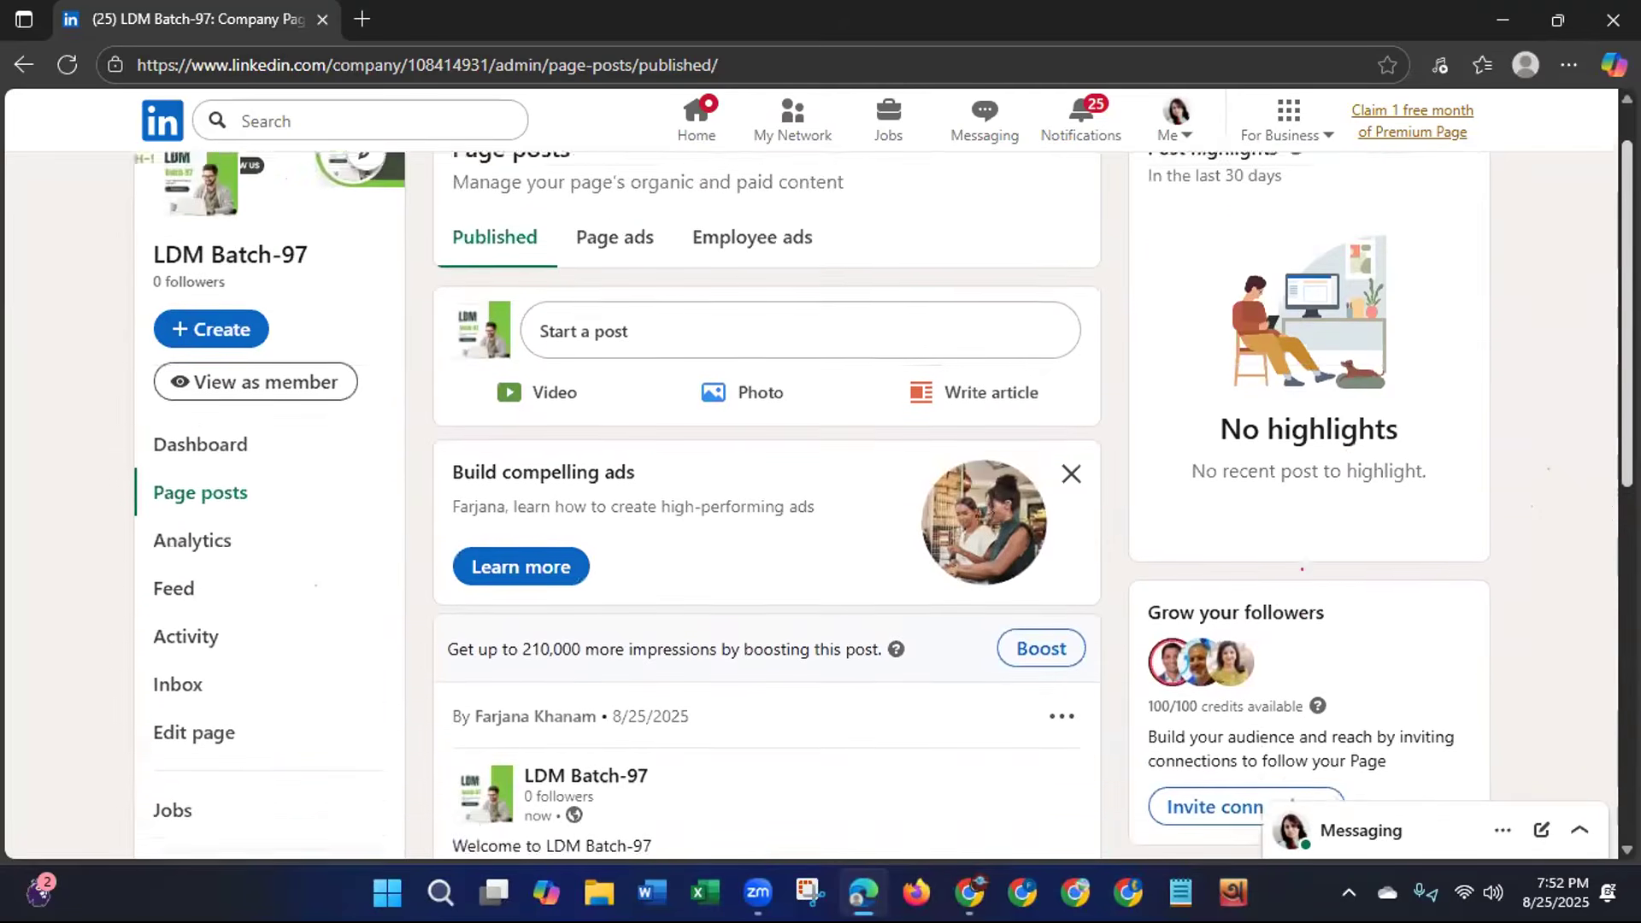
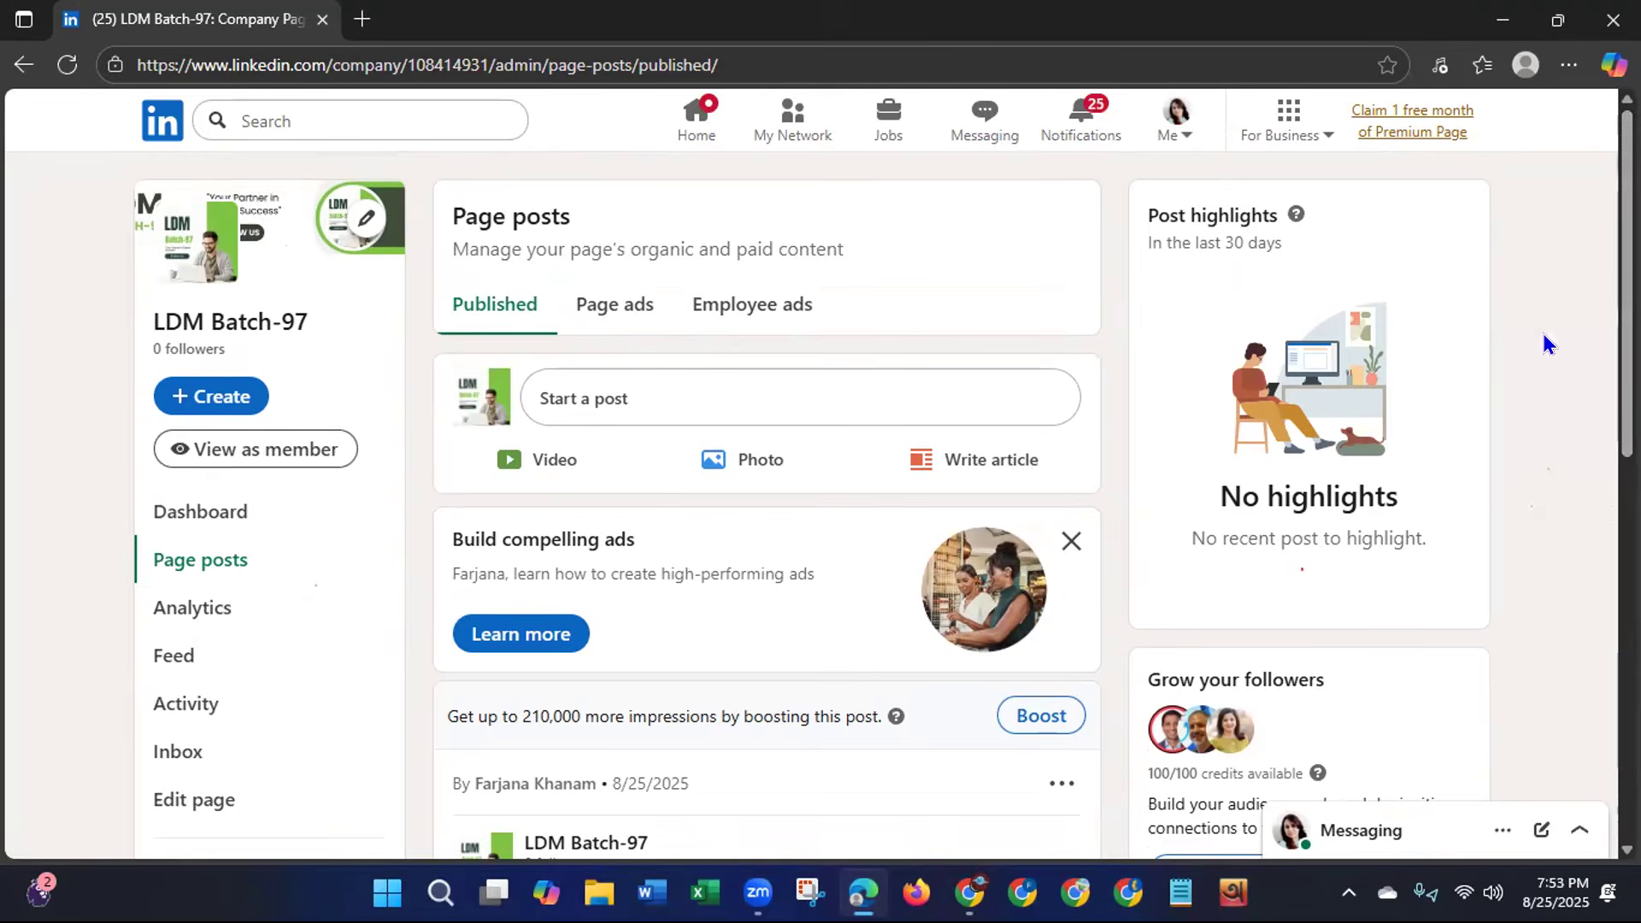
scroll(1302, 568, down, 5)
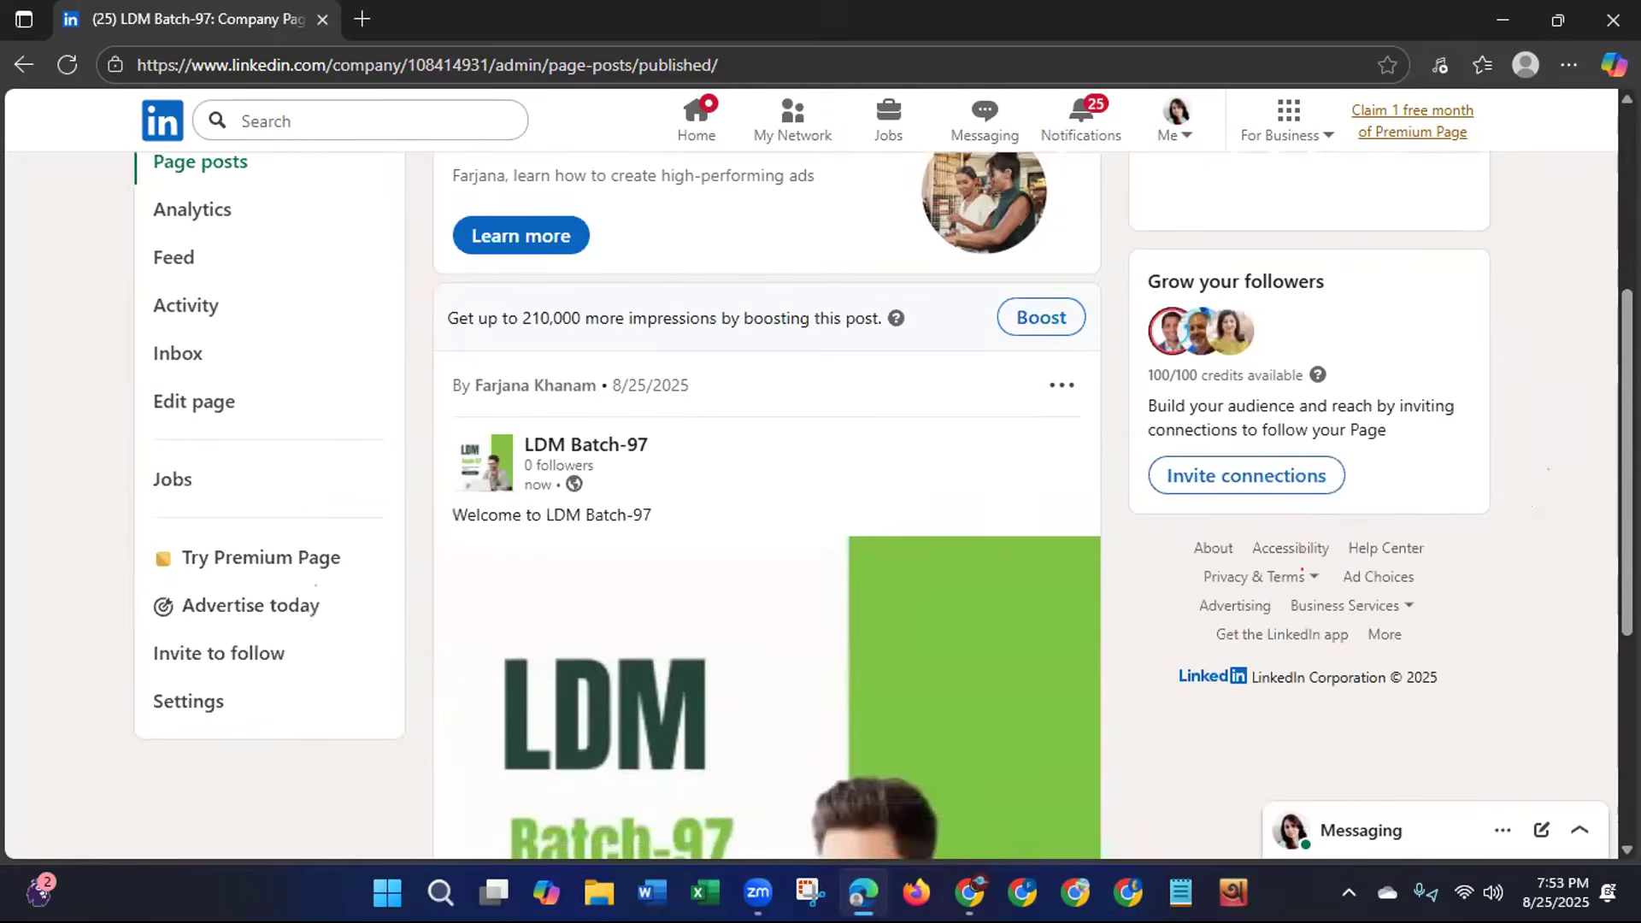
click(183, 709)
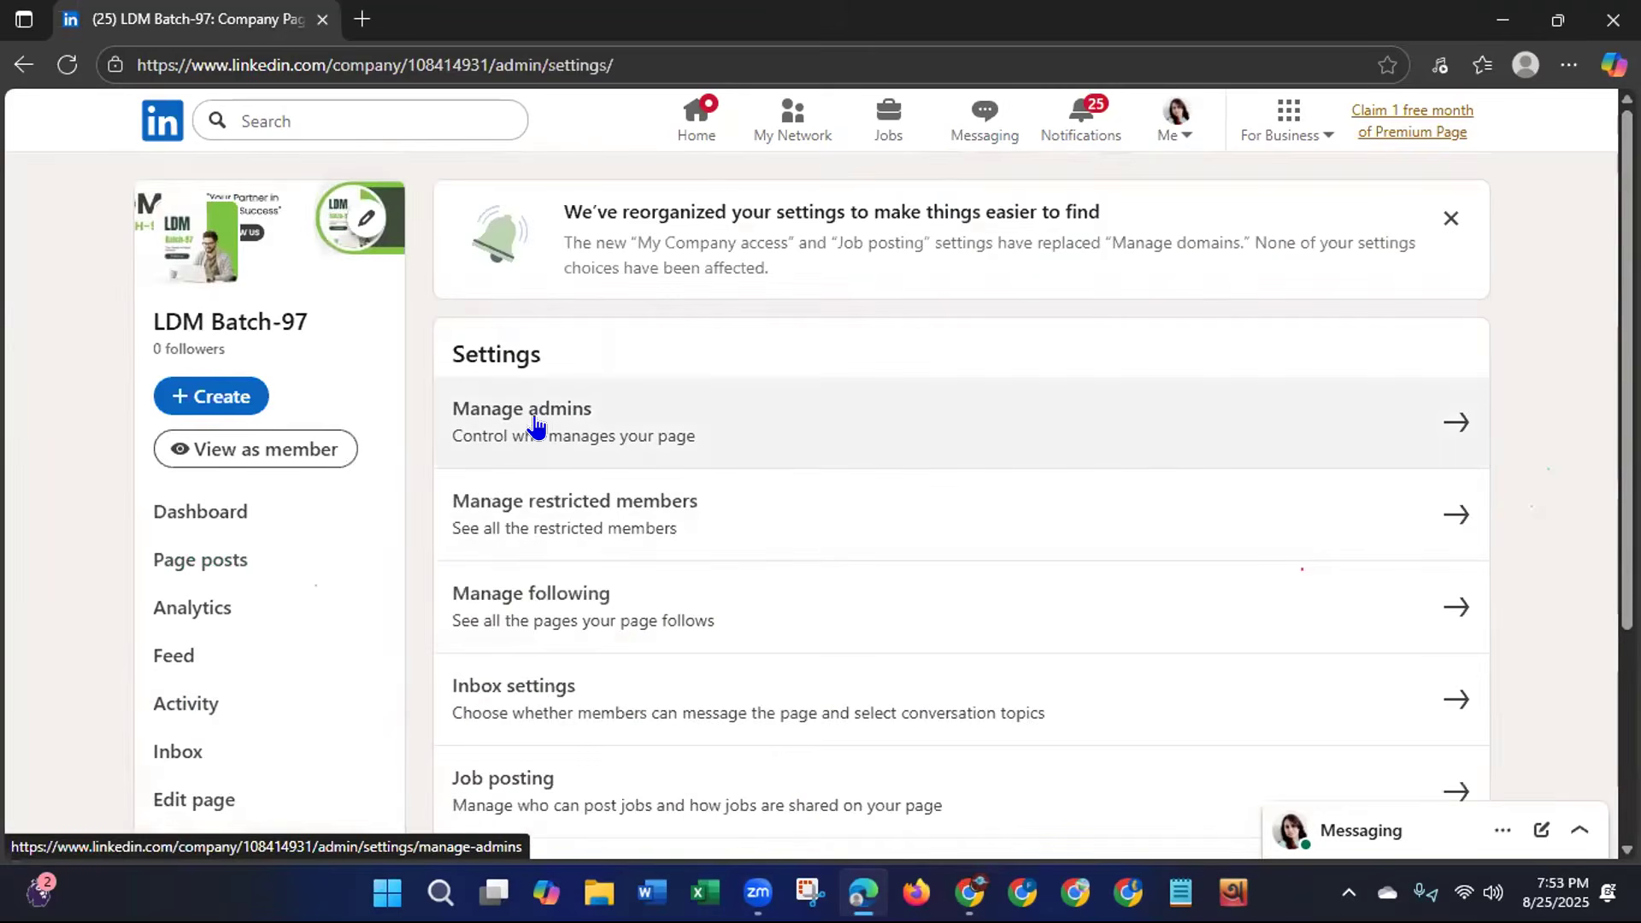
click(633, 410)
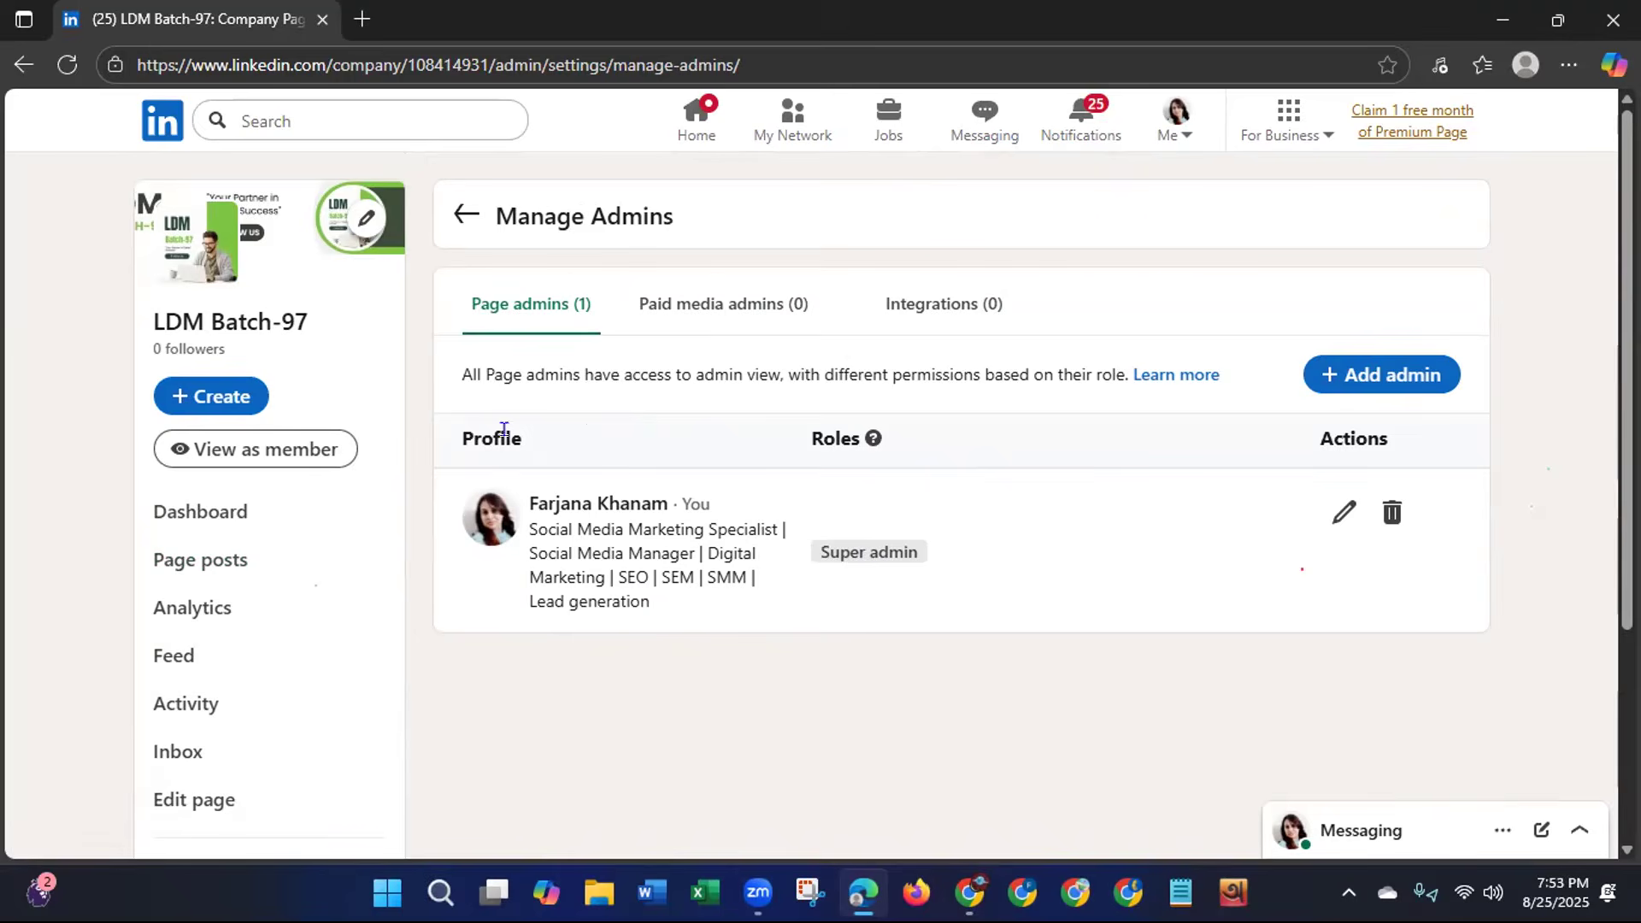
Find the graphics designer connection by name and add them as a page admin with the Super admin role.
click(1406, 376)
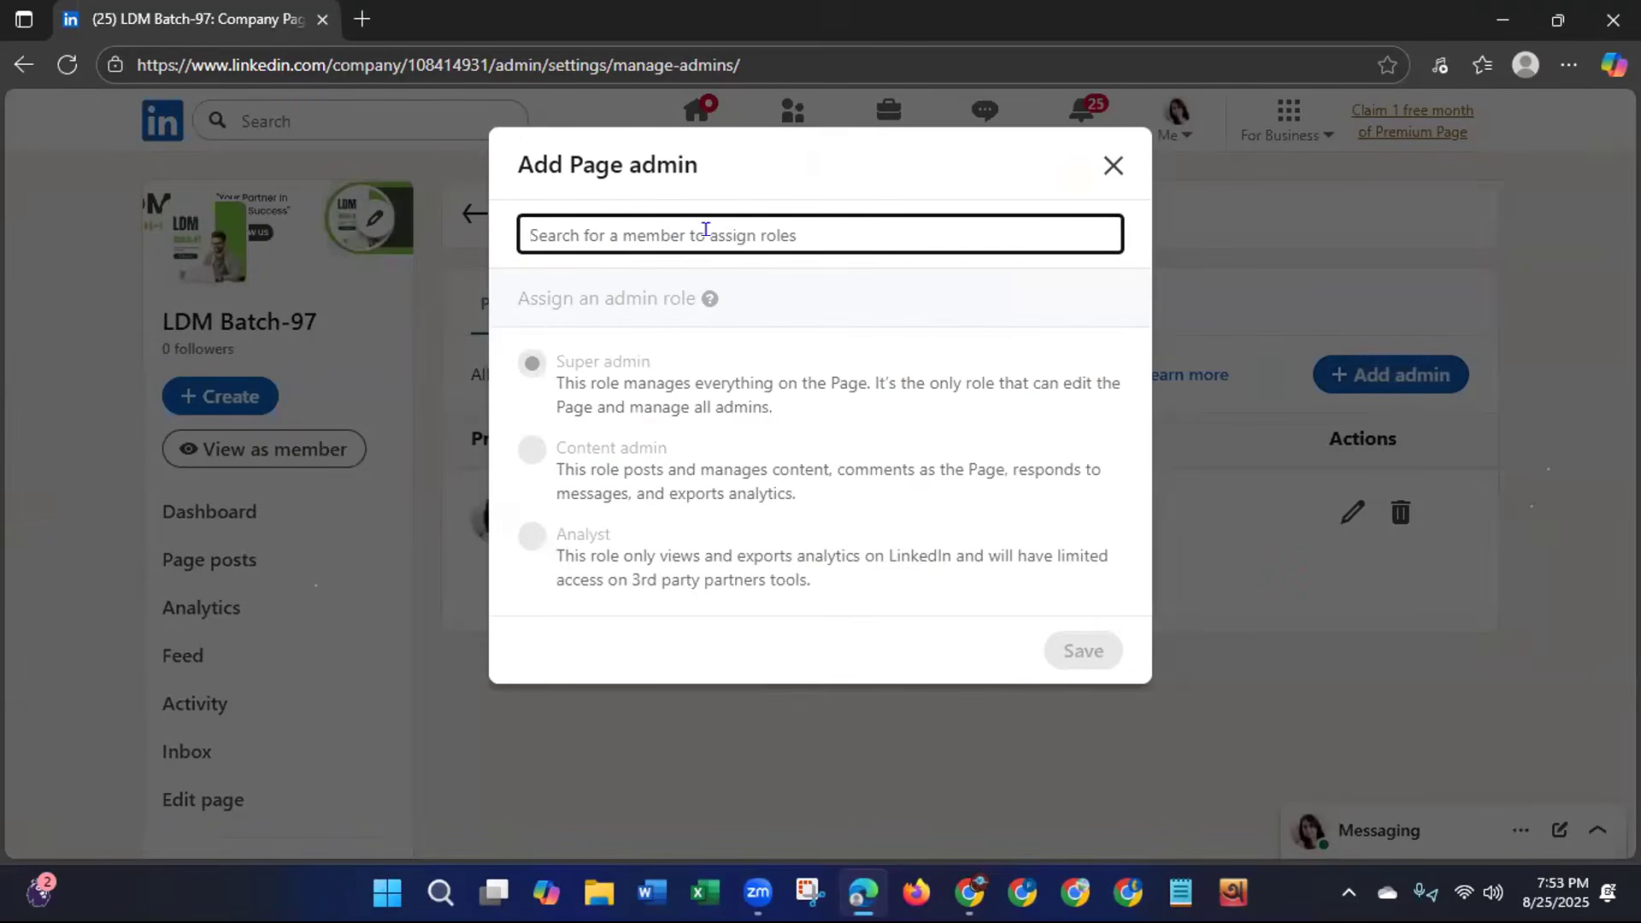
text(Mas)
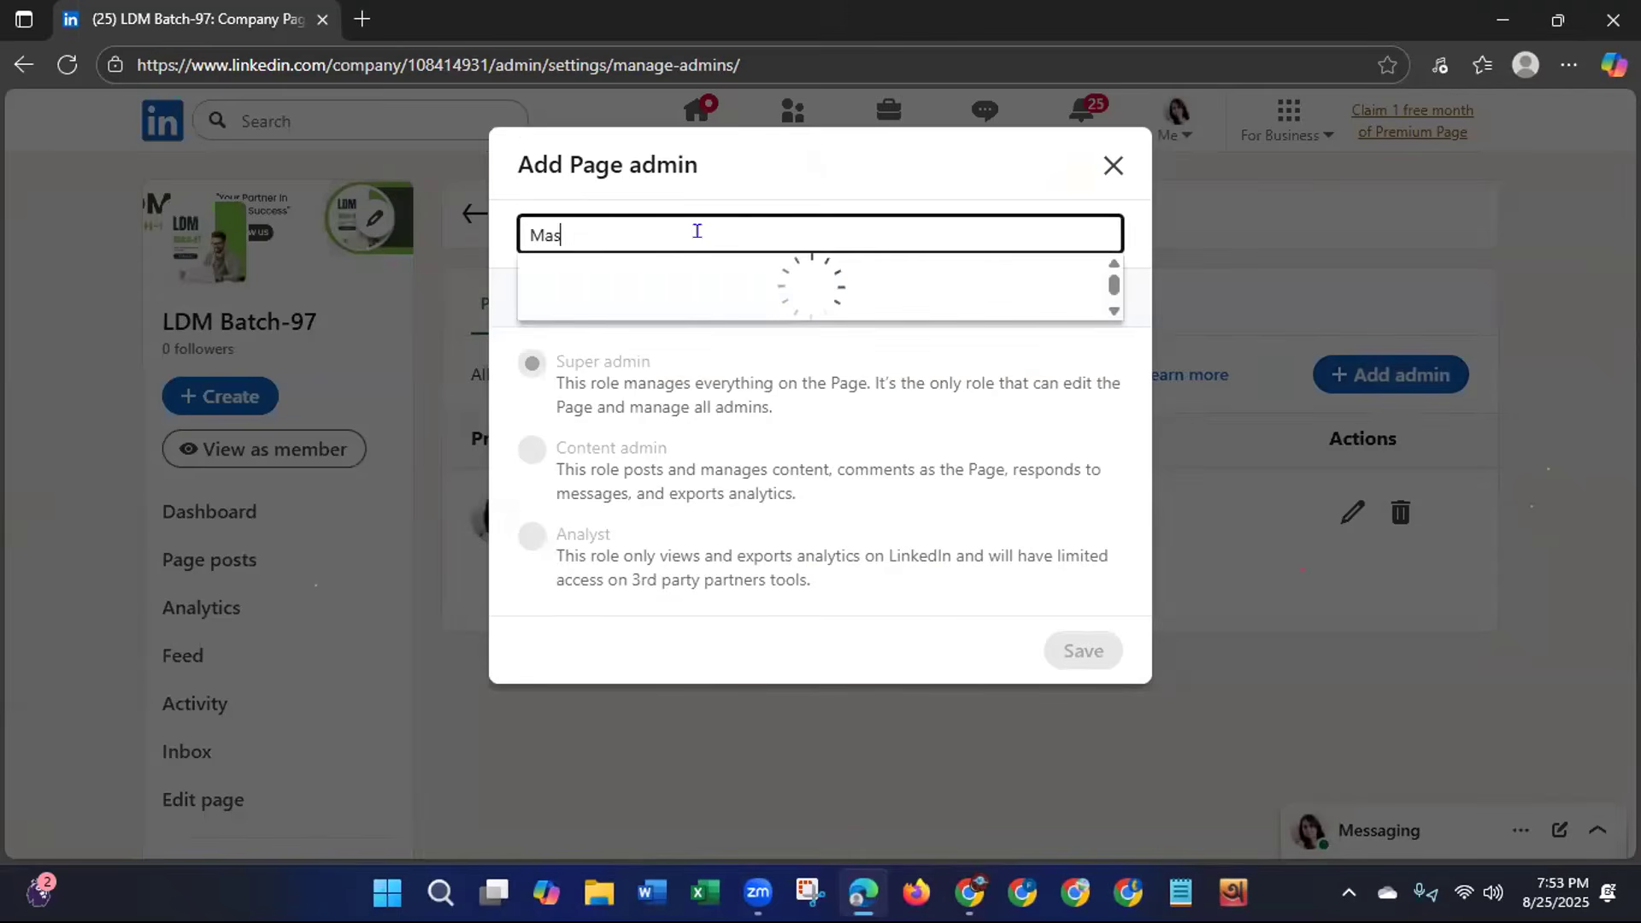
text(ud)
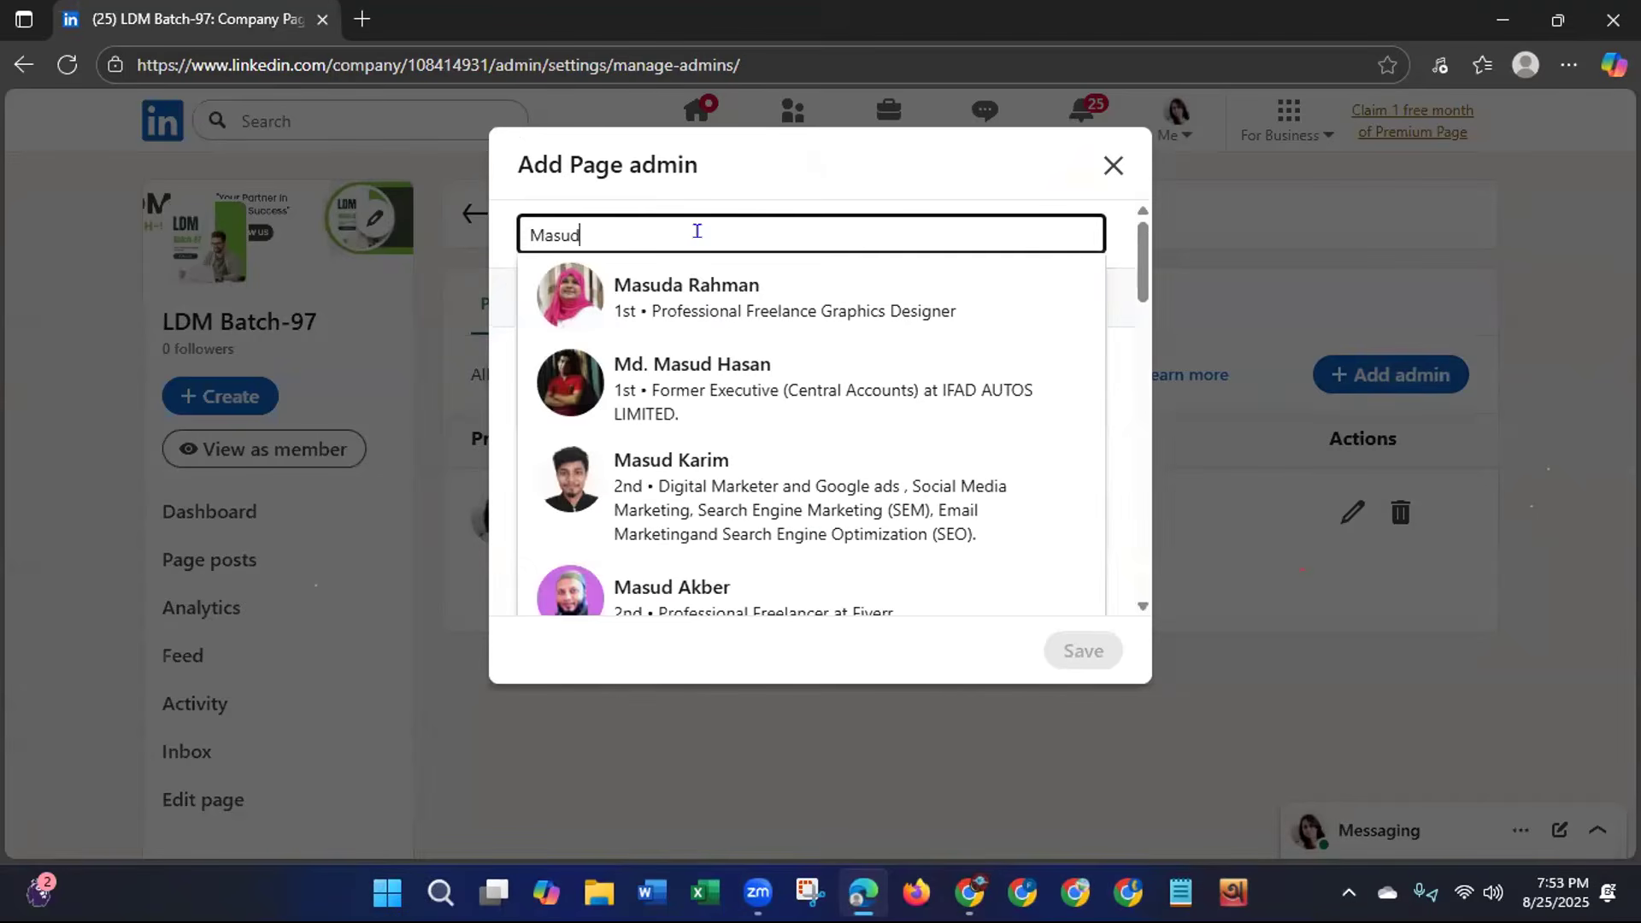
click(681, 308)
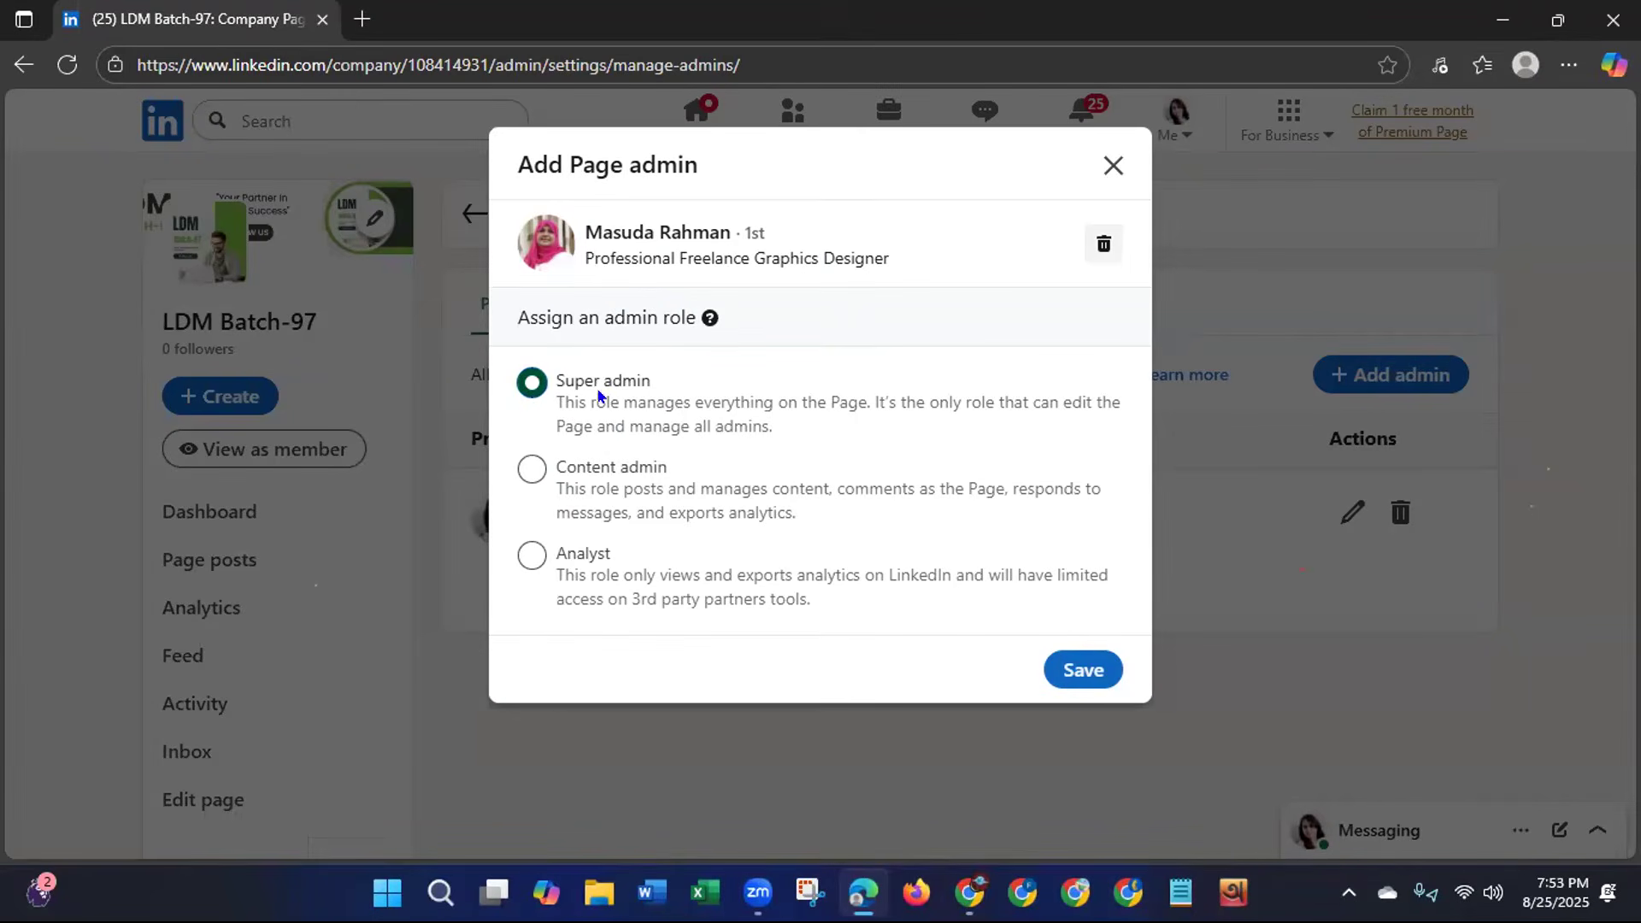
click(1084, 671)
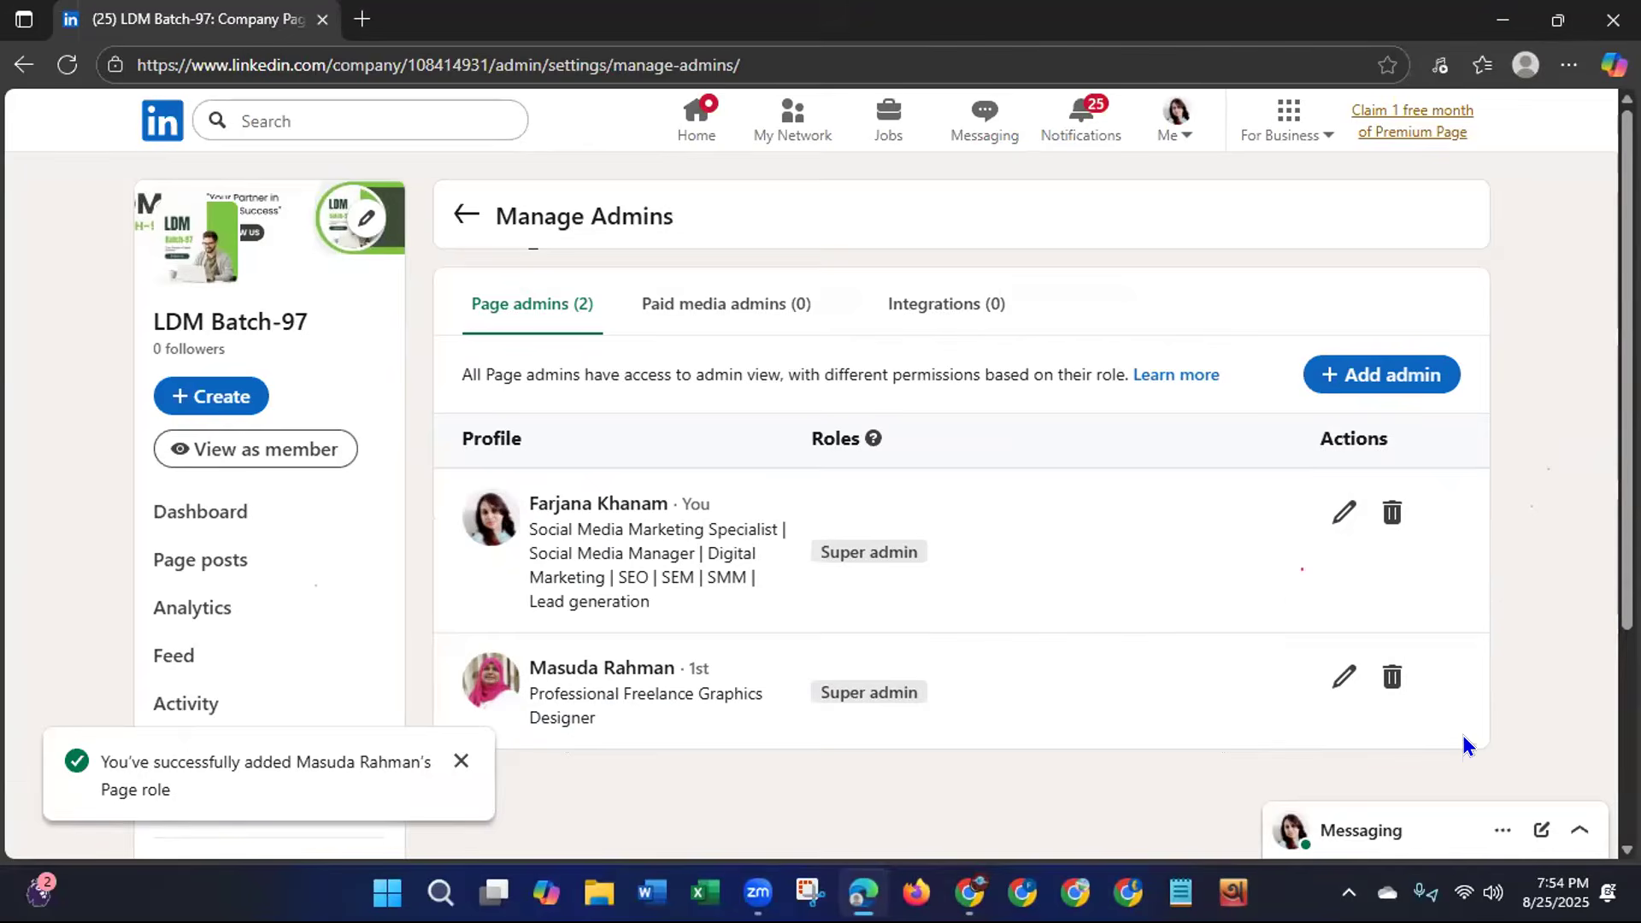
Remove the graphics designer connection from the page admins and dismiss the removal notification.
click(1389, 679)
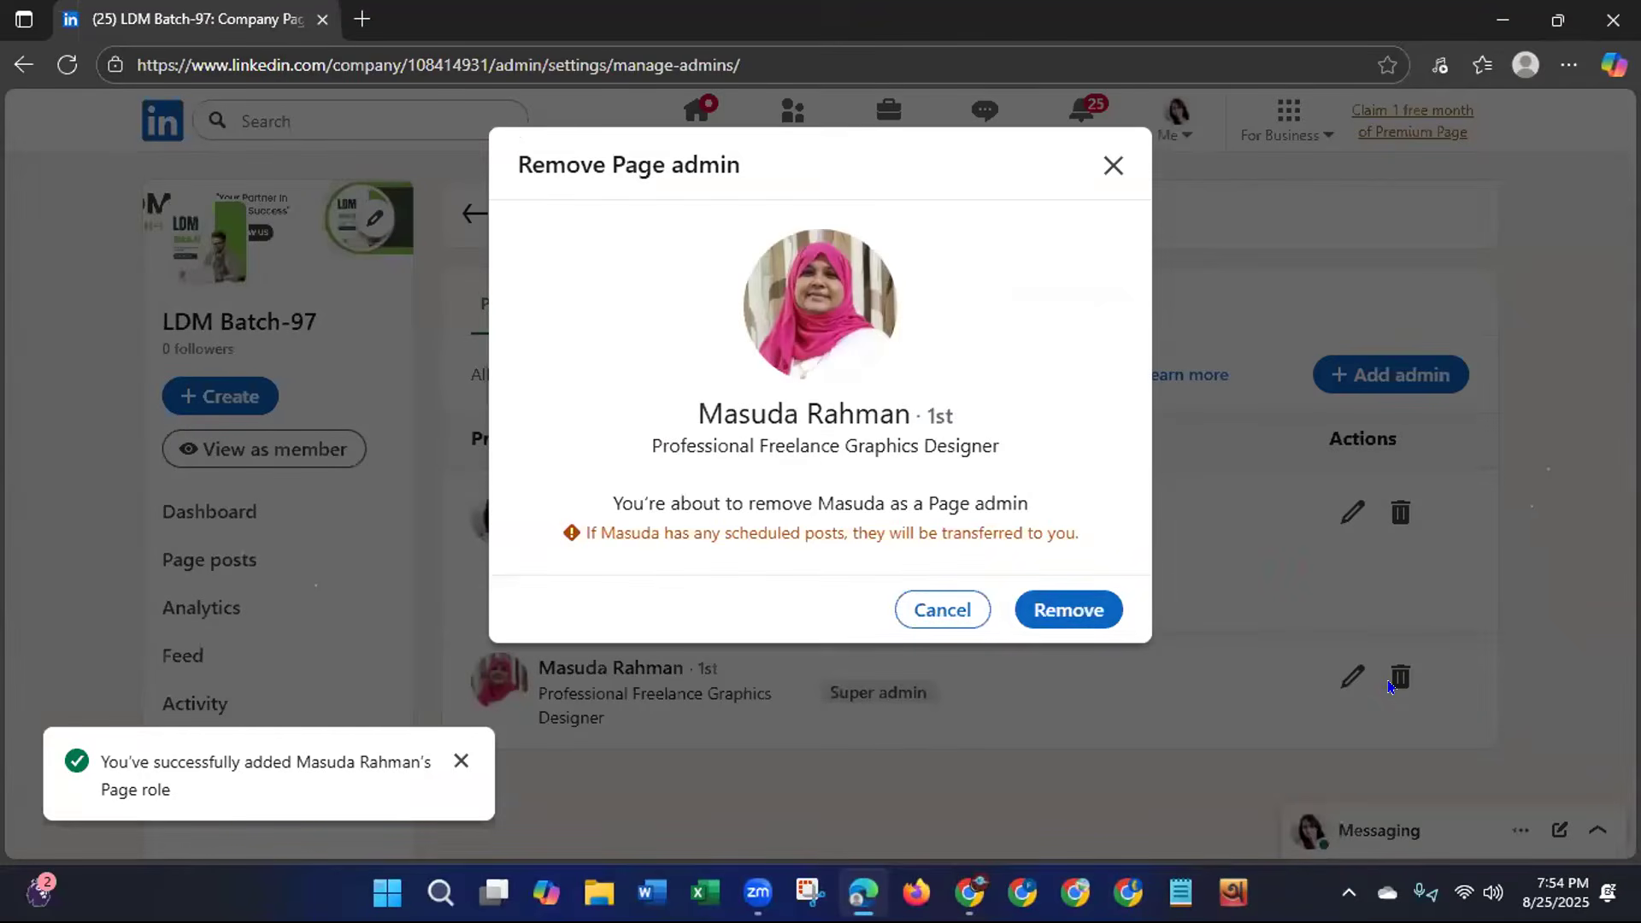
click(1049, 617)
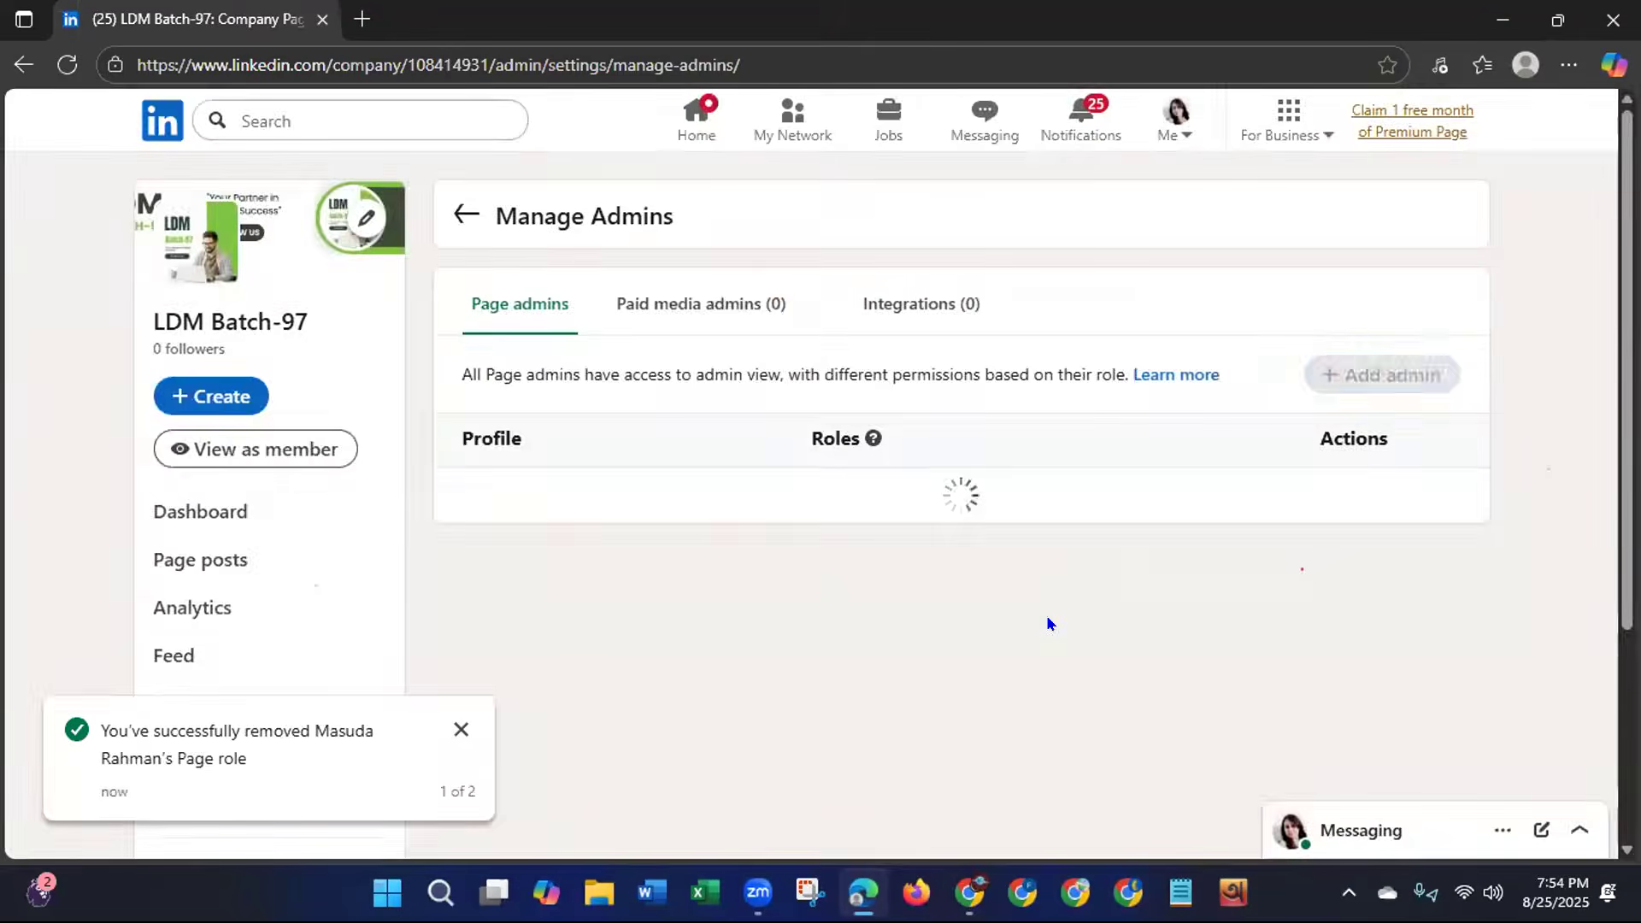
click(459, 731)
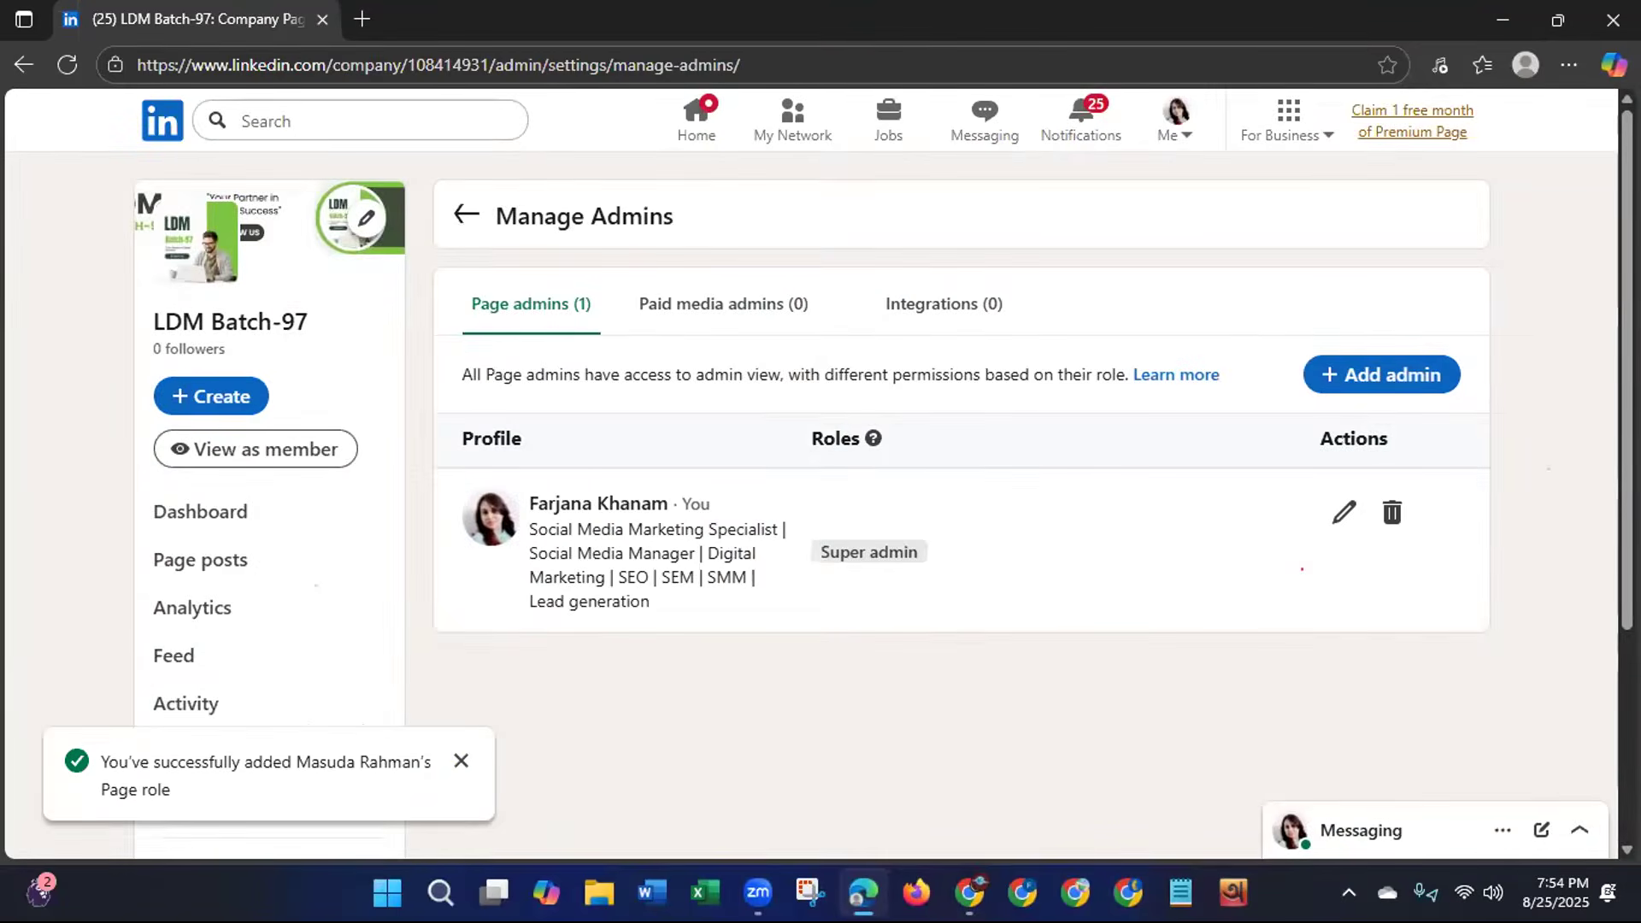
Open the LinkedIn home feed and examine the My pages list and the posts in the feed.
scroll(1584, 494, down, 3)
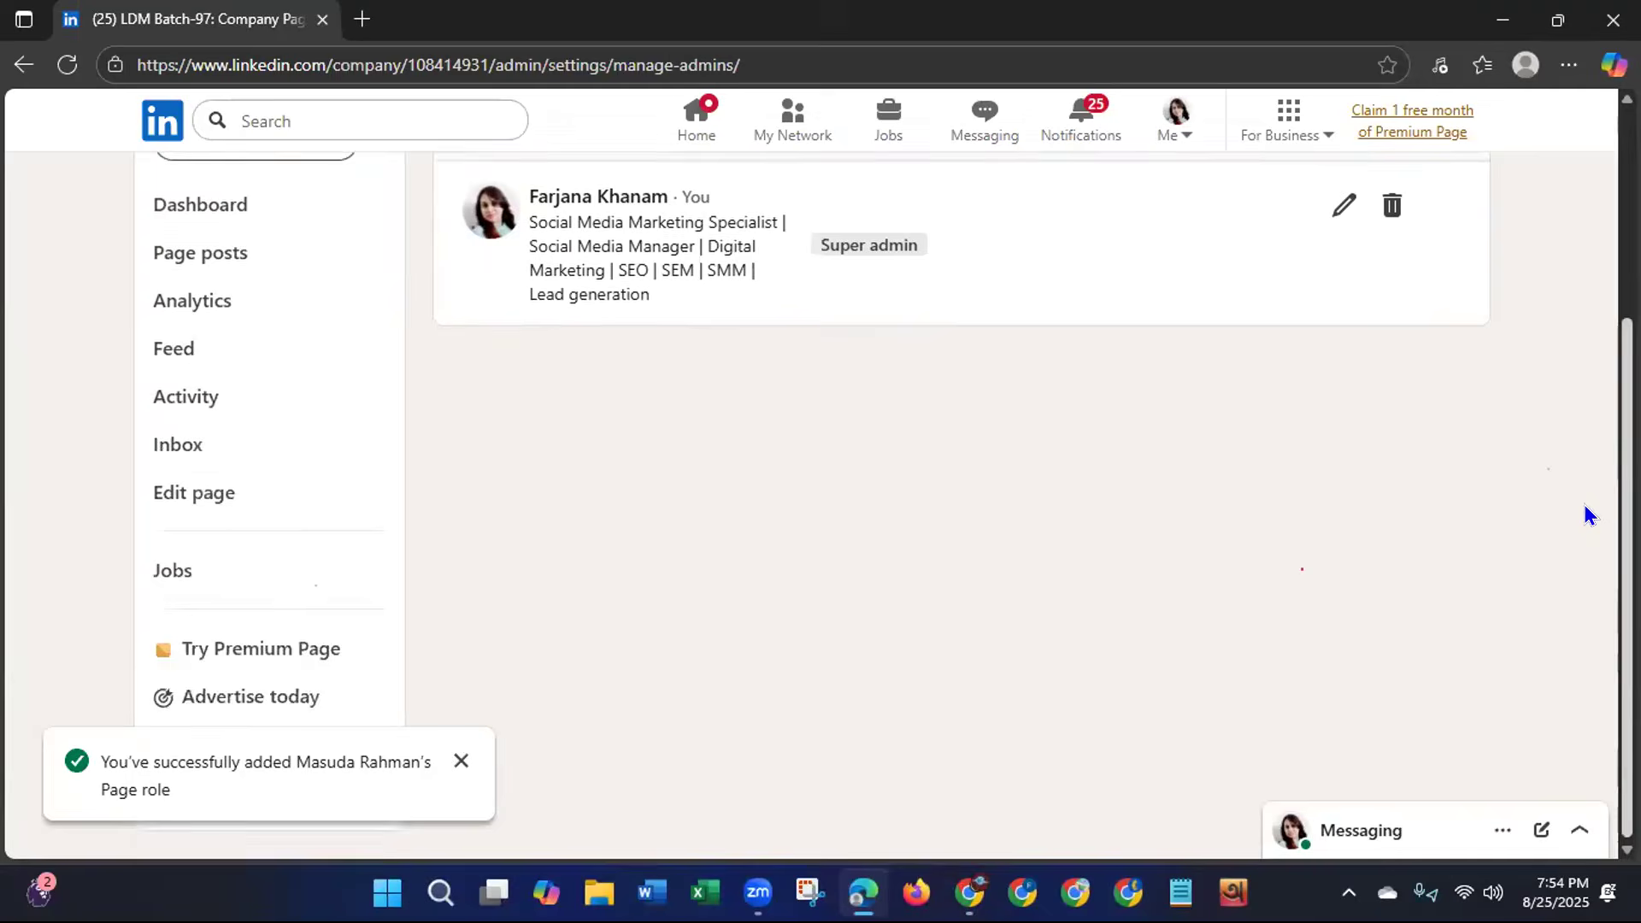
scroll(1582, 513, up, 3)
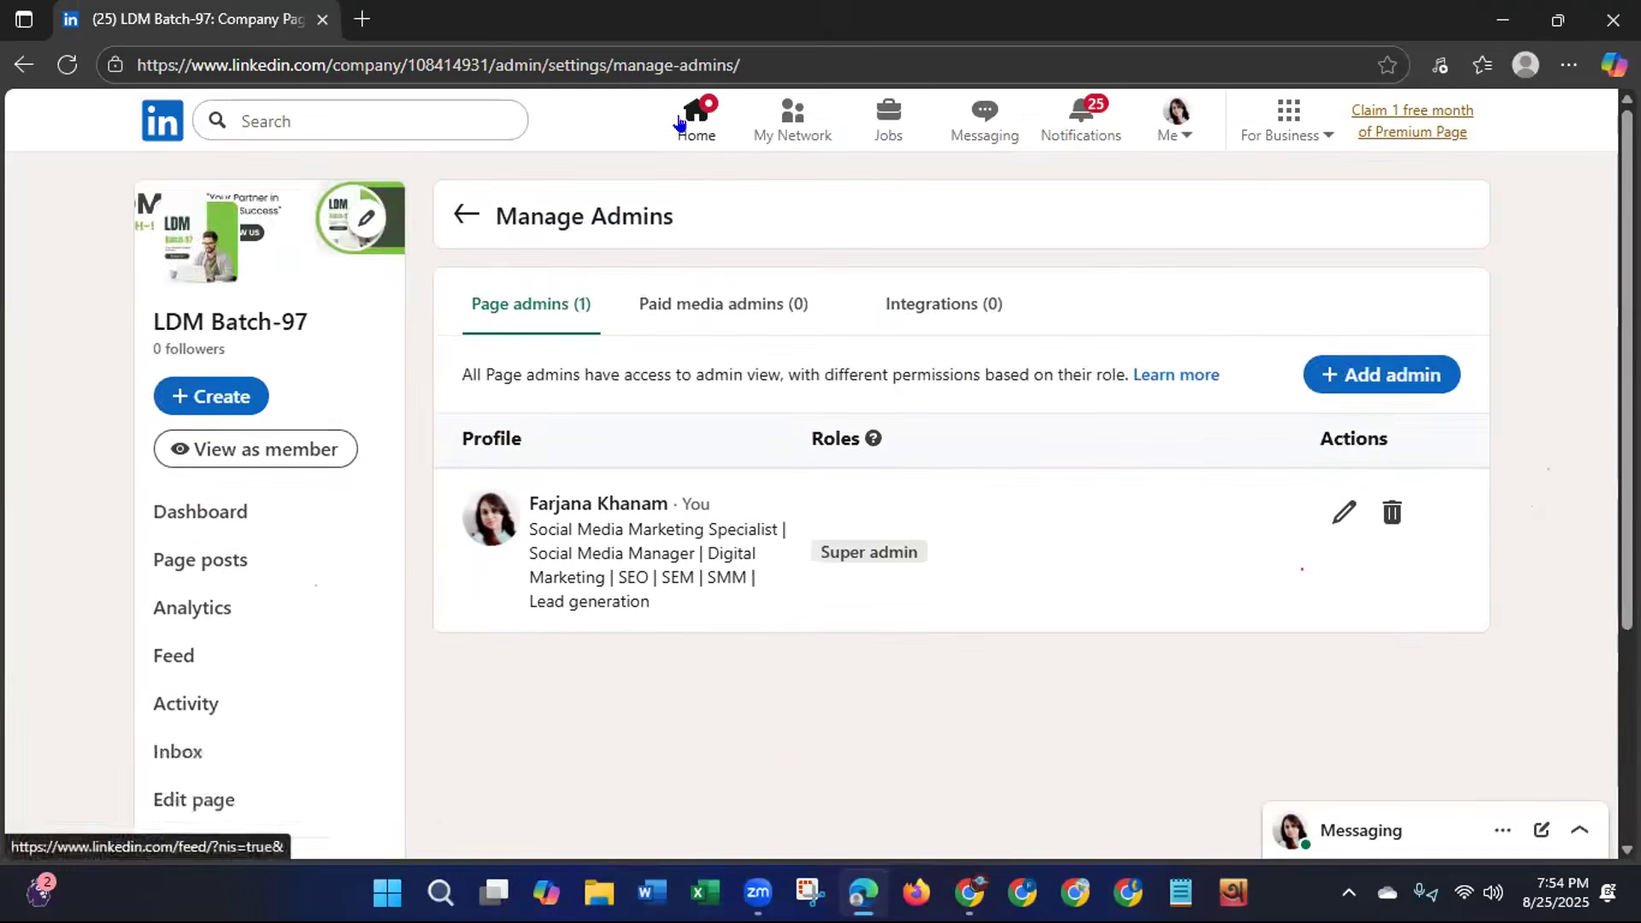
click(681, 122)
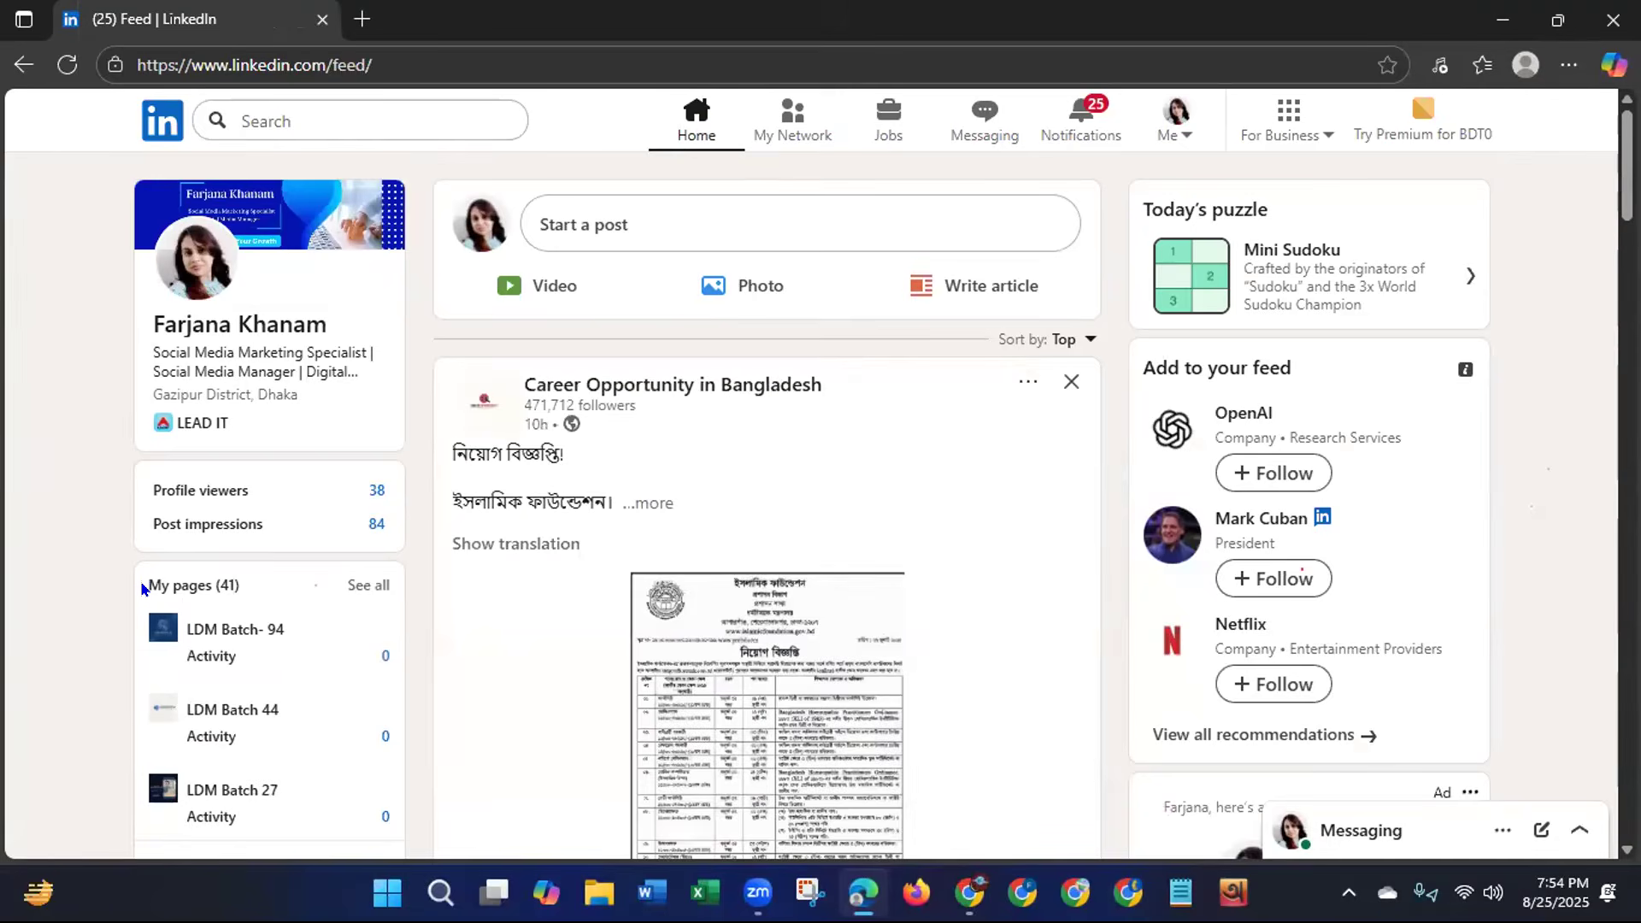
drag(140, 582, 218, 568)
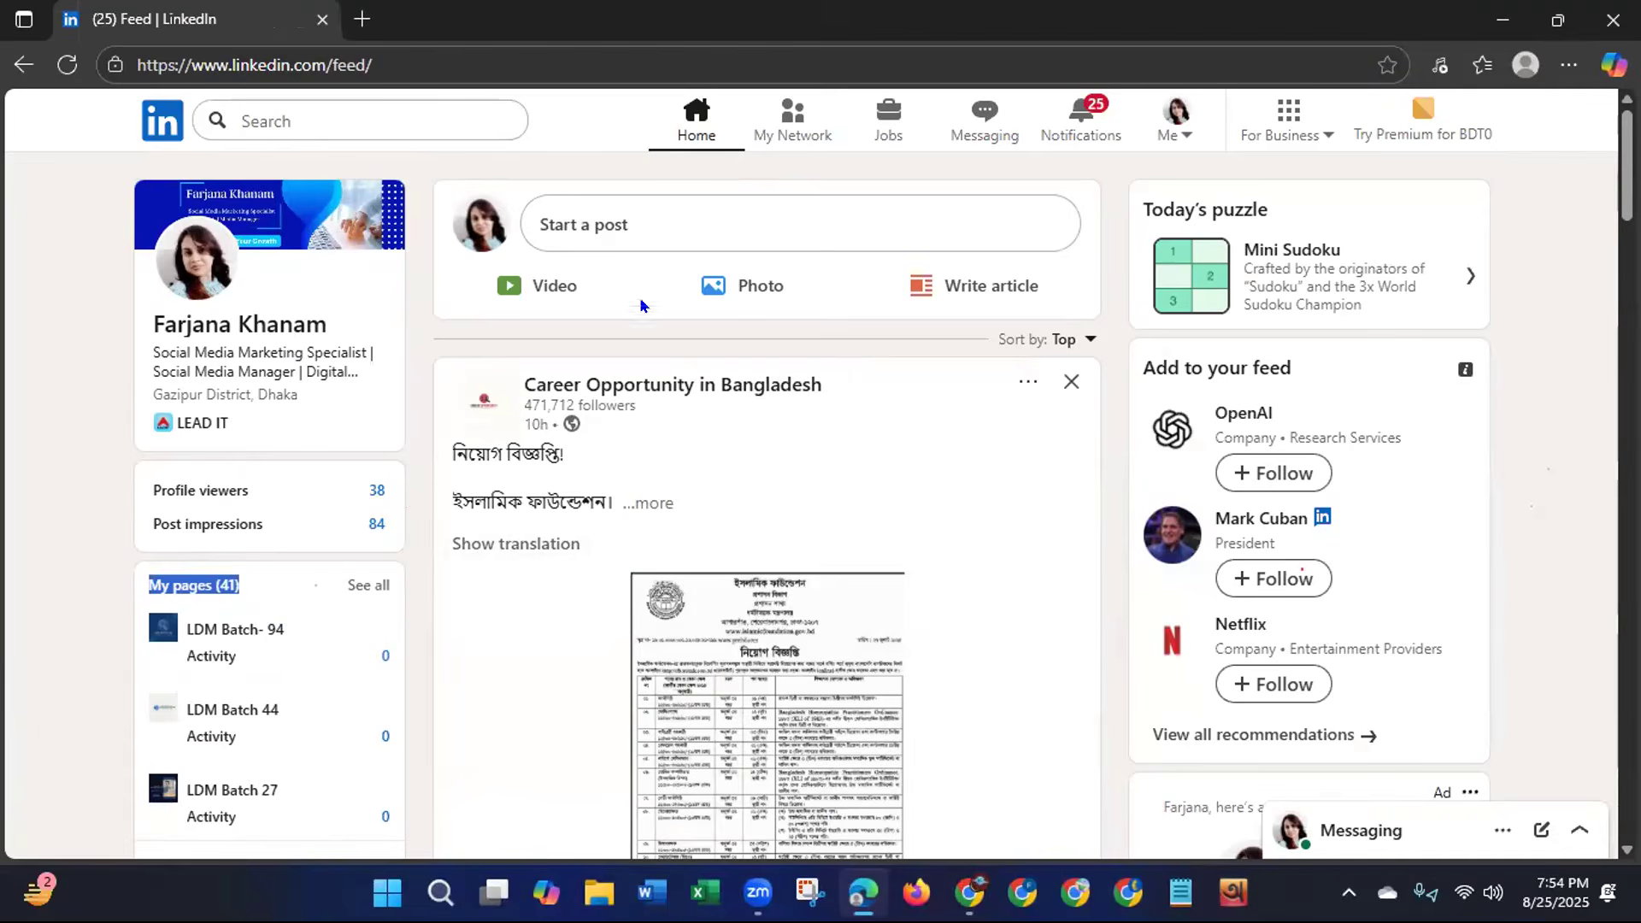
click(644, 506)
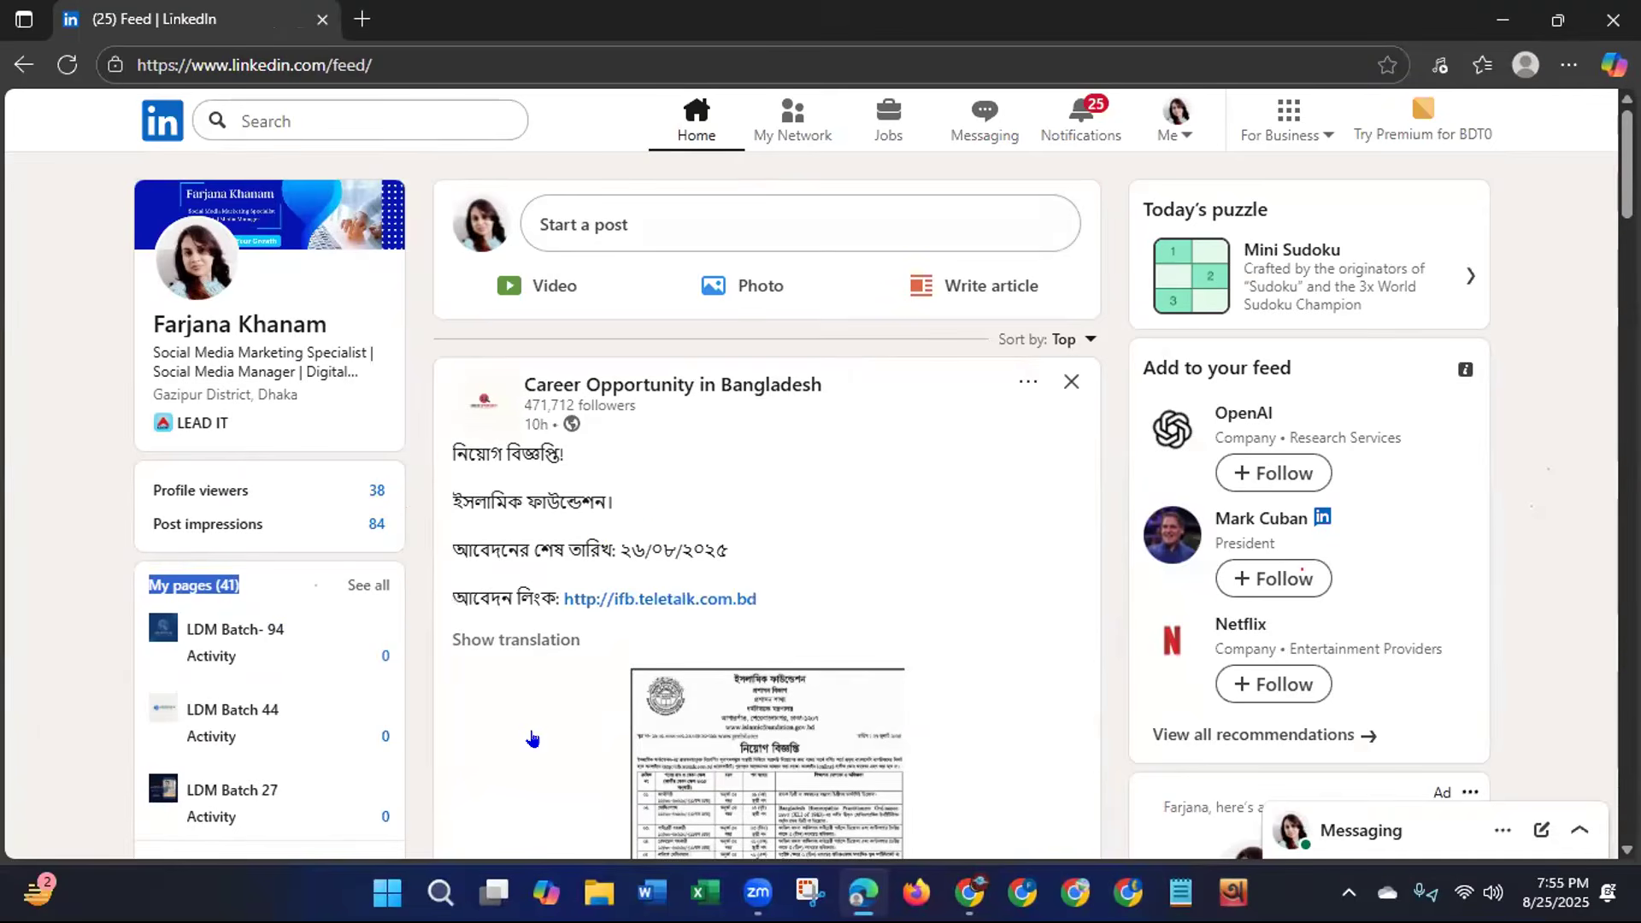
scroll(1603, 230, down, 10)
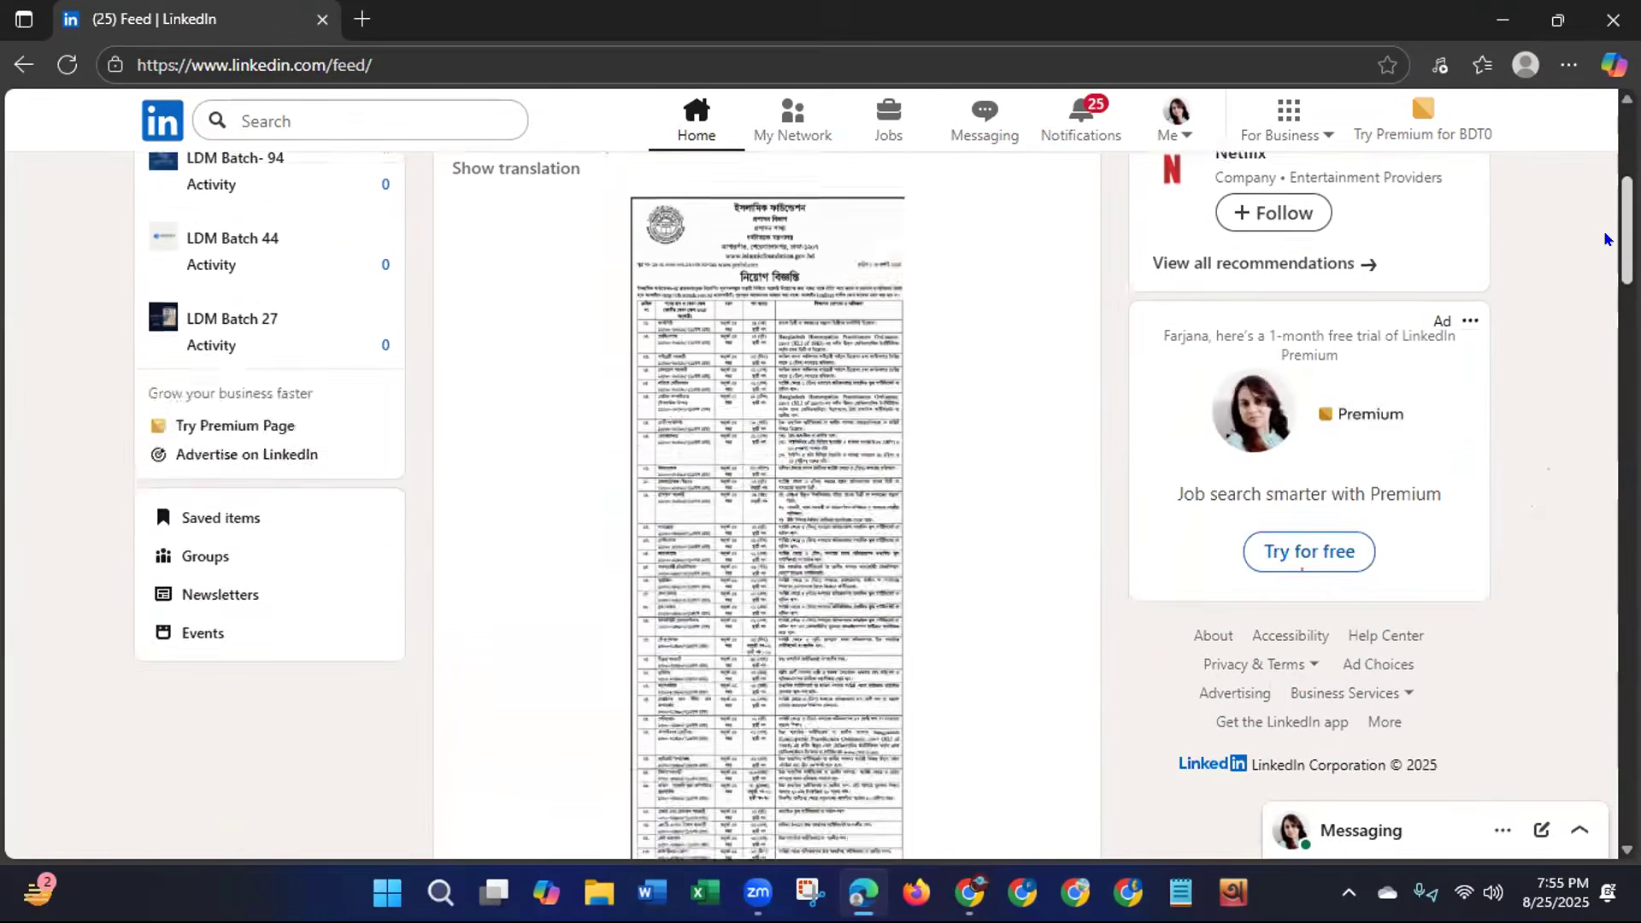
scroll(1580, 314, down, 6)
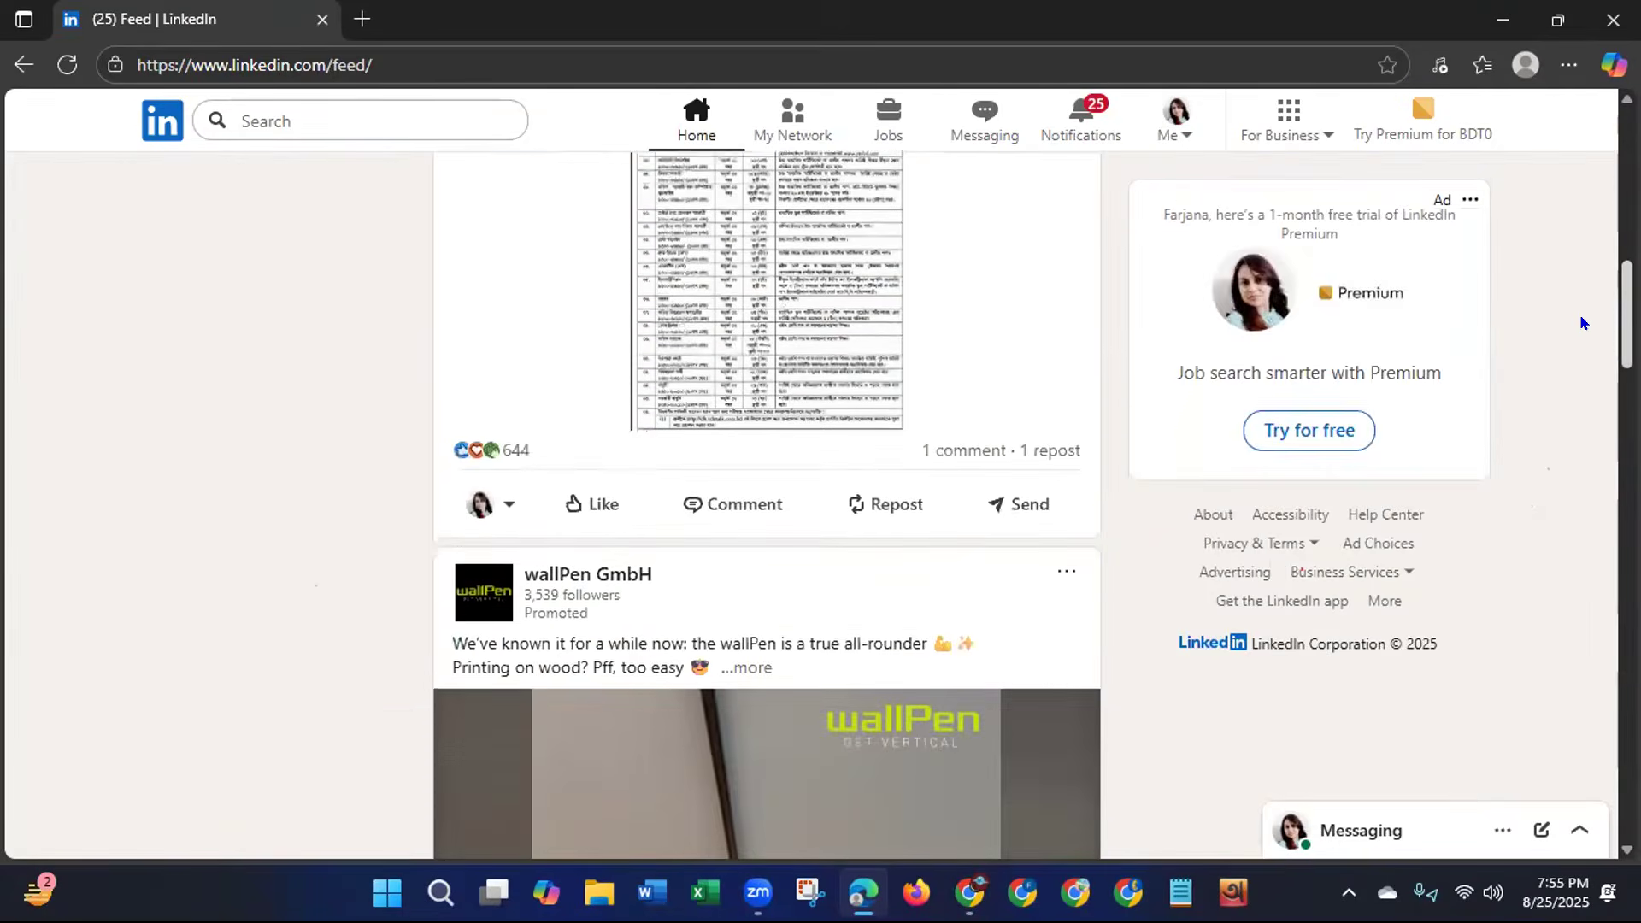
scroll(1561, 393, down, 10)
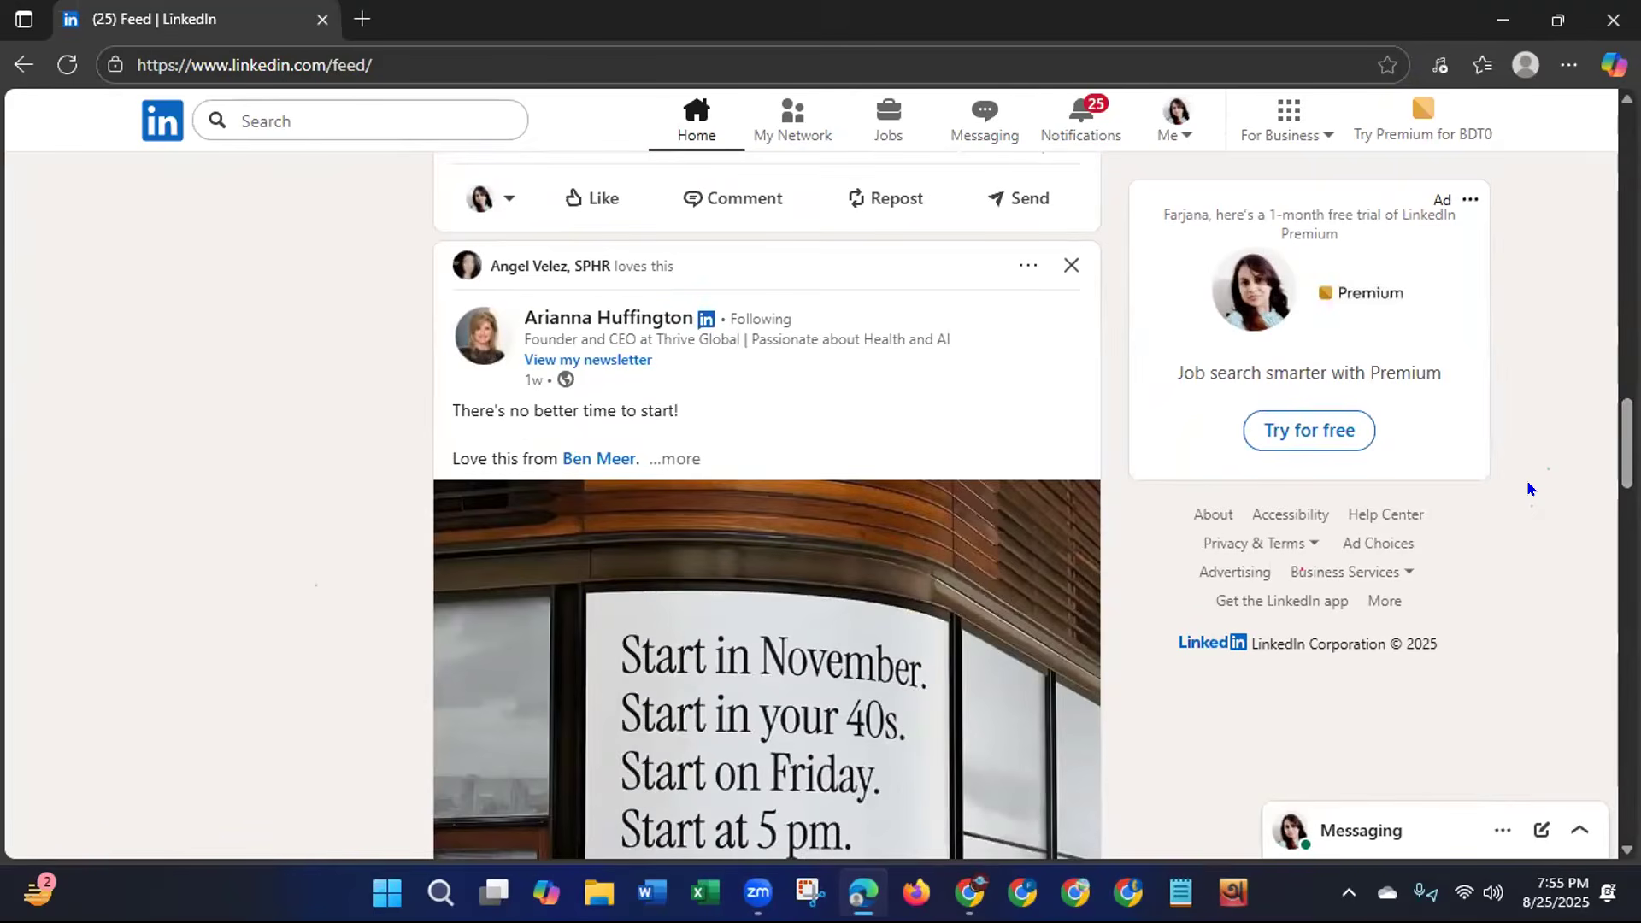
Browse the suggested, promoted and network posts further down the home feed, returning to the start of the feed.
scroll(1602, 473, down, 4)
scroll(1600, 473, down, 7)
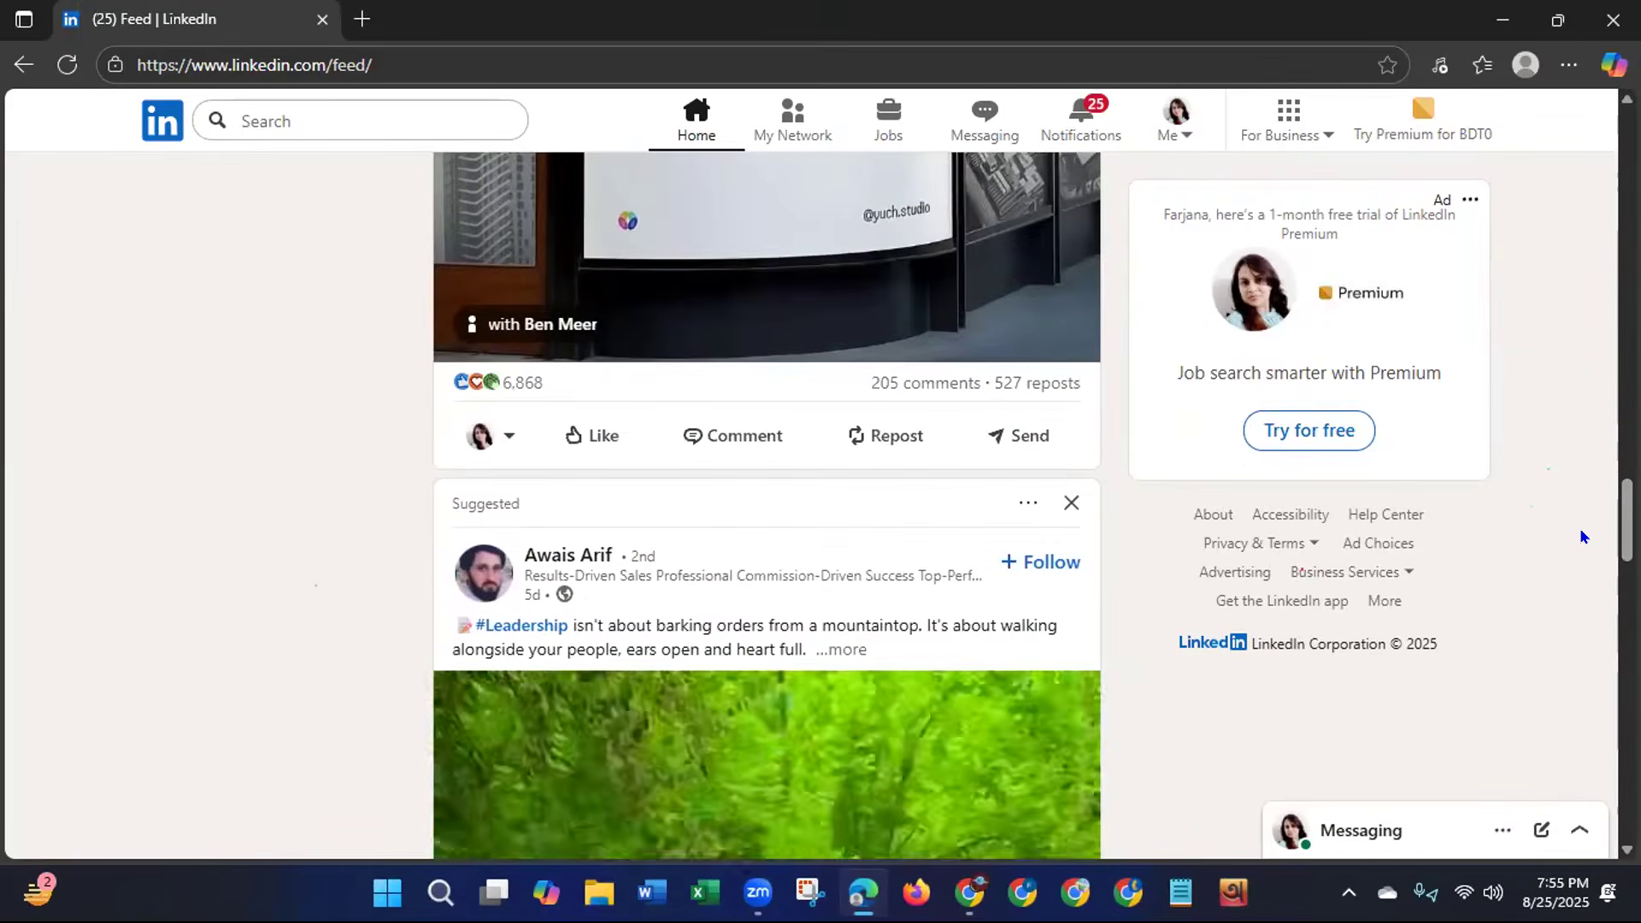
scroll(1577, 658, down, 5)
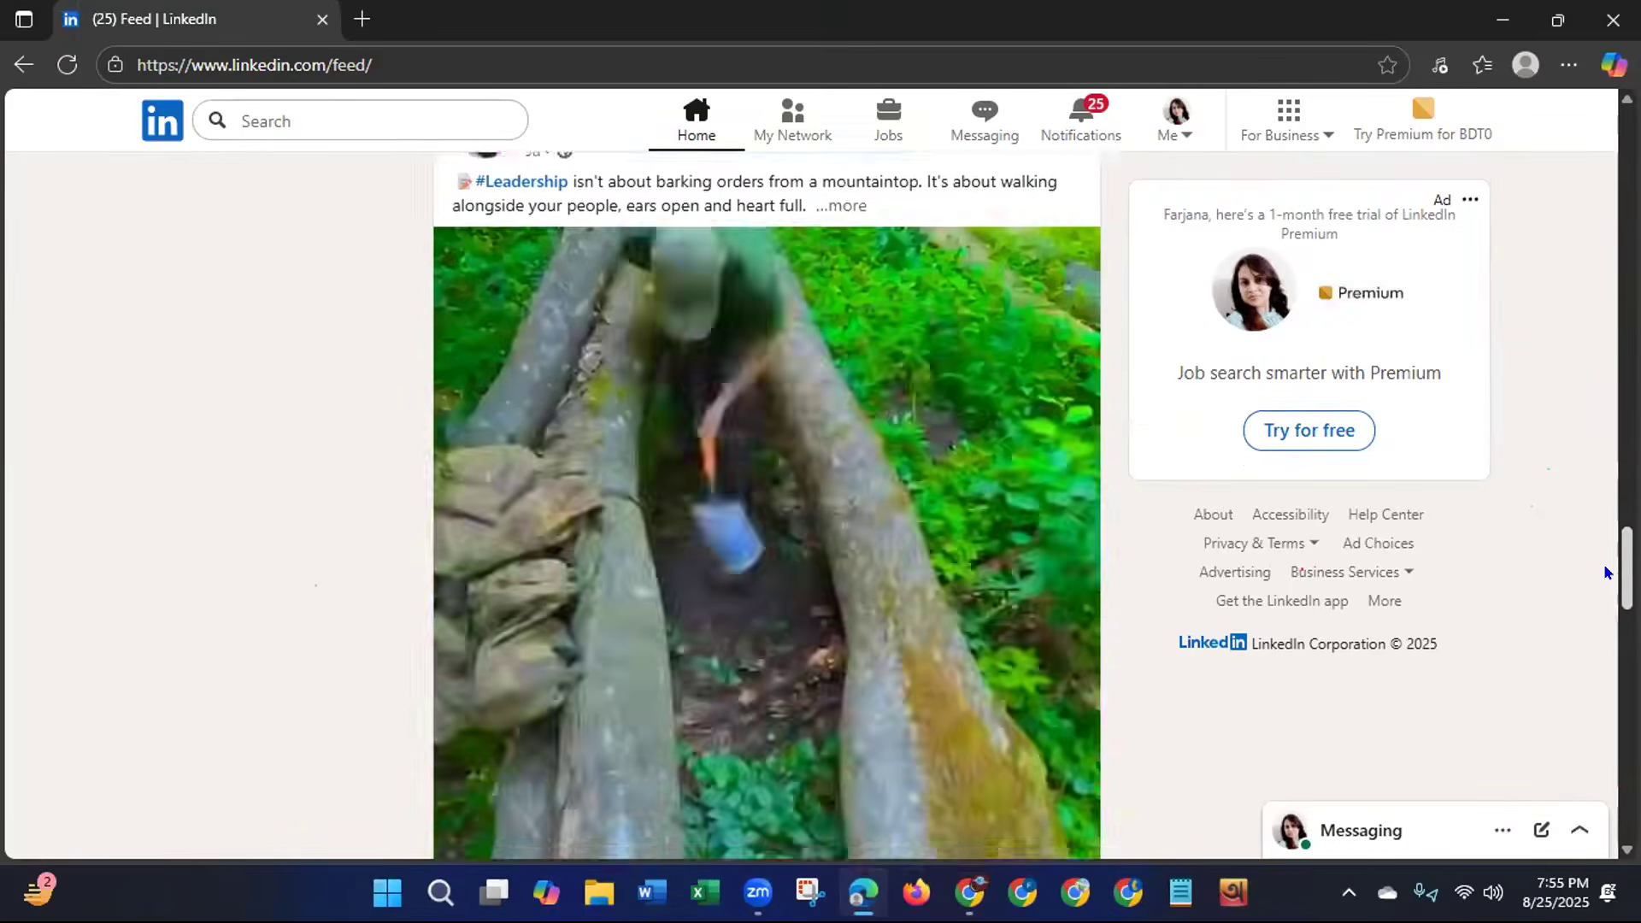
scroll(1577, 658, down, 10)
scroll(1578, 663, down, 12)
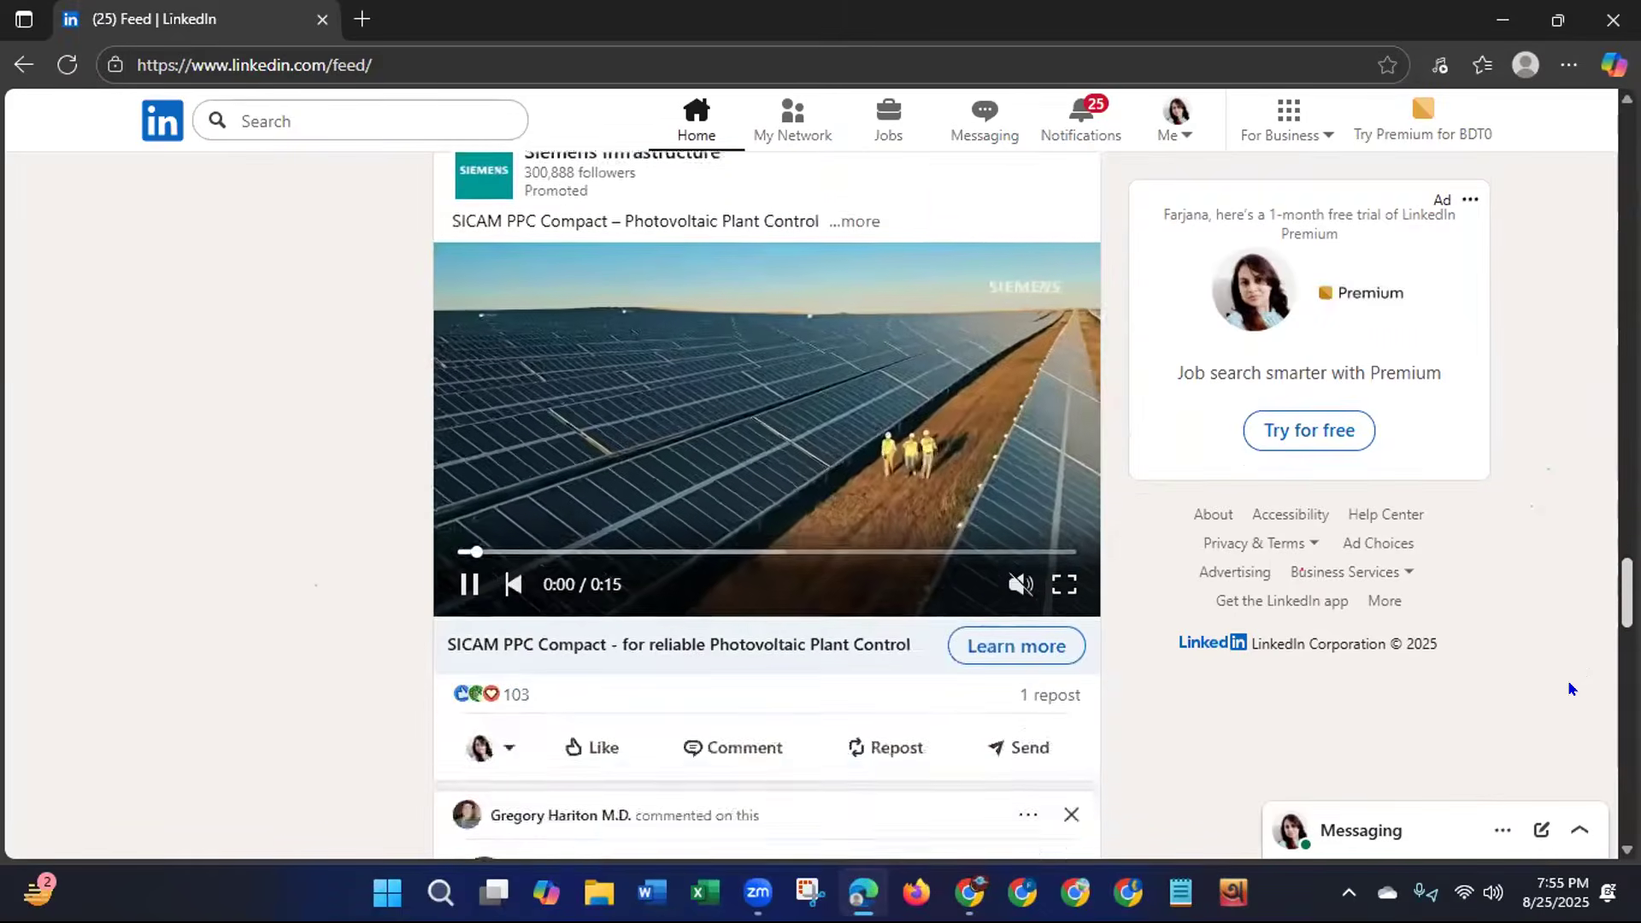
scroll(1557, 750, down, 12)
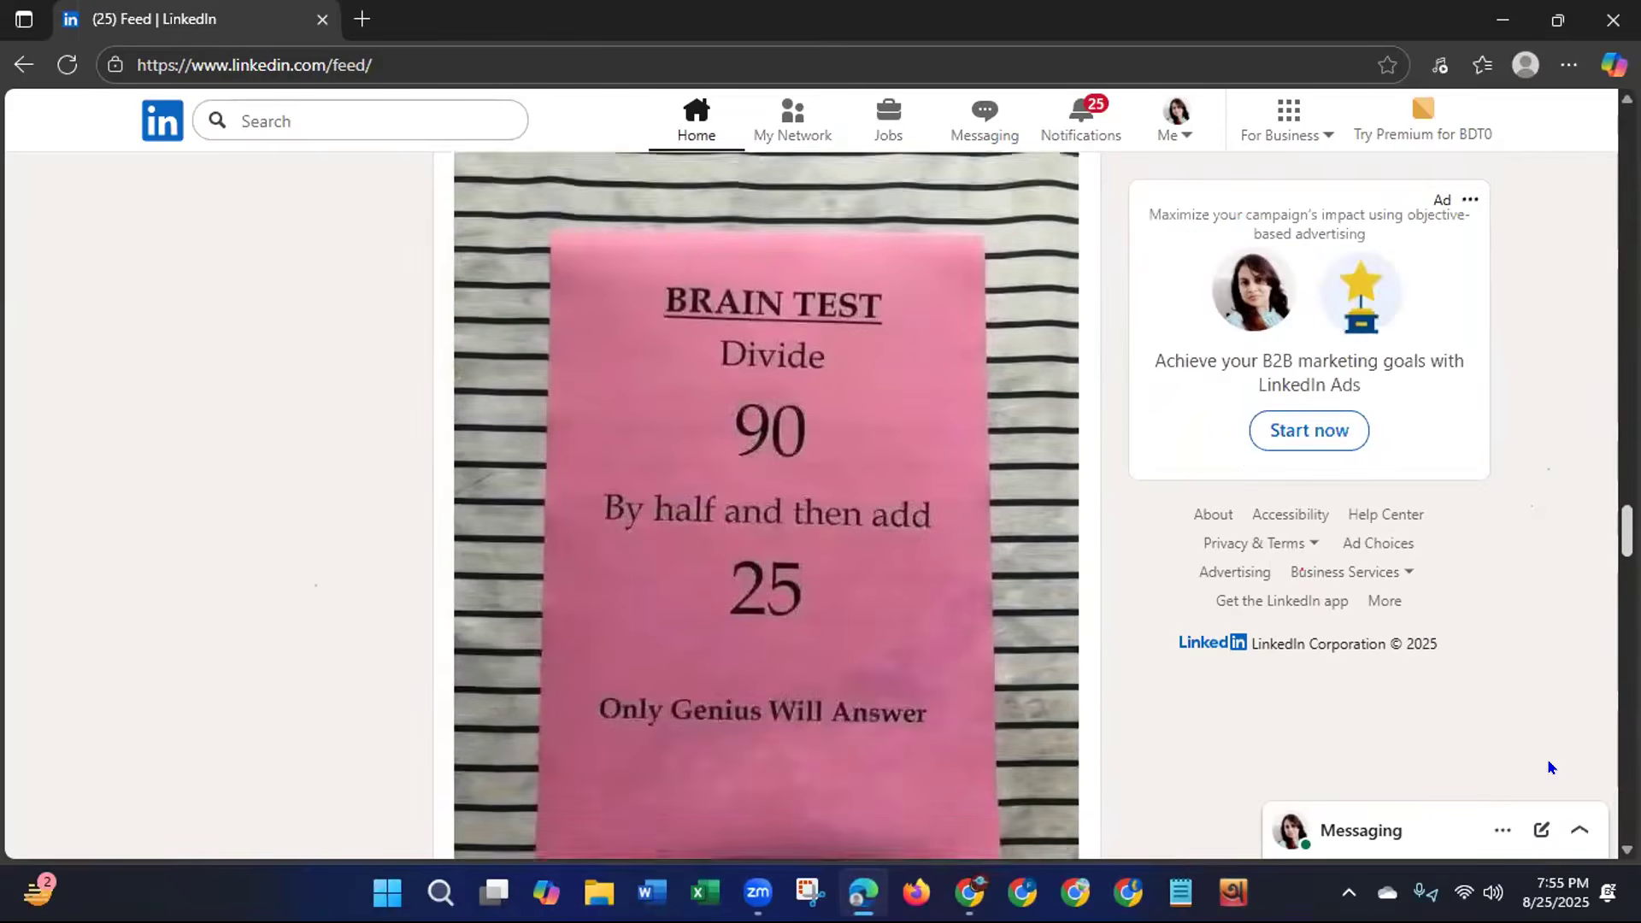
scroll(1540, 823, down, 3)
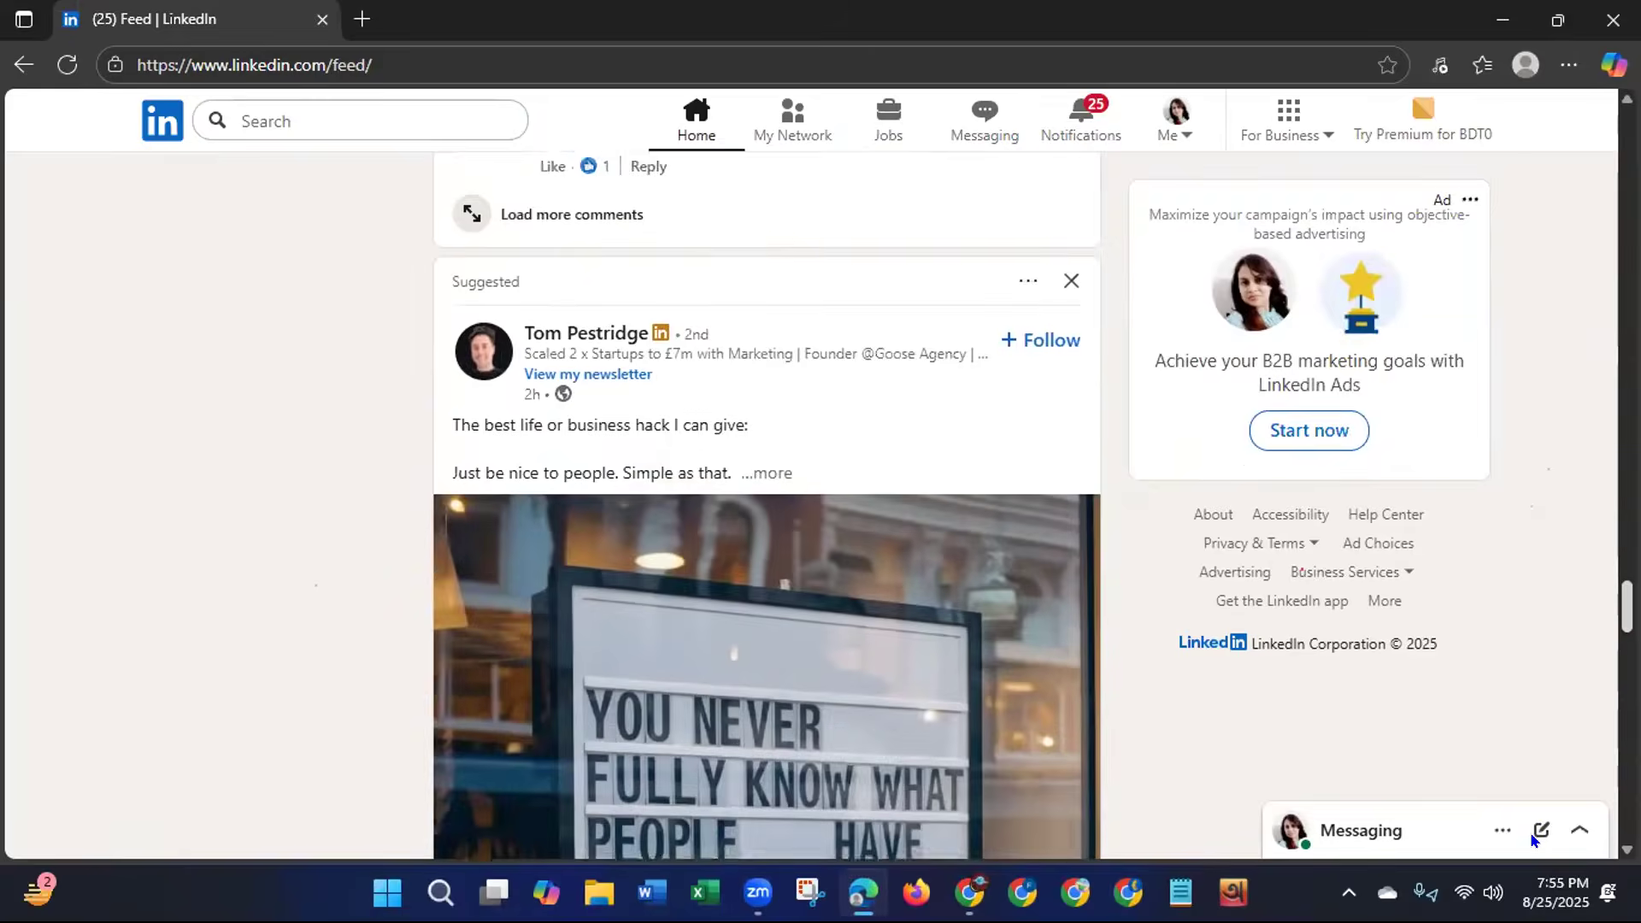
scroll(1547, 778, up, 7)
scroll(1573, 649, up, 9)
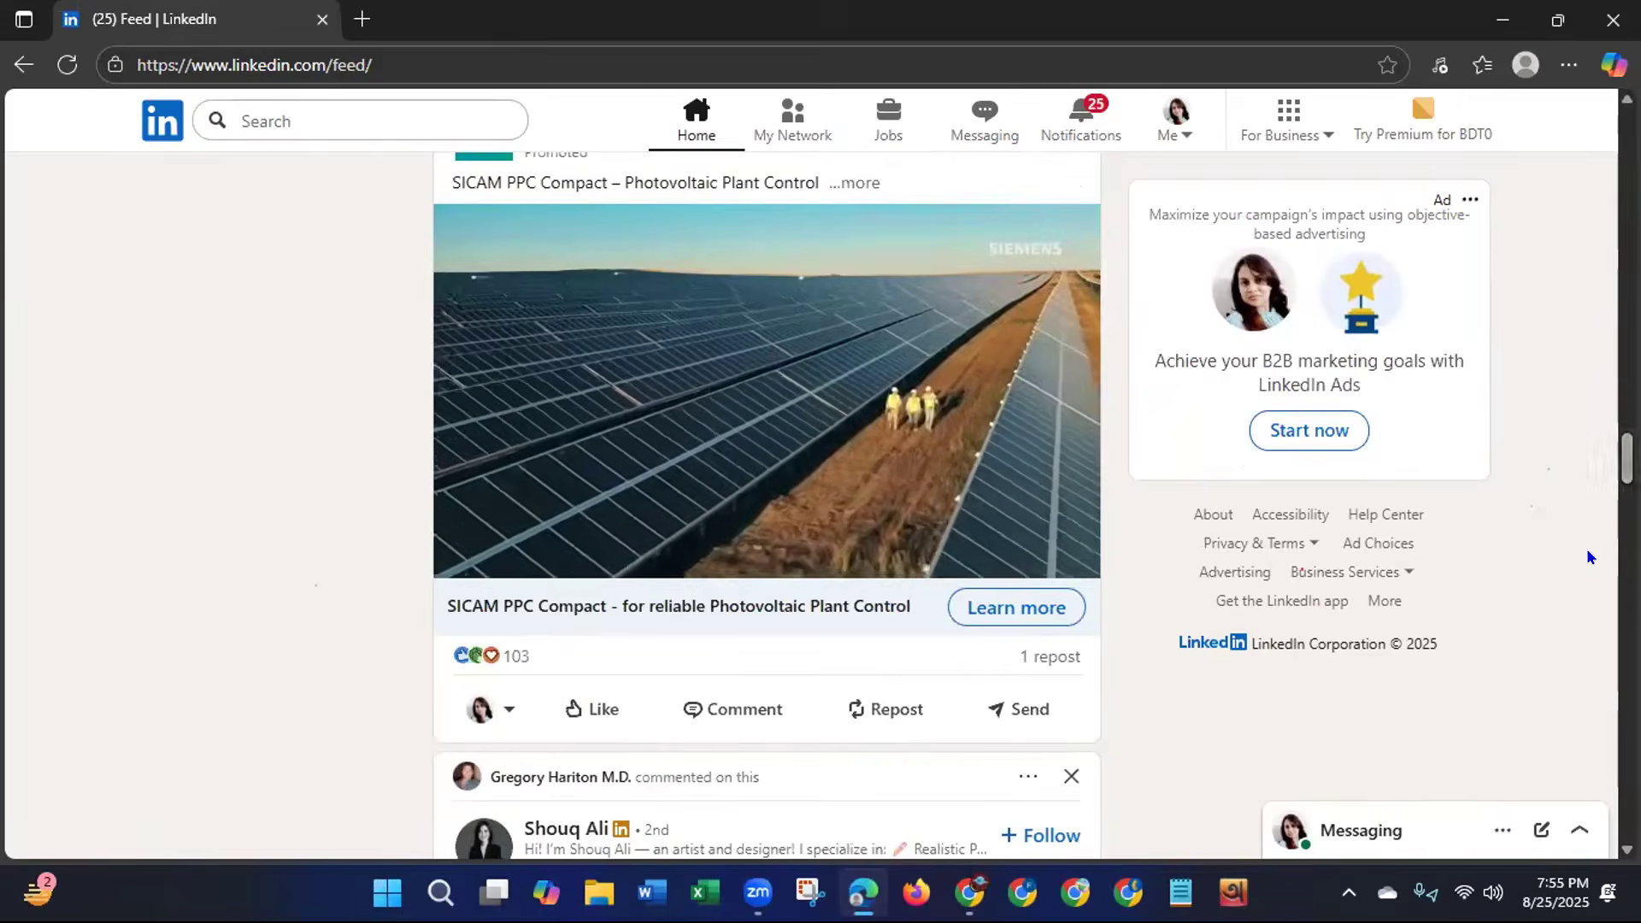
scroll(1586, 547, up, 6)
scroll(1563, 630, up, 10)
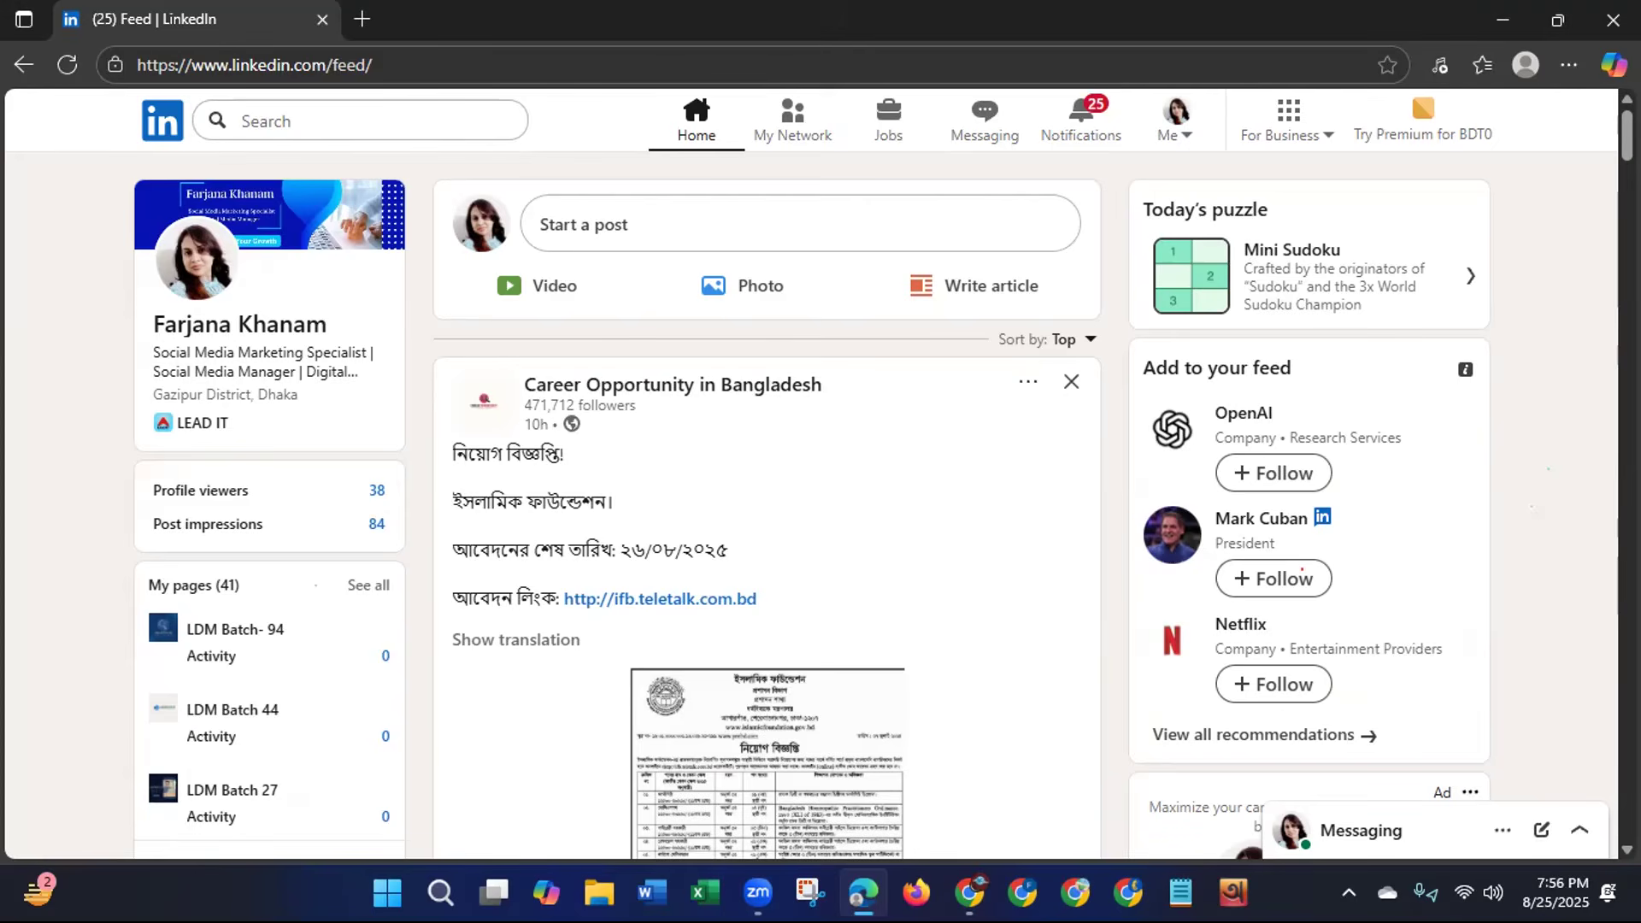
scroll(767, 504, down, 15)
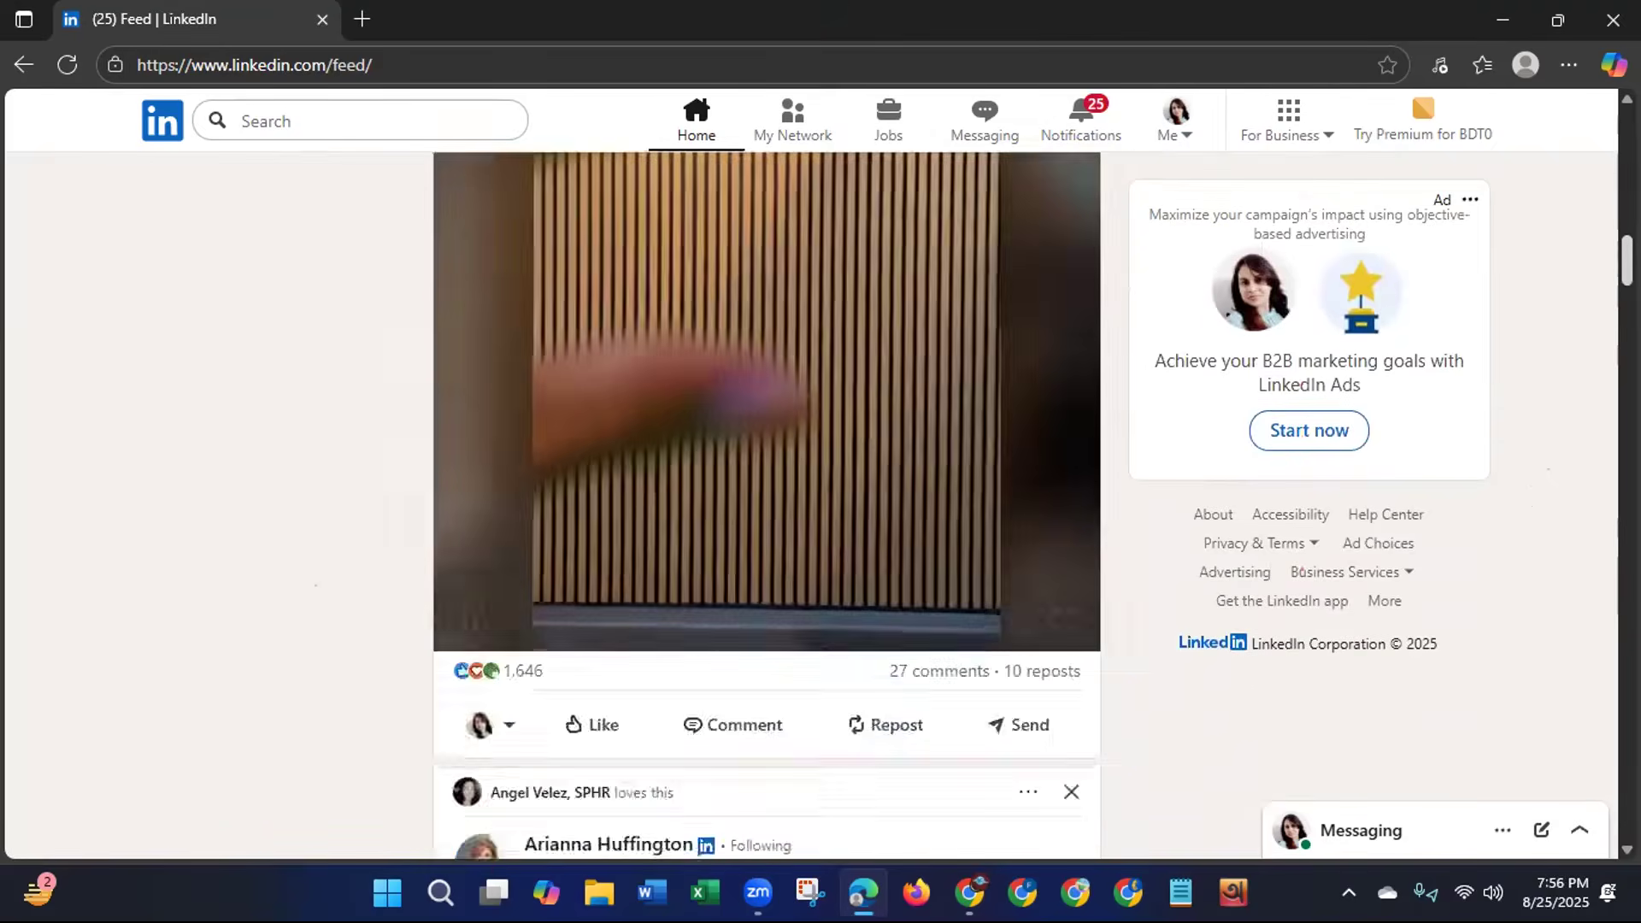
scroll(1609, 434, down, 15)
scroll(1607, 435, down, 15)
drag(1607, 562, 1607, 145)
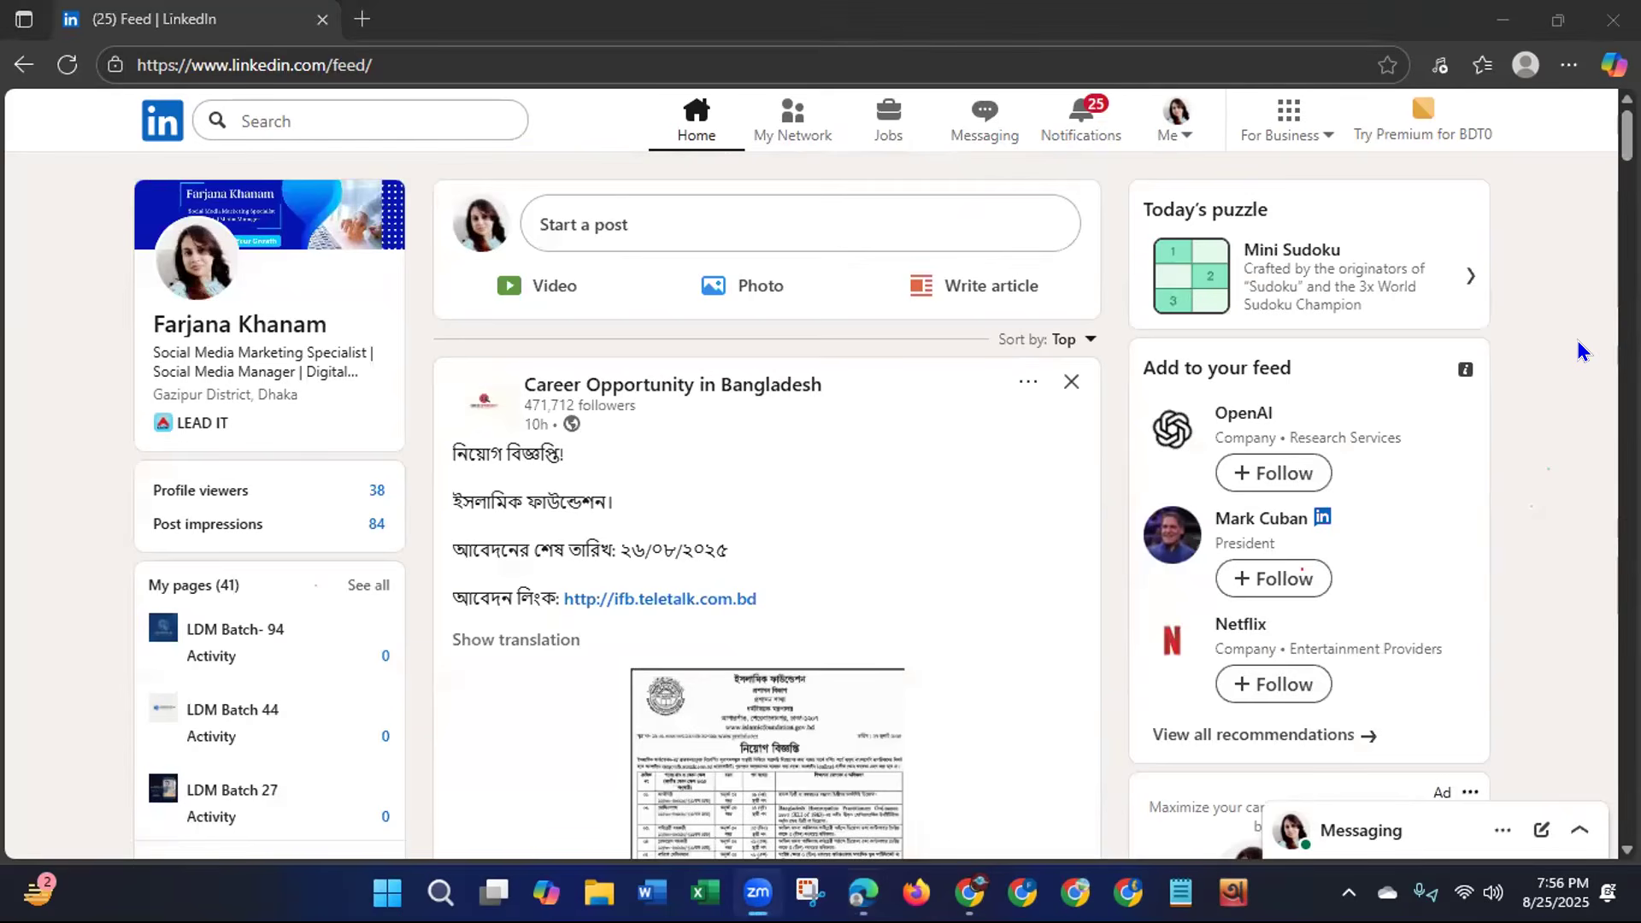
Review the full list of LinkedIn account notifications and close the browser window.
click(1085, 128)
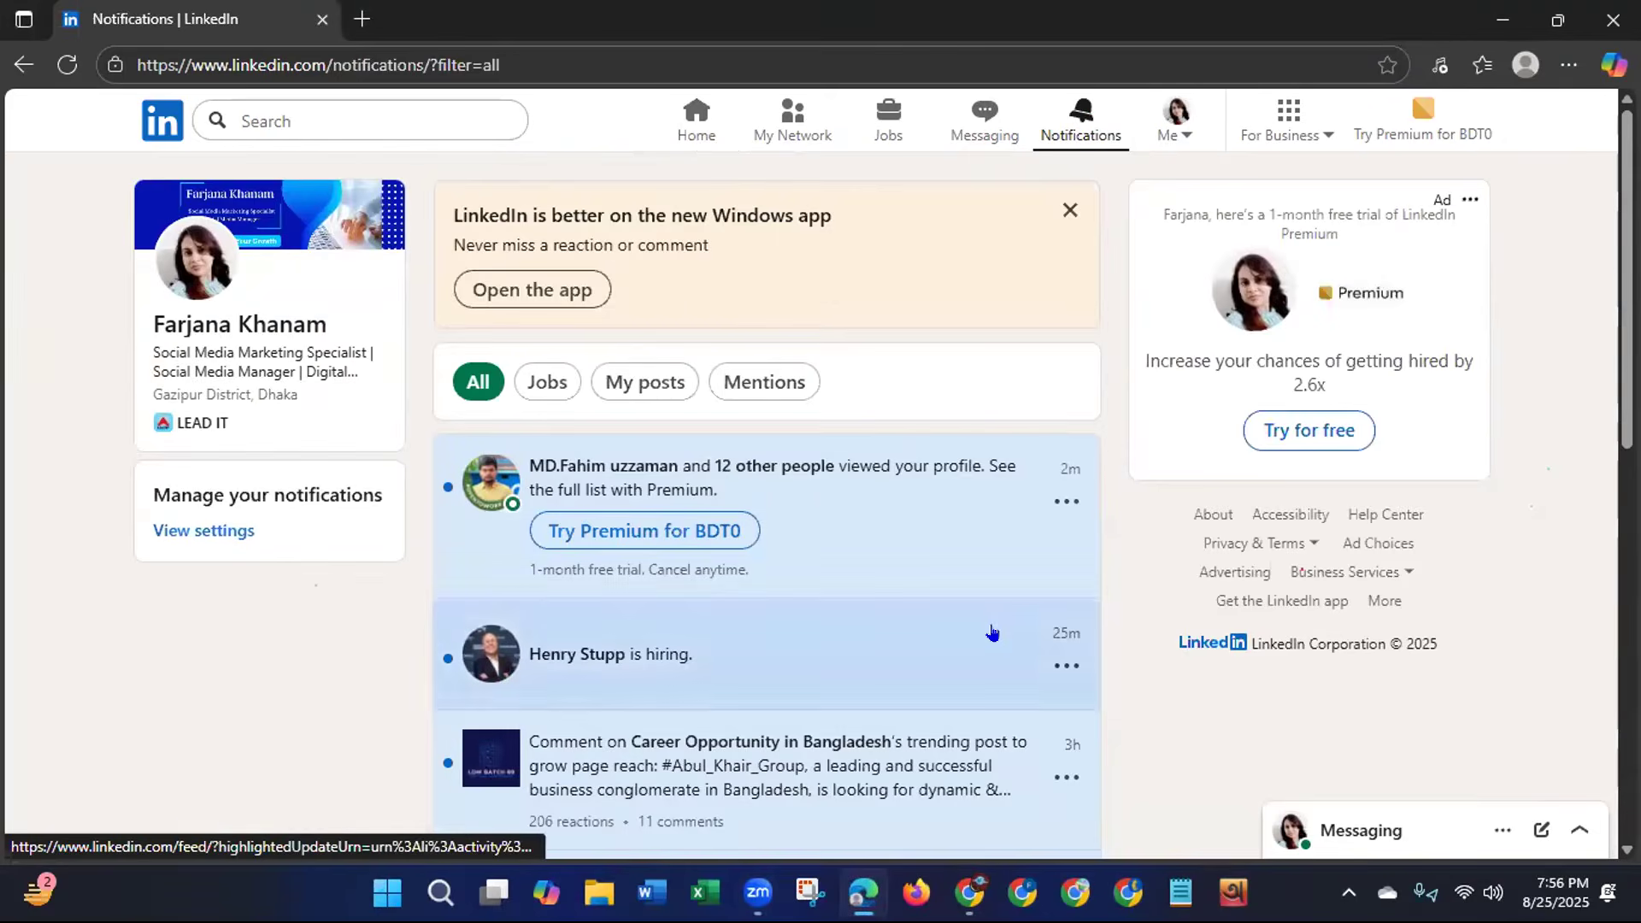
drag(1628, 256, 1597, 709)
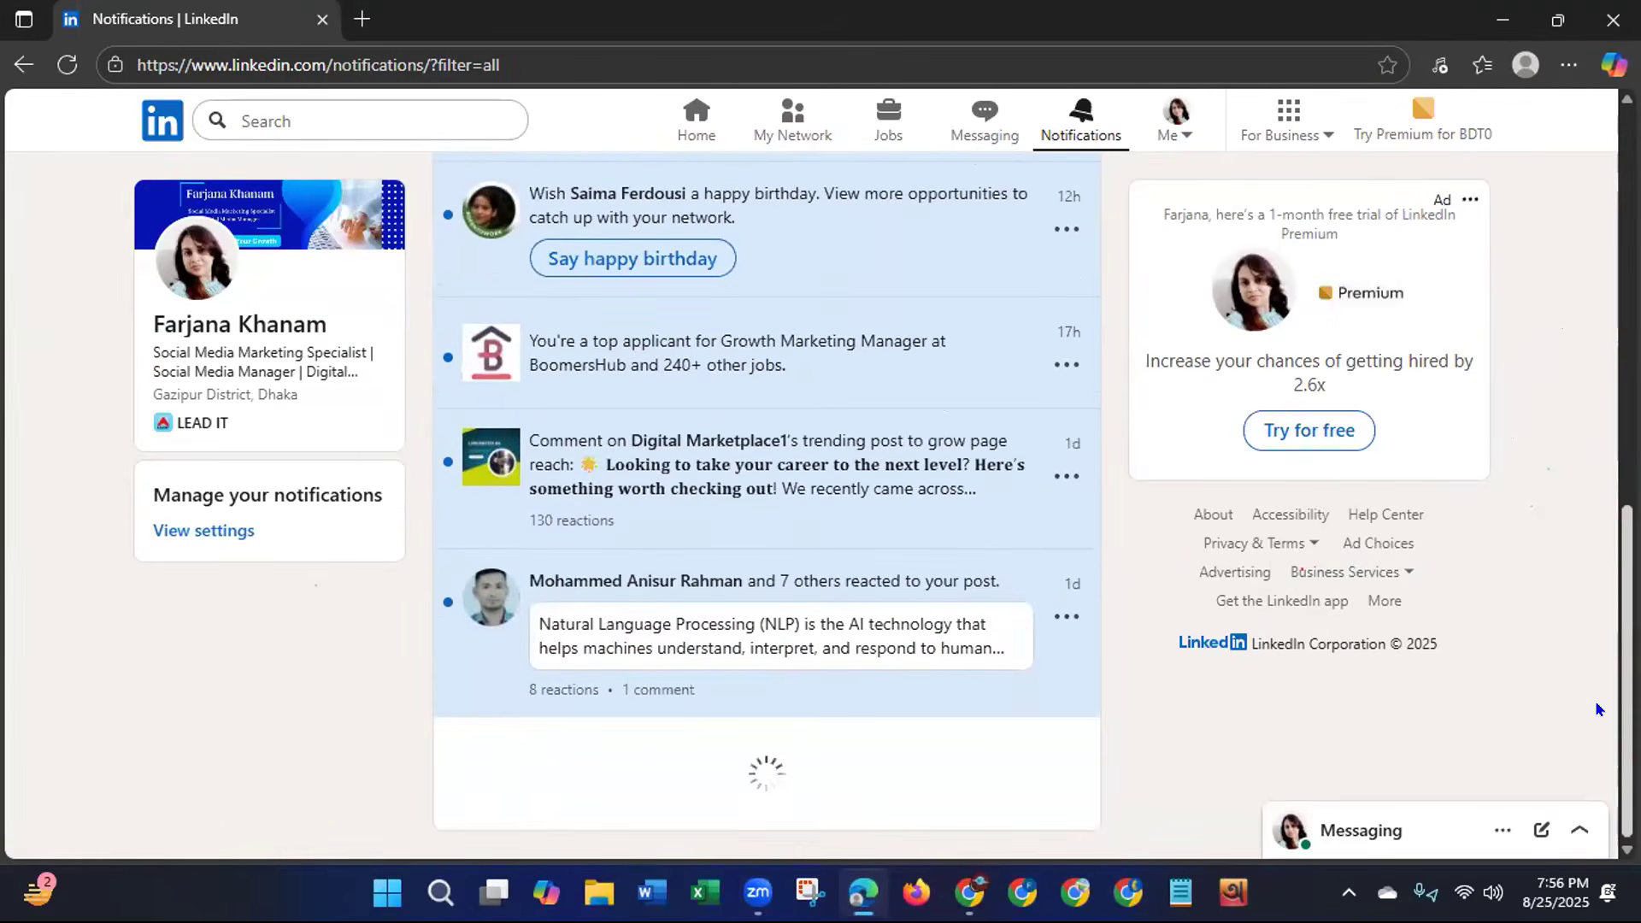
drag(1595, 700, 1590, 342)
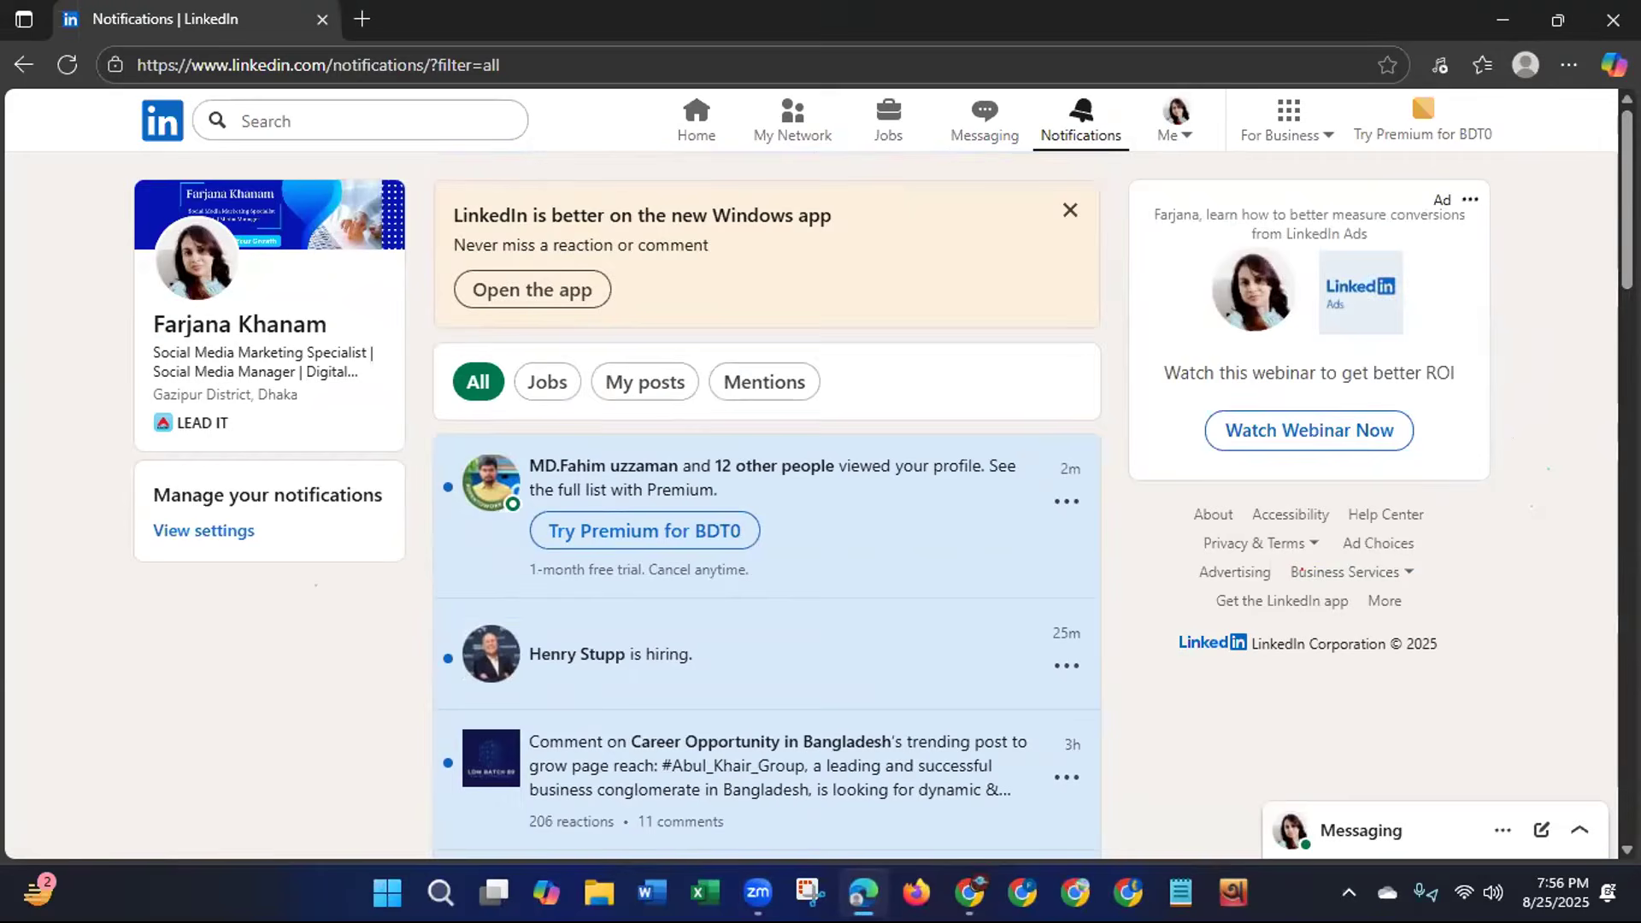
click(1609, 19)
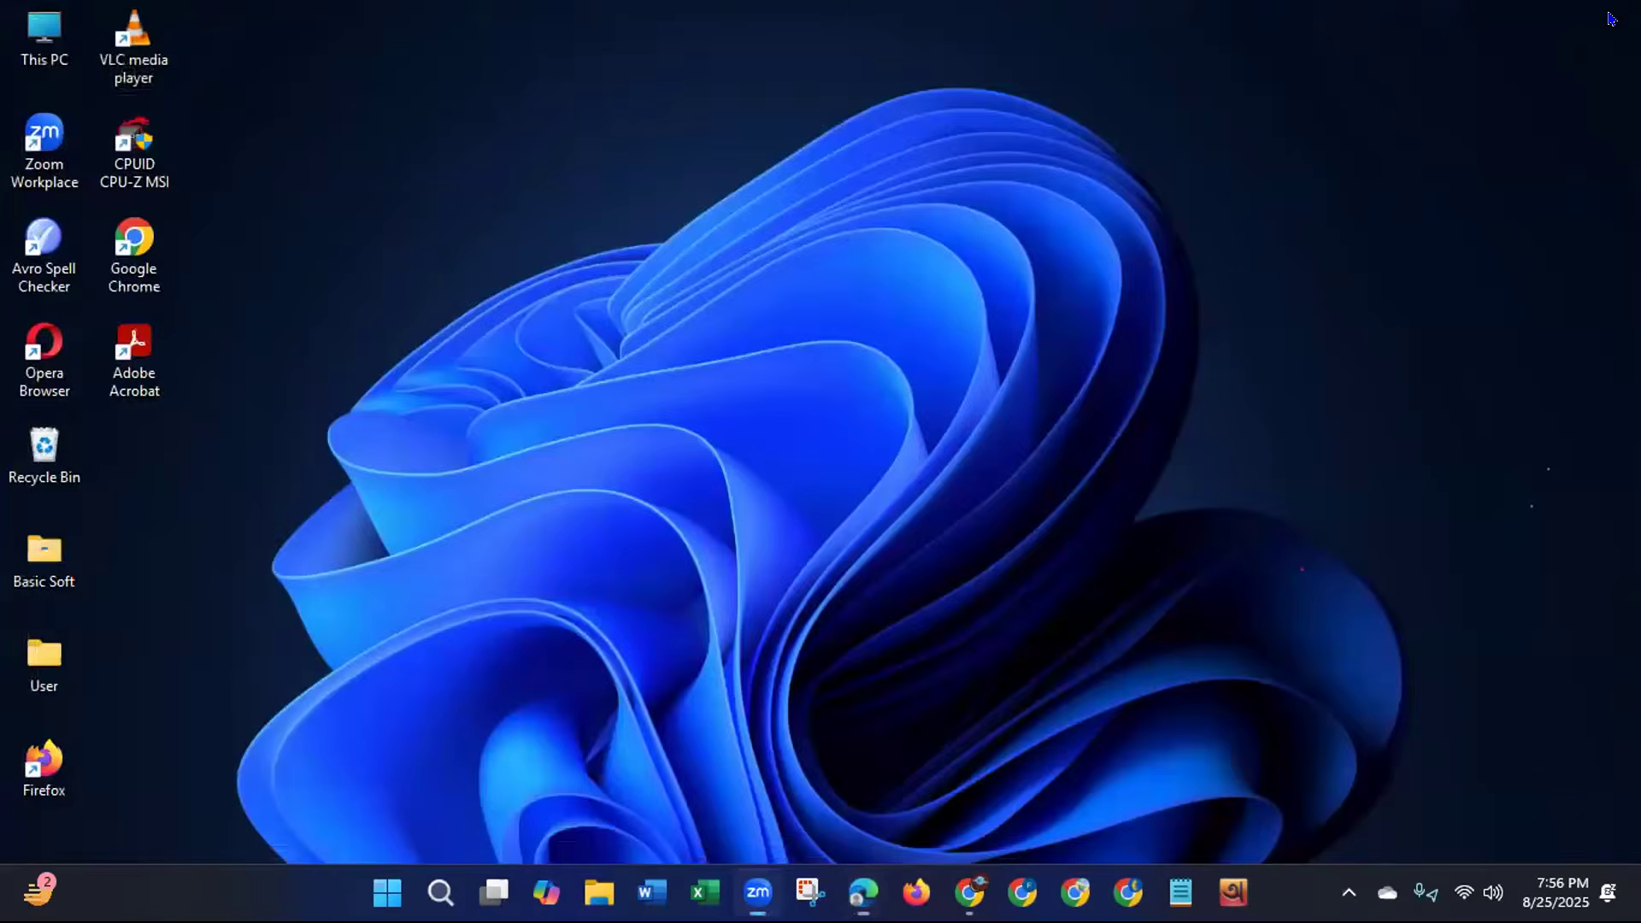